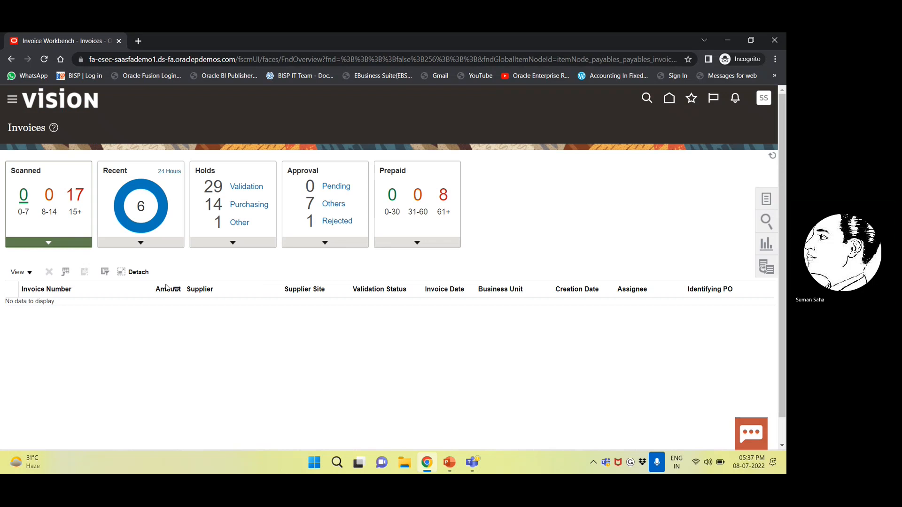
Step: Review the accounting tasks available for Invoices, and open the home page in a new browser tab
{"action": "left_click", "coordinate": [767, 200]}
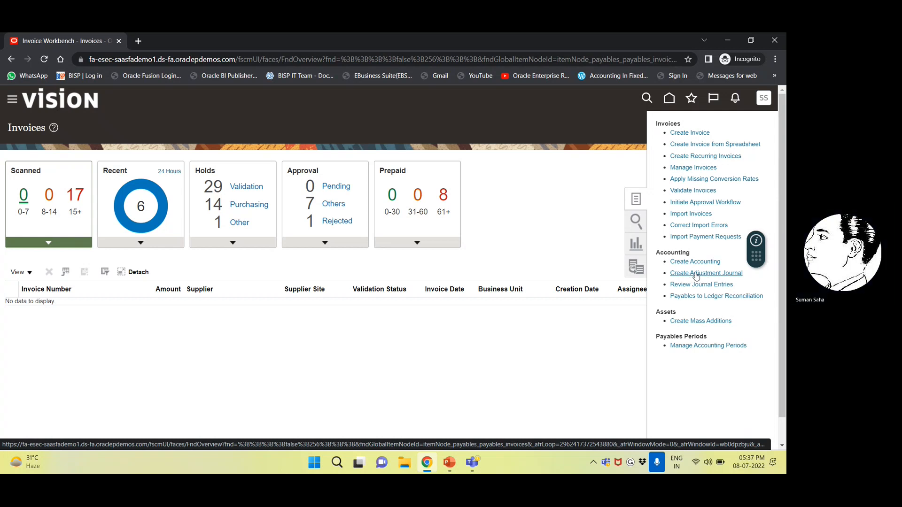
{"action": "left_click", "coordinate": [573, 161]}
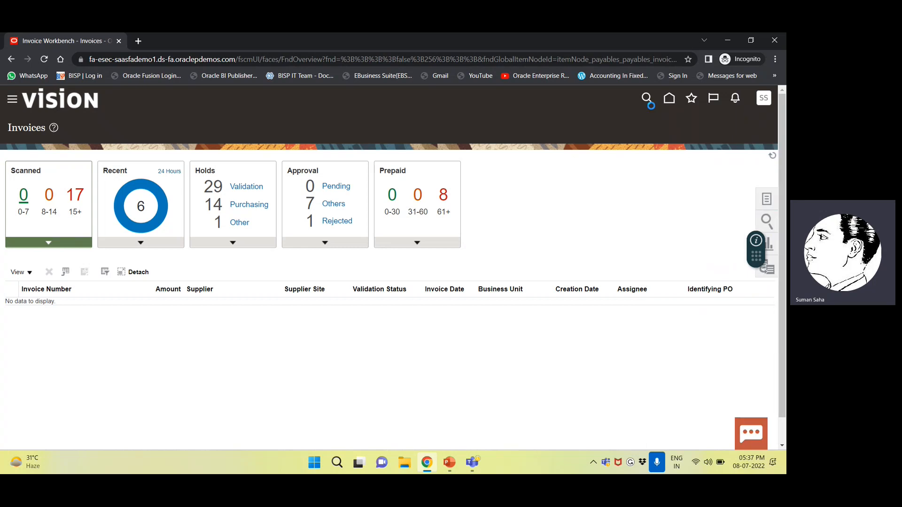
{"action": "right_click", "coordinate": [670, 103]}
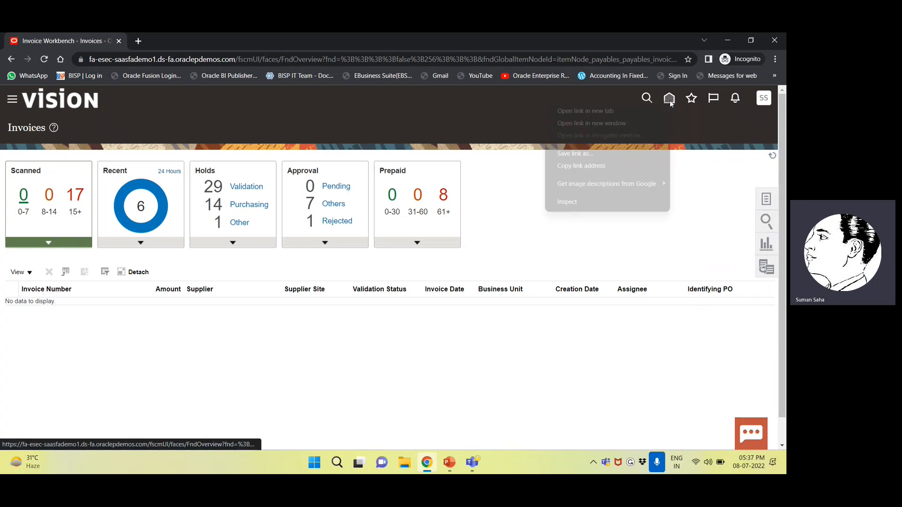
{"action": "left_click", "coordinate": [608, 111]}
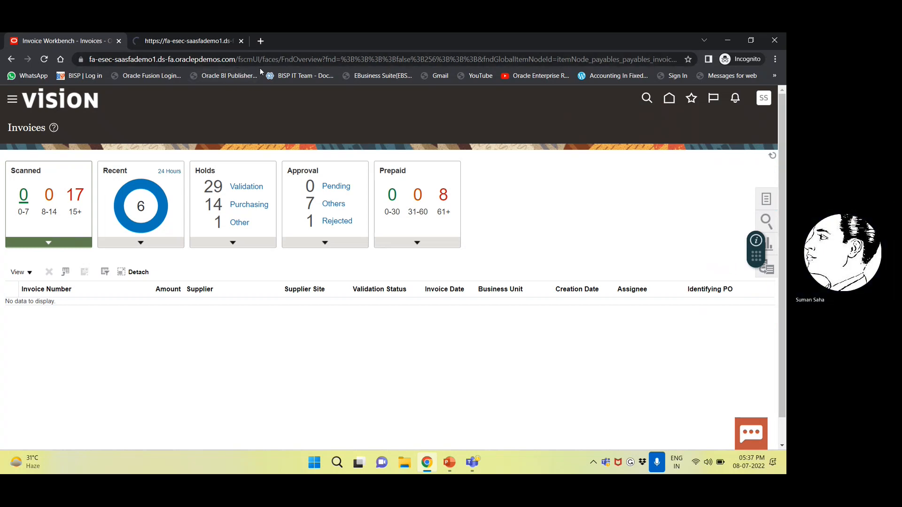
{"action": "left_click", "coordinate": [196, 43]}
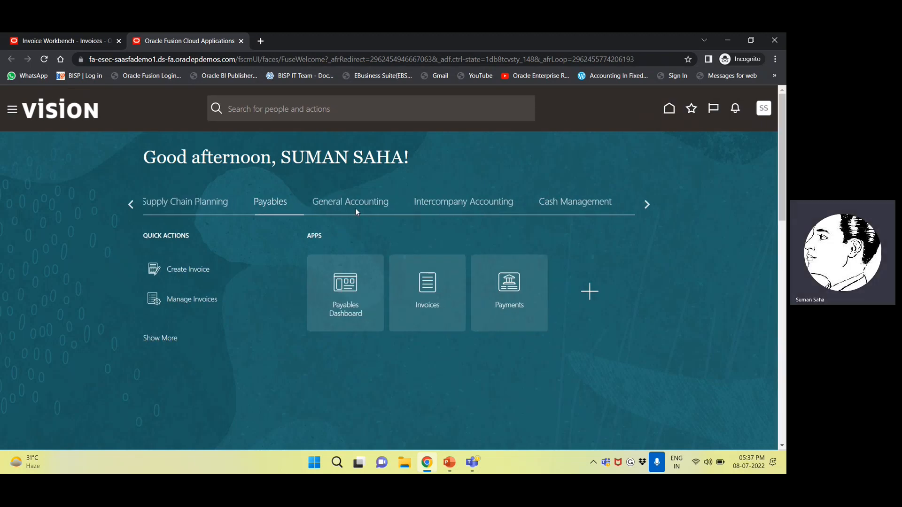
Step: Open Journals under General Accounting and review its task list down to the Subledger Accounting and Taxable Transactions tasks
{"action": "left_click", "coordinate": [356, 207]}
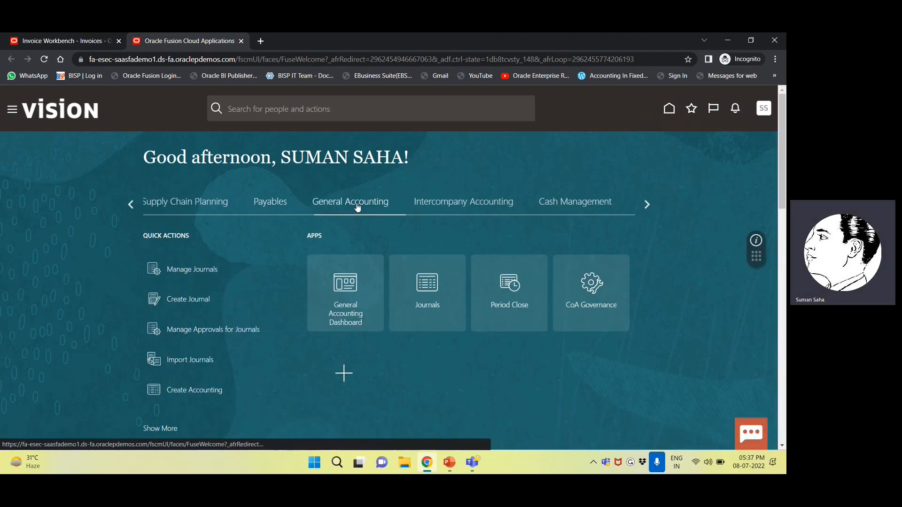
{"action": "left_click", "coordinate": [428, 292]}
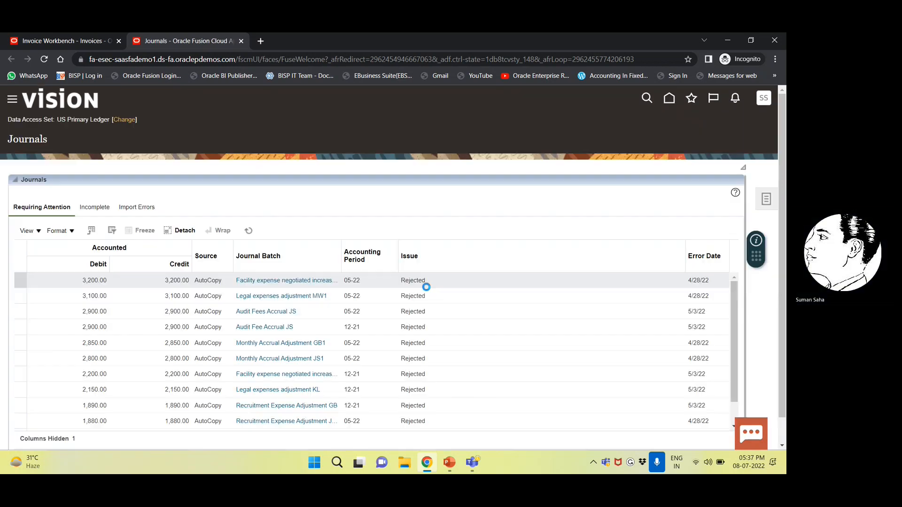
{"action": "left_click", "coordinate": [766, 201]}
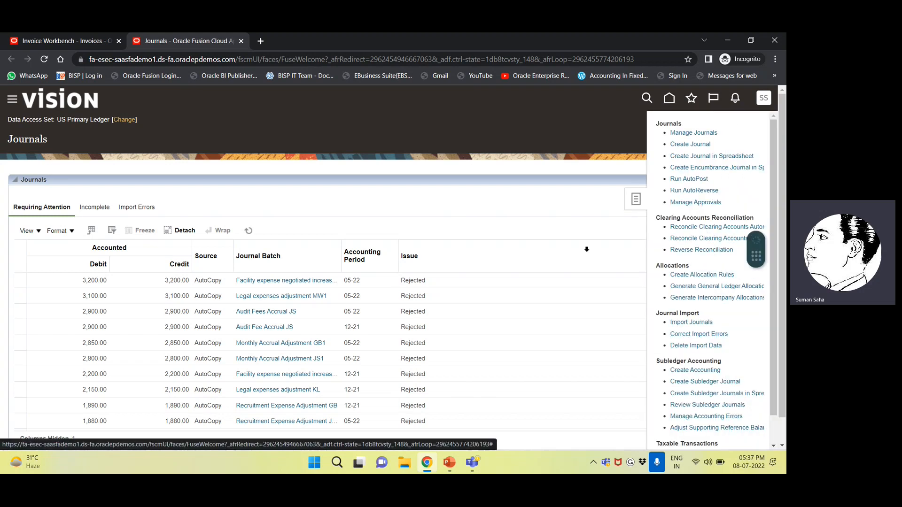
{"action": "scroll", "coordinate": [664, 341], "scroll_direction": "down", "scroll_amount": 1}
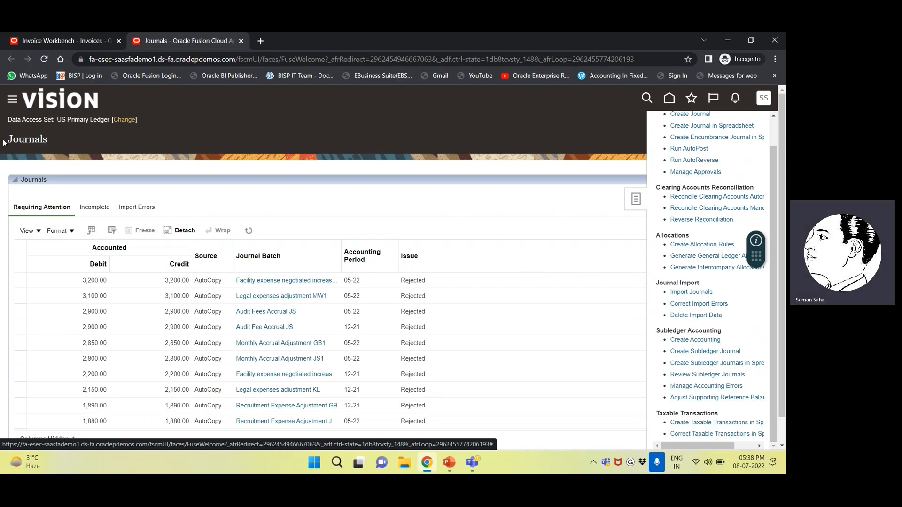
Step: Return to the Invoices work area and start creating an adjustment journal from its accounting tasks
{"action": "left_click", "coordinate": [73, 41]}
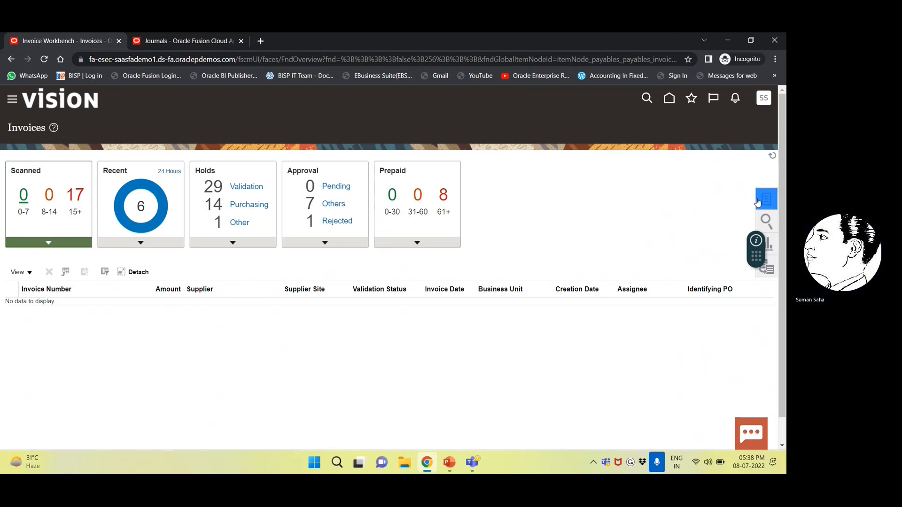
{"action": "left_click", "coordinate": [761, 202]}
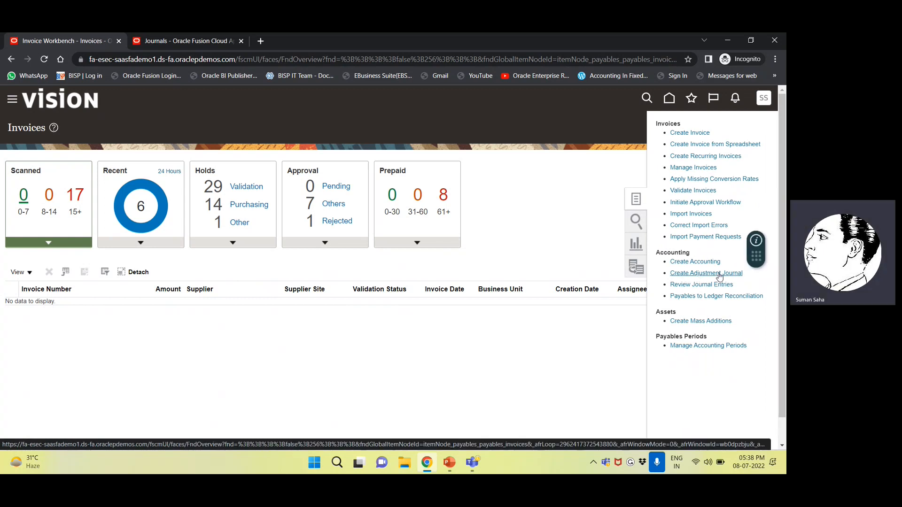
{"action": "left_click", "coordinate": [595, 214]}
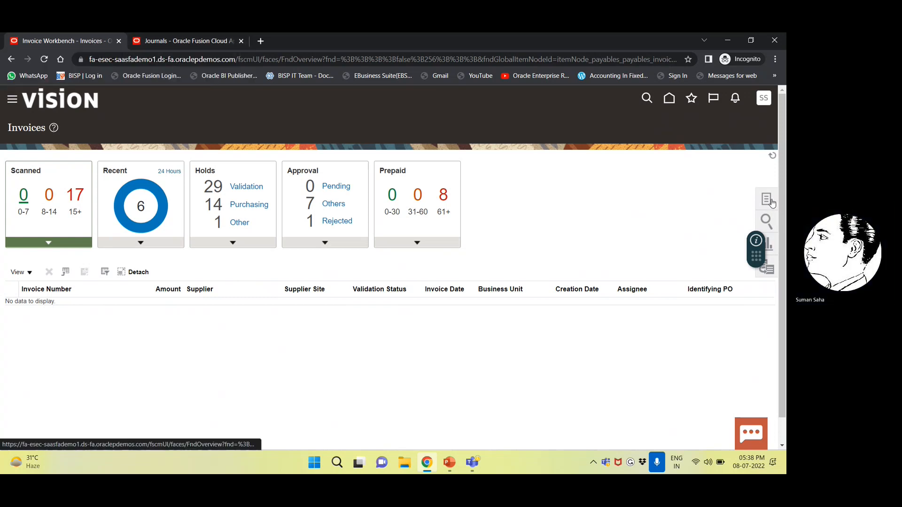
{"action": "left_click", "coordinate": [771, 201]}
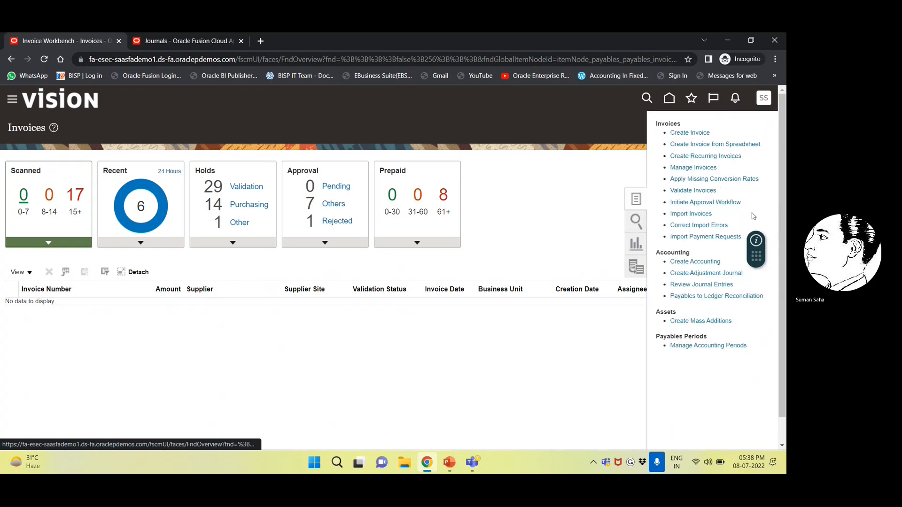
{"action": "left_click", "coordinate": [702, 271]}
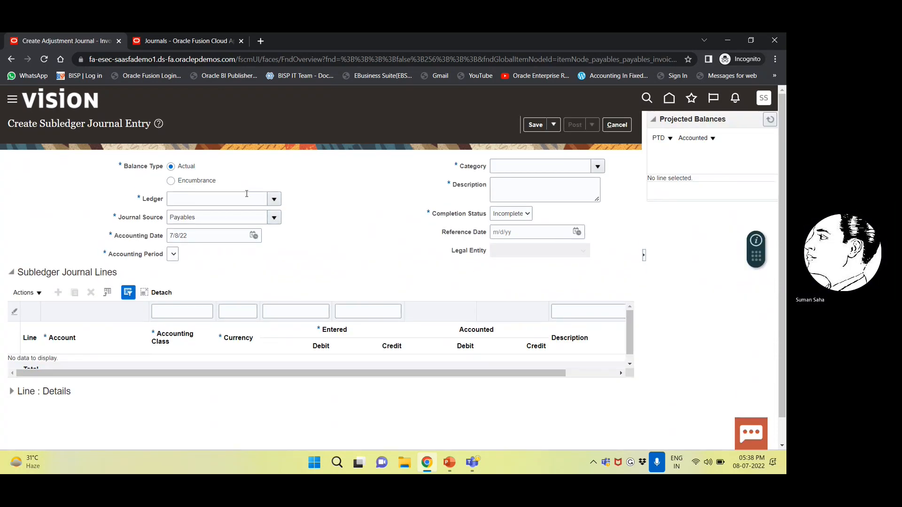
Step: Set the subledger journal entry's ledger to US PRIMARY LEDGER and keep Payables as the journal source
{"action": "left_click", "coordinate": [183, 198]}
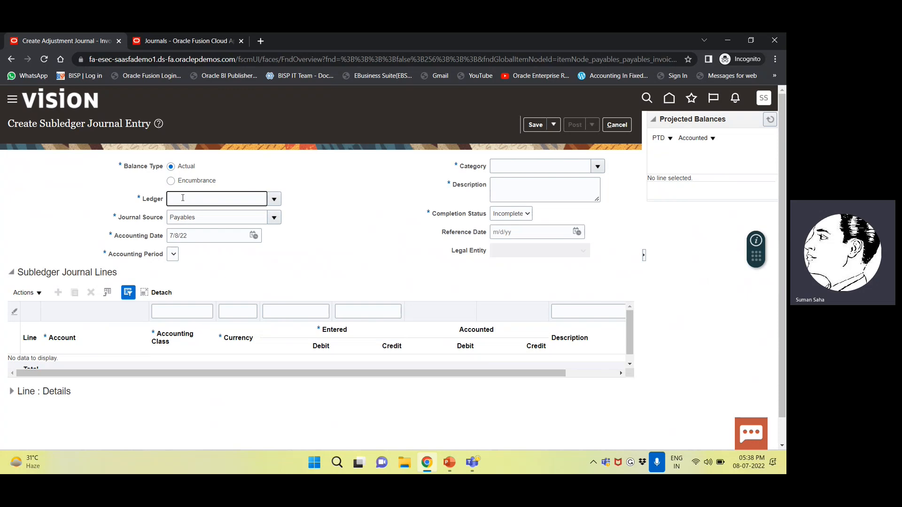
{"action": "type", "text": "US PRIMAR"}
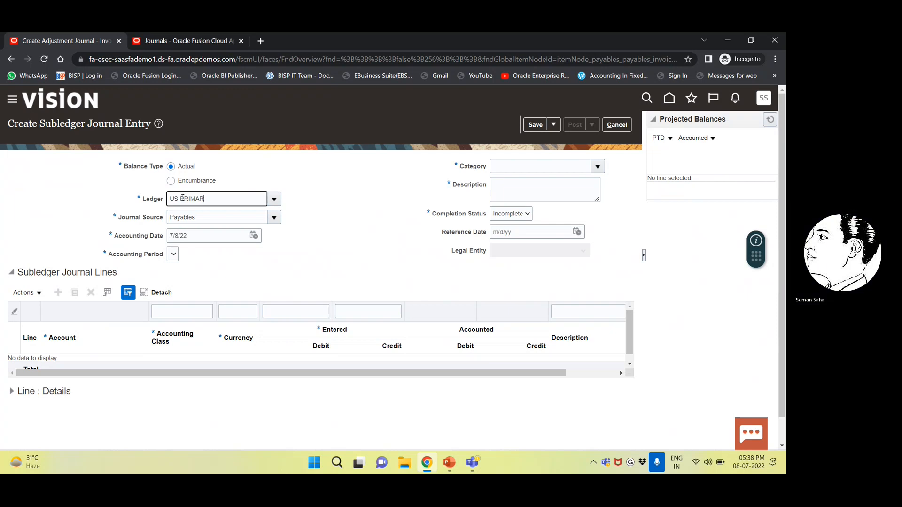
{"action": "type", "text": "Y LEDG"}
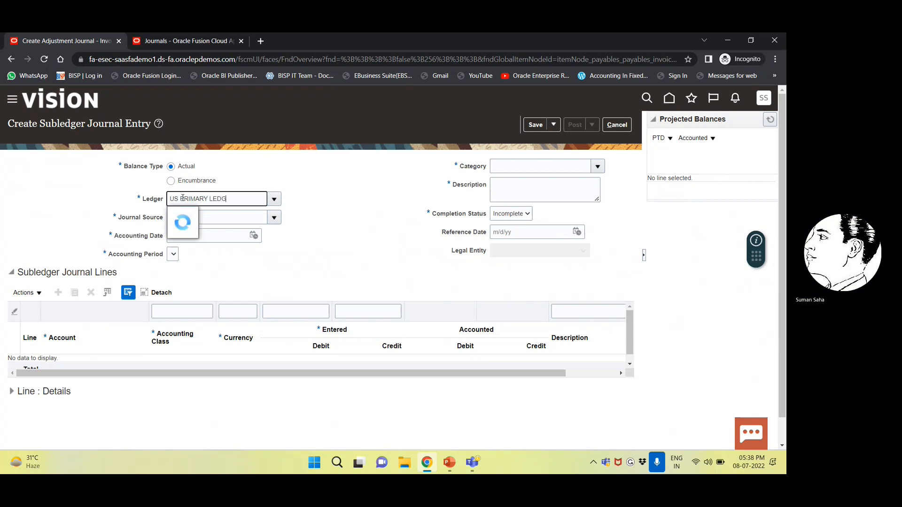
{"action": "type", "text": "ER"}
{"action": "key", "text": "Tab"}
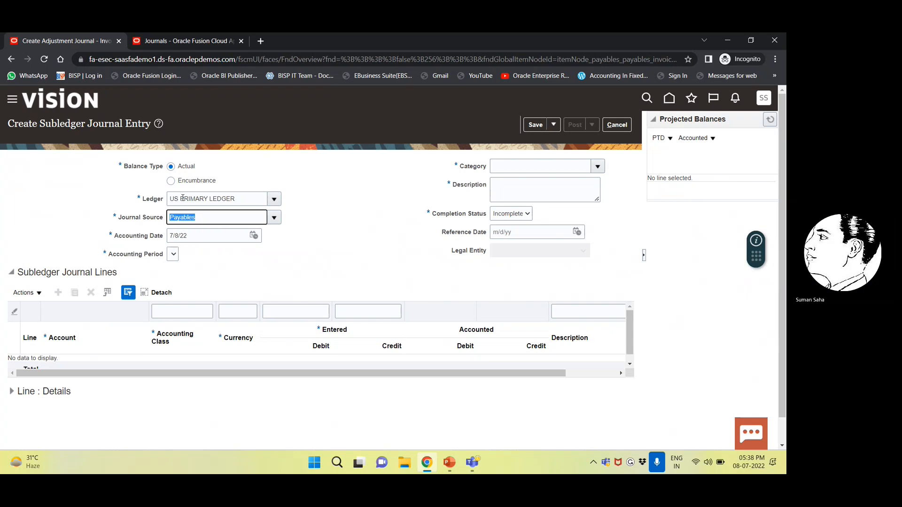
{"action": "key", "text": "Tab"}
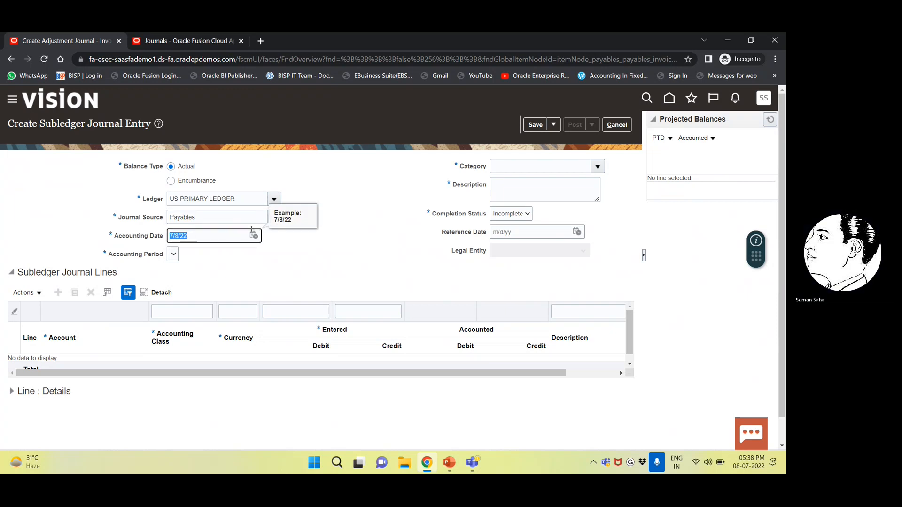
Step: Set the journal entry's accounting date to June 1, 2022 (6/1/22)
{"action": "left_click", "coordinate": [253, 236]}
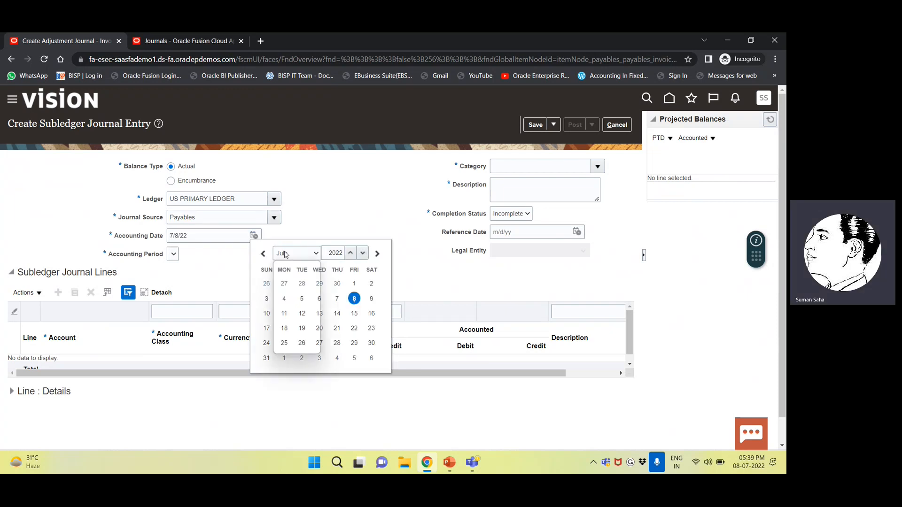
{"action": "left_click", "coordinate": [278, 251]}
{"action": "left_click", "coordinate": [297, 304]}
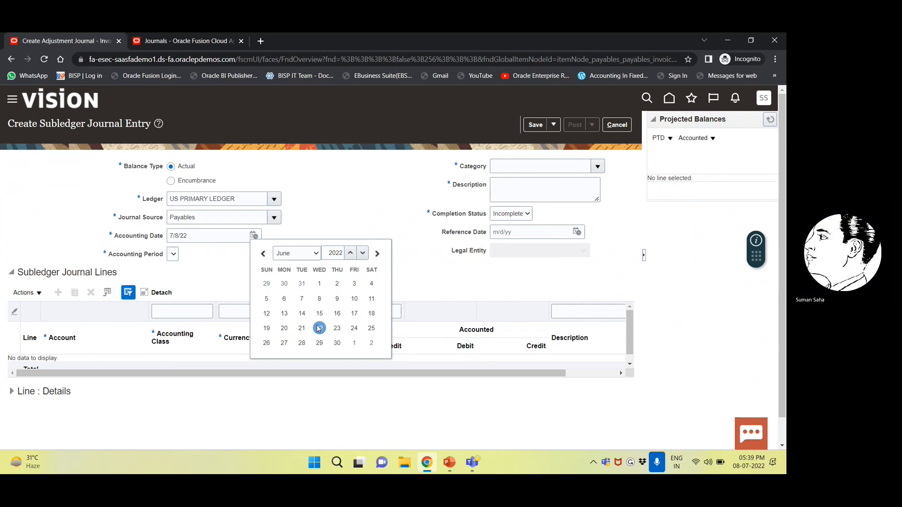
{"action": "left_click", "coordinate": [319, 283]}
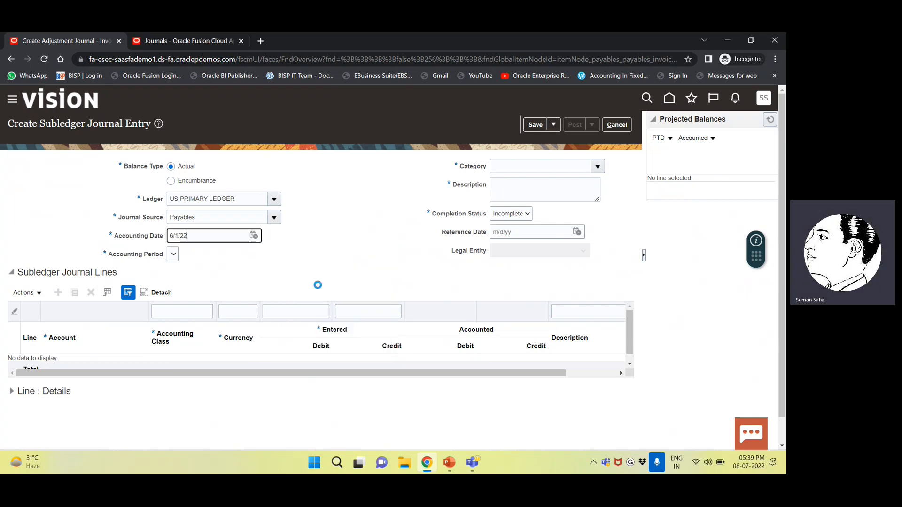
Step: Try to choose an accounting period for the entry, reselecting 6/1/22 as the accounting date
{"action": "left_click", "coordinate": [174, 255]}
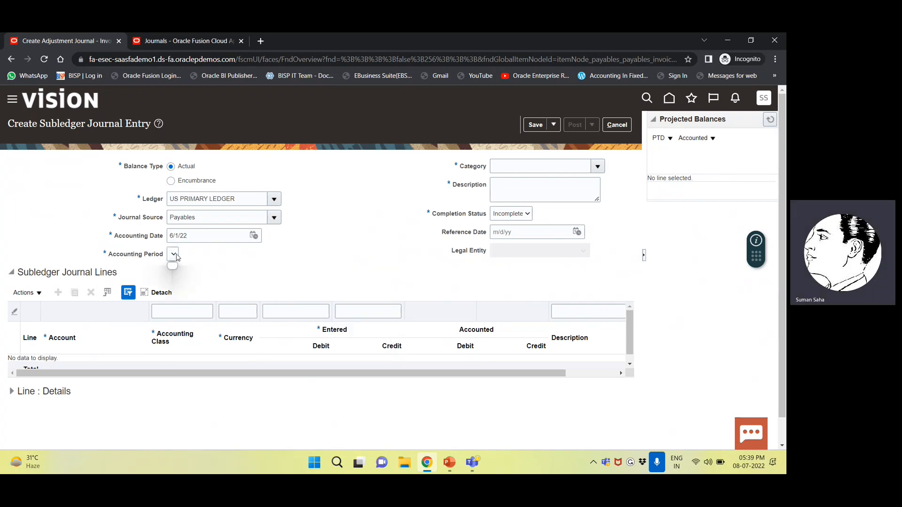
{"action": "left_click", "coordinate": [254, 236]}
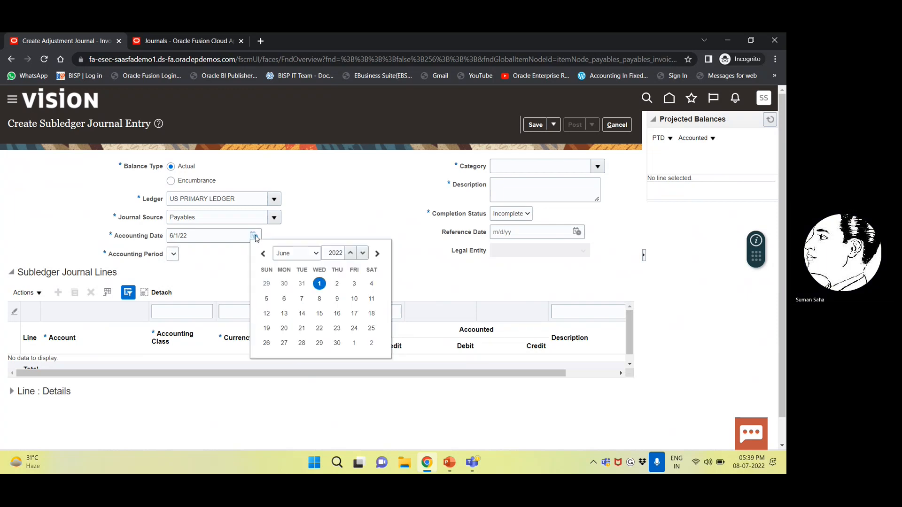
{"action": "left_click", "coordinate": [316, 285]}
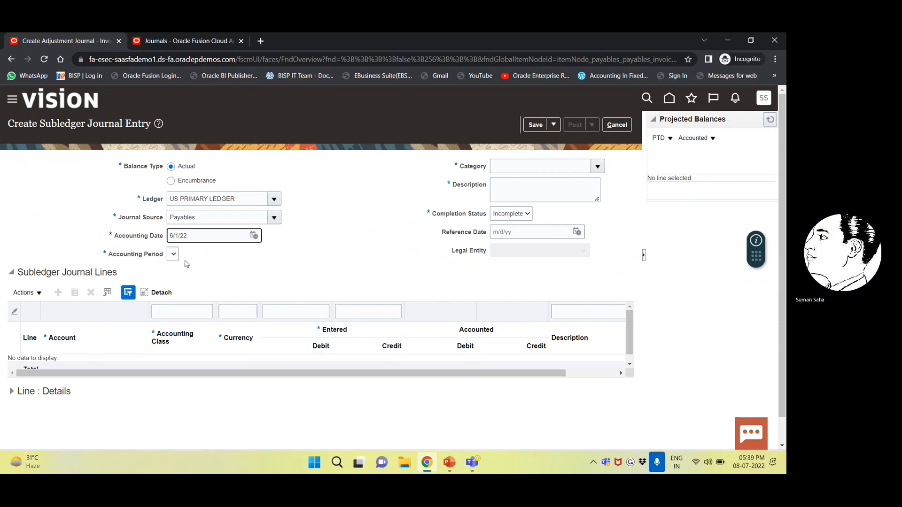
{"action": "left_click", "coordinate": [172, 255]}
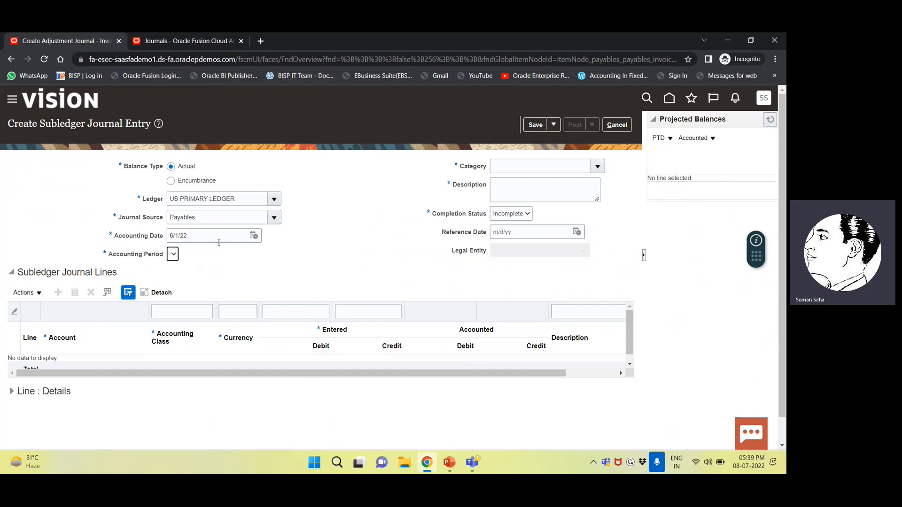
{"action": "left_click", "coordinate": [219, 237]}
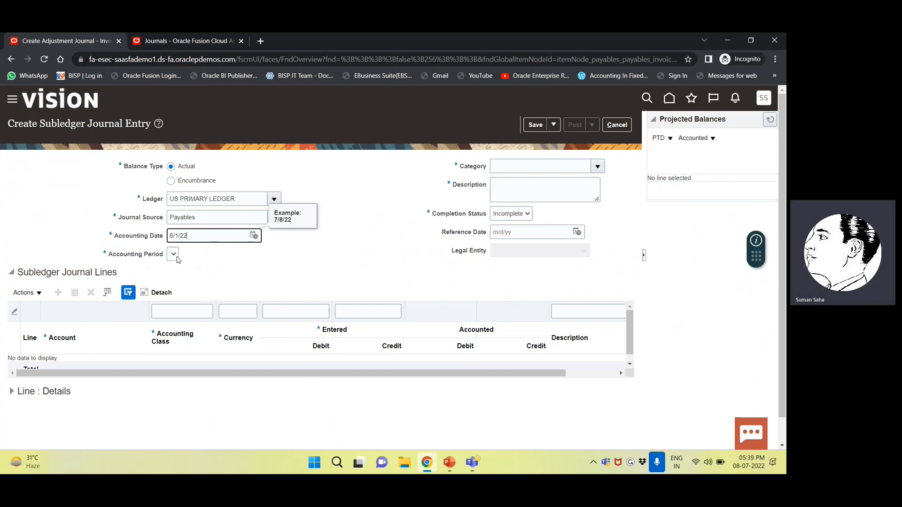
{"action": "left_click", "coordinate": [172, 254]}
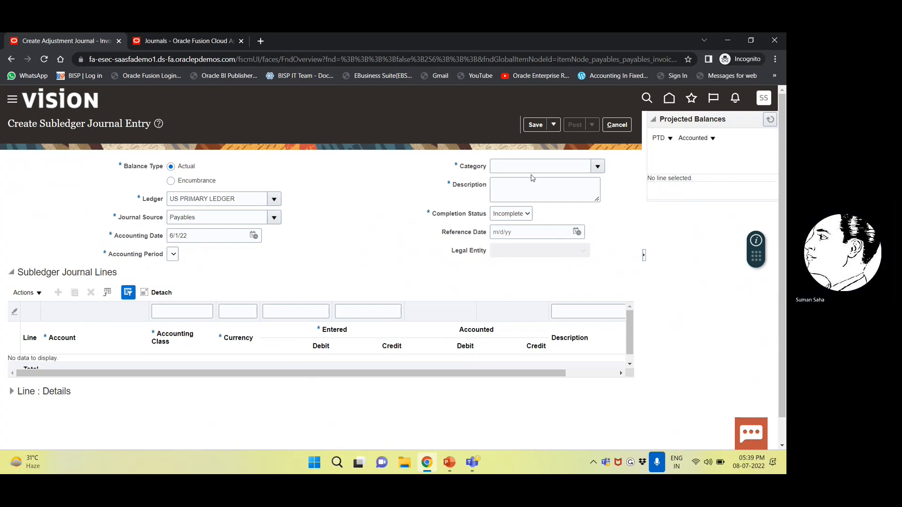
Step: Search the journal categories for OTHER and set the entry's category to Other
{"action": "left_click", "coordinate": [598, 168]}
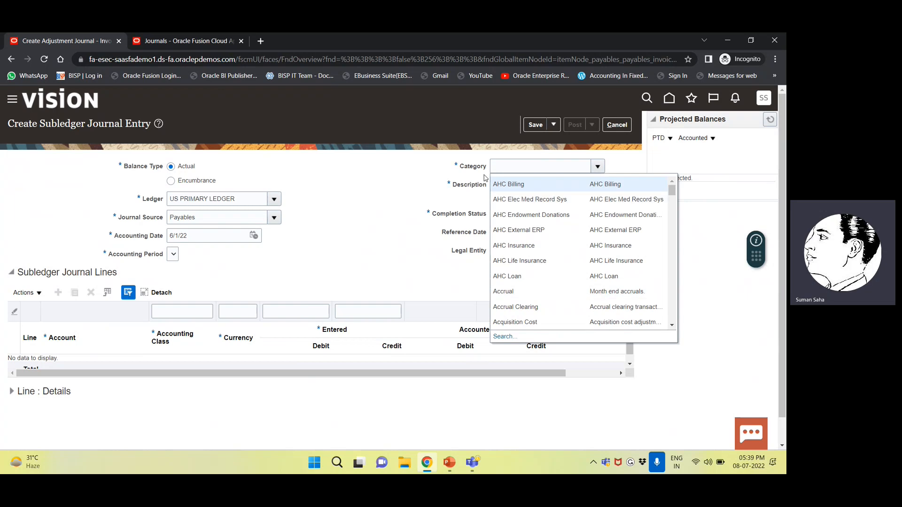
{"action": "left_click", "coordinate": [504, 336]}
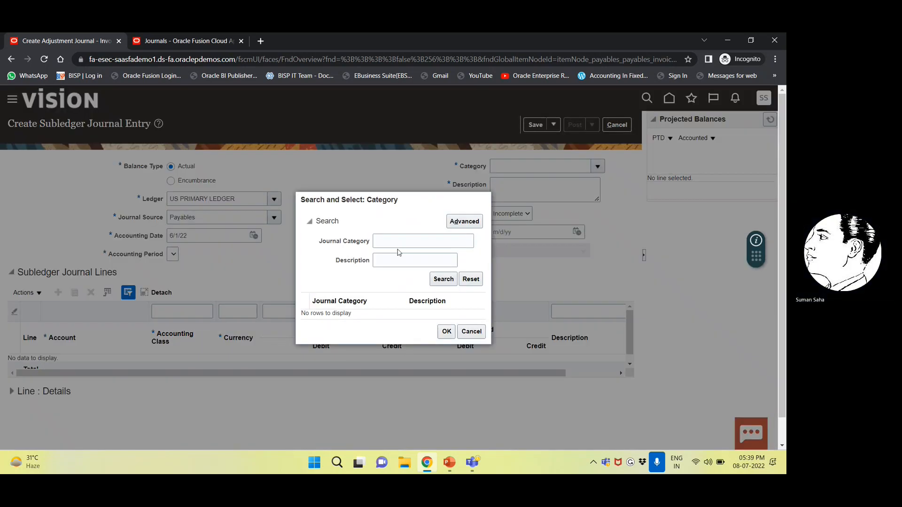
{"action": "left_click", "coordinate": [449, 282]}
{"action": "scroll", "coordinate": [446, 281], "scroll_direction": "down", "scroll_amount": 5}
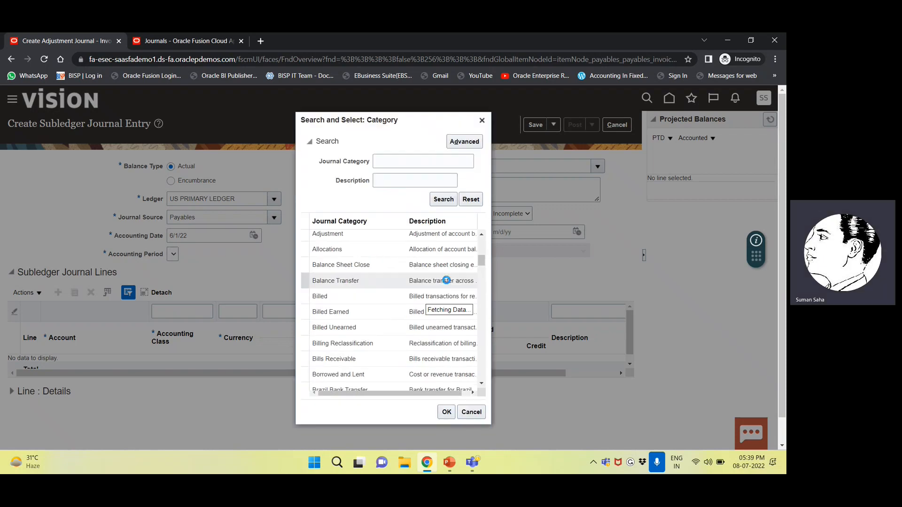
{"action": "scroll", "coordinate": [447, 281], "scroll_direction": "down", "scroll_amount": 5}
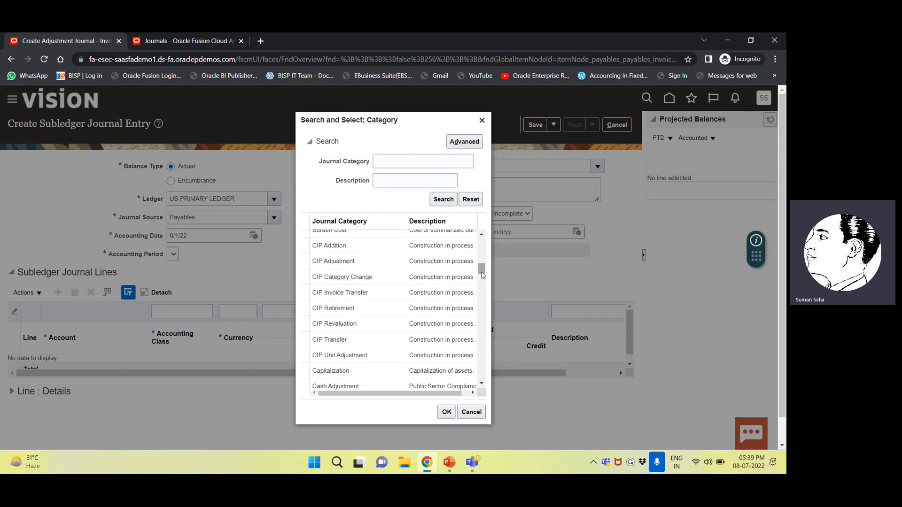
{"action": "scroll", "coordinate": [483, 275], "scroll_direction": "down", "scroll_amount": 5}
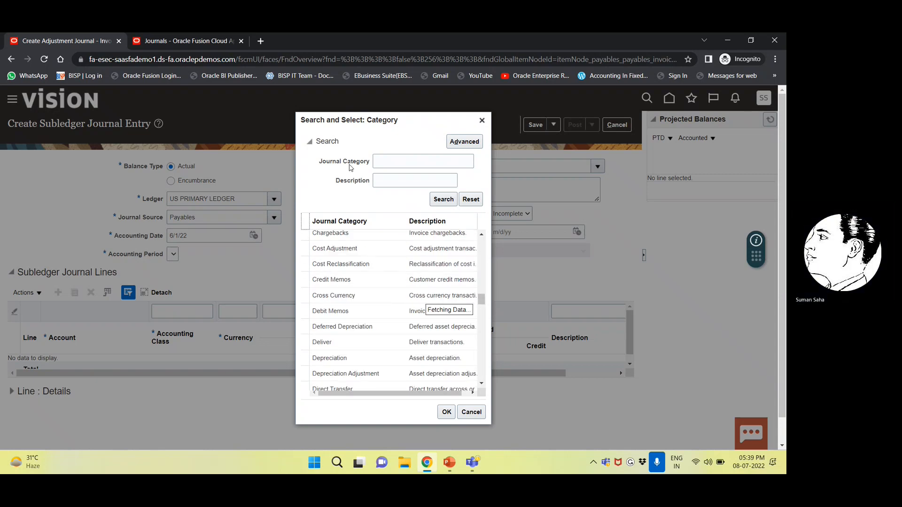
{"action": "left_click", "coordinate": [386, 161]}
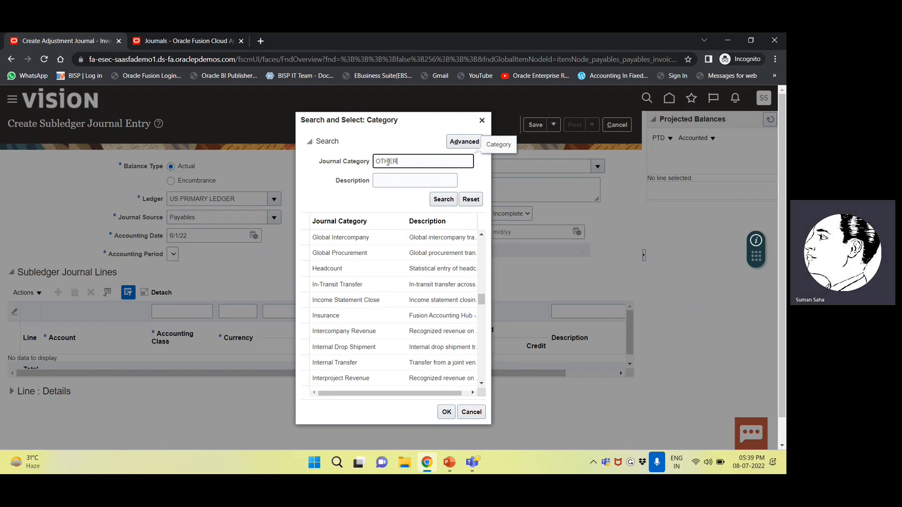
{"action": "key", "text": "Return"}
{"action": "left_click", "coordinate": [339, 315]}
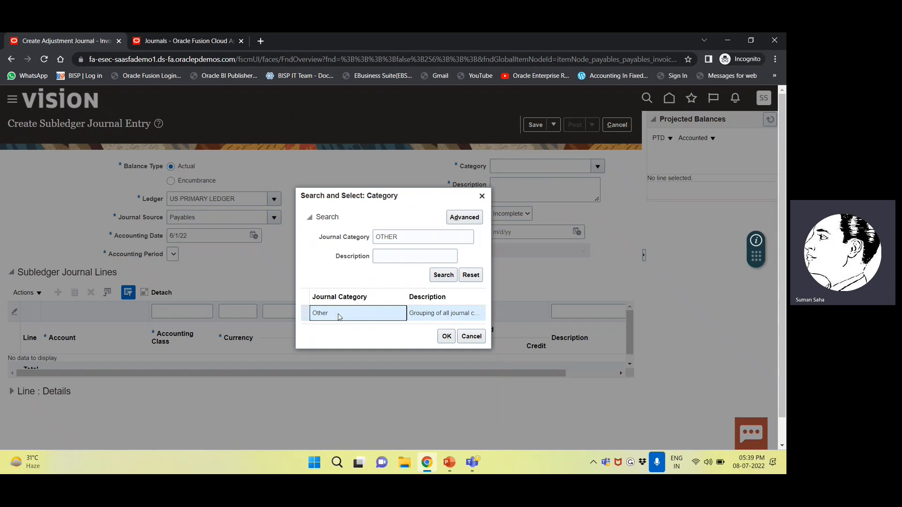
{"action": "left_click", "coordinate": [447, 337]}
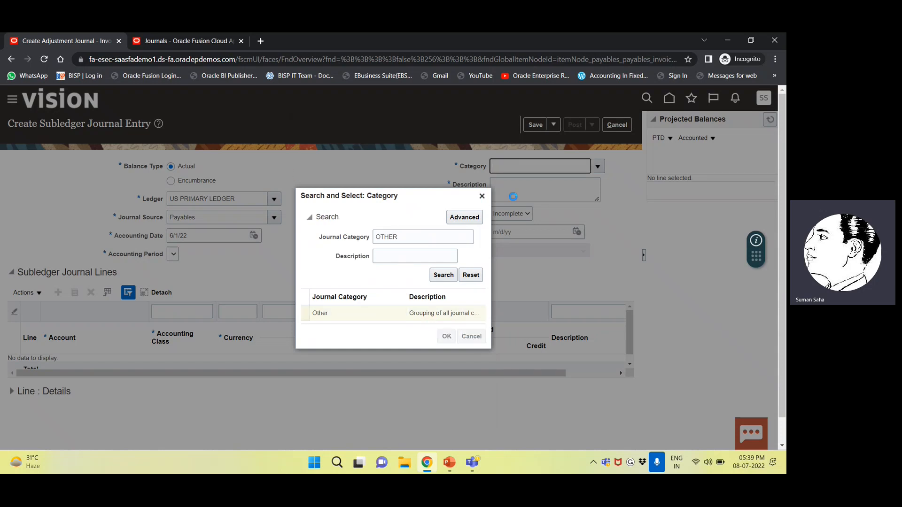
Step: Enter BALANCE DIFF as the entry's description and set its reference date to June 1, 2022 (6/1/22)
{"action": "left_click", "coordinate": [506, 187]}
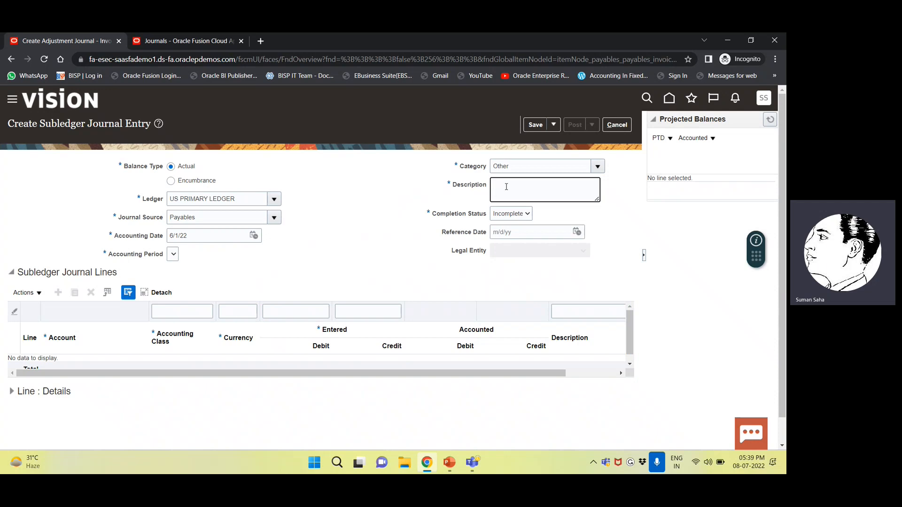
{"action": "type", "text": "BALANCE DIFF"}
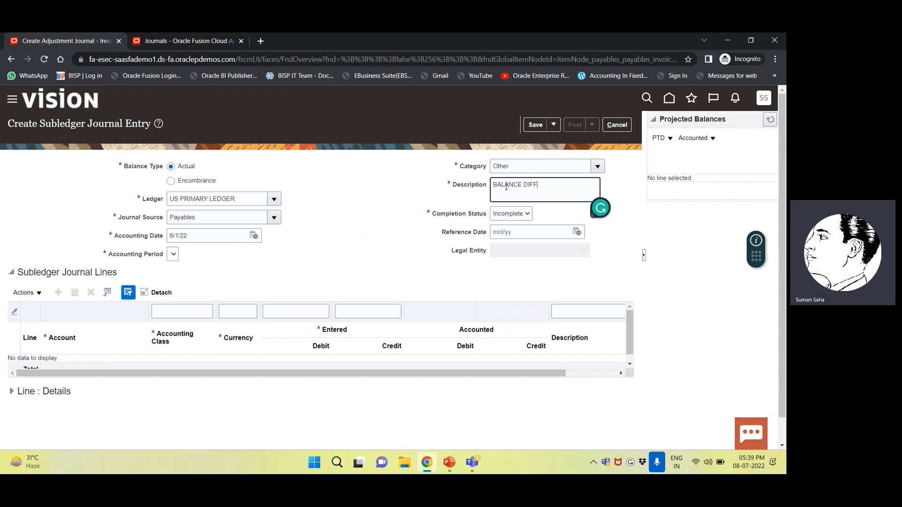
{"action": "key", "text": "Tab"}
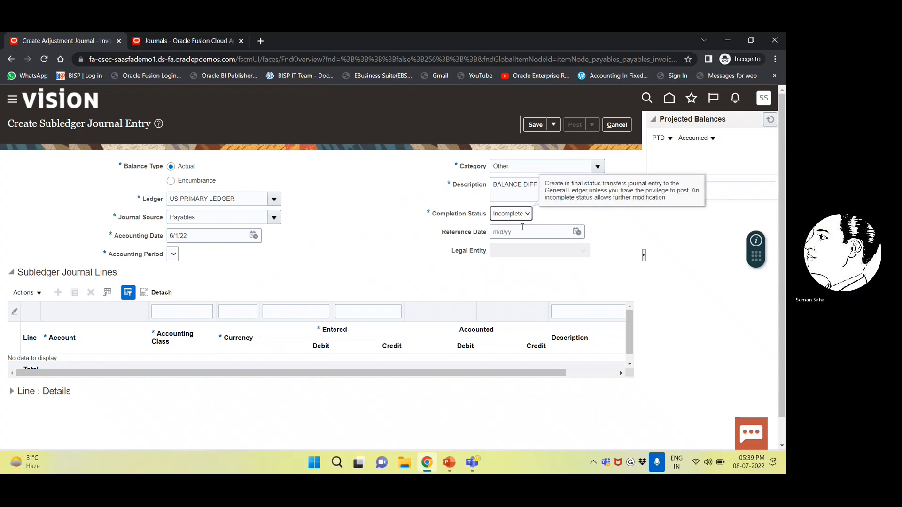
{"action": "left_click", "coordinate": [575, 232]}
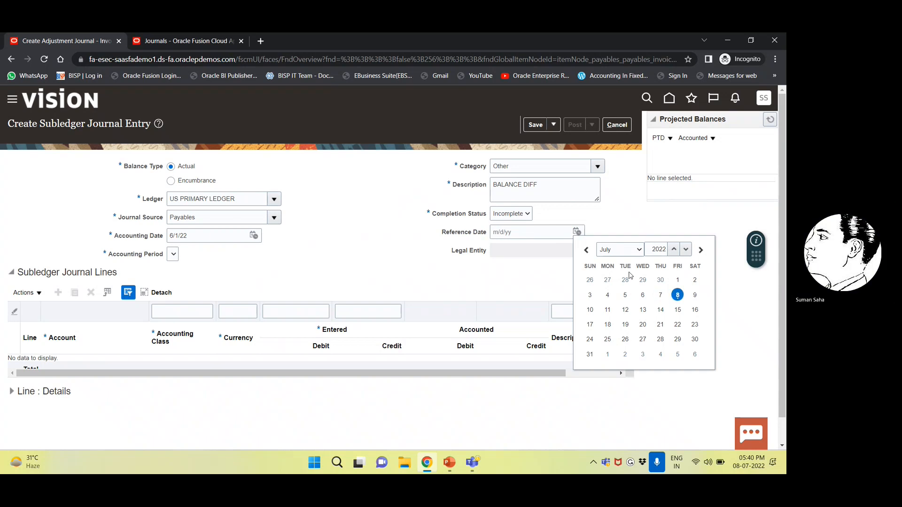
{"action": "left_click", "coordinate": [624, 253]}
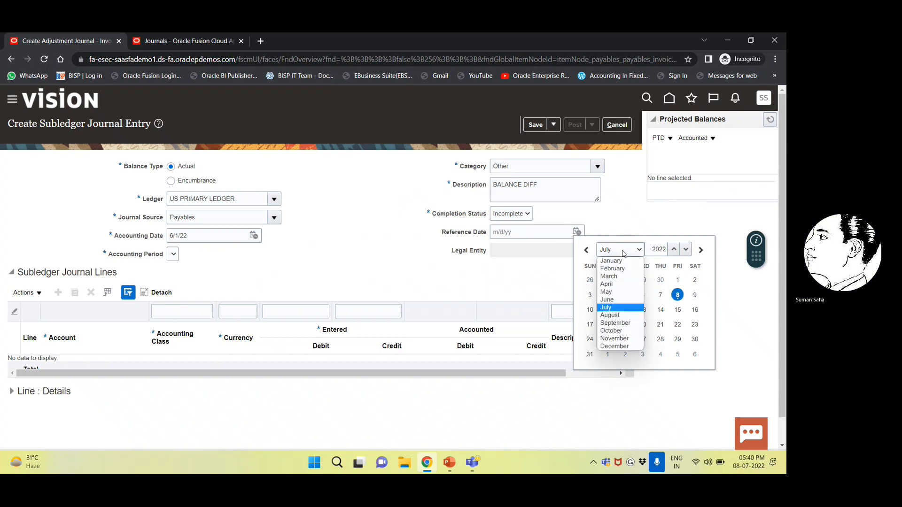
{"action": "left_click", "coordinate": [619, 301]}
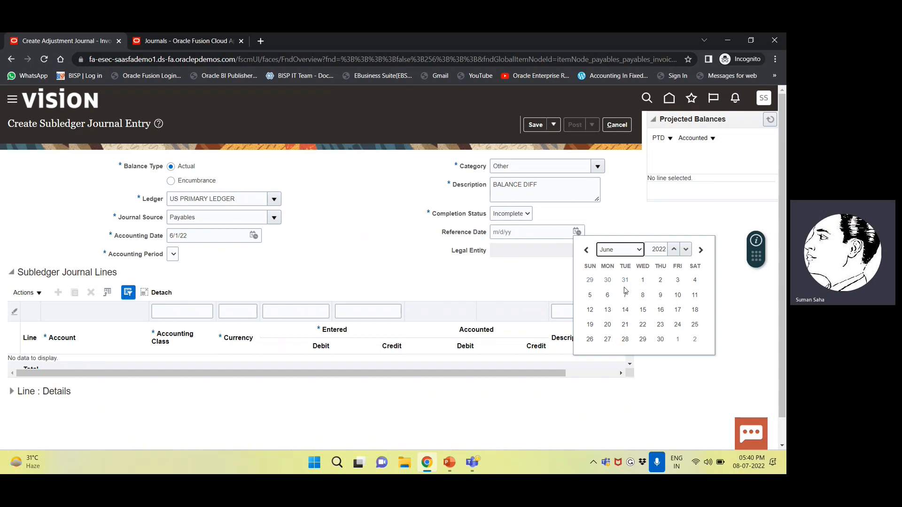
{"action": "left_click", "coordinate": [642, 280]}
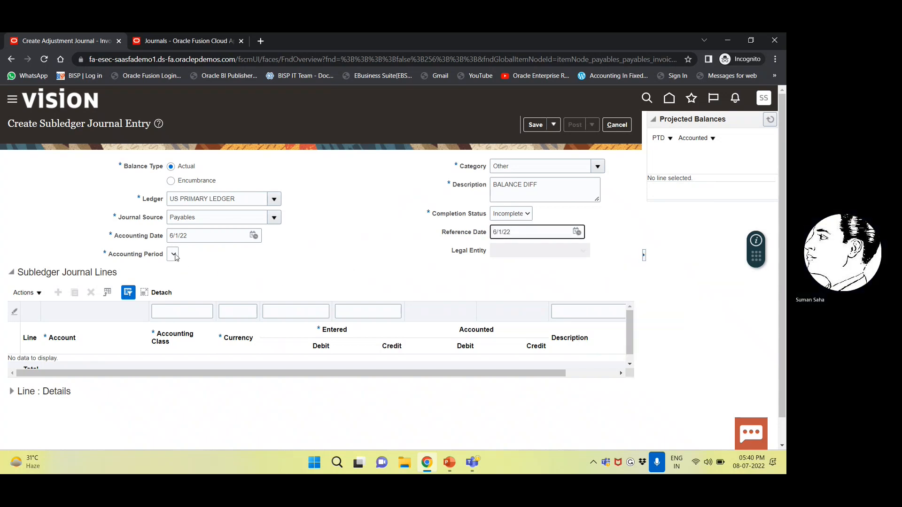
Step: Try the Final completion status for the entry and return it to Incomplete
{"action": "left_click", "coordinate": [175, 255]}
{"action": "left_click", "coordinate": [255, 254]}
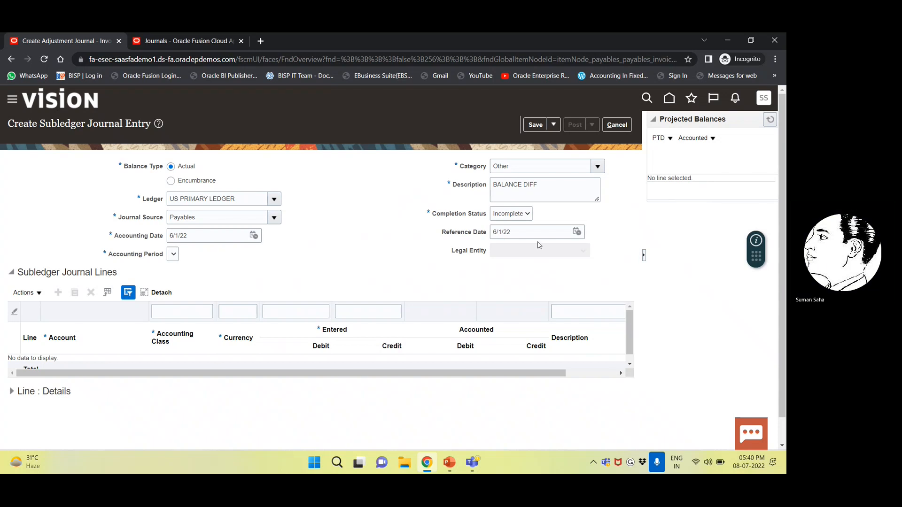
{"action": "left_click", "coordinate": [516, 214]}
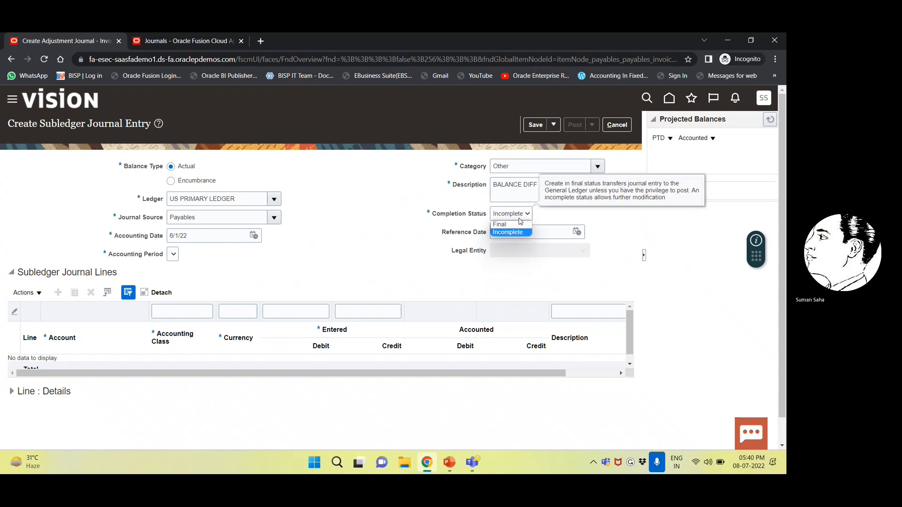
{"action": "left_click", "coordinate": [505, 224]}
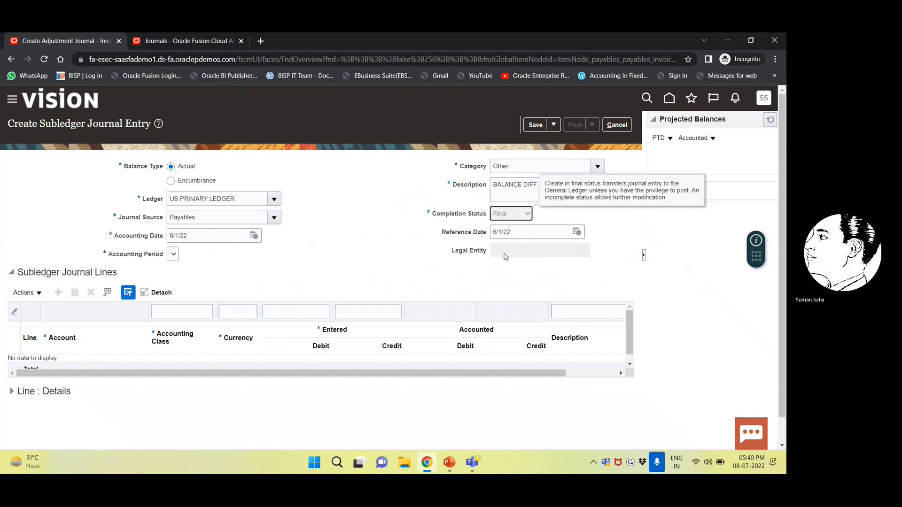
{"action": "left_click", "coordinate": [510, 213]}
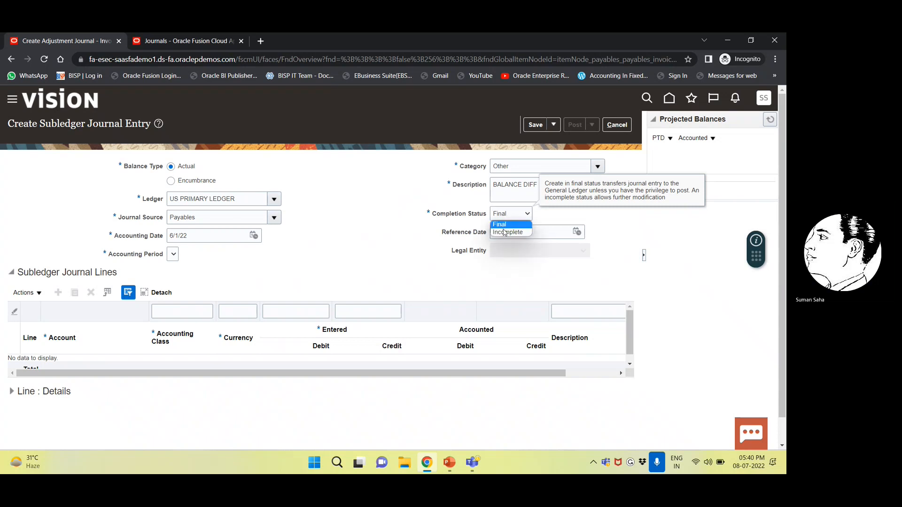
{"action": "left_click", "coordinate": [506, 232]}
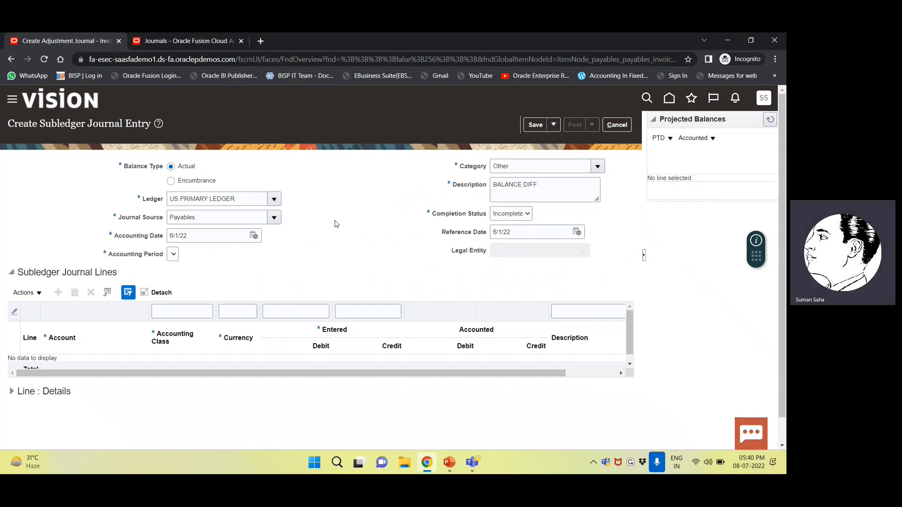
Step: Set the entry's accounting period to 06-22 and save the journal entry
{"action": "left_click", "coordinate": [533, 125]}
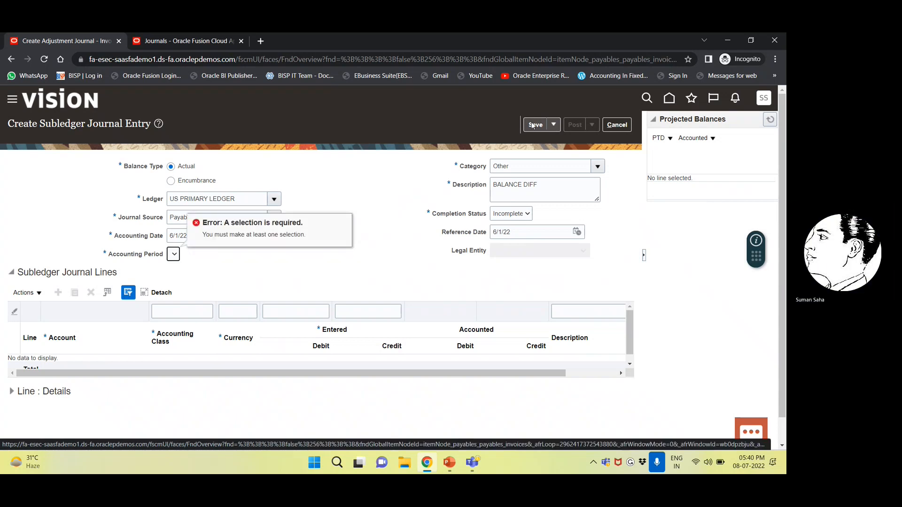
{"action": "left_click", "coordinate": [175, 255]}
{"action": "left_click", "coordinate": [175, 256]}
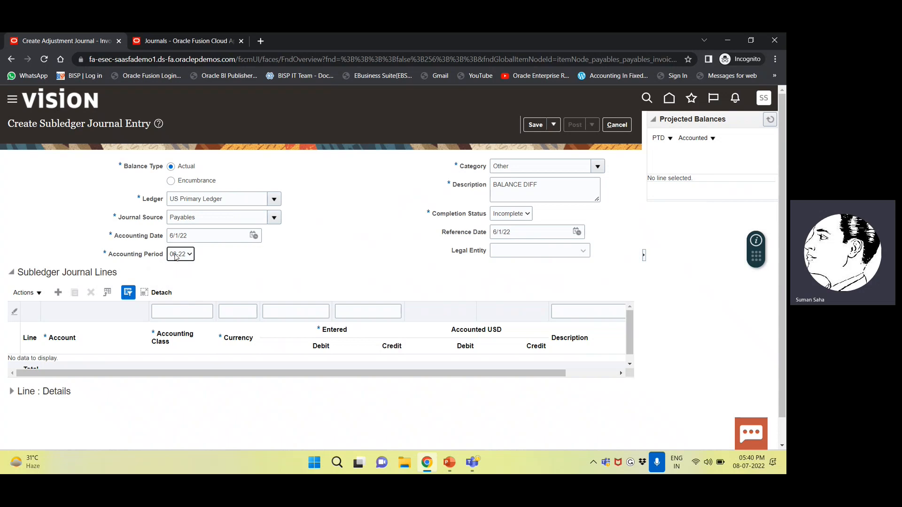
{"action": "left_click", "coordinate": [175, 256]}
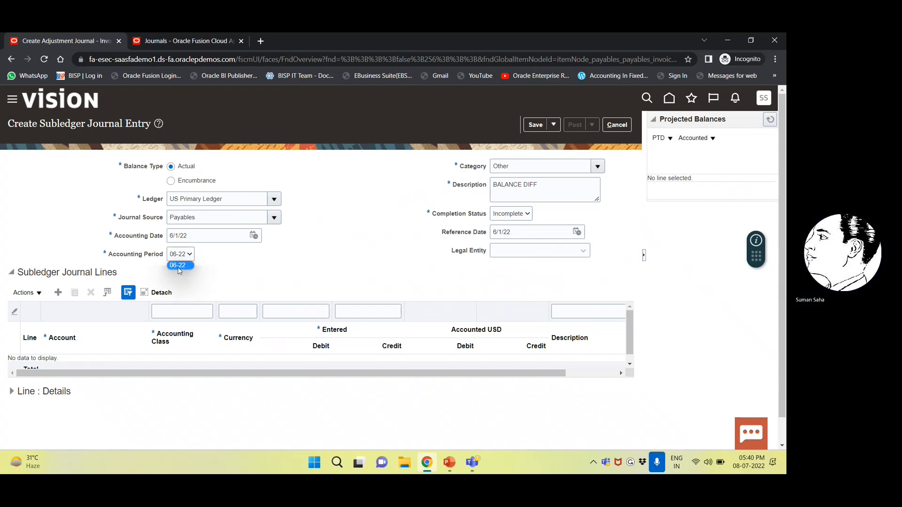
{"action": "left_click", "coordinate": [178, 265]}
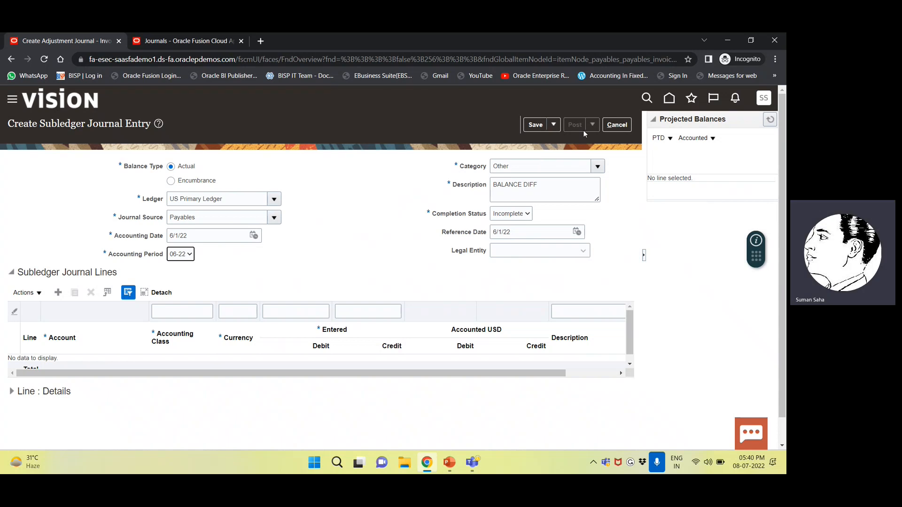
{"action": "left_click", "coordinate": [537, 125]}
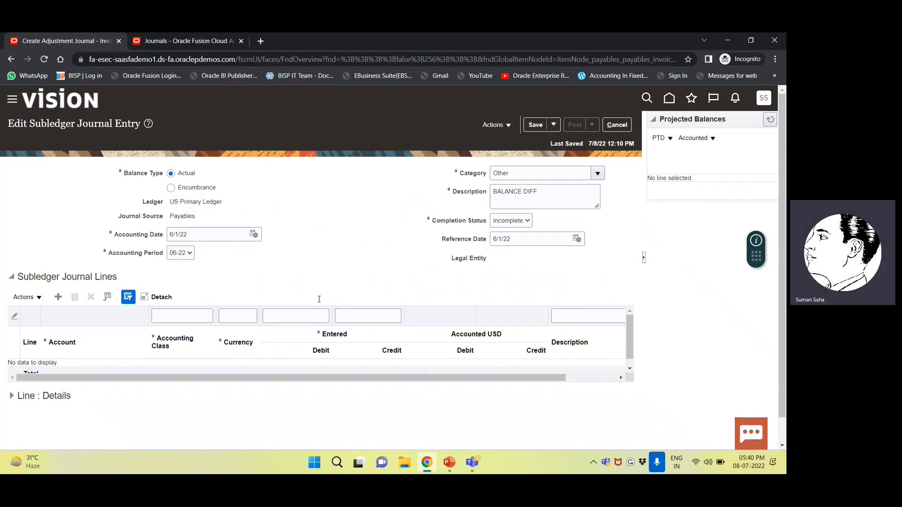
Step: Add a first subledger journal line and widen the Account column of the lines table
{"action": "left_click", "coordinate": [60, 298]}
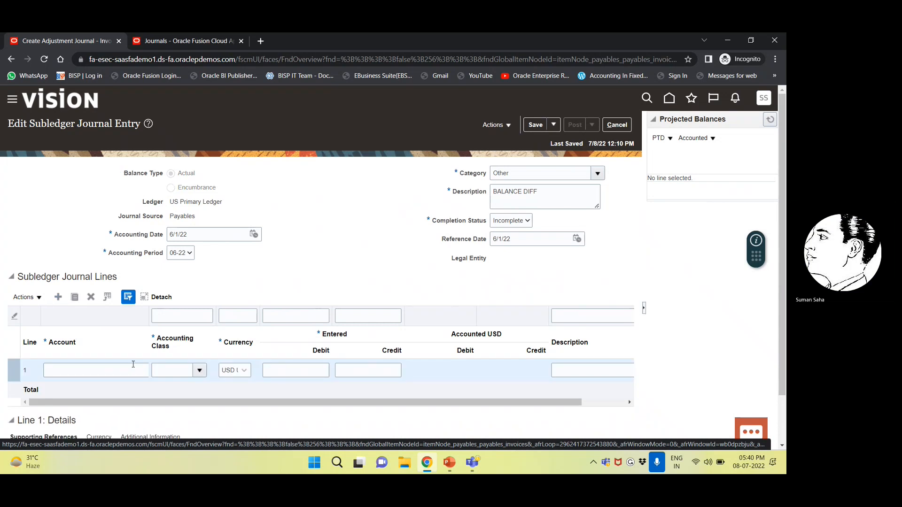
{"action": "left_click", "coordinate": [87, 370]}
{"action": "scroll", "coordinate": [87, 371], "scroll_direction": "down", "scroll_amount": 1}
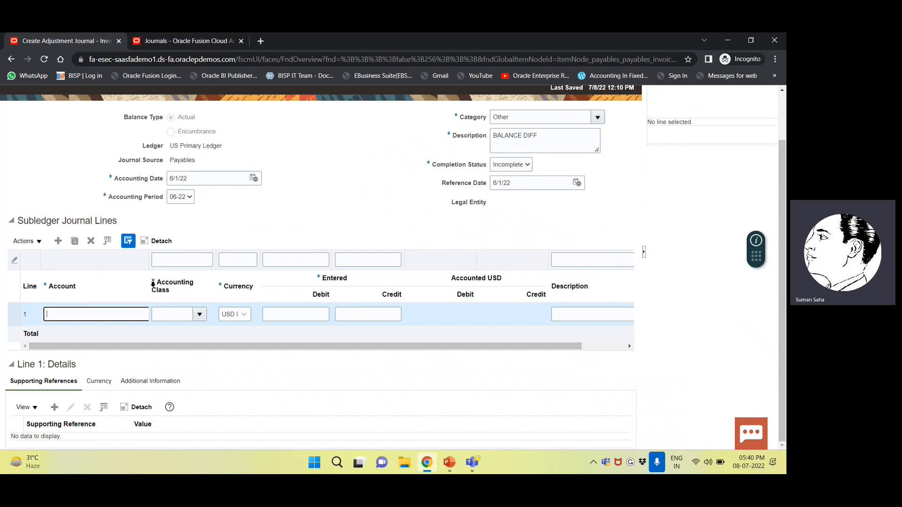
{"action": "left_click_drag", "start_coordinate": [151, 280], "coordinate": [164, 261]}
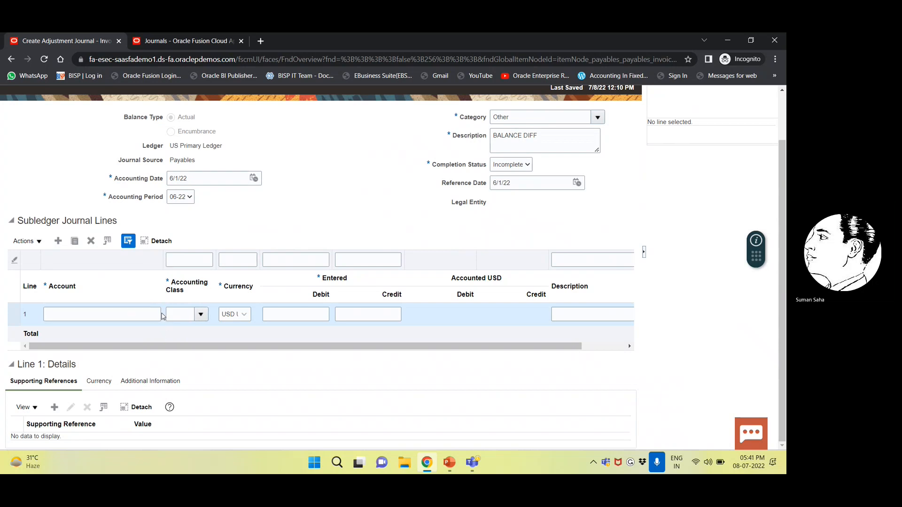
{"action": "left_click", "coordinate": [164, 292]}
{"action": "left_click_drag", "start_coordinate": [163, 291], "coordinate": [171, 295]}
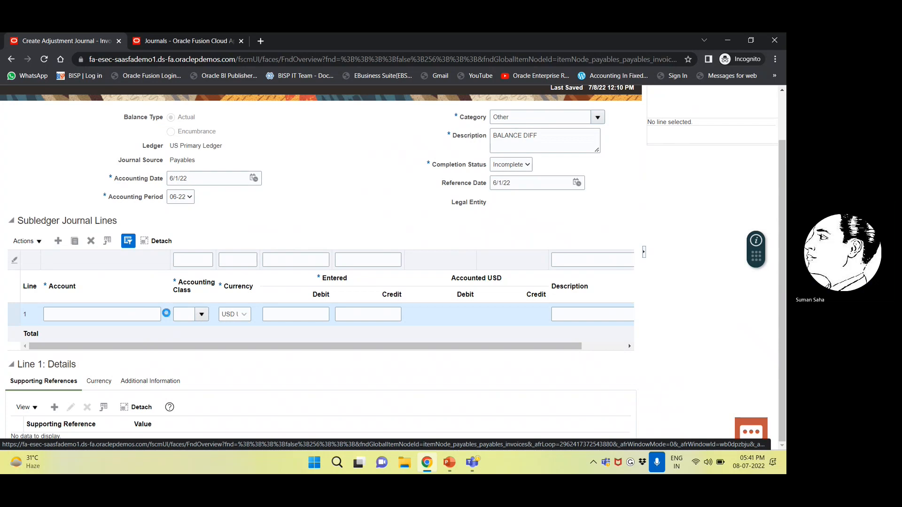
Step: Search the Account segment values for line 1 by the description %RENT%, matching any criterion
{"action": "left_click", "coordinate": [167, 313]}
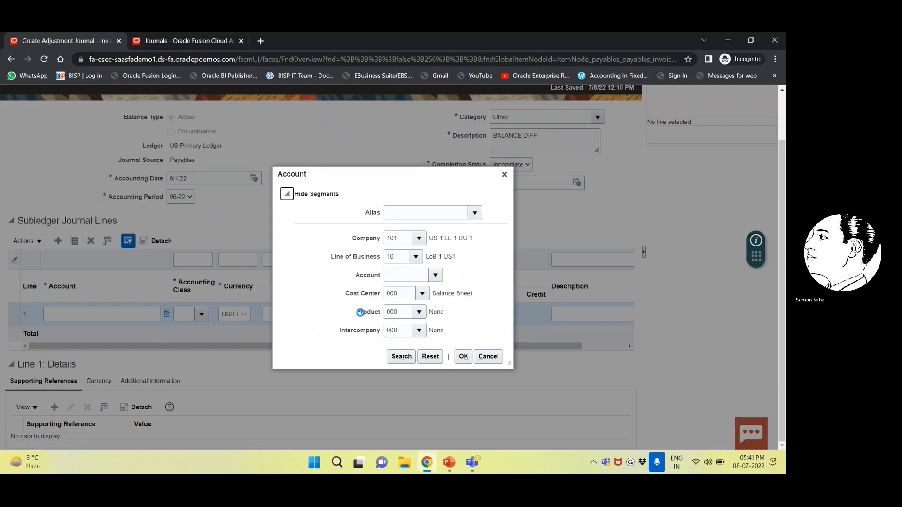
{"action": "left_click", "coordinate": [402, 279]}
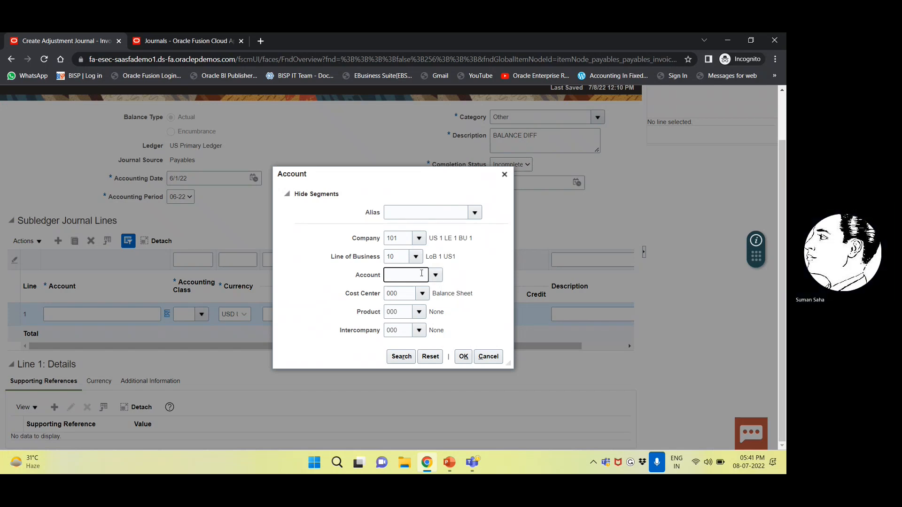
{"action": "left_click", "coordinate": [434, 274]}
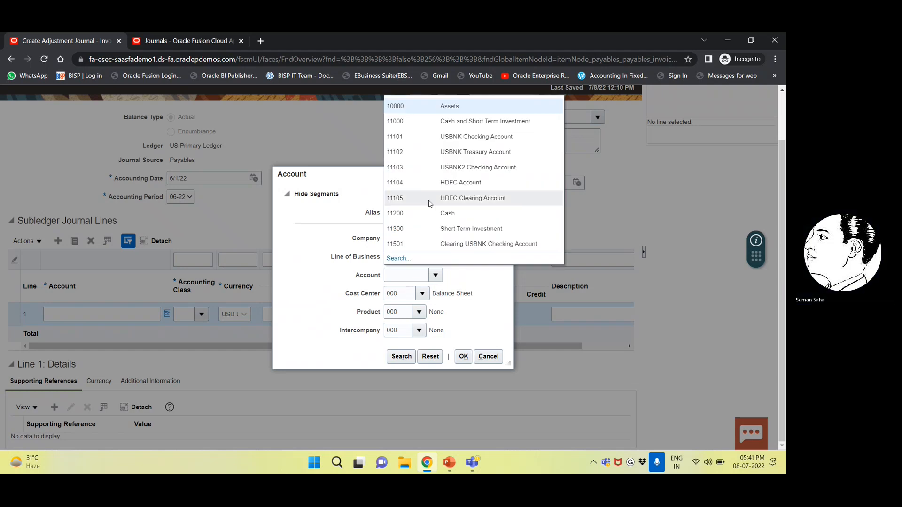
{"action": "left_click", "coordinate": [408, 249]}
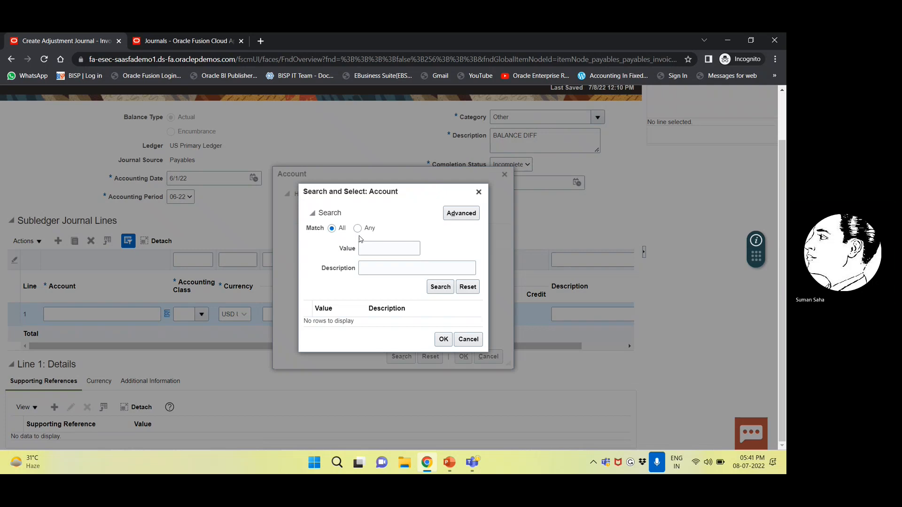
{"action": "left_click", "coordinate": [357, 228]}
{"action": "left_click", "coordinate": [369, 271]}
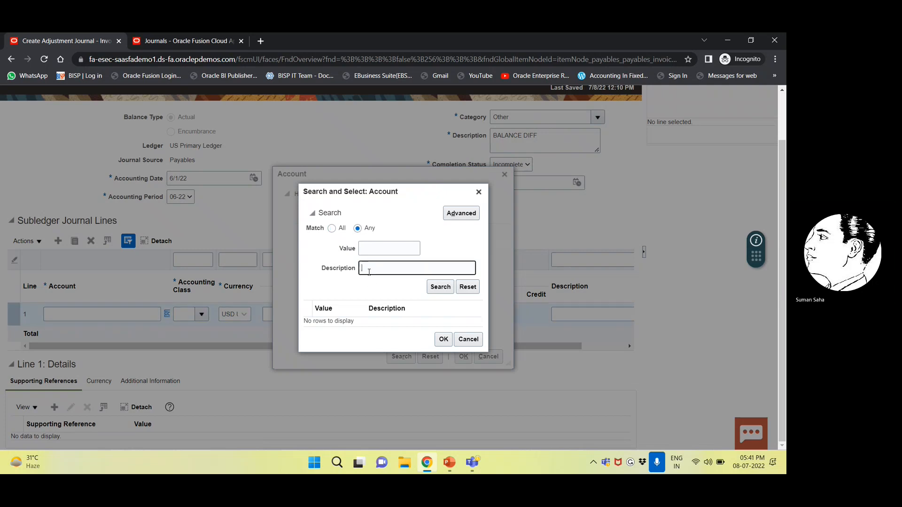
{"action": "type", "text": "%RENT%"}
{"action": "key", "text": "Return"}
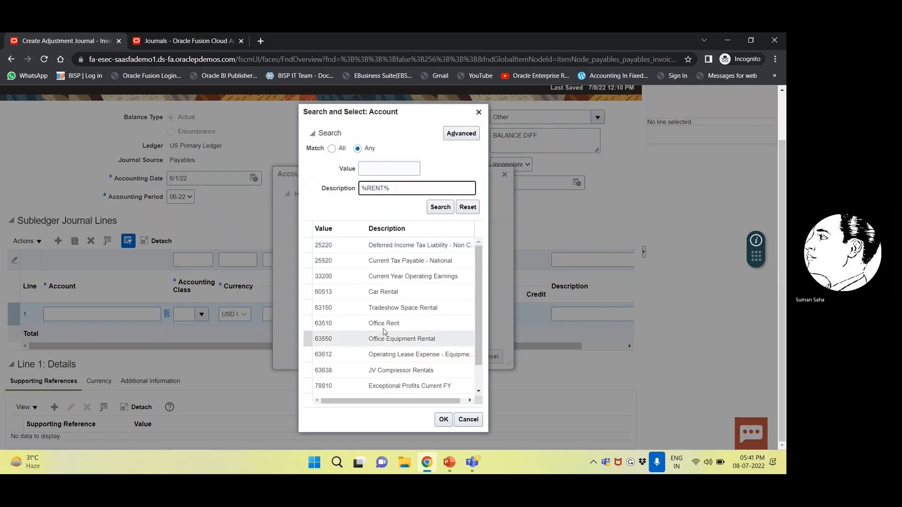
Step: Choose account 60513 (Car Rental) and apply the account combination to journal line 1
{"action": "left_click", "coordinate": [384, 323]}
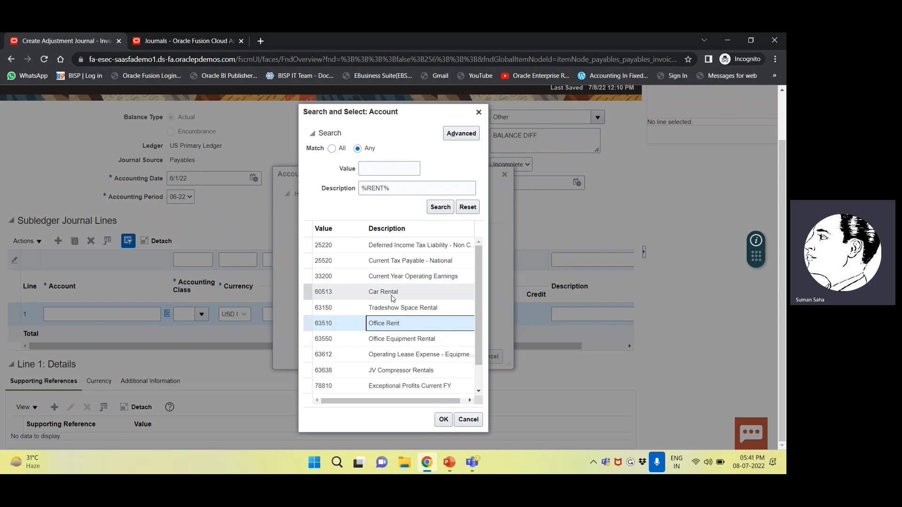
{"action": "left_click", "coordinate": [392, 295]}
{"action": "left_click", "coordinate": [444, 420]}
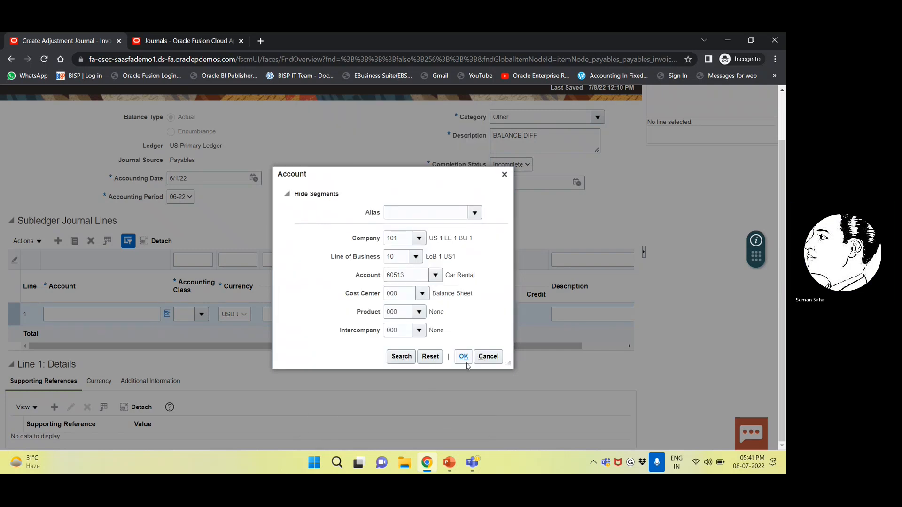
{"action": "left_click", "coordinate": [464, 361]}
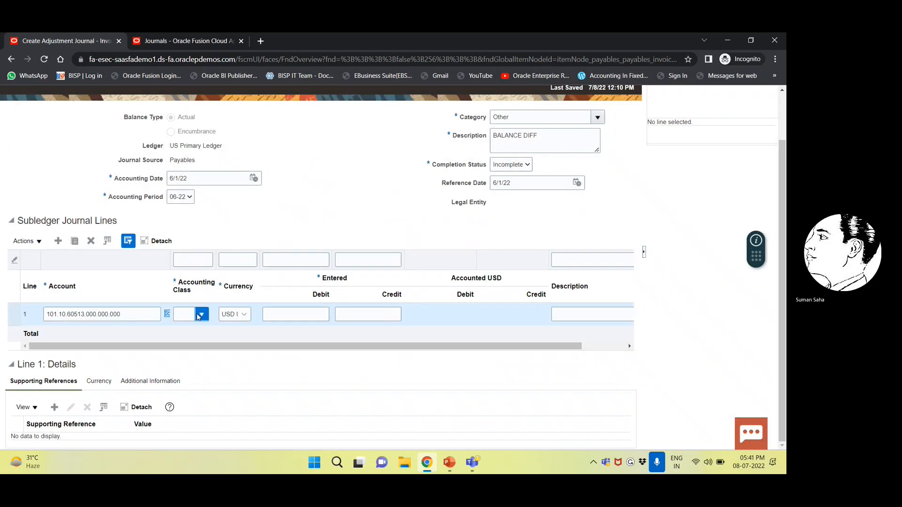
Step: Search the accounting classes for ADJ and assign the Adjustment class to the Car Rental line
{"action": "left_click", "coordinate": [200, 315]}
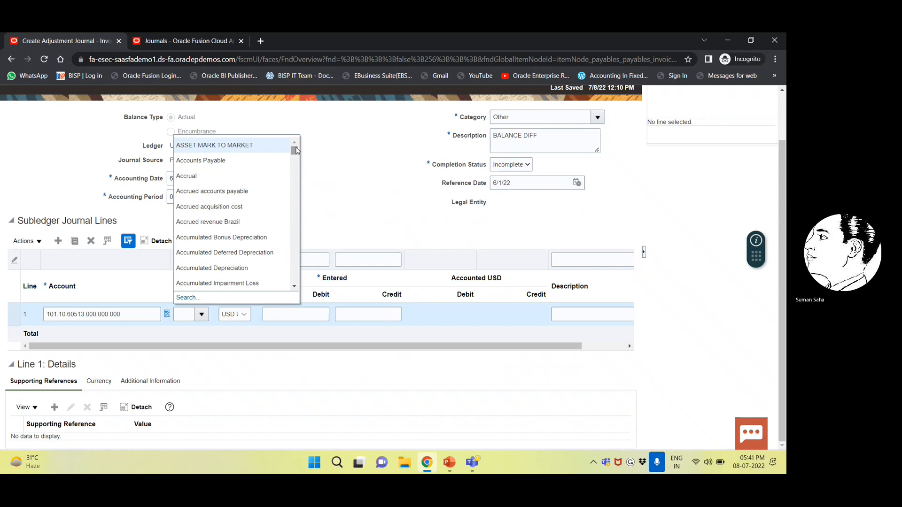
{"action": "scroll", "coordinate": [264, 233], "scroll_direction": "down", "scroll_amount": 2}
{"action": "scroll", "coordinate": [264, 233], "scroll_direction": "down", "scroll_amount": 2}
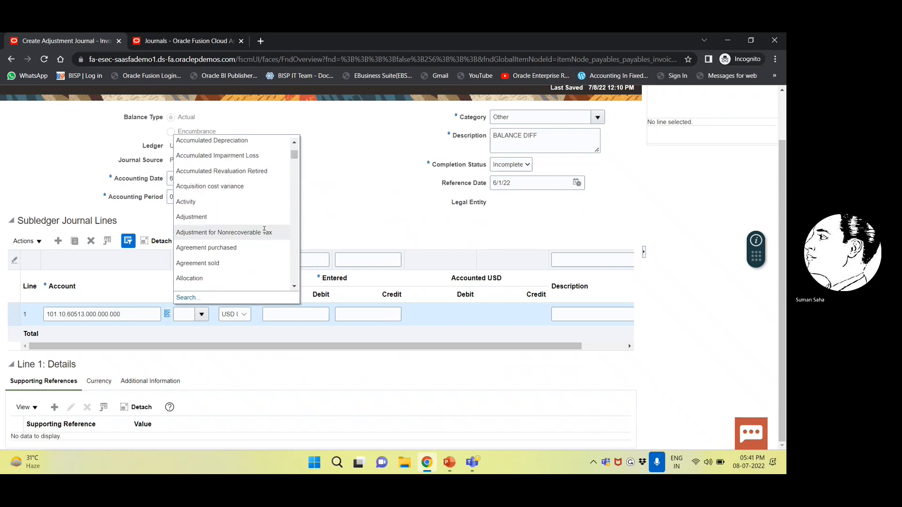
{"action": "scroll", "coordinate": [265, 231], "scroll_direction": "down", "scroll_amount": 2}
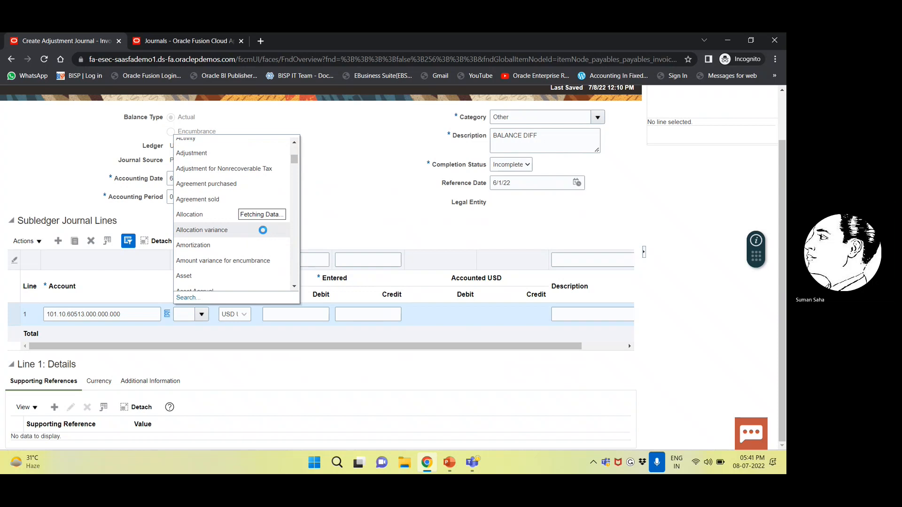
{"action": "scroll", "coordinate": [265, 233], "scroll_direction": "down", "scroll_amount": 4}
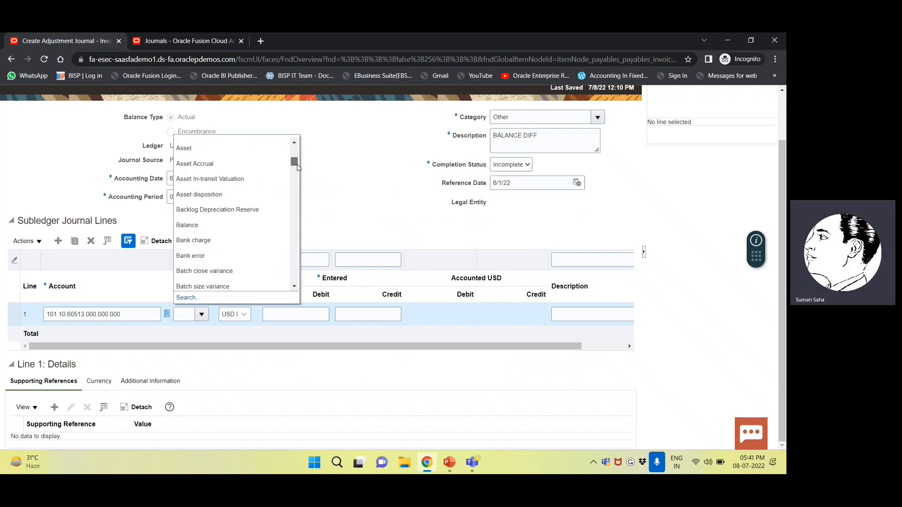
{"action": "scroll", "coordinate": [296, 170], "scroll_direction": "down", "scroll_amount": 3}
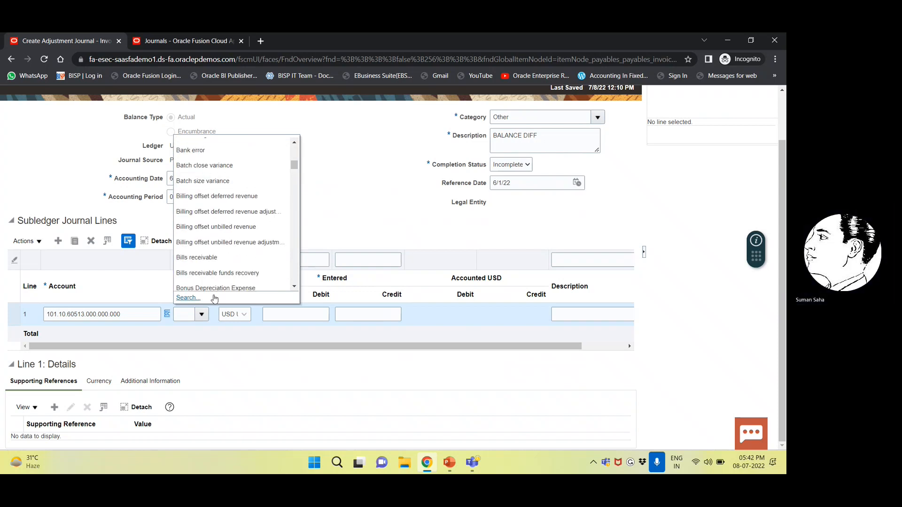
{"action": "left_click", "coordinate": [202, 313]}
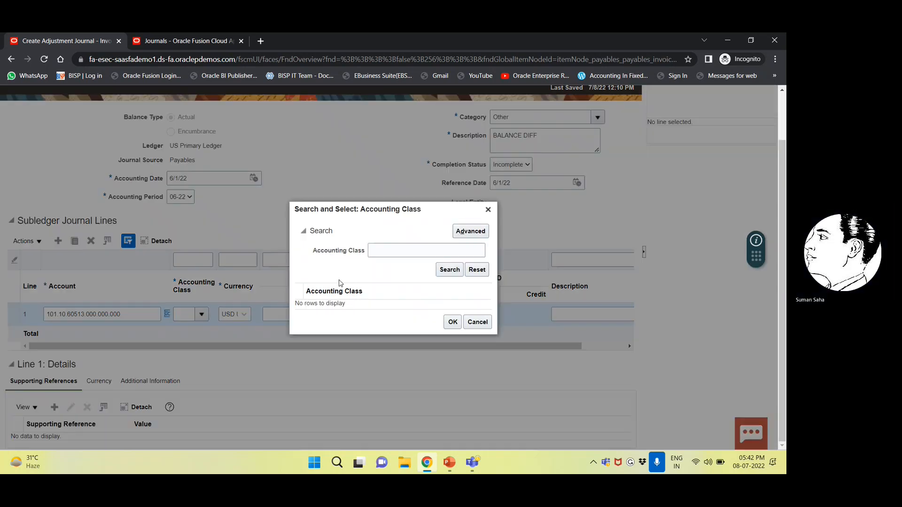
{"action": "left_click", "coordinate": [384, 255]}
{"action": "type", "text": "ADJ"}
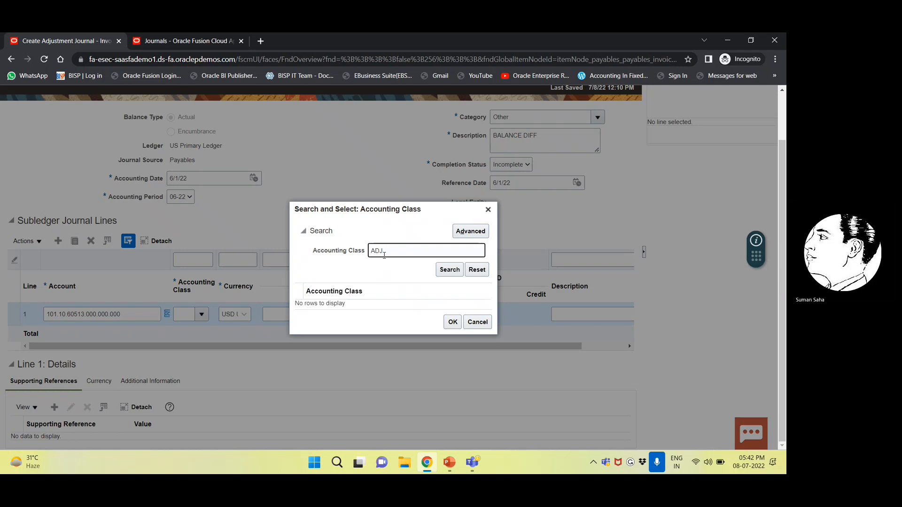
{"action": "key", "text": "Return"}
{"action": "left_click", "coordinate": [338, 295]}
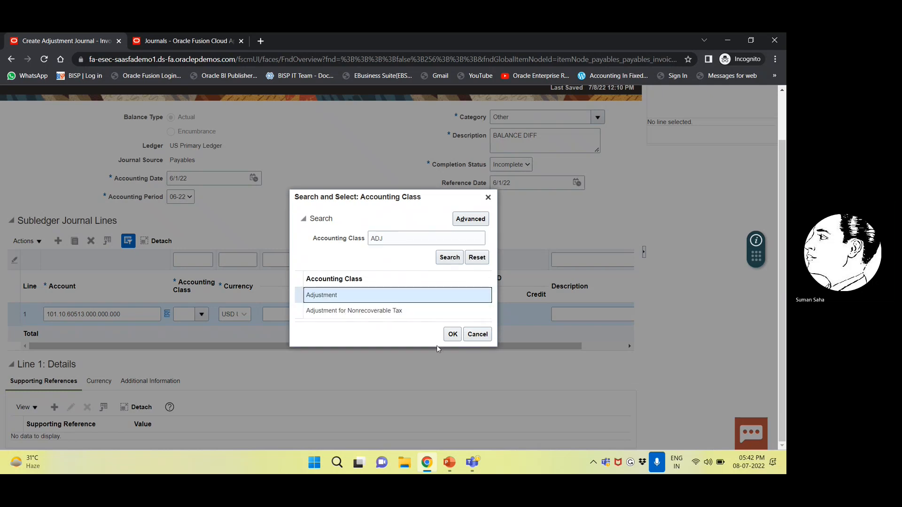
{"action": "left_click", "coordinate": [451, 334]}
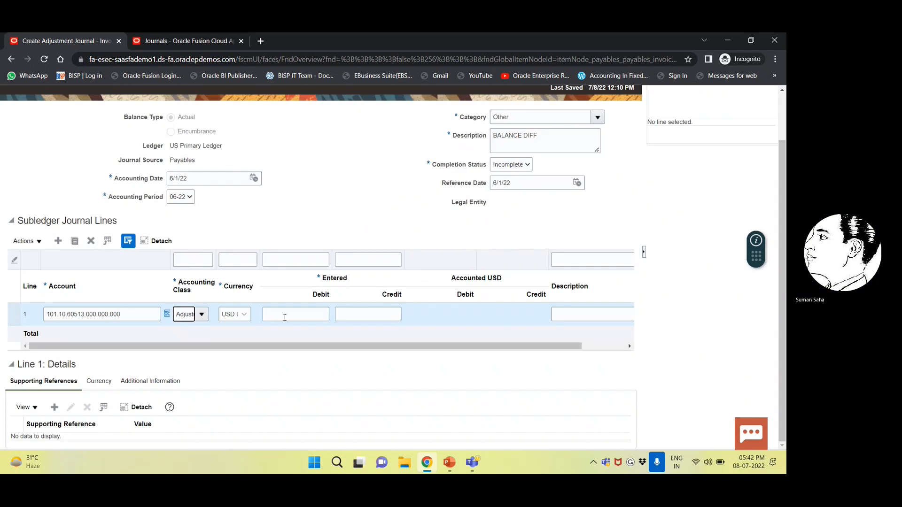
Step: Enter a debit of 5 on the Car Rental line and describe it as ROUND OFF DIFF
{"action": "left_click", "coordinate": [296, 317]}
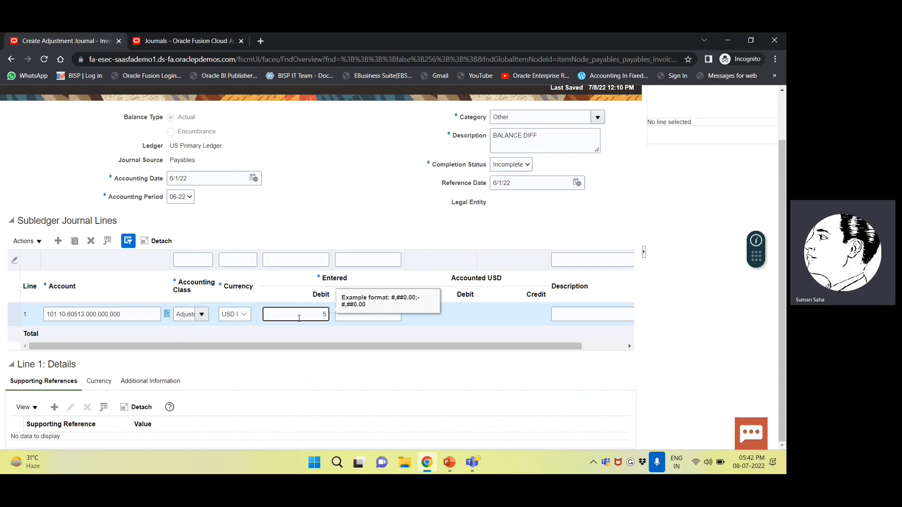
{"action": "key", "text": "Tab"}
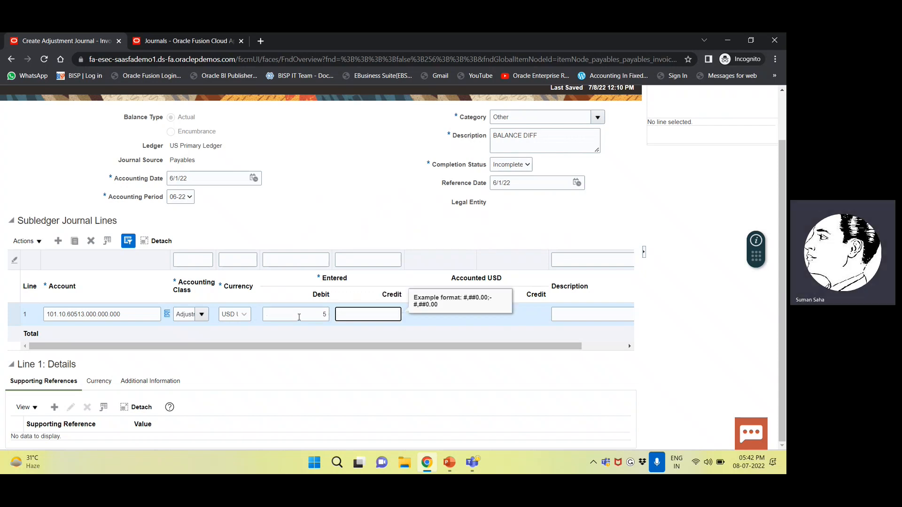
{"action": "left_click", "coordinate": [585, 317]}
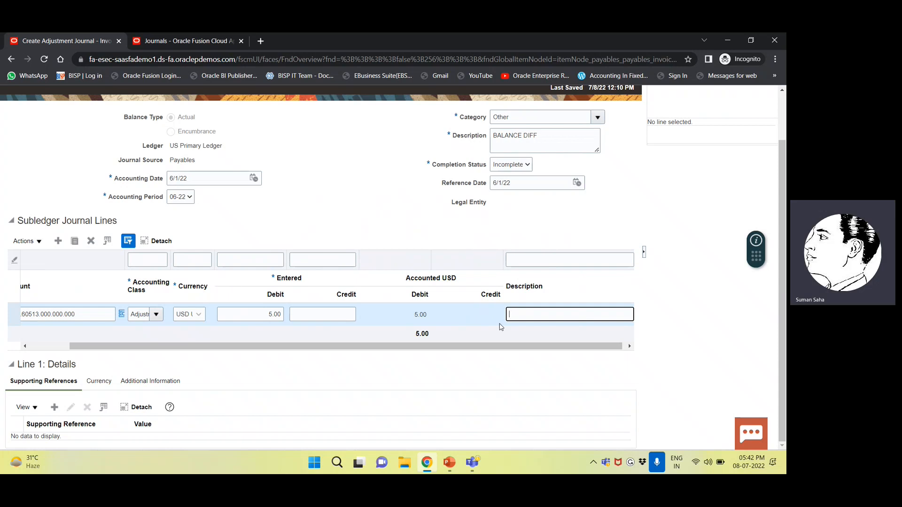
{"action": "type", "text": "ROUND OFF "}
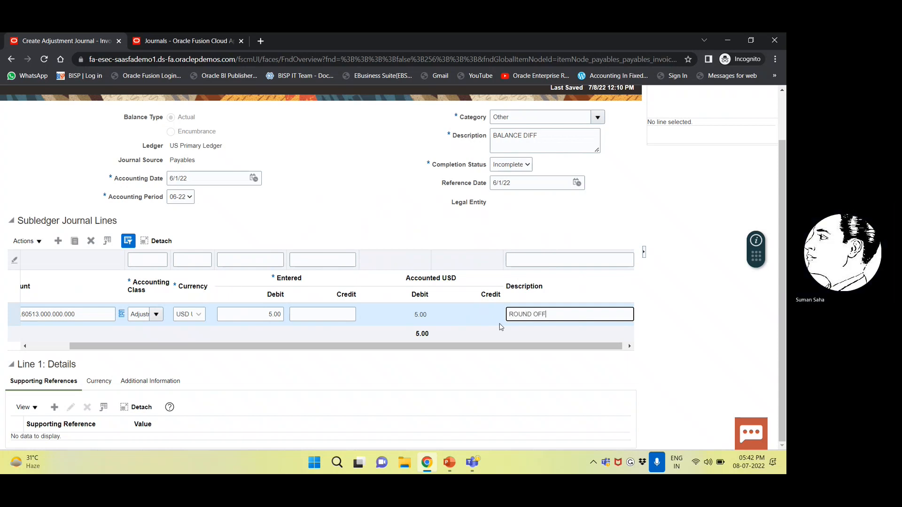
{"action": "type", "text": "DIFF"}
{"action": "left_click_drag", "start_coordinate": [254, 346], "coordinate": [214, 350]}
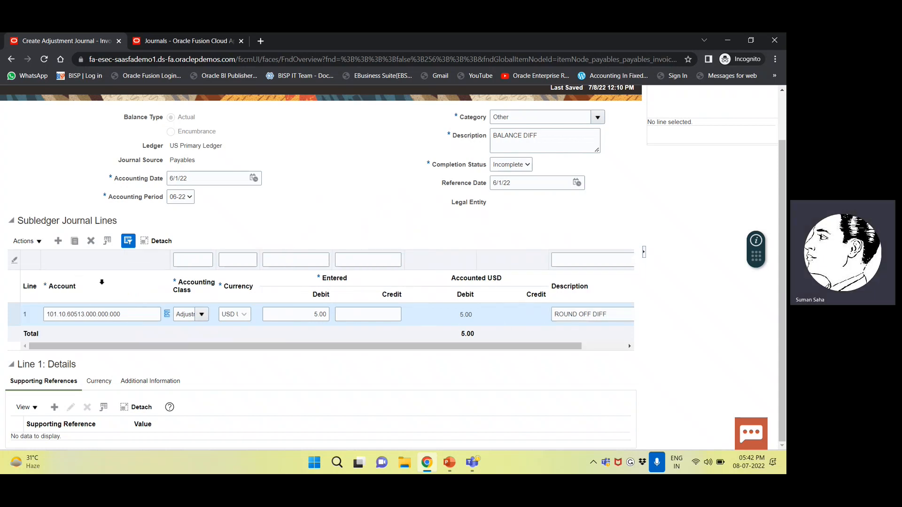
Step: Add another journal line and search its Account segment values by the description CASH, matching any criterion
{"action": "left_click", "coordinate": [58, 241]}
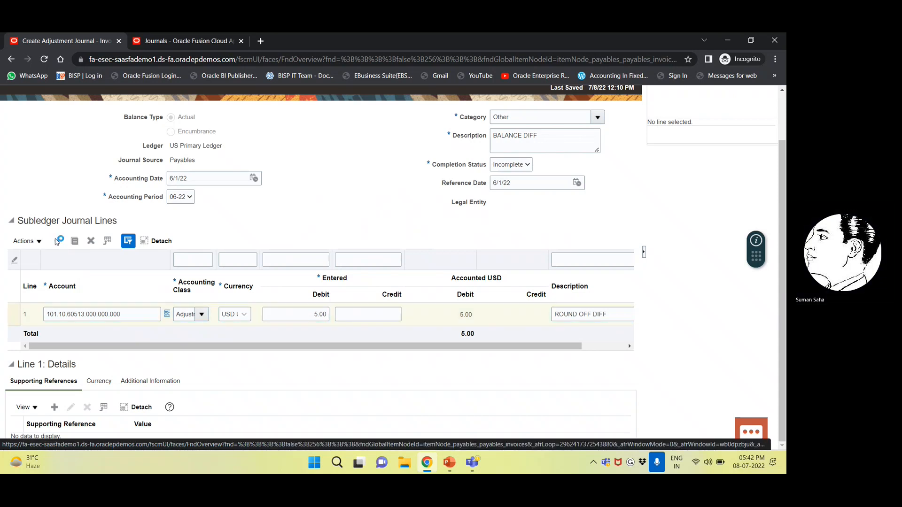
{"action": "scroll", "coordinate": [76, 277], "scroll_direction": "down", "scroll_amount": 1}
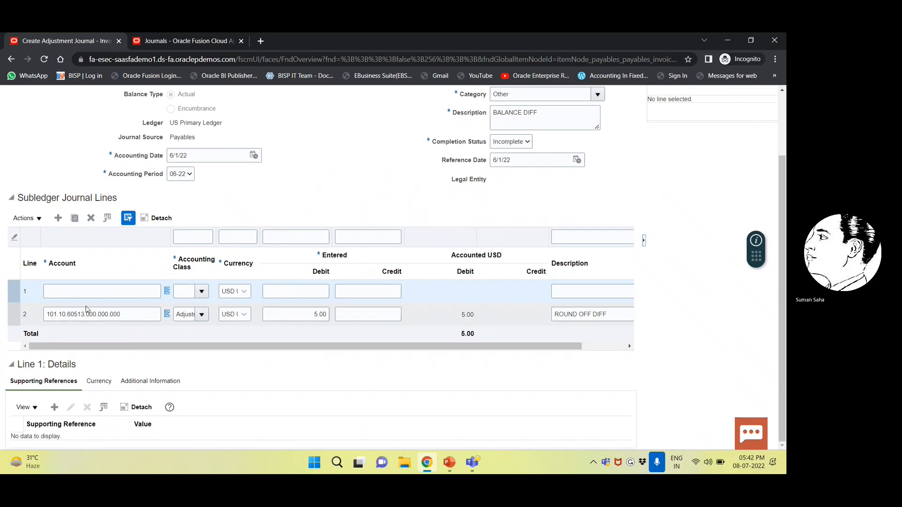
{"action": "left_click", "coordinate": [75, 296]}
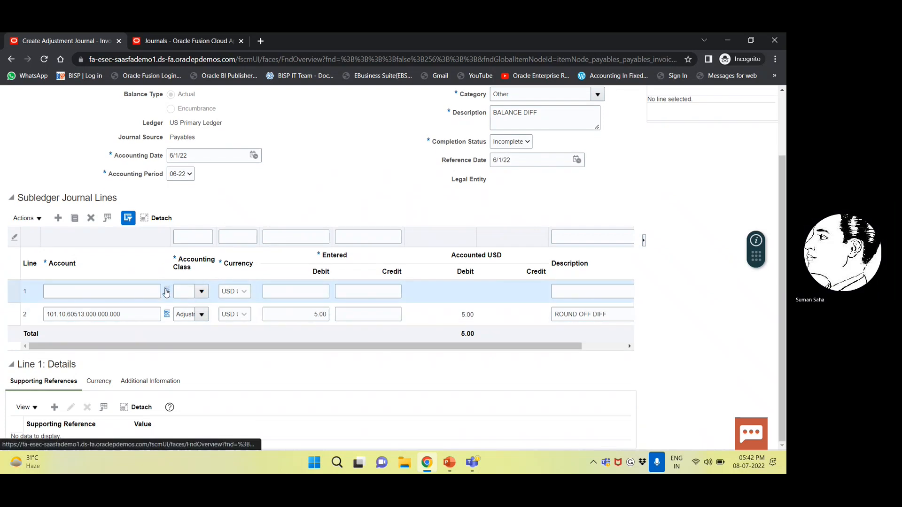
{"action": "left_click", "coordinate": [165, 290]}
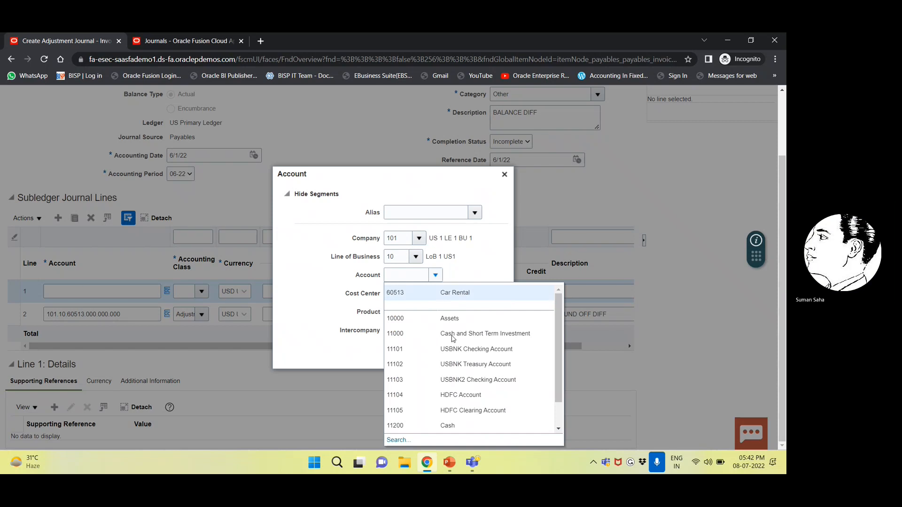
{"action": "left_click", "coordinate": [399, 440]}
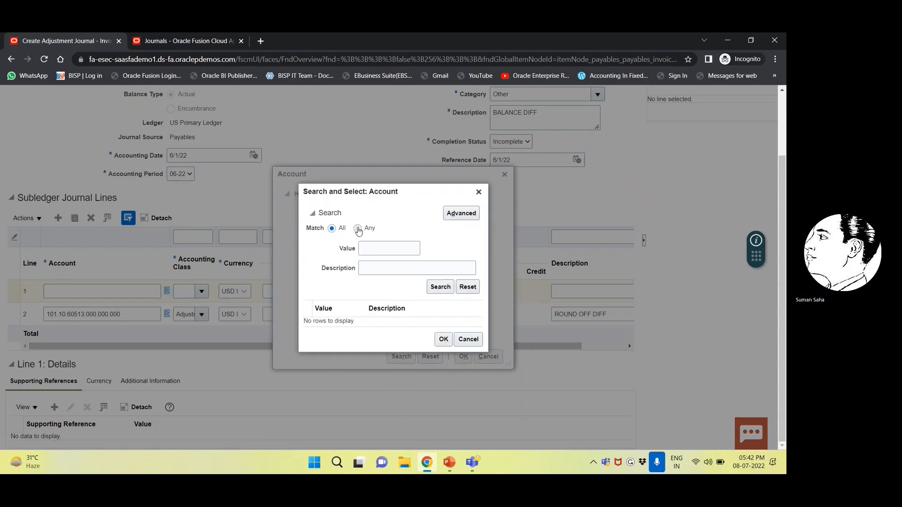
{"action": "left_click", "coordinate": [357, 228]}
{"action": "left_click", "coordinate": [386, 267]}
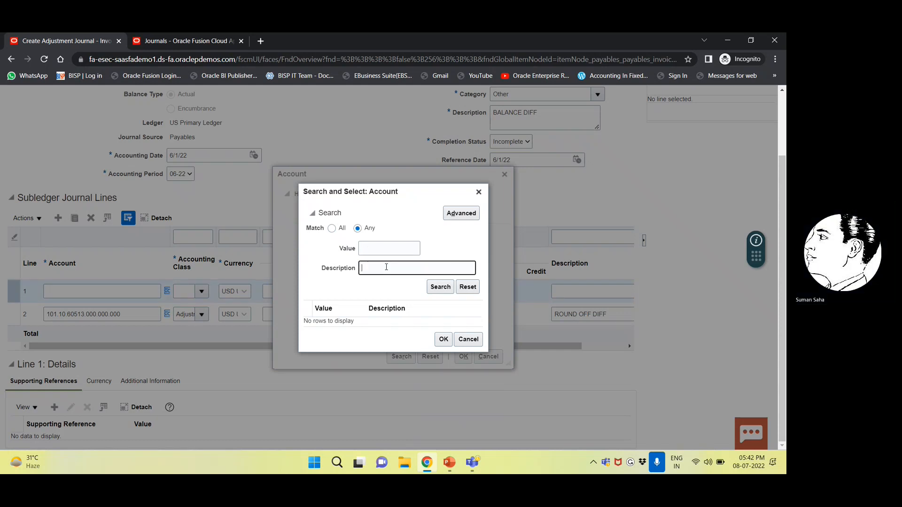
{"action": "type", "text": "CASH"}
{"action": "key", "text": "Return"}
Step: Choose account 11200 (Cash) and apply the account combination to the new journal line
{"action": "left_click", "coordinate": [385, 320]}
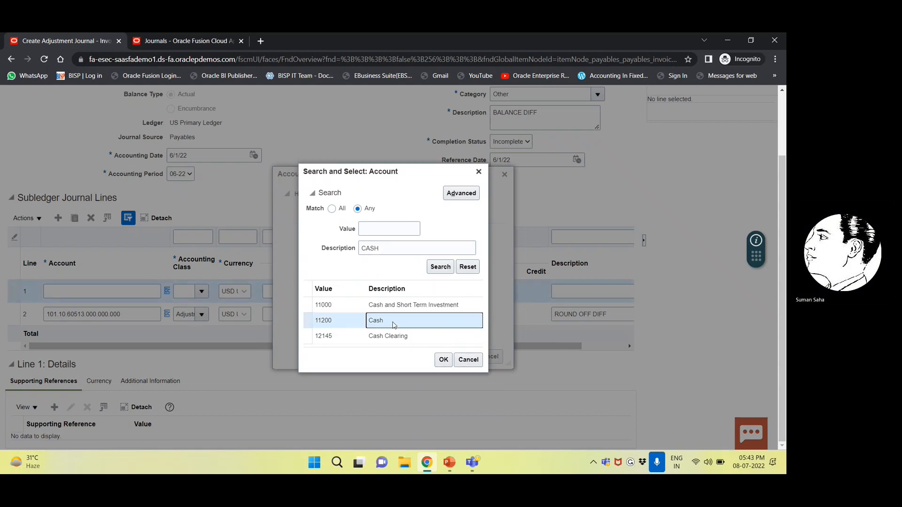
{"action": "left_click", "coordinate": [443, 360]}
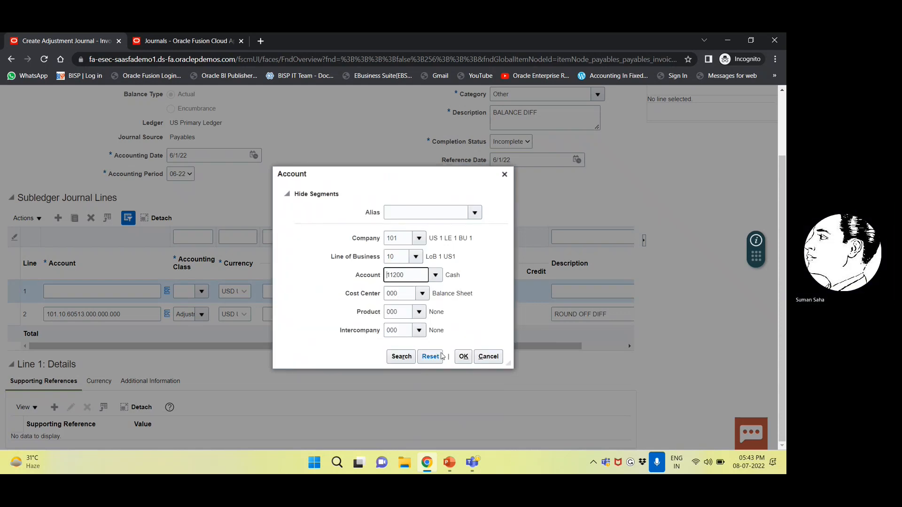
{"action": "left_click", "coordinate": [463, 357]}
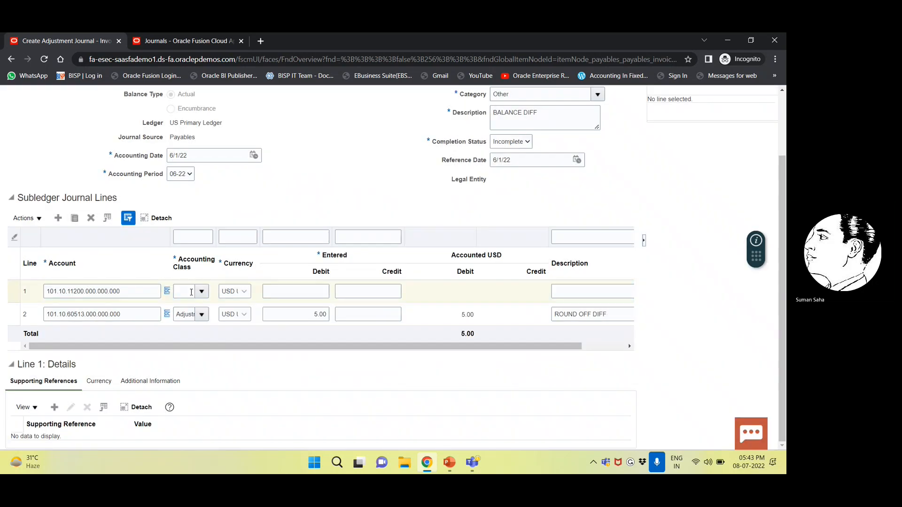
Step: Look up ADJU in the accounting classes and assign the Adjustment class to the Cash line
{"action": "left_click", "coordinate": [191, 292]}
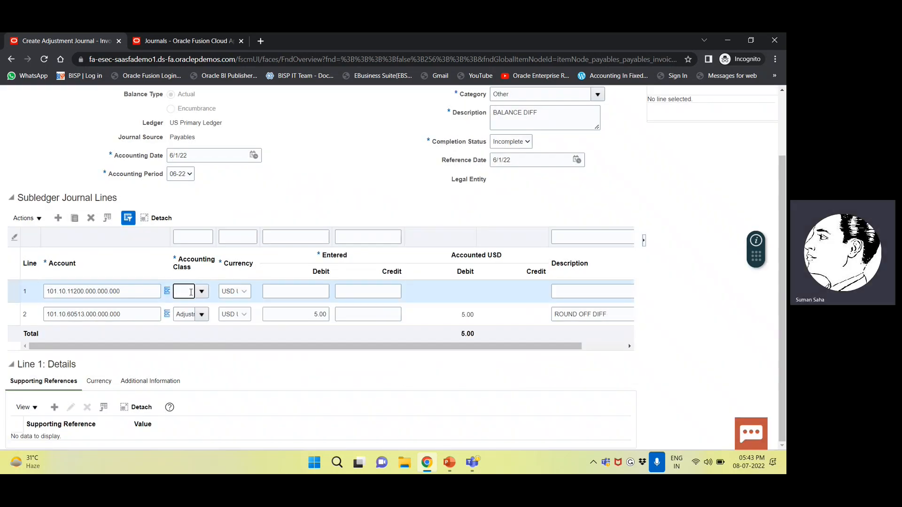
{"action": "type", "text": "A"}
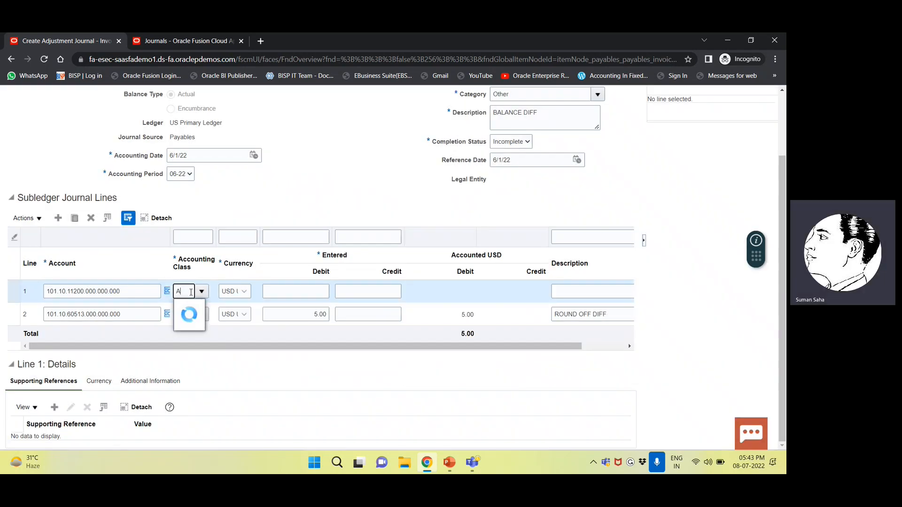
{"action": "type", "text": "DJU"}
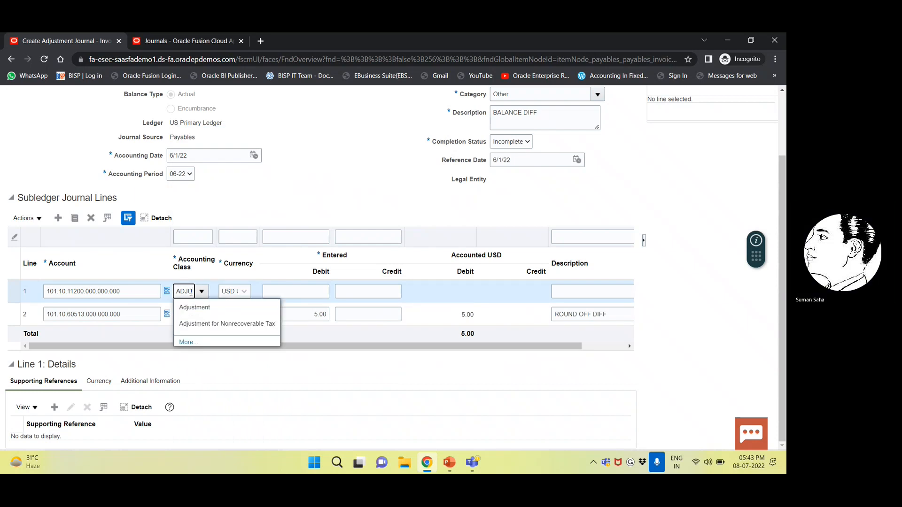
{"action": "left_click", "coordinate": [202, 309]}
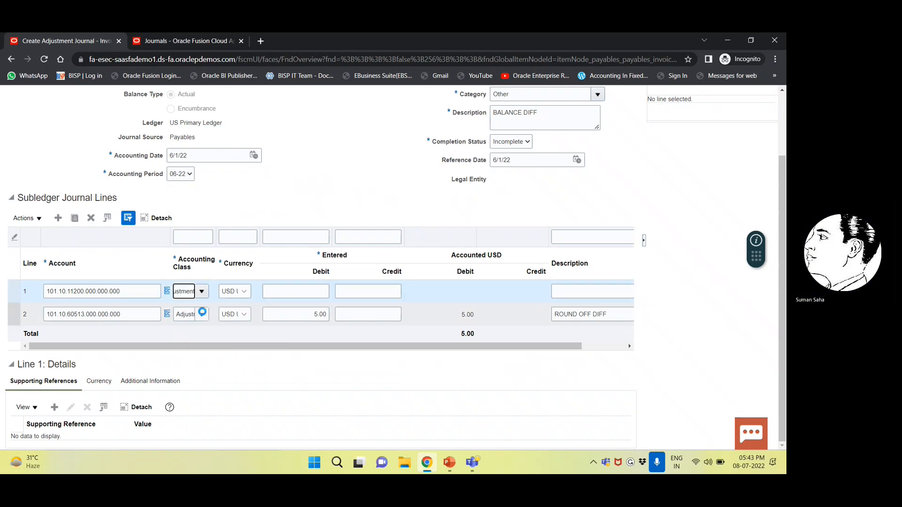
Step: Enter a credit of 5 on the Cash line and describe it as ROUND OFF PAID THU CASH
{"action": "key", "text": "Tab"}
{"action": "key", "text": "Tab"}
{"action": "key", "text": "Tab"}
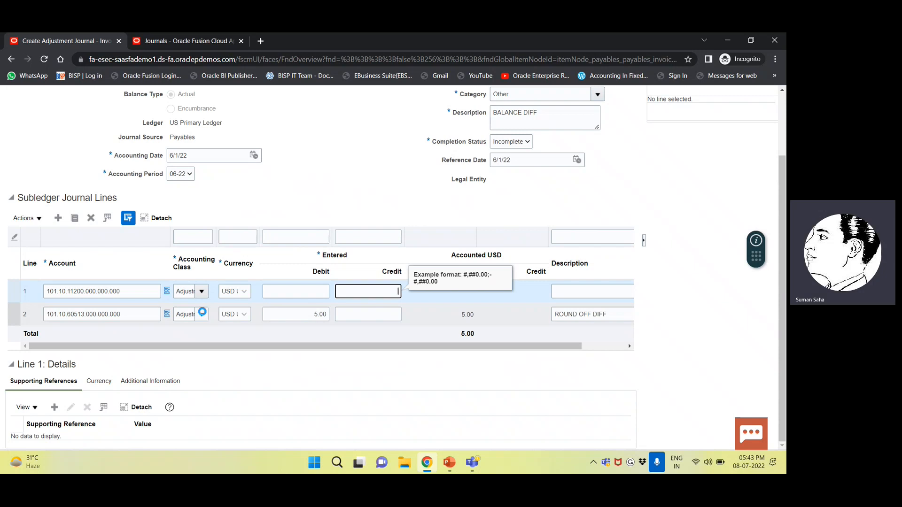
{"action": "type", "text": "5"}
{"action": "key", "text": "Tab"}
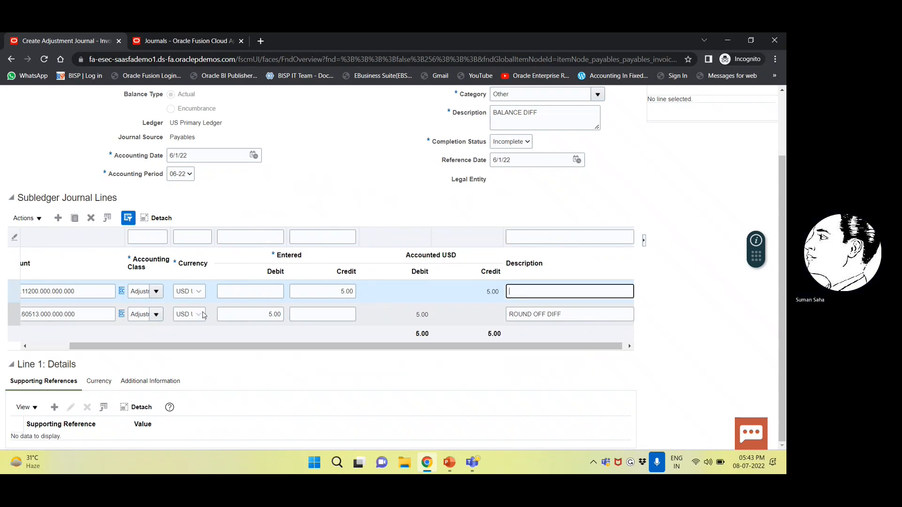
{"action": "type", "text": "ROUND"}
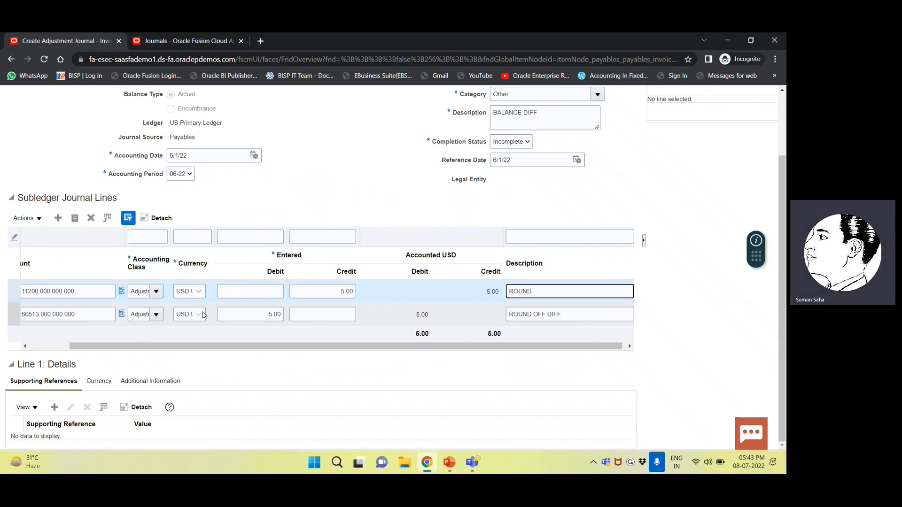
{"action": "type", "text": " OFF PAID THU CASH"}
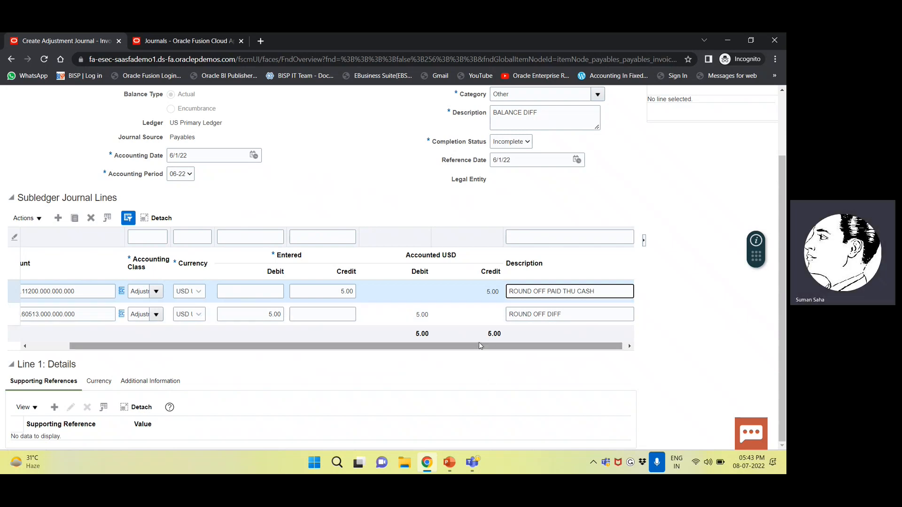
{"action": "left_click_drag", "start_coordinate": [478, 345], "coordinate": [279, 350]}
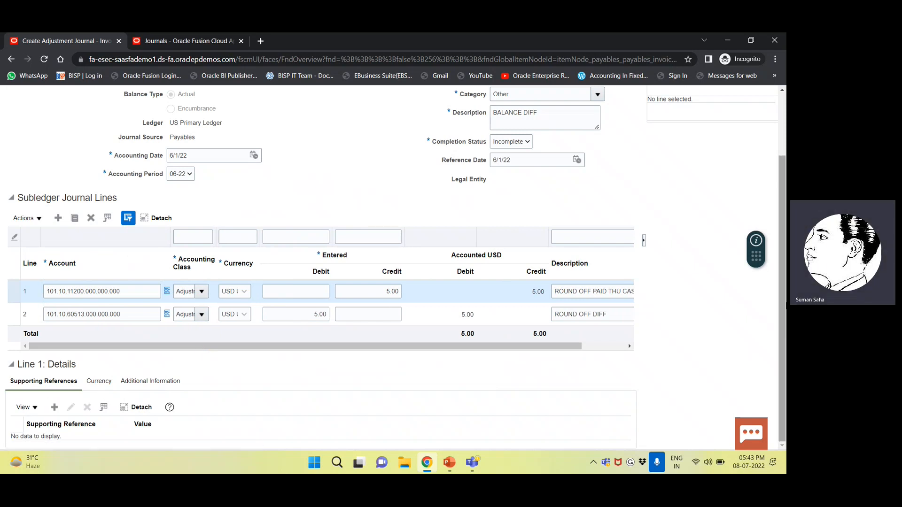
Step: Review the Cash line's currency details and set the third-party type to Supplier in its additional information
{"action": "left_click", "coordinate": [99, 381]}
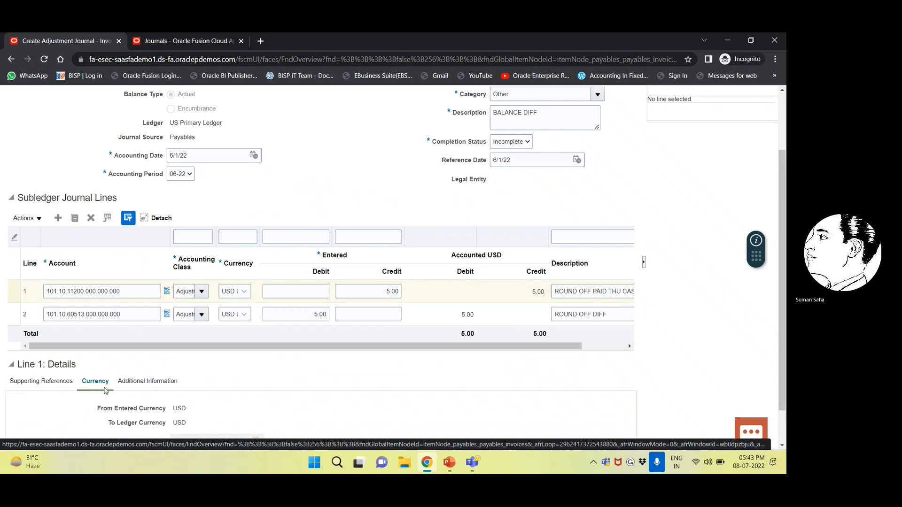
{"action": "scroll", "coordinate": [136, 378], "scroll_direction": "down", "scroll_amount": 1}
{"action": "left_click", "coordinate": [142, 341]}
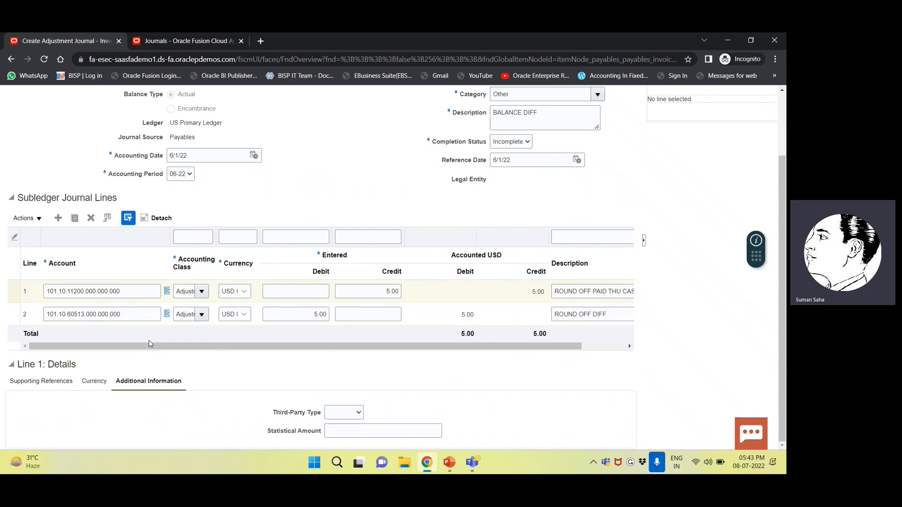
{"action": "left_click", "coordinate": [331, 412]}
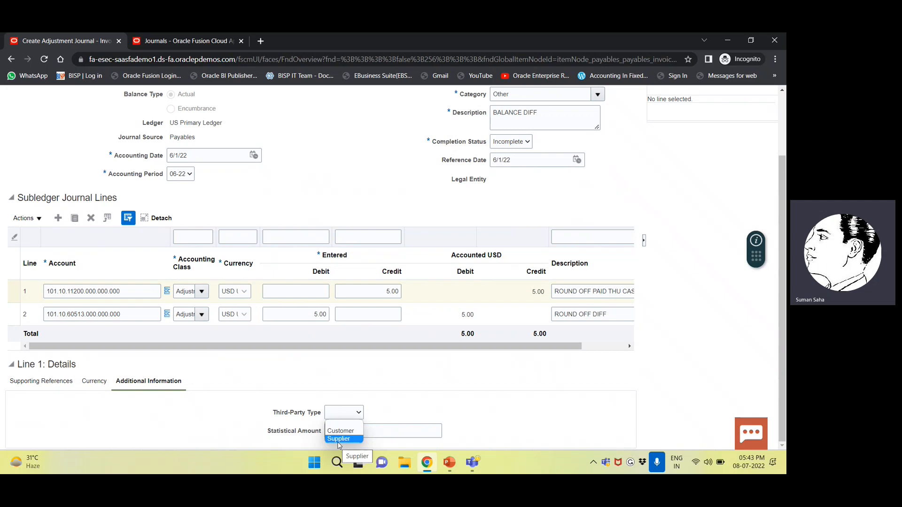
{"action": "left_click", "coordinate": [338, 440]}
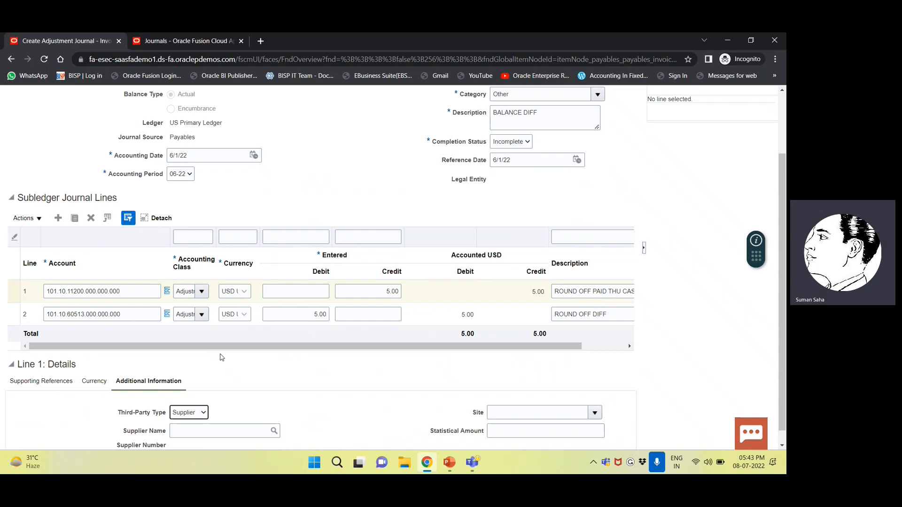
{"action": "scroll", "coordinate": [187, 368], "scroll_direction": "down", "scroll_amount": 1}
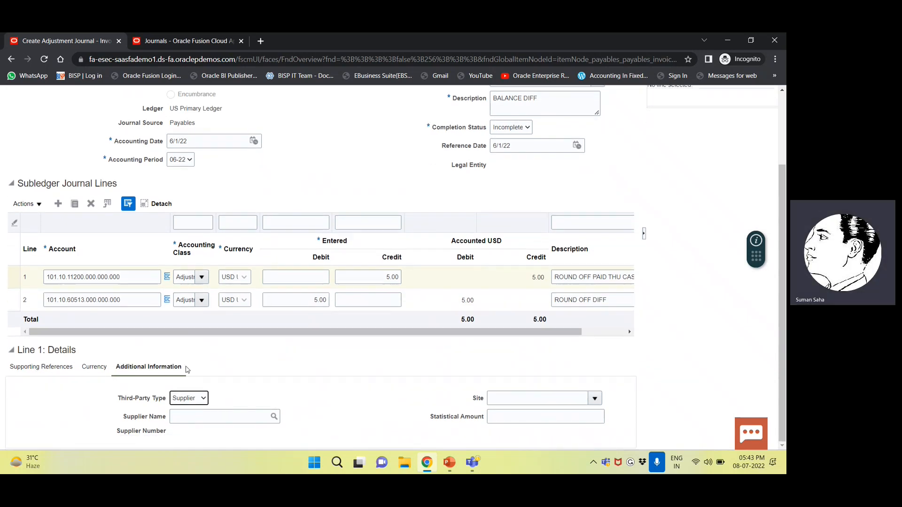
Step: Search the suppliers by the name ABC for the Cash line's third party
{"action": "left_click", "coordinate": [184, 421]}
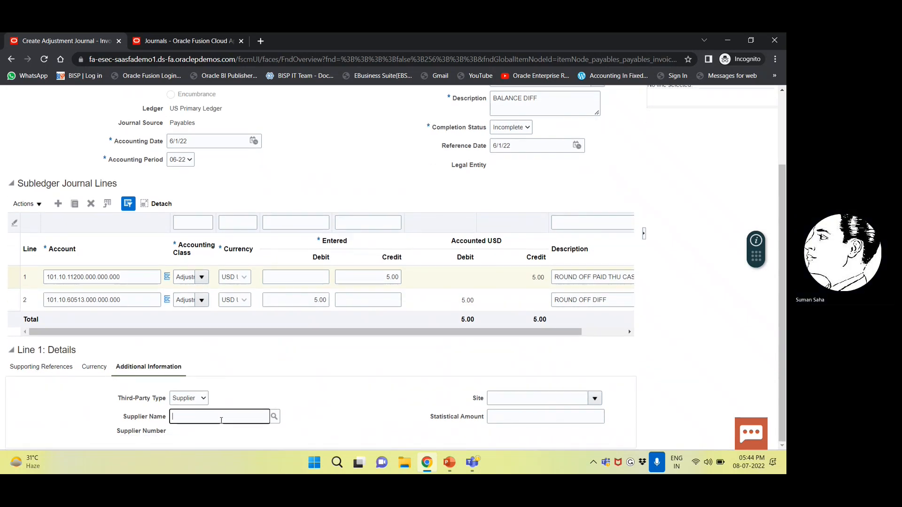
{"action": "type", "text": "ABC"}
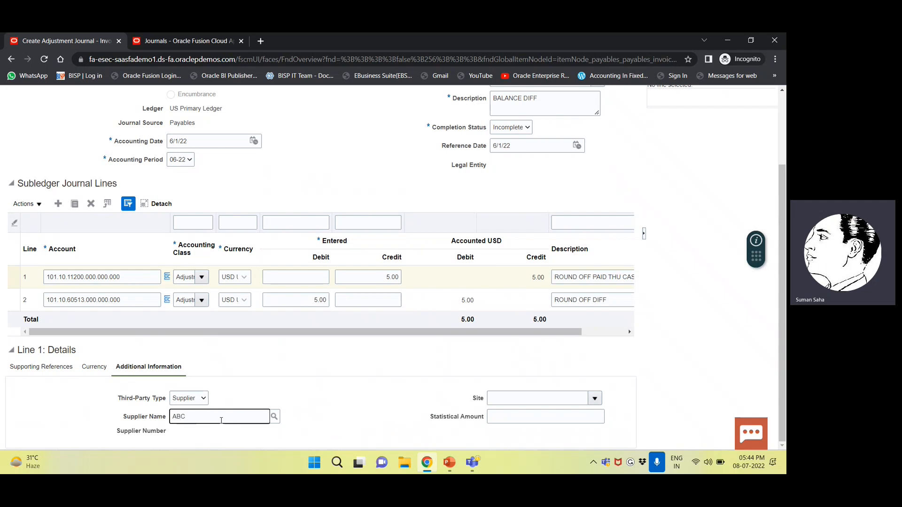
{"action": "left_click", "coordinate": [272, 419]}
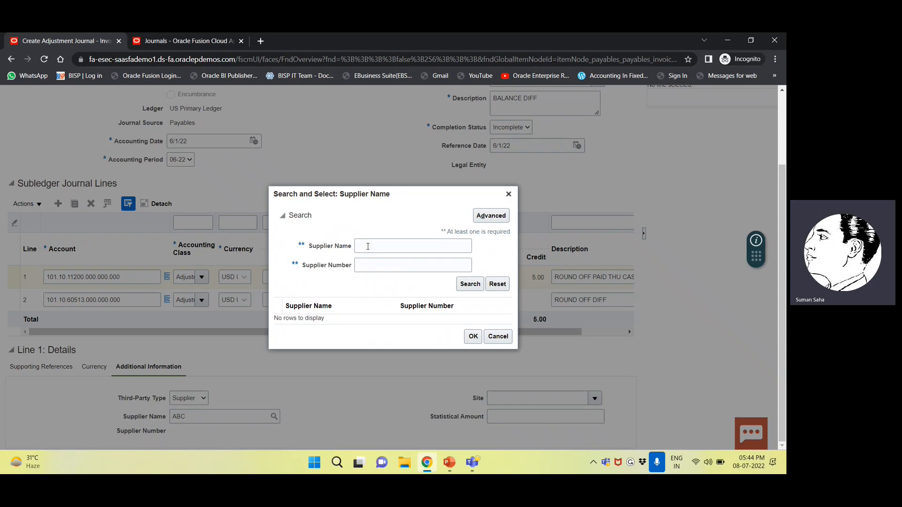
{"action": "left_click", "coordinate": [368, 247]}
{"action": "type", "text": "ABC"}
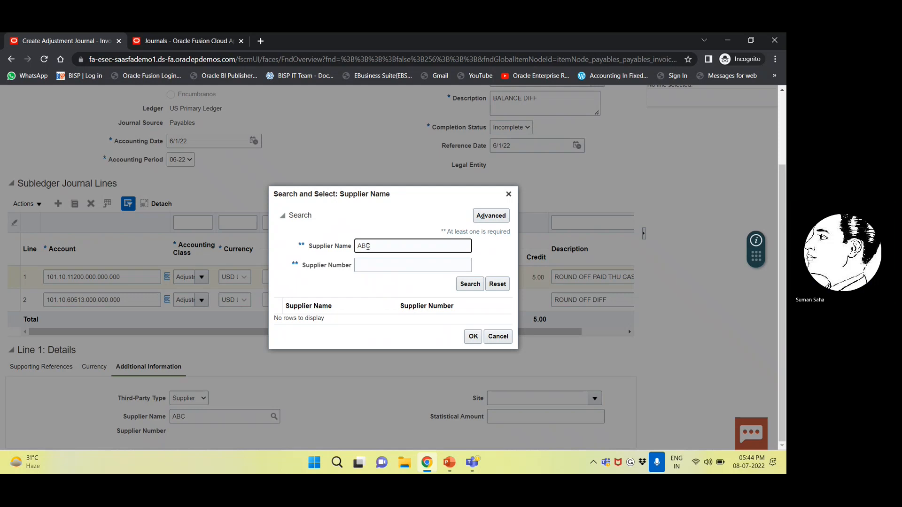
{"action": "left_click", "coordinate": [464, 285]}
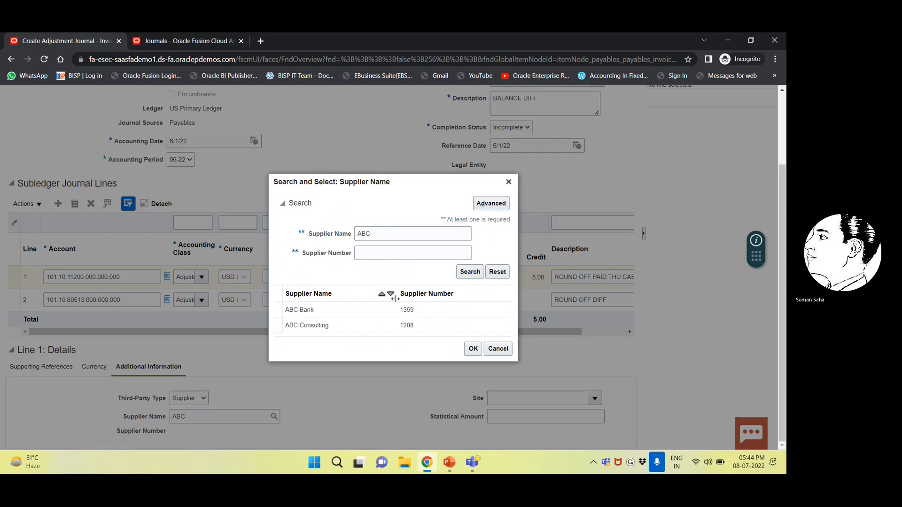
Step: Choose ABC Consulting as the Cash line's supplier and close the supplier search
{"action": "left_click", "coordinate": [339, 325]}
{"action": "left_click", "coordinate": [471, 349]}
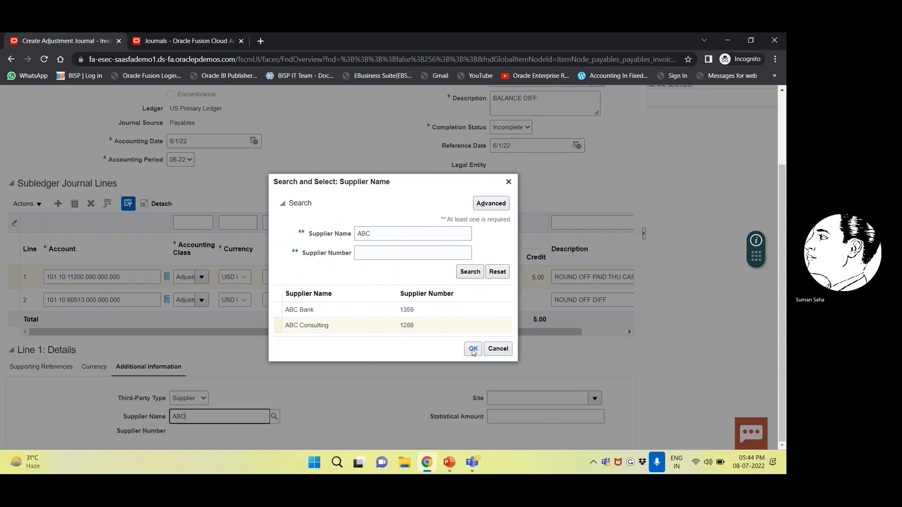
{"action": "left_click", "coordinate": [473, 350]}
{"action": "left_click", "coordinate": [401, 326]}
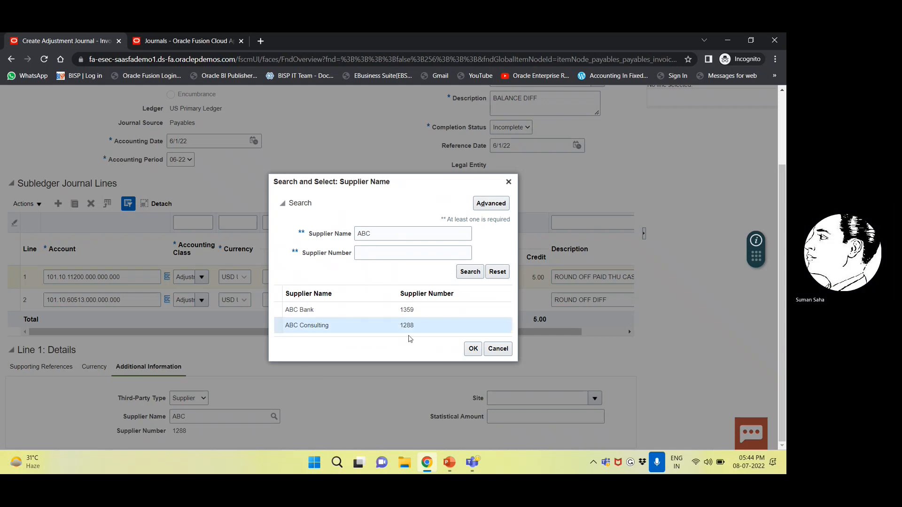
{"action": "left_click", "coordinate": [471, 348]}
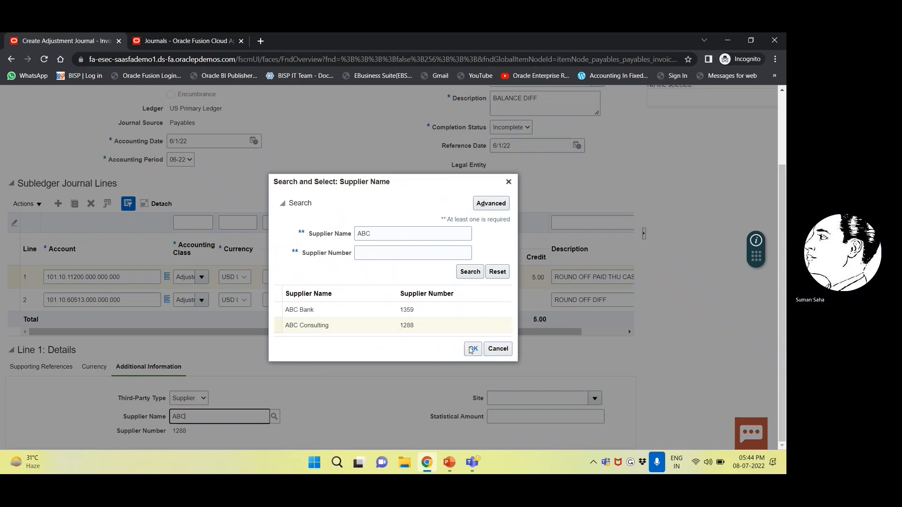
{"action": "left_click", "coordinate": [498, 349]}
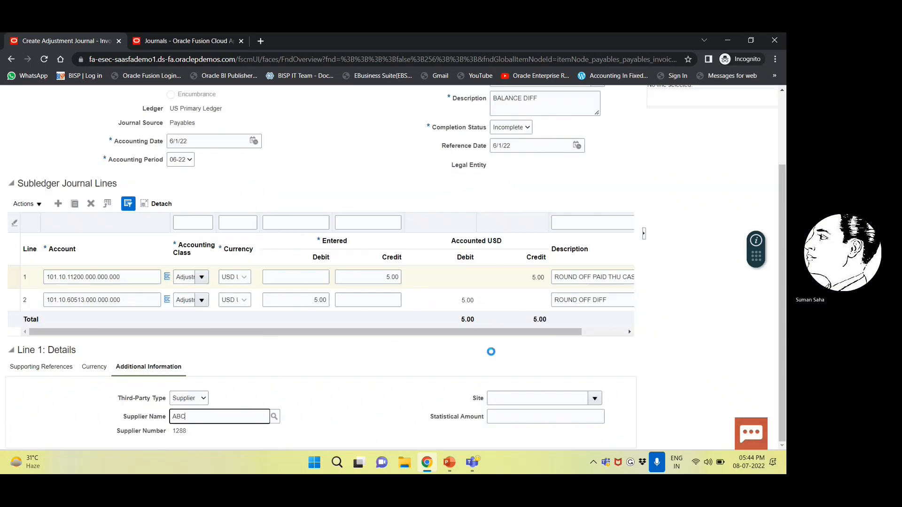
Step: Set the supplier site on the Cash line to ABC US1
{"action": "left_click", "coordinate": [525, 397]}
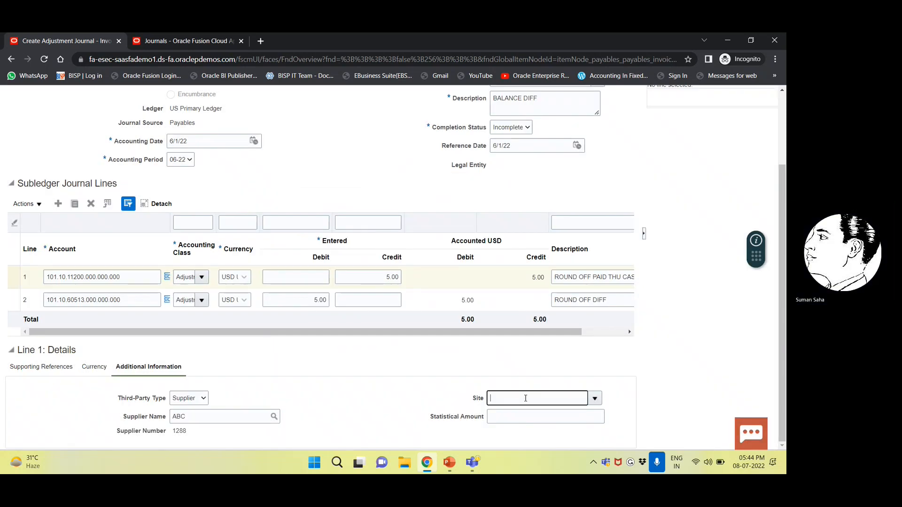
{"action": "left_click", "coordinate": [594, 397]}
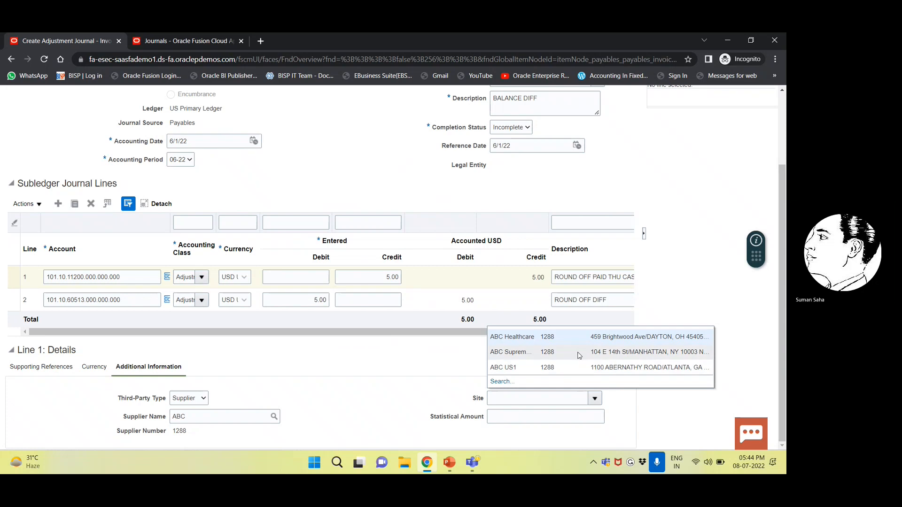
{"action": "left_click", "coordinate": [554, 368]}
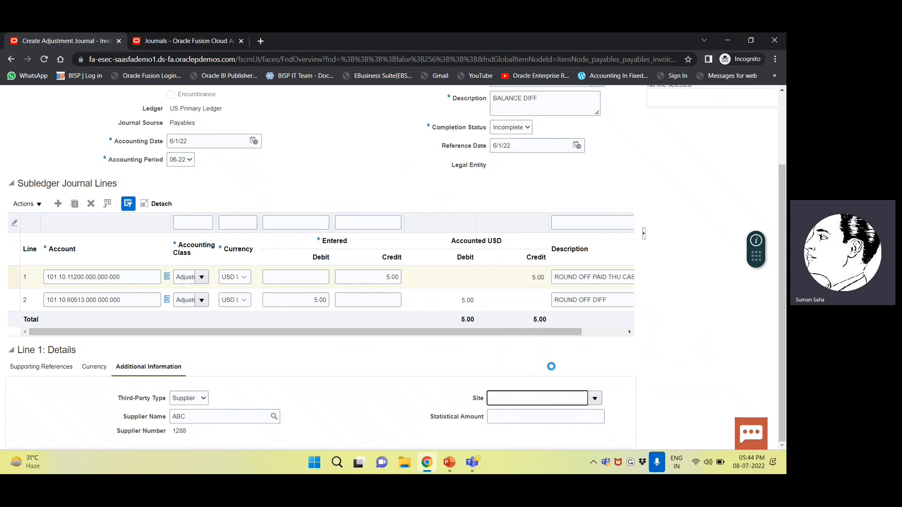
{"action": "left_click", "coordinate": [32, 369]}
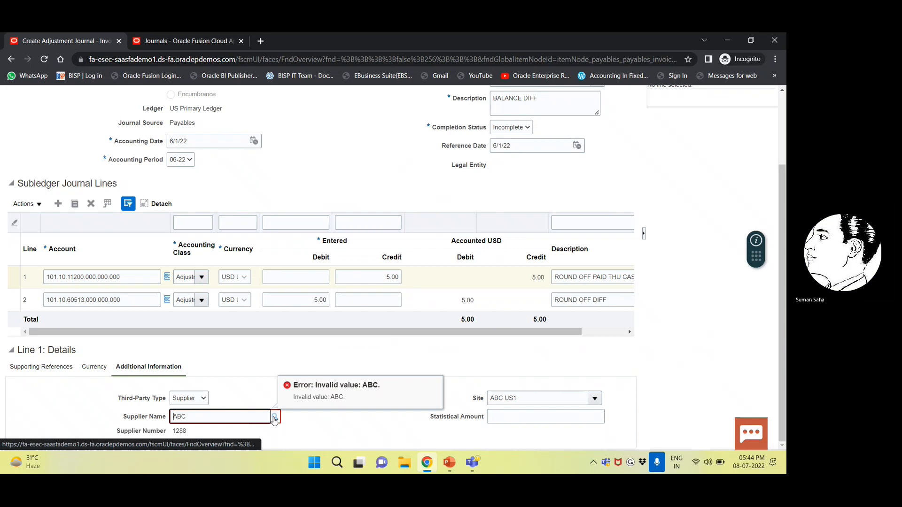
{"action": "left_click", "coordinate": [200, 402]}
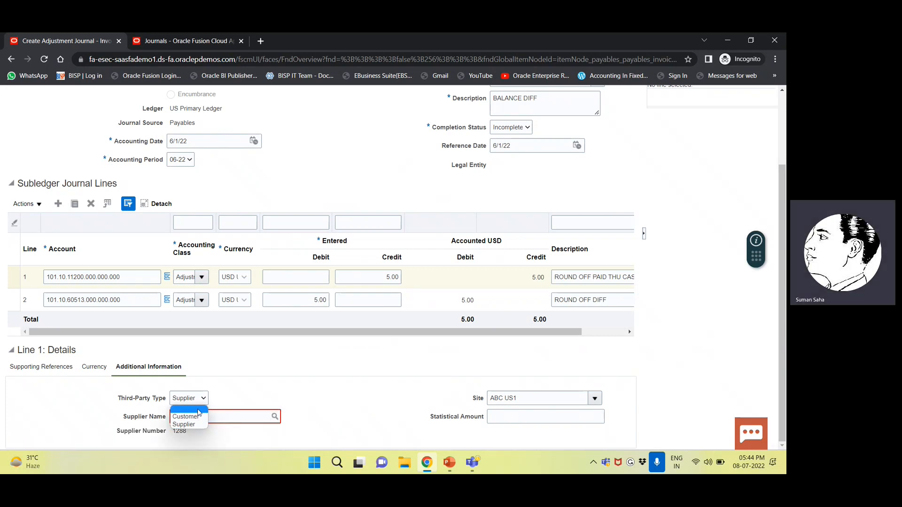
{"action": "left_click", "coordinate": [185, 425]}
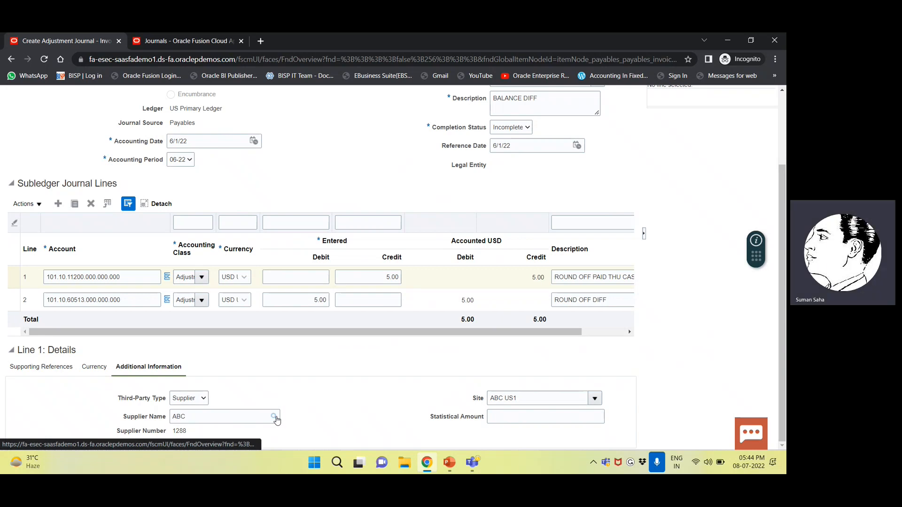
{"action": "left_click", "coordinate": [276, 418]}
{"action": "left_click", "coordinate": [357, 246]}
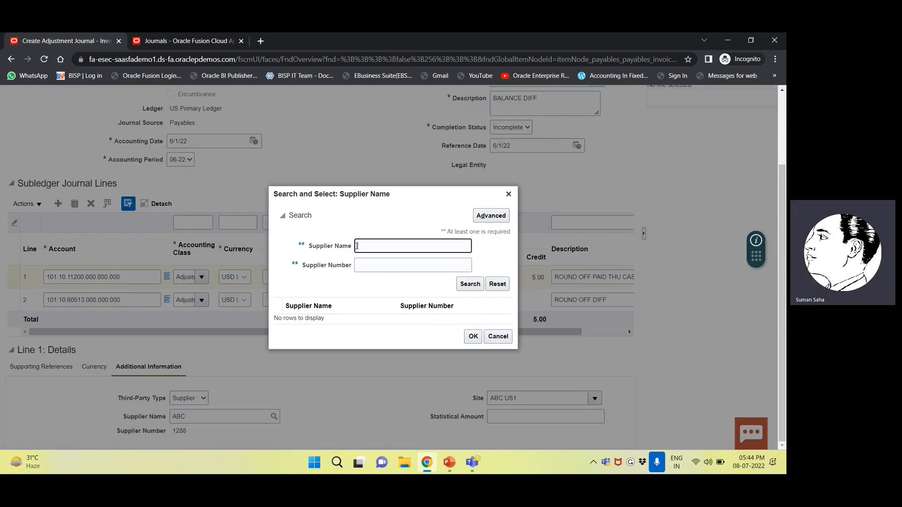
{"action": "left_click", "coordinate": [498, 336]}
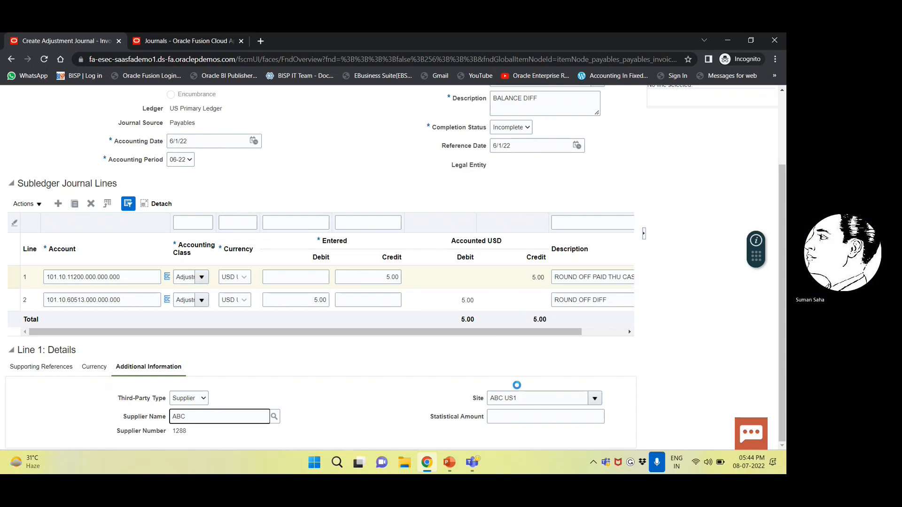
{"action": "left_click", "coordinate": [532, 400]}
{"action": "left_click", "coordinate": [594, 399]}
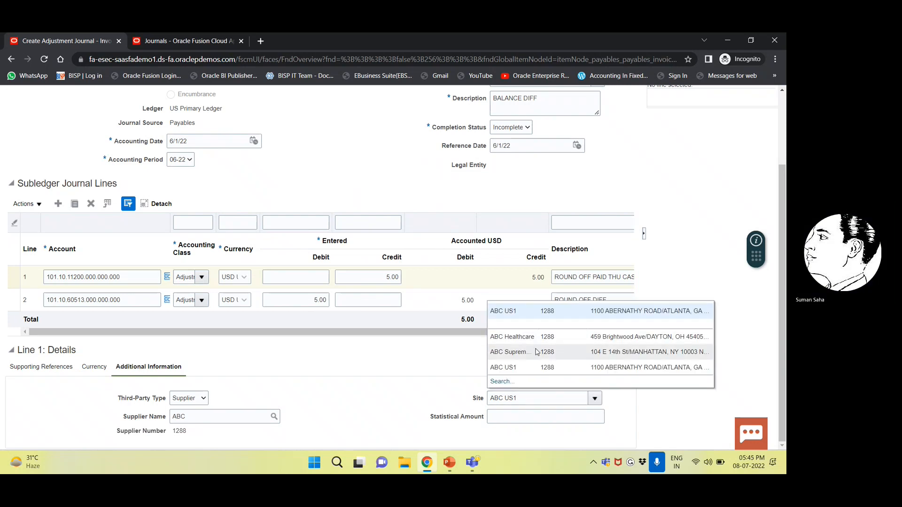
{"action": "left_click", "coordinate": [424, 345]}
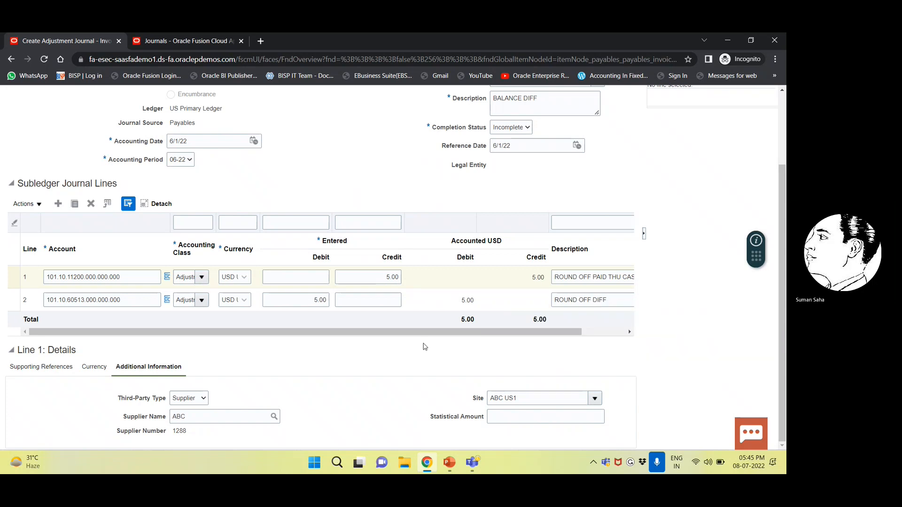
Step: Clear the third-party type in the Cash line's additional information
{"action": "left_click", "coordinate": [204, 411]}
{"action": "left_click", "coordinate": [189, 398]}
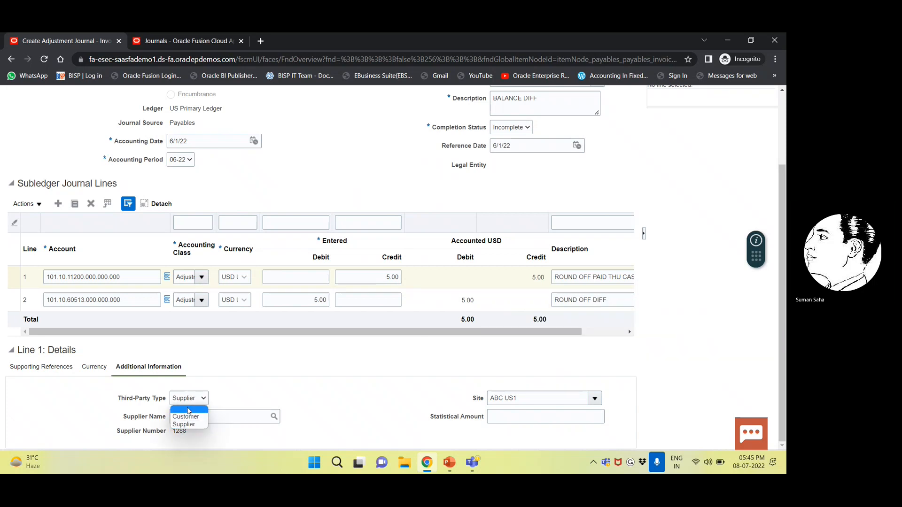
{"action": "left_click", "coordinate": [190, 410]}
{"action": "left_click", "coordinate": [195, 419]}
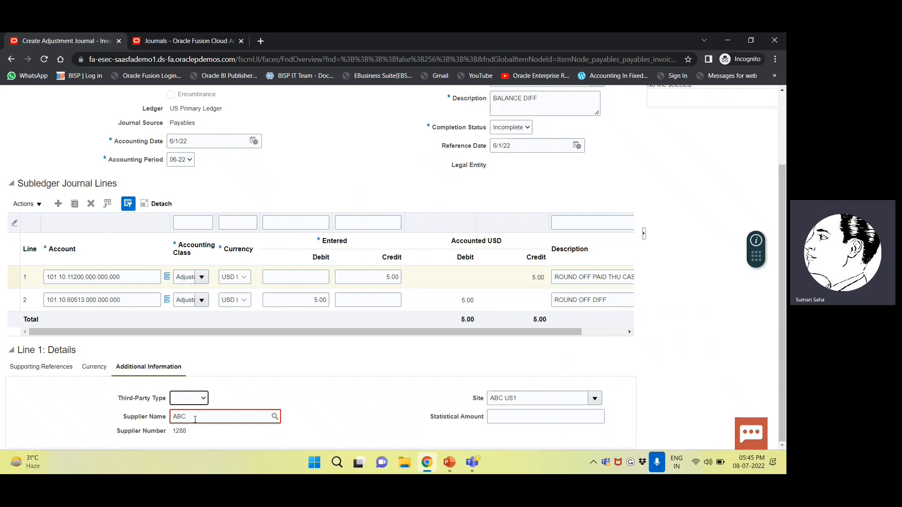
Step: Clear the supplier name and the supplier site from the Cash line's additional information
{"action": "left_click_drag", "start_coordinate": [255, 417], "coordinate": [115, 426]}
{"action": "key", "text": "BackSpace"}
{"action": "key", "text": "Tab"}
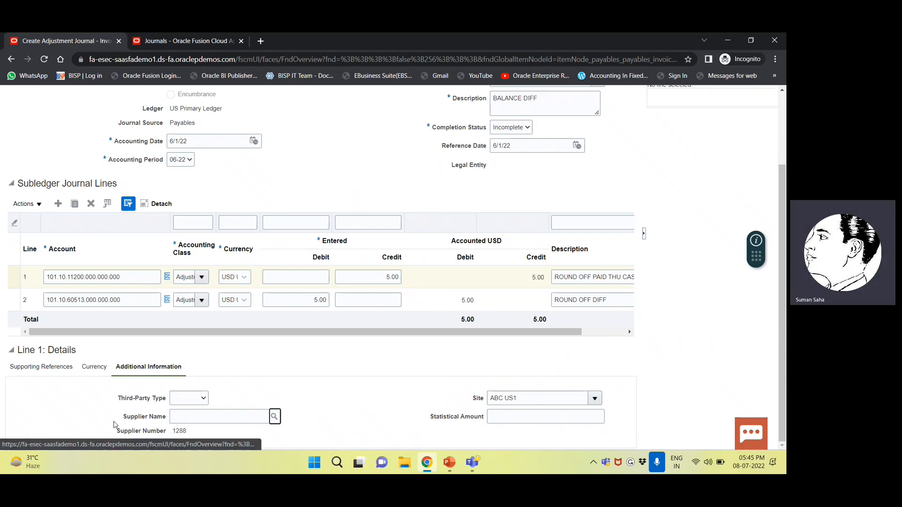
{"action": "left_click", "coordinate": [180, 432]}
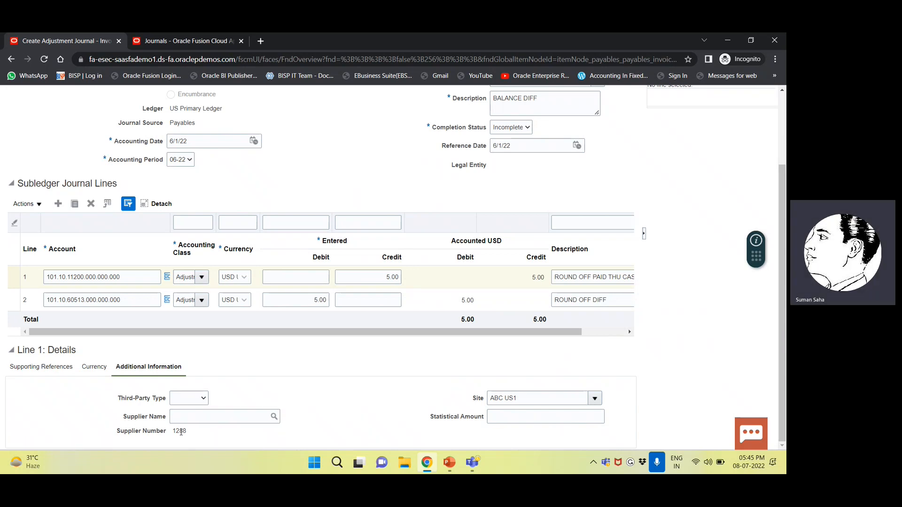
{"action": "left_click", "coordinate": [561, 397]}
{"action": "left_click_drag", "start_coordinate": [561, 396], "coordinate": [413, 400]}
{"action": "key", "text": "BackSpace"}
{"action": "key", "text": "Tab"}
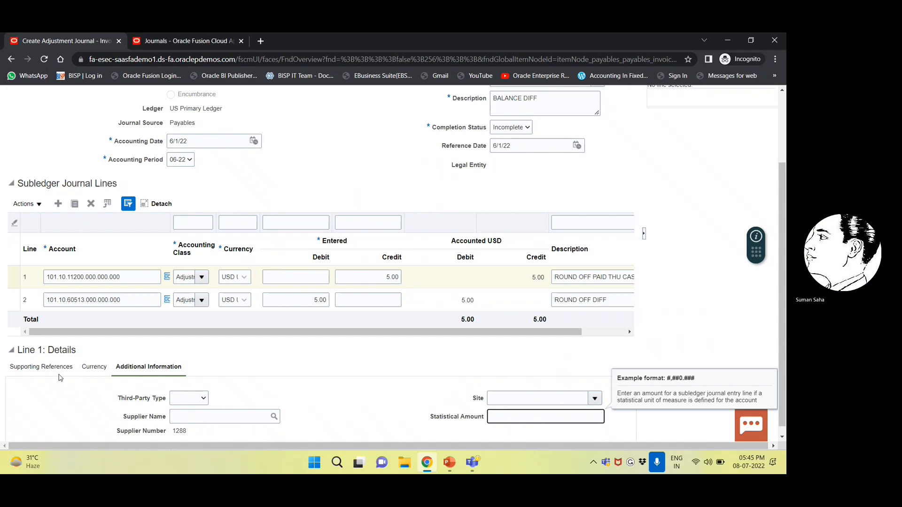
{"action": "left_click", "coordinate": [146, 374]}
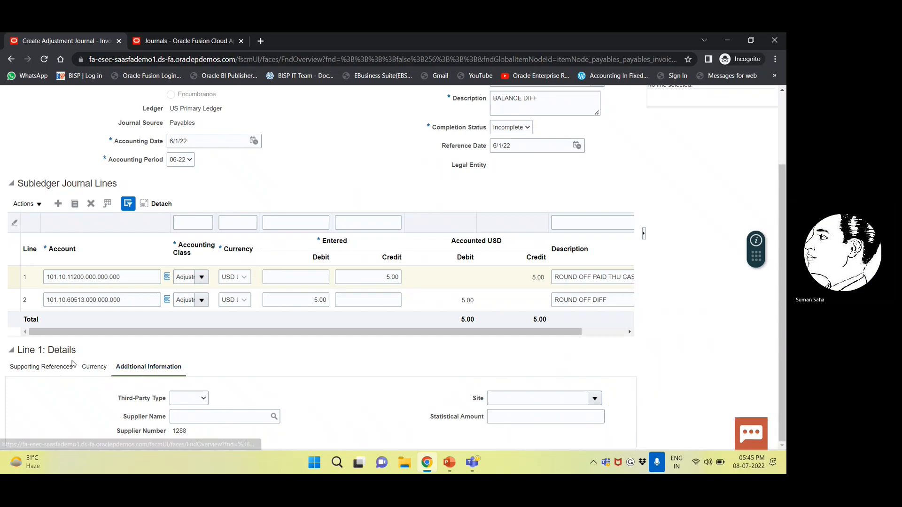
Step: Start a new supporting reference for the Cash line and choose Invoice Number as its type
{"action": "left_click", "coordinate": [42, 371]}
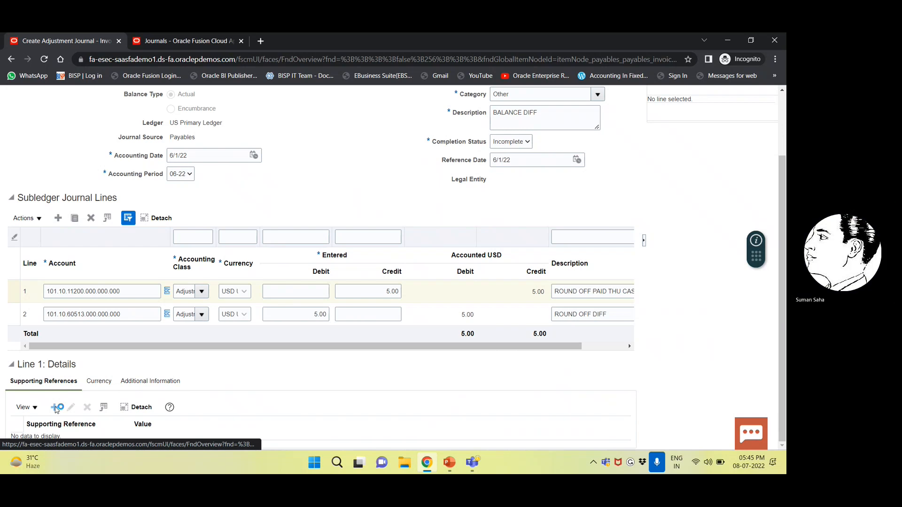
{"action": "left_click", "coordinate": [56, 407]}
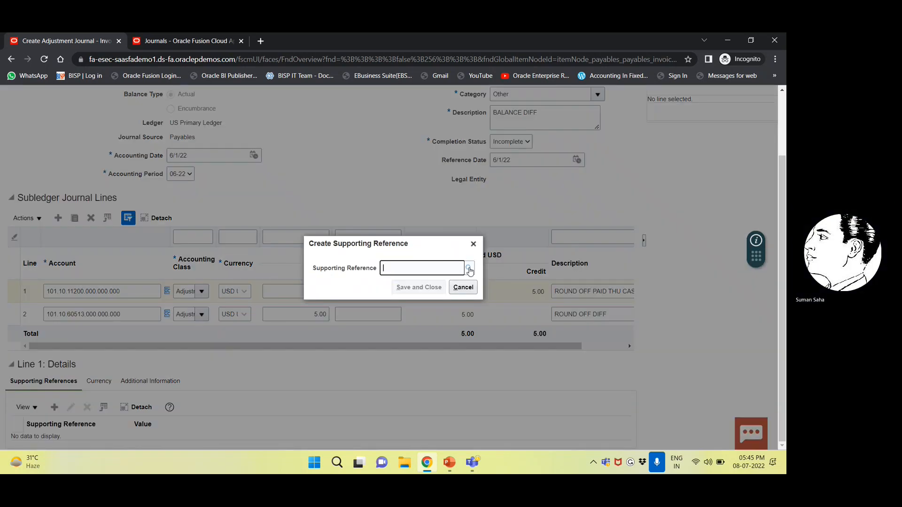
{"action": "left_click", "coordinate": [469, 269]}
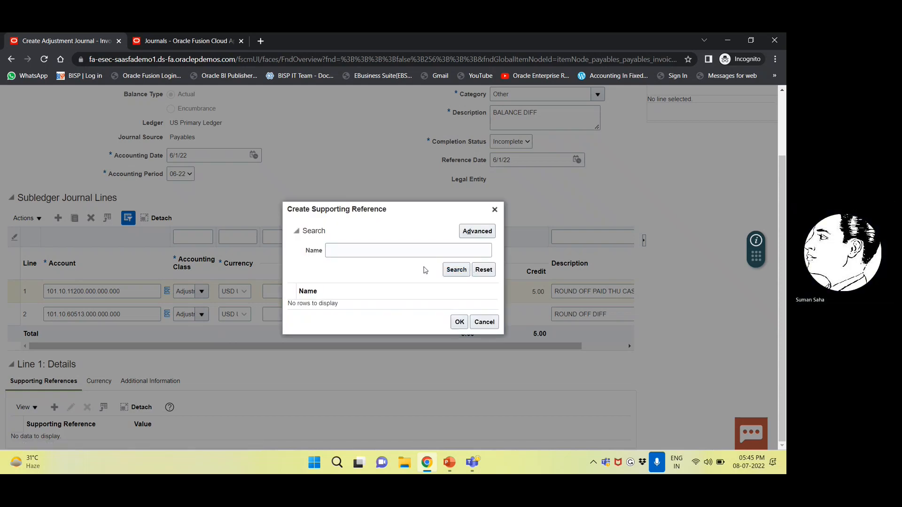
{"action": "left_click", "coordinate": [455, 270]}
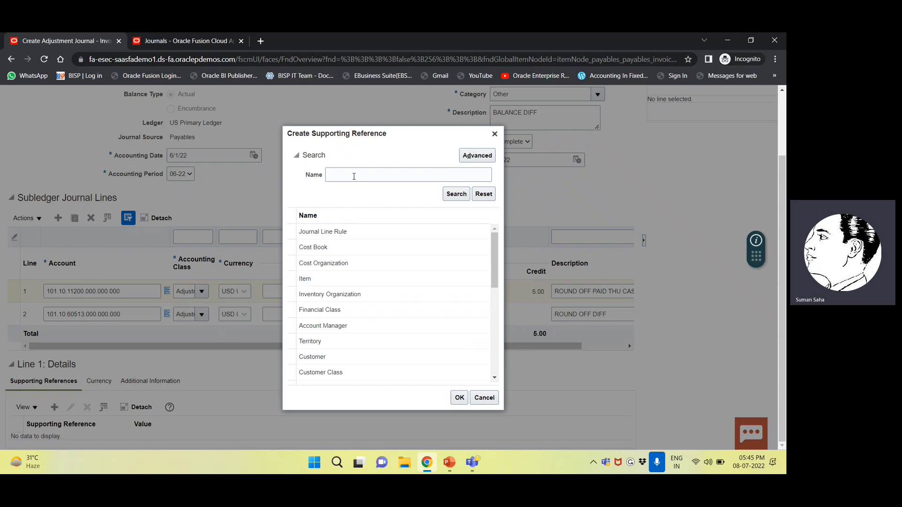
{"action": "scroll", "coordinate": [377, 291], "scroll_direction": "down", "scroll_amount": 3}
{"action": "scroll", "coordinate": [378, 287], "scroll_direction": "down", "scroll_amount": 4}
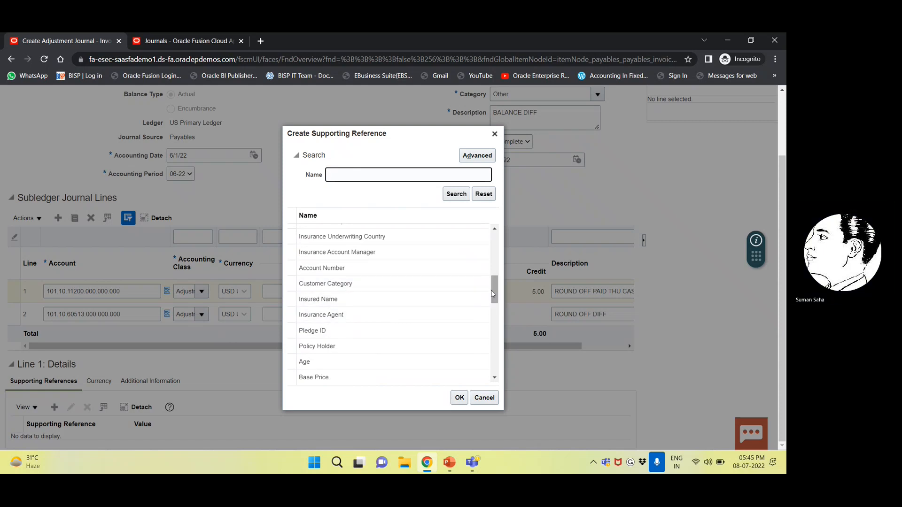
{"action": "left_click_drag", "start_coordinate": [493, 294], "coordinate": [495, 343]}
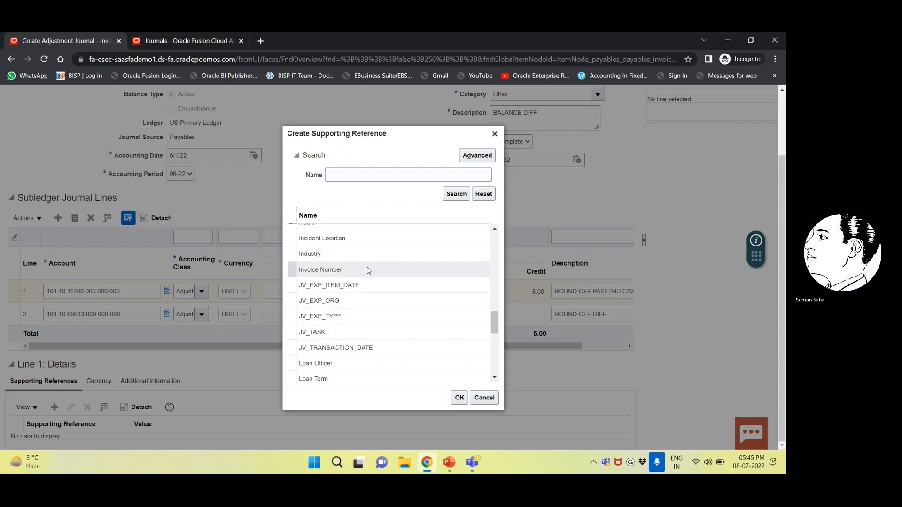
{"action": "left_click", "coordinate": [368, 271]}
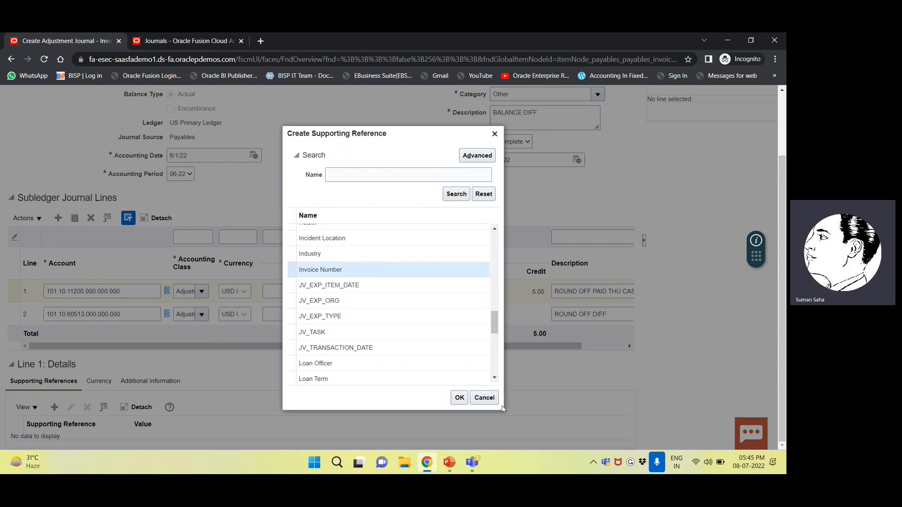
{"action": "left_click", "coordinate": [454, 397]}
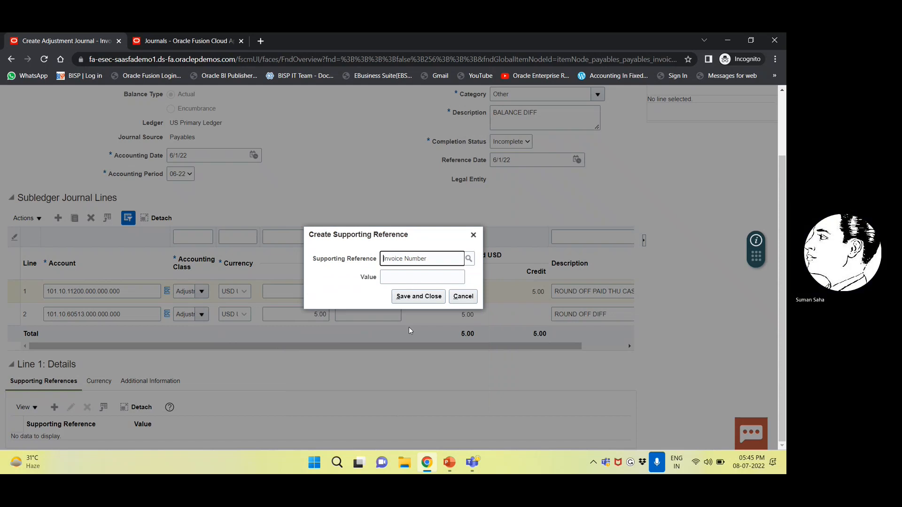
Step: Enter INV/002 DT 01.06.2022 as the supporting reference's value and save the reference
{"action": "left_click", "coordinate": [397, 278]}
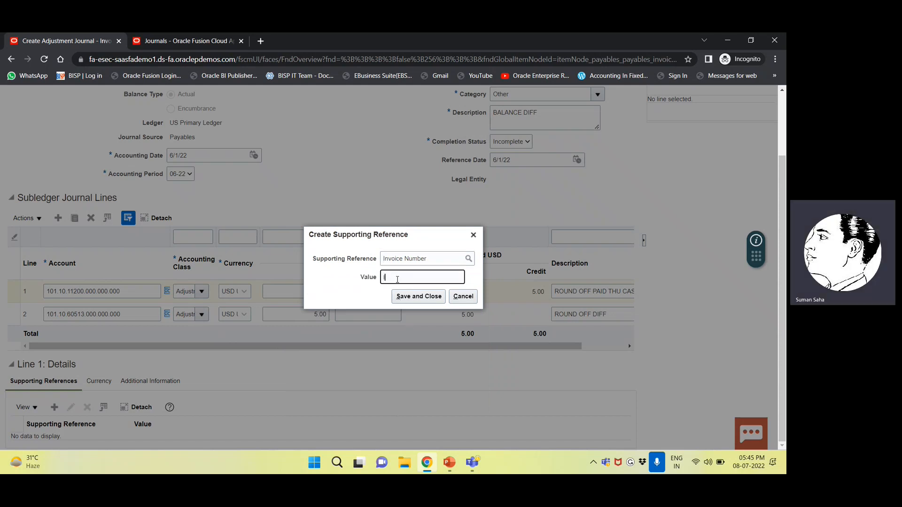
{"action": "type", "text": "INV"}
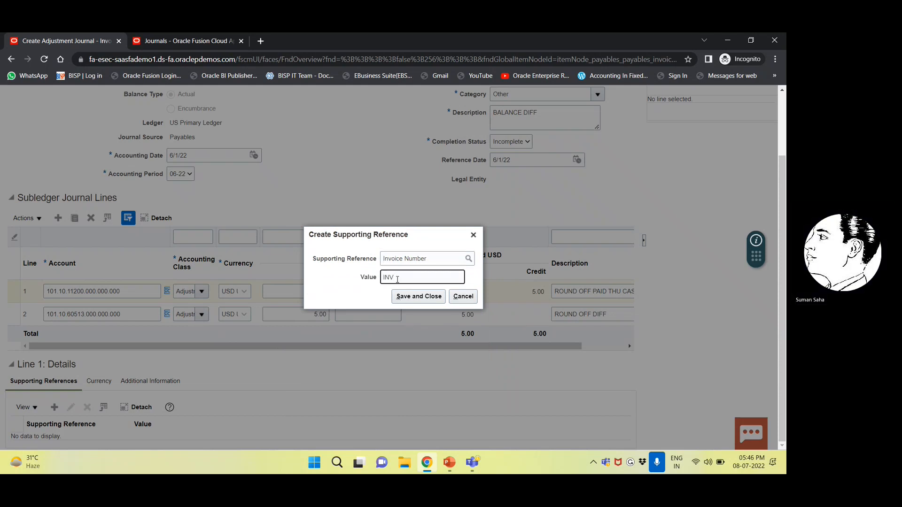
{"action": "type", "text": "/602"}
{"action": "type", "text": " DT"}
{"action": "type", "text": " 01"}
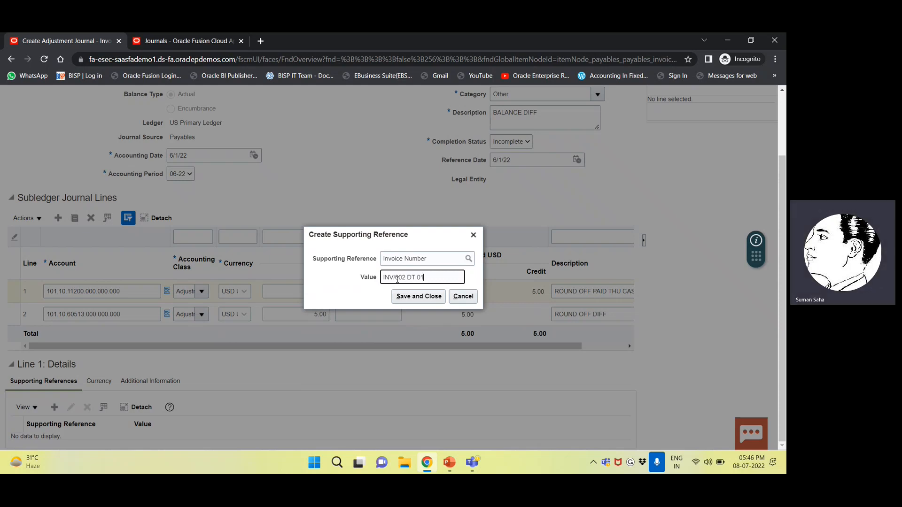
{"action": "type", "text": ".0"}
{"action": "type", "text": "6.2022"}
{"action": "left_click", "coordinate": [413, 299]}
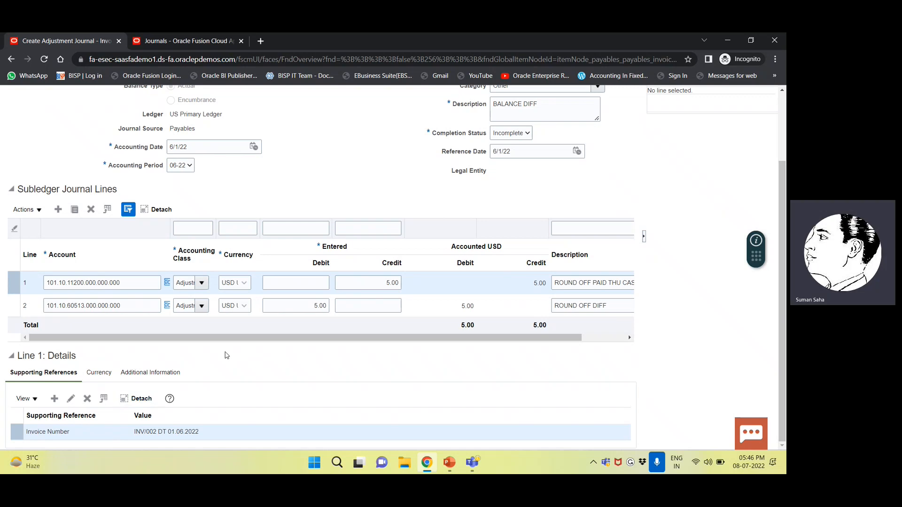
Step: Save the subledger journal entry without duplicating or deleting it
{"action": "scroll", "coordinate": [226, 355], "scroll_direction": "up", "scroll_amount": 3}
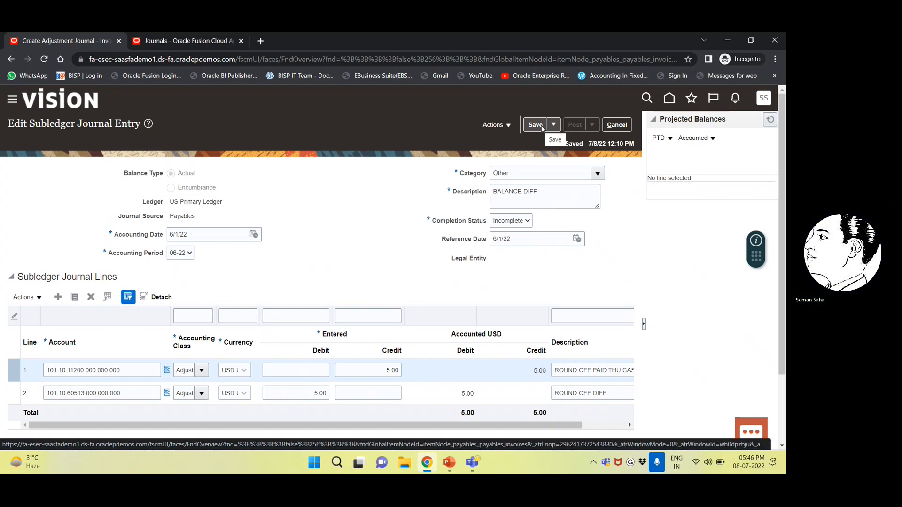
{"action": "left_click", "coordinate": [542, 128]}
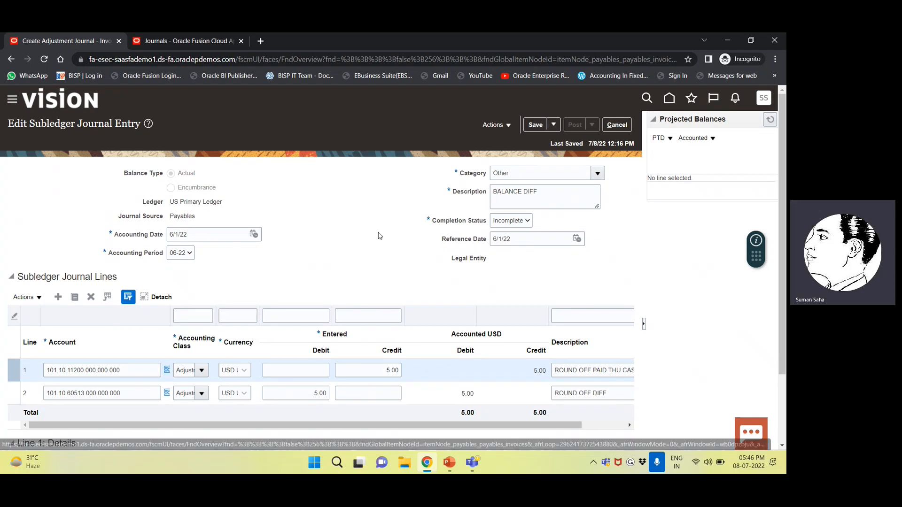
{"action": "left_click", "coordinate": [508, 126]}
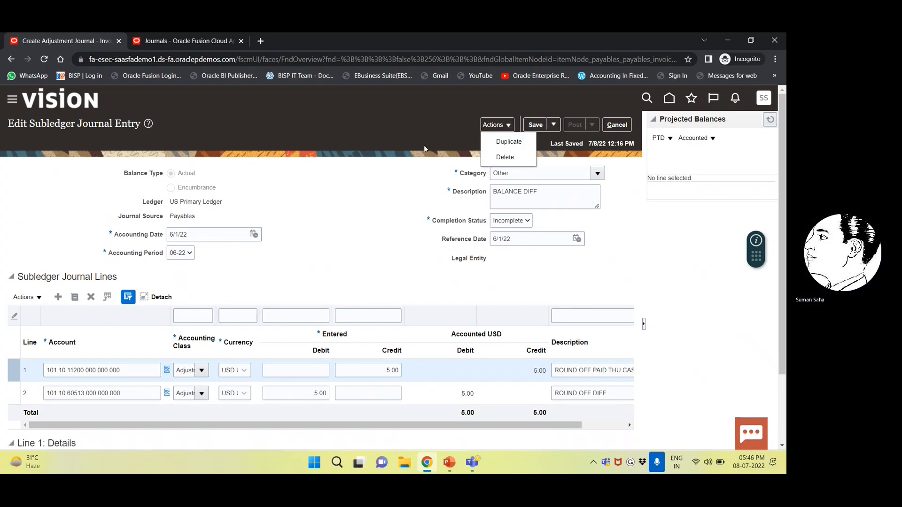
{"action": "left_click", "coordinate": [372, 170]}
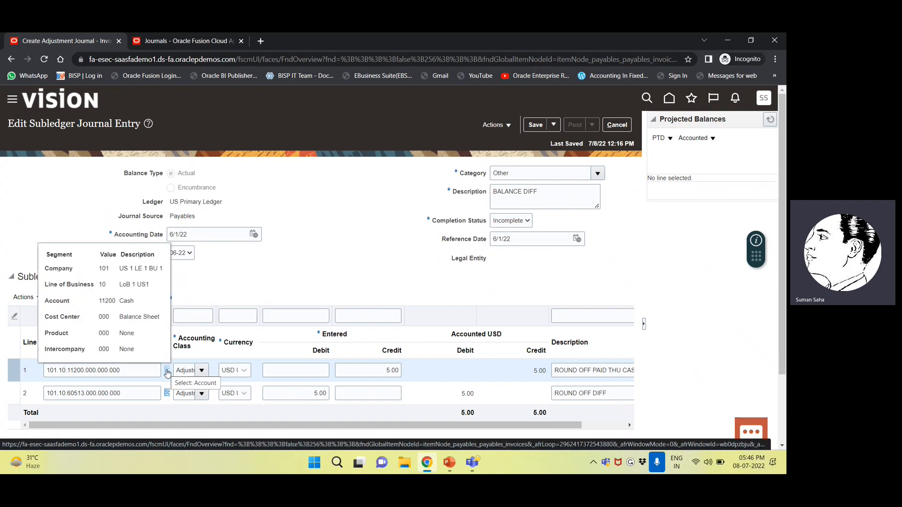
Step: Search the account segment values for line 1 by the description ROUND OFF, with the value criterion cleared
{"action": "left_click", "coordinate": [167, 373]}
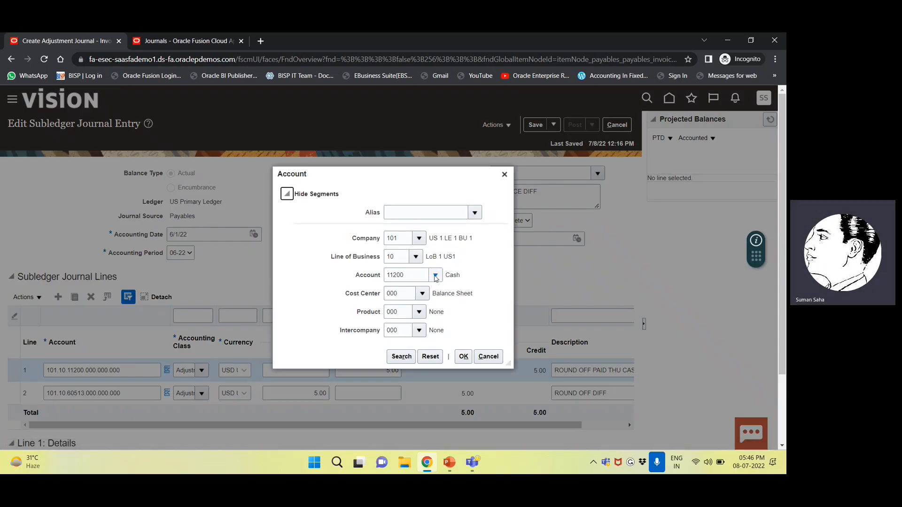
{"action": "left_click", "coordinate": [435, 276]}
{"action": "left_click", "coordinate": [404, 442]}
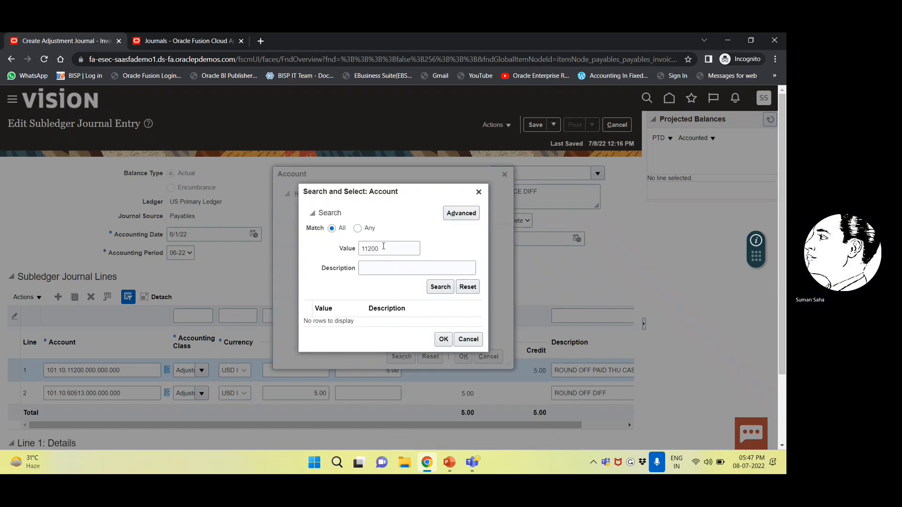
{"action": "left_click_drag", "start_coordinate": [383, 246], "coordinate": [335, 248]}
{"action": "key", "text": "BackSpace"}
{"action": "key", "text": "Tab"}
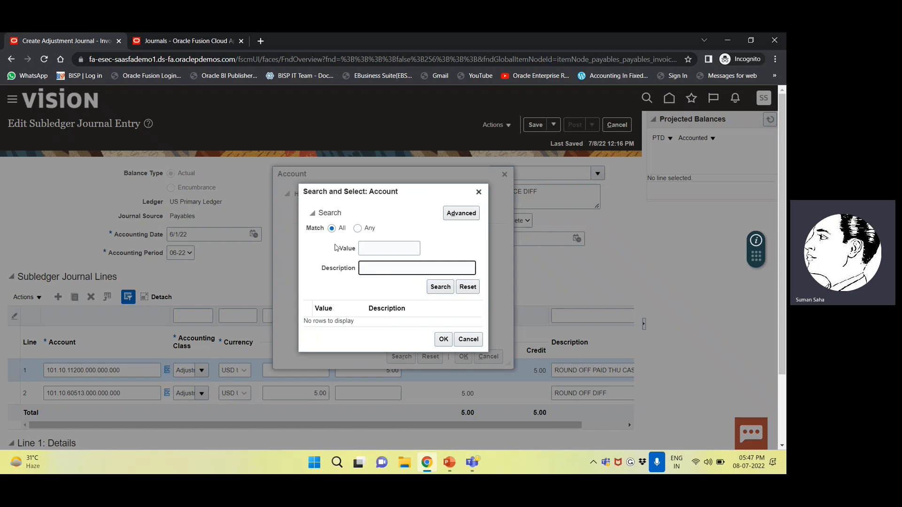
{"action": "type", "text": "ROUND OFF"}
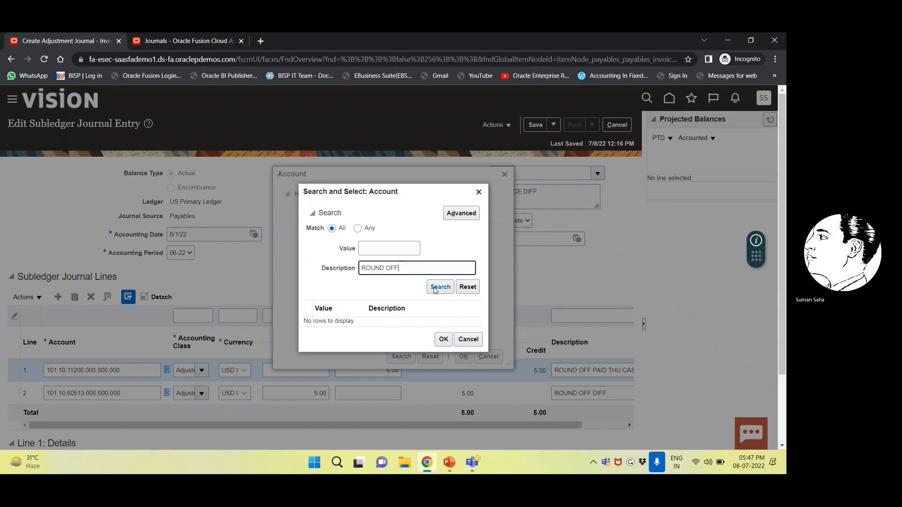
{"action": "left_click", "coordinate": [437, 289]}
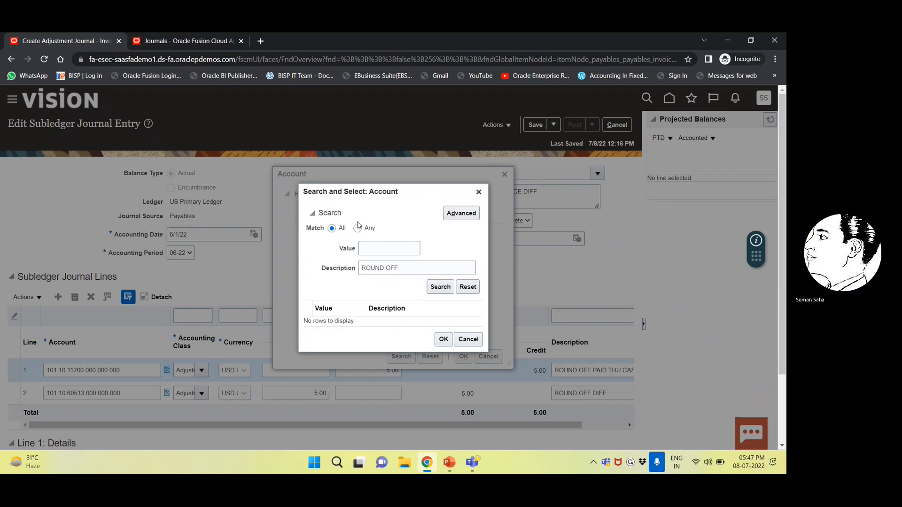
Step: Set the account search to match any criterion, search descriptions for %OFF%, and look through the accounts for a suitable one
{"action": "left_click", "coordinate": [358, 229]}
{"action": "left_click", "coordinate": [408, 264]}
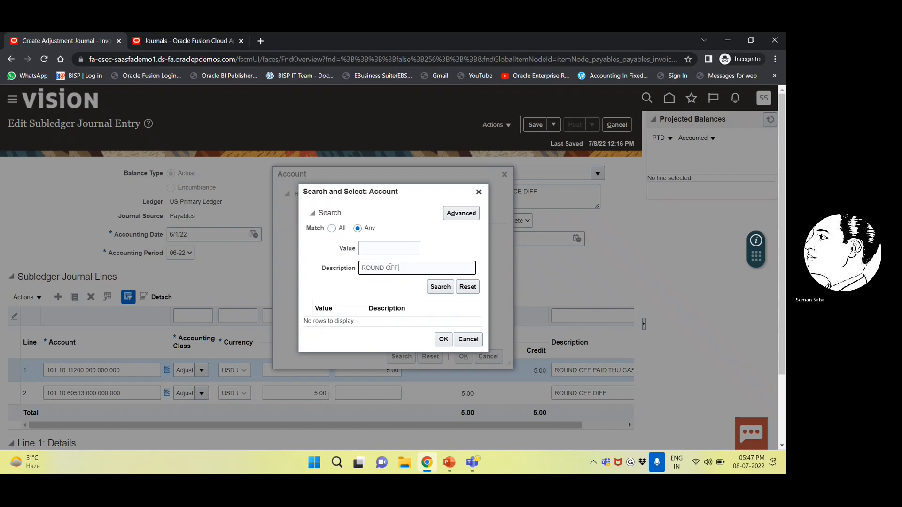
{"action": "left_click_drag", "start_coordinate": [408, 266], "coordinate": [316, 269]}
{"action": "type", "text": "WIRTTEN"}
{"action": "left_click_drag", "start_coordinate": [397, 268], "coordinate": [317, 272]}
{"action": "type", "text": "WI"}
{"action": "key", "text": "BackSpace"}
{"action": "key", "text": "BackSpace"}
{"action": "type", "text": "%OFF%"}
{"action": "left_click", "coordinate": [433, 287]}
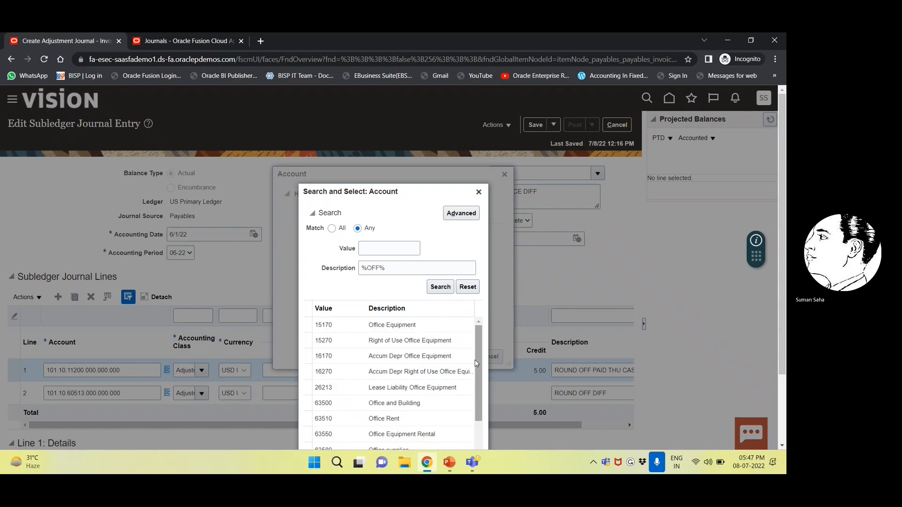
{"action": "scroll", "coordinate": [481, 382], "scroll_direction": "down", "scroll_amount": 2}
{"action": "scroll", "coordinate": [481, 383], "scroll_direction": "down", "scroll_amount": 3}
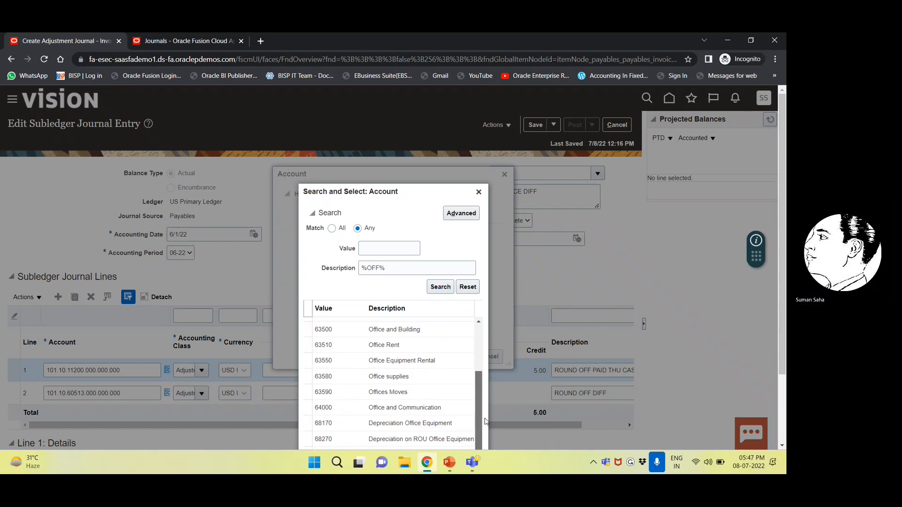
{"action": "left_click_drag", "start_coordinate": [482, 405], "coordinate": [481, 328]}
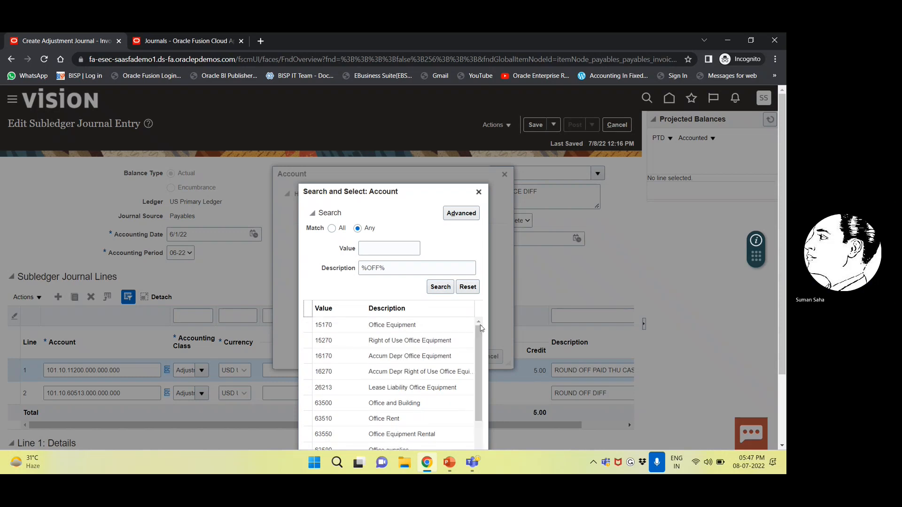
Step: Search account descriptions for %ROUND% and apply the Rounding account to line 1 in place of Cash
{"action": "left_click_drag", "start_coordinate": [392, 265], "coordinate": [367, 271]}
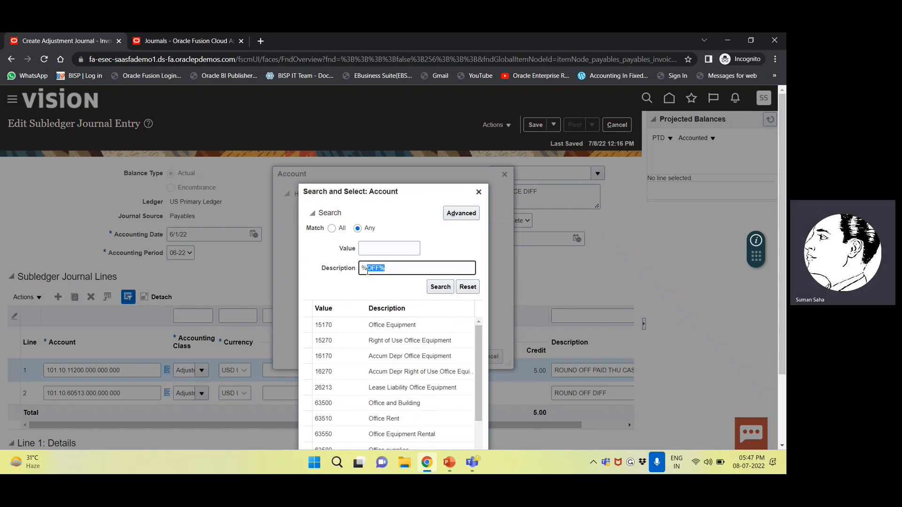
{"action": "type", "text": "ROUND"}
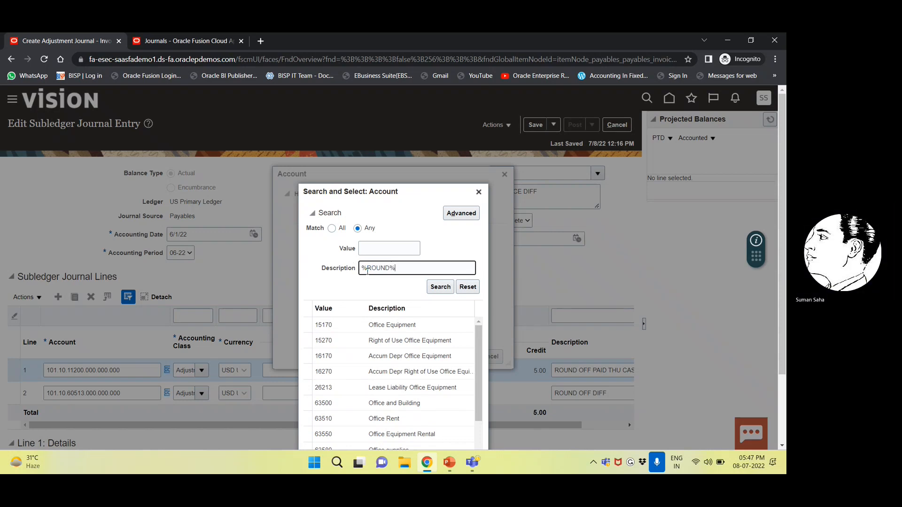
{"action": "left_click", "coordinate": [444, 289]}
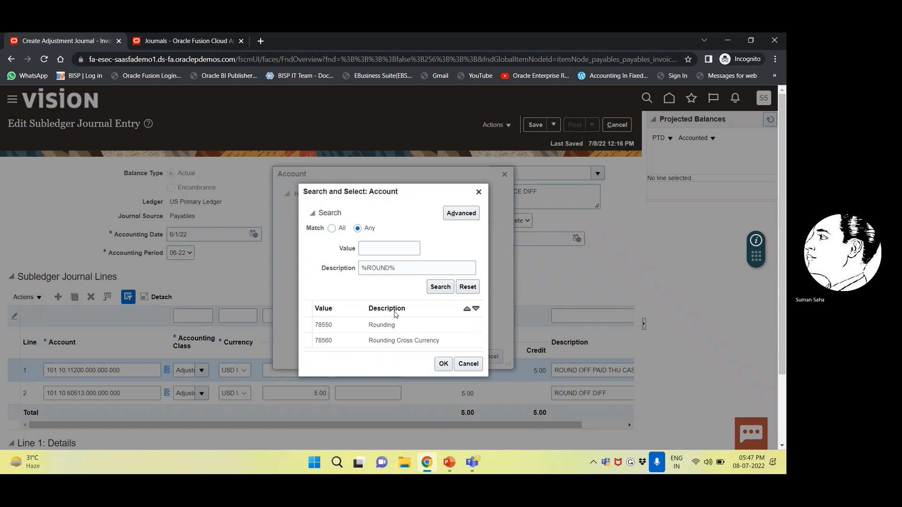
{"action": "left_click", "coordinate": [393, 325]}
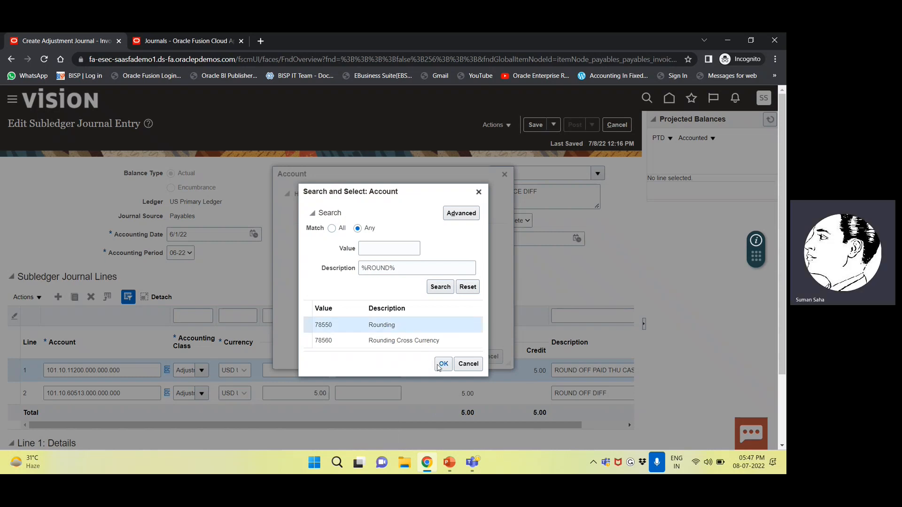
{"action": "left_click", "coordinate": [442, 365]}
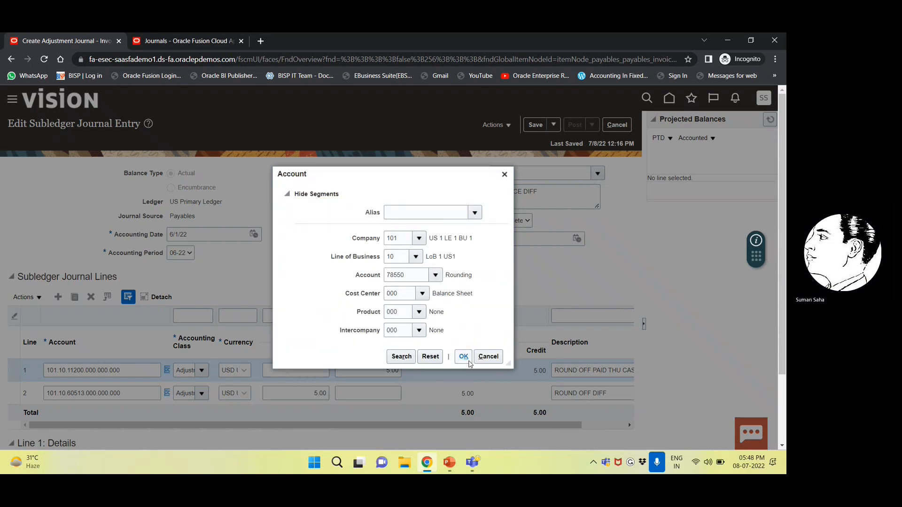
{"action": "left_click", "coordinate": [463, 357]}
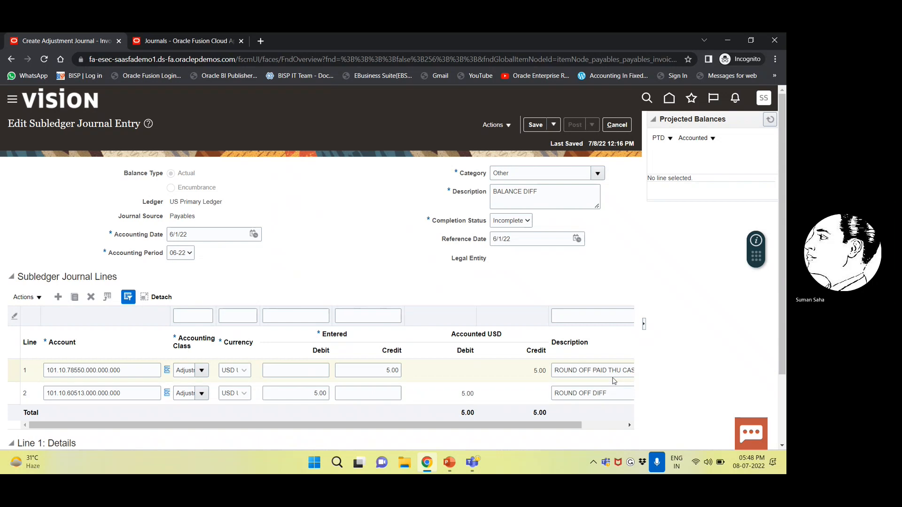
Step: Shorten the description of subledger journal line 1 to ROUND OFF
{"action": "left_click", "coordinate": [580, 370]}
{"action": "left_click_drag", "start_coordinate": [549, 370], "coordinate": [606, 369]}
{"action": "key", "text": "BackSpace"}
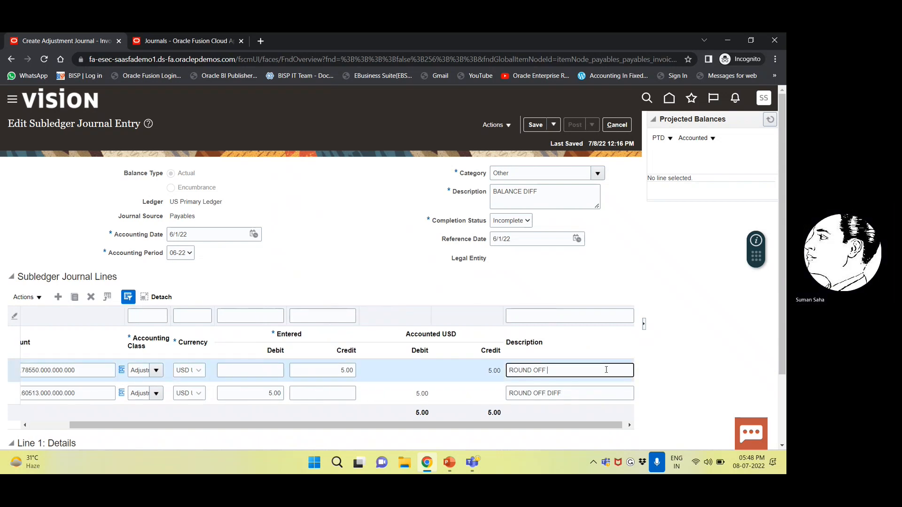
Step: Set the entry's completion status to Final and save the subledger journal entry
{"action": "left_click", "coordinate": [524, 222]}
{"action": "left_click", "coordinate": [517, 232]}
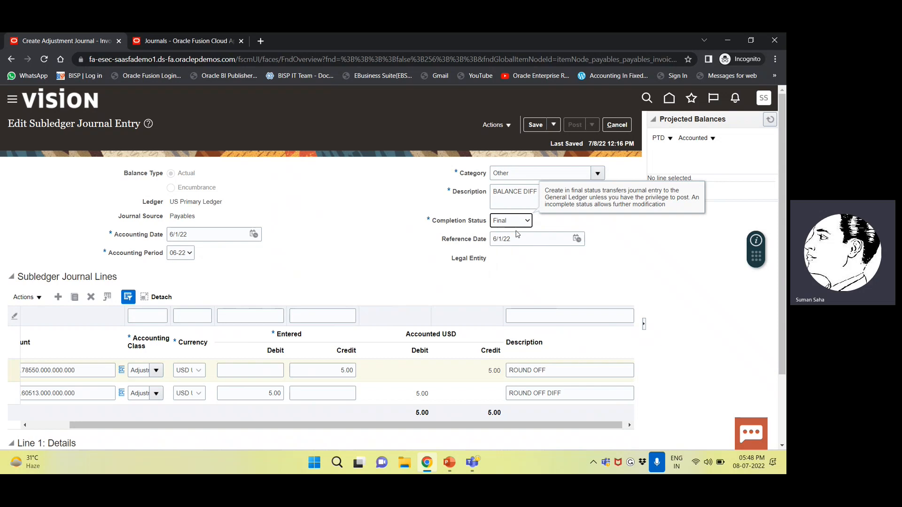
{"action": "left_click", "coordinate": [503, 127]}
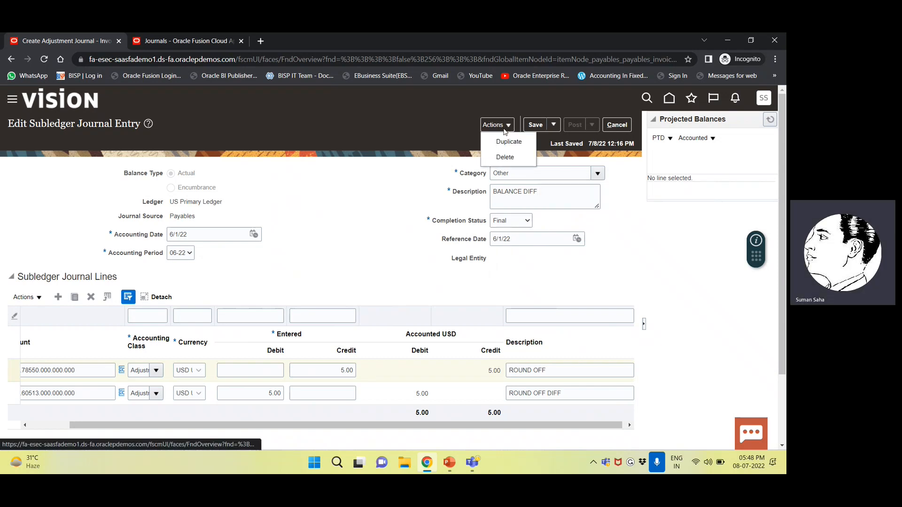
{"action": "left_click", "coordinate": [541, 126]}
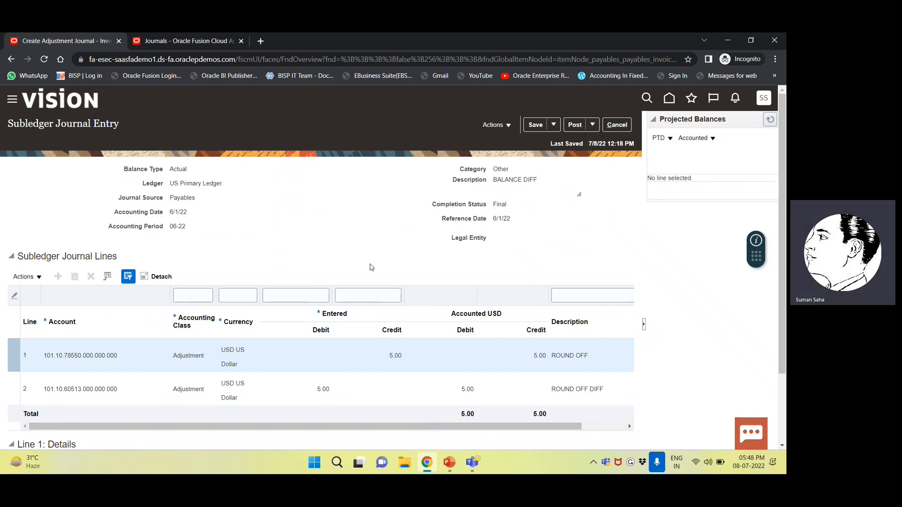
Step: Post the finalized subledger journal entry to the general ledger and agree to continue
{"action": "left_click", "coordinate": [511, 125]}
{"action": "left_click", "coordinate": [512, 126]}
{"action": "left_click", "coordinate": [577, 126]}
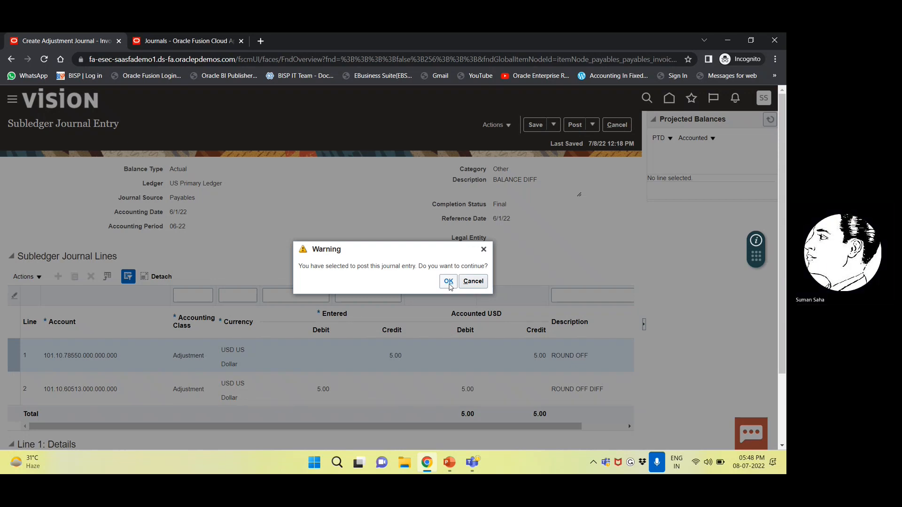
{"action": "left_click", "coordinate": [449, 281]}
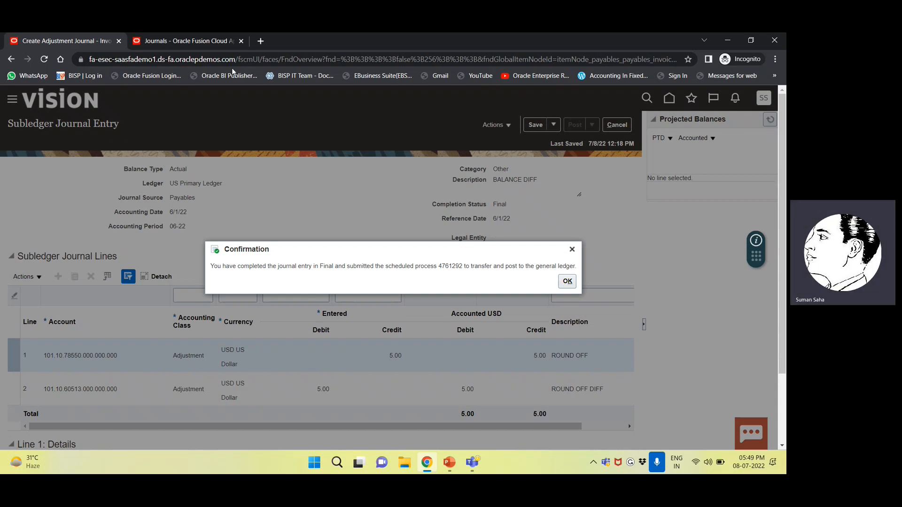
Step: Switch to the general ledger Journals page and search Manage Journals for accounting period 06-22, with source, category and batch status left blank
{"action": "left_click", "coordinate": [220, 41]}
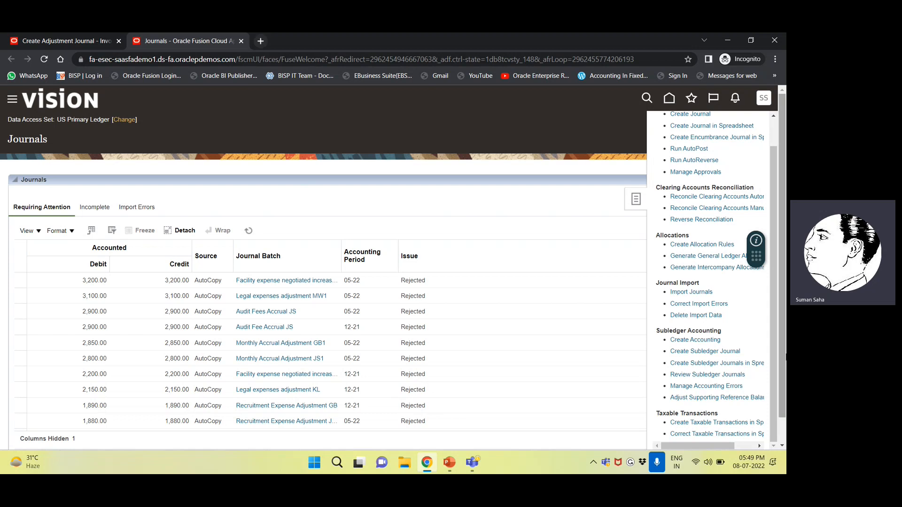
{"action": "scroll", "coordinate": [723, 347], "scroll_direction": "down", "scroll_amount": 2}
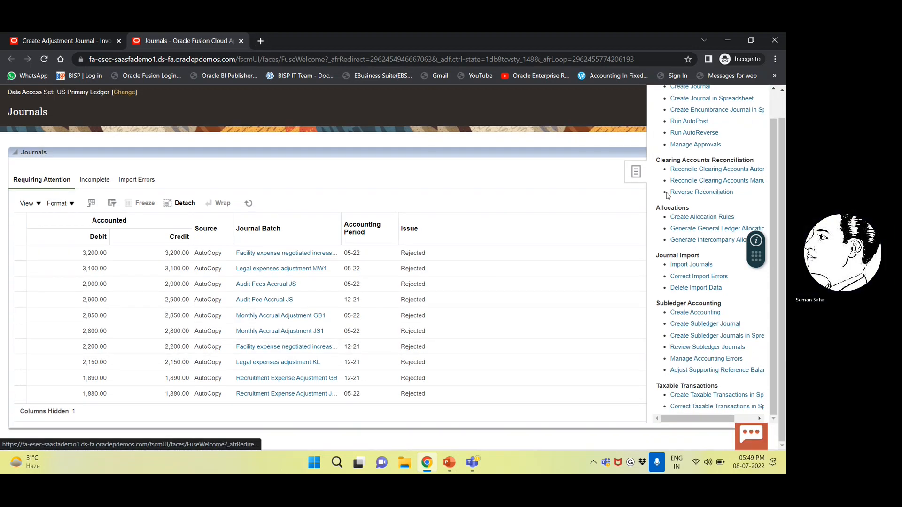
{"action": "scroll", "coordinate": [687, 155], "scroll_direction": "up", "scroll_amount": 1}
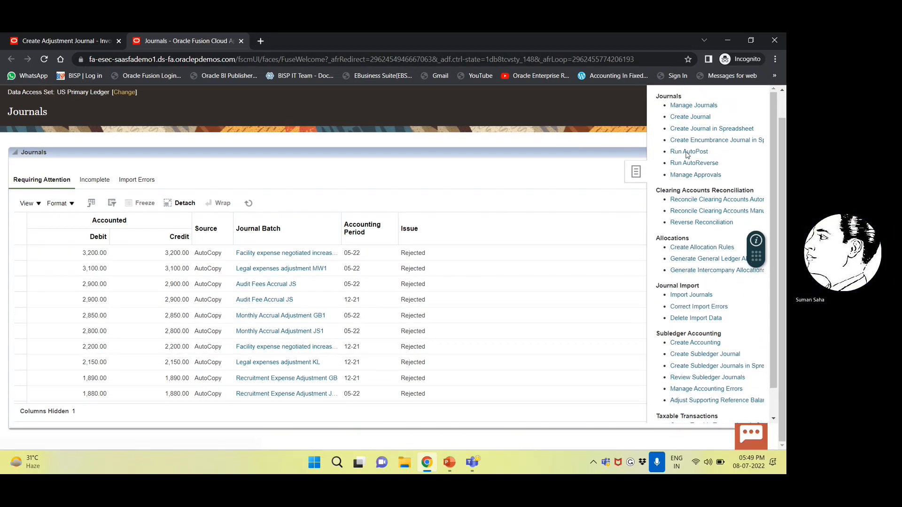
{"action": "left_click", "coordinate": [685, 106]}
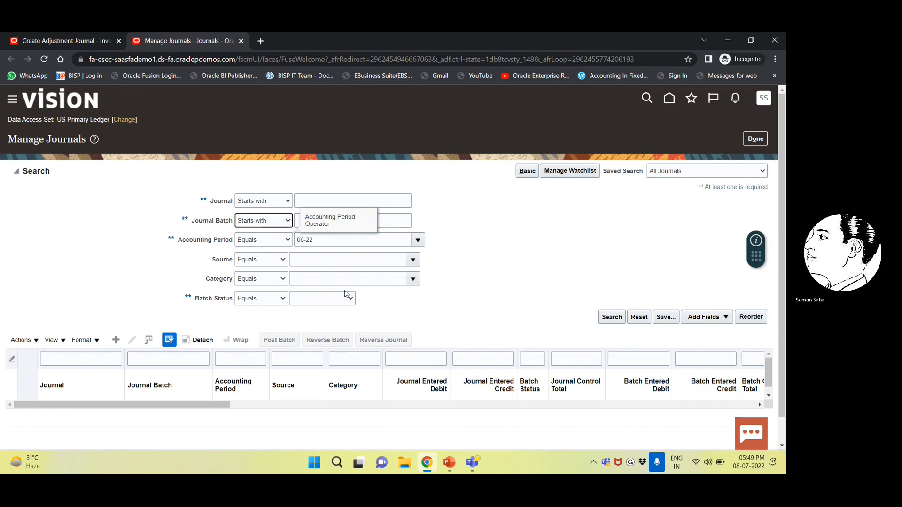
{"action": "left_click", "coordinate": [327, 264]}
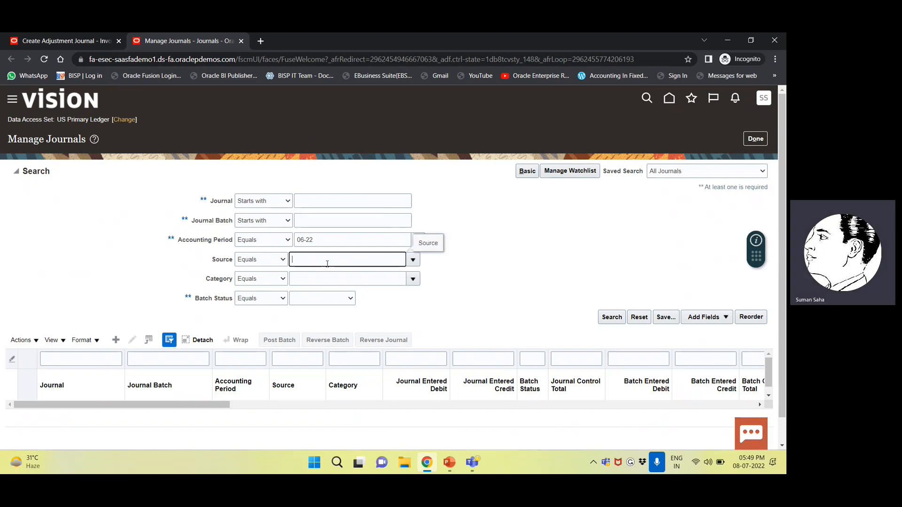
{"action": "left_click", "coordinate": [611, 318]}
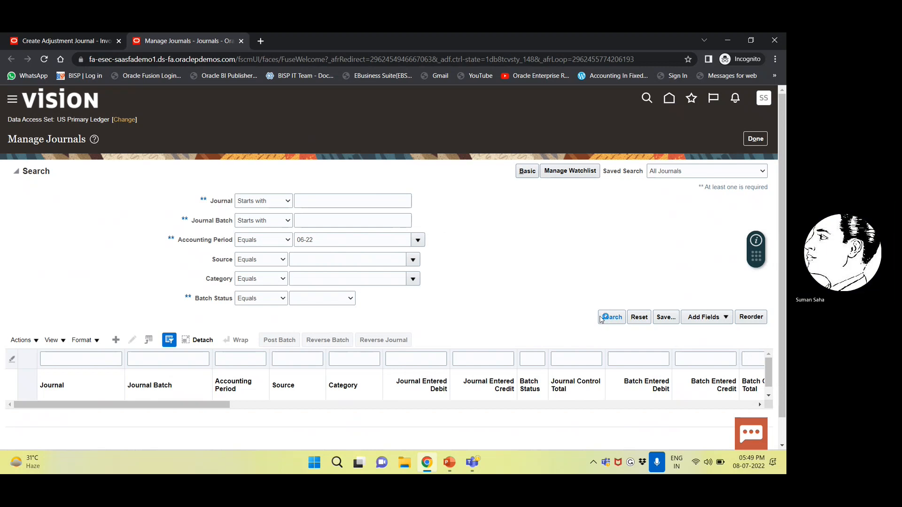
{"action": "scroll", "coordinate": [380, 284], "scroll_direction": "down", "scroll_amount": 1}
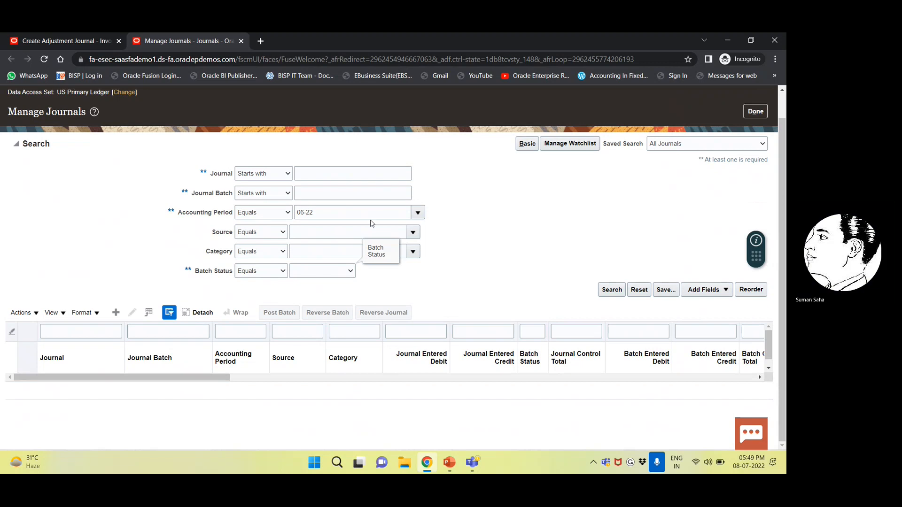
{"action": "left_click", "coordinate": [607, 288]}
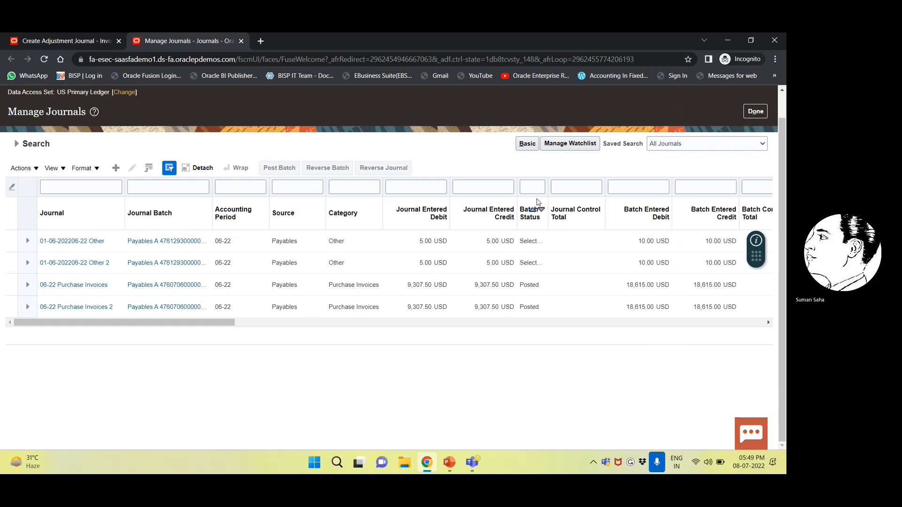
{"action": "left_click_drag", "start_coordinate": [548, 185], "coordinate": [556, 184]}
{"action": "left_click", "coordinate": [544, 264]}
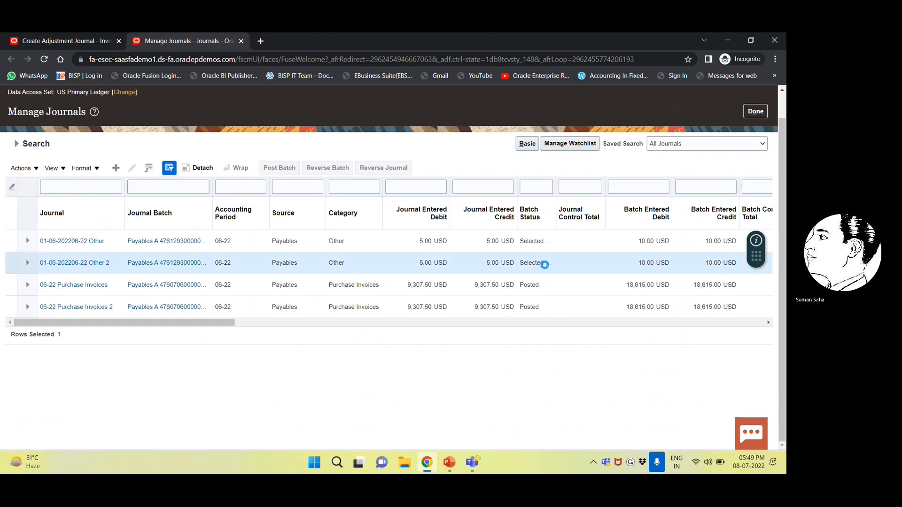
{"action": "left_click", "coordinate": [139, 263]}
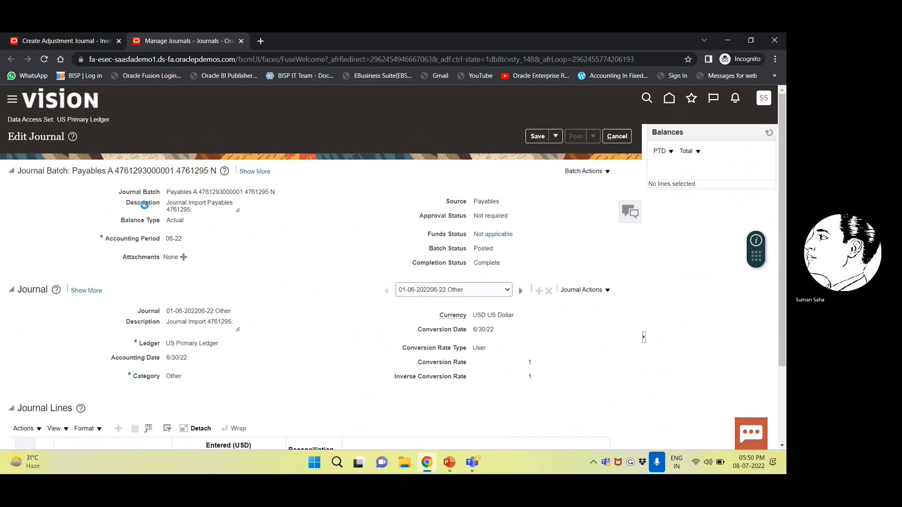
{"action": "scroll", "coordinate": [221, 173], "scroll_direction": "down", "scroll_amount": 2}
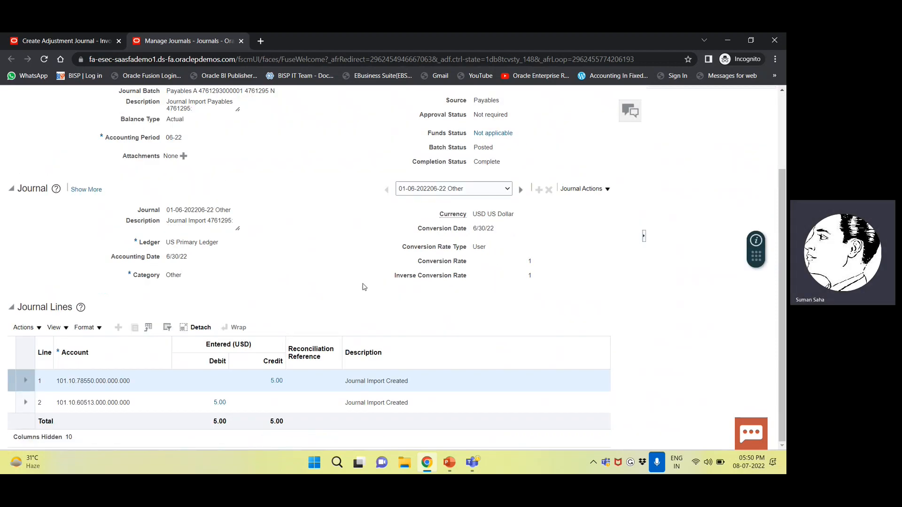
{"action": "scroll", "coordinate": [364, 282], "scroll_direction": "up", "scroll_amount": 1}
{"action": "scroll", "coordinate": [364, 282], "scroll_direction": "down", "scroll_amount": 1}
{"action": "scroll", "coordinate": [430, 250], "scroll_direction": "up", "scroll_amount": 2}
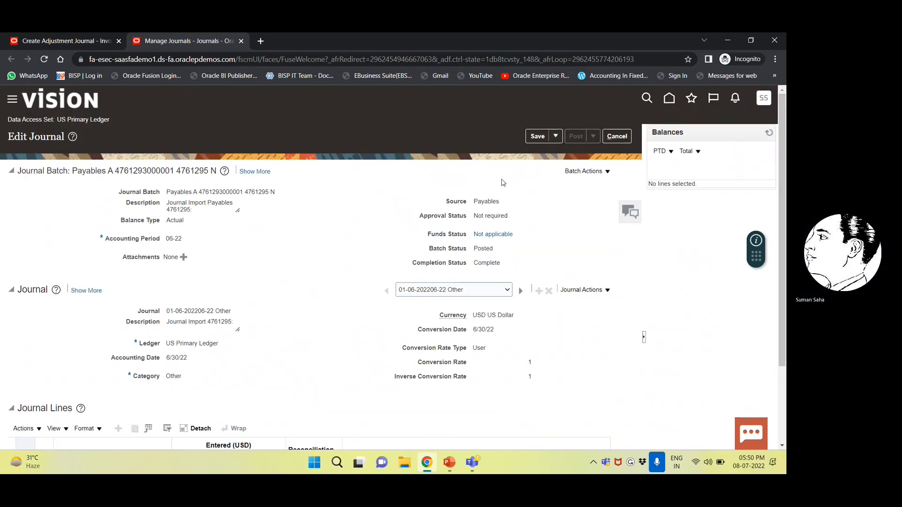
Step: Refresh the account balances for the selected journal line, and collapse the Balances pane
{"action": "left_click", "coordinate": [558, 135]}
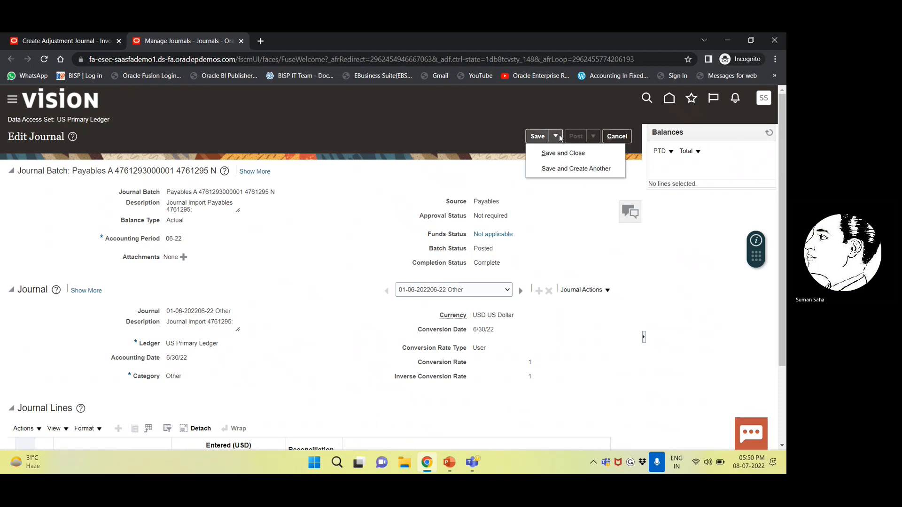
{"action": "left_click", "coordinate": [565, 237]}
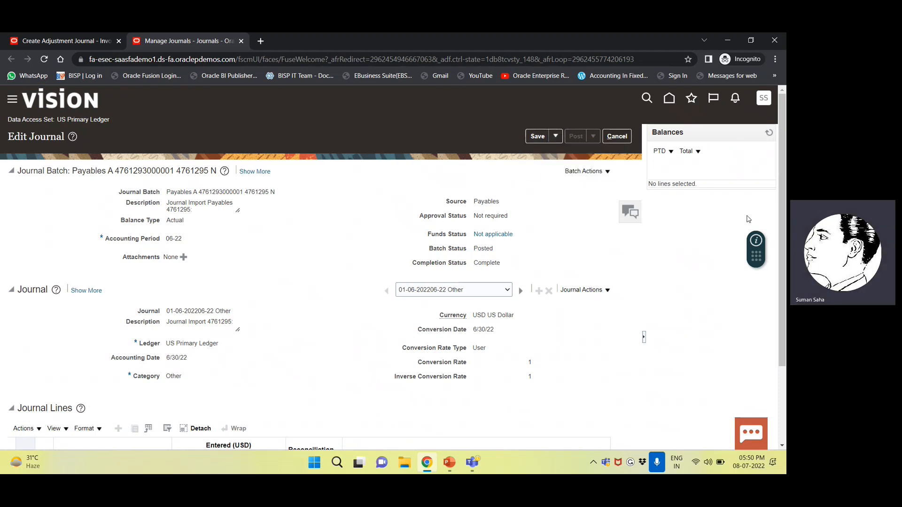
{"action": "left_click", "coordinate": [768, 134]}
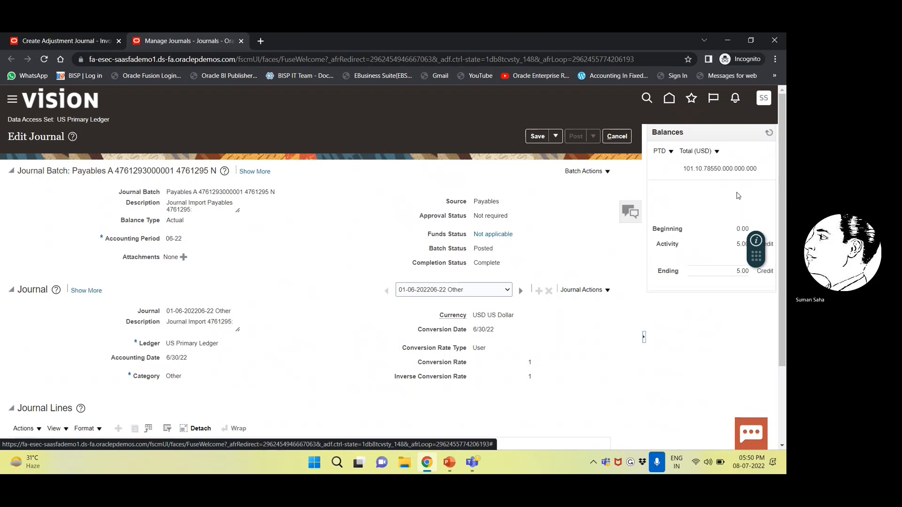
{"action": "left_click", "coordinate": [647, 340]}
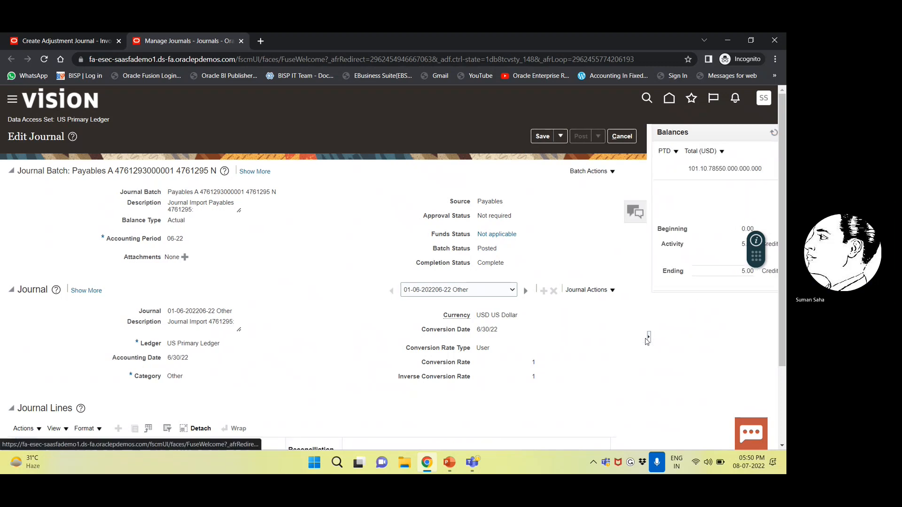
Step: Drill down from the line 1 credit amount to its subledger line and review the underlying journal entry
{"action": "scroll", "coordinate": [498, 338], "scroll_direction": "down", "scroll_amount": 2}
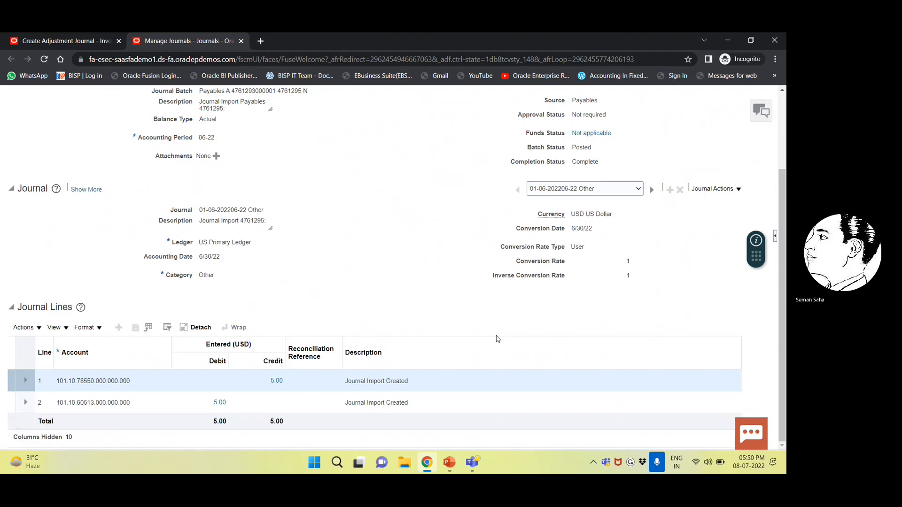
{"action": "left_click", "coordinate": [274, 380]}
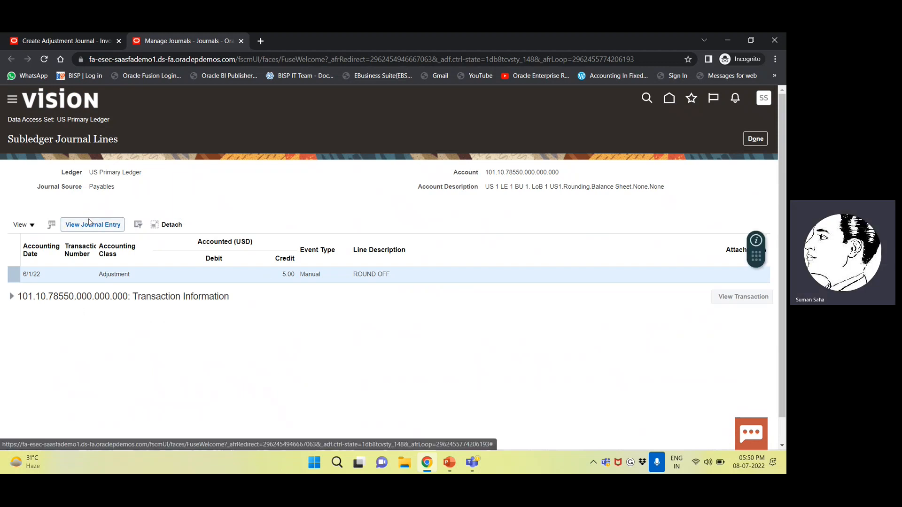
{"action": "left_click", "coordinate": [90, 225]}
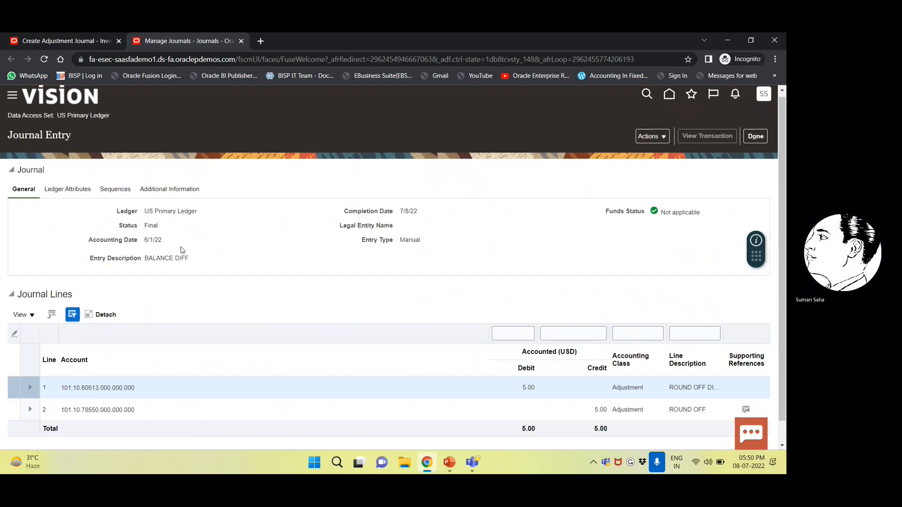
{"action": "scroll", "coordinate": [192, 250], "scroll_direction": "down", "scroll_amount": 1}
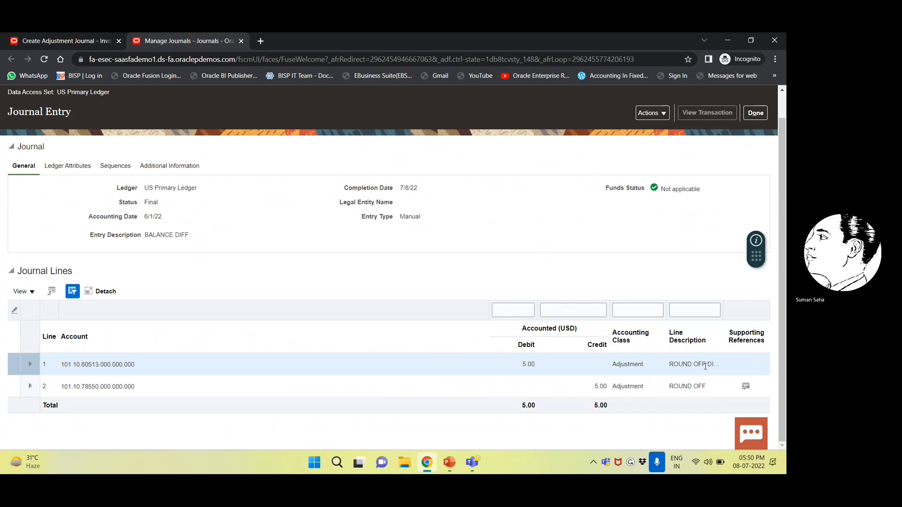
{"action": "scroll", "coordinate": [705, 367], "scroll_direction": "up", "scroll_amount": 1}
{"action": "scroll", "coordinate": [705, 366], "scroll_direction": "up", "scroll_amount": 2}
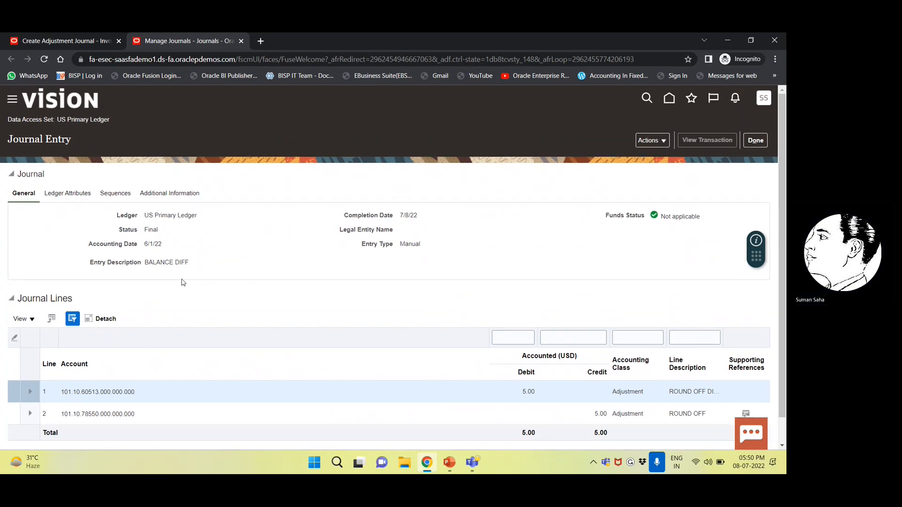
Step: Review the journal entry's ledger attributes, including GL transfer status and date, plus its sequences and additional information
{"action": "left_click", "coordinate": [72, 195]}
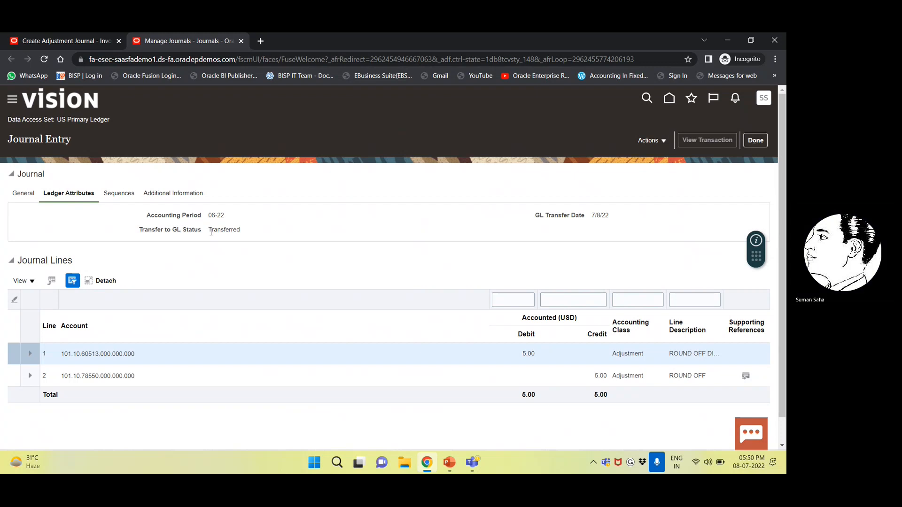
{"action": "left_click_drag", "start_coordinate": [210, 232], "coordinate": [237, 231]}
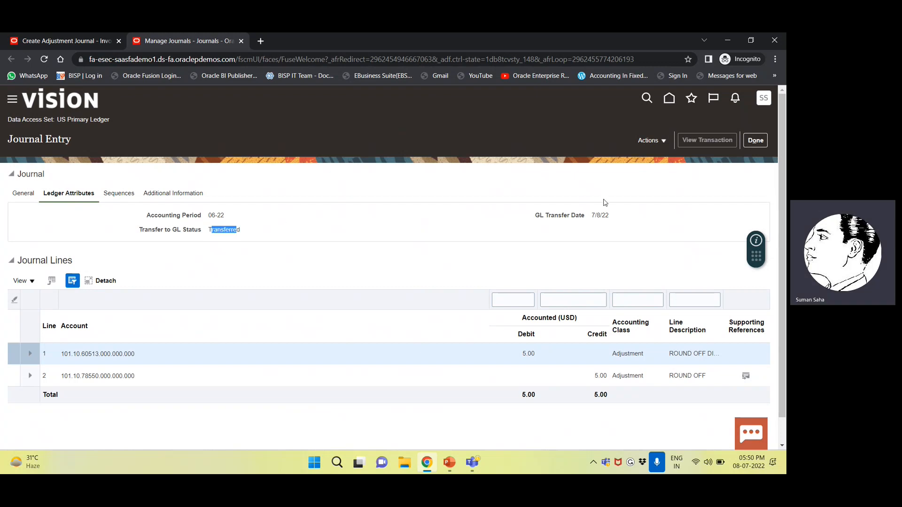
{"action": "left_click_drag", "start_coordinate": [590, 215], "coordinate": [612, 216]}
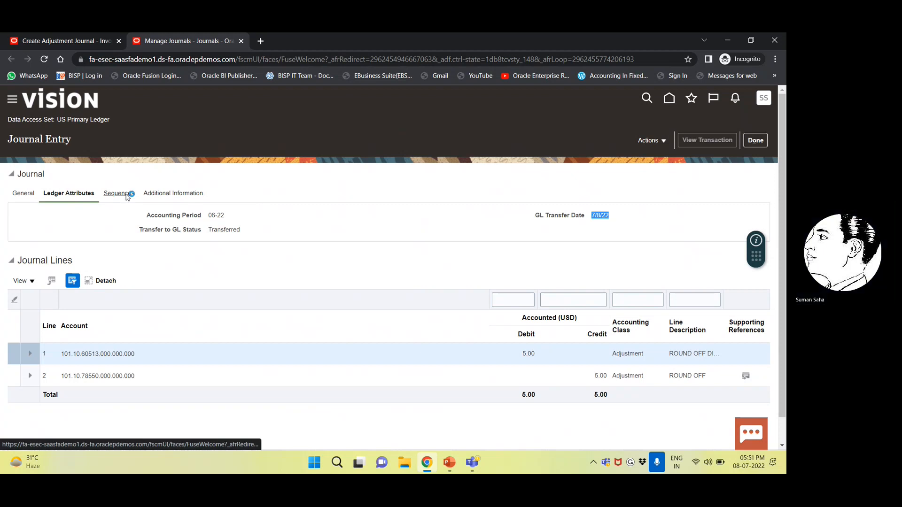
{"action": "left_click", "coordinate": [126, 194]}
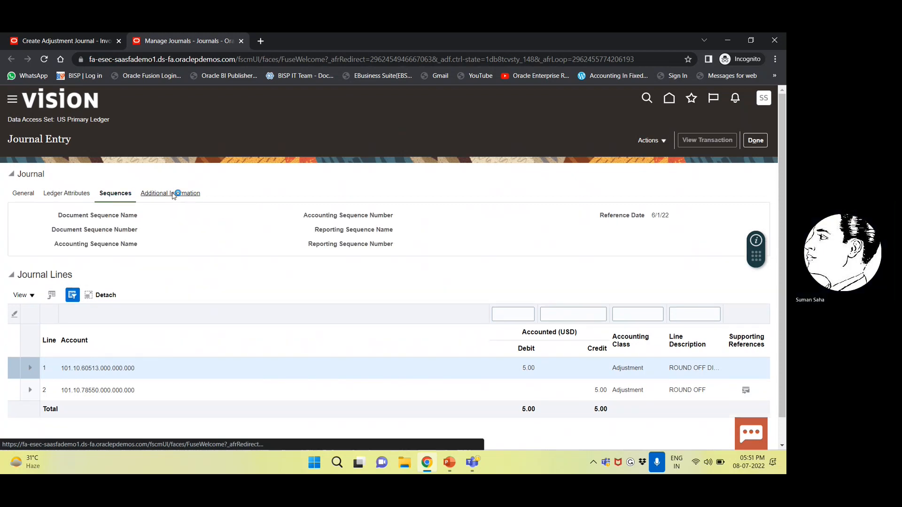
{"action": "left_click", "coordinate": [172, 194]}
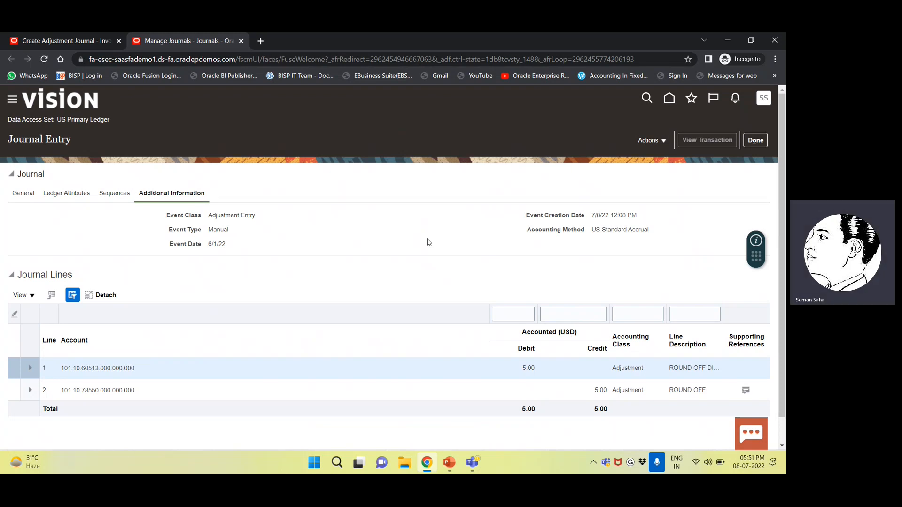
Step: View the supporting references of journal line 2, the ROUND OFF line
{"action": "scroll", "coordinate": [354, 245], "scroll_direction": "down", "scroll_amount": 1}
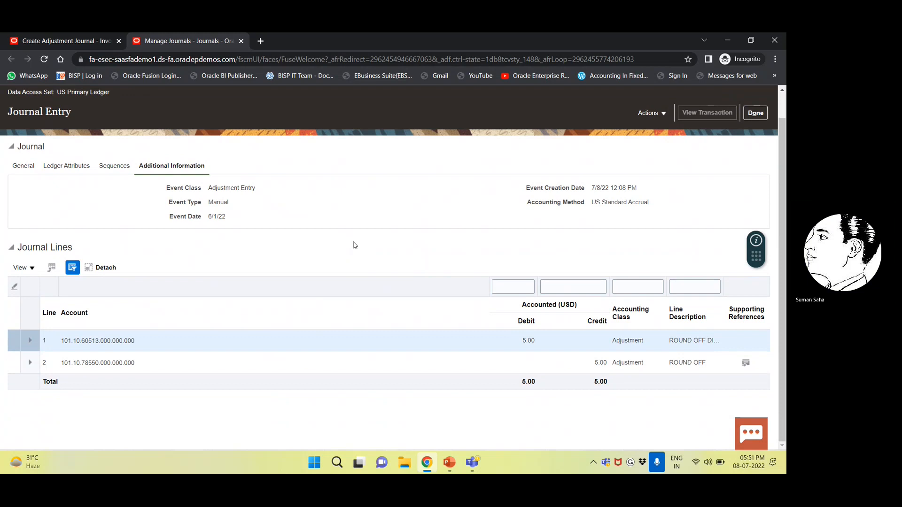
{"action": "left_click", "coordinate": [747, 368]}
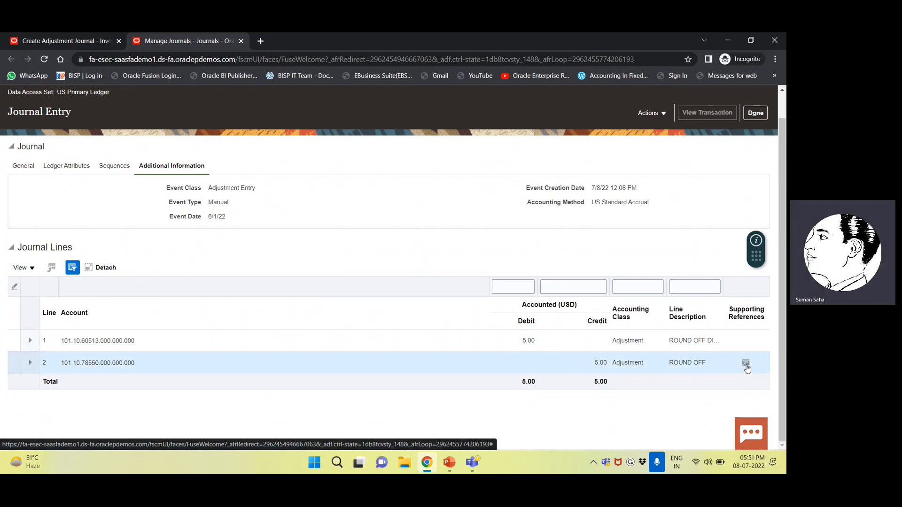
{"action": "left_click", "coordinate": [747, 366]}
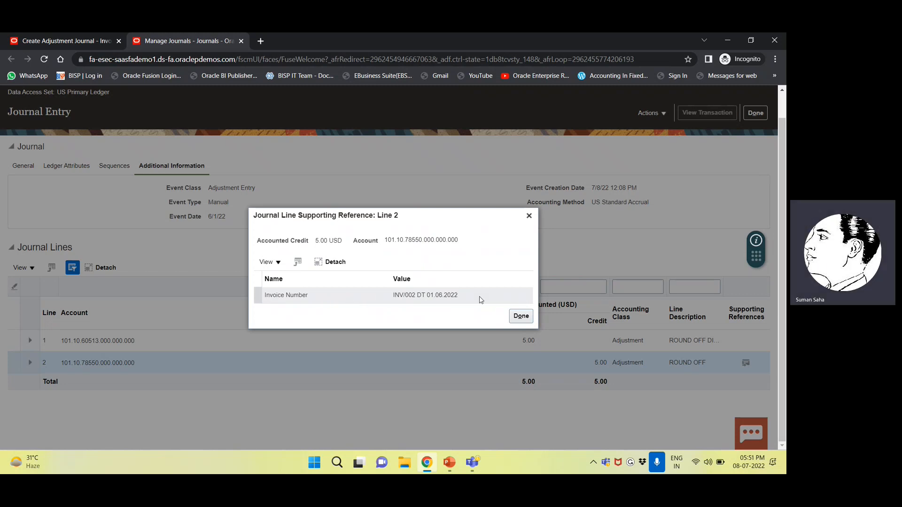
Step: Close the line 2 supporting references, recheck the entry's ledger attributes and general details, and return to the subledger journal lines
{"action": "left_click", "coordinate": [522, 316]}
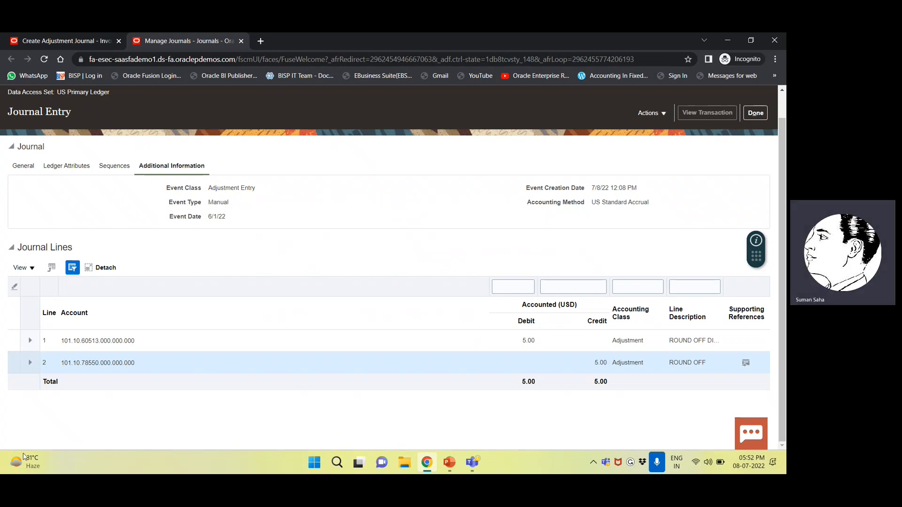
{"action": "left_click", "coordinate": [74, 166]}
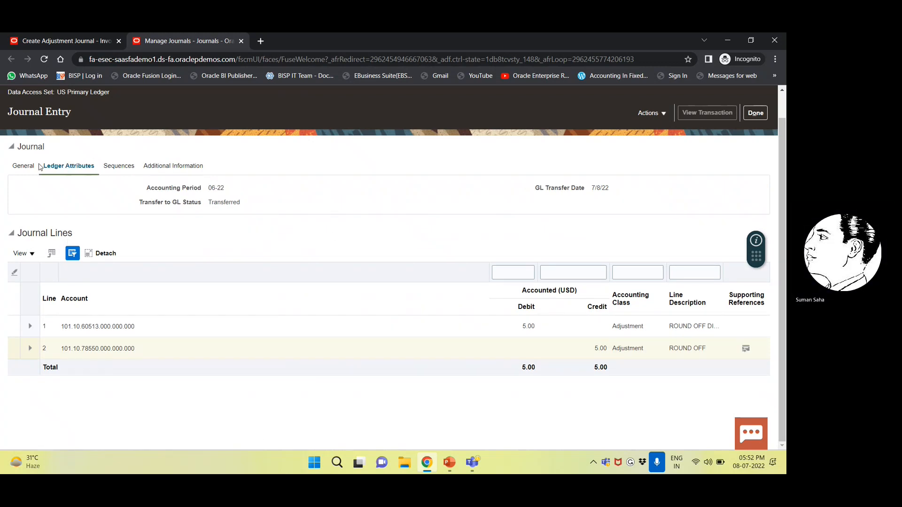
{"action": "left_click", "coordinate": [23, 166]}
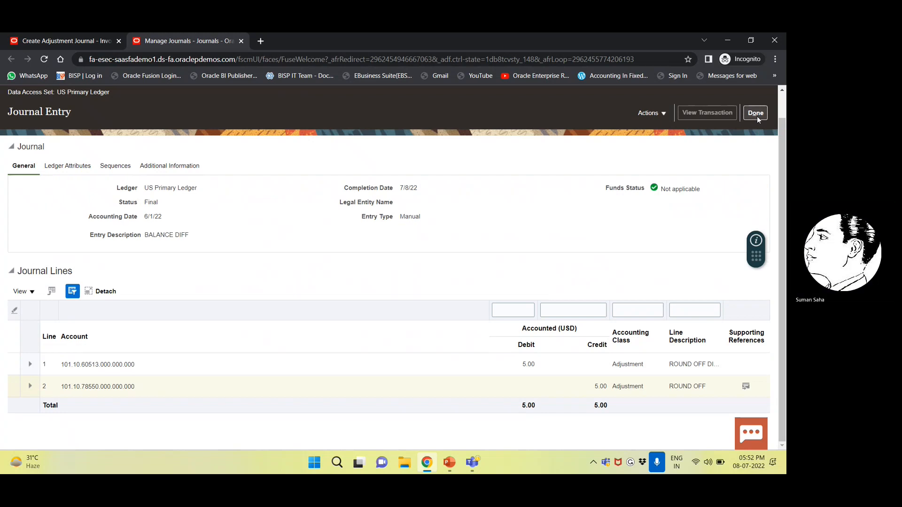
{"action": "left_click", "coordinate": [756, 116]}
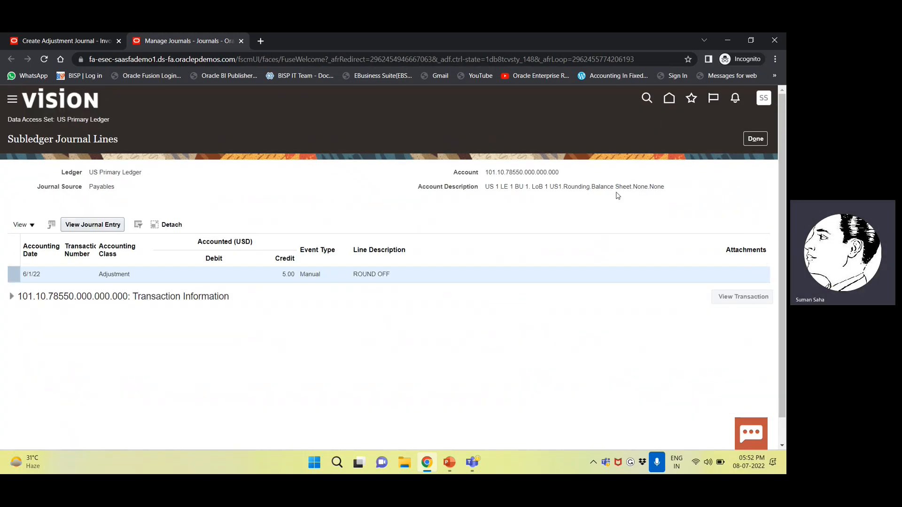
Step: Reopen the journal entry from the ROUND OFF subledger line and review its journal lines and available actions
{"action": "left_click", "coordinate": [84, 225]}
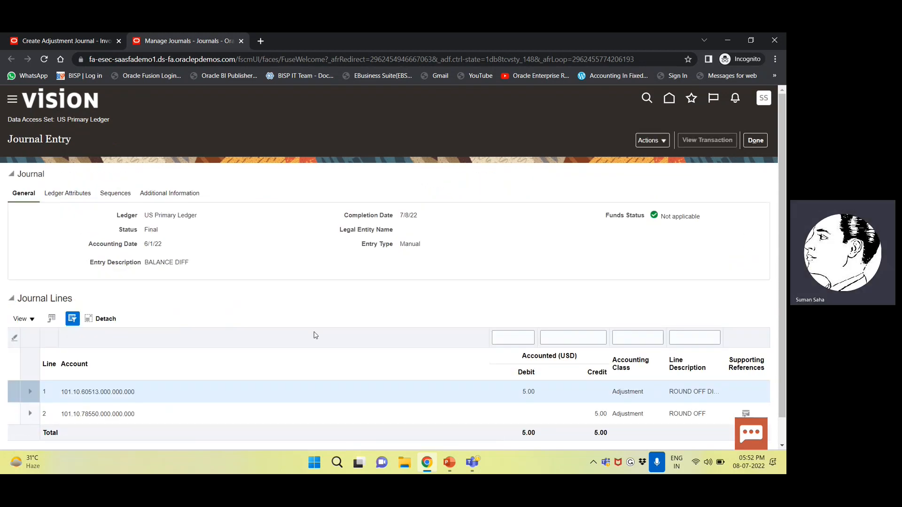
{"action": "scroll", "coordinate": [291, 329], "scroll_direction": "down", "scroll_amount": 1}
{"action": "scroll", "coordinate": [282, 322], "scroll_direction": "down", "scroll_amount": 1}
{"action": "scroll", "coordinate": [316, 253], "scroll_direction": "up", "scroll_amount": 2}
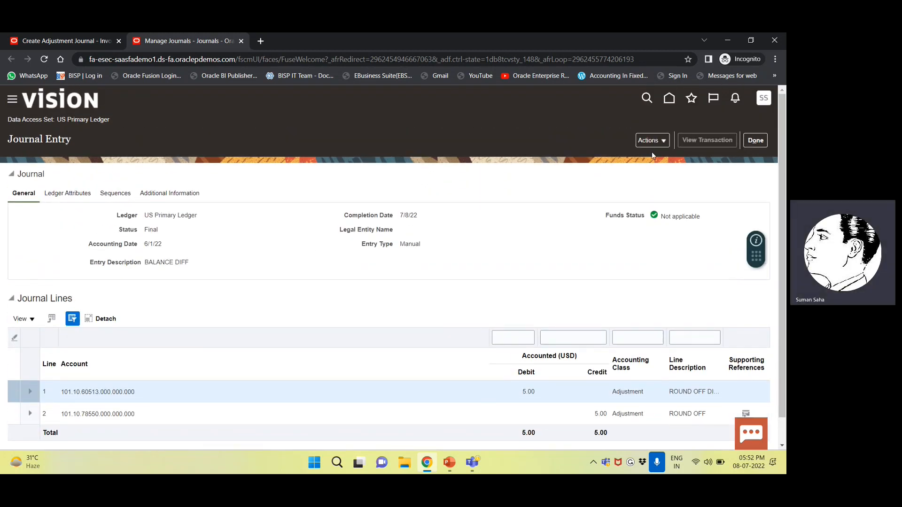
{"action": "left_click", "coordinate": [663, 142]}
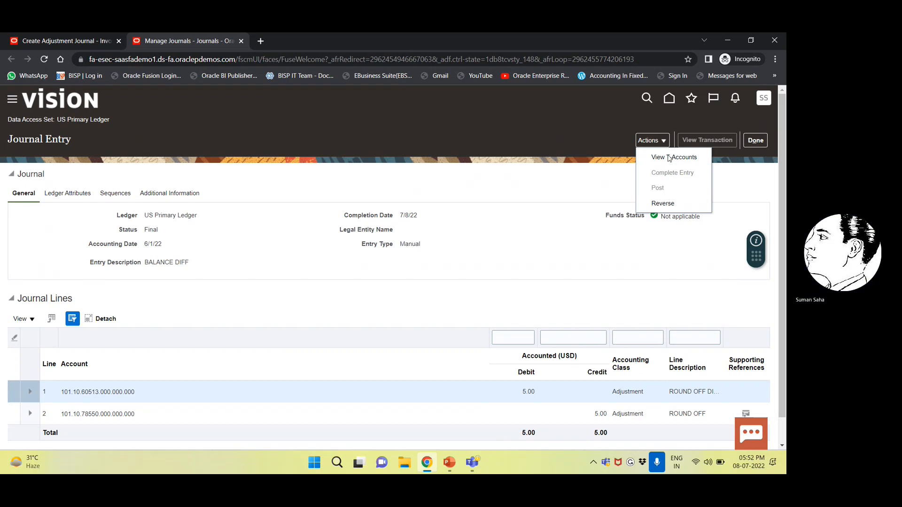
{"action": "left_click", "coordinate": [604, 174]}
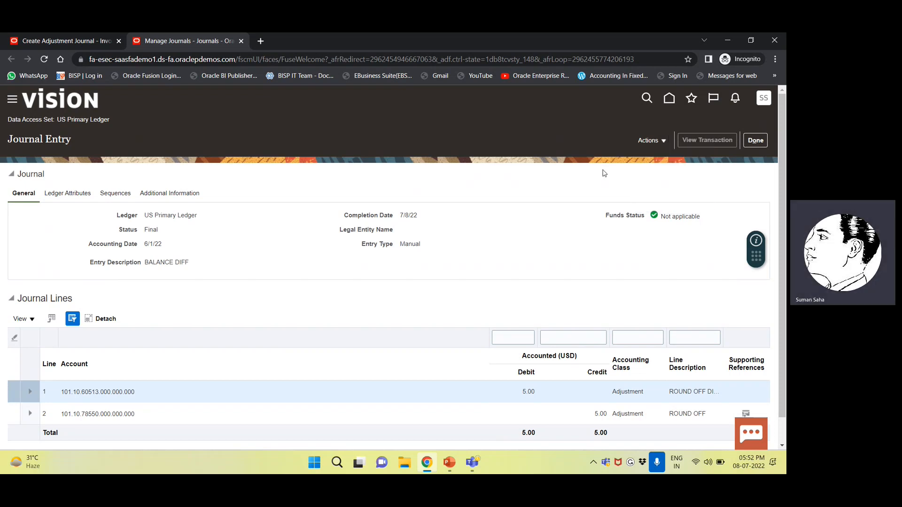
{"action": "left_click", "coordinate": [664, 141]}
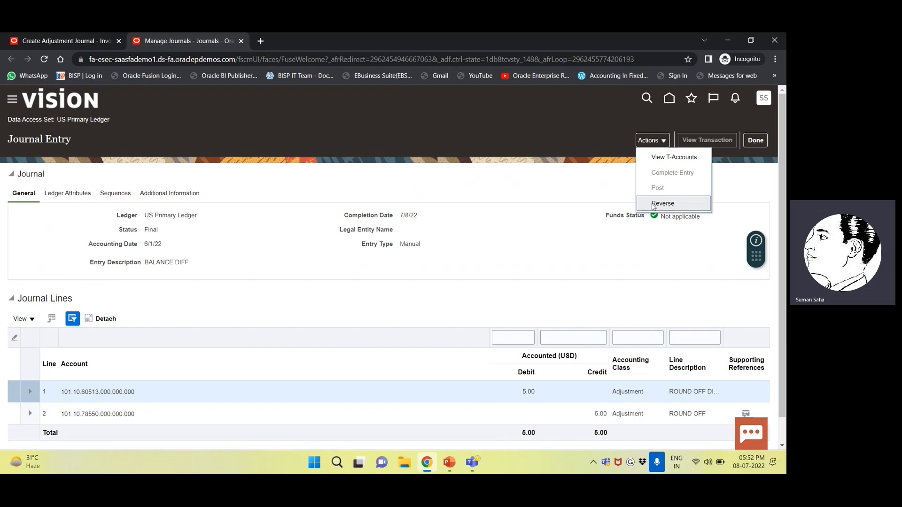
{"action": "left_click", "coordinate": [653, 206]}
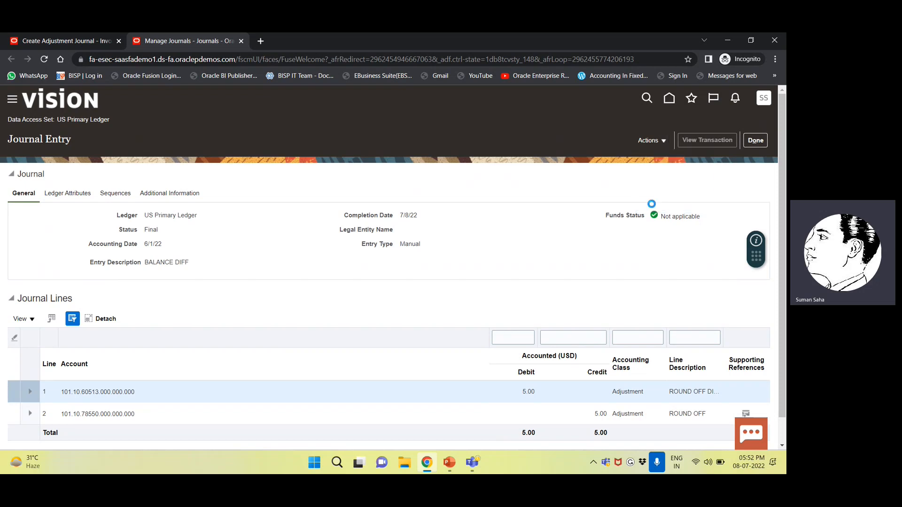
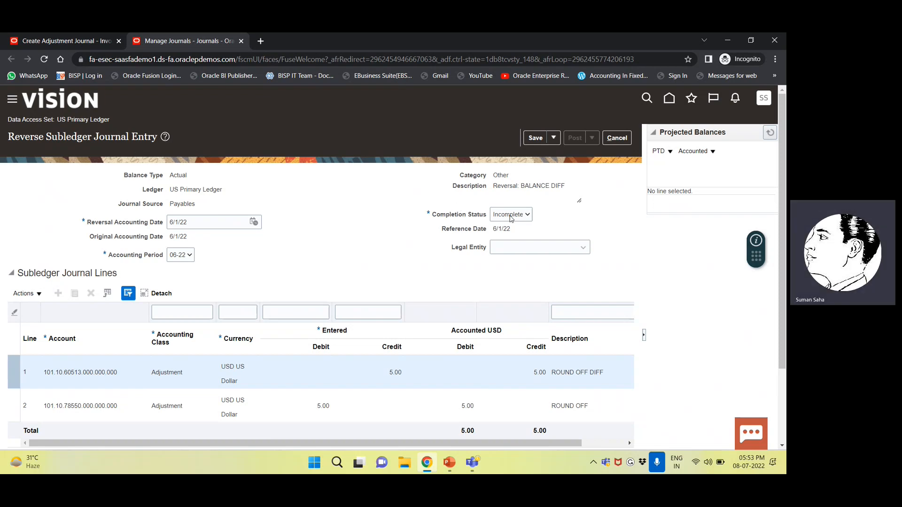
{"action": "left_click", "coordinate": [510, 216]}
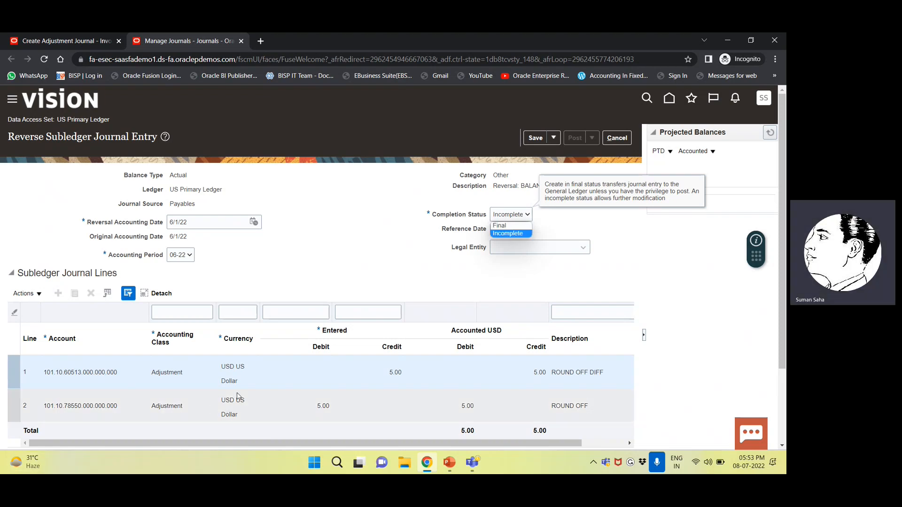
{"action": "scroll", "coordinate": [238, 392], "scroll_direction": "down", "scroll_amount": 1}
{"action": "scroll", "coordinate": [237, 392], "scroll_direction": "down", "scroll_amount": 1}
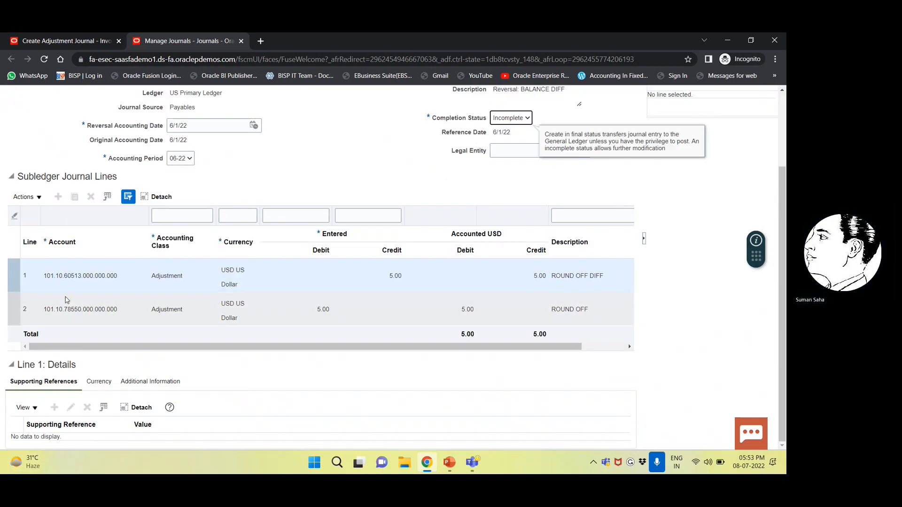
{"action": "left_click", "coordinate": [107, 272]}
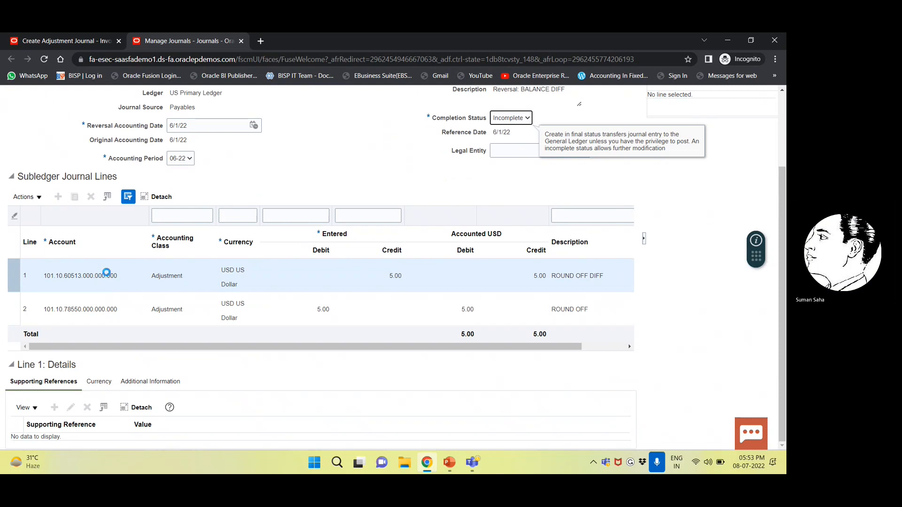
{"action": "mouse_move", "coordinate": [107, 272]}
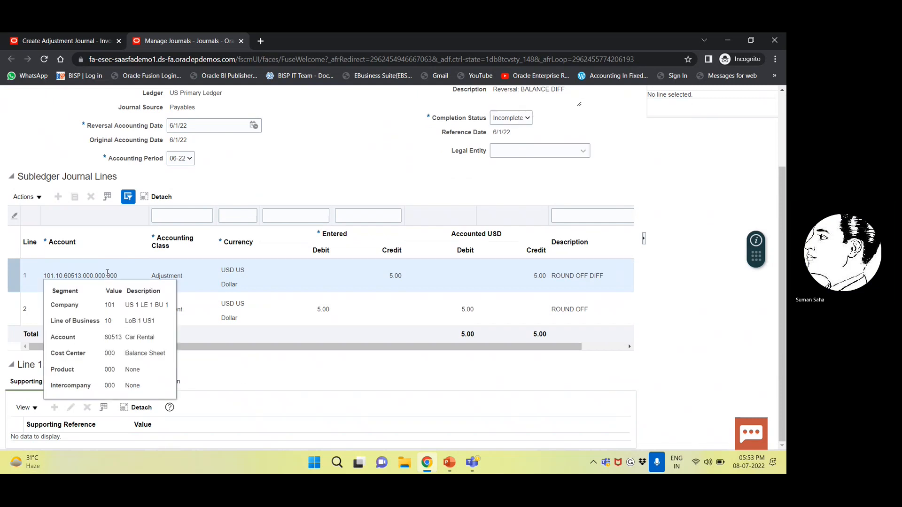
{"action": "left_click", "coordinate": [376, 178]}
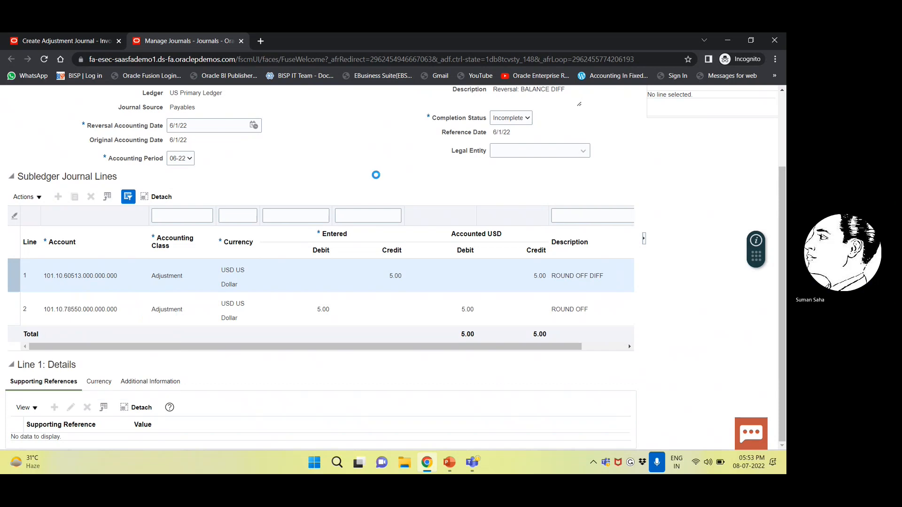
{"action": "scroll", "coordinate": [375, 179], "scroll_direction": "up", "scroll_amount": 3}
{"action": "left_click", "coordinate": [502, 219]}
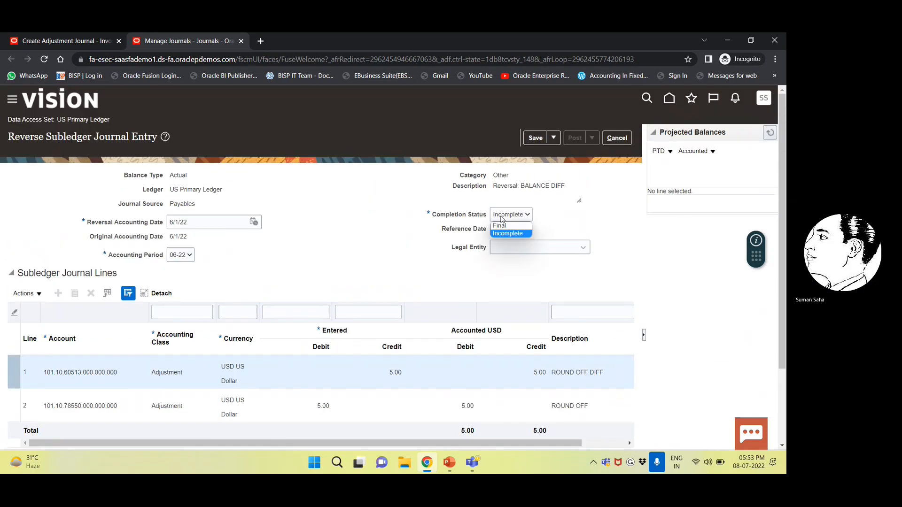
{"action": "left_click", "coordinate": [499, 226]}
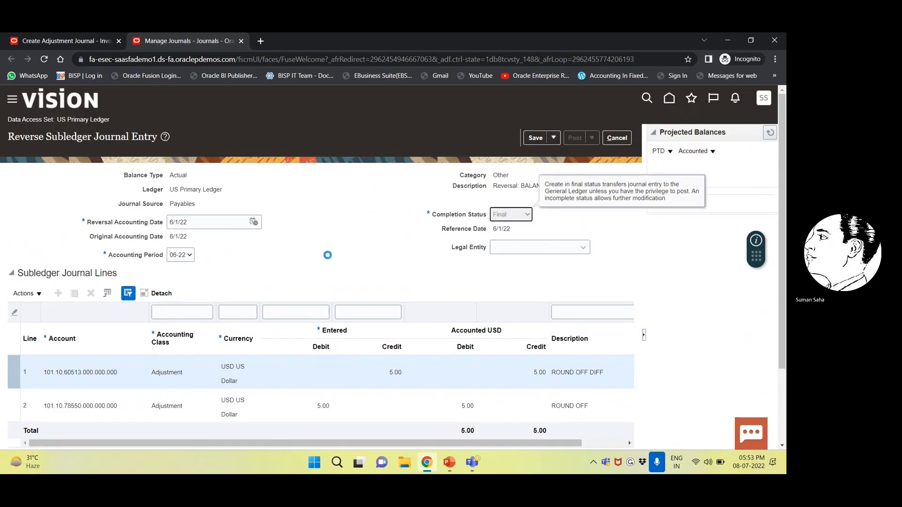
{"action": "scroll", "coordinate": [329, 257], "scroll_direction": "down", "scroll_amount": 2}
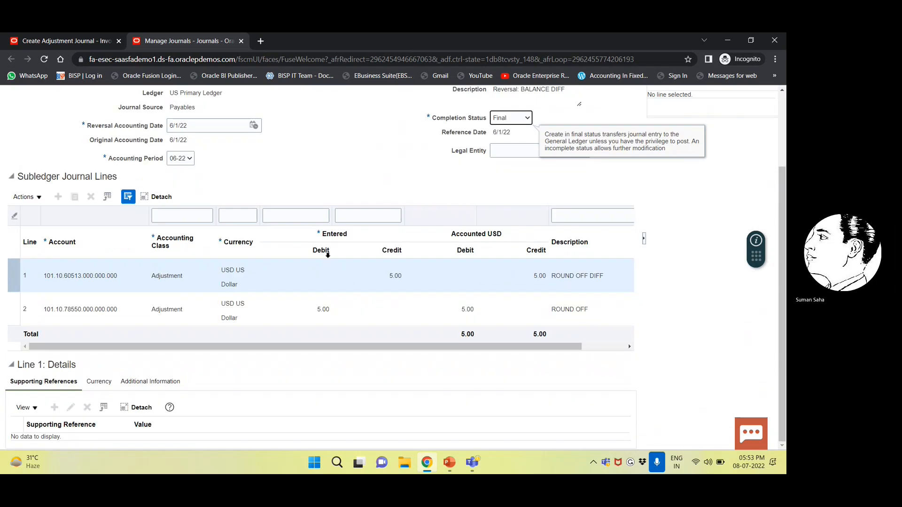
{"action": "scroll", "coordinate": [328, 255], "scroll_direction": "up", "scroll_amount": 2}
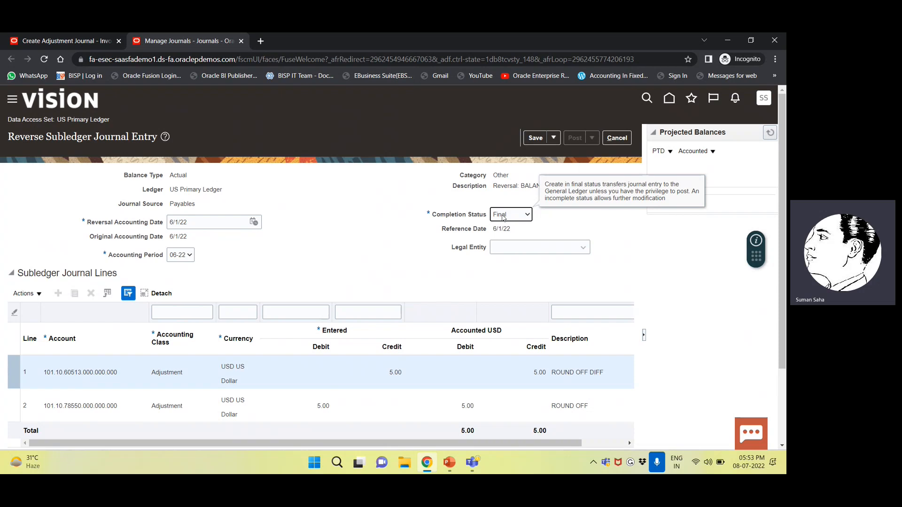
{"action": "scroll", "coordinate": [404, 242], "scroll_direction": "down", "scroll_amount": 2}
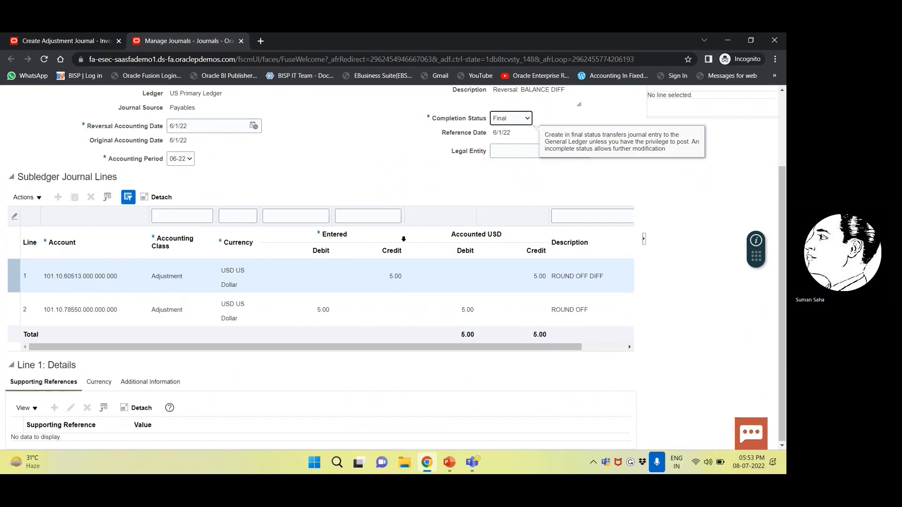
{"action": "scroll", "coordinate": [405, 242], "scroll_direction": "up", "scroll_amount": 2}
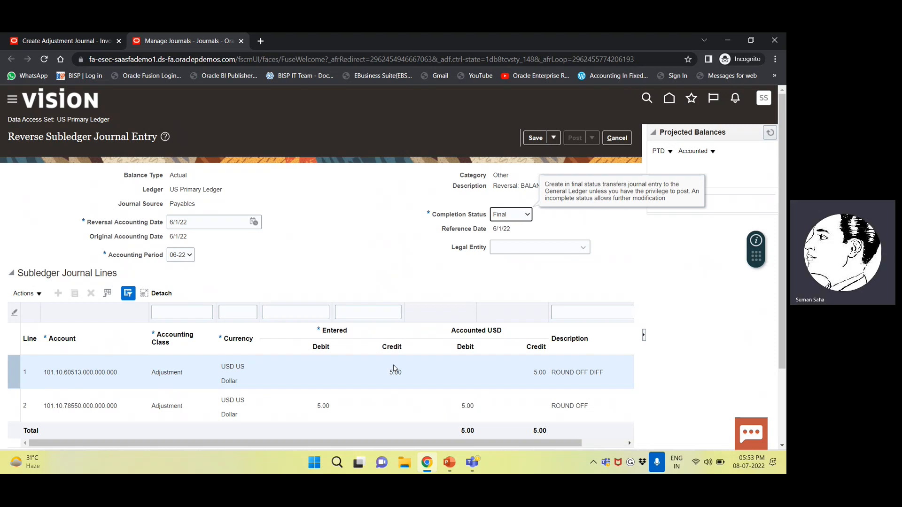
{"action": "left_click", "coordinate": [79, 376]}
{"action": "left_click", "coordinate": [613, 141]}
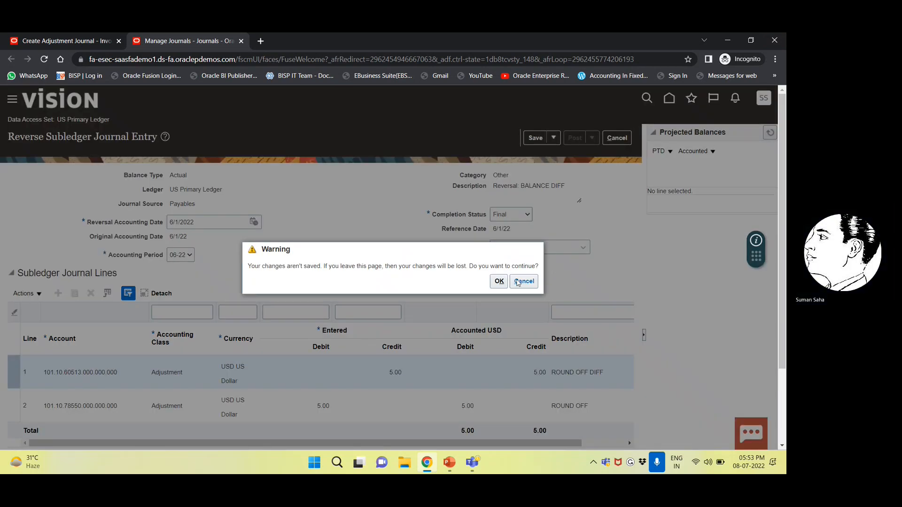
{"action": "left_click", "coordinate": [499, 281]}
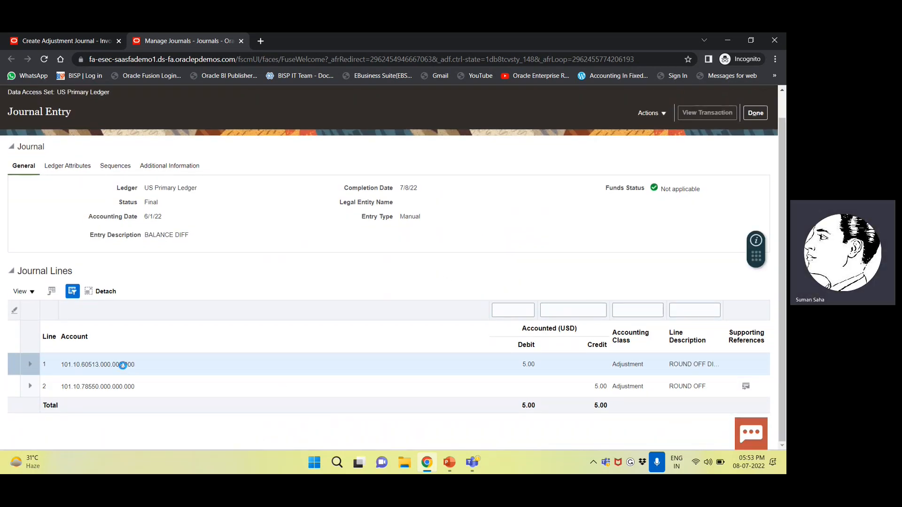
Step: Check the account segment details of both journal lines, and start a reversal of the BALANCE DIFF entry
{"action": "mouse_move", "coordinate": [124, 366]}
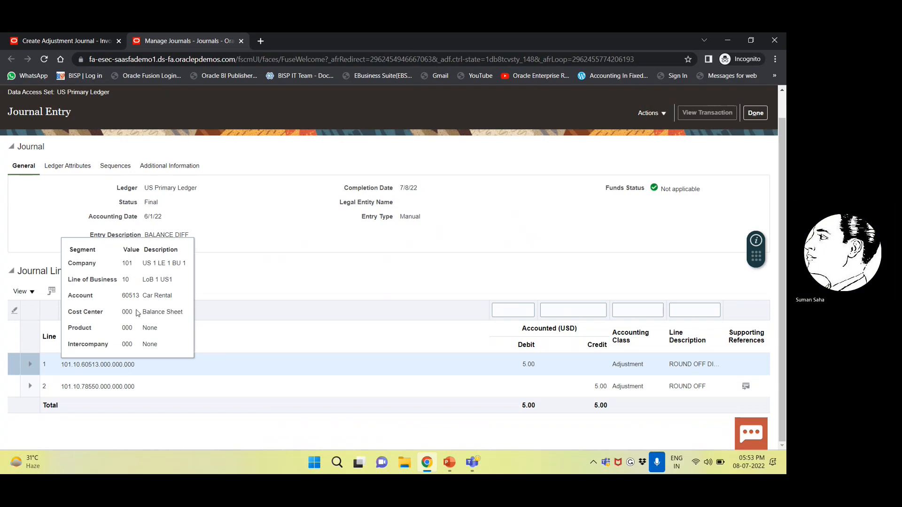
{"action": "left_click", "coordinate": [123, 386]}
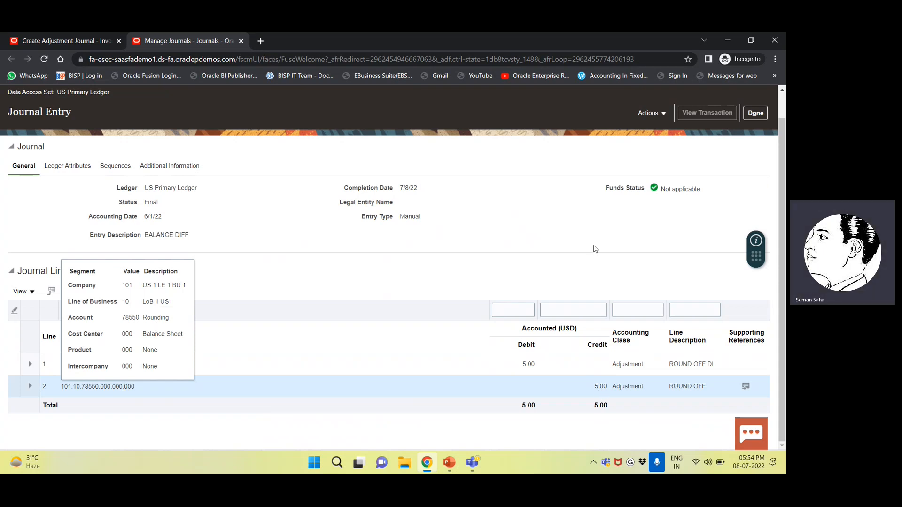
{"action": "left_click", "coordinate": [650, 113]}
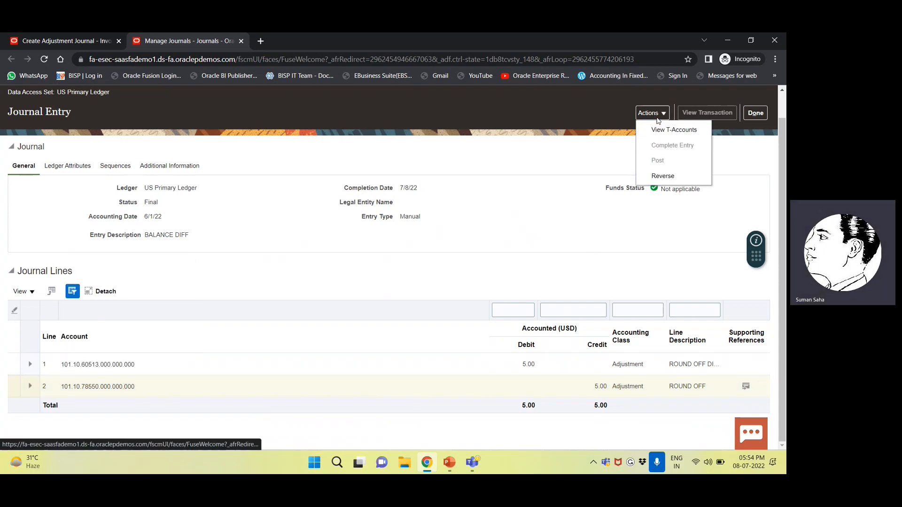
{"action": "left_click", "coordinate": [666, 176]}
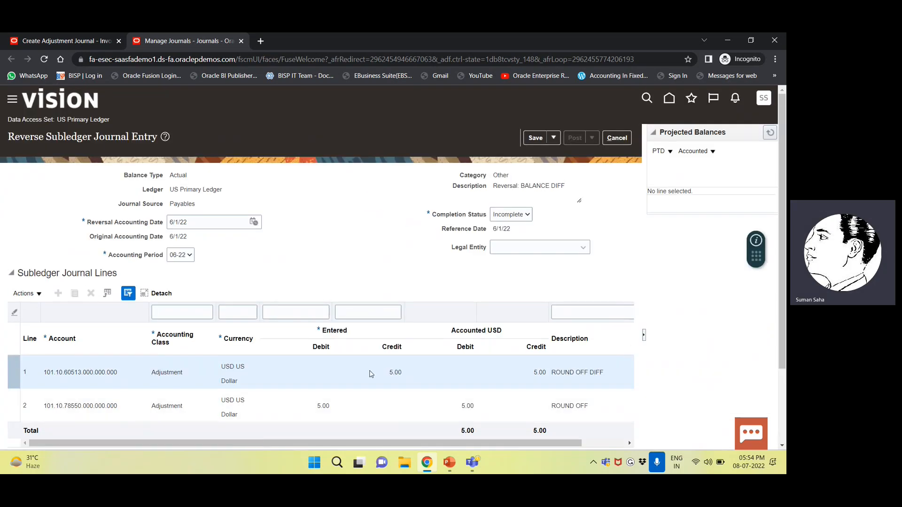
Step: Set the reversal's completion status to Final and its reversal accounting date to 6/8/22, and save the entry
{"action": "left_click", "coordinate": [527, 216]}
{"action": "left_click", "coordinate": [506, 225]}
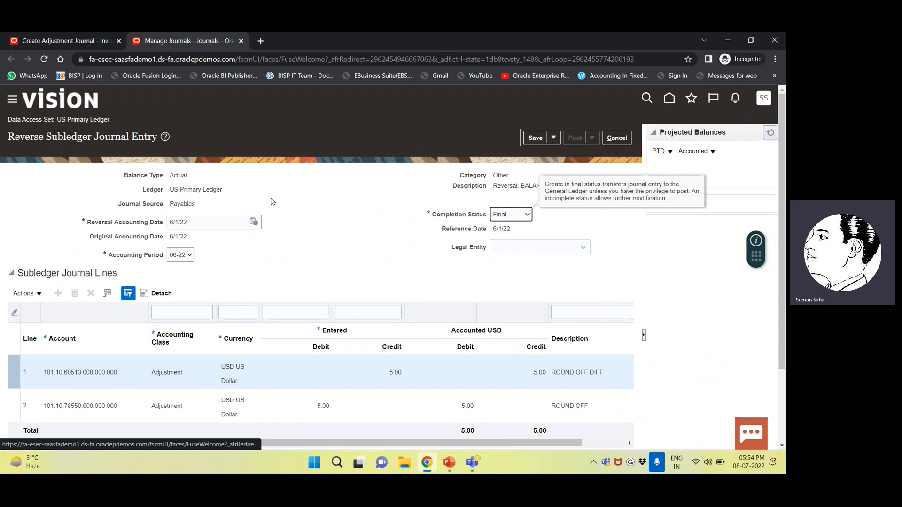
{"action": "left_click", "coordinate": [190, 256]}
{"action": "left_click", "coordinate": [190, 256]}
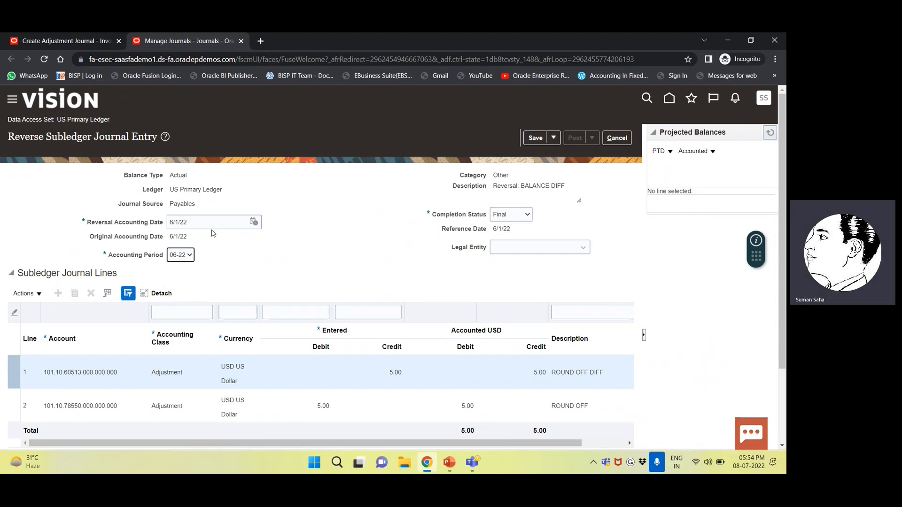
{"action": "left_click", "coordinate": [258, 224]}
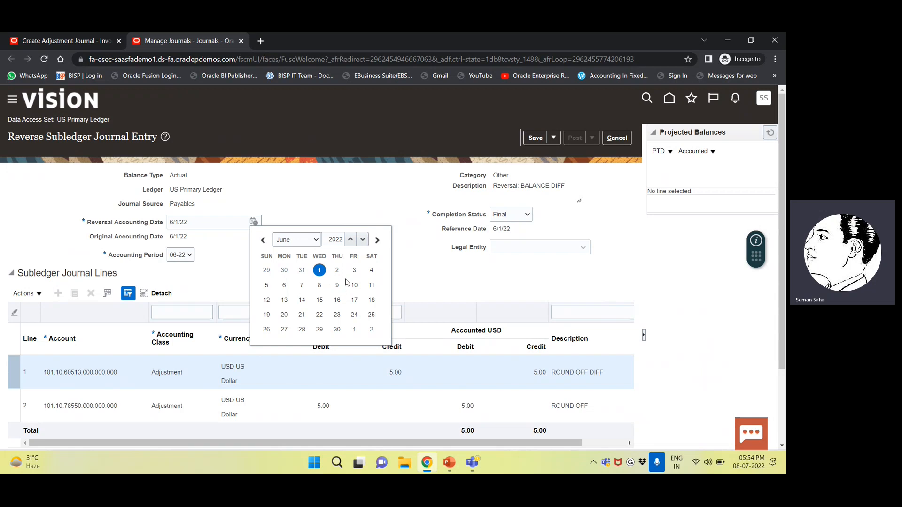
{"action": "left_click", "coordinate": [319, 286]}
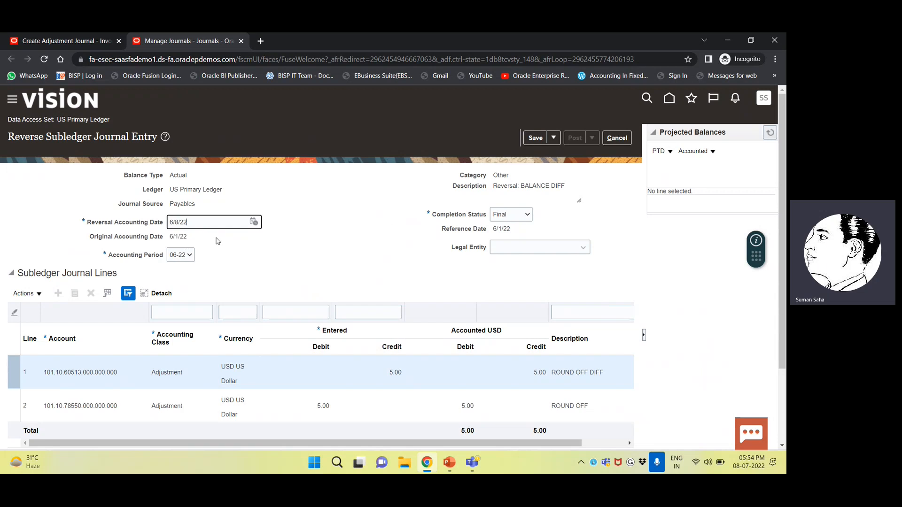
{"action": "left_click", "coordinate": [538, 136]}
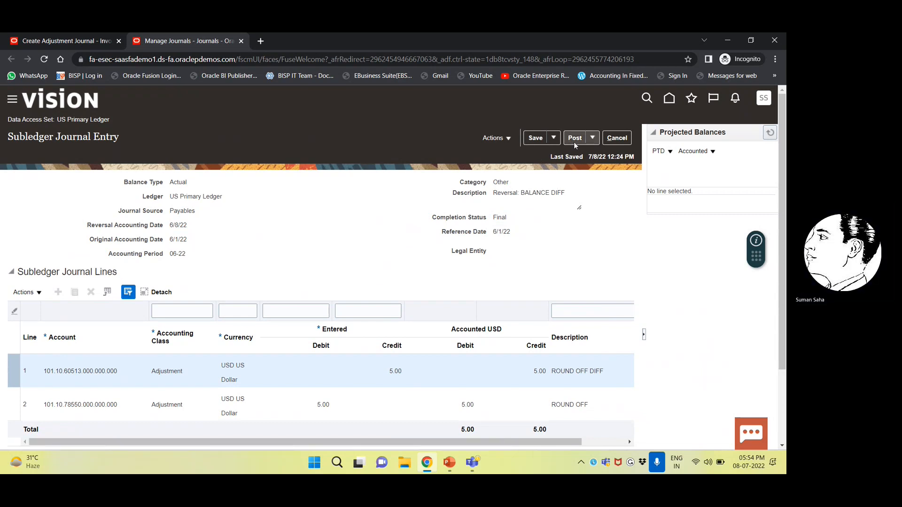
{"action": "left_click", "coordinate": [503, 139]}
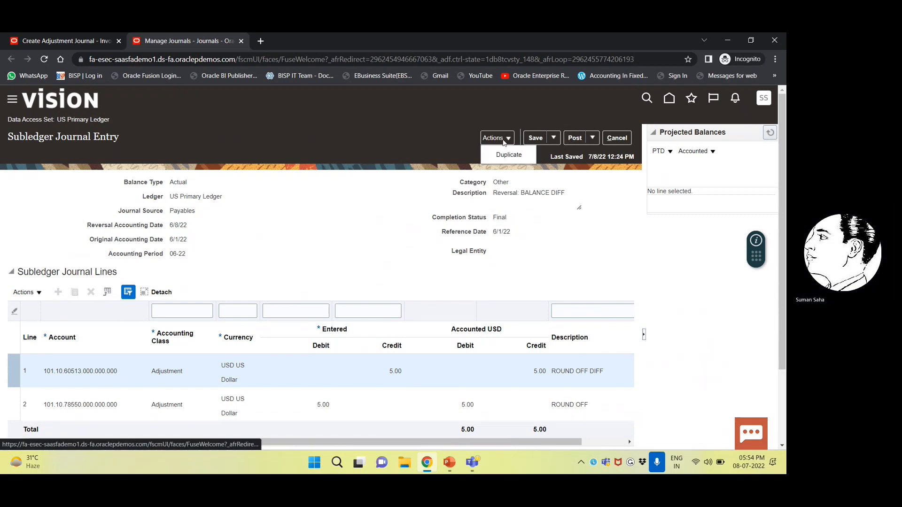
{"action": "left_click", "coordinate": [586, 198]}
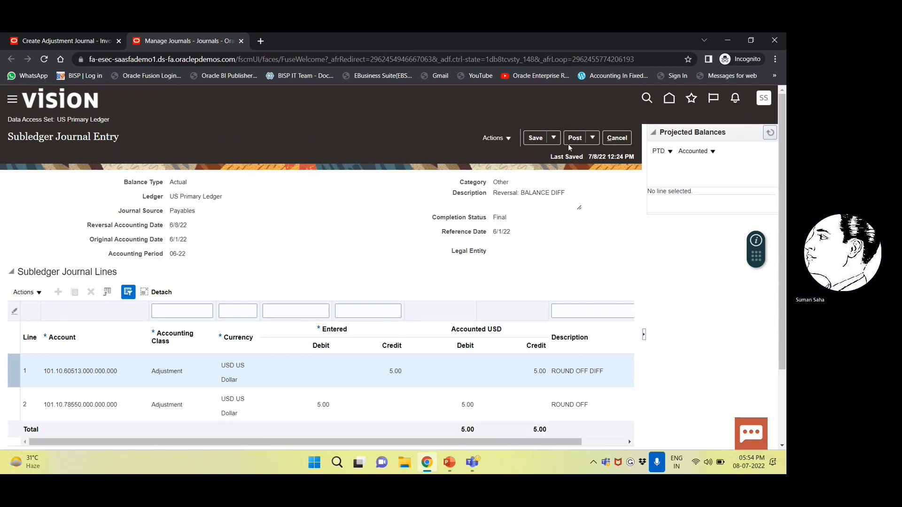
Step: Post the Reversal: BALANCE DIFF entry, confirming the posting and acknowledging the submitted transfer process
{"action": "left_click", "coordinate": [592, 138]}
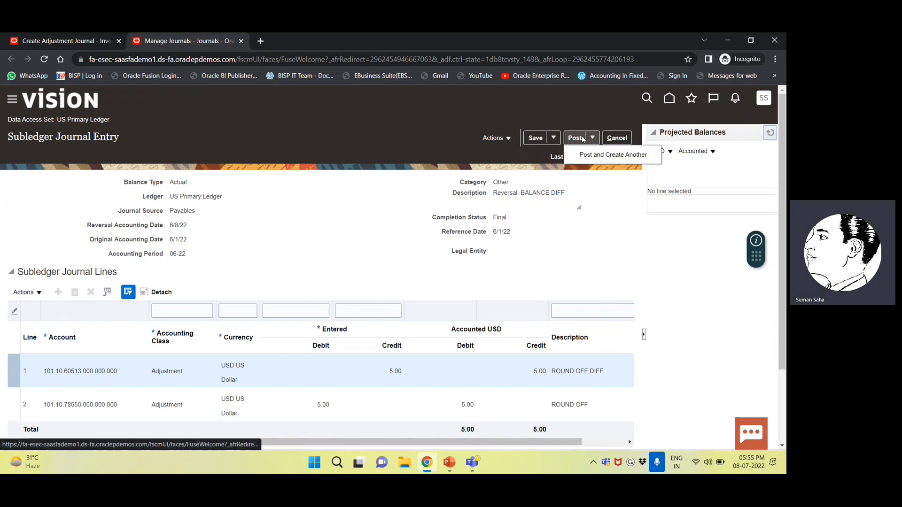
{"action": "left_click", "coordinate": [582, 139]}
{"action": "left_click", "coordinate": [582, 140]}
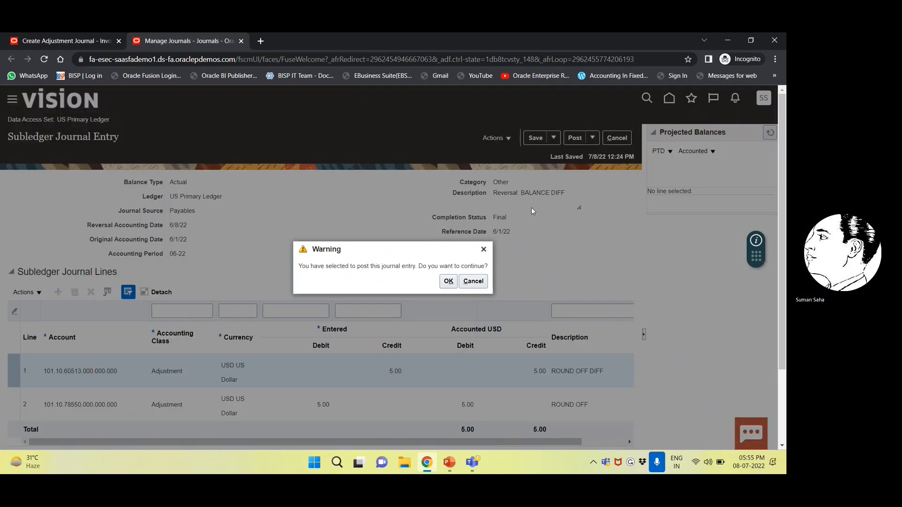
{"action": "left_click", "coordinate": [450, 284]}
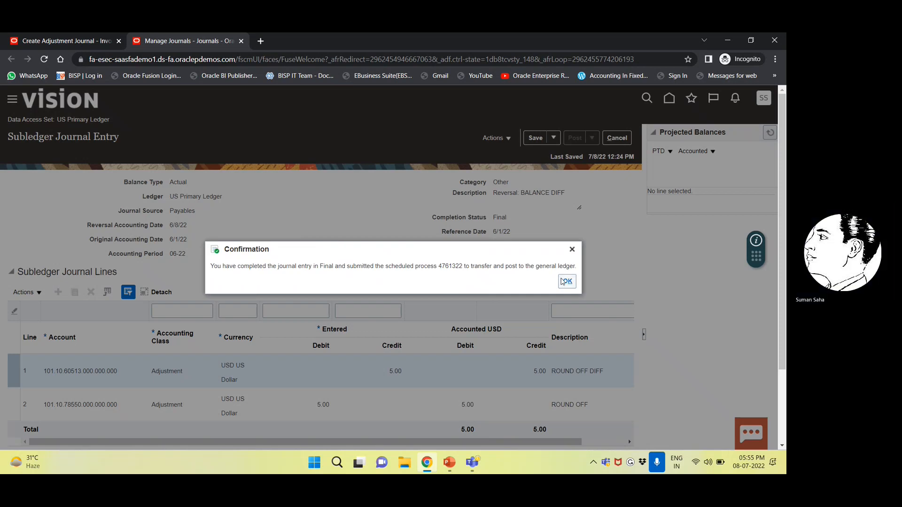
{"action": "left_click", "coordinate": [565, 282]}
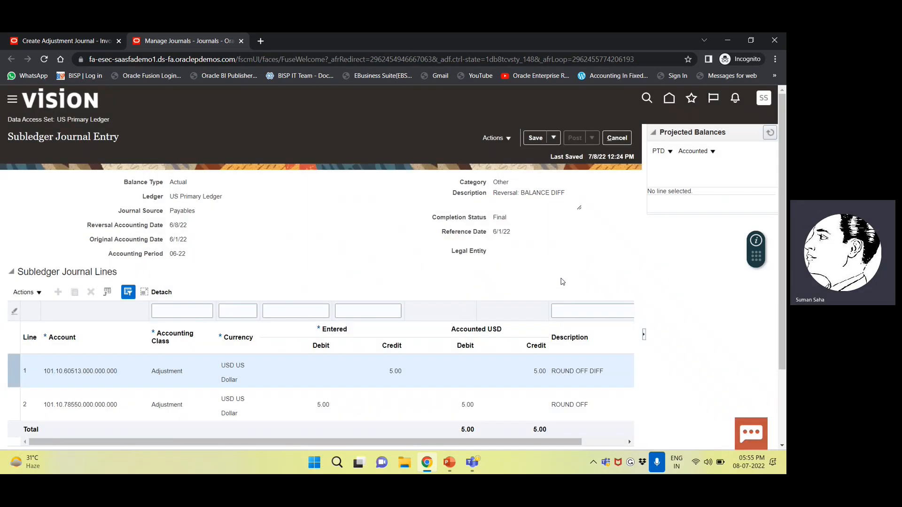
Step: Refresh the projected balances for journal line 1, and collapse them to view the reversal entry at full width
{"action": "left_click", "coordinate": [774, 134]}
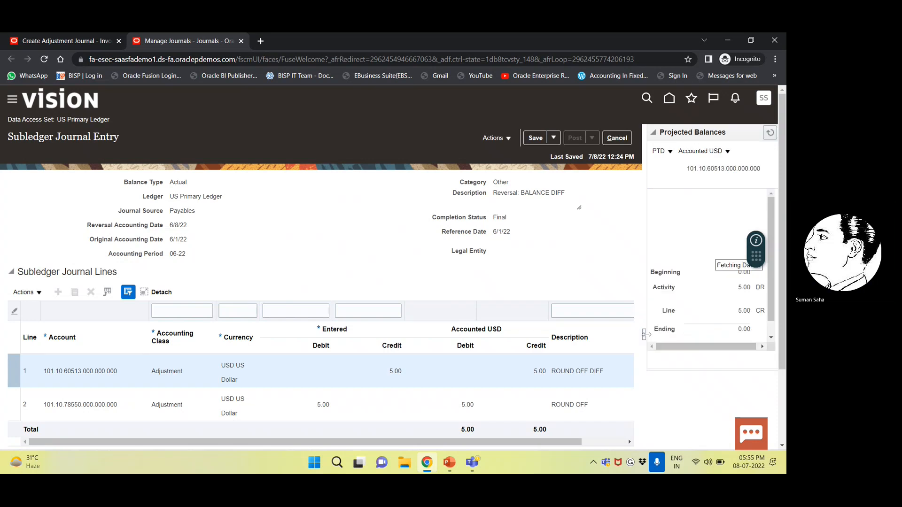
{"action": "left_click", "coordinate": [644, 335]}
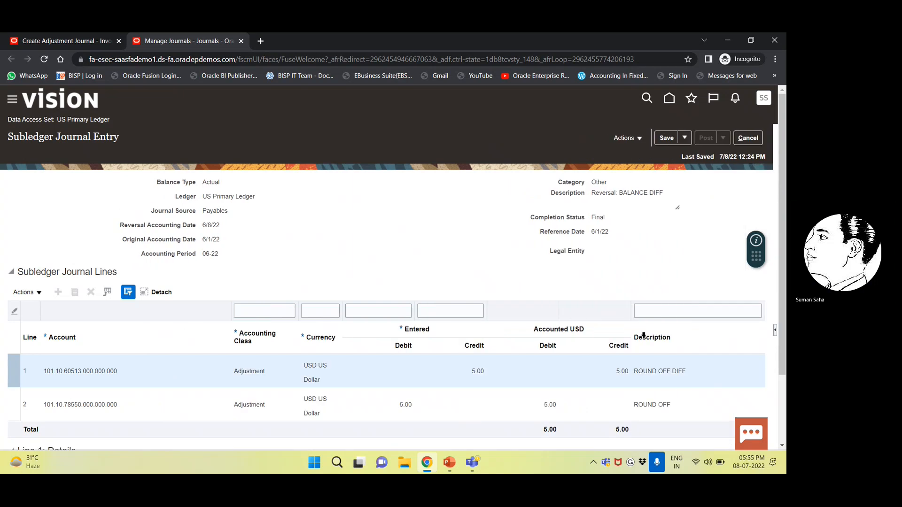
{"action": "scroll", "coordinate": [390, 280], "scroll_direction": "down", "scroll_amount": 1}
{"action": "scroll", "coordinate": [390, 277], "scroll_direction": "up", "scroll_amount": 1}
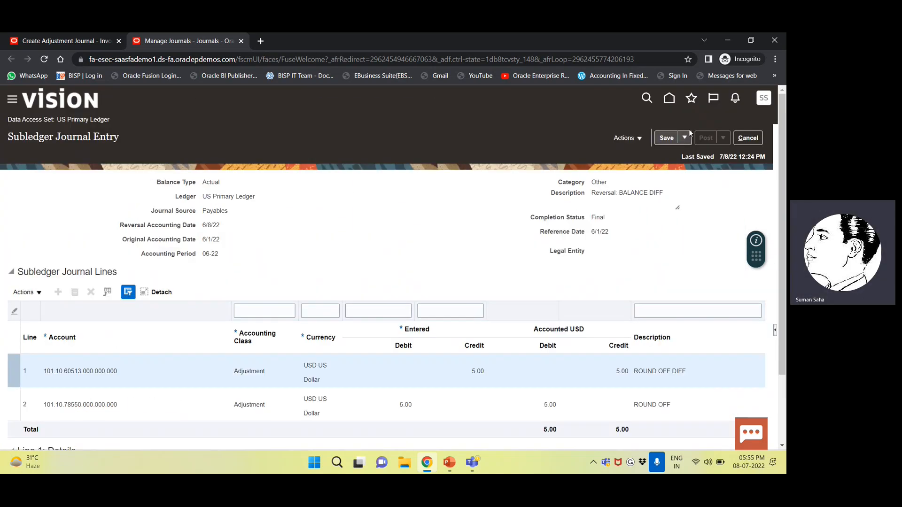
Step: Close the reversal and its source journal pages, and rerun the Manage Journals search for accounting period 06-22
{"action": "left_click", "coordinate": [735, 138]}
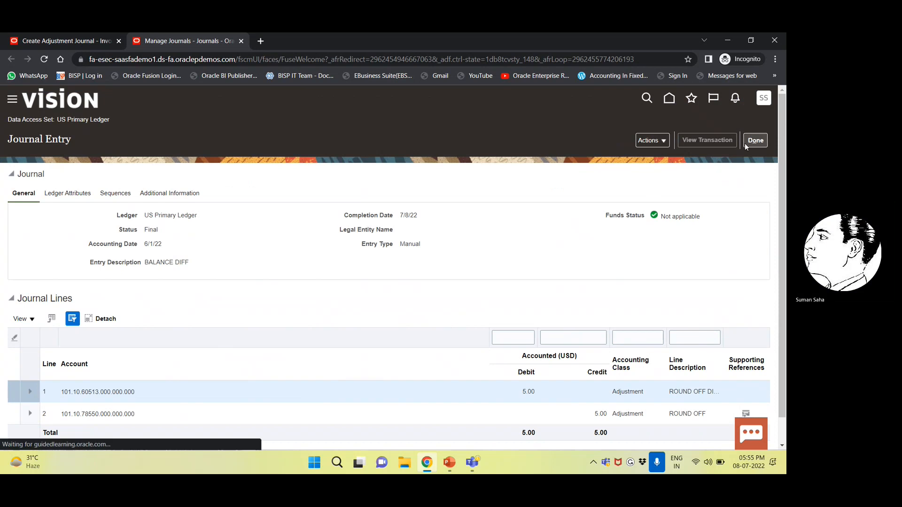
{"action": "left_click", "coordinate": [710, 141]}
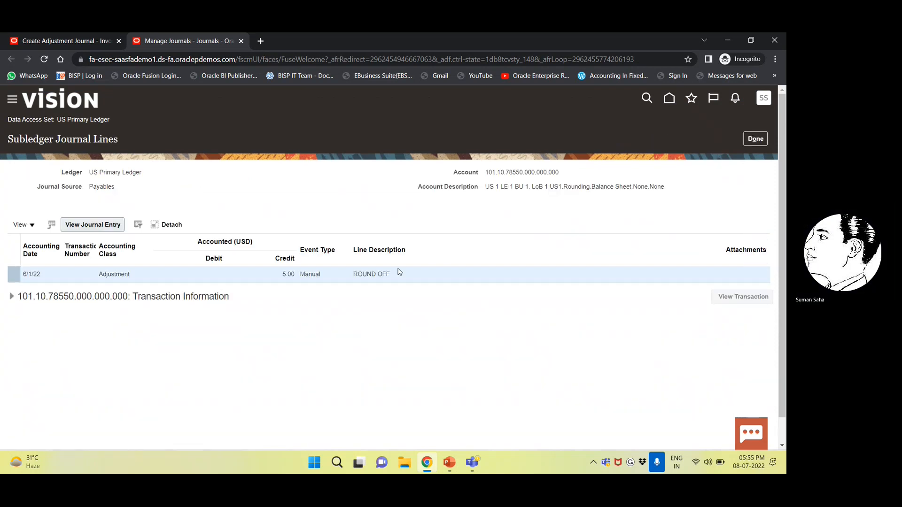
{"action": "left_click", "coordinate": [755, 139]}
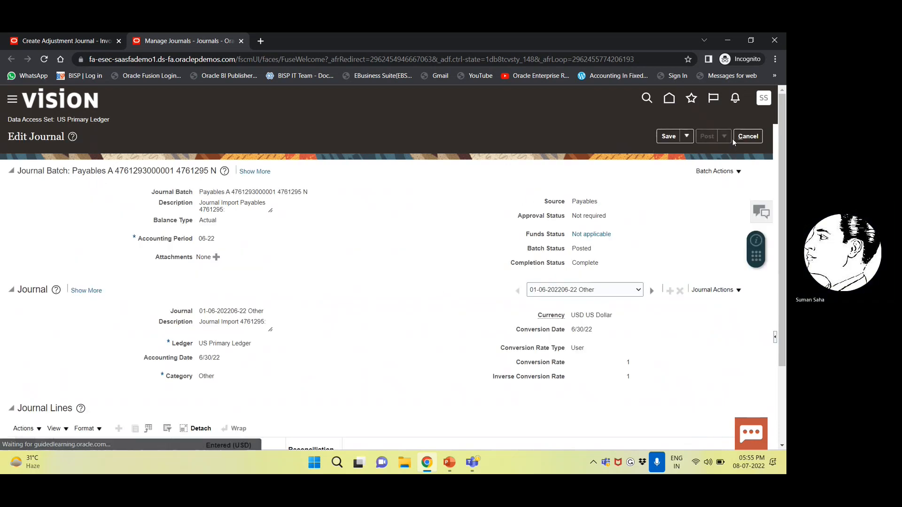
{"action": "left_click", "coordinate": [742, 140]}
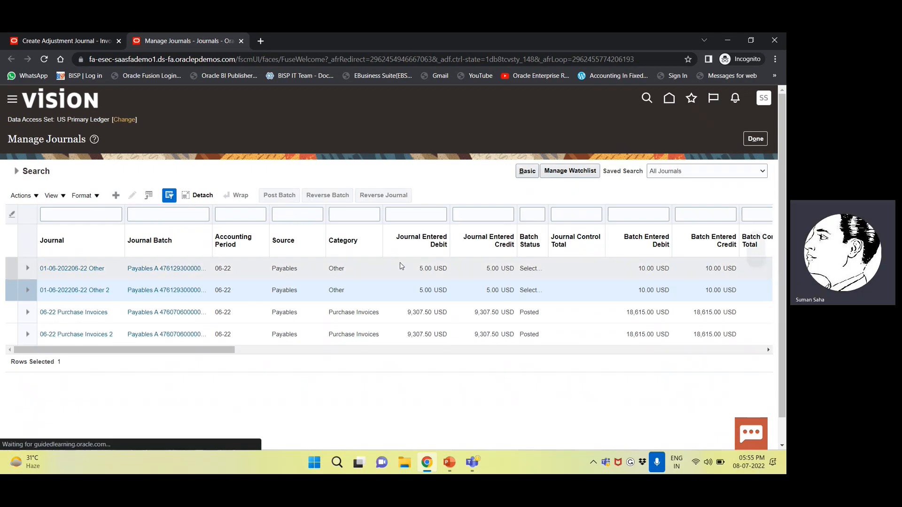
{"action": "left_click", "coordinate": [16, 172]}
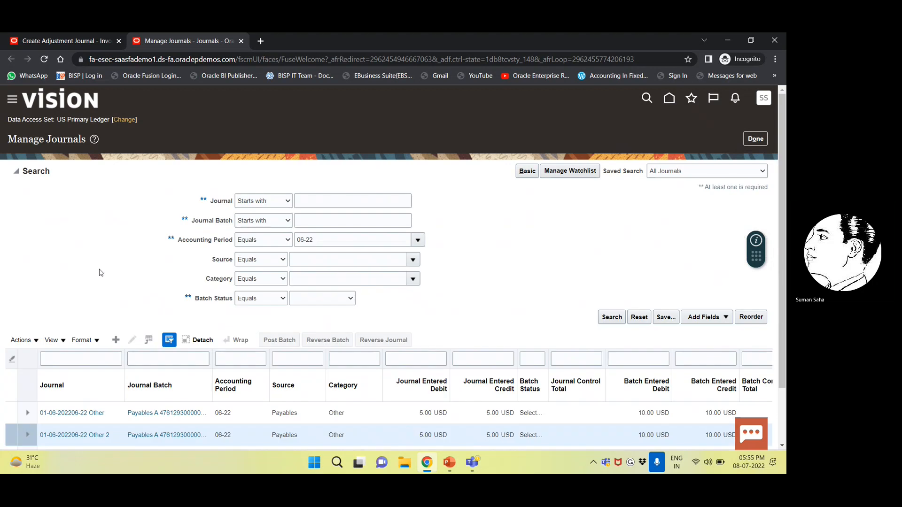
{"action": "left_click", "coordinate": [621, 319]}
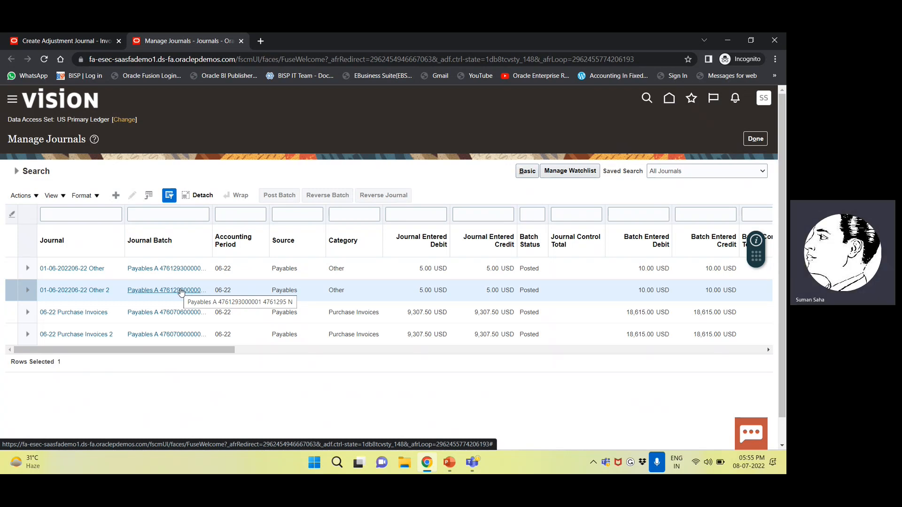
{"action": "left_click", "coordinate": [185, 269]}
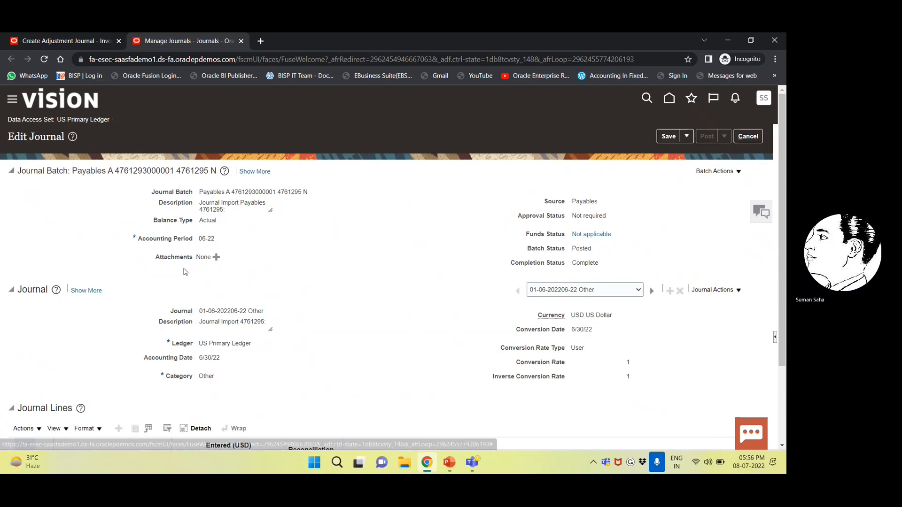
{"action": "scroll", "coordinate": [310, 255], "scroll_direction": "down", "scroll_amount": 2}
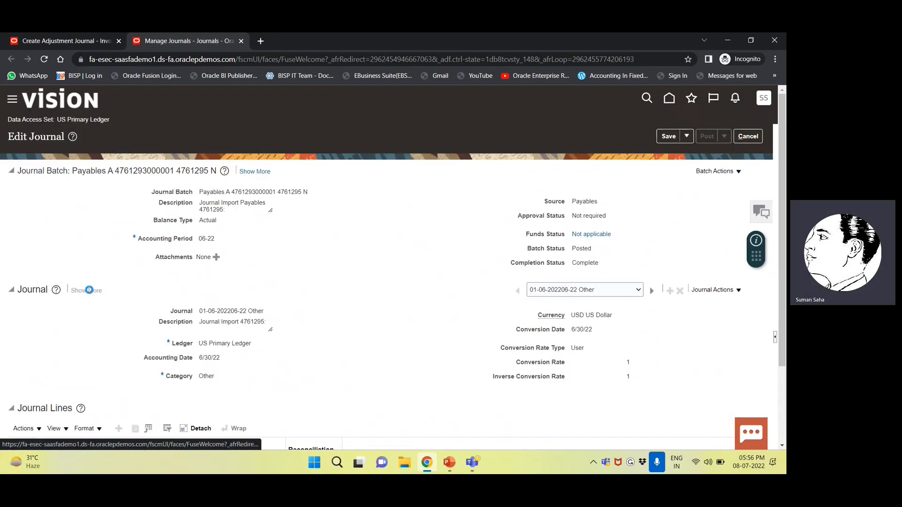
{"action": "left_click", "coordinate": [89, 290]}
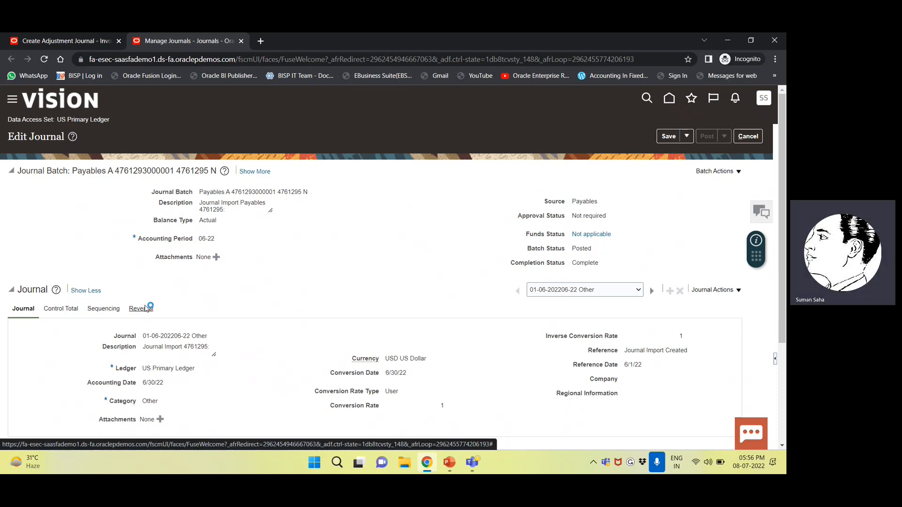
{"action": "left_click", "coordinate": [147, 308]}
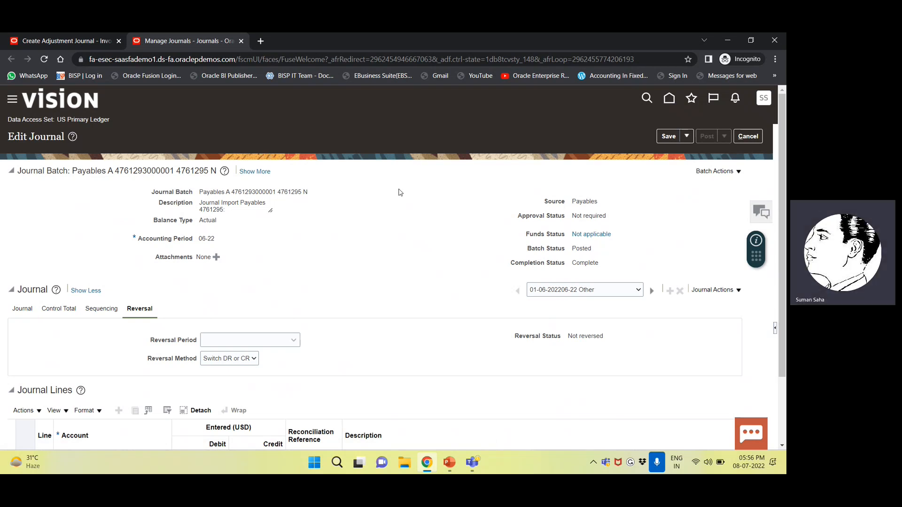
{"action": "scroll", "coordinate": [195, 207], "scroll_direction": "down", "scroll_amount": 2}
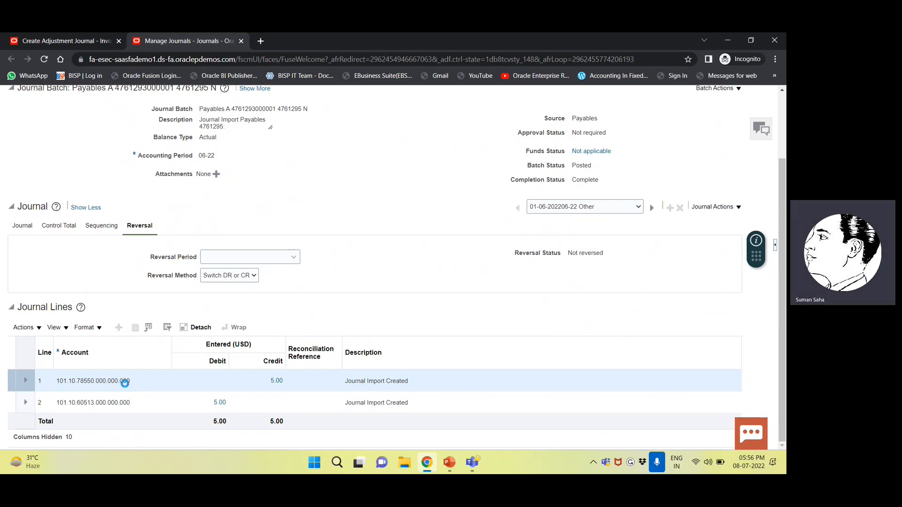
{"action": "mouse_move", "coordinate": [126, 384]}
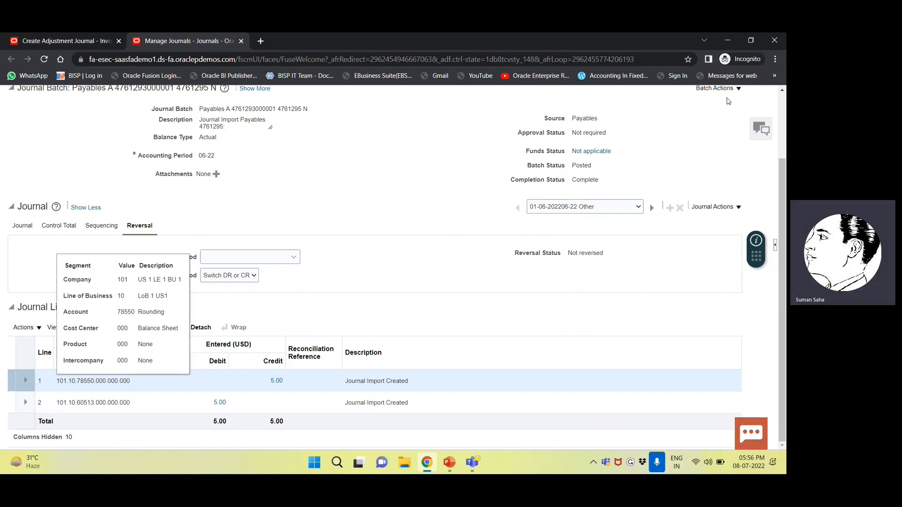
{"action": "scroll", "coordinate": [726, 102], "scroll_direction": "up", "scroll_amount": 2}
{"action": "left_click", "coordinate": [751, 137]}
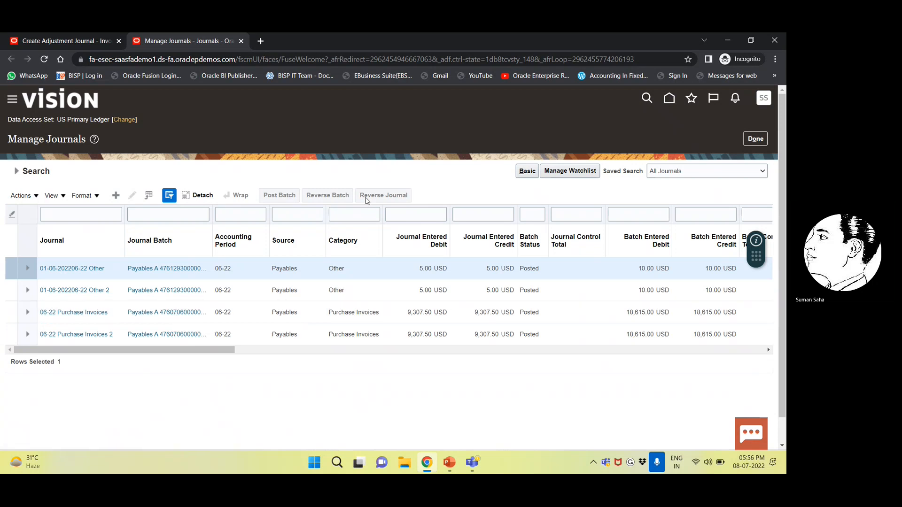
{"action": "left_click", "coordinate": [27, 268]}
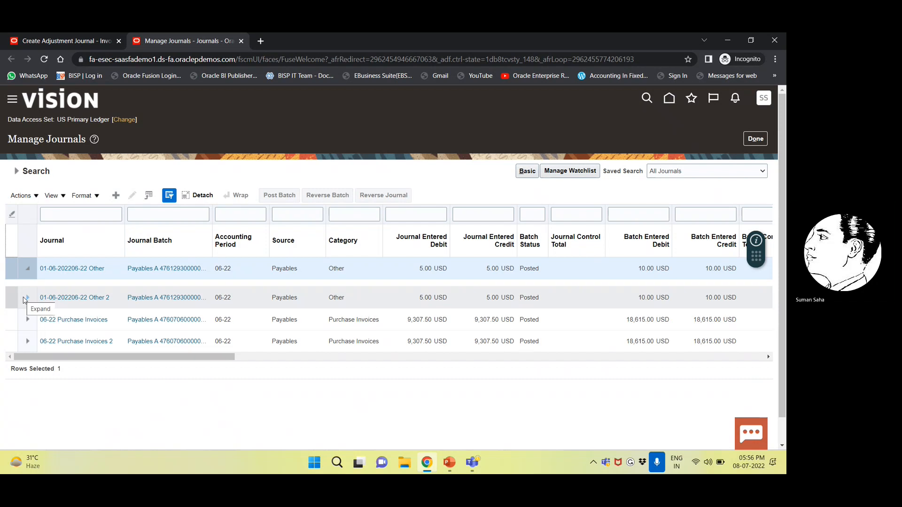
{"action": "left_click", "coordinate": [26, 299]}
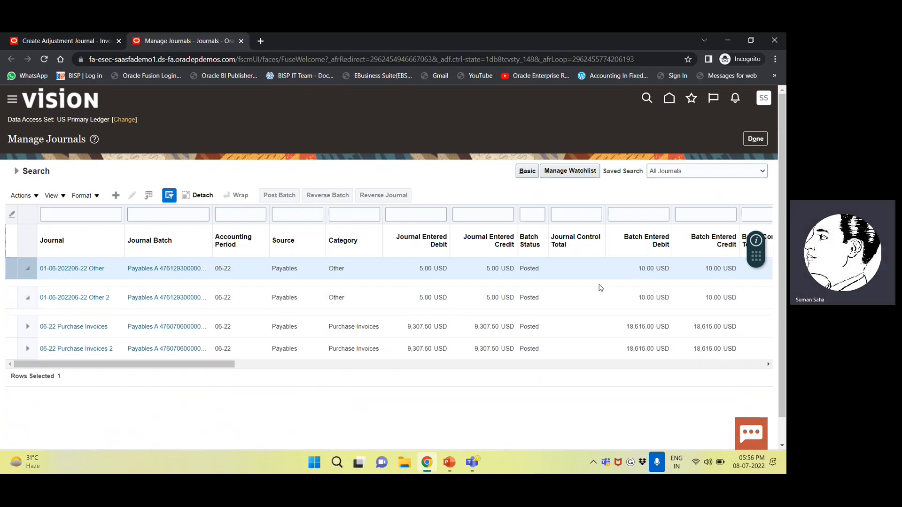
{"action": "left_click", "coordinate": [29, 294]}
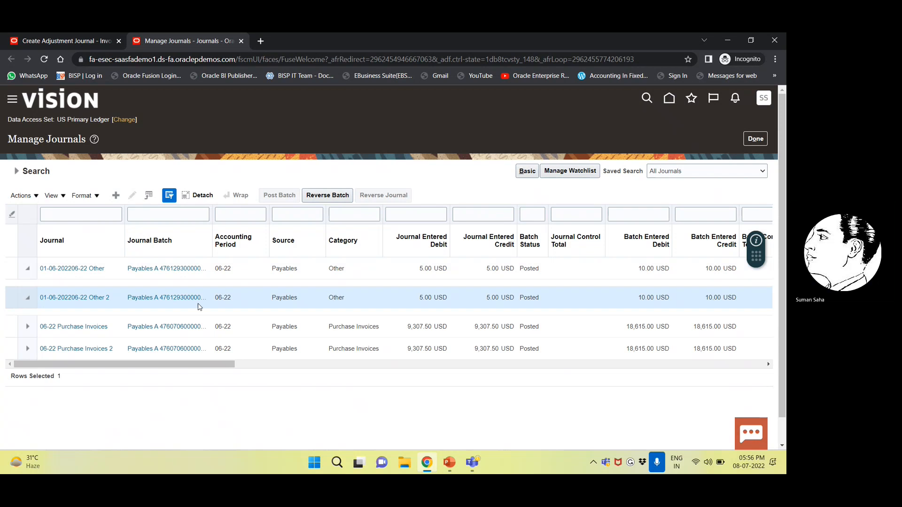
{"action": "left_click", "coordinate": [154, 300]}
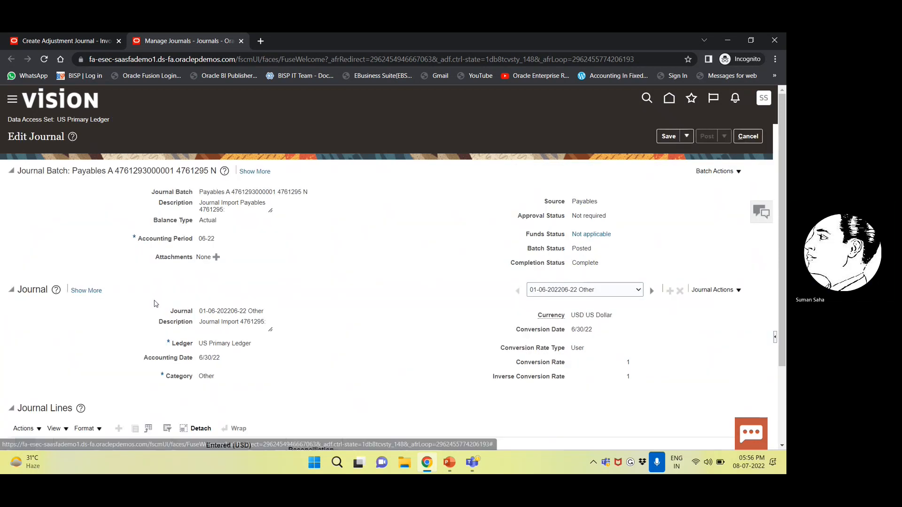
{"action": "scroll", "coordinate": [277, 261], "scroll_direction": "down", "scroll_amount": 2}
{"action": "scroll", "coordinate": [278, 261], "scroll_direction": "down", "scroll_amount": 1}
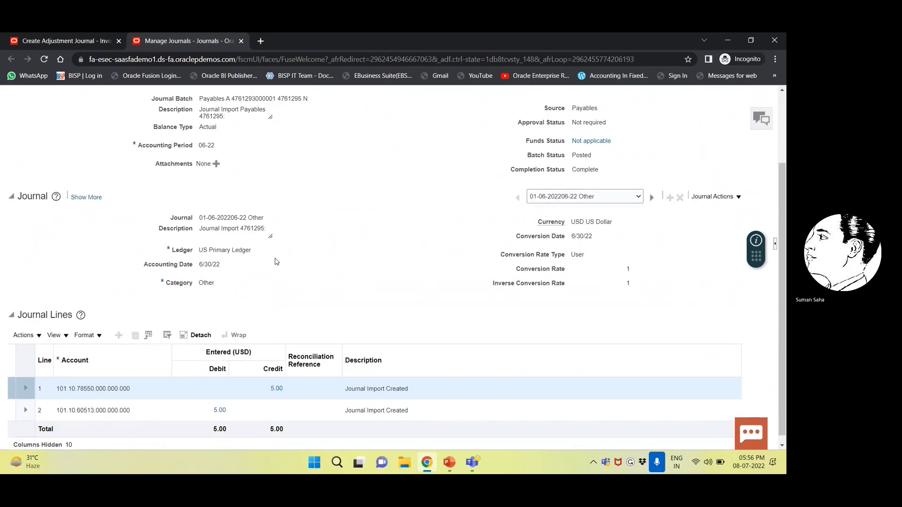
{"action": "scroll", "coordinate": [227, 219], "scroll_direction": "up", "scroll_amount": 2}
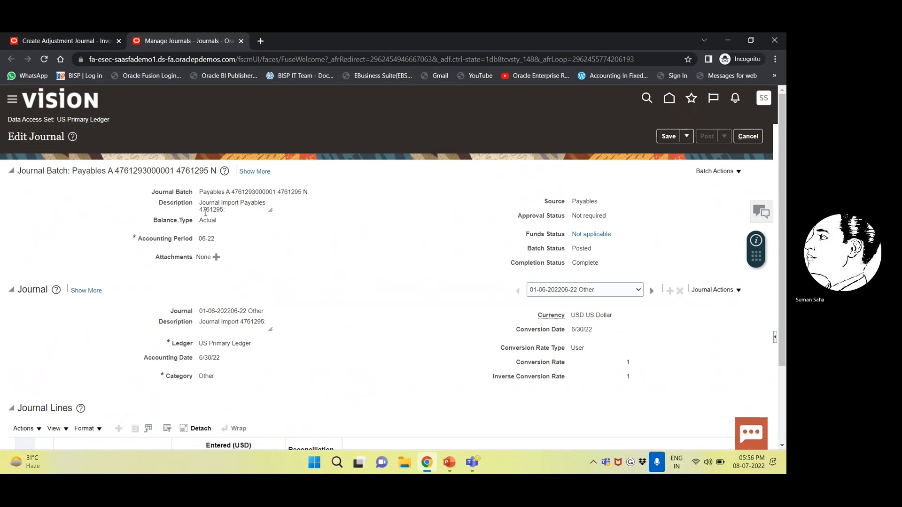
{"action": "scroll", "coordinate": [221, 313], "scroll_direction": "down", "scroll_amount": 1}
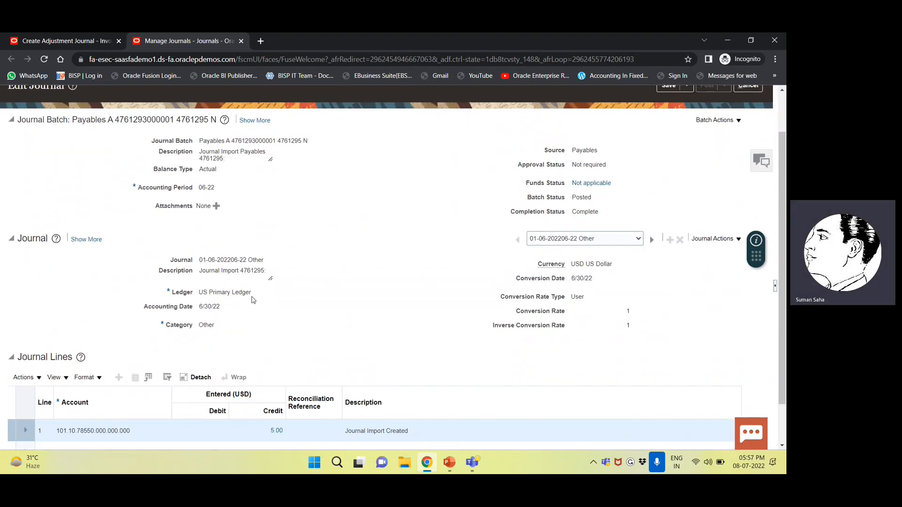
{"action": "scroll", "coordinate": [254, 300], "scroll_direction": "down", "scroll_amount": 1}
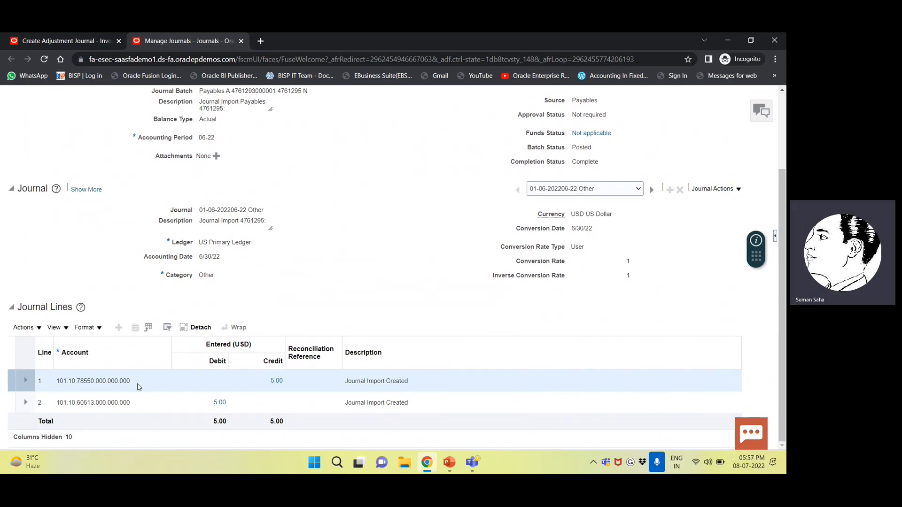
{"action": "scroll", "coordinate": [156, 231], "scroll_direction": "up", "scroll_amount": 2}
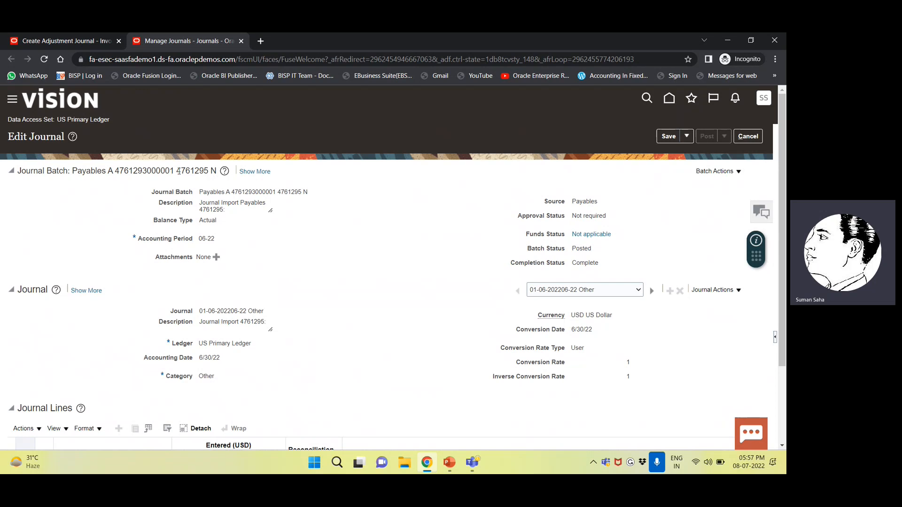
{"action": "scroll", "coordinate": [303, 224], "scroll_direction": "down", "scroll_amount": 1}
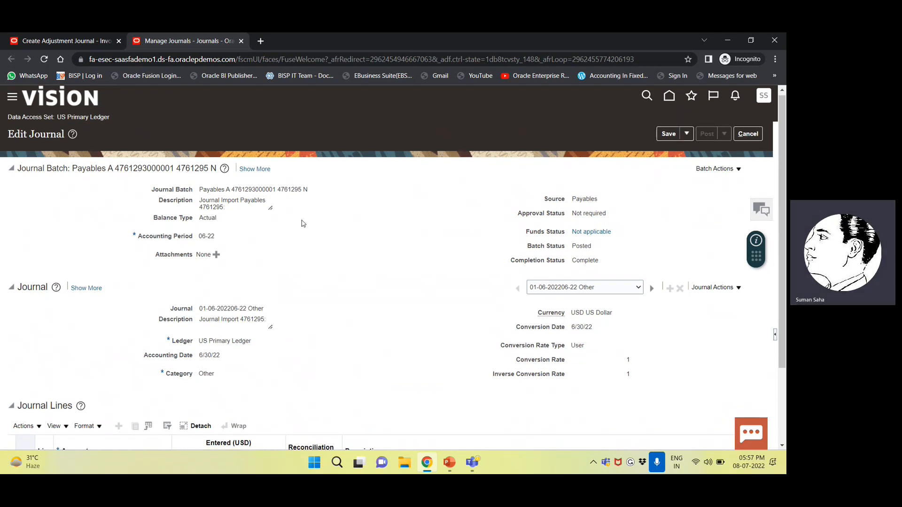
{"action": "scroll", "coordinate": [303, 224], "scroll_direction": "down", "scroll_amount": 1}
{"action": "scroll", "coordinate": [643, 185], "scroll_direction": "down", "scroll_amount": 1}
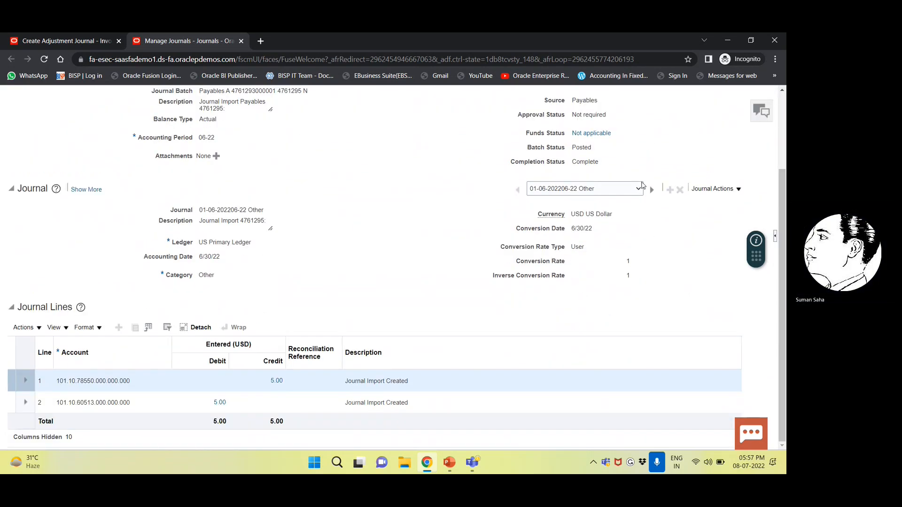
{"action": "scroll", "coordinate": [643, 185], "scroll_direction": "up", "scroll_amount": 2}
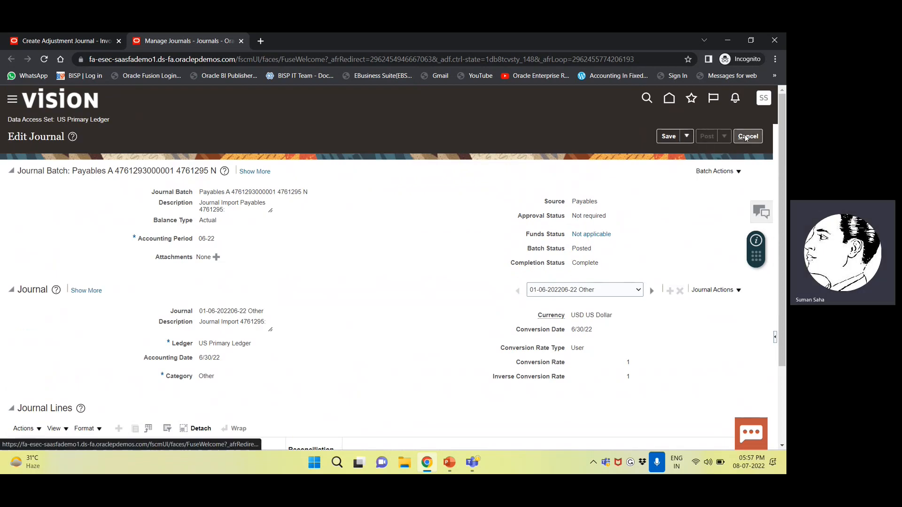
Step: Close the journal batch without changes, look over the journal list, and show the search criteria again
{"action": "left_click", "coordinate": [747, 137]}
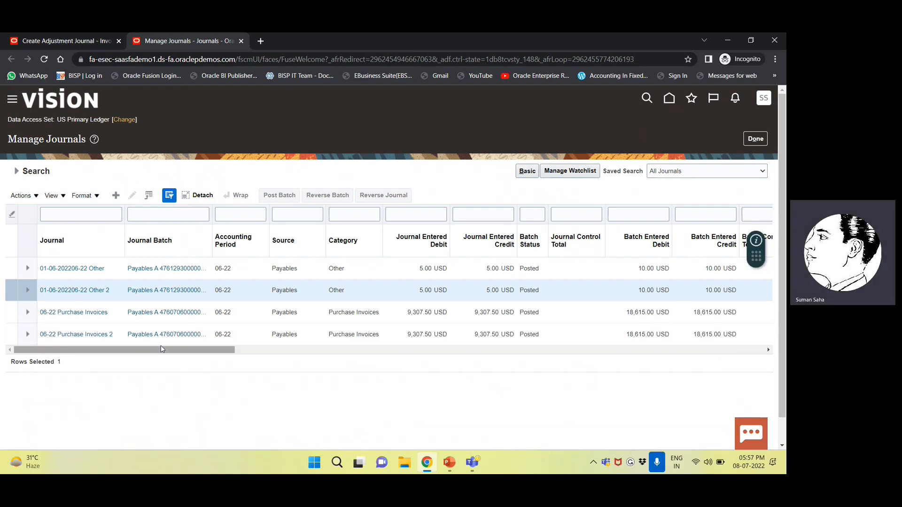
{"action": "left_click_drag", "start_coordinate": [162, 348], "coordinate": [129, 351]}
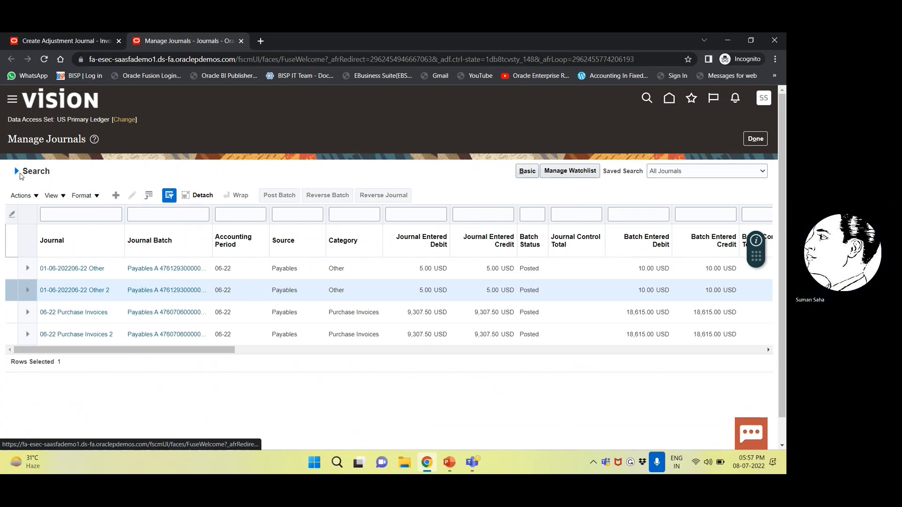
{"action": "left_click", "coordinate": [17, 172]}
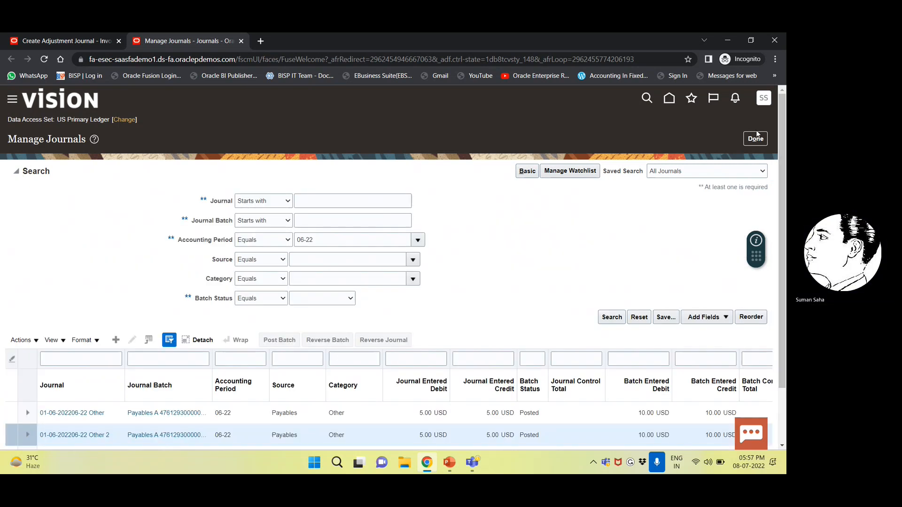
Step: Leave the journal list and open the Review Subledger Journals page
{"action": "left_click", "coordinate": [754, 138]}
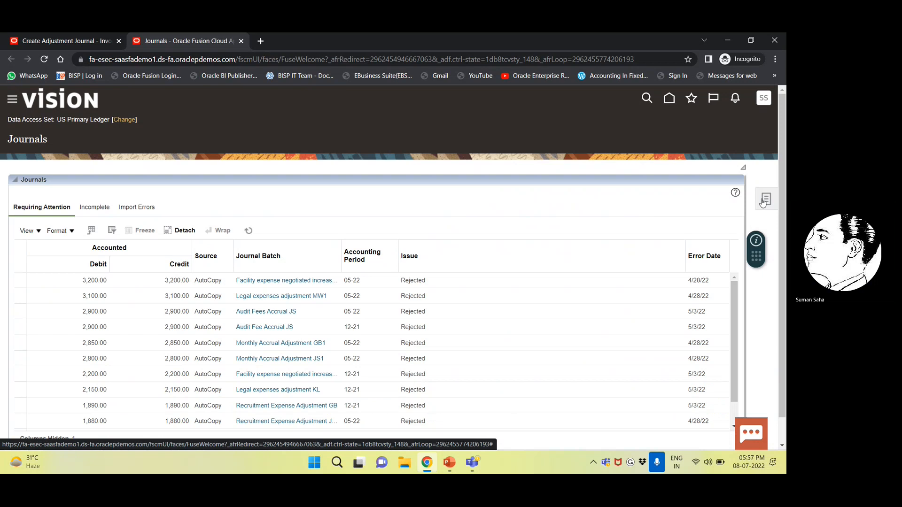
{"action": "left_click", "coordinate": [766, 199]}
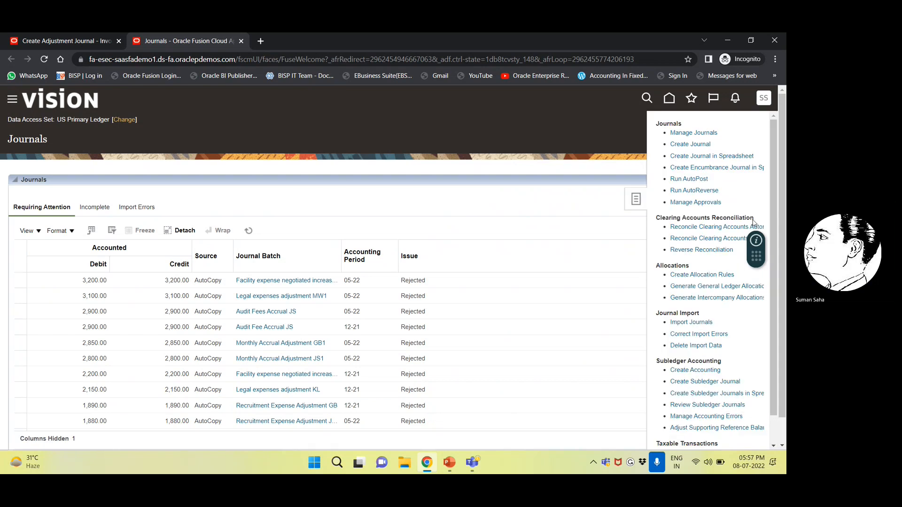
{"action": "left_click", "coordinate": [711, 405]}
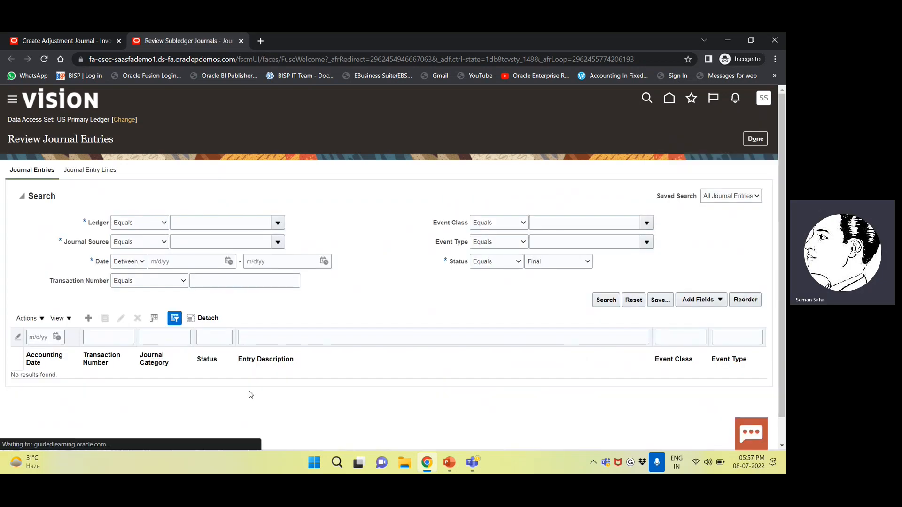
Step: Search the subledger journal entries for ledger US Primary Ledger and journal source Payables
{"action": "left_click", "coordinate": [249, 224]}
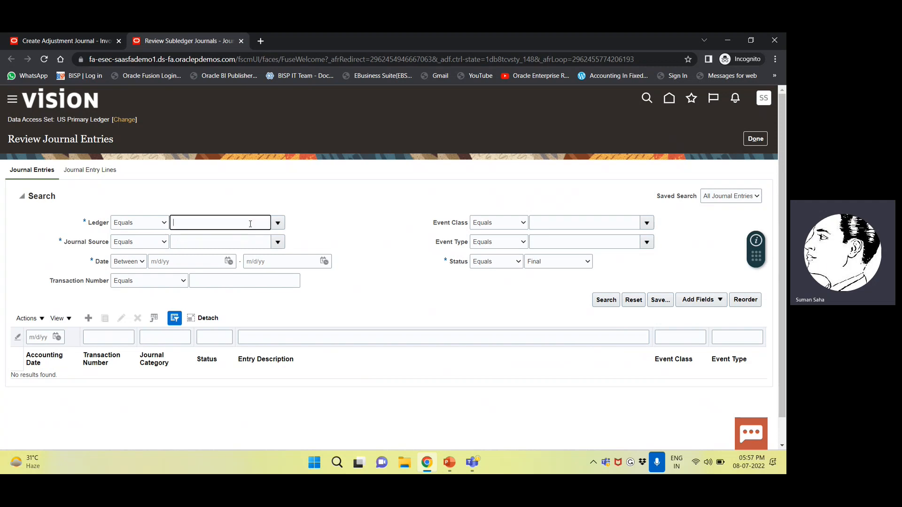
{"action": "type", "text": "A"}
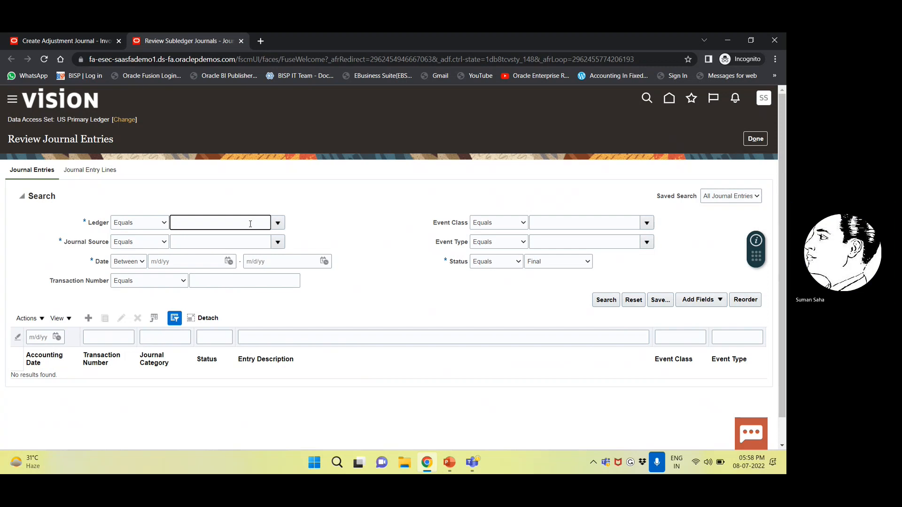
{"action": "type", "text": "US PRIMARY LEDGER"}
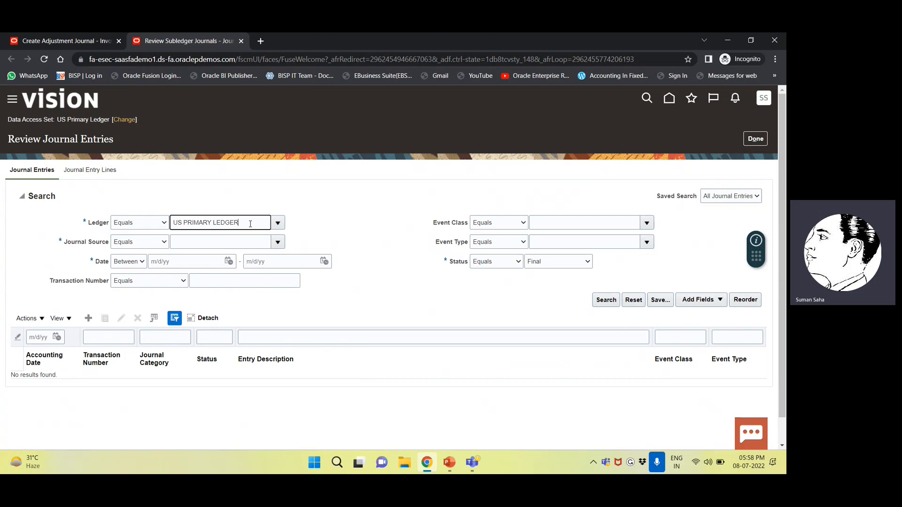
{"action": "key", "text": "Tab"}
{"action": "key", "text": "Tab"}
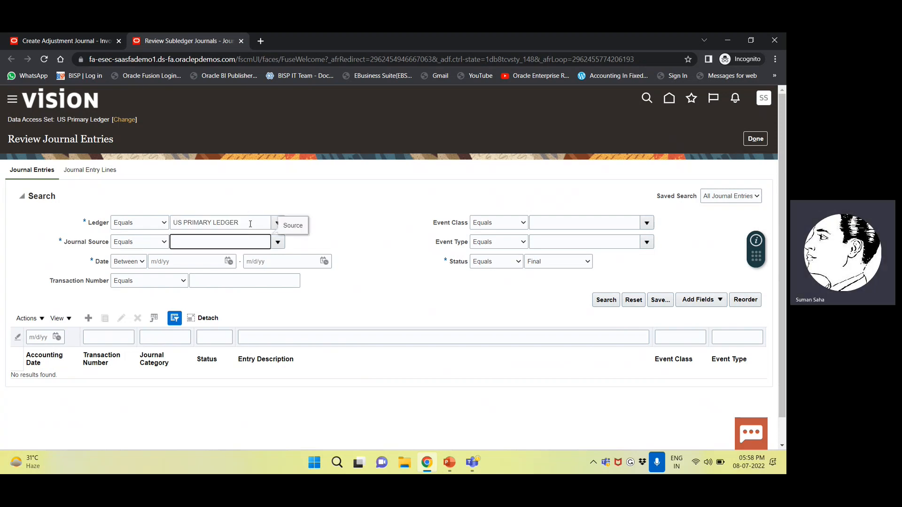
{"action": "type", "text": "PAYABLES"}
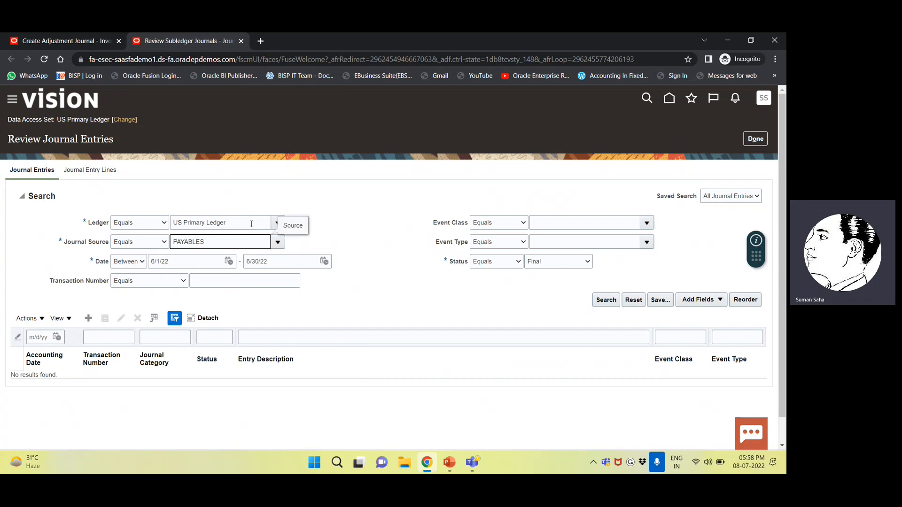
{"action": "key", "text": "Tab"}
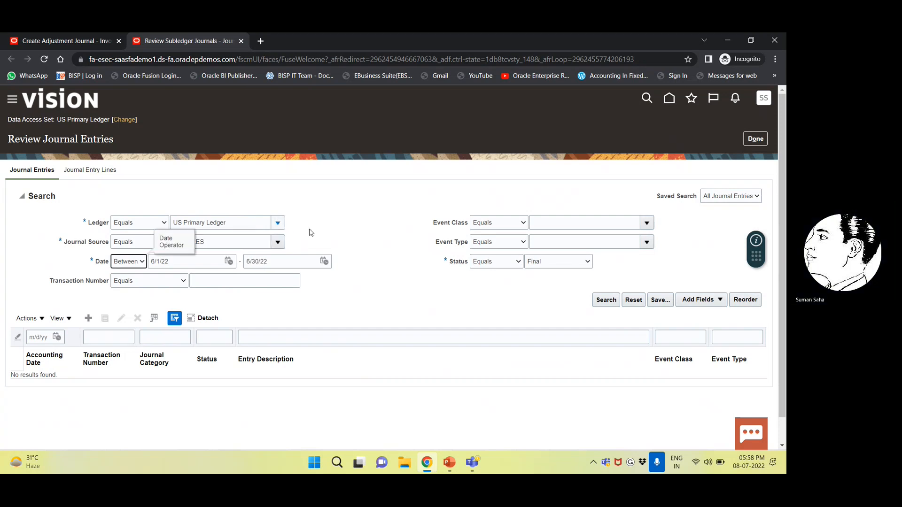
{"action": "left_click", "coordinate": [595, 299]}
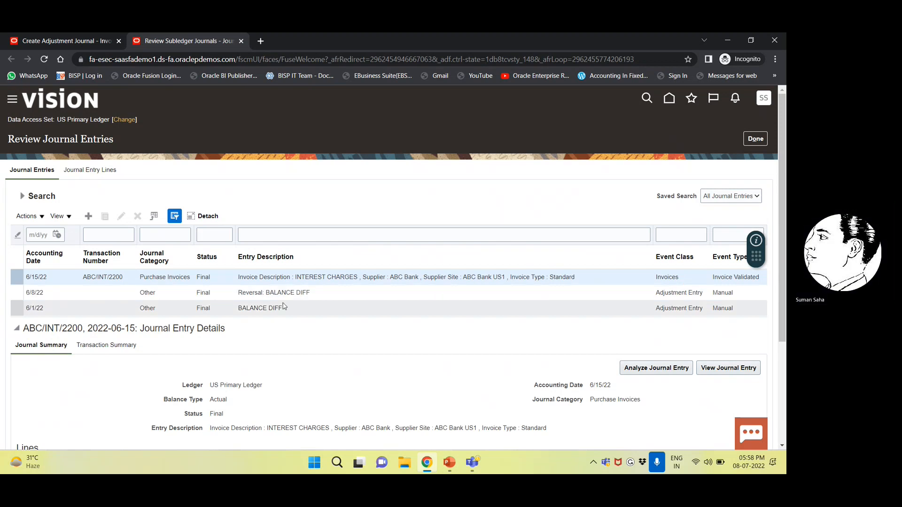
Step: Review the summary and lines of the 6/8/22 Reversal: BALANCE DIFF entry, and close the journal entries review
{"action": "left_click", "coordinate": [297, 293]}
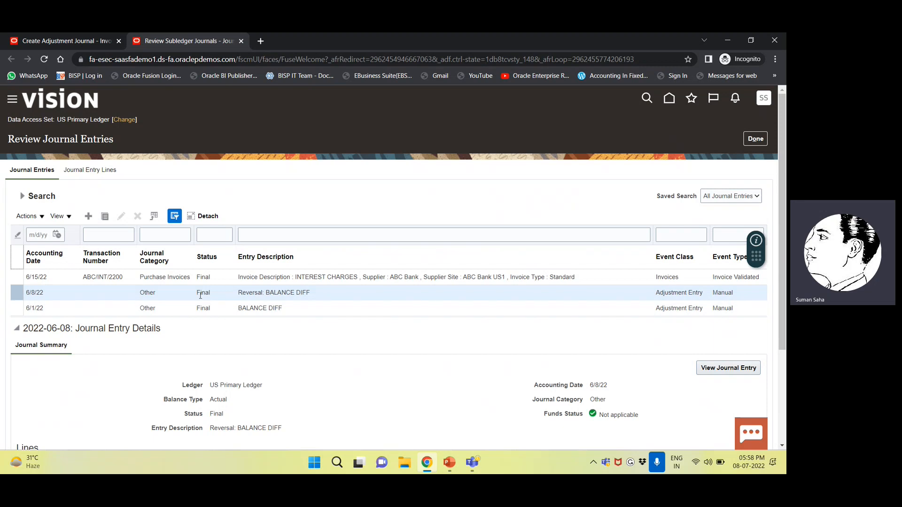
{"action": "scroll", "coordinate": [242, 304], "scroll_direction": "down", "scroll_amount": 1}
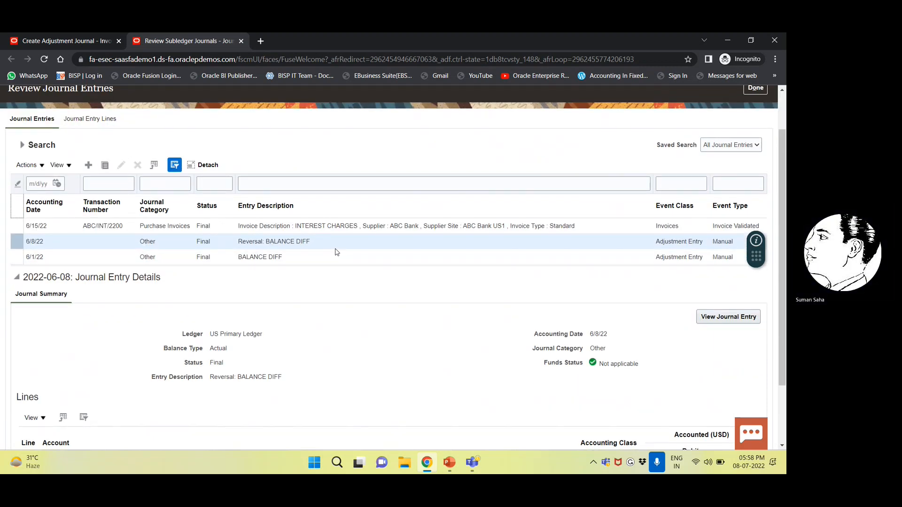
{"action": "scroll", "coordinate": [336, 254], "scroll_direction": "down", "scroll_amount": 1}
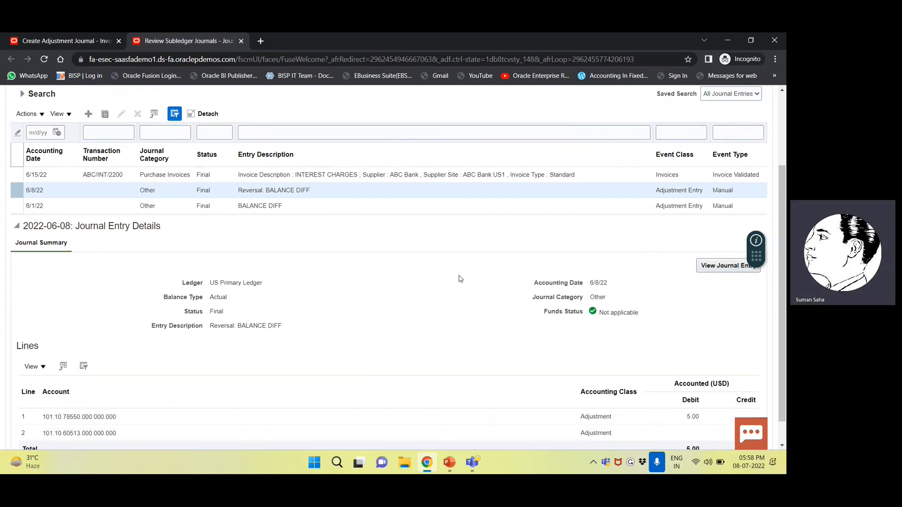
{"action": "scroll", "coordinate": [460, 279], "scroll_direction": "up", "scroll_amount": 2}
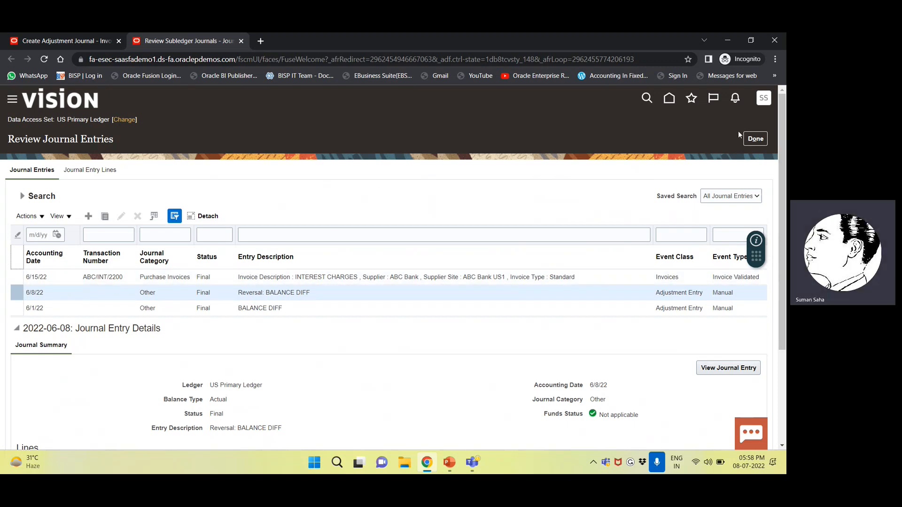
{"action": "left_click", "coordinate": [755, 139]}
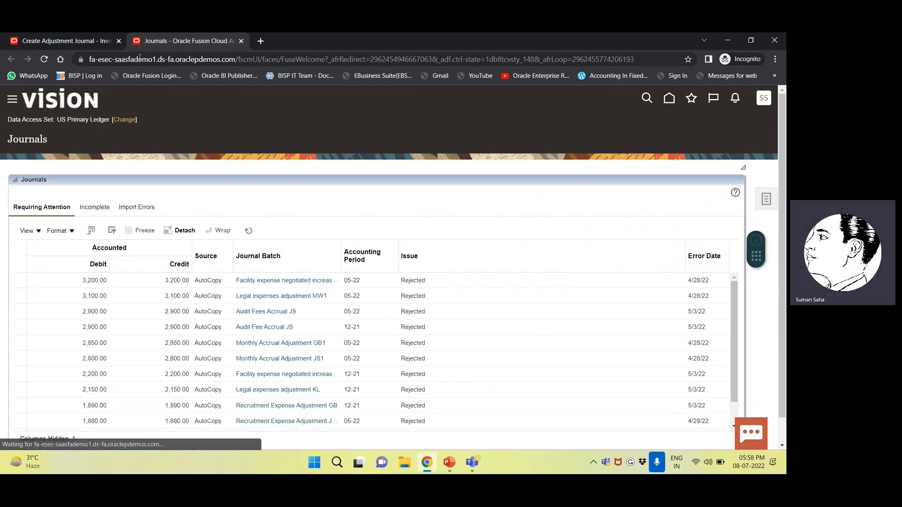
Step: Go back to the BALANCE DIFF adjustment journal, dismiss its posting confirmation and close it to return to Invoices
{"action": "left_click", "coordinate": [99, 41]}
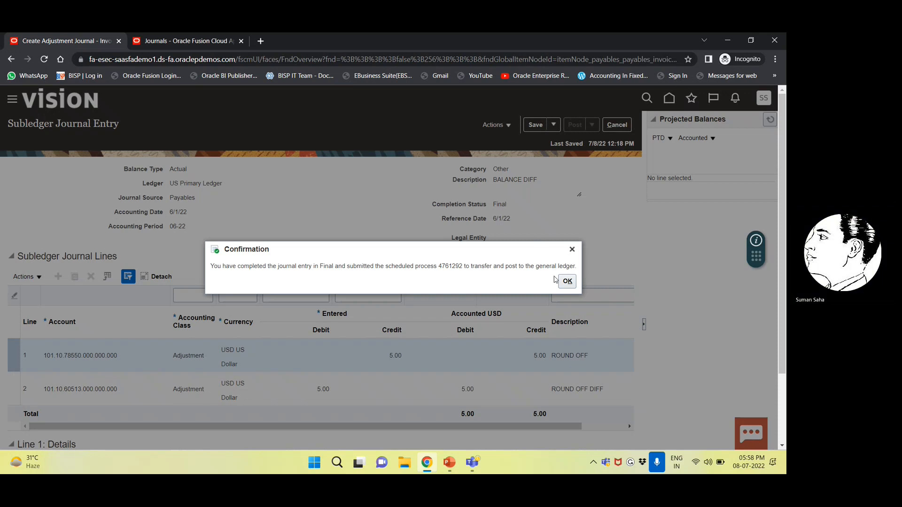
{"action": "left_click", "coordinate": [566, 281]}
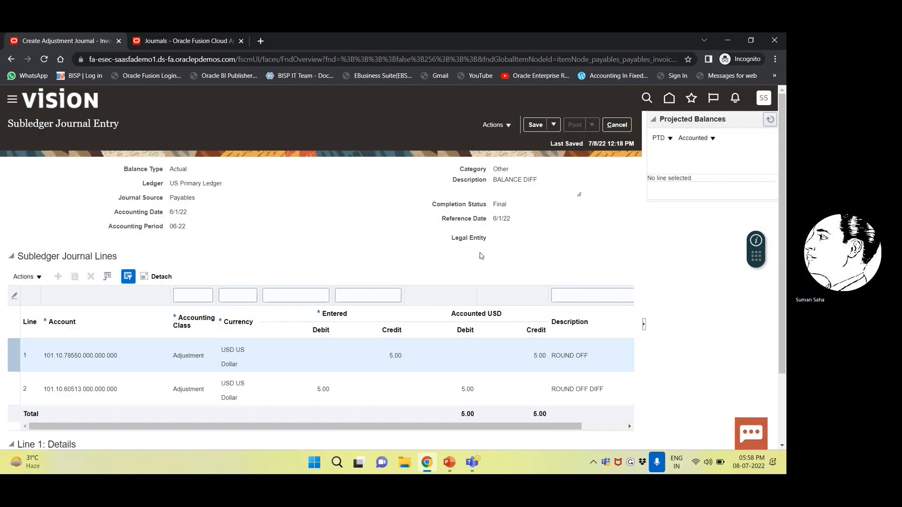
{"action": "left_click", "coordinate": [615, 125]}
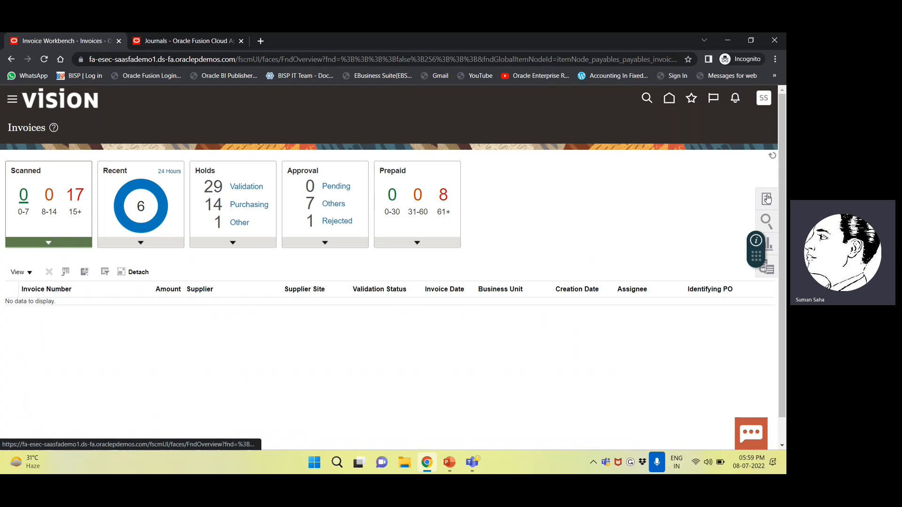
Step: Start a new invoice for US1 Business Unit with supplier ABC Bank, using supplier site ABC Bank US1
{"action": "left_click", "coordinate": [766, 199]}
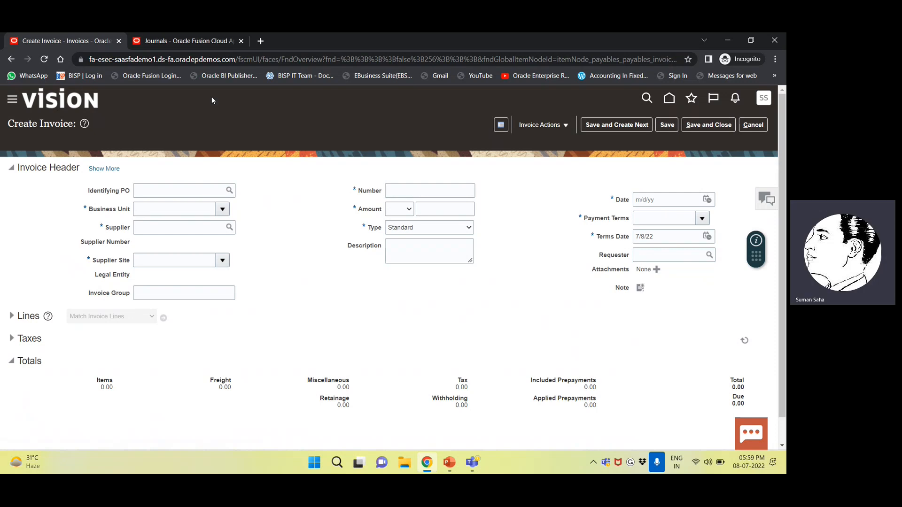
{"action": "left_click", "coordinate": [145, 209]}
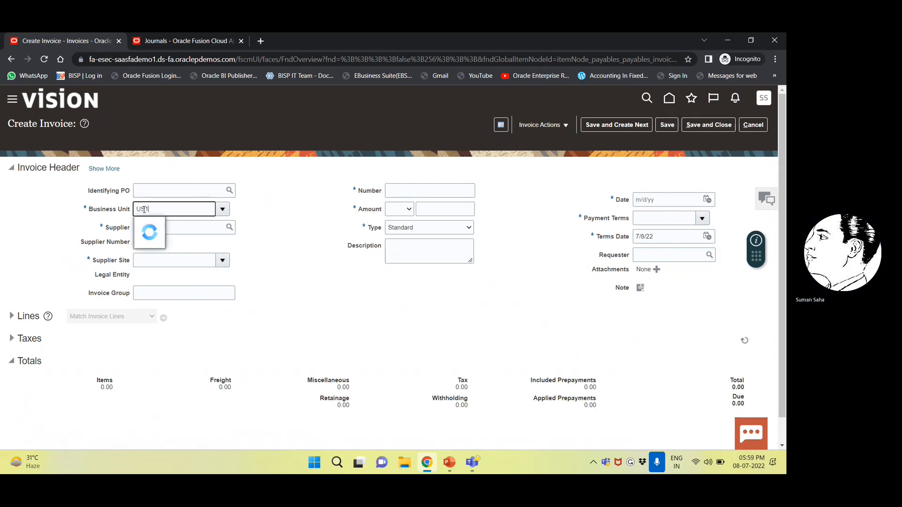
{"action": "left_click", "coordinate": [148, 224]}
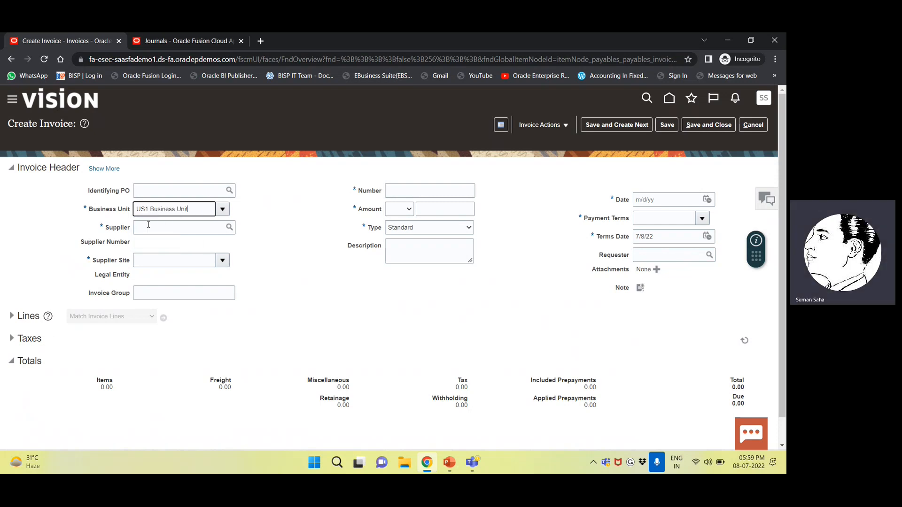
{"action": "left_click", "coordinate": [148, 224]}
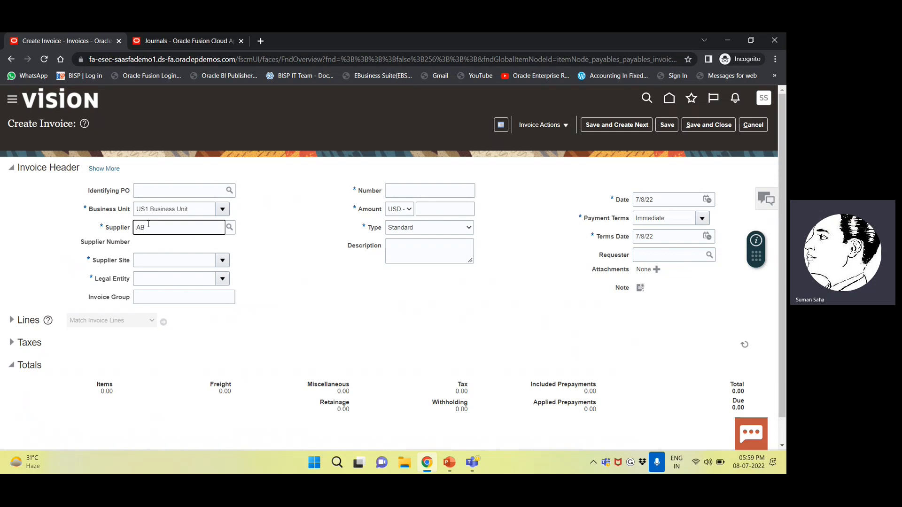
{"action": "type", "text": "ABC"}
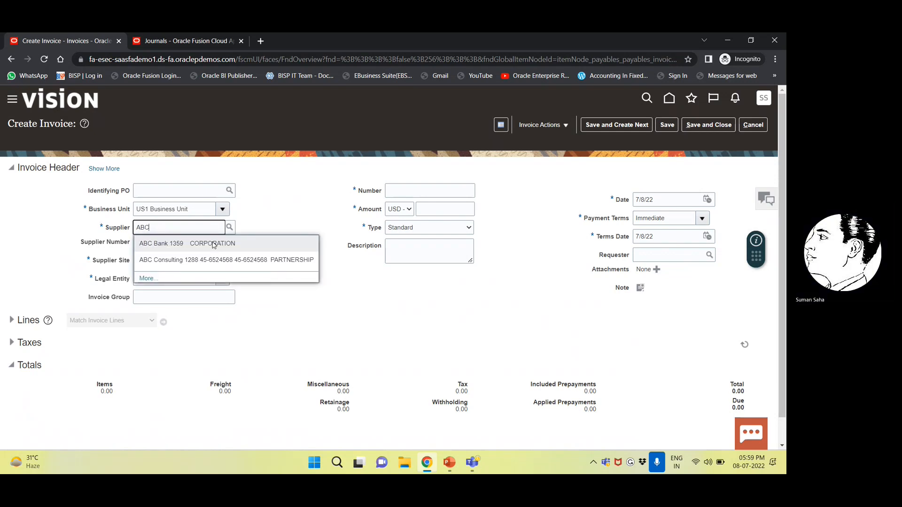
{"action": "left_click", "coordinate": [213, 244]}
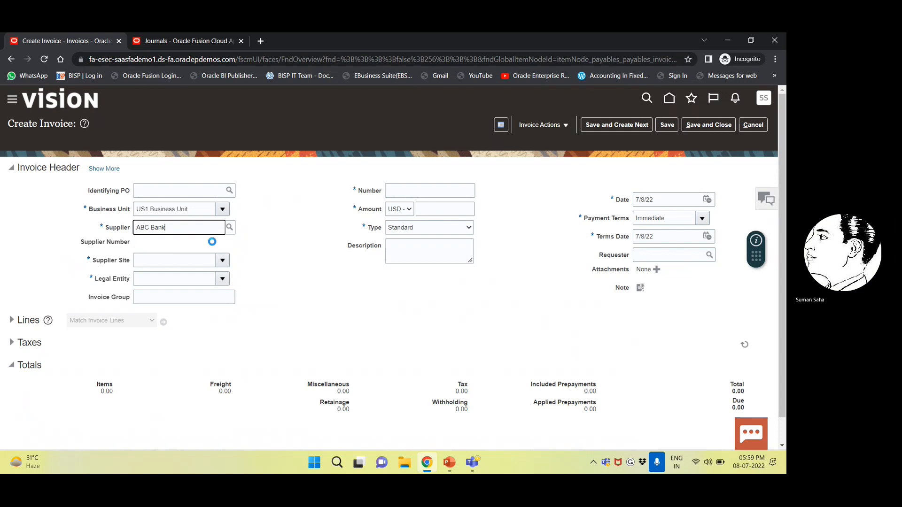
{"action": "left_click", "coordinate": [174, 256]}
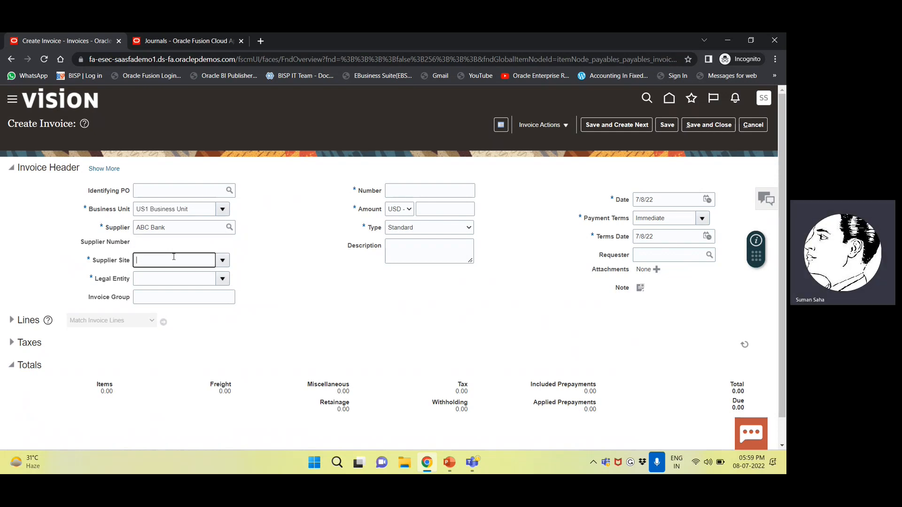
{"action": "left_click", "coordinate": [405, 191]}
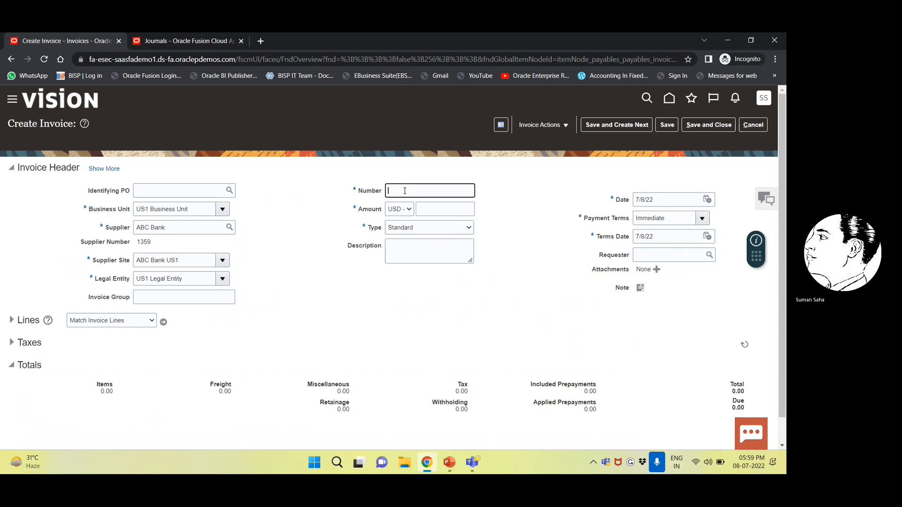
Step: Set the invoice date to 6/20/22 and choose Immediate as the payment terms
{"action": "left_click", "coordinate": [707, 199]}
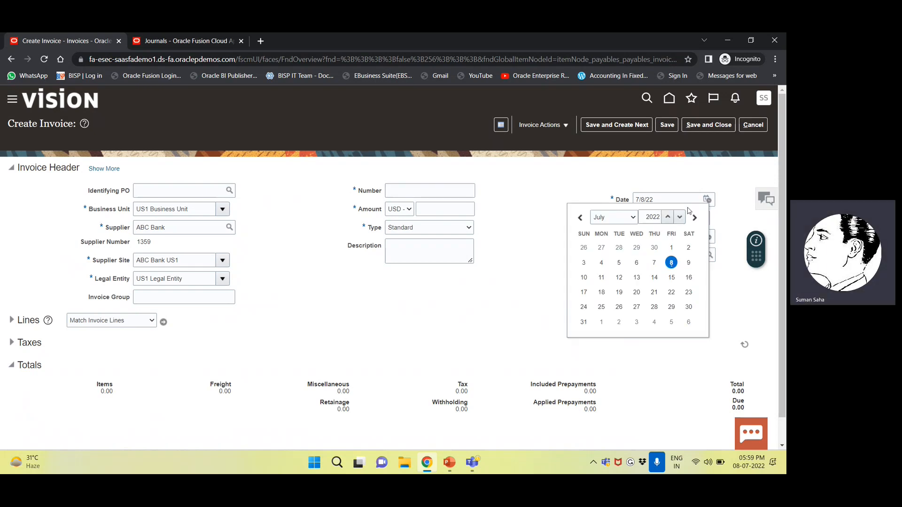
{"action": "left_click", "coordinate": [612, 217]}
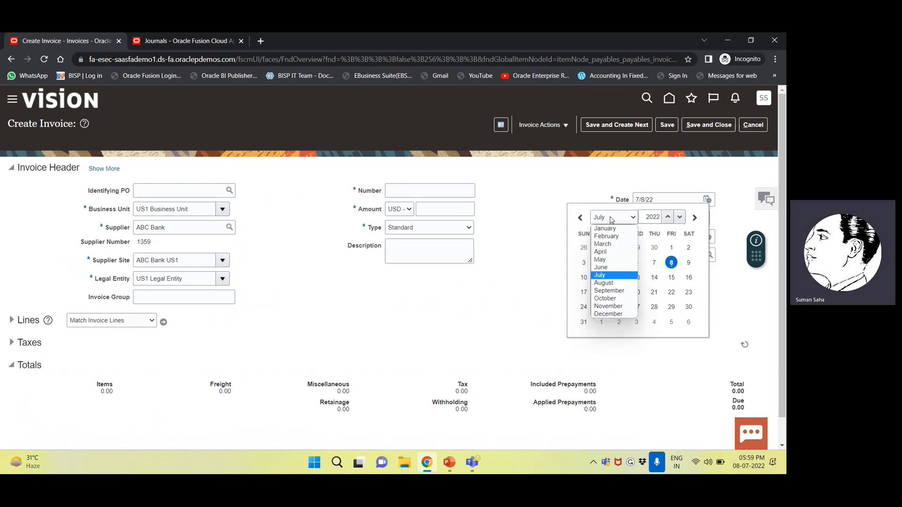
{"action": "left_click", "coordinate": [603, 267]}
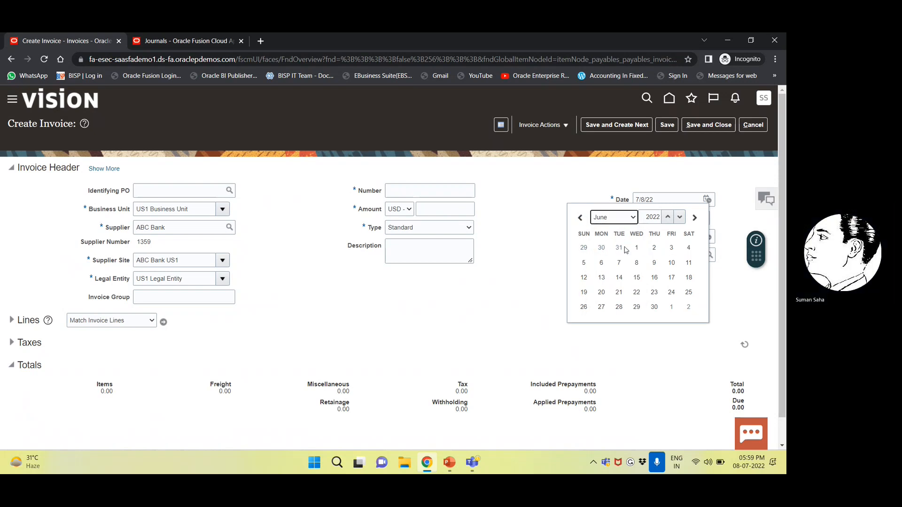
{"action": "left_click", "coordinate": [601, 292]}
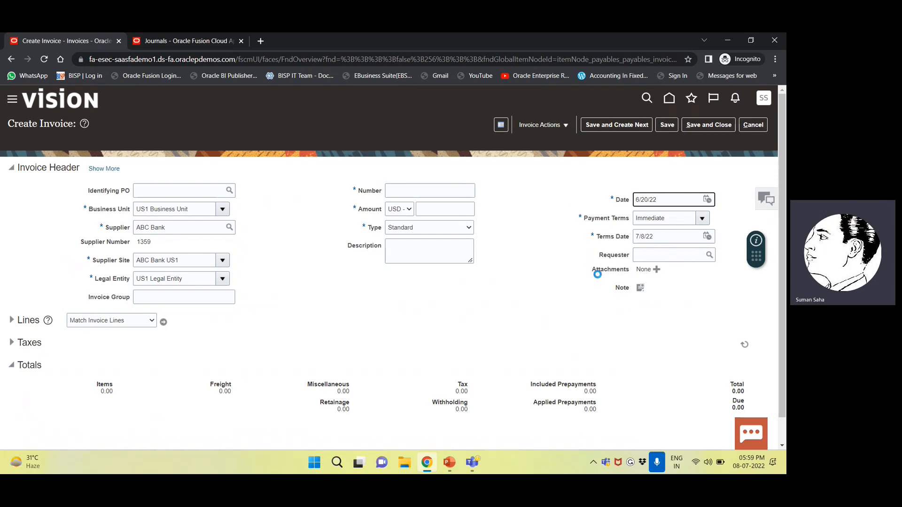
{"action": "left_click", "coordinate": [664, 231]}
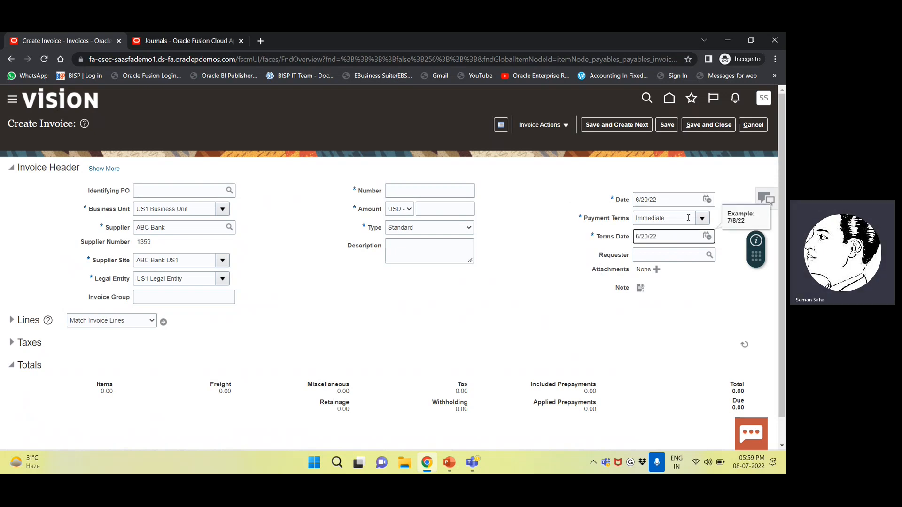
{"action": "left_click", "coordinate": [679, 221]}
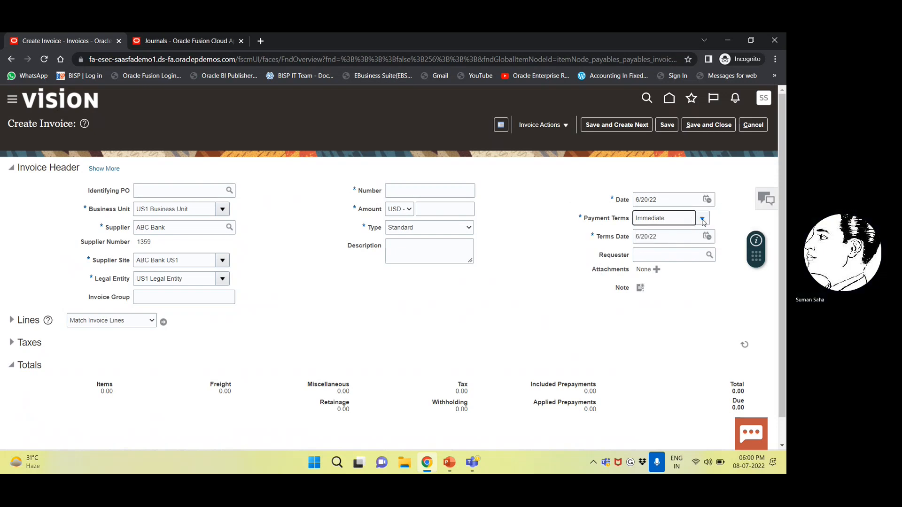
{"action": "left_click", "coordinate": [703, 220]}
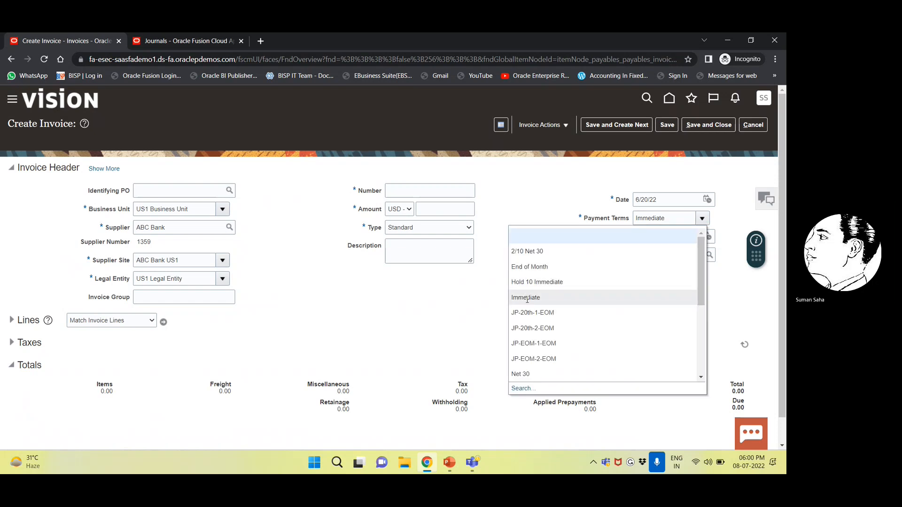
{"action": "left_click", "coordinate": [527, 298]}
Step: Enter BANK/INT/2022/1222 as the number of the new ABC Bank invoice
{"action": "left_click", "coordinate": [425, 193]}
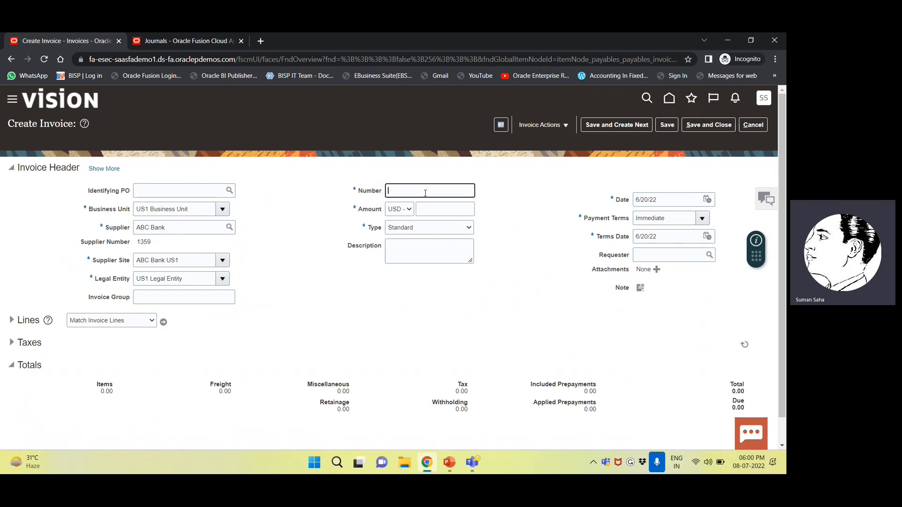
{"action": "type", "text": "BAN"}
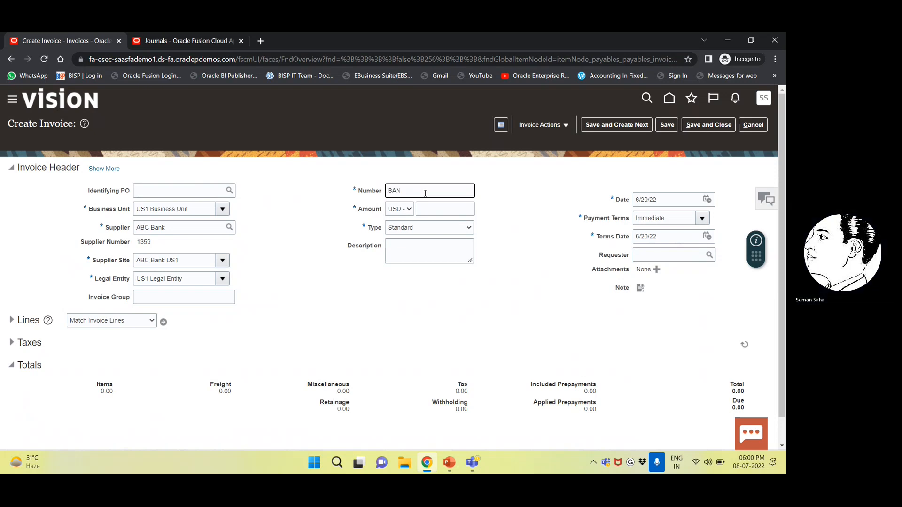
{"action": "type", "text": "K/INTERE"}
{"action": "type", "text": "T"}
{"action": "key", "text": "BackSpace"}
{"action": "key", "text": "BackSpace"}
{"action": "key", "text": "Tab"}
{"action": "key", "text": "Tab"}
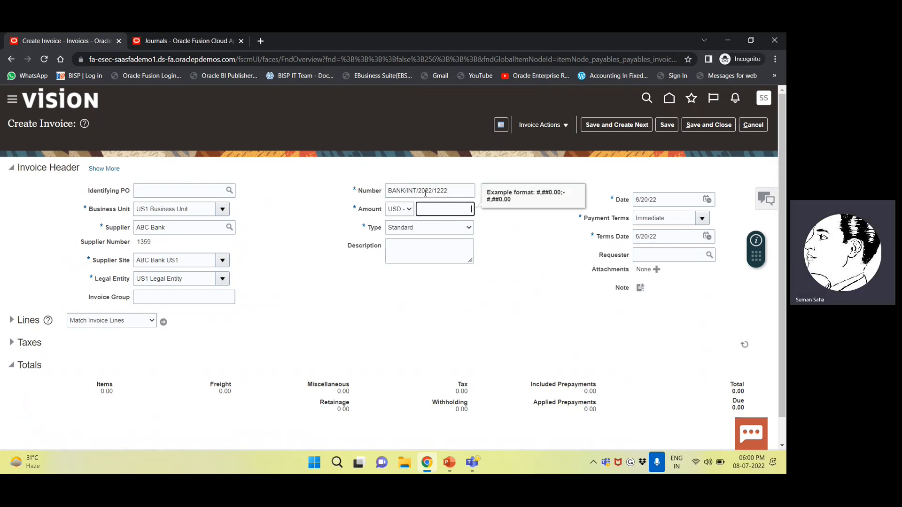
Step: Set the invoice amount to 850.00 USD and the description to INTEREST
{"action": "key", "text": "Tab"}
{"action": "key", "text": "Tab"}
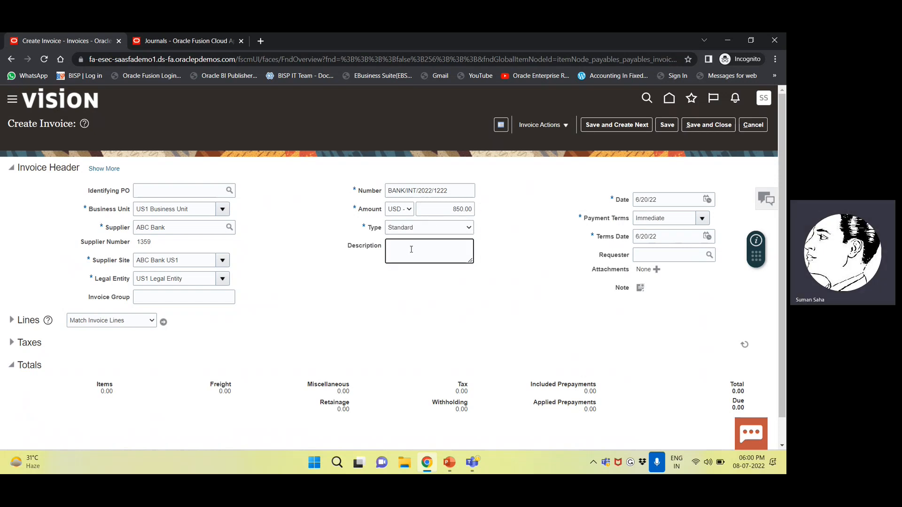
{"action": "type", "text": "INTEREST"}
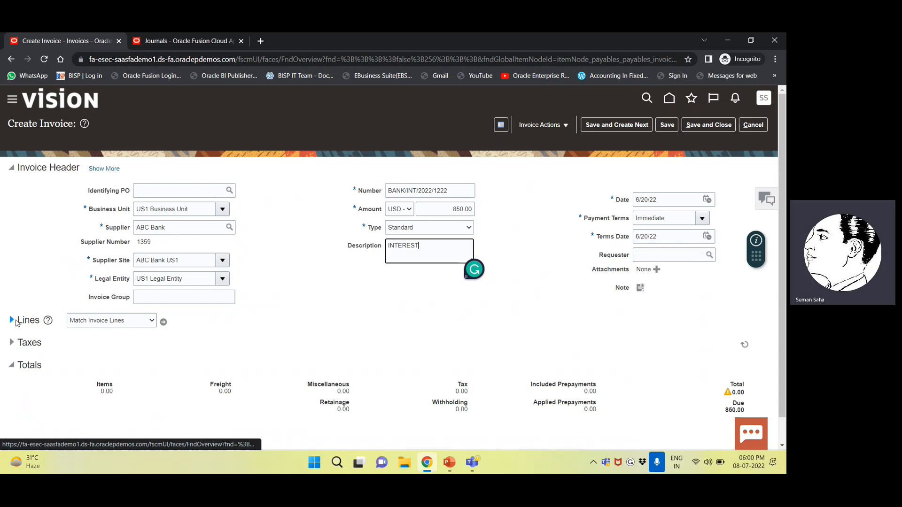
Step: Expand the invoice lines and enter an amount of 850 on item line 1
{"action": "left_click", "coordinate": [15, 322]}
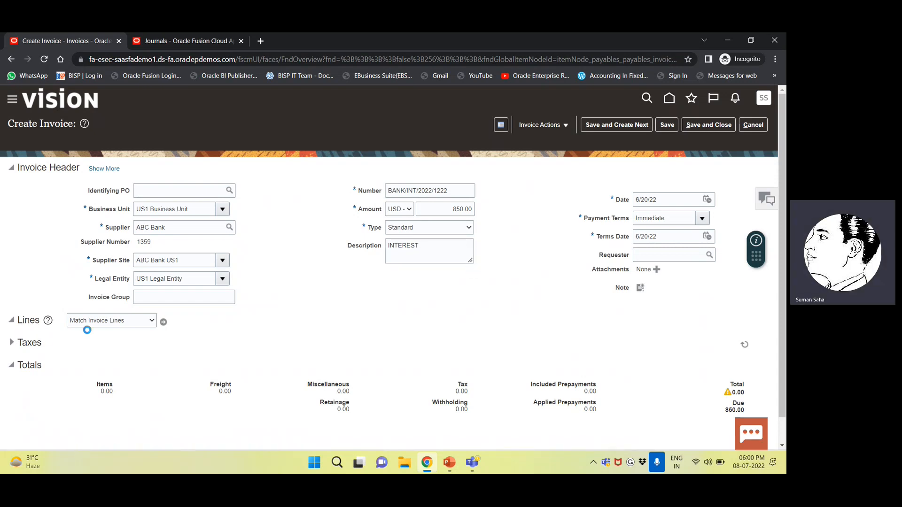
{"action": "left_click", "coordinate": [151, 414]}
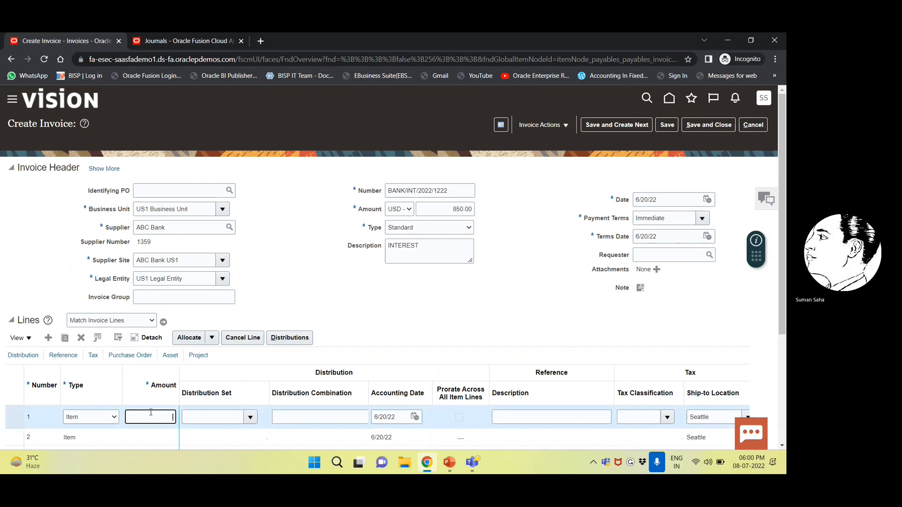
{"action": "type", "text": "850"}
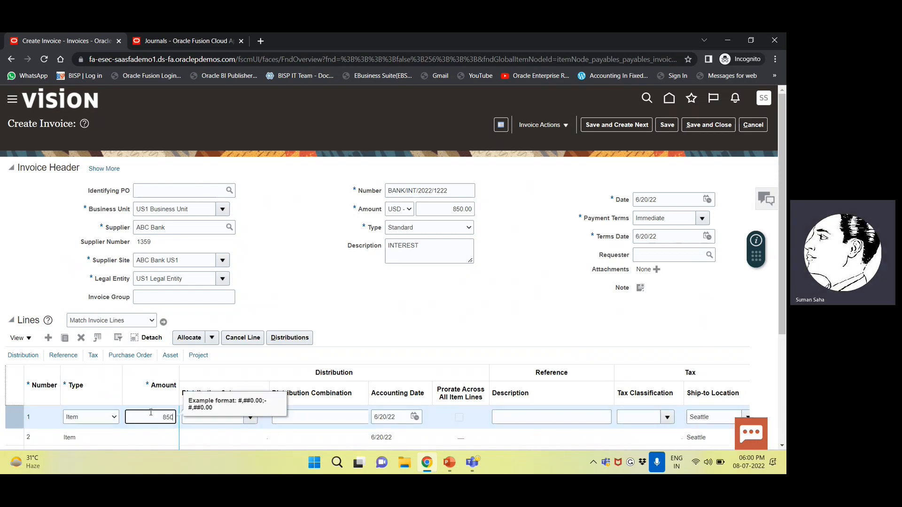
{"action": "key", "text": "Tab"}
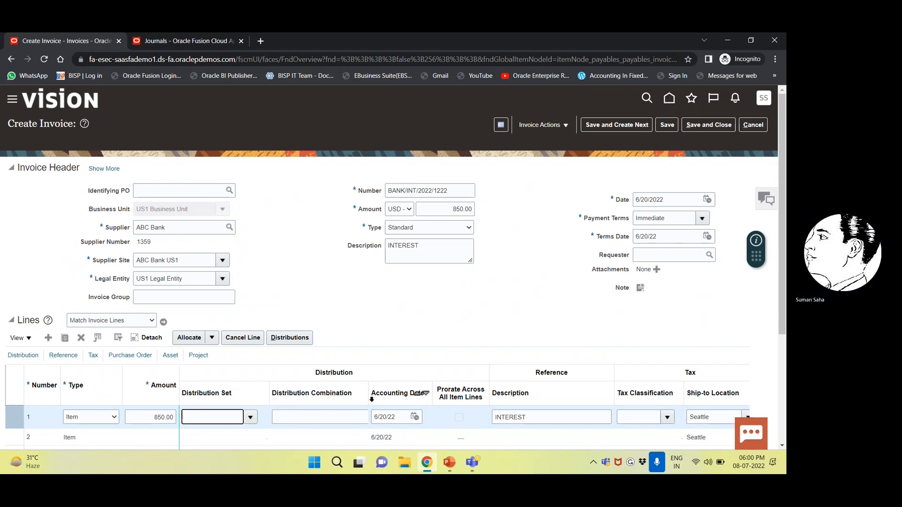
Step: Widen the Distribution Combination column and open the segment selection for line 1
{"action": "left_click_drag", "start_coordinate": [370, 397], "coordinate": [391, 398]}
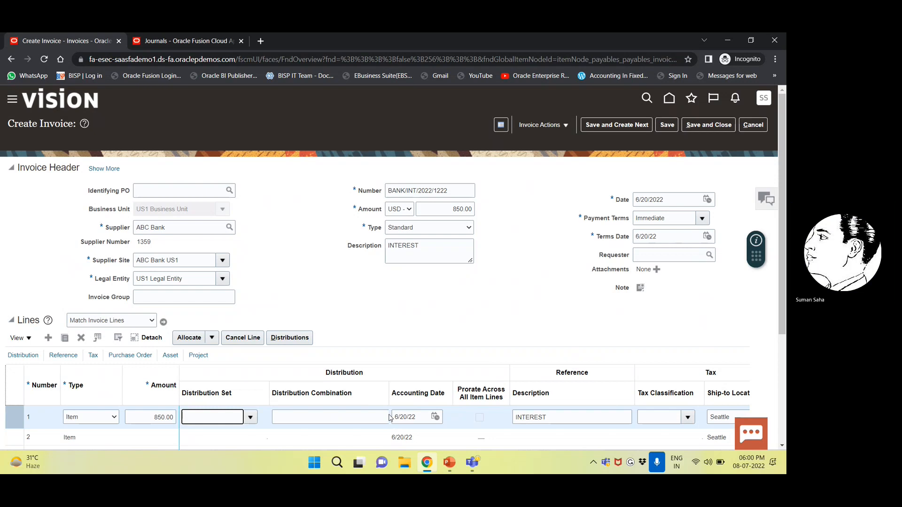
{"action": "left_click_drag", "start_coordinate": [388, 394], "coordinate": [410, 388]}
{"action": "left_click", "coordinate": [393, 416]}
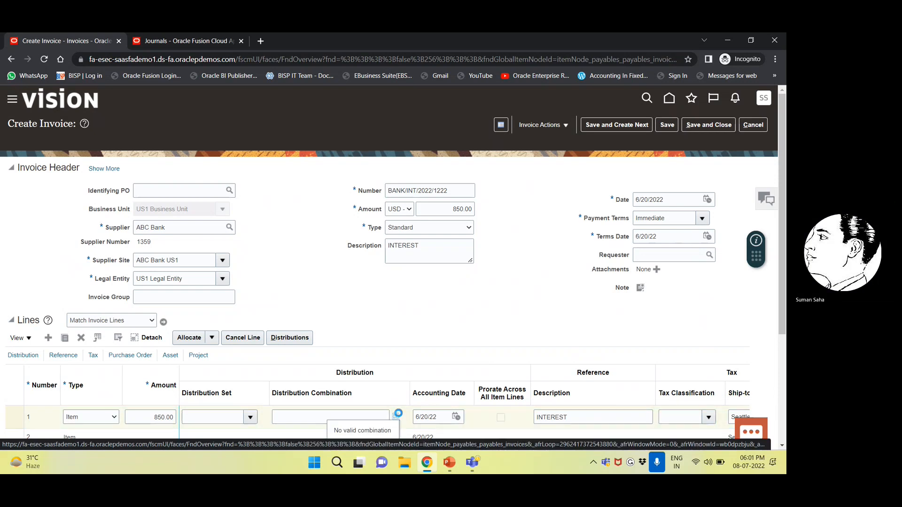
{"action": "left_click", "coordinate": [397, 414]}
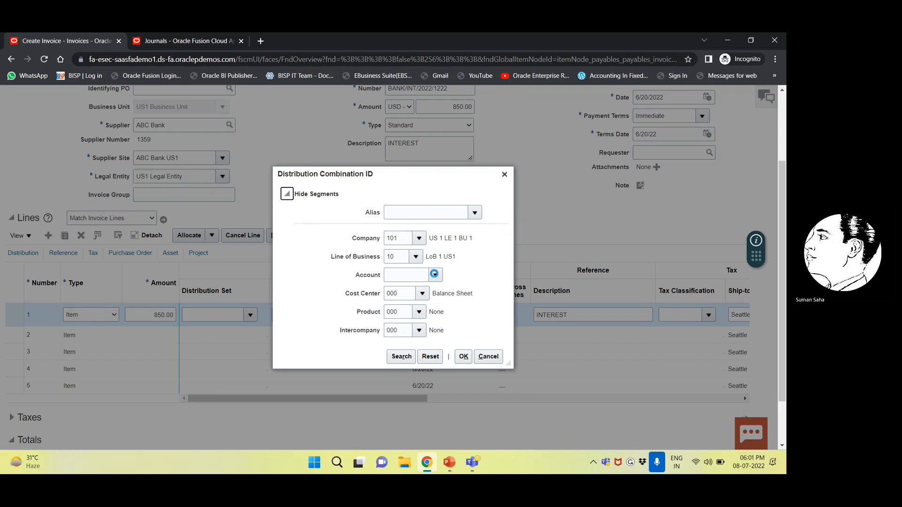
Step: Search the Account segment values for descriptions matching %INTEREST%, with matching set to Any
{"action": "left_click", "coordinate": [436, 277]}
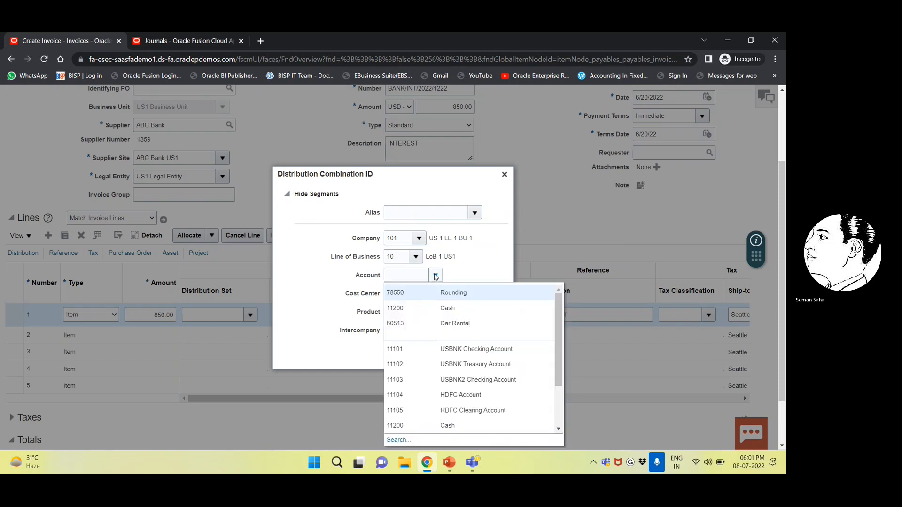
{"action": "left_click", "coordinate": [397, 440]}
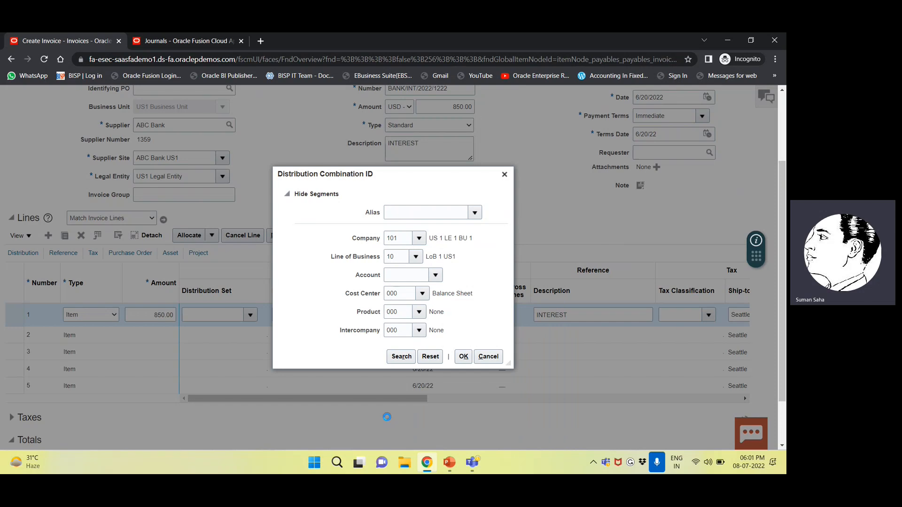
{"action": "left_click", "coordinate": [372, 269]}
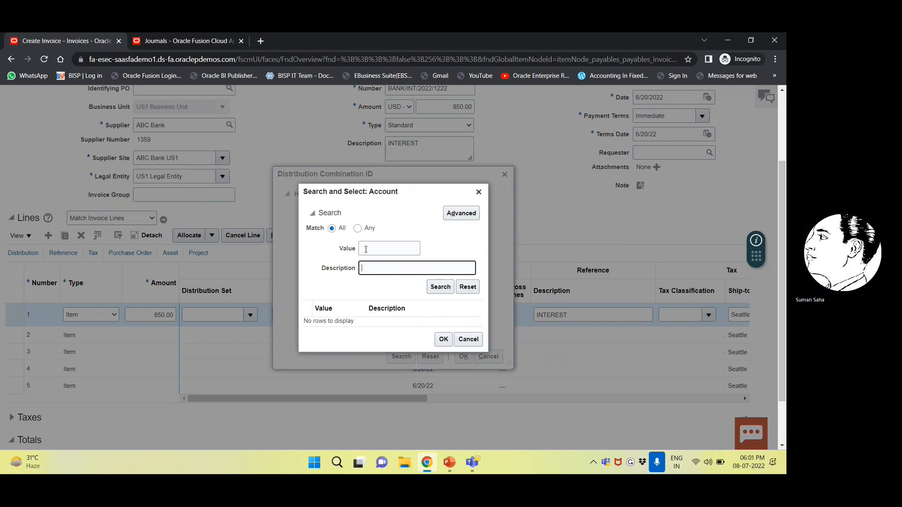
{"action": "left_click", "coordinate": [358, 229]}
{"action": "left_click", "coordinate": [373, 266]}
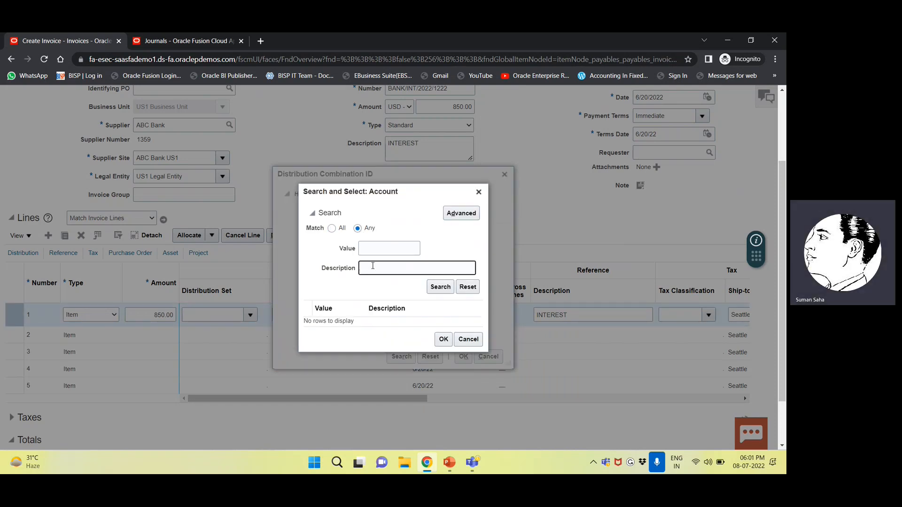
{"action": "type", "text": "%INTERES"}
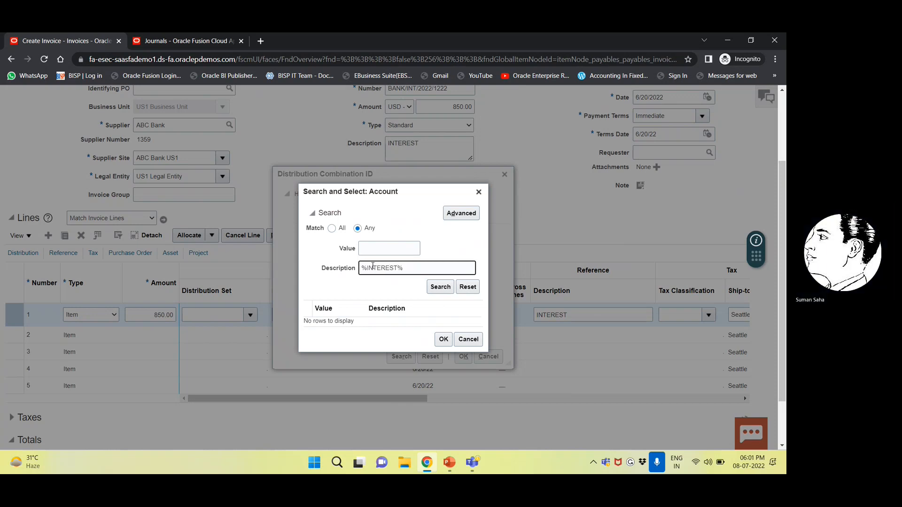
{"action": "type", "text": "T%"}
{"action": "left_click", "coordinate": [440, 287]}
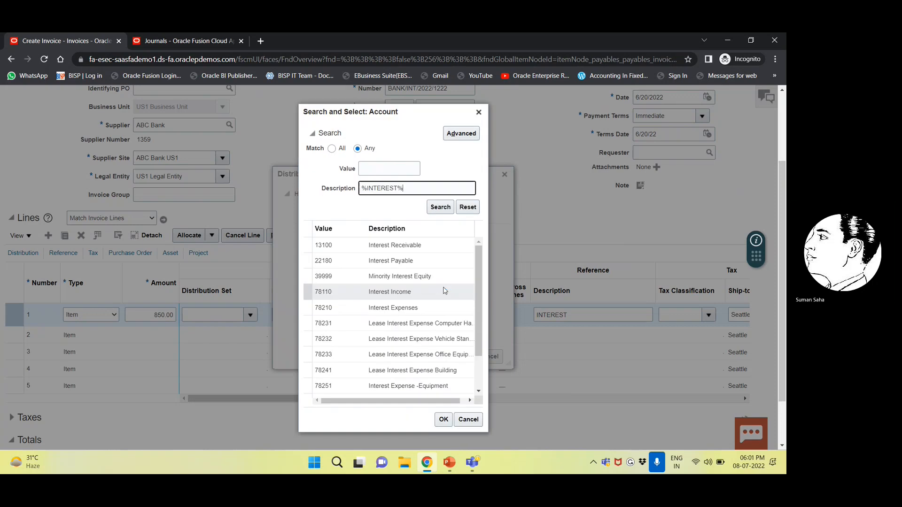
Step: Choose account 78210 Interest Expenses and apply the distribution combination 101.10.78210.000.000.000 to line 1
{"action": "left_click", "coordinate": [371, 305]}
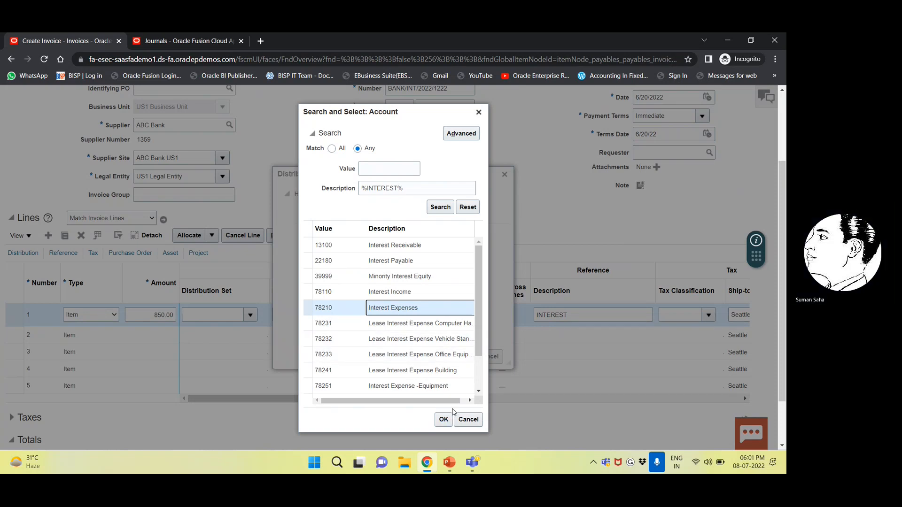
{"action": "scroll", "coordinate": [451, 363], "scroll_direction": "down", "scroll_amount": 5}
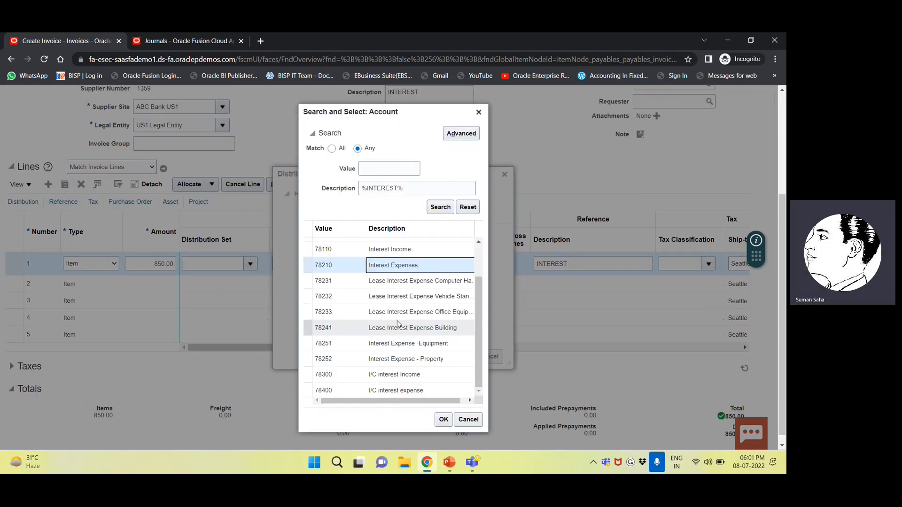
{"action": "left_click", "coordinate": [410, 342]}
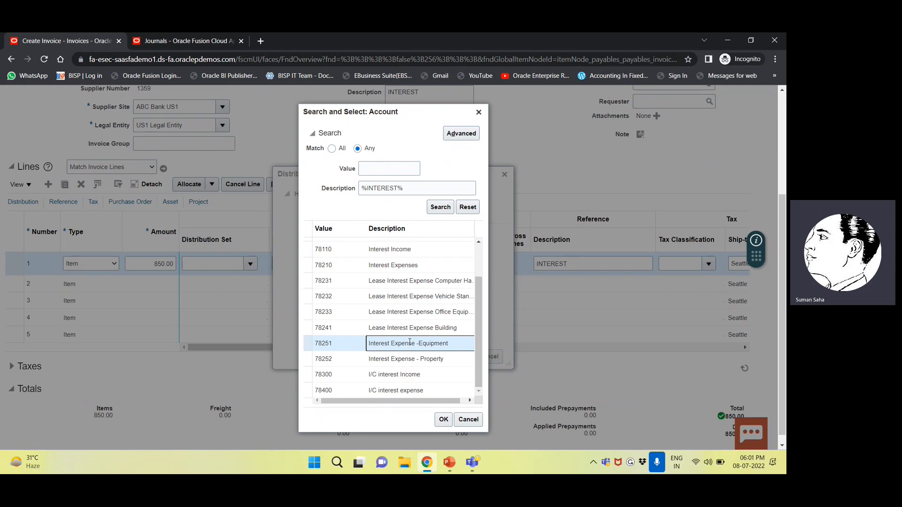
{"action": "left_click", "coordinate": [385, 265]}
{"action": "left_click", "coordinate": [442, 420]}
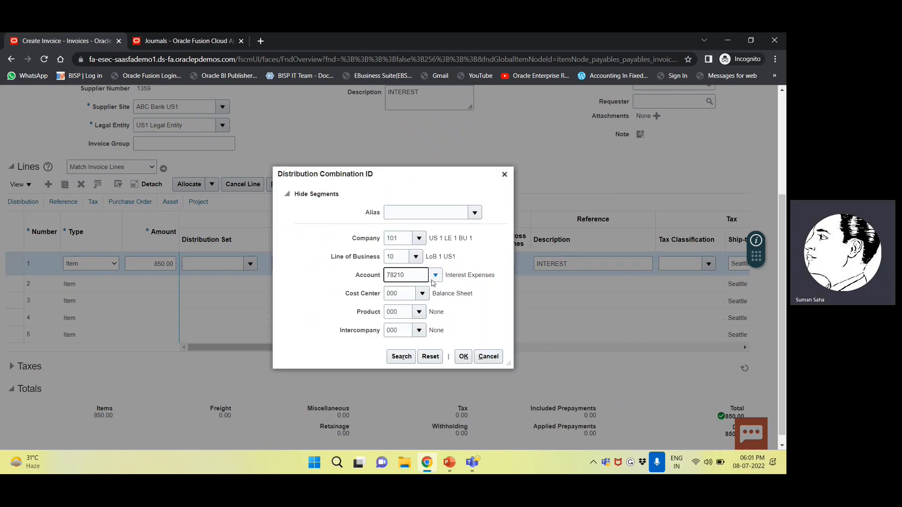
{"action": "left_click", "coordinate": [464, 357]}
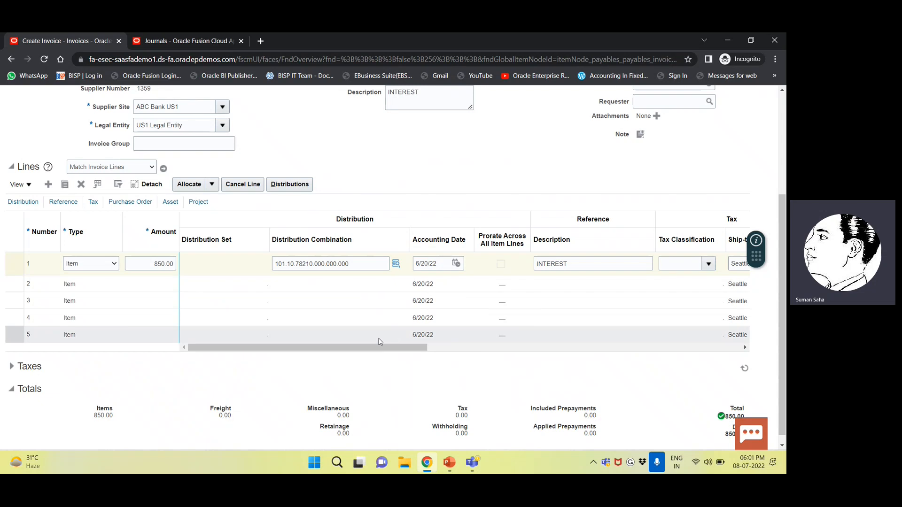
{"action": "left_click", "coordinate": [378, 337]}
{"action": "mouse_move", "coordinate": [381, 348]}
{"action": "left_mouse_down"}
{"action": "mouse_move", "coordinate": [579, 353]}
{"action": "mouse_move", "coordinate": [381, 350]}
{"action": "left_mouse_up"}
Step: Validate the invoice, then review its status and holds in the Invoice Summary and close the summary
{"action": "scroll", "coordinate": [544, 134], "scroll_direction": "up", "scroll_amount": 3}
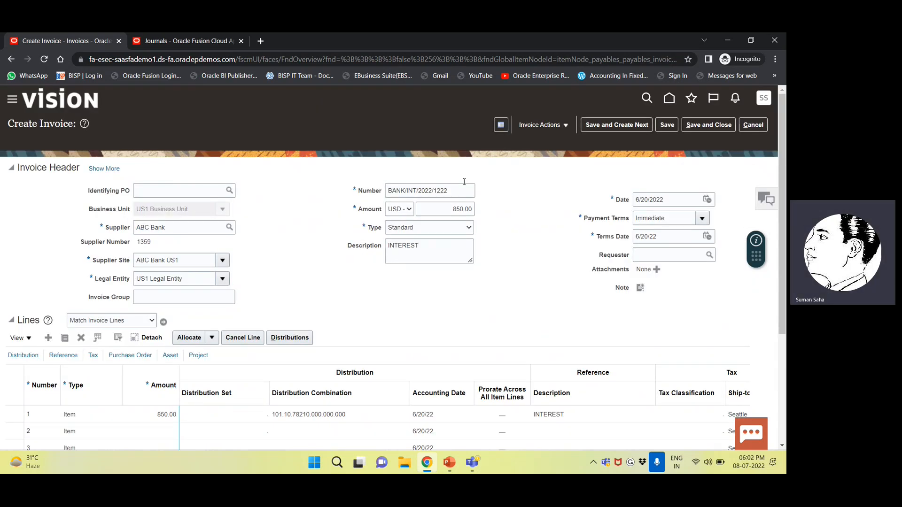
{"action": "left_click", "coordinate": [545, 127]}
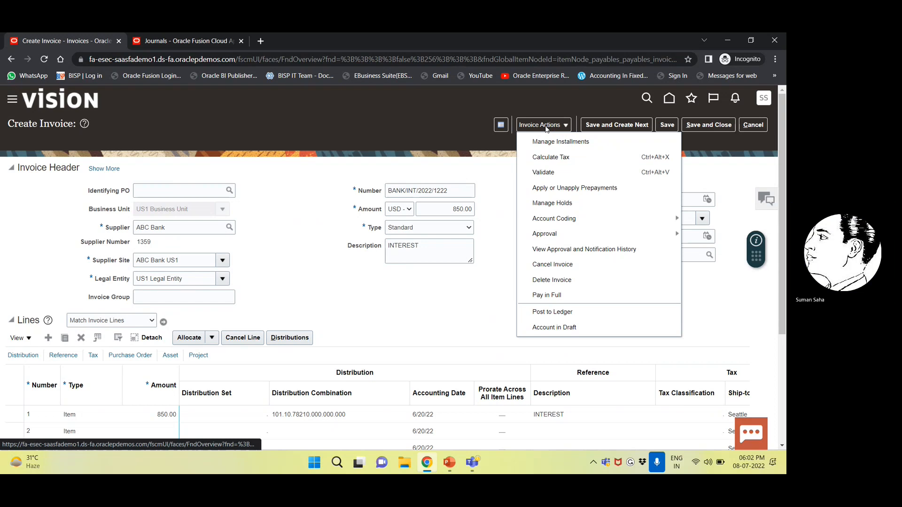
{"action": "left_click", "coordinate": [553, 171]}
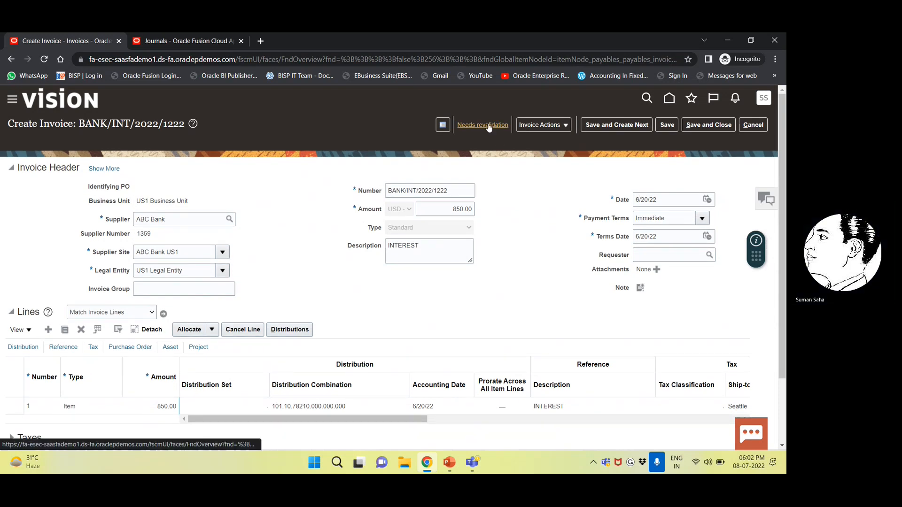
{"action": "scroll", "coordinate": [540, 231], "scroll_direction": "down", "scroll_amount": 2}
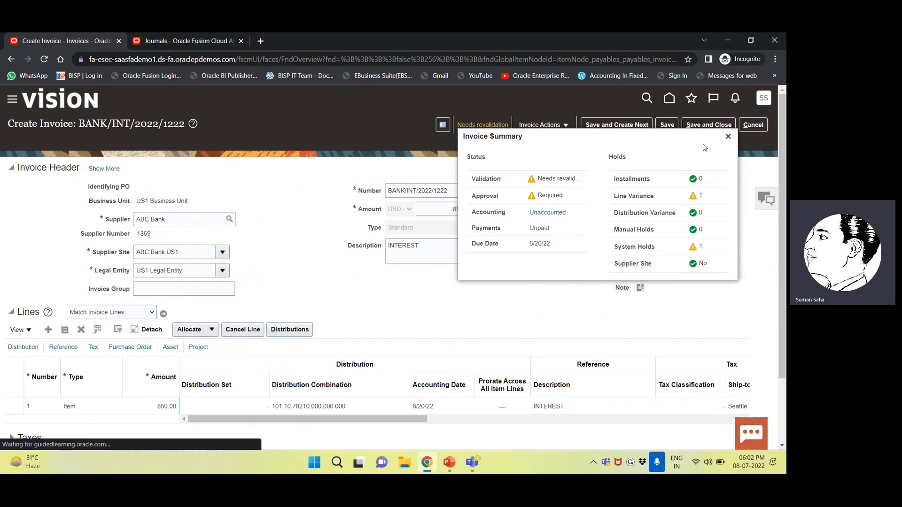
{"action": "left_click", "coordinate": [729, 137]}
Step: Set the invoice header amount to 930.75 to match the invoice total including tax
{"action": "scroll", "coordinate": [589, 316], "scroll_direction": "down", "scroll_amount": 2}
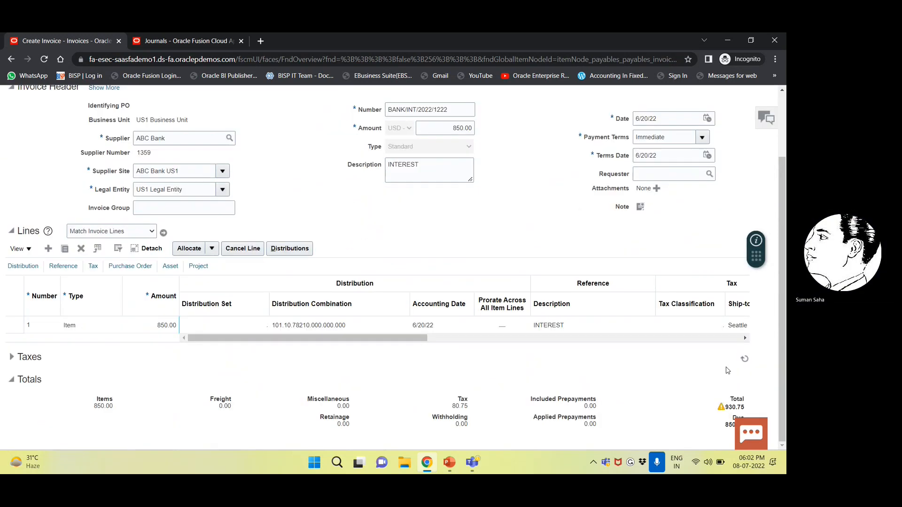
{"action": "left_click_drag", "start_coordinate": [747, 410], "coordinate": [725, 407]}
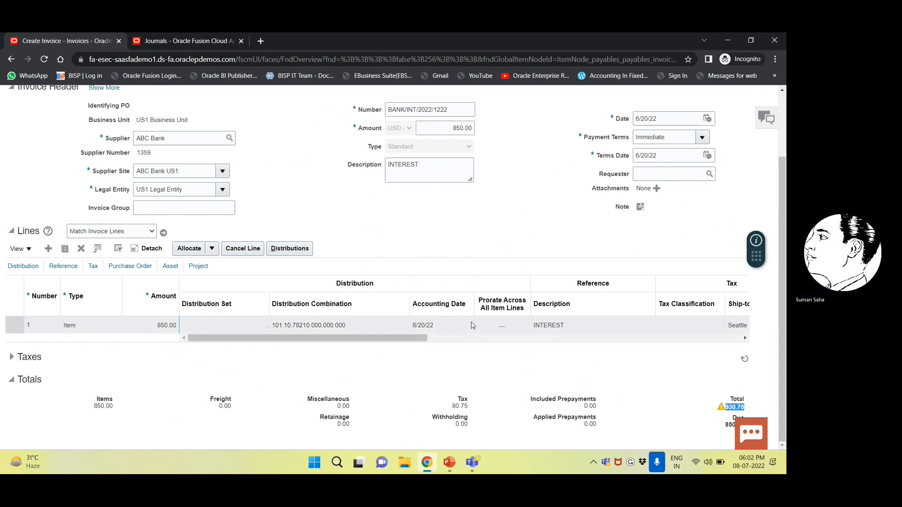
{"action": "scroll", "coordinate": [472, 325], "scroll_direction": "up", "scroll_amount": 2}
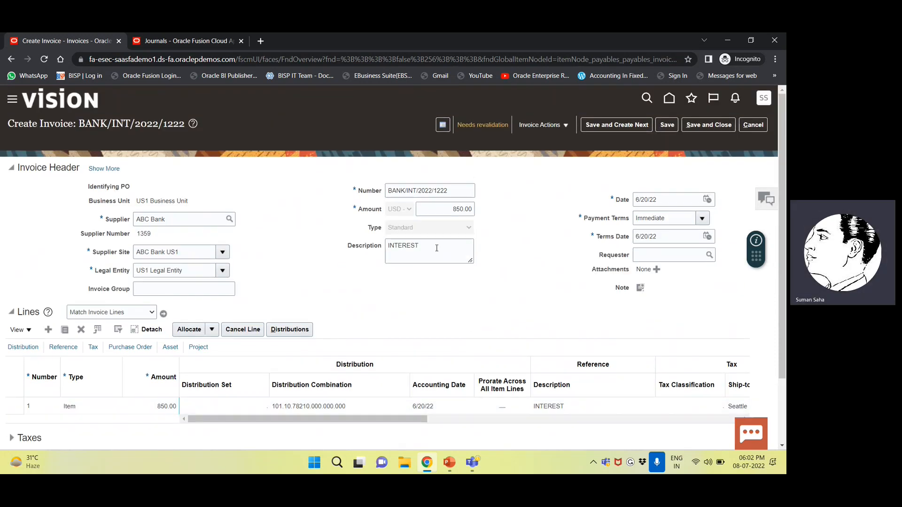
{"action": "left_click_drag", "start_coordinate": [447, 207], "coordinate": [475, 213]}
{"action": "type", "text": "930.75"}
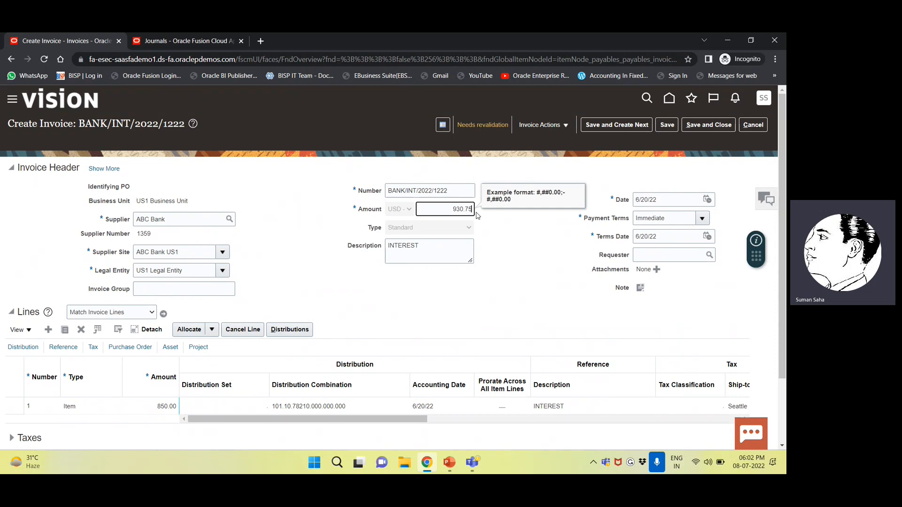
{"action": "left_click", "coordinate": [511, 255]}
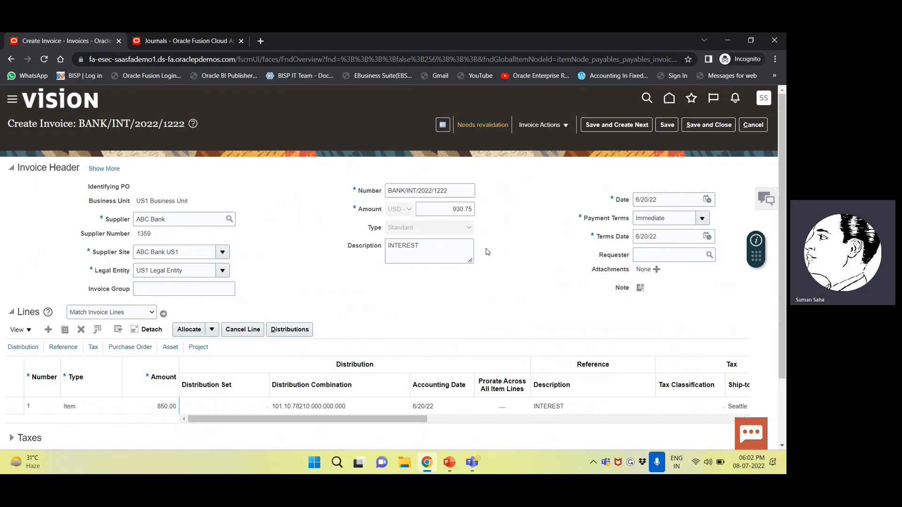
Step: Revalidate the interest invoice and try to initiate its approval
{"action": "left_click", "coordinate": [544, 125]}
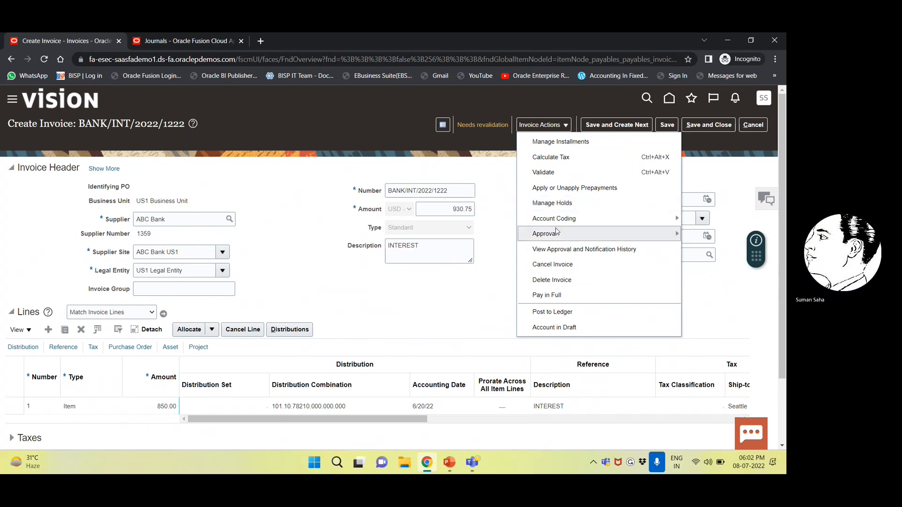
{"action": "left_click", "coordinate": [550, 172]}
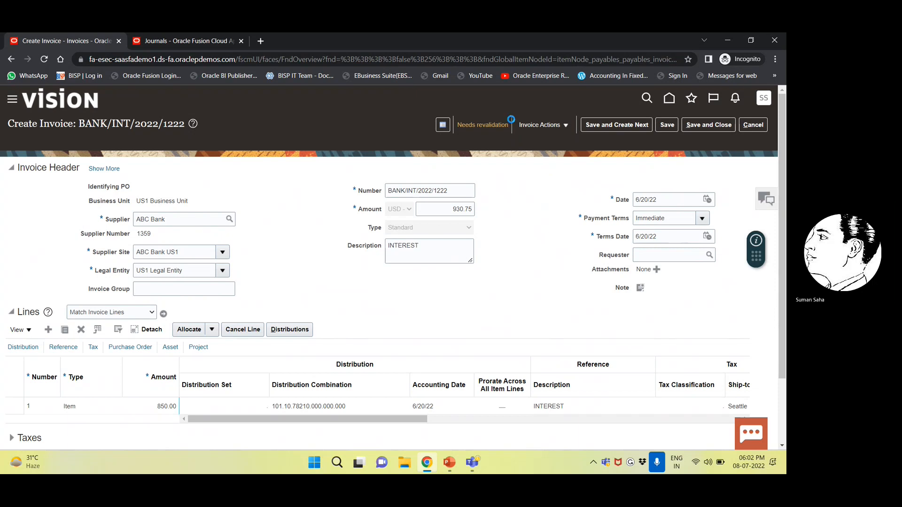
{"action": "left_click", "coordinate": [526, 126]}
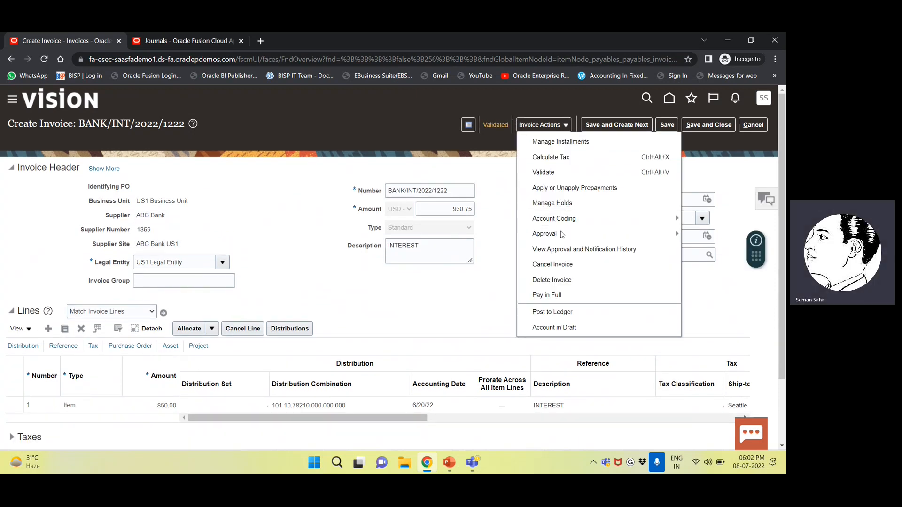
{"action": "mouse_move", "coordinate": [562, 233]}
{"action": "left_click", "coordinate": [702, 236]}
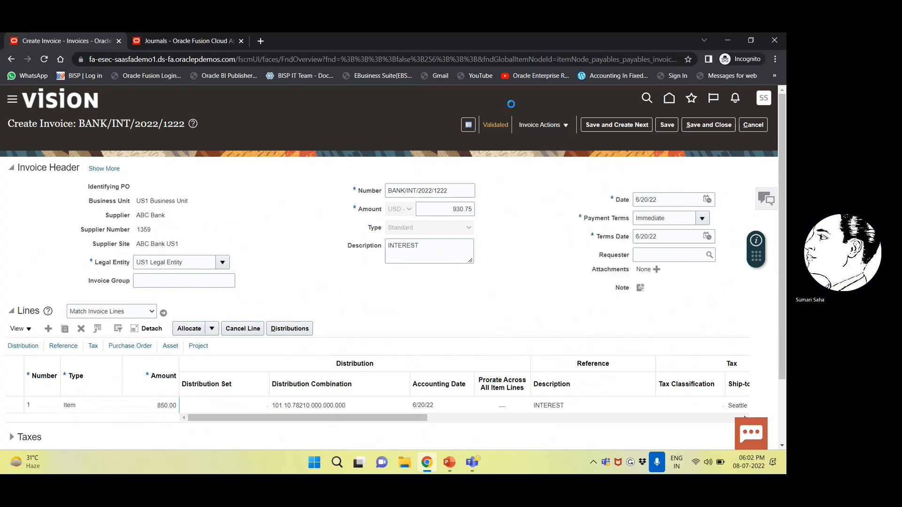
Step: Try to account the invoice, dismiss the error, and check the approval and accounting status in the Invoice Summary
{"action": "left_click", "coordinate": [544, 126]}
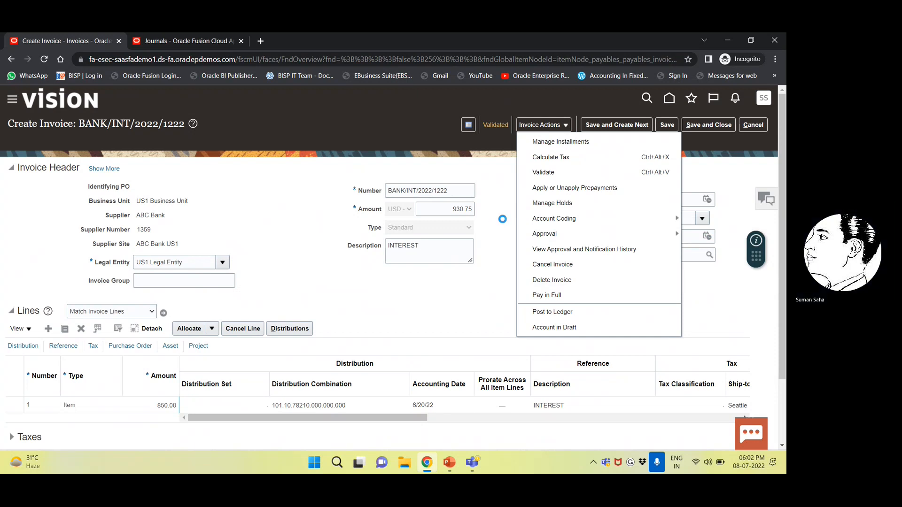
{"action": "left_click", "coordinate": [539, 327]}
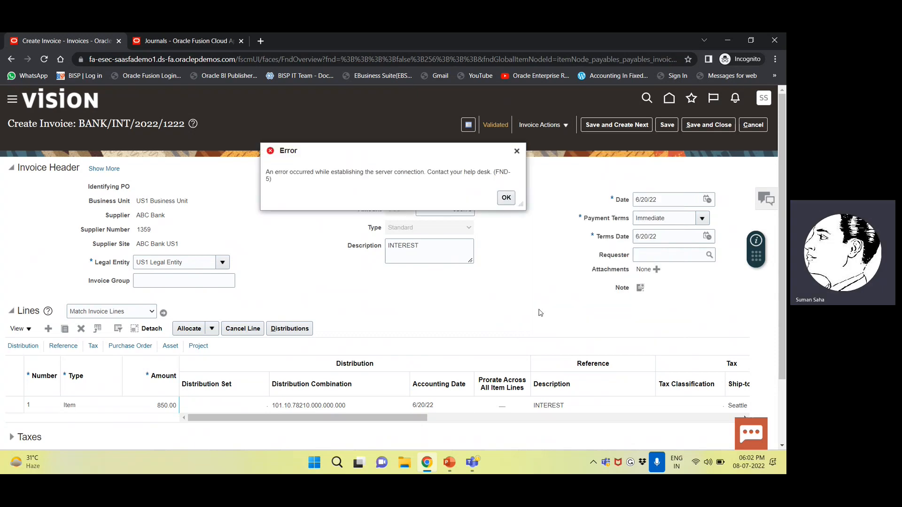
{"action": "left_click", "coordinate": [505, 198]}
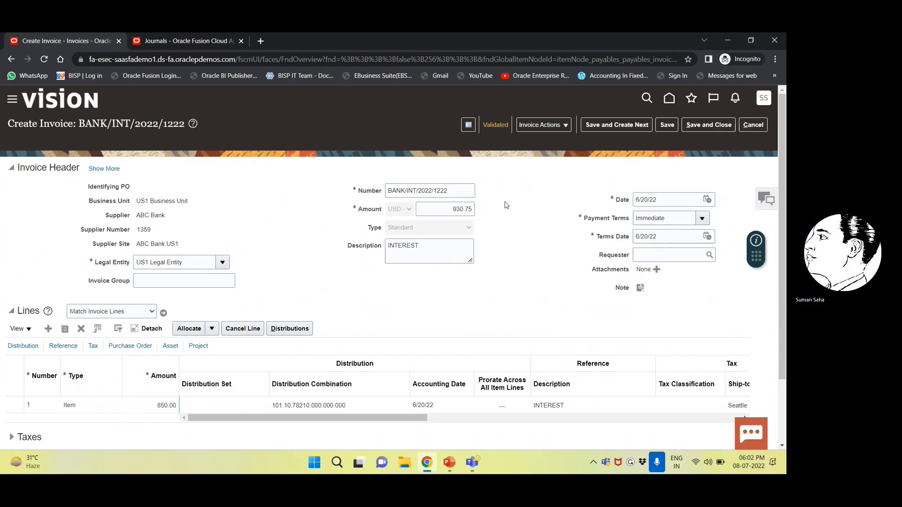
{"action": "left_click", "coordinate": [498, 126]}
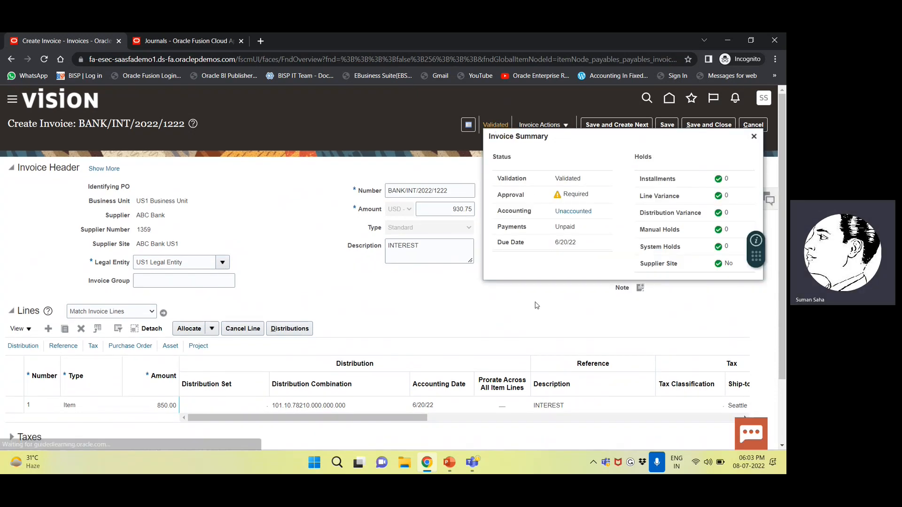
{"action": "left_click", "coordinate": [753, 137]}
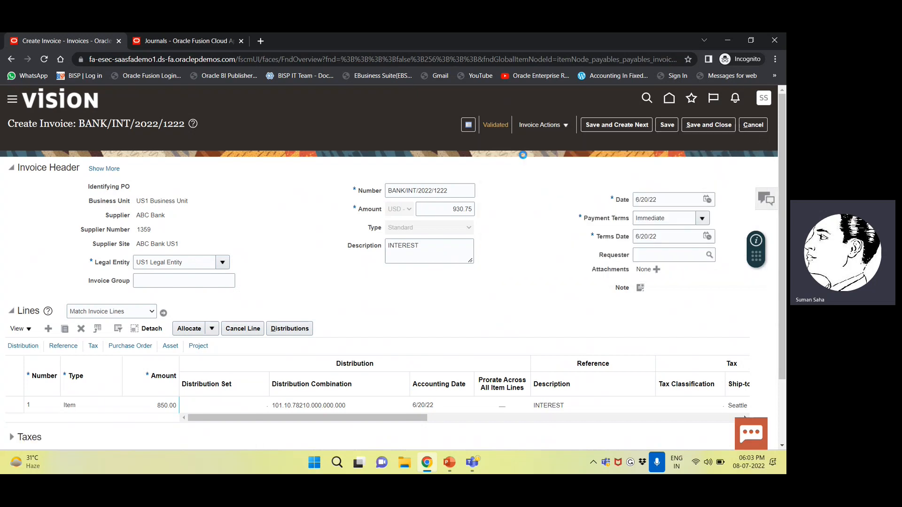
Step: Force approve the invoice and check its approval status in the Invoice Summary
{"action": "left_click", "coordinate": [533, 127]}
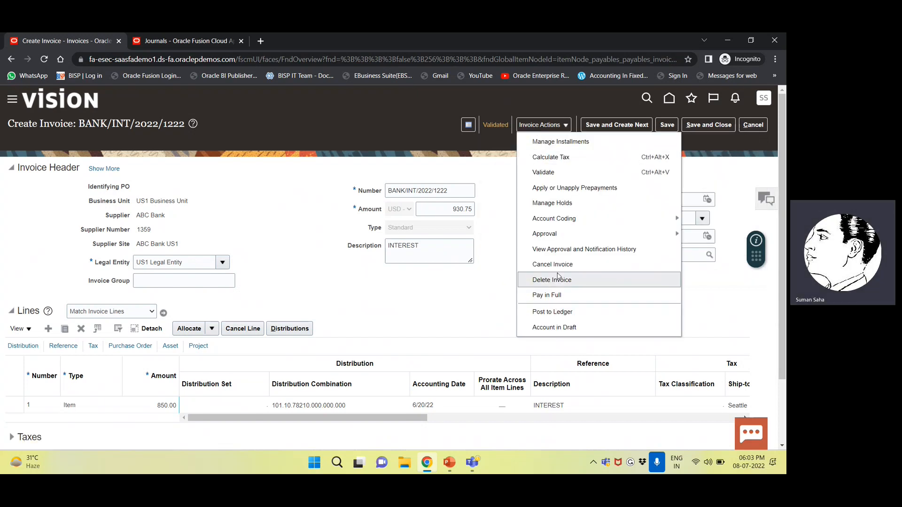
{"action": "mouse_move", "coordinate": [590, 237]}
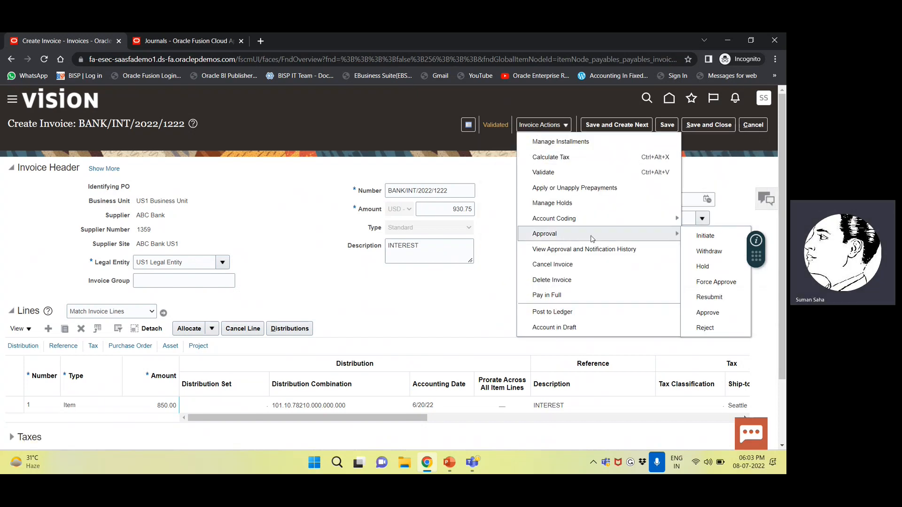
{"action": "left_click", "coordinate": [705, 283]}
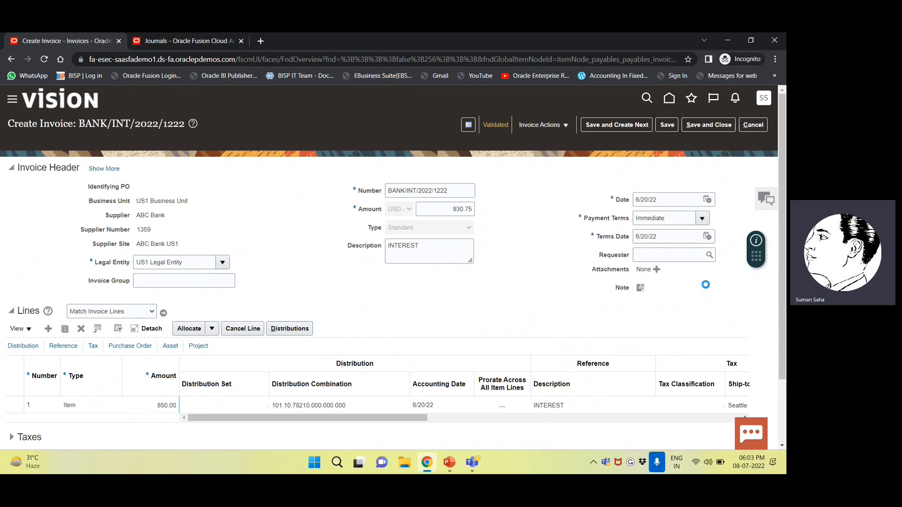
{"action": "left_click", "coordinate": [493, 125]}
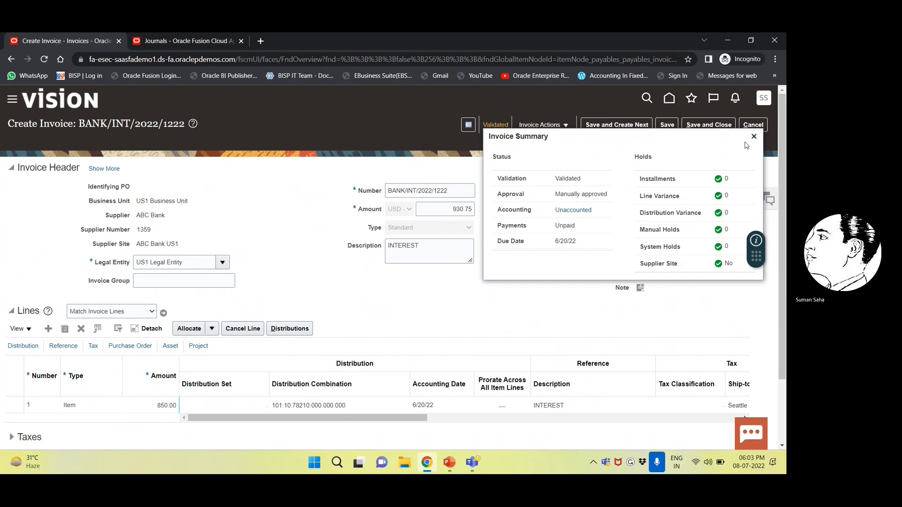
{"action": "left_click", "coordinate": [754, 136]}
Step: Post the invoice to the ledger and review its accounting lines, including the class and the debit and credit amounts
{"action": "left_click", "coordinate": [542, 126]}
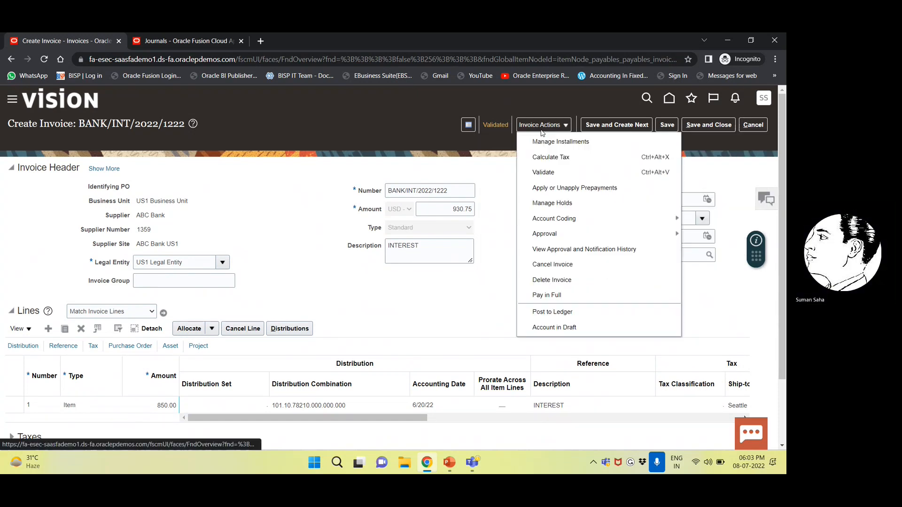
{"action": "left_click", "coordinate": [572, 312]}
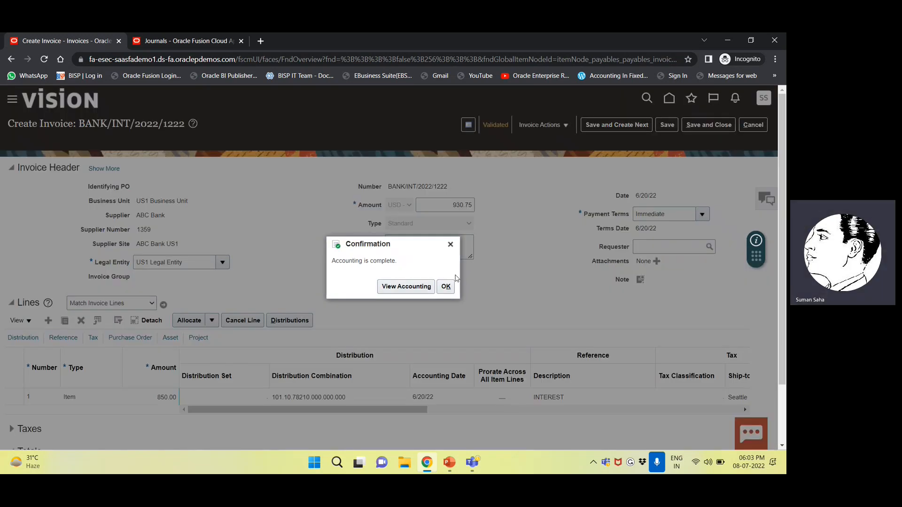
{"action": "left_click", "coordinate": [418, 288]}
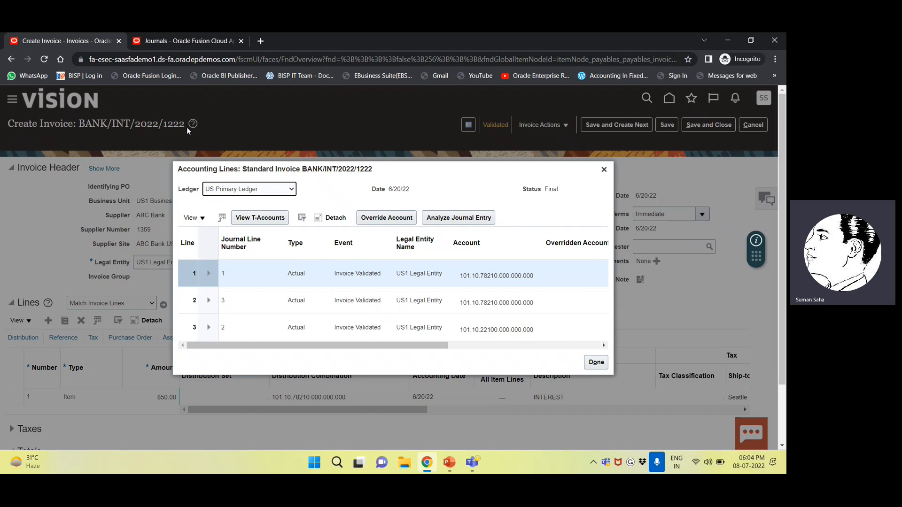
{"action": "scroll", "coordinate": [399, 283], "scroll_direction": "down", "scroll_amount": 2}
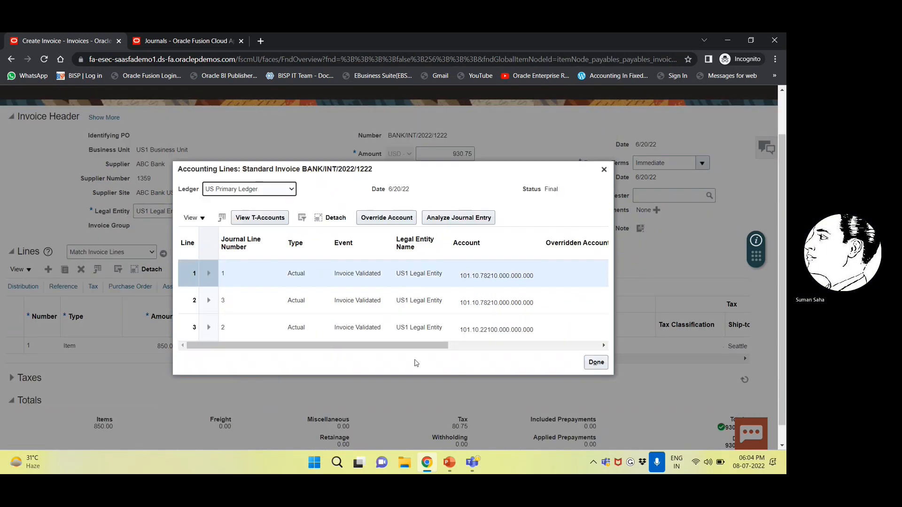
{"action": "left_click_drag", "start_coordinate": [417, 346], "coordinate": [571, 351]}
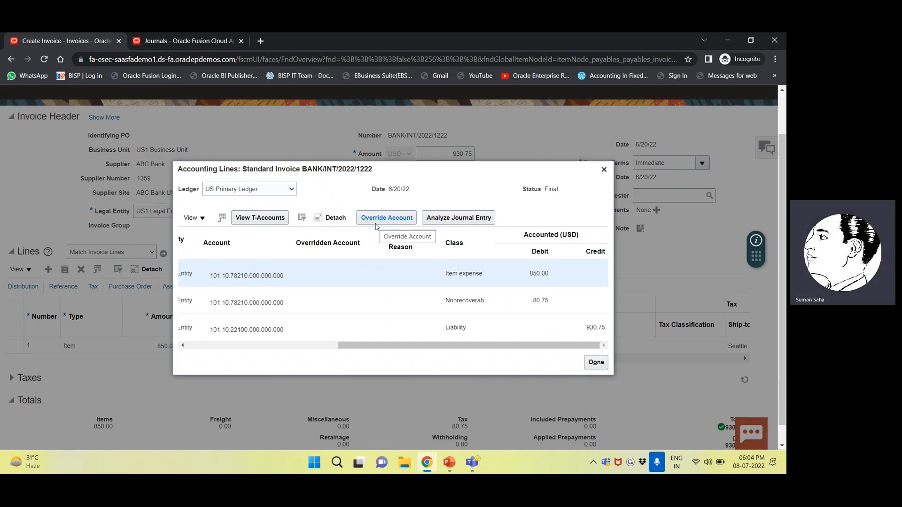
Step: Analyze the invoice's journal entry and examine its journal lines, source distribution and journal line rules
{"action": "left_click", "coordinate": [485, 220]}
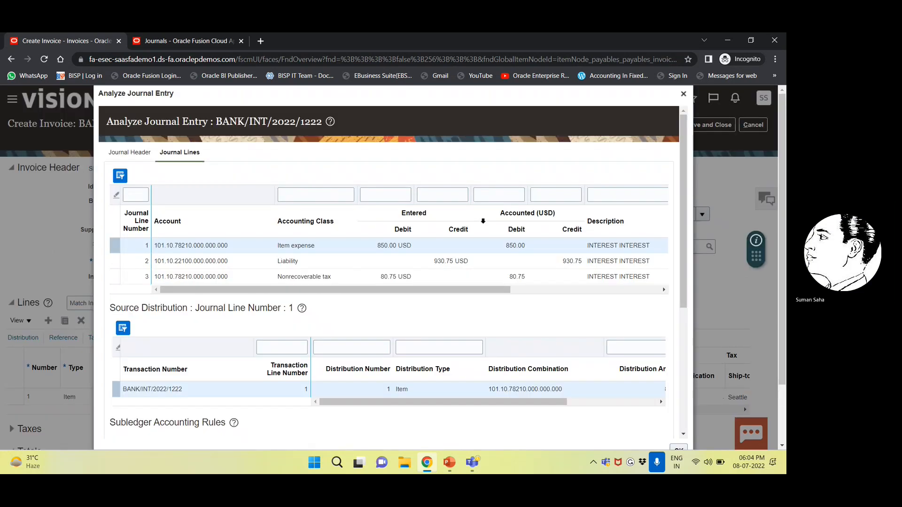
{"action": "scroll", "coordinate": [407, 246], "scroll_direction": "down", "scroll_amount": 2}
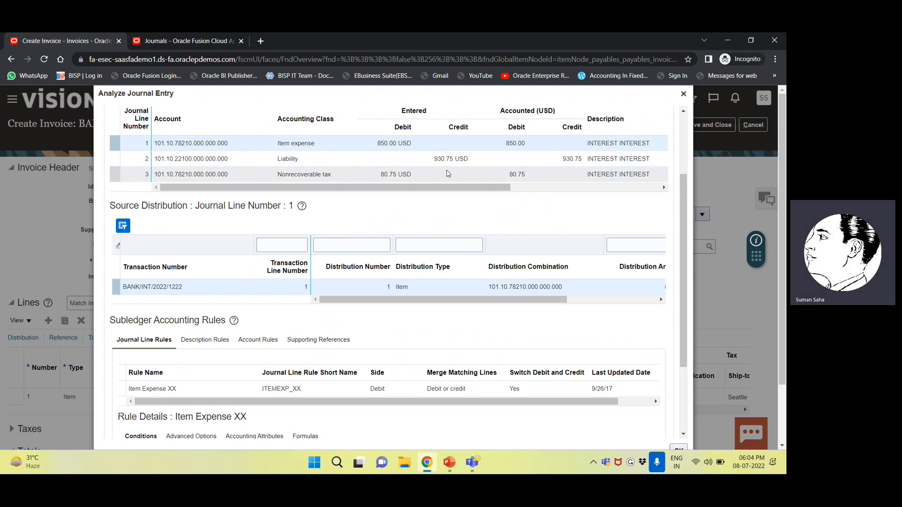
{"action": "scroll", "coordinate": [447, 174], "scroll_direction": "down", "scroll_amount": 2}
{"action": "scroll", "coordinate": [446, 171], "scroll_direction": "up", "scroll_amount": 4}
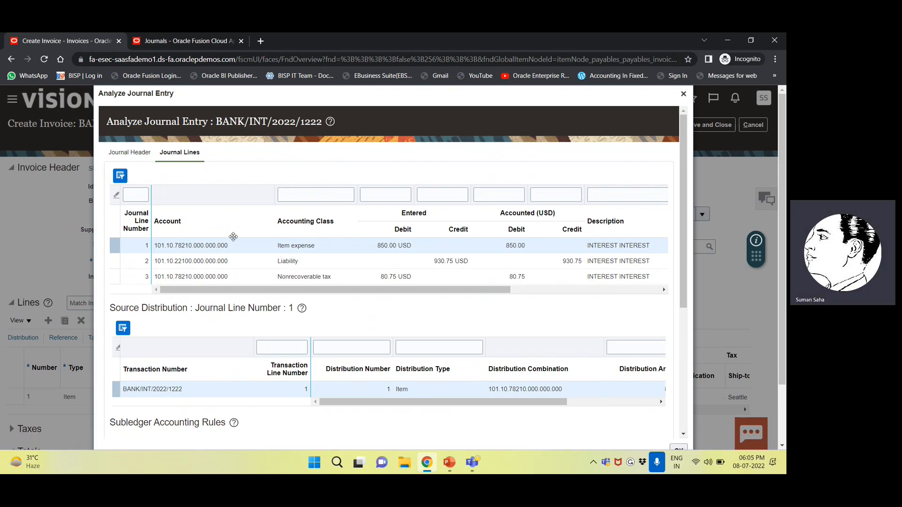
Step: Examine the journal header of the entry, including its event details, accounting date, description rules with their priorities, and accounting attributes
{"action": "left_click", "coordinate": [131, 155]}
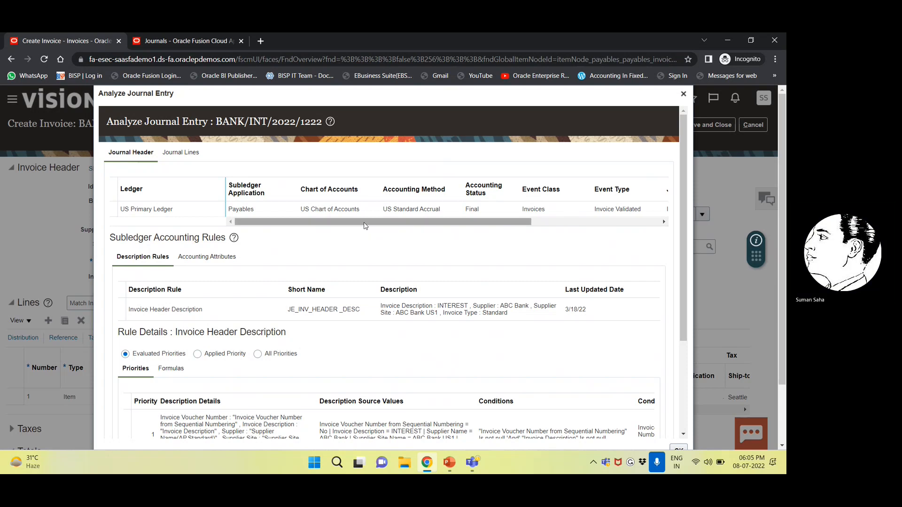
{"action": "left_click_drag", "start_coordinate": [365, 226], "coordinate": [447, 226]}
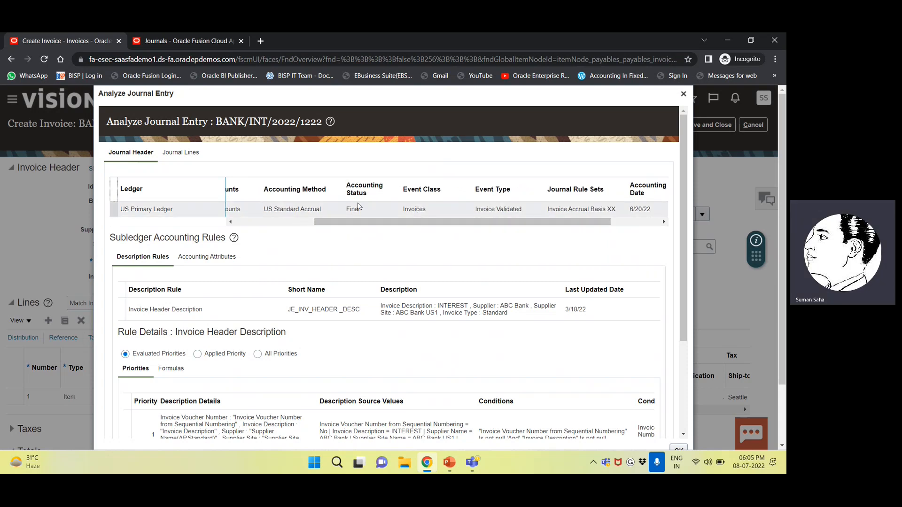
{"action": "left_click_drag", "start_coordinate": [355, 220], "coordinate": [528, 234]}
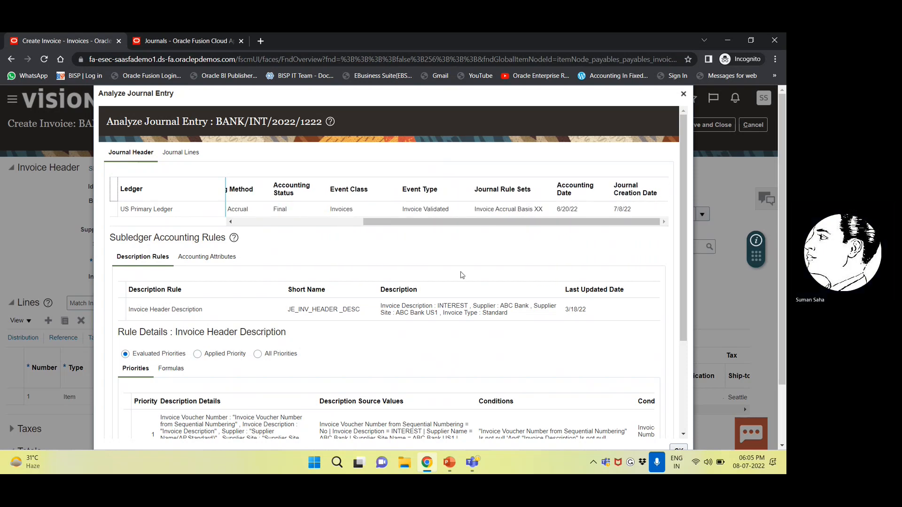
{"action": "scroll", "coordinate": [462, 275], "scroll_direction": "down", "scroll_amount": 1}
{"action": "scroll", "coordinate": [462, 275], "scroll_direction": "down", "scroll_amount": 2}
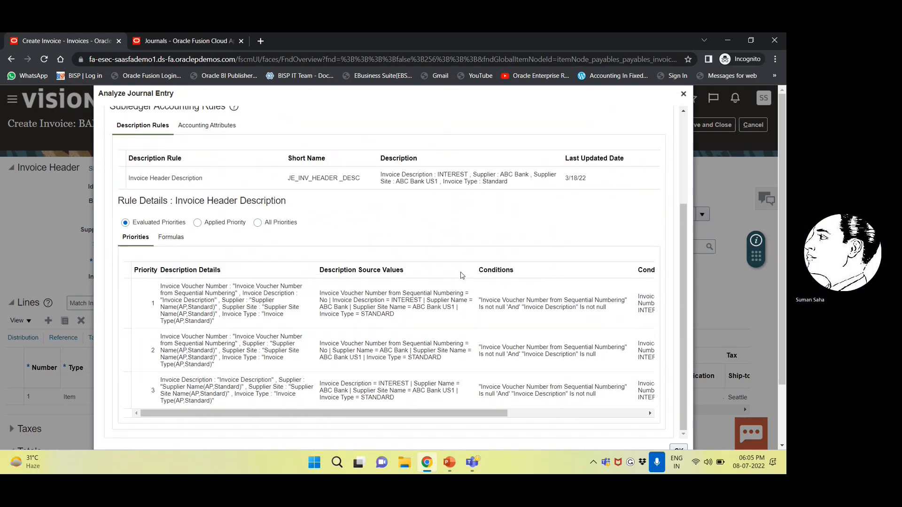
{"action": "scroll", "coordinate": [462, 275], "scroll_direction": "up", "scroll_amount": 1}
{"action": "scroll", "coordinate": [461, 276], "scroll_direction": "down", "scroll_amount": 1}
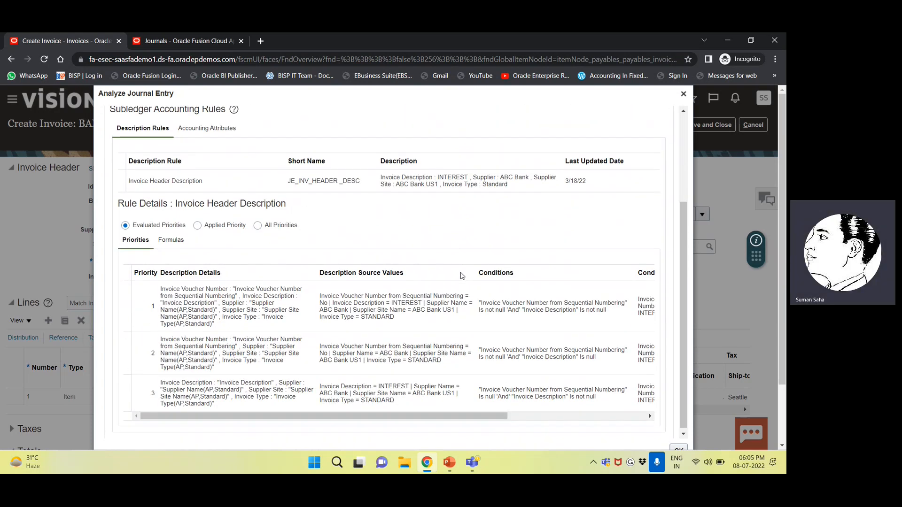
{"action": "scroll", "coordinate": [288, 240], "scroll_direction": "up", "scroll_amount": 3}
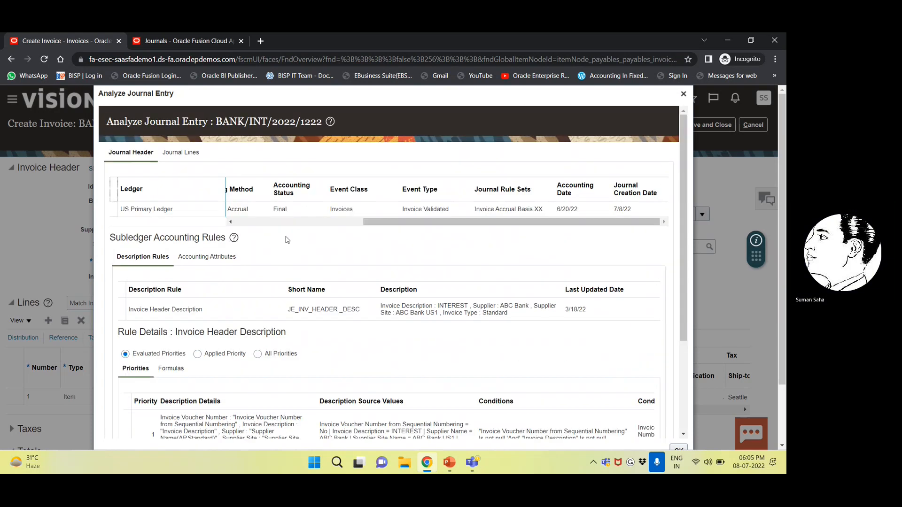
{"action": "left_click", "coordinate": [207, 261]}
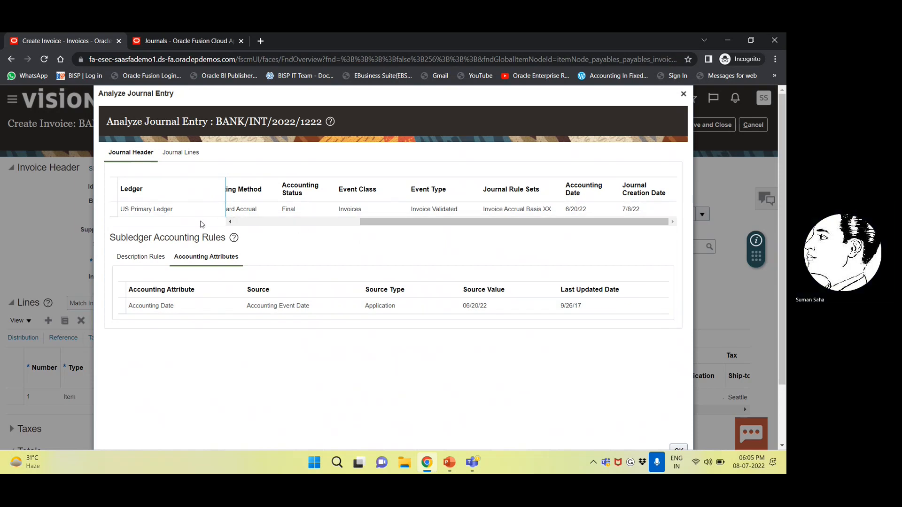
Step: Examine the source distribution, journal line rules and description rules for journal line 1
{"action": "left_click", "coordinate": [181, 153]}
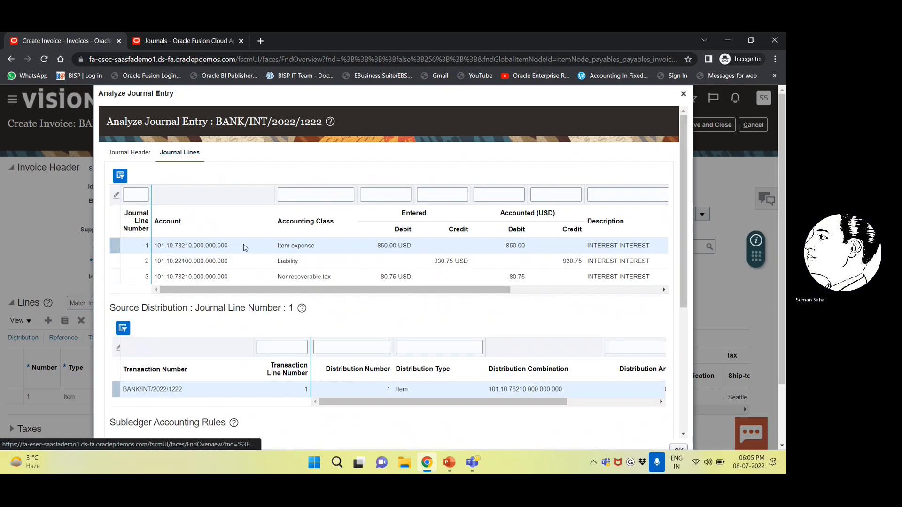
{"action": "scroll", "coordinate": [245, 249], "scroll_direction": "down", "scroll_amount": 3}
{"action": "scroll", "coordinate": [245, 249], "scroll_direction": "down", "scroll_amount": 1}
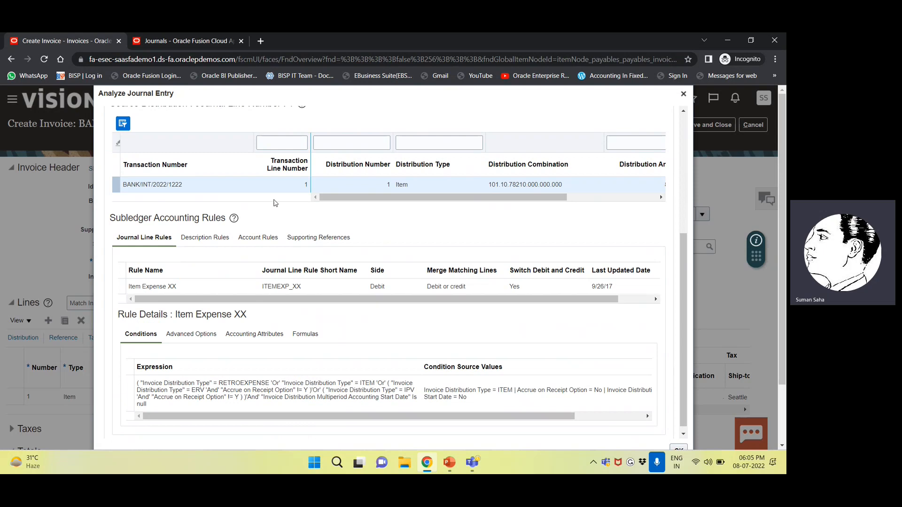
{"action": "scroll", "coordinate": [276, 204], "scroll_direction": "up", "scroll_amount": 3}
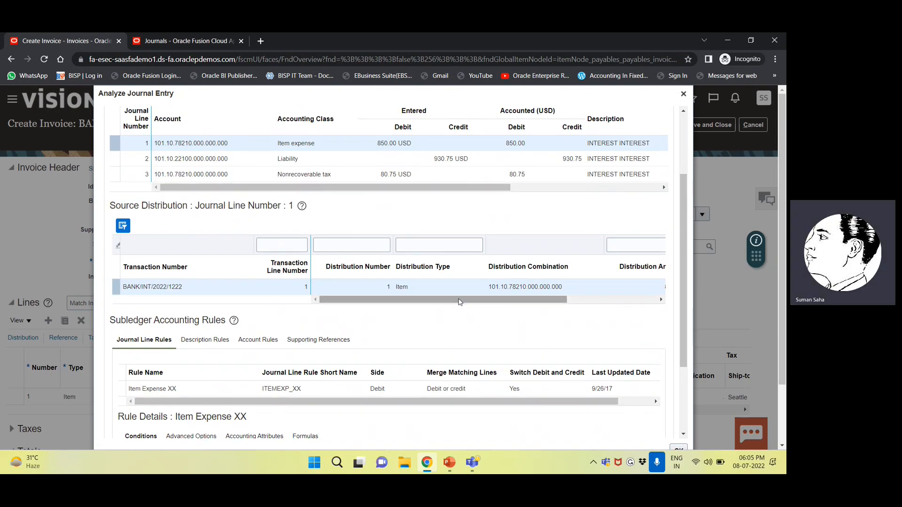
{"action": "left_click_drag", "start_coordinate": [460, 301], "coordinate": [393, 310]}
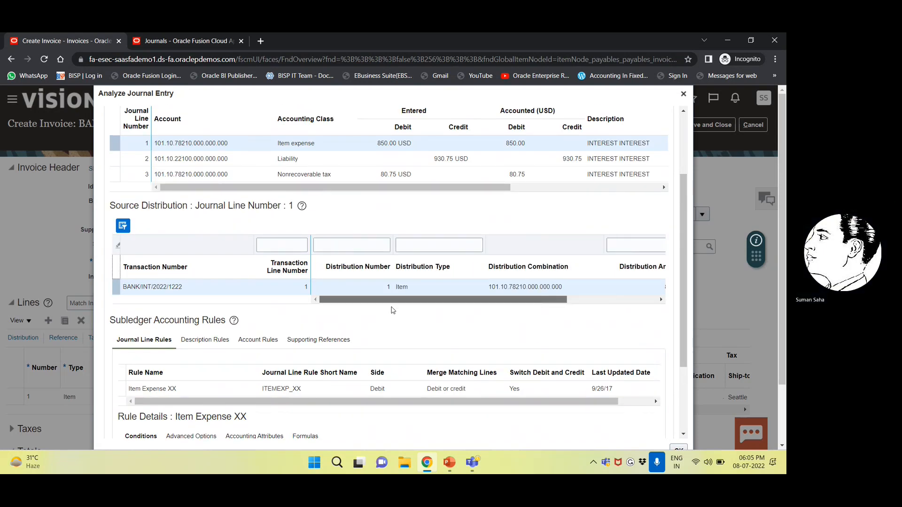
{"action": "scroll", "coordinate": [375, 301], "scroll_direction": "down", "scroll_amount": 3}
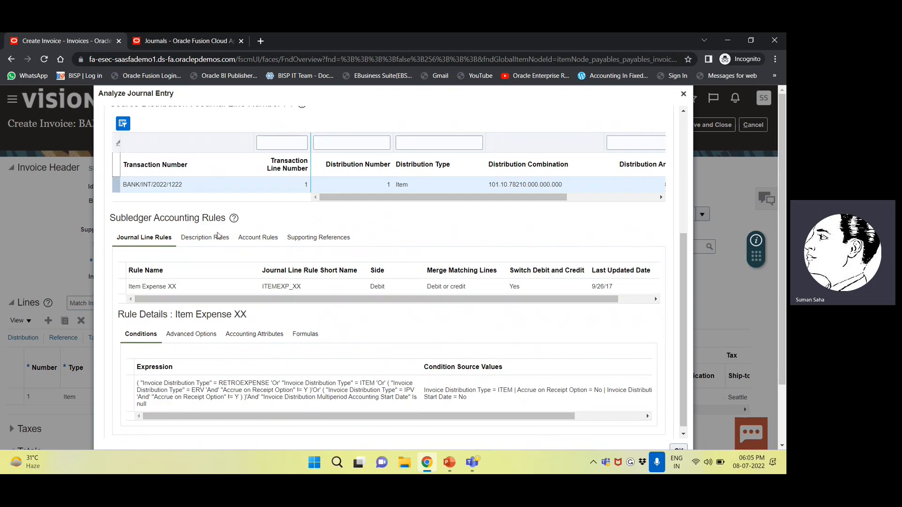
{"action": "left_click", "coordinate": [218, 238]}
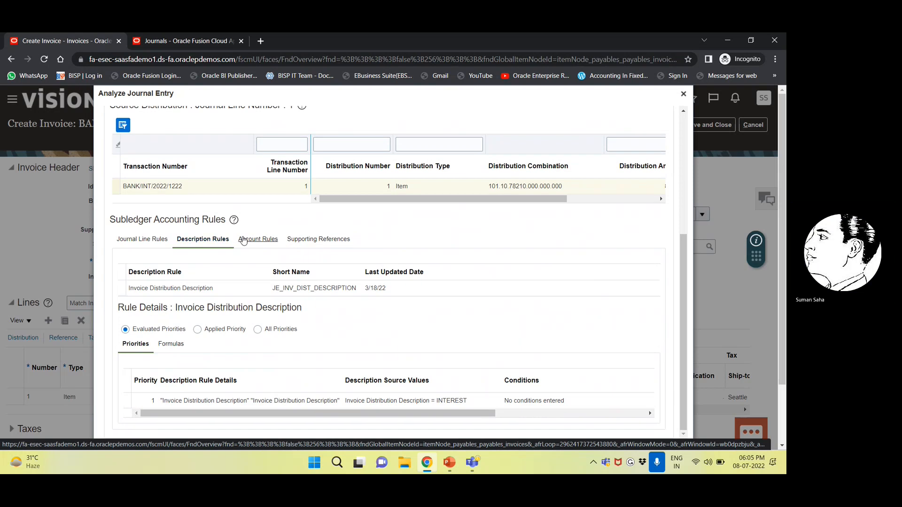
{"action": "scroll", "coordinate": [220, 328], "scroll_direction": "down", "scroll_amount": 3}
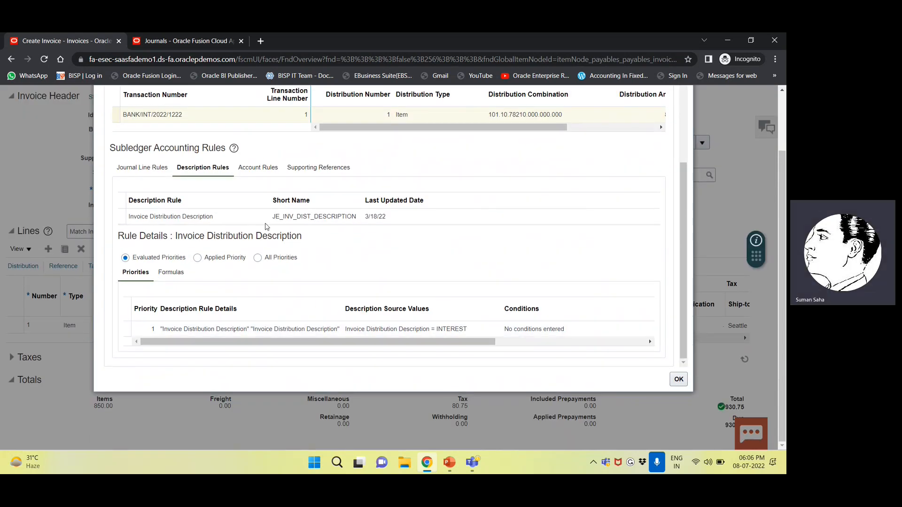
Step: Examine the account rules and supporting references for journal line 1, and close the journal entry analysis
{"action": "scroll", "coordinate": [242, 245], "scroll_direction": "up", "scroll_amount": 1}
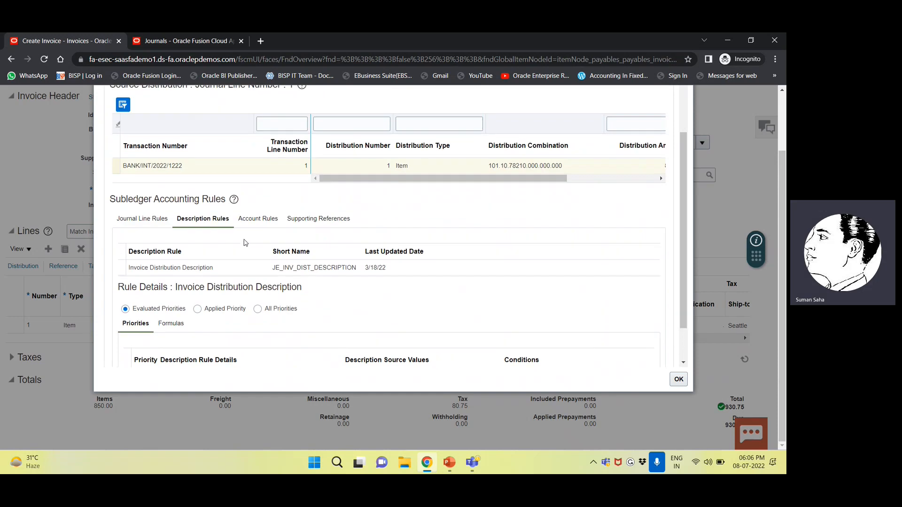
{"action": "left_click", "coordinate": [265, 219]}
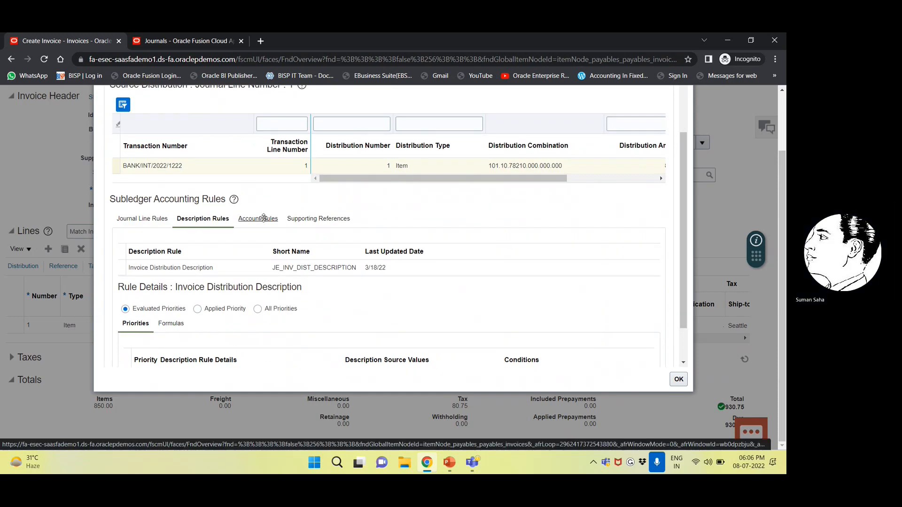
{"action": "scroll", "coordinate": [282, 291], "scroll_direction": "down", "scroll_amount": 1}
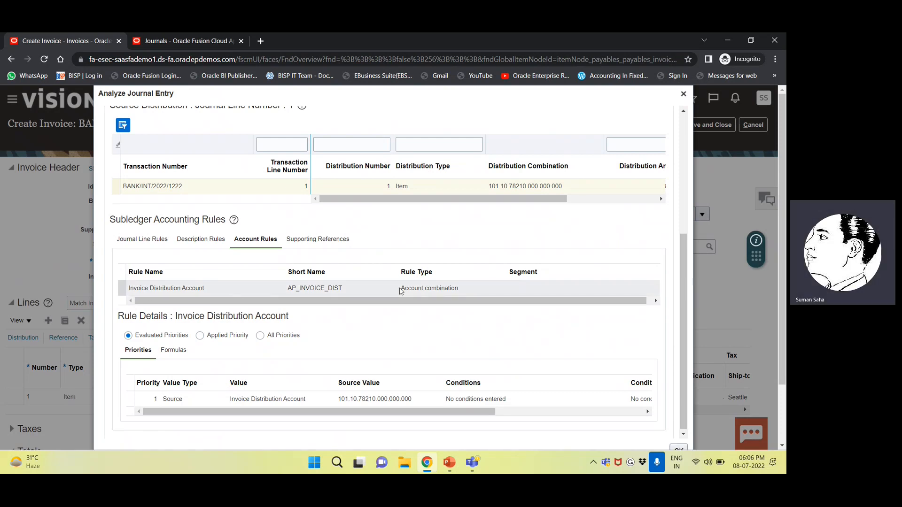
{"action": "left_click", "coordinate": [301, 239]}
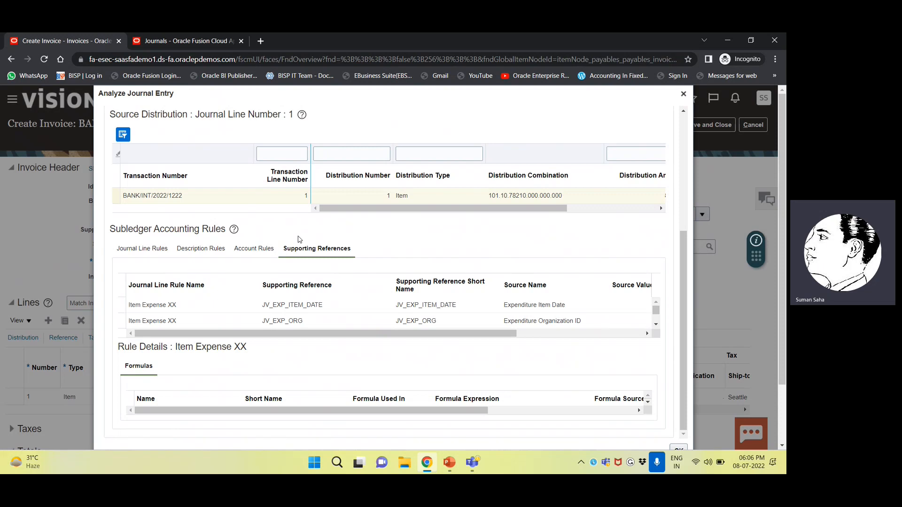
{"action": "scroll", "coordinate": [295, 249], "scroll_direction": "up", "scroll_amount": 5}
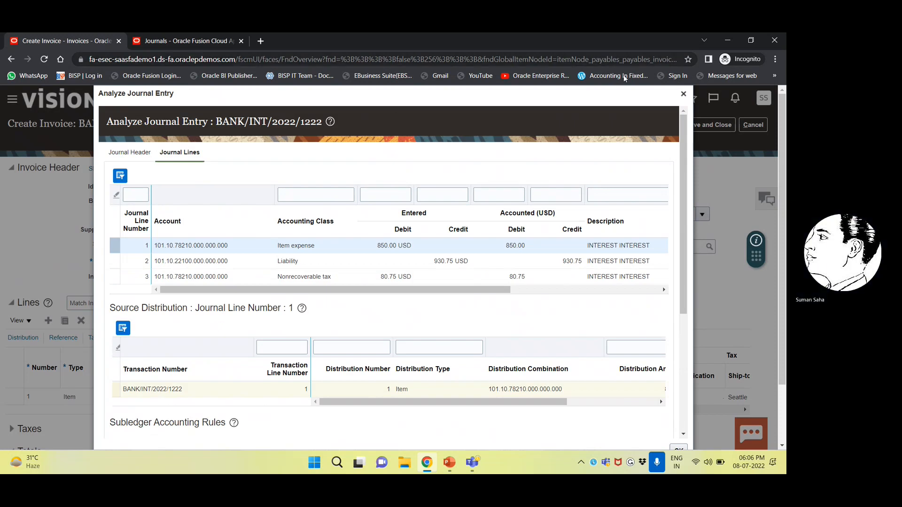
{"action": "left_click", "coordinate": [683, 93]}
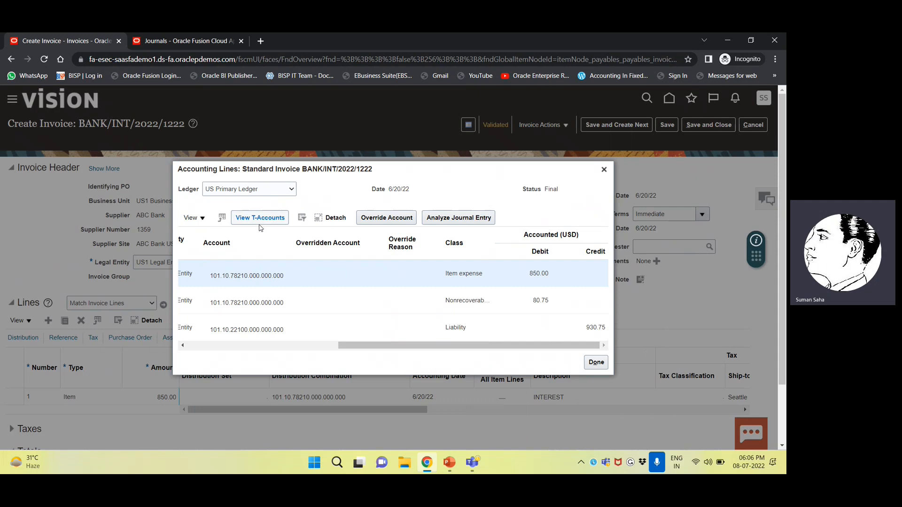
Step: Check the ledger choices for the invoice's accounting lines and close the accounting lines
{"action": "left_click", "coordinate": [279, 190]}
{"action": "left_click", "coordinate": [279, 191]}
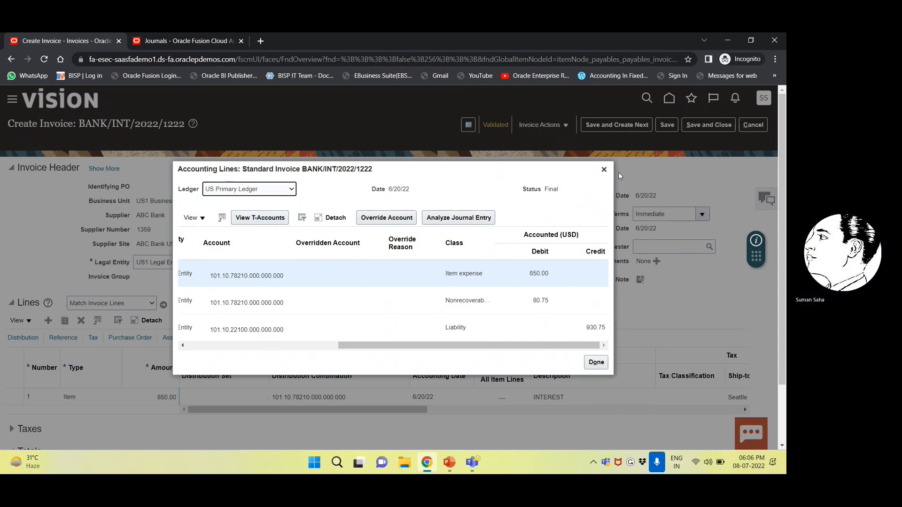
{"action": "left_click", "coordinate": [604, 170]}
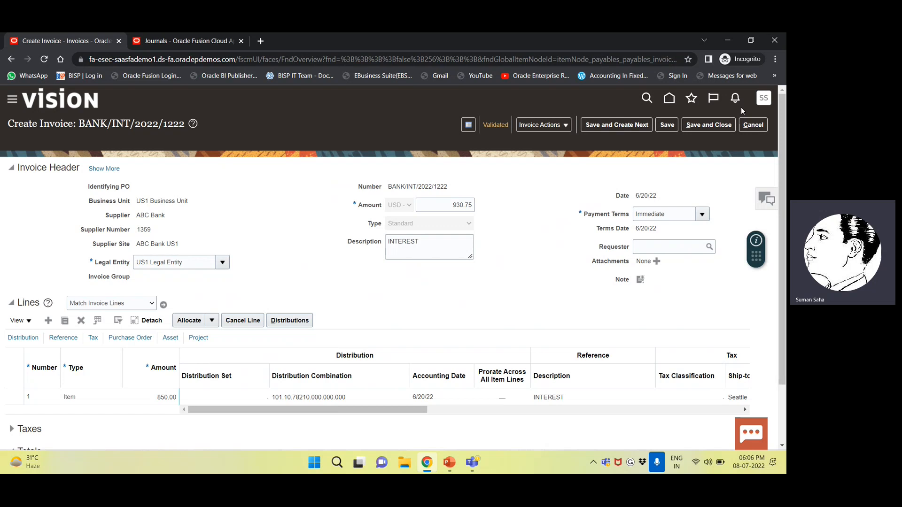
Step: Save the interest invoice and start the next one in US1 Business Unit for the supplier EFG Company
{"action": "left_click", "coordinate": [601, 125]}
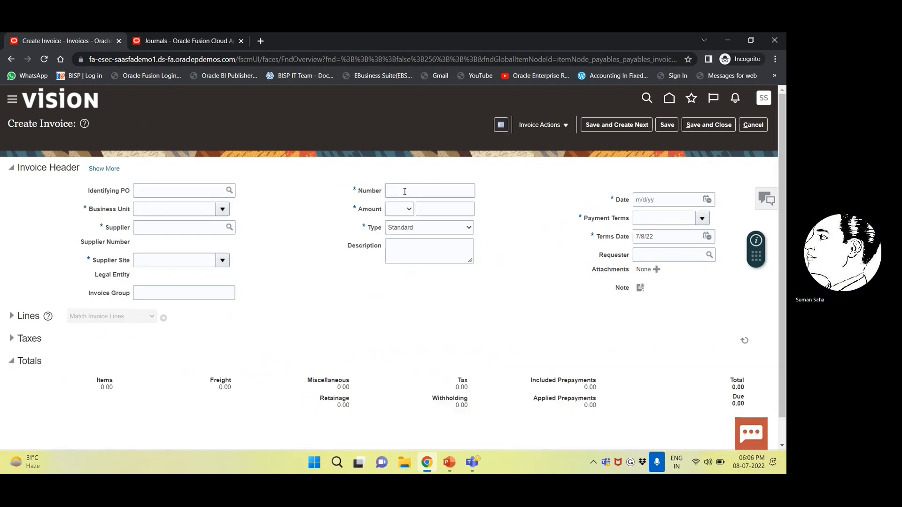
{"action": "left_click", "coordinate": [146, 209]}
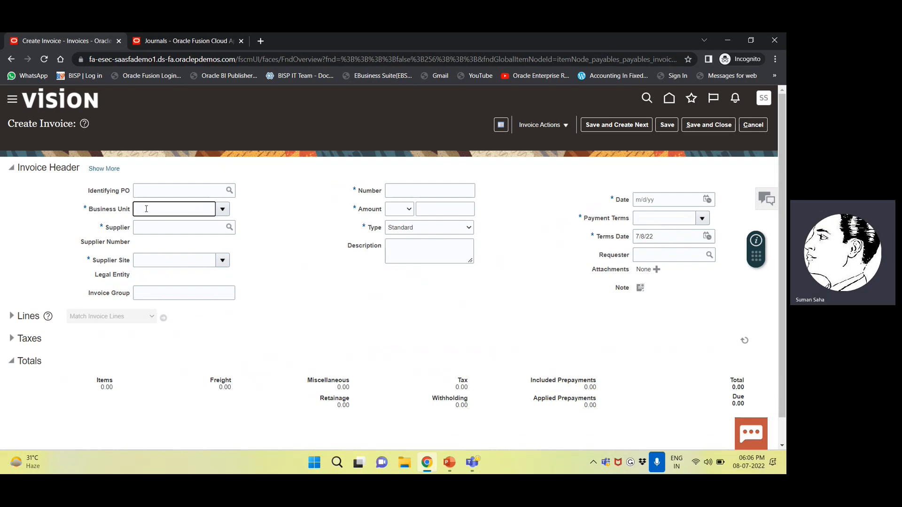
{"action": "type", "text": "US1"}
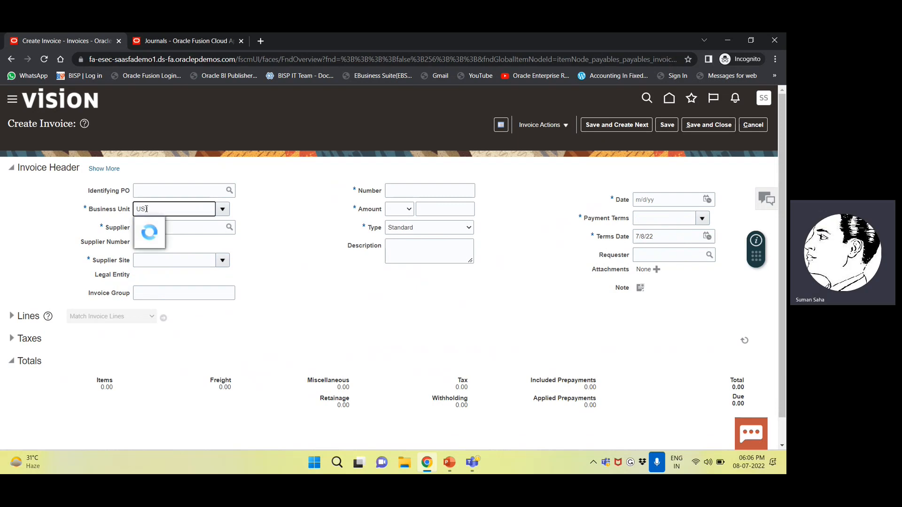
{"action": "left_click", "coordinate": [148, 230]}
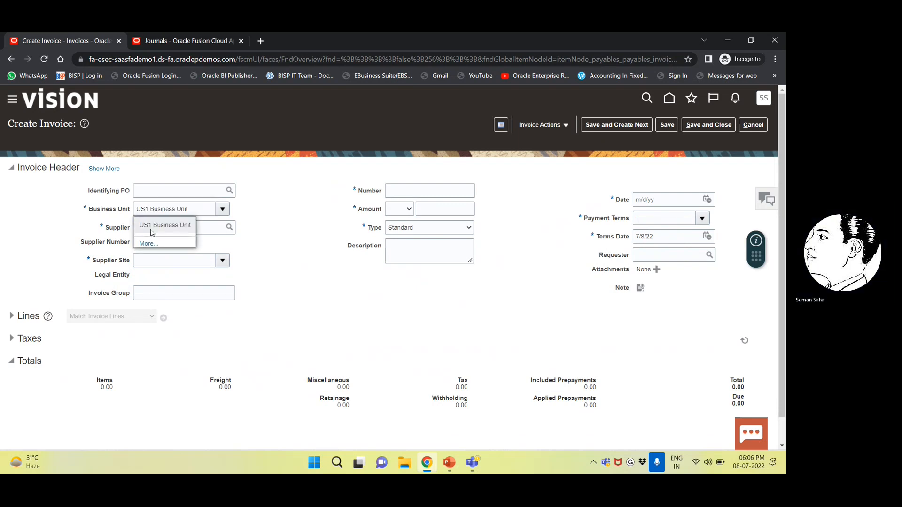
{"action": "left_click", "coordinate": [151, 229]}
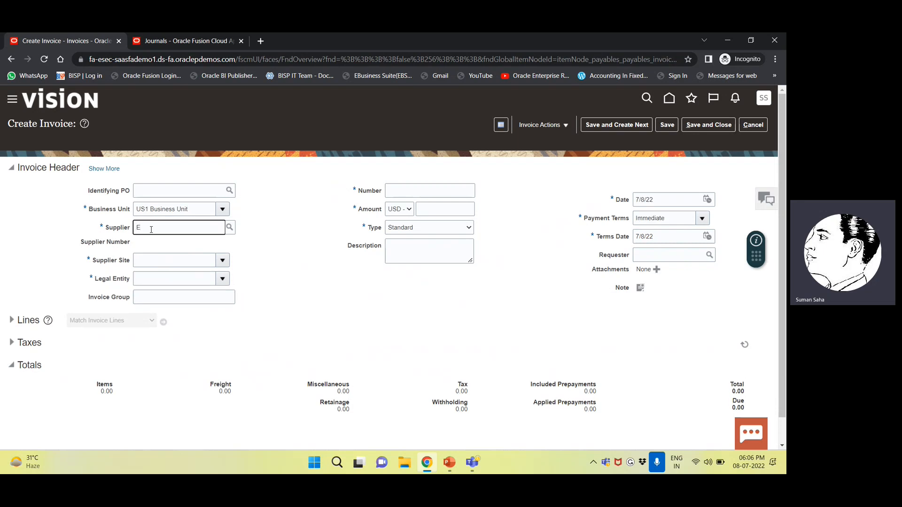
{"action": "type", "text": "EFG"}
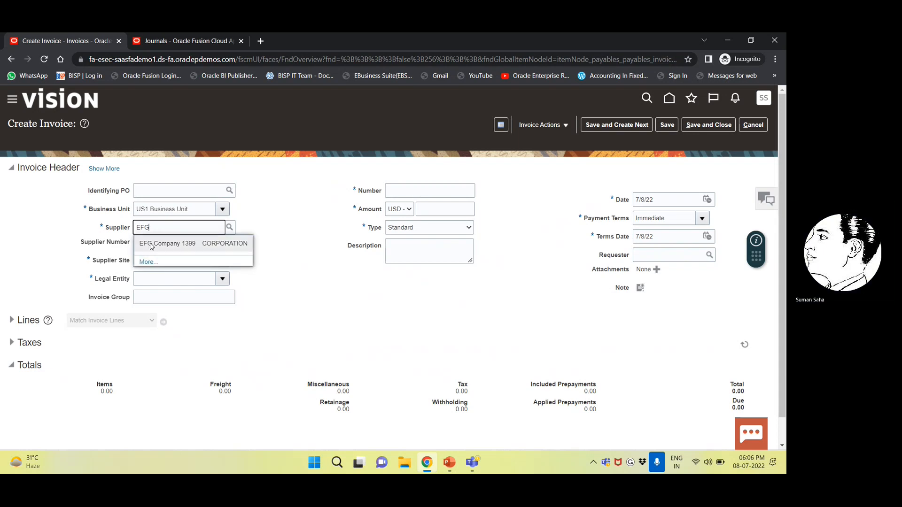
{"action": "left_click", "coordinate": [155, 242]}
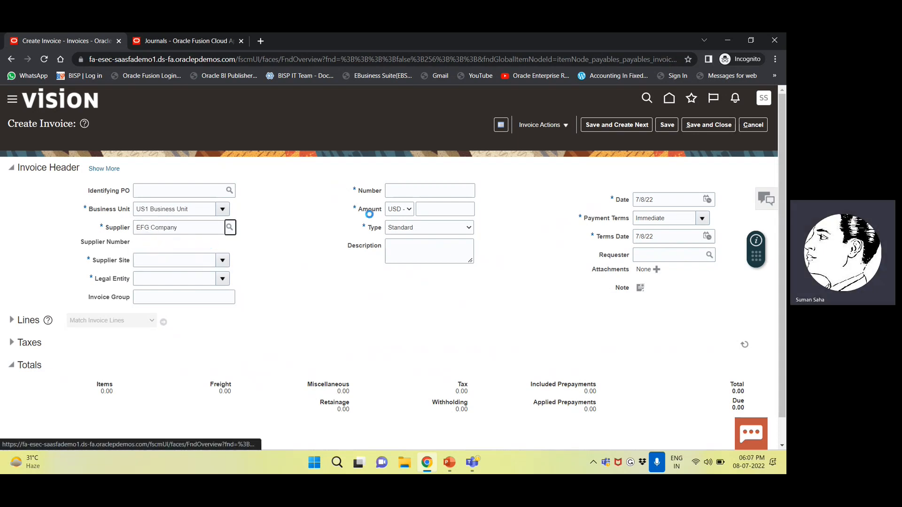
Step: Enter the new invoice's number, beginning with EFG/2022/
{"action": "left_click", "coordinate": [398, 192]}
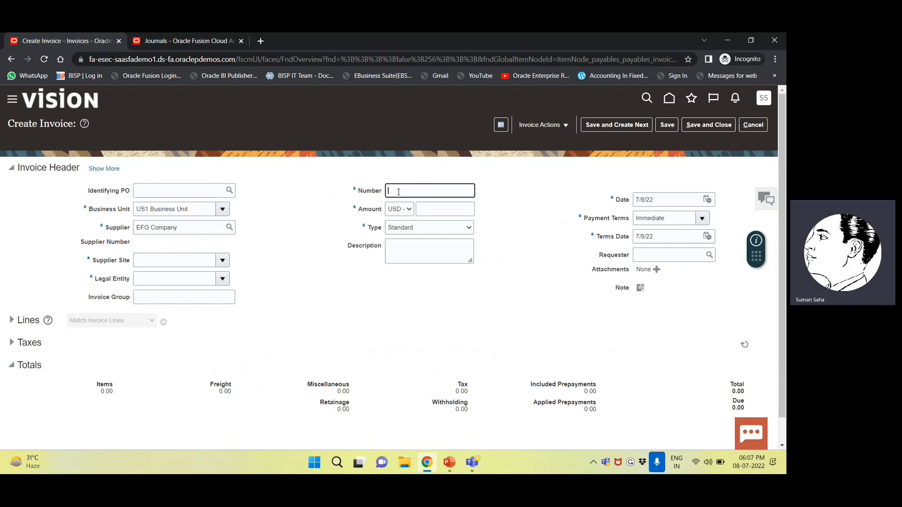
{"action": "type", "text": "EFG"}
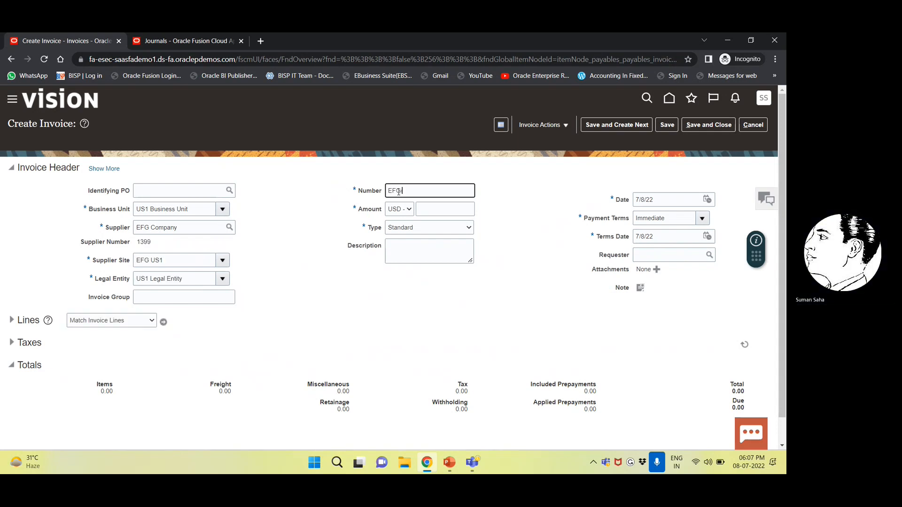
{"action": "type", "text": "/2"}
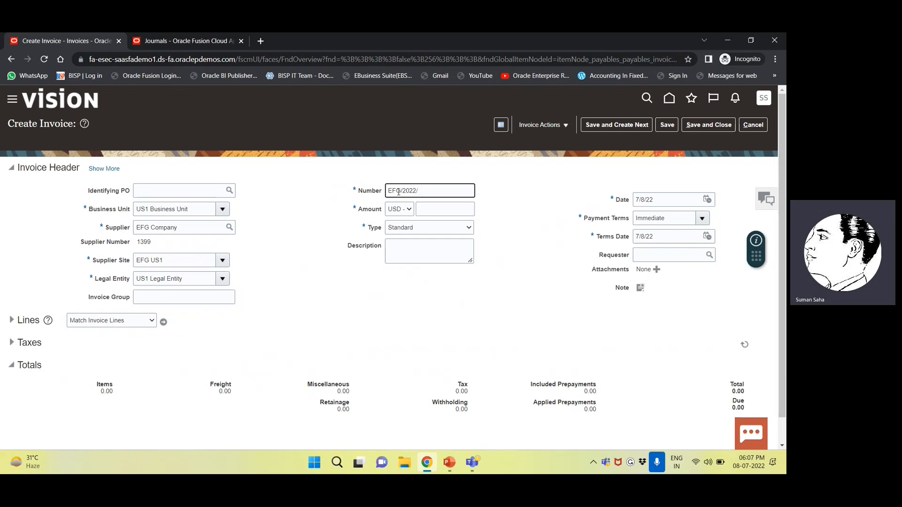
Step: Fill in the invoice header with number EFG/2022/9952, amount 650 USD and description SERVICE
{"action": "type", "text": "022/"}
{"action": "key", "text": "Tab"}
{"action": "key", "text": "Tab"}
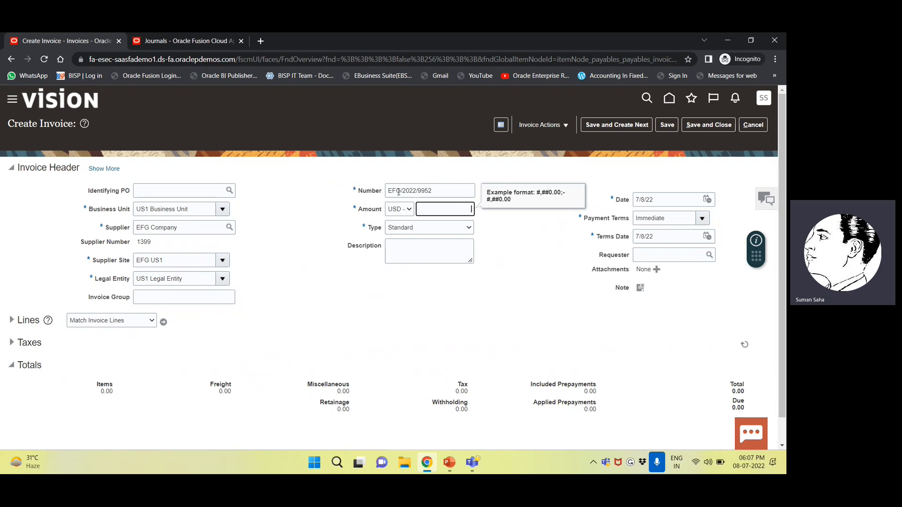
{"action": "type", "text": "650"}
{"action": "key", "text": "Tab"}
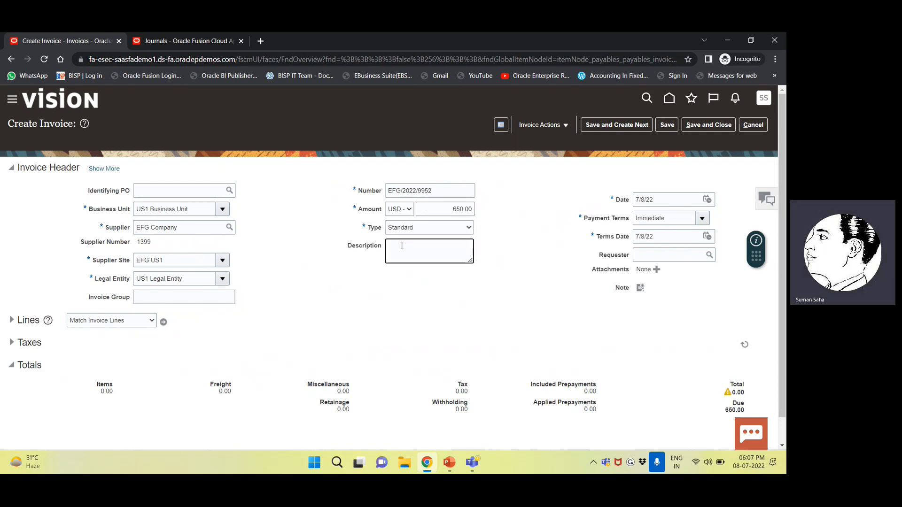
{"action": "type", "text": "SERVICE"}
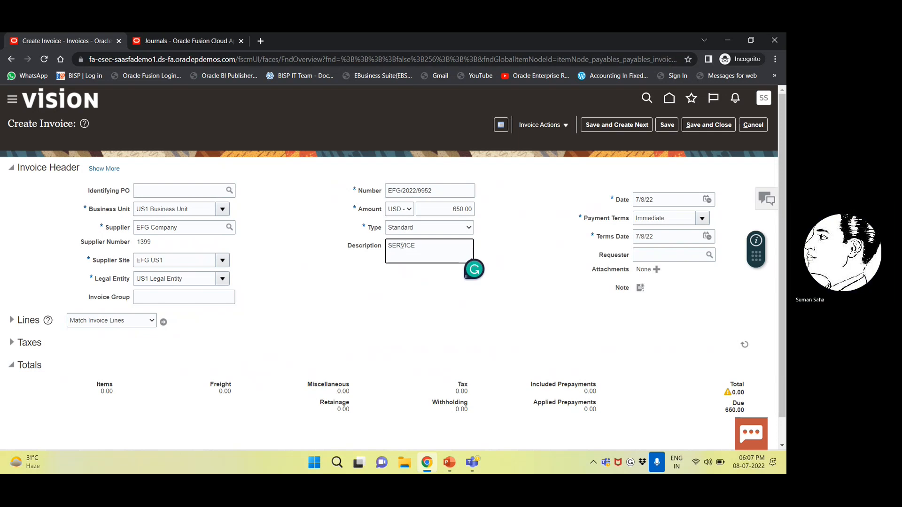
{"action": "key", "text": "Tab"}
{"action": "key", "text": "Tab"}
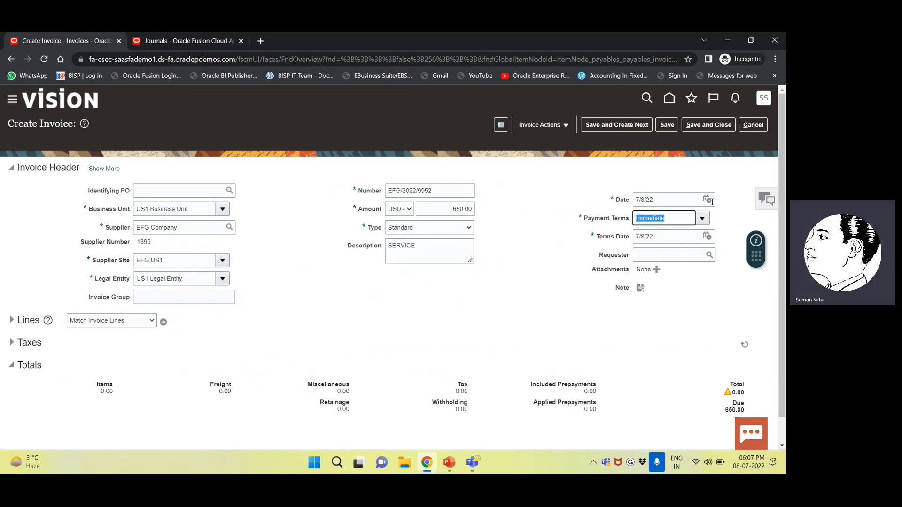
Step: Set the invoice date to June 20, 2022
{"action": "left_click", "coordinate": [709, 201]}
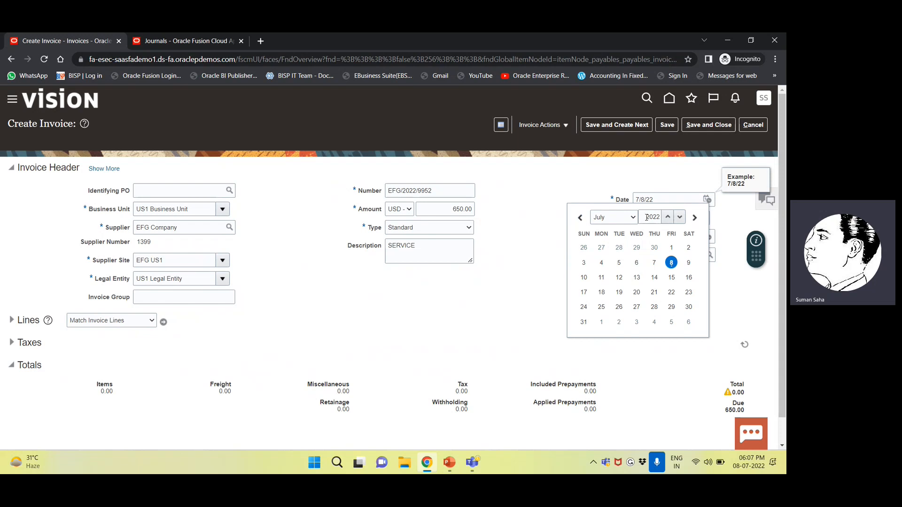
{"action": "left_click", "coordinate": [608, 218]}
{"action": "left_click", "coordinate": [602, 267]}
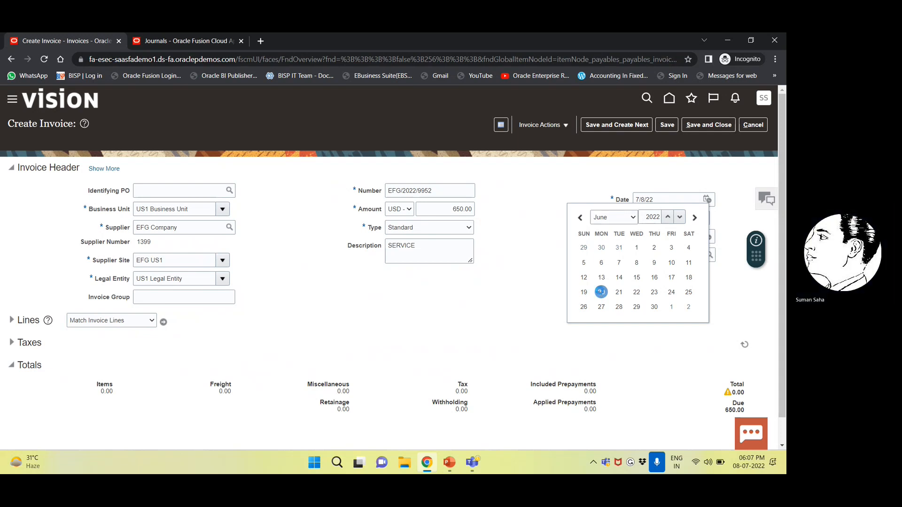
{"action": "left_click", "coordinate": [601, 292]}
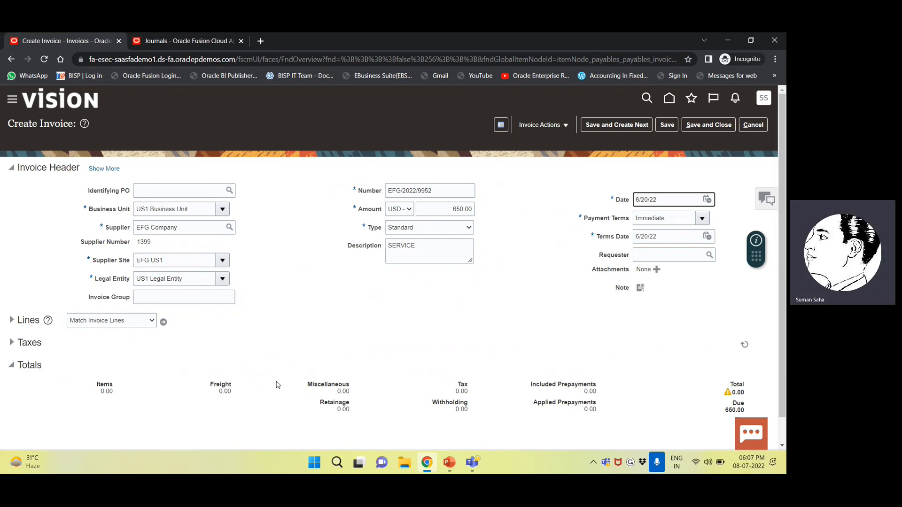
Step: Expand the invoice lines and fill in line 1 with amount 650 and description SERVICE
{"action": "left_click", "coordinate": [11, 320]}
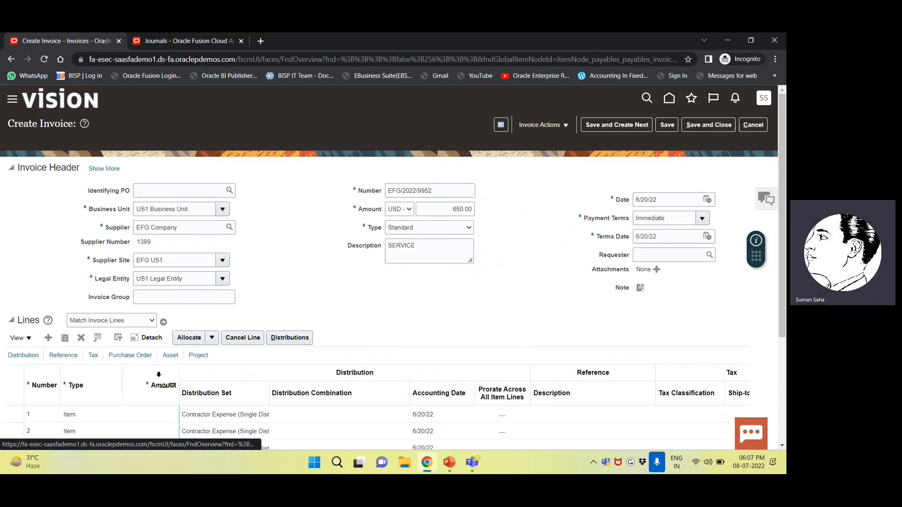
{"action": "scroll", "coordinate": [107, 258], "scroll_direction": "down", "scroll_amount": 3}
{"action": "left_click", "coordinate": [125, 259]}
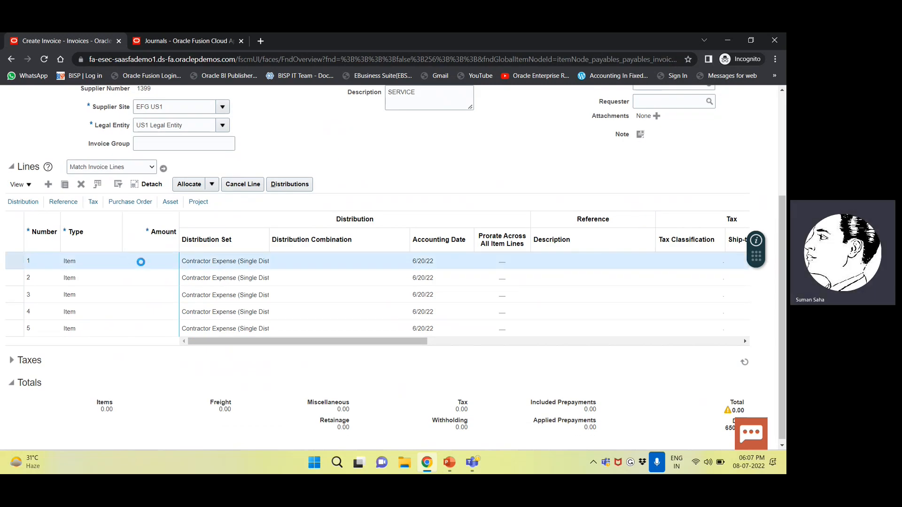
{"action": "left_click", "coordinate": [141, 262]}
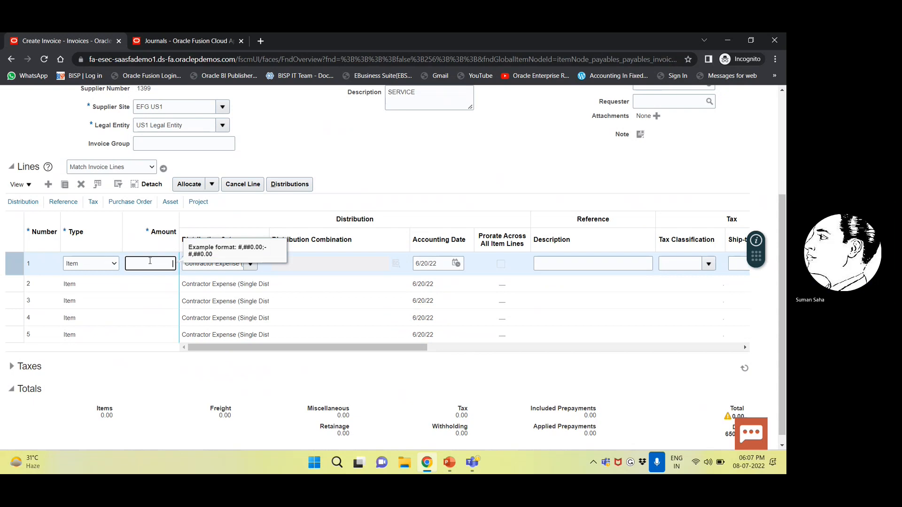
{"action": "type", "text": "65"}
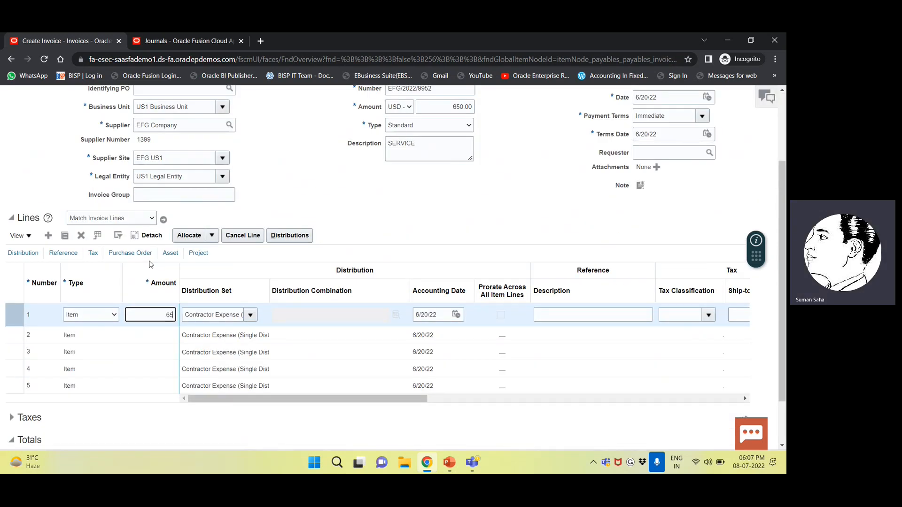
{"action": "type", "text": "0"}
{"action": "key", "text": "Tab"}
{"action": "key", "text": "Tab"}
{"action": "key", "text": "Tab"}
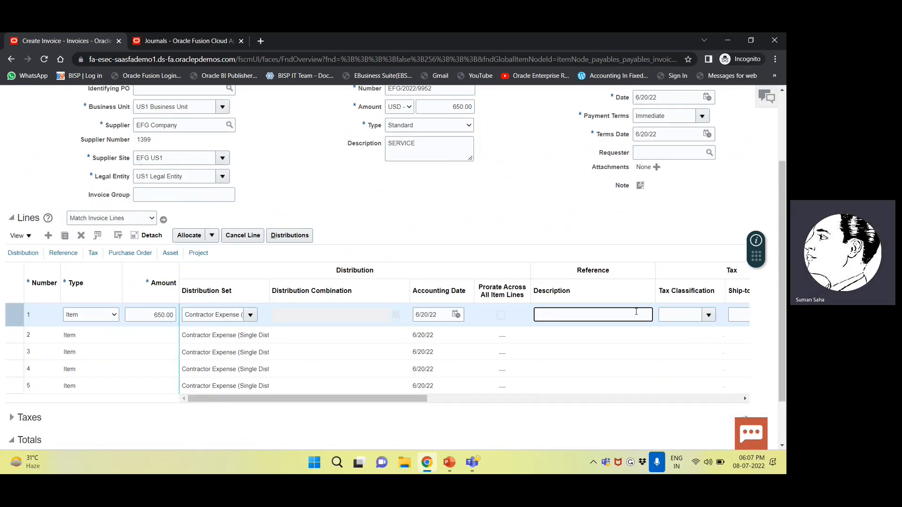
{"action": "type", "text": "SERVICE"}
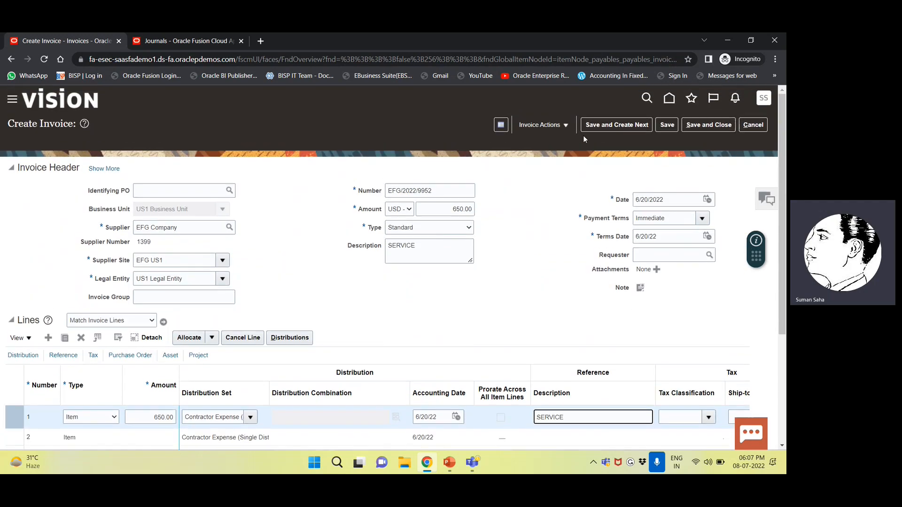
Step: Calculate the tax for the invoice and review the updated totals
{"action": "left_click", "coordinate": [559, 125]}
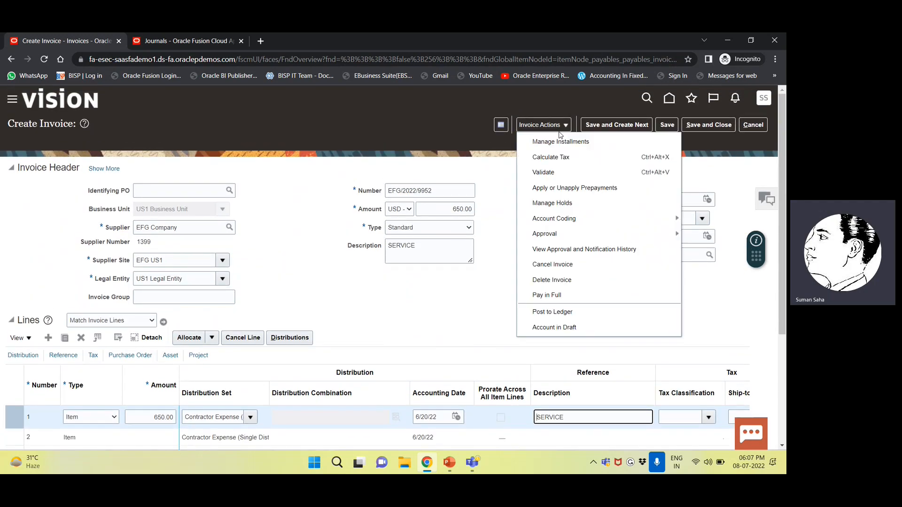
{"action": "left_click", "coordinate": [555, 157]}
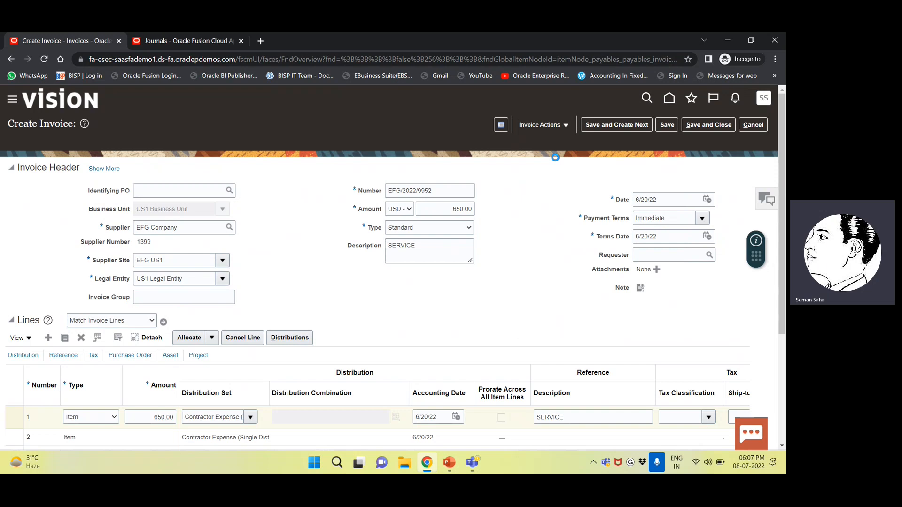
{"action": "scroll", "coordinate": [555, 157], "scroll_direction": "down", "scroll_amount": 4}
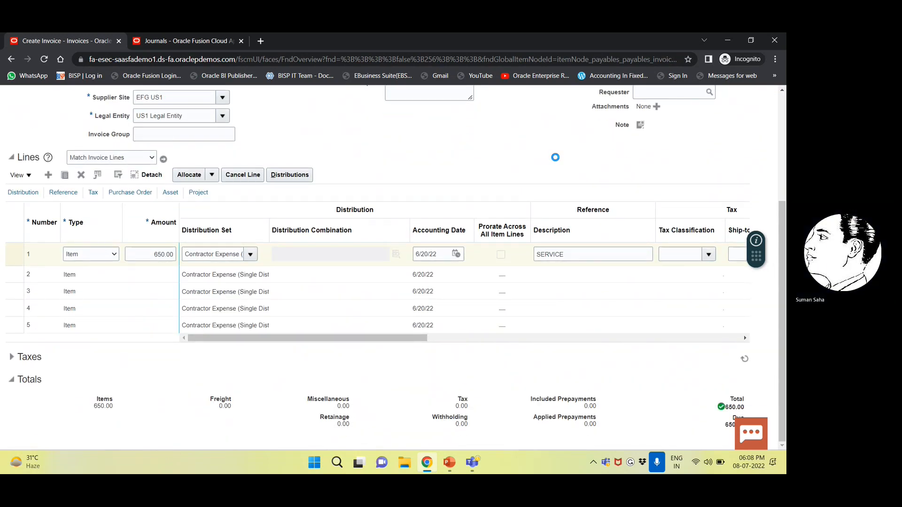
{"action": "scroll", "coordinate": [557, 161], "scroll_direction": "down", "scroll_amount": 3}
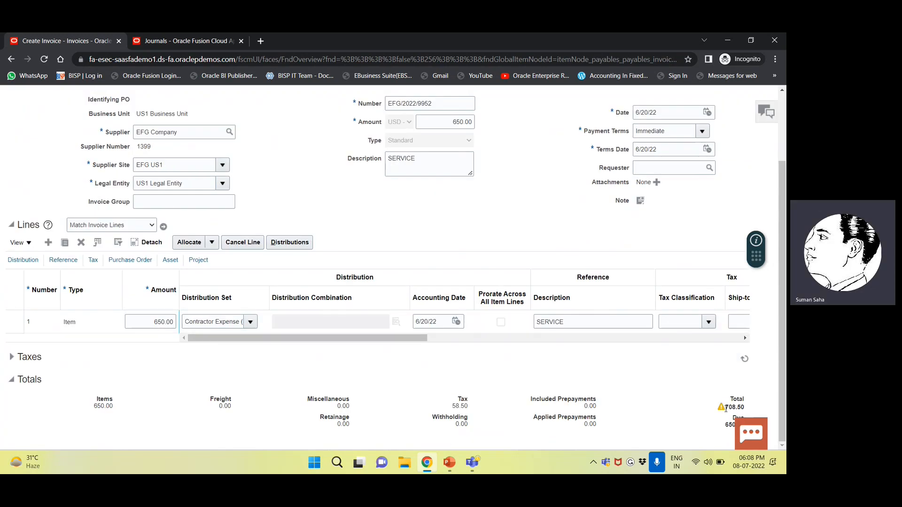
Step: Copy the tax-inclusive total into the invoice header so that the amount is 708.50
{"action": "left_click_drag", "start_coordinate": [726, 408], "coordinate": [748, 408]}
{"action": "key", "text": "ctrl+c"}
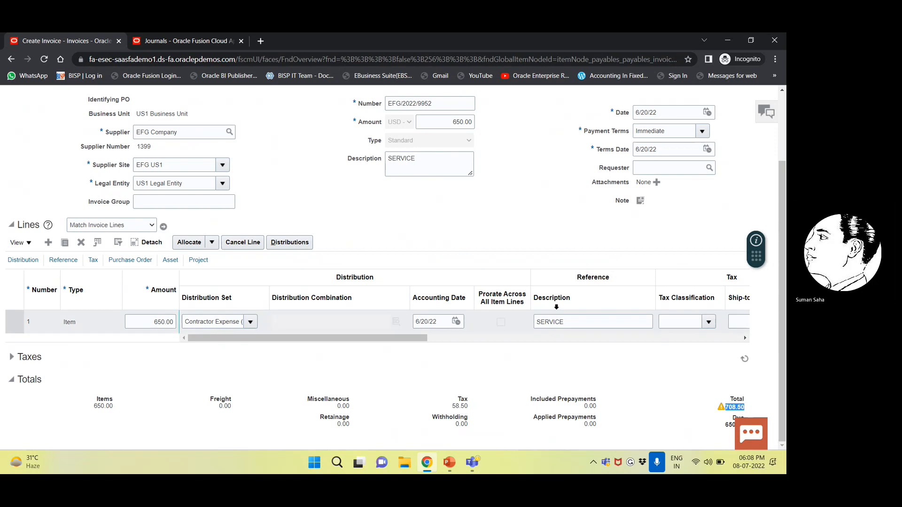
{"action": "scroll", "coordinate": [556, 307], "scroll_direction": "up", "scroll_amount": 3}
{"action": "double_click", "coordinate": [462, 209]}
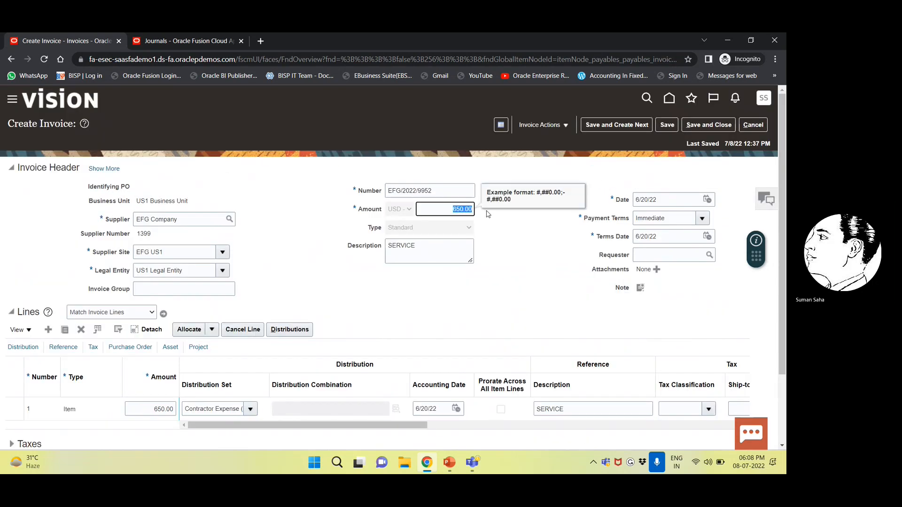
{"action": "key", "text": "ctrl+v"}
Step: Validate the invoice and force its approval
{"action": "left_click", "coordinate": [545, 124]}
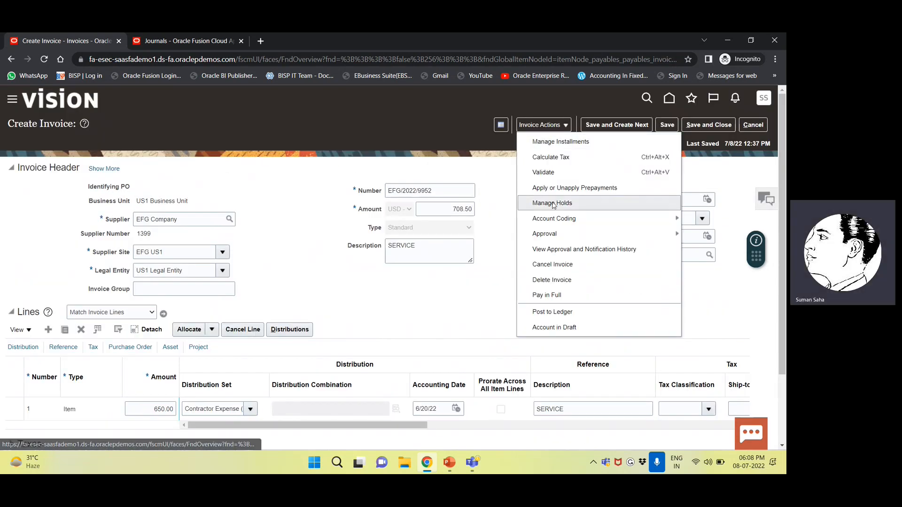
{"action": "left_click", "coordinate": [556, 172]}
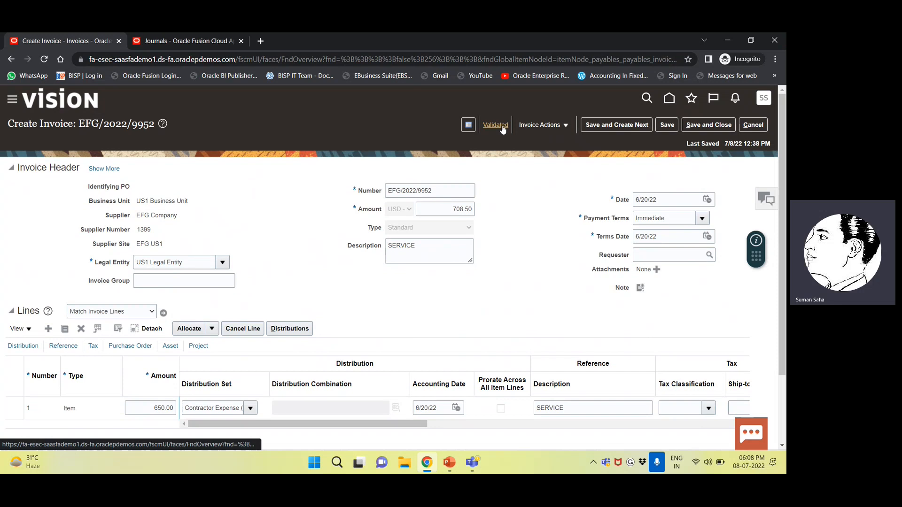
{"action": "left_click", "coordinate": [540, 125]}
{"action": "mouse_move", "coordinate": [579, 233]}
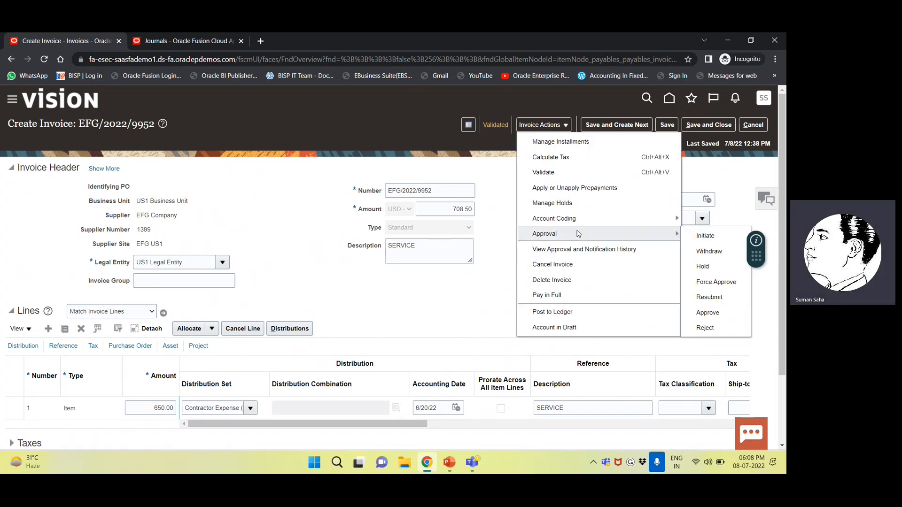
{"action": "left_click", "coordinate": [702, 282]}
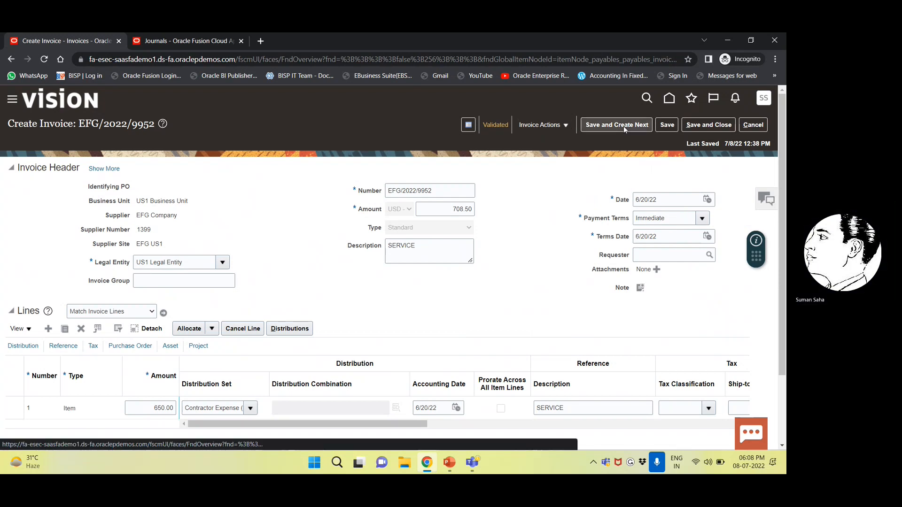
Step: Check the invoice summary for validation, approval and accounting status, and save and close the invoice
{"action": "left_click", "coordinate": [492, 128]}
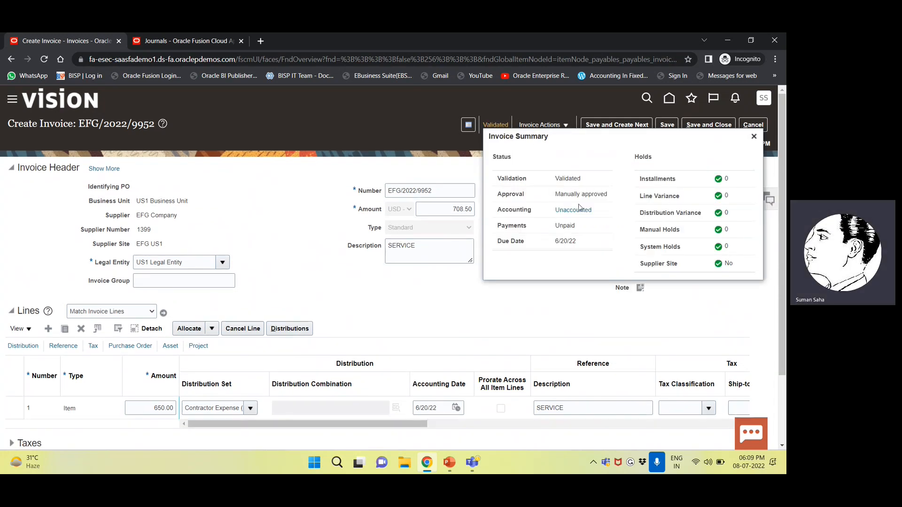
{"action": "left_click", "coordinate": [754, 137]}
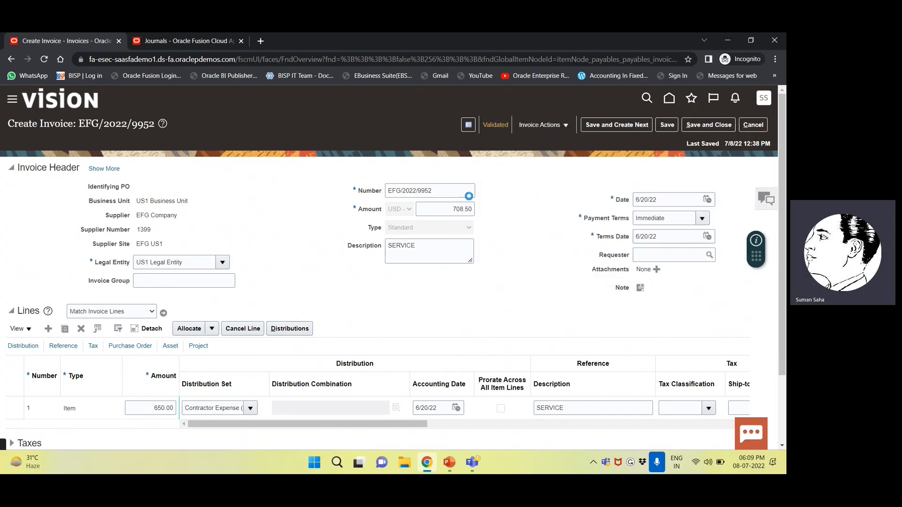
{"action": "left_click", "coordinate": [712, 127]}
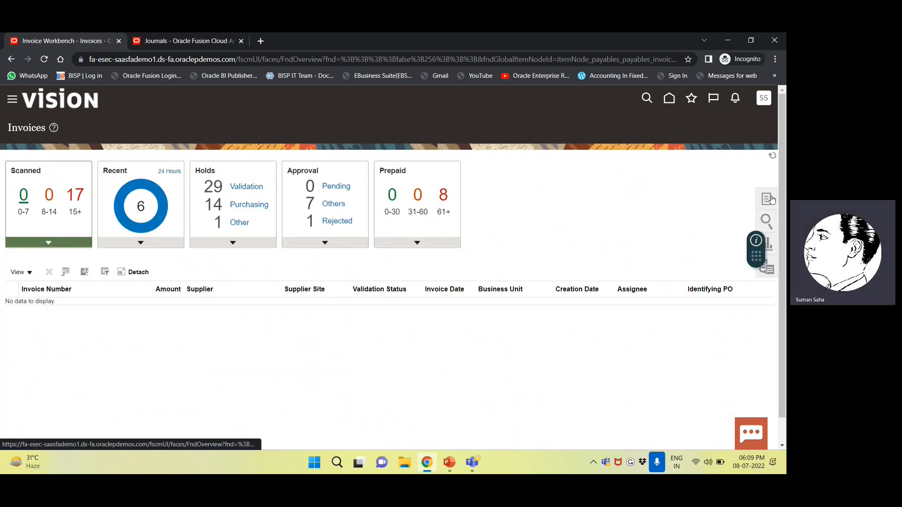
Step: Start a Create Accounting request from the invoice tasks and choose Payables as its subledger application
{"action": "left_click", "coordinate": [769, 199]}
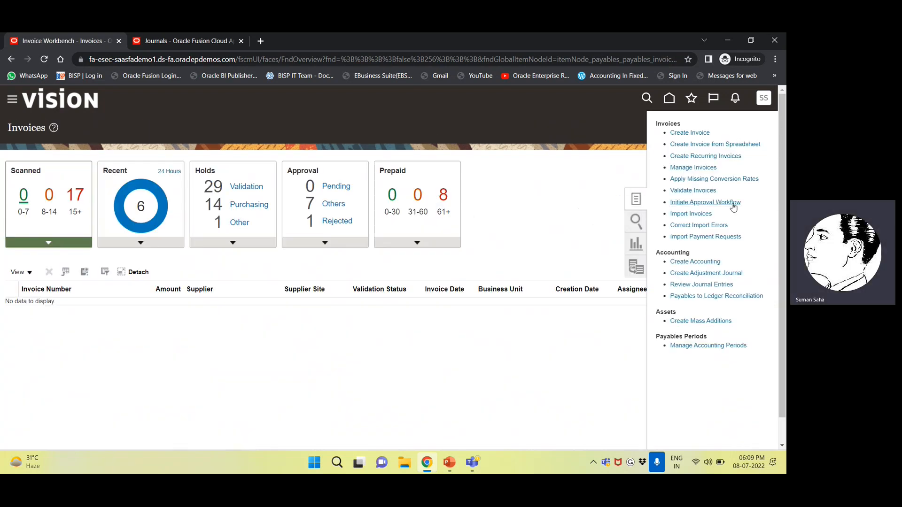
{"action": "left_click", "coordinate": [699, 262]}
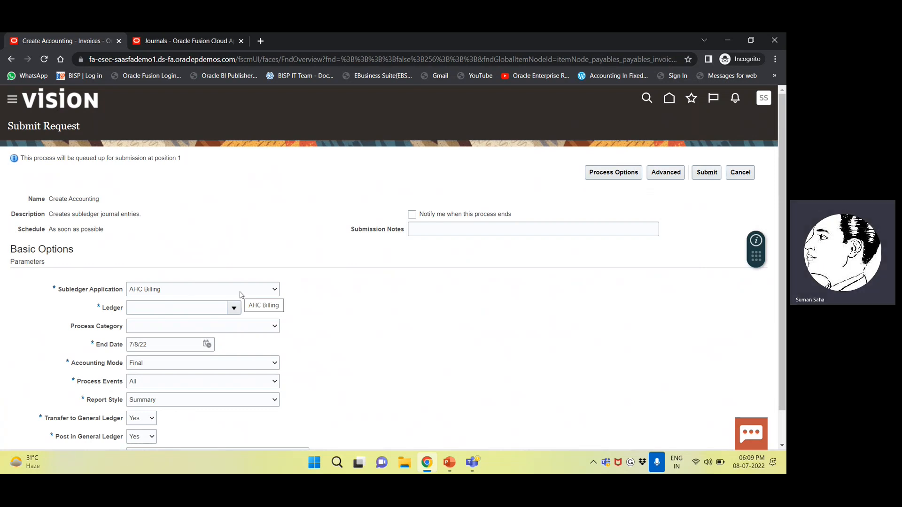
{"action": "left_click", "coordinate": [240, 294]}
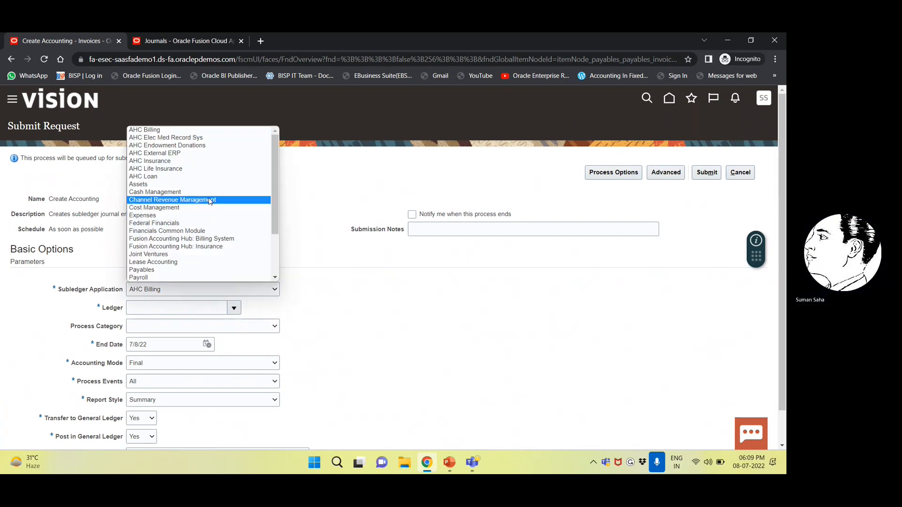
{"action": "left_click", "coordinate": [147, 270]}
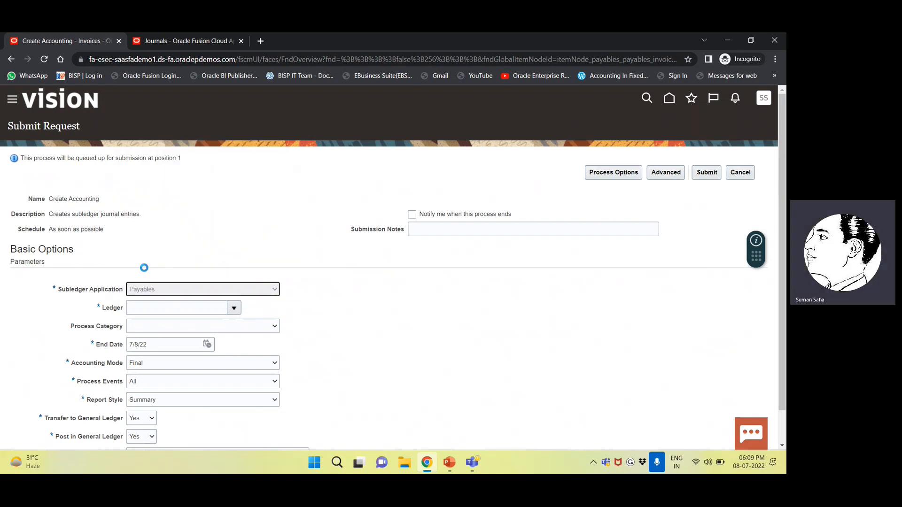
Step: Set the accounting request's ledger to US Primary Ledger
{"action": "left_click", "coordinate": [172, 309]}
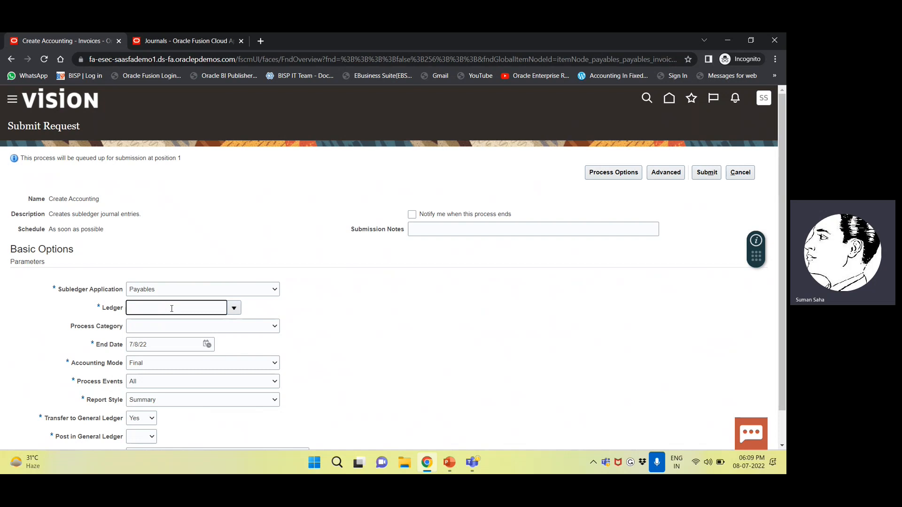
{"action": "type", "text": "US"}
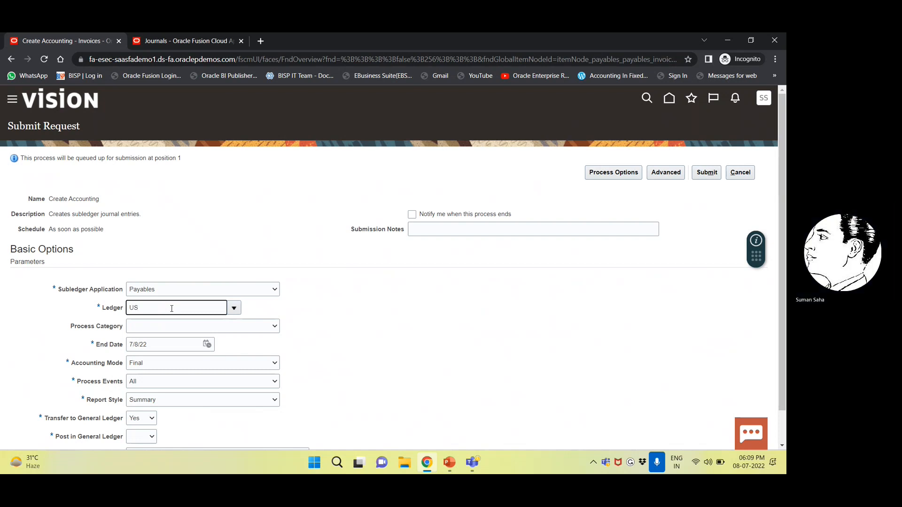
{"action": "type", "text": " PRI"}
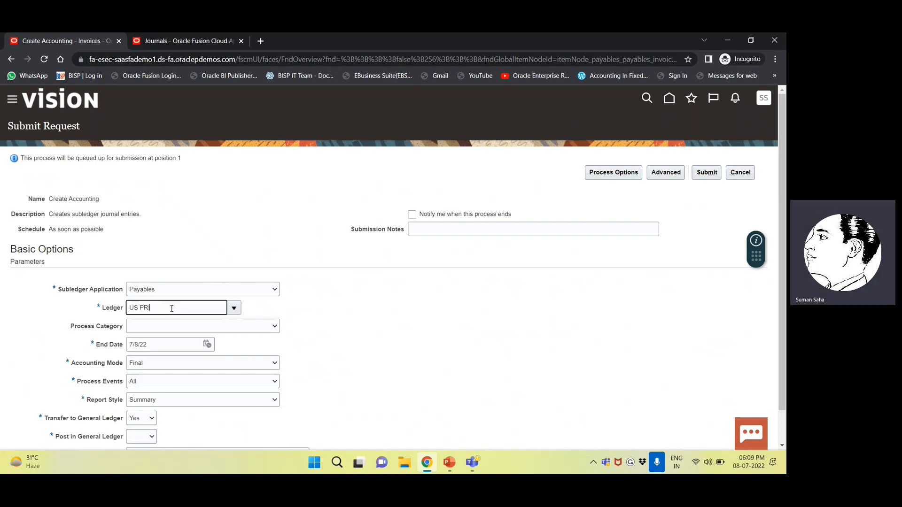
{"action": "type", "text": "MARY LEDG"}
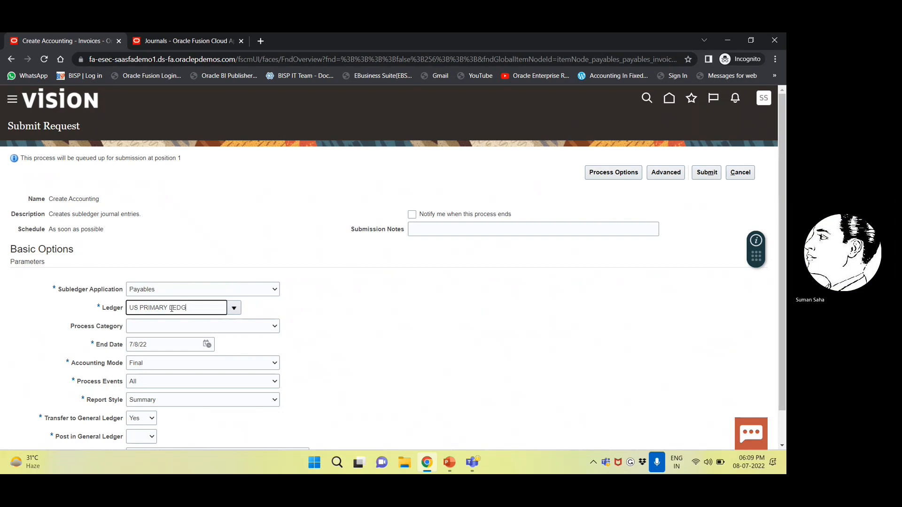
{"action": "type", "text": "ER"}
{"action": "key", "text": "Tab"}
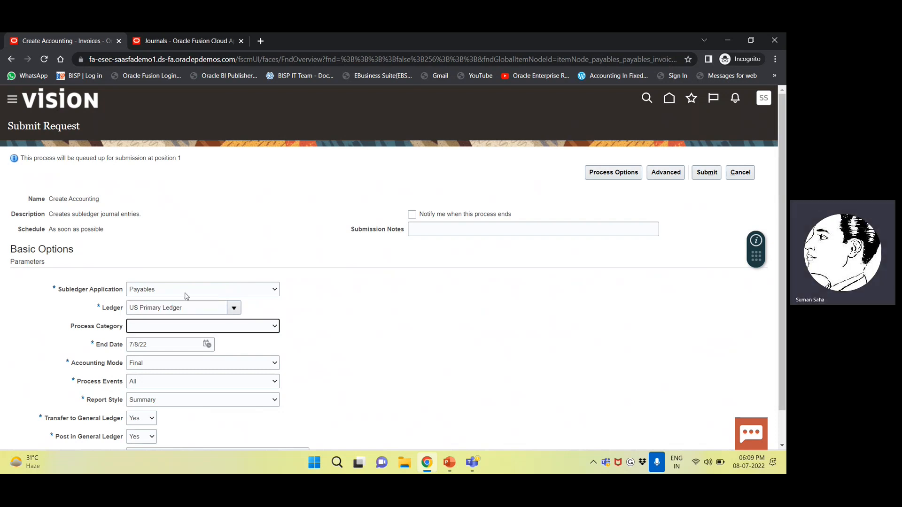
Step: Set the accounting request's process category to Invoices and its accounting mode to Final
{"action": "left_click", "coordinate": [253, 328]}
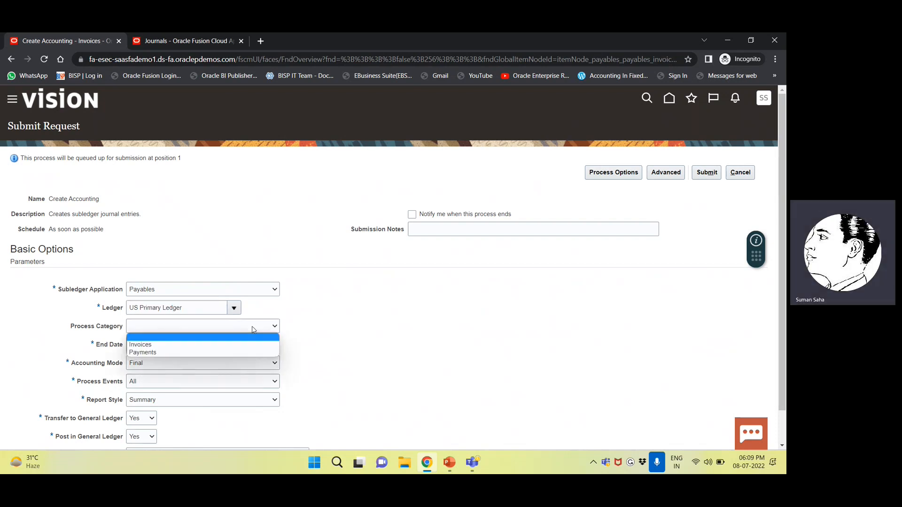
{"action": "left_click", "coordinate": [171, 345]}
{"action": "left_click", "coordinate": [169, 345]}
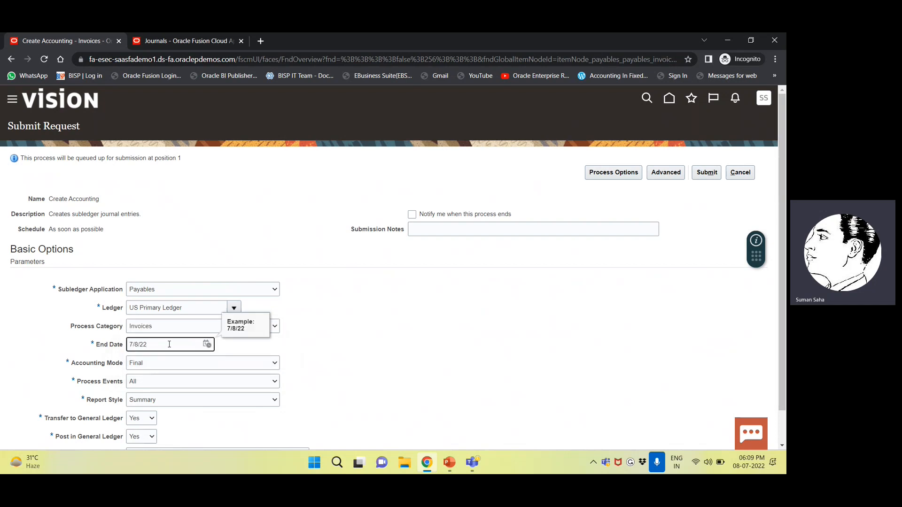
{"action": "left_click", "coordinate": [163, 364]}
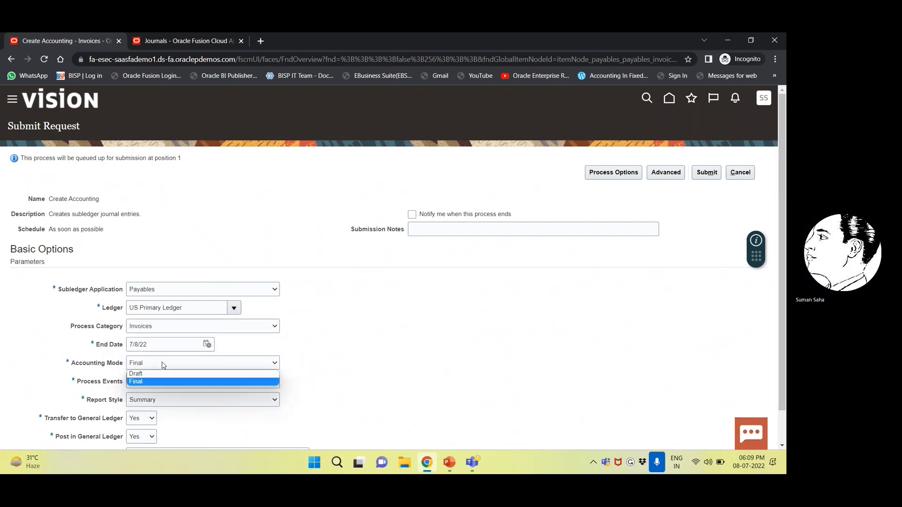
{"action": "left_click", "coordinate": [149, 382]}
Step: Set Post in General Ledger to No and enter BATCH as the journal batch
{"action": "scroll", "coordinate": [149, 378], "scroll_direction": "down", "scroll_amount": 1}
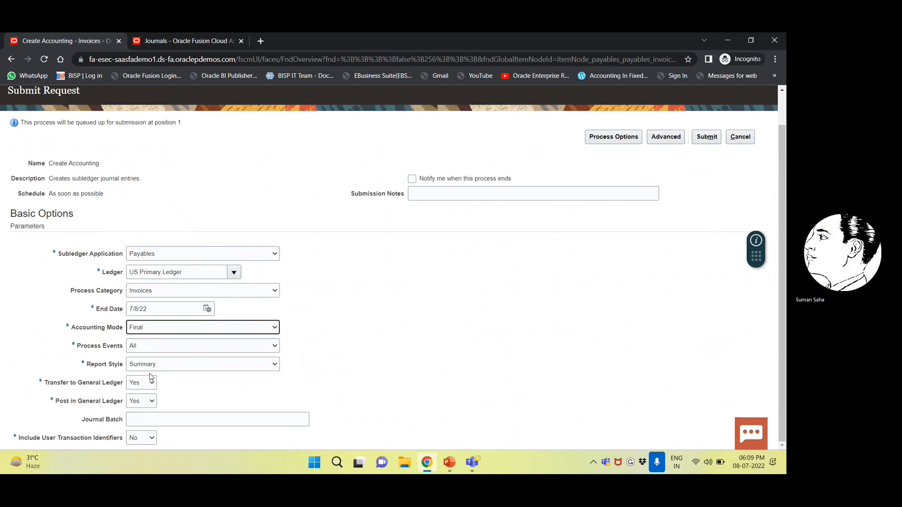
{"action": "left_click", "coordinate": [145, 402]}
{"action": "left_click", "coordinate": [133, 412]}
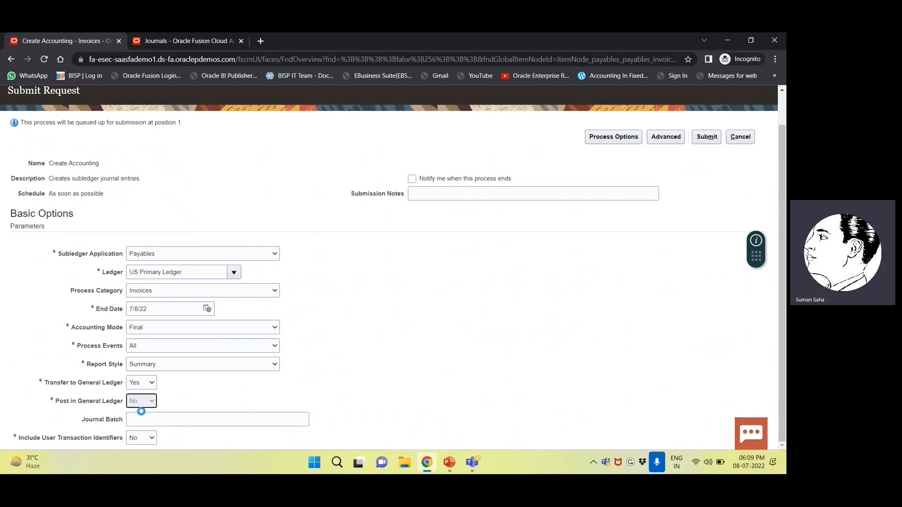
{"action": "left_click", "coordinate": [157, 424]}
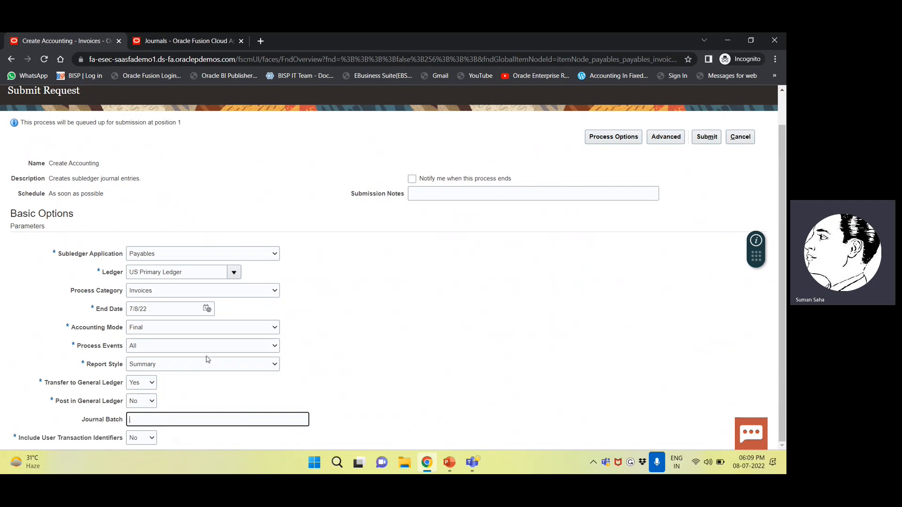
{"action": "type", "text": "BATCH"}
Step: Set the accounting request's end date to 6/20/22 using the calendar
{"action": "left_click", "coordinate": [207, 309]}
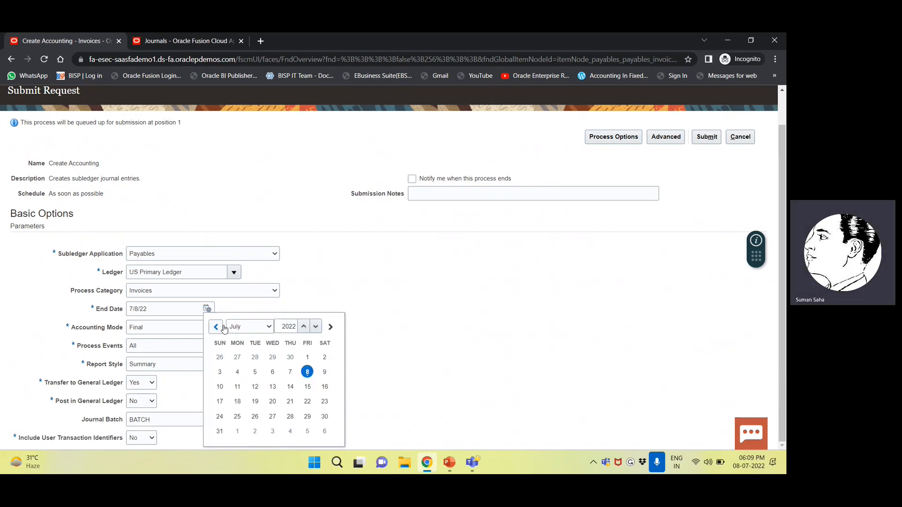
{"action": "left_click", "coordinate": [236, 327]}
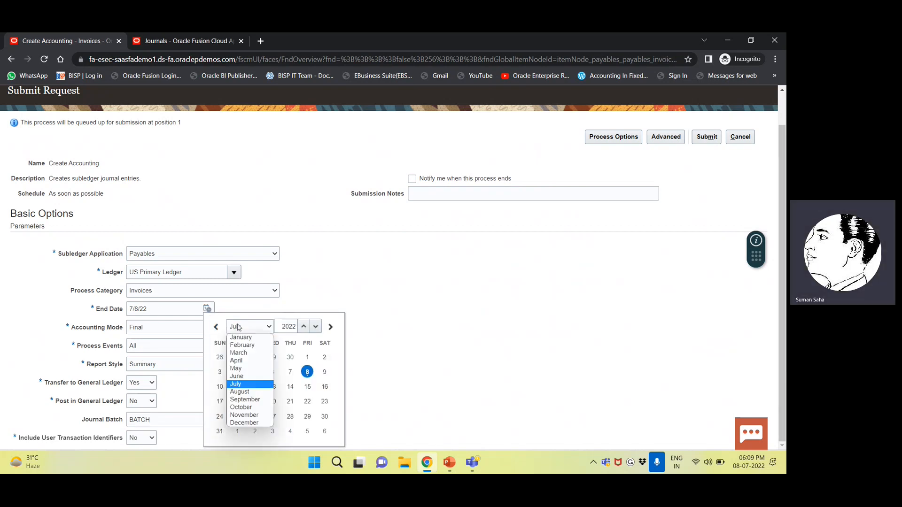
{"action": "left_click", "coordinate": [242, 378]}
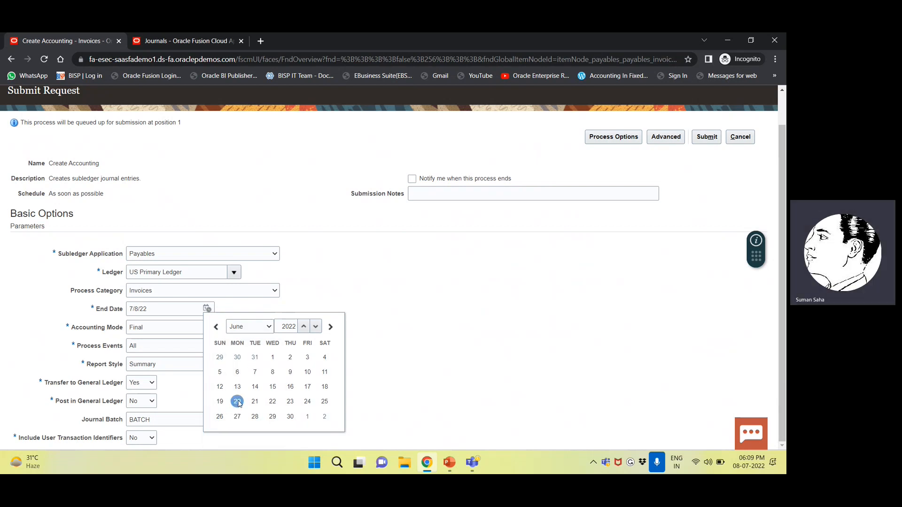
{"action": "left_click", "coordinate": [237, 401]}
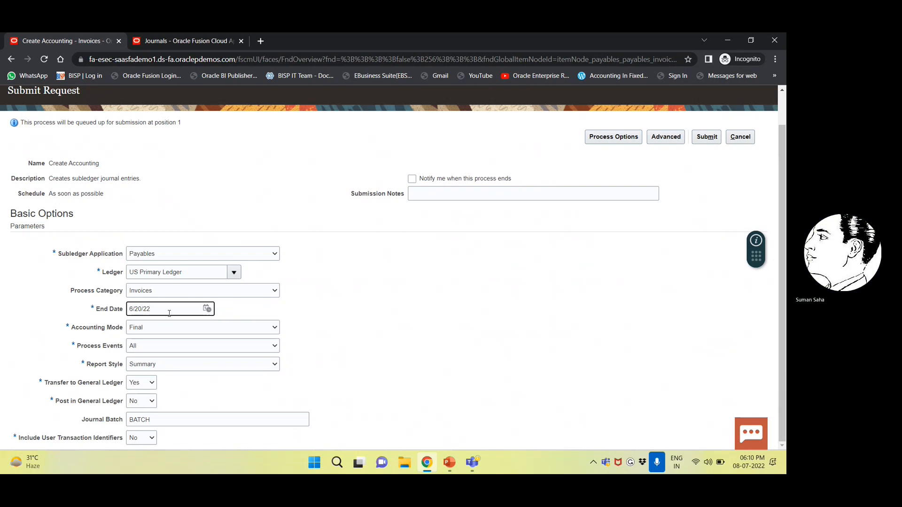
Step: Extend the journal batch name to BATCH/2022/7777, submit the Create Accounting request and close the confirmation
{"action": "left_click", "coordinate": [151, 397]}
{"action": "left_click", "coordinate": [149, 402]}
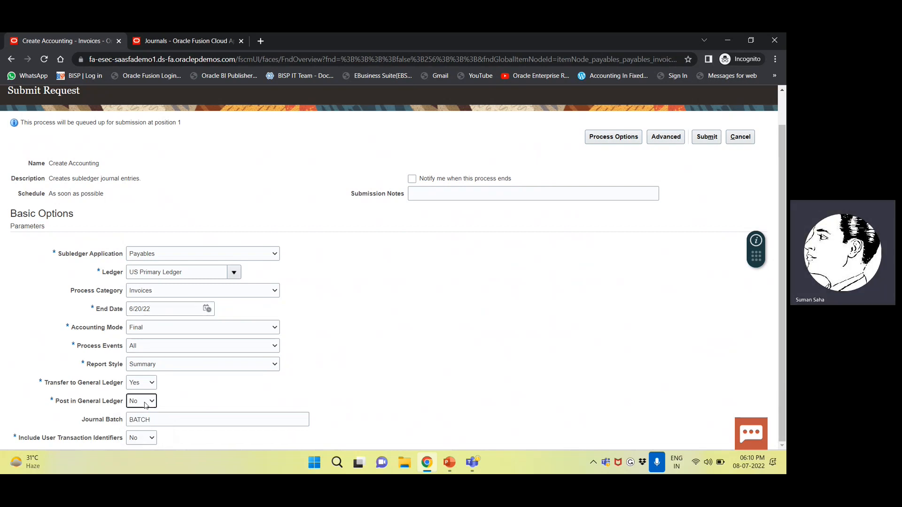
{"action": "left_click", "coordinate": [154, 419]}
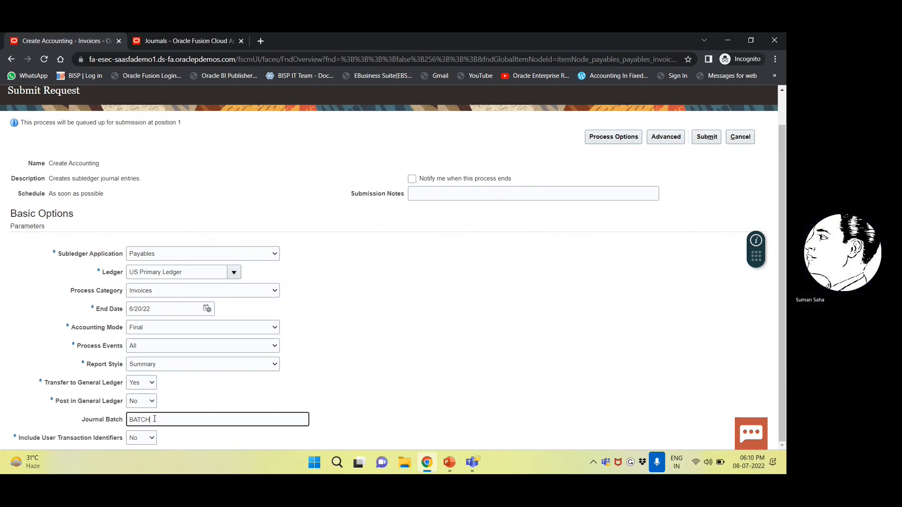
{"action": "type", "text": "/2022"}
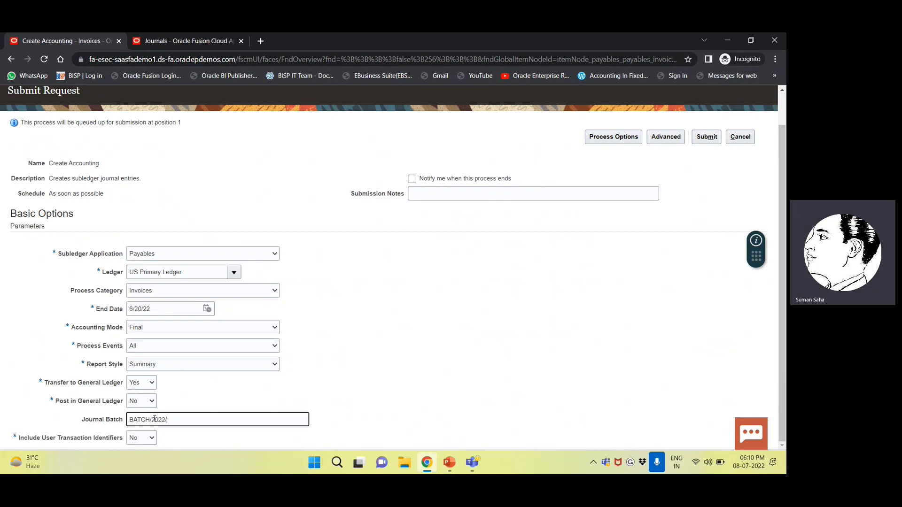
{"action": "type", "text": "/7777"}
{"action": "key", "text": "ctrl+shift+Left"}
{"action": "key", "text": "ctrl+shift+Left"}
{"action": "key", "text": "ctrl+shift+Left"}
{"action": "key", "text": "ctrl+shift+Left"}
{"action": "key", "text": "ctrl+shift+Left"}
{"action": "left_click", "coordinate": [706, 138]}
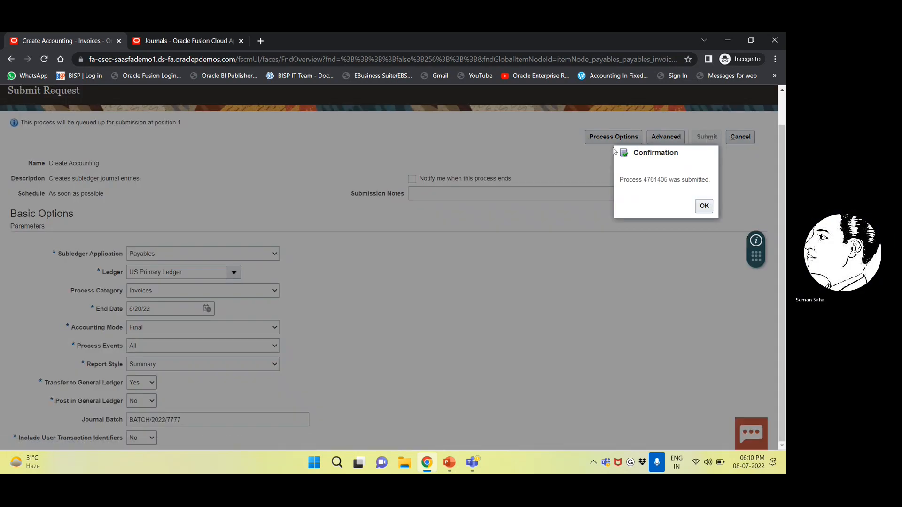
{"action": "left_click", "coordinate": [703, 206]}
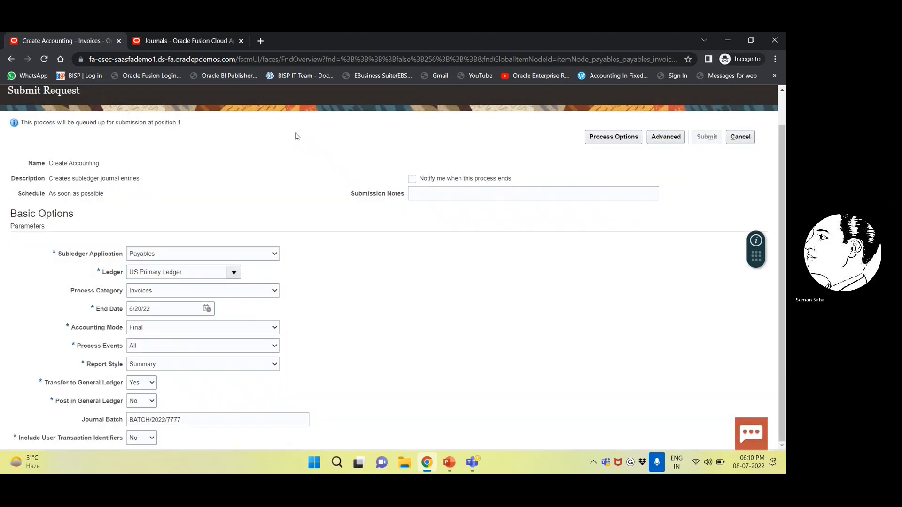
Step: Open the home page in a new browser tab and go to Scheduled Processes among the Tools apps
{"action": "scroll", "coordinate": [577, 170], "scroll_direction": "up", "scroll_amount": 1}
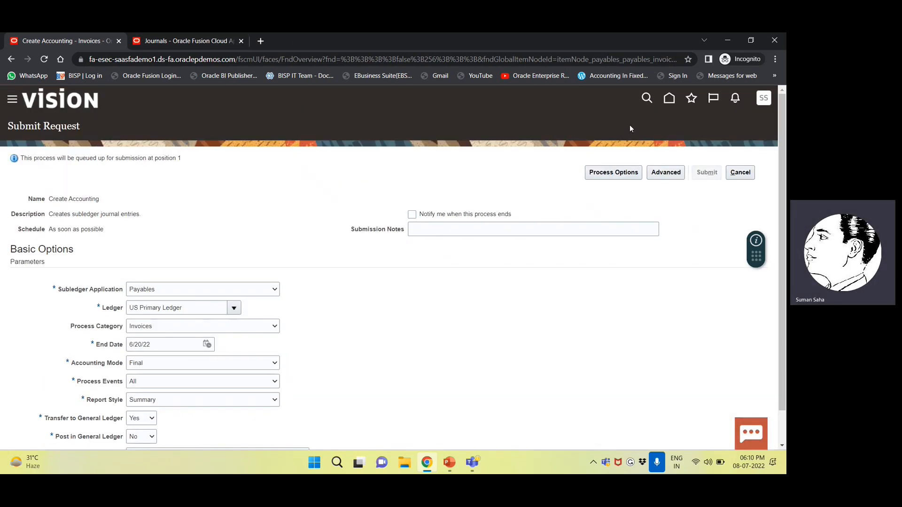
{"action": "right_click", "coordinate": [669, 100]}
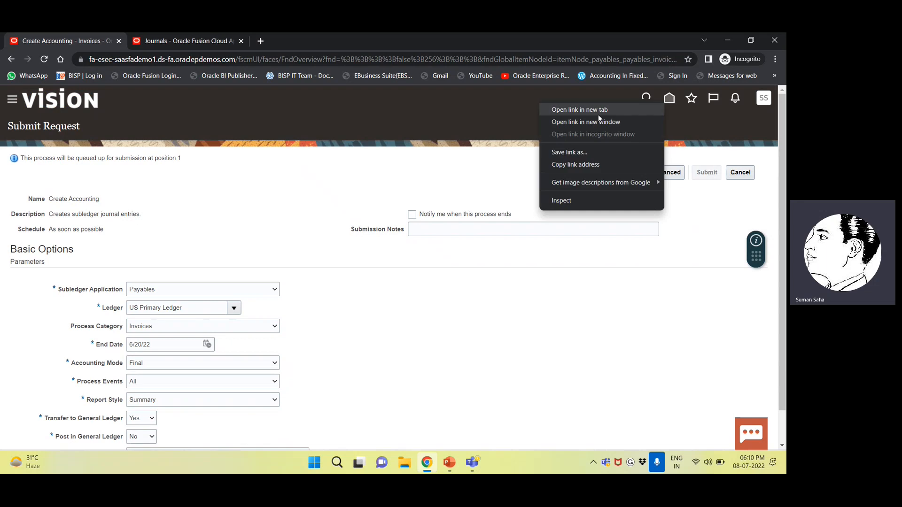
{"action": "left_click", "coordinate": [582, 109]}
{"action": "left_click", "coordinate": [282, 41]}
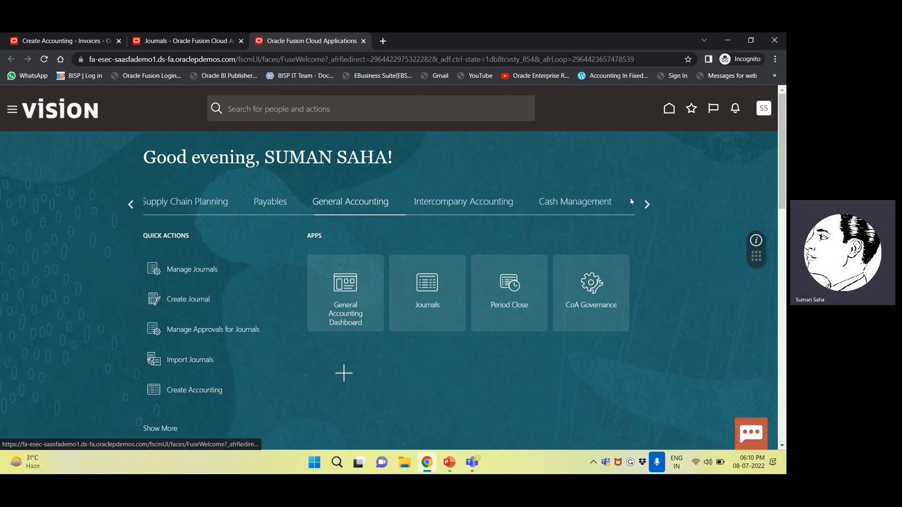
{"action": "left_click", "coordinate": [647, 204]}
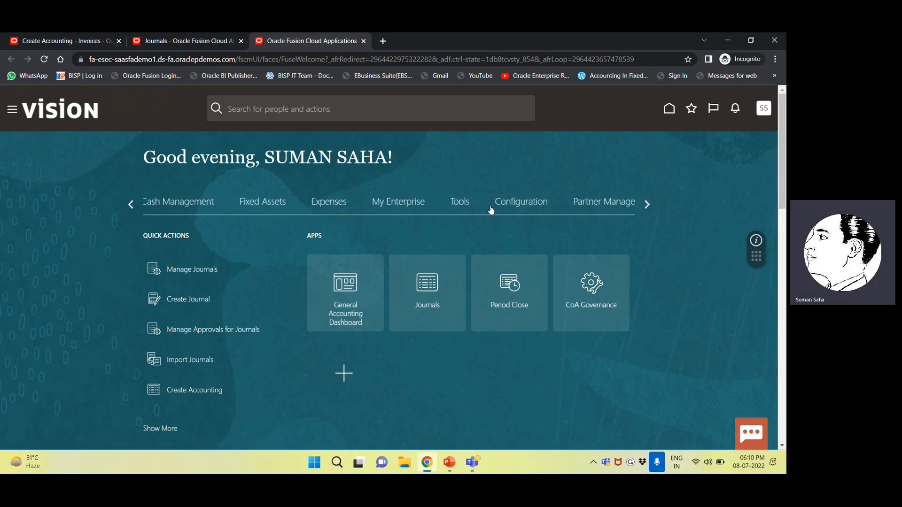
{"action": "left_click", "coordinate": [463, 203]}
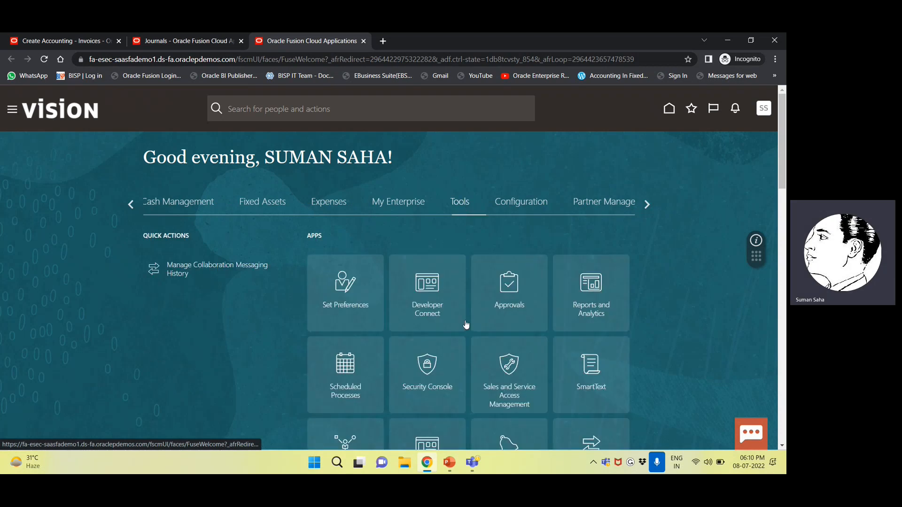
{"action": "scroll", "coordinate": [465, 324], "scroll_direction": "down", "scroll_amount": 2}
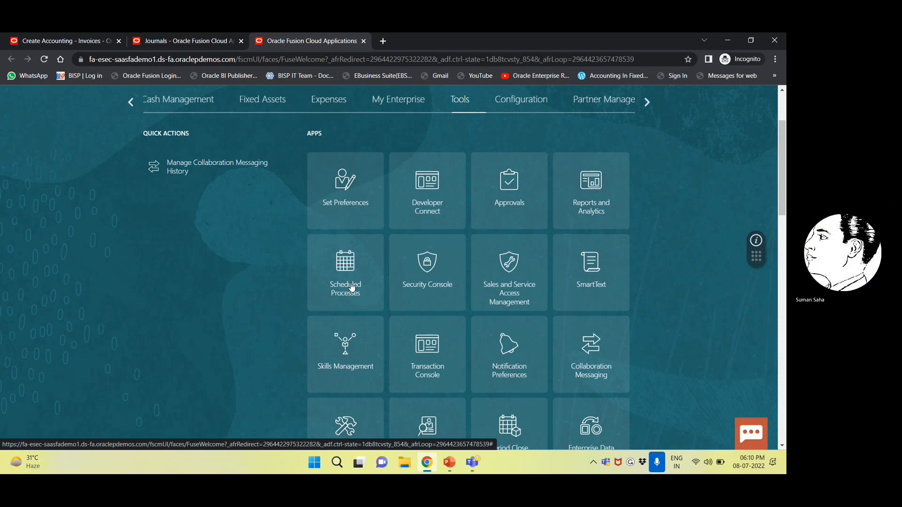
{"action": "left_click", "coordinate": [351, 287]}
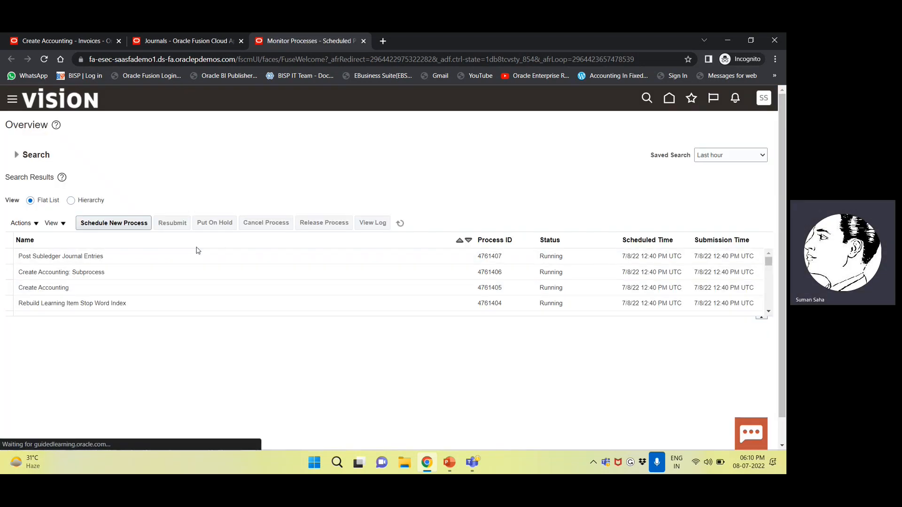
Step: Refresh the scheduled process list and show the processes as a hierarchy
{"action": "left_click", "coordinate": [399, 223]}
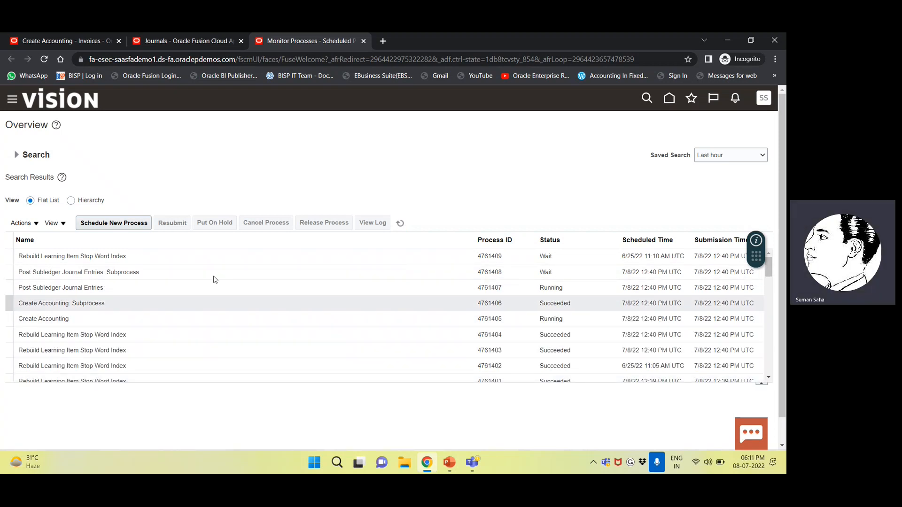
{"action": "left_click", "coordinate": [401, 224]}
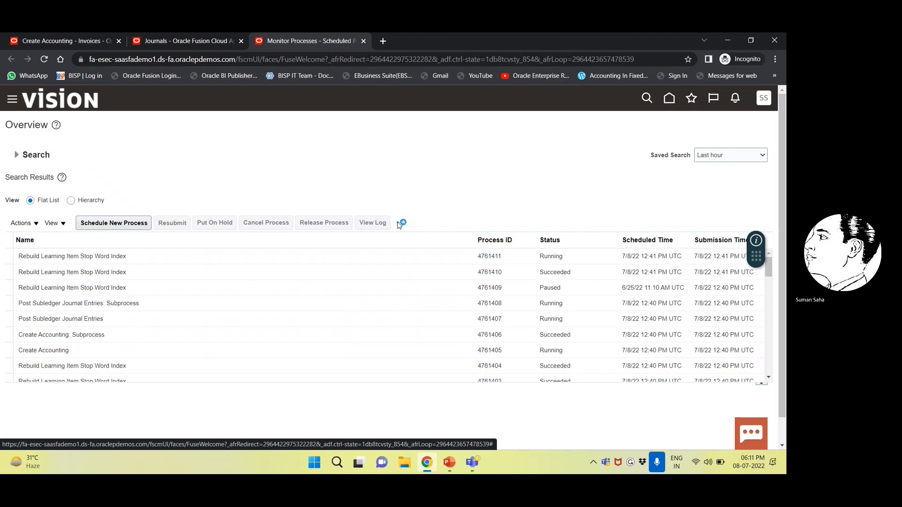
{"action": "left_click", "coordinate": [71, 201]}
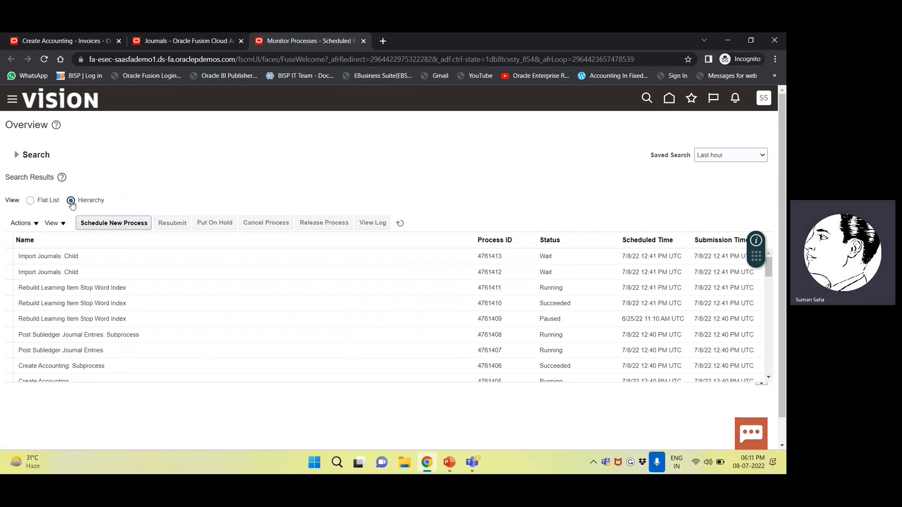
Step: Refresh the scheduled process list repeatedly to monitor the Create Accounting request and its child processes, including the Create Accounting Execution Report
{"action": "left_click", "coordinate": [401, 223]}
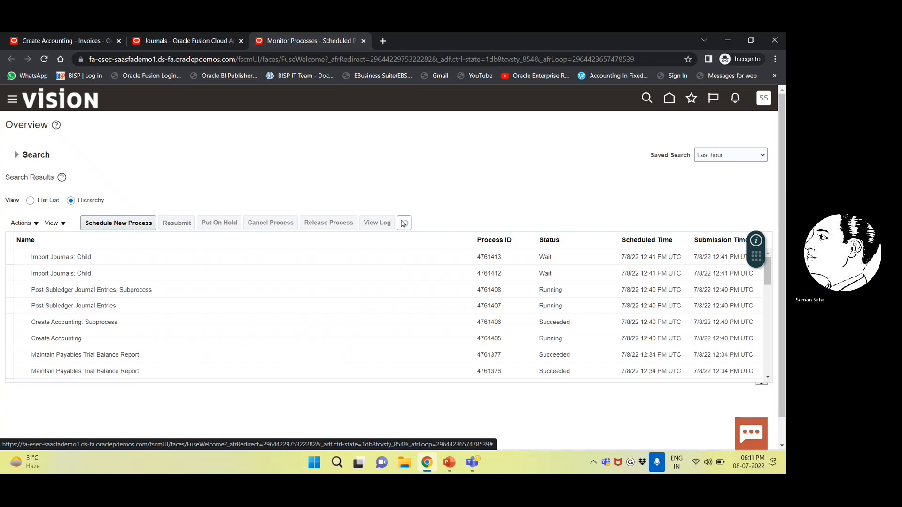
{"action": "left_click", "coordinate": [403, 223]}
{"action": "left_click", "coordinate": [406, 226]}
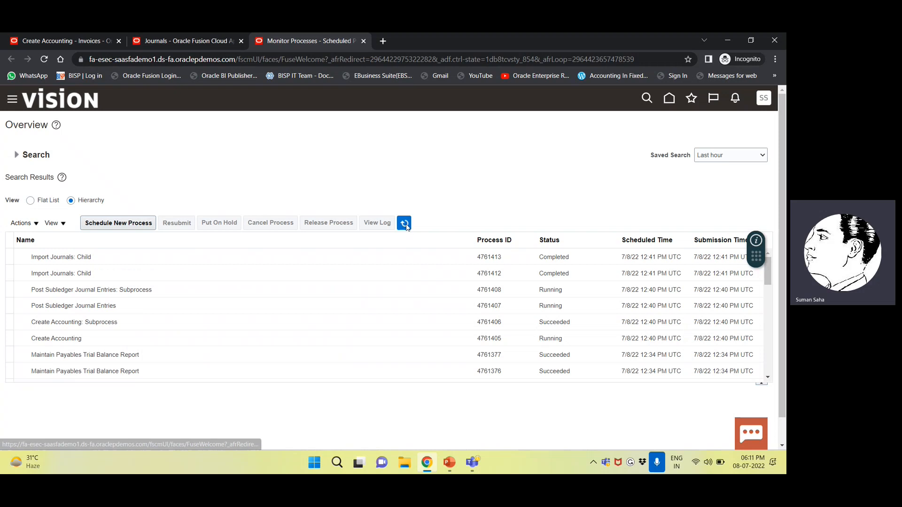
{"action": "left_click", "coordinate": [405, 224]}
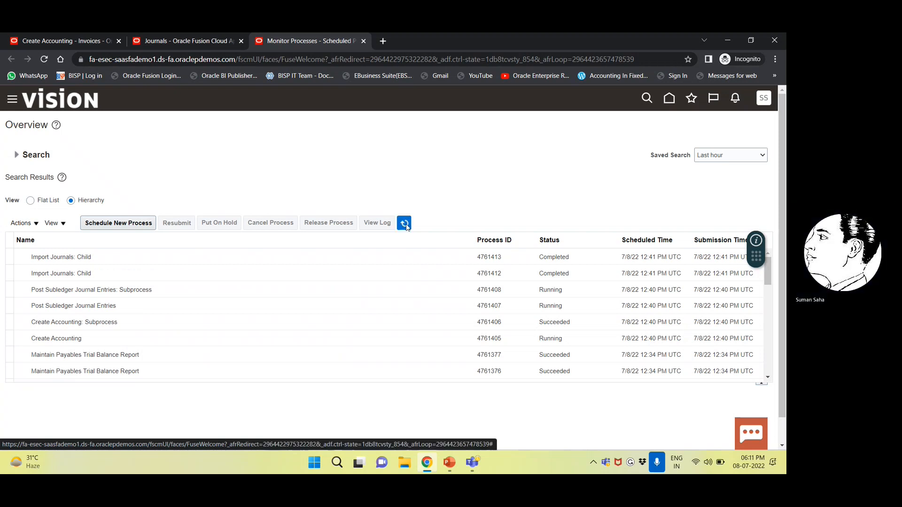
{"action": "left_click", "coordinate": [406, 225]}
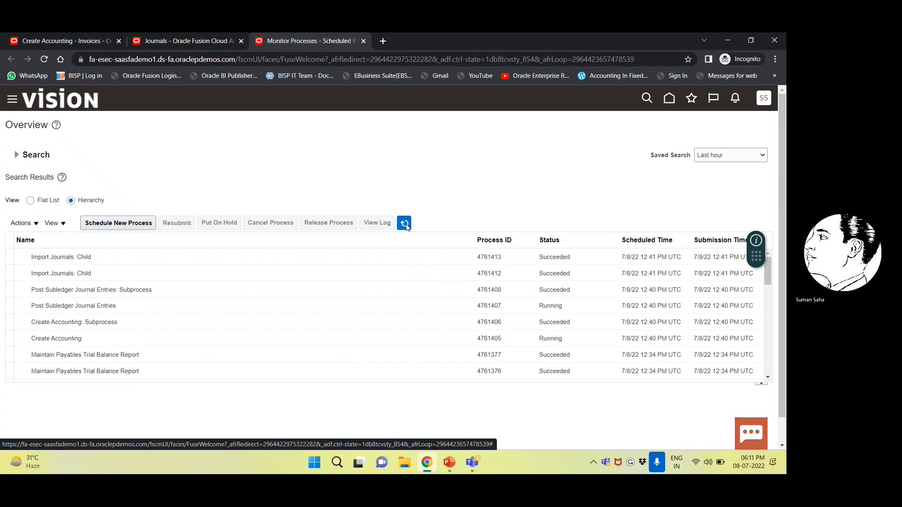
{"action": "left_click", "coordinate": [406, 226]}
{"action": "left_click", "coordinate": [406, 225]}
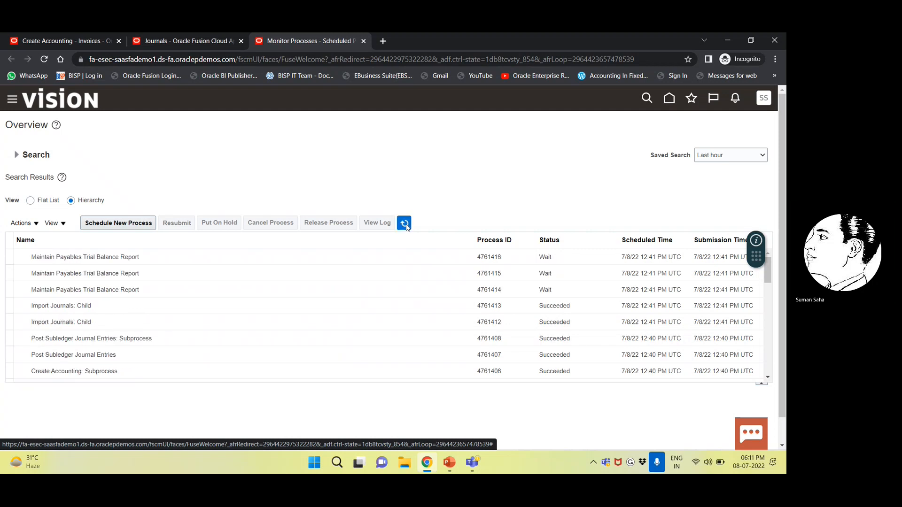
{"action": "left_click", "coordinate": [406, 226]}
{"action": "left_click", "coordinate": [407, 227]}
{"action": "left_click", "coordinate": [408, 227]}
{"action": "left_click", "coordinate": [408, 228]}
{"action": "left_click", "coordinate": [408, 227]}
{"action": "left_click", "coordinate": [408, 228]}
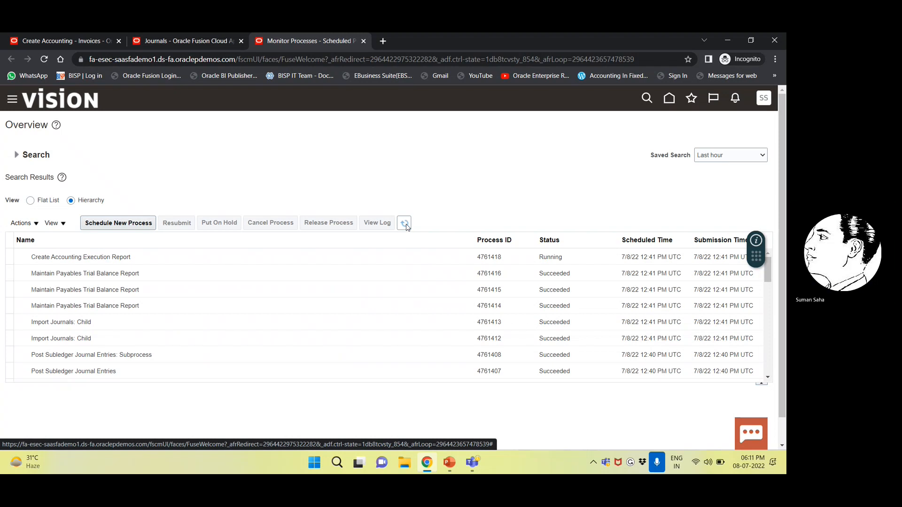
{"action": "left_click", "coordinate": [407, 228]}
{"action": "left_click", "coordinate": [408, 227]}
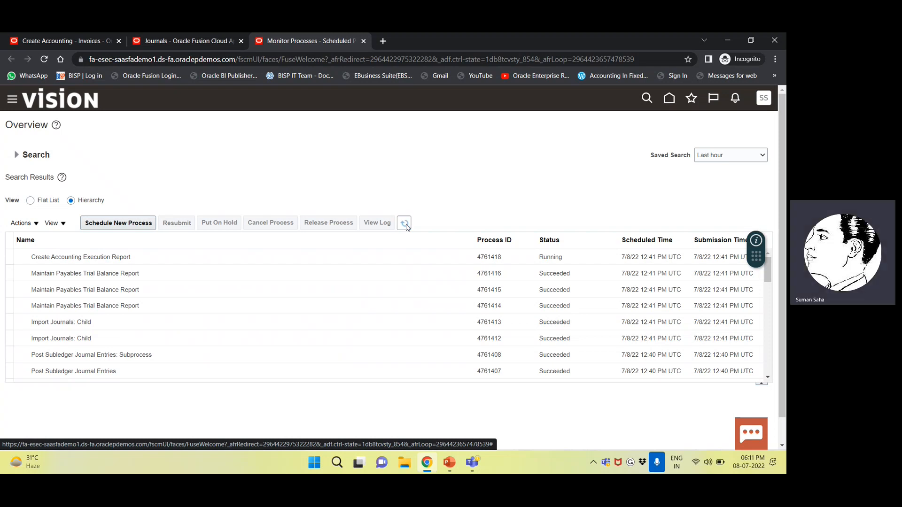
{"action": "left_click", "coordinate": [407, 227]}
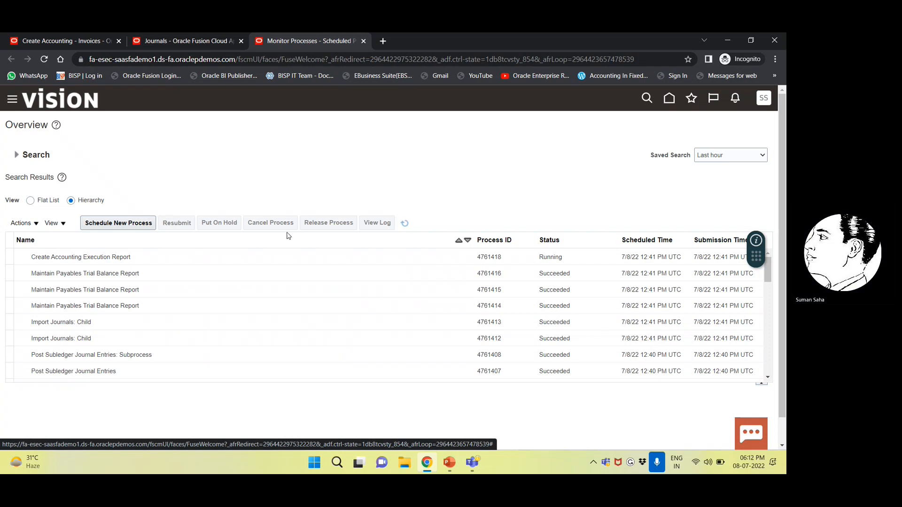
{"action": "left_click", "coordinate": [403, 224]}
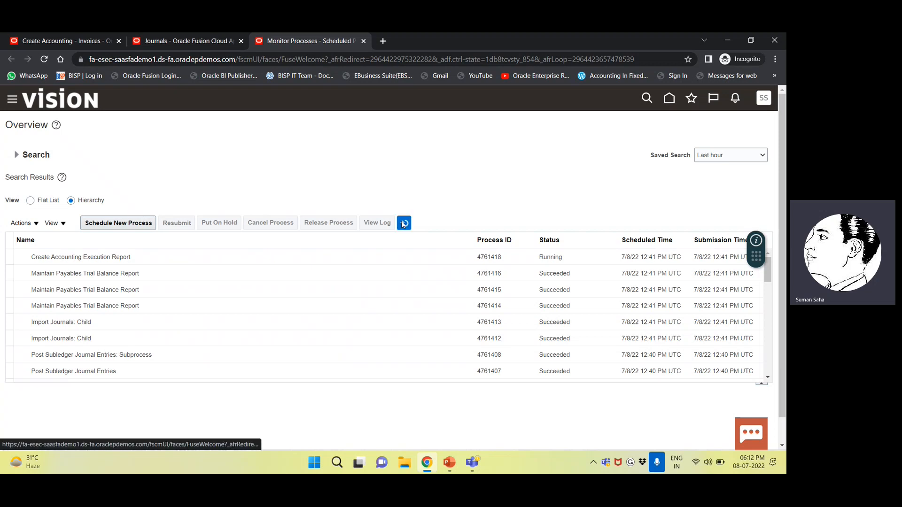
{"action": "left_click", "coordinate": [403, 224]}
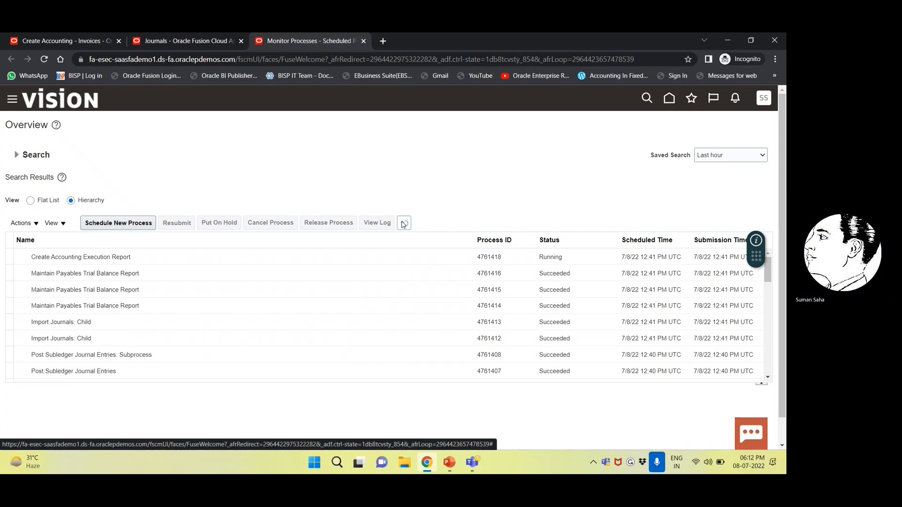
{"action": "left_click", "coordinate": [403, 224]}
{"action": "left_click", "coordinate": [403, 225]}
{"action": "left_click", "coordinate": [403, 224]}
{"action": "left_click", "coordinate": [403, 224]}
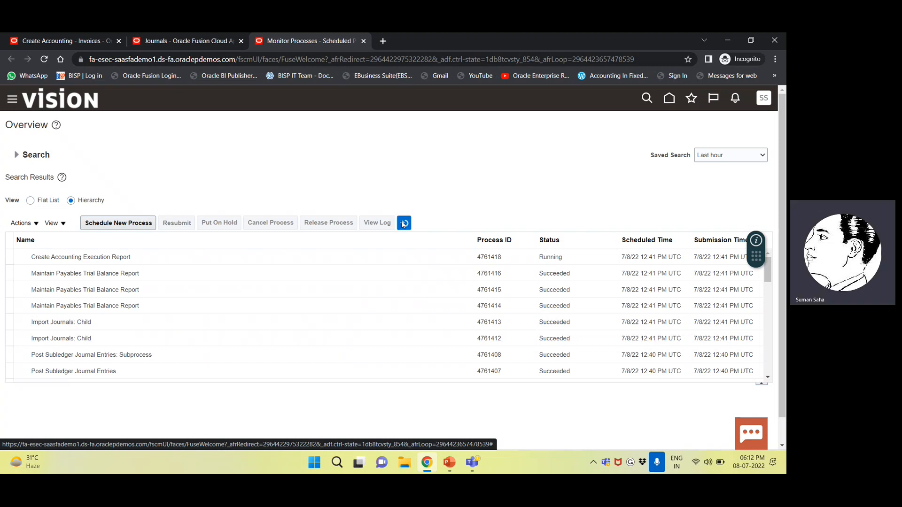
{"action": "left_click", "coordinate": [403, 224]}
{"action": "left_click", "coordinate": [403, 224]}
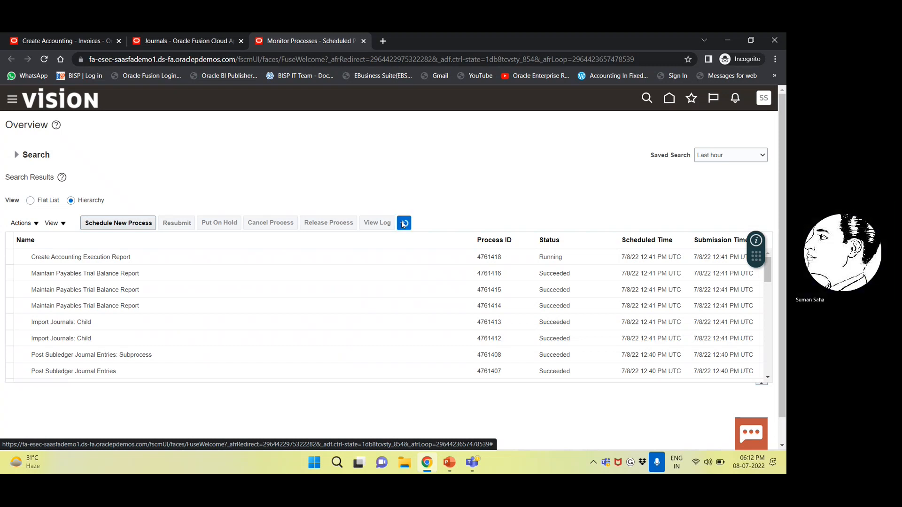
{"action": "left_click", "coordinate": [403, 224]}
{"action": "left_click", "coordinate": [403, 225]}
{"action": "left_click", "coordinate": [403, 224]}
{"action": "left_click", "coordinate": [403, 224]}
{"action": "left_click", "coordinate": [403, 224]}
{"action": "left_click", "coordinate": [403, 224]}
{"action": "left_click", "coordinate": [403, 224]}
{"action": "left_click", "coordinate": [403, 224]}
{"action": "left_click", "coordinate": [403, 224]}
{"action": "left_click", "coordinate": [403, 224]}
{"action": "left_click", "coordinate": [403, 224]}
{"action": "left_click", "coordinate": [403, 224]}
{"action": "left_click", "coordinate": [403, 224]}
{"action": "left_click", "coordinate": [403, 224]}
{"action": "left_click", "coordinate": [403, 224]}
{"action": "left_click", "coordinate": [403, 224]}
{"action": "left_click", "coordinate": [403, 224]}
{"action": "left_click", "coordinate": [404, 224]}
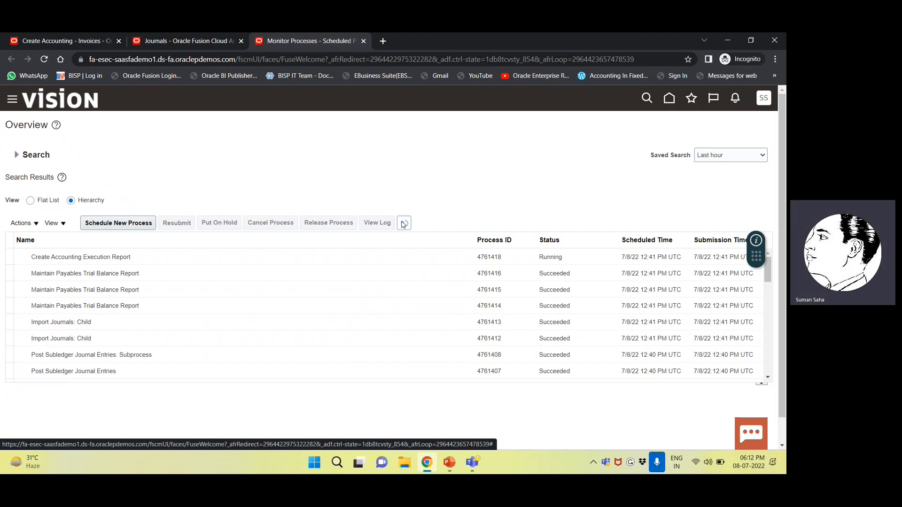
{"action": "left_click", "coordinate": [403, 224]}
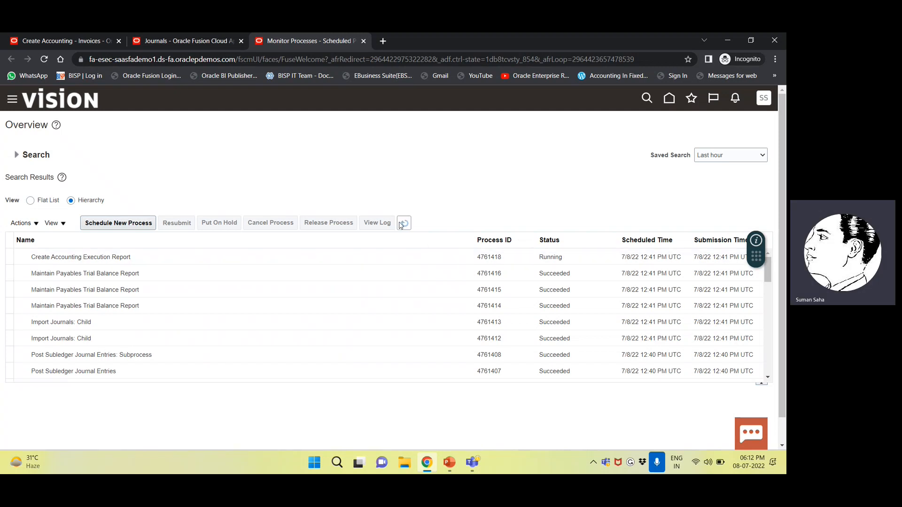
{"action": "left_click", "coordinate": [403, 224]}
{"action": "left_click", "coordinate": [403, 224]}
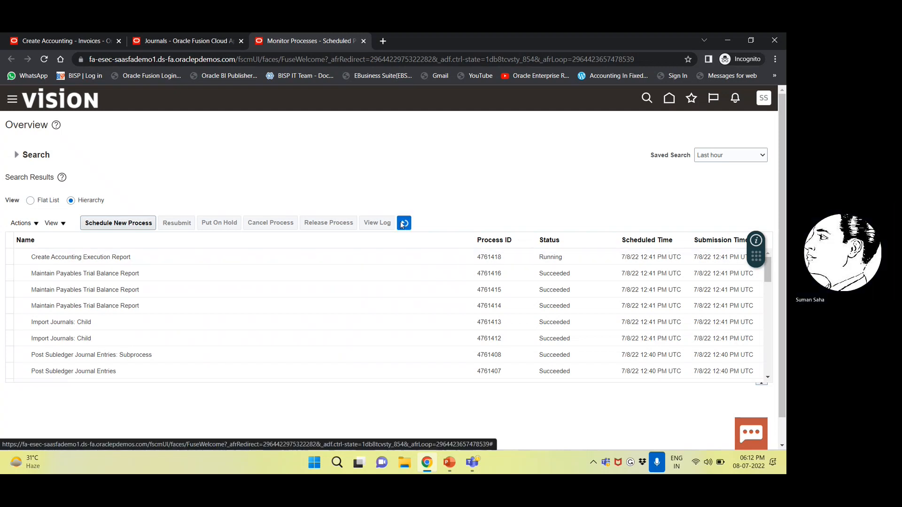
{"action": "left_click", "coordinate": [403, 224]}
{"action": "left_click", "coordinate": [403, 224]}
{"action": "left_click", "coordinate": [403, 224]}
{"action": "left_click", "coordinate": [403, 224]}
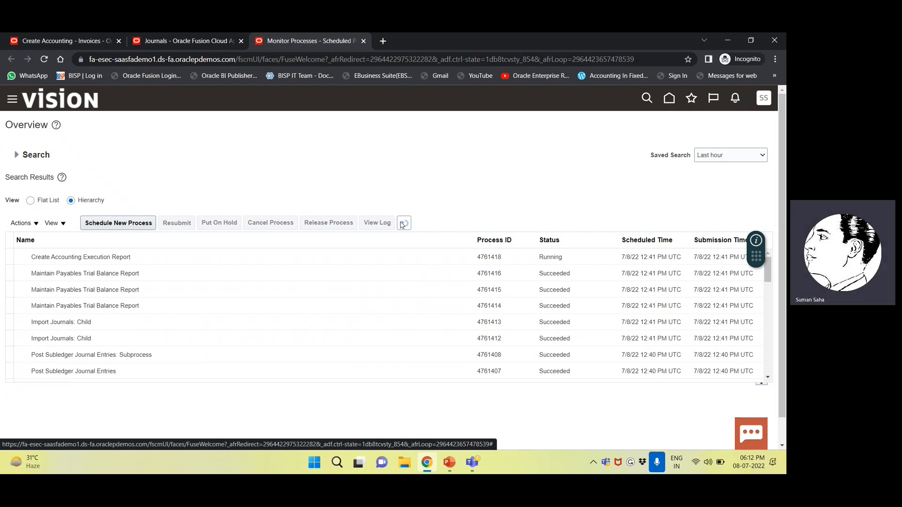
{"action": "left_click", "coordinate": [403, 224]}
{"action": "left_click", "coordinate": [403, 224]}
Step: Select the Create Accounting Execution Report in the hierarchy and look through the other scheduled processes
{"action": "left_click", "coordinate": [27, 258]}
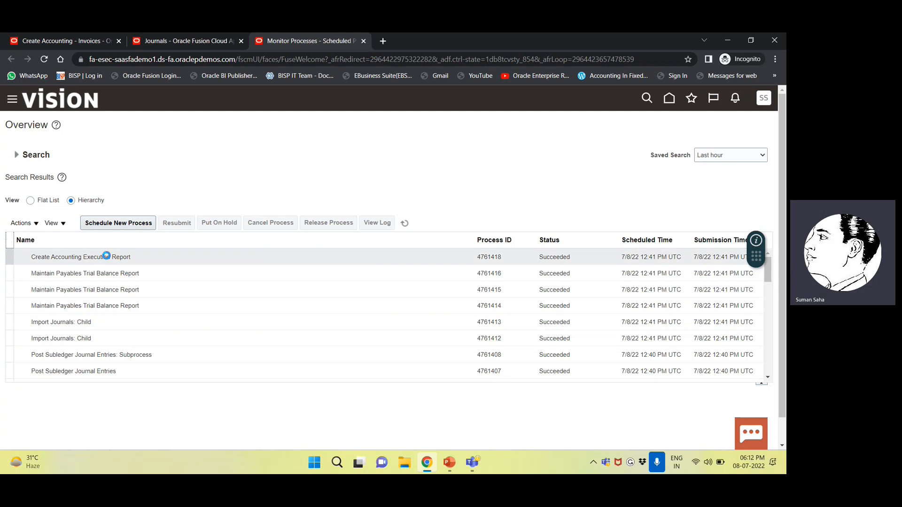
{"action": "left_click", "coordinate": [106, 255]}
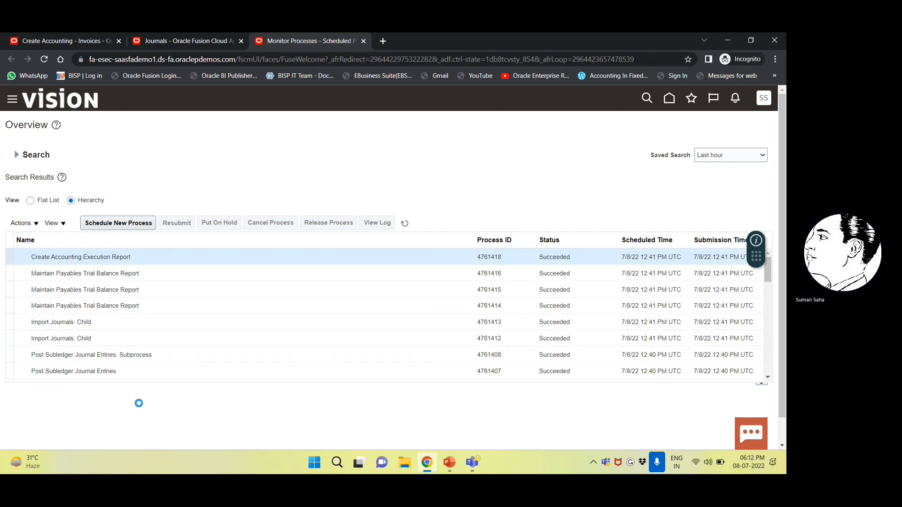
{"action": "scroll", "coordinate": [138, 403], "scroll_direction": "down", "scroll_amount": 1}
{"action": "scroll", "coordinate": [138, 403], "scroll_direction": "down", "scroll_amount": 1}
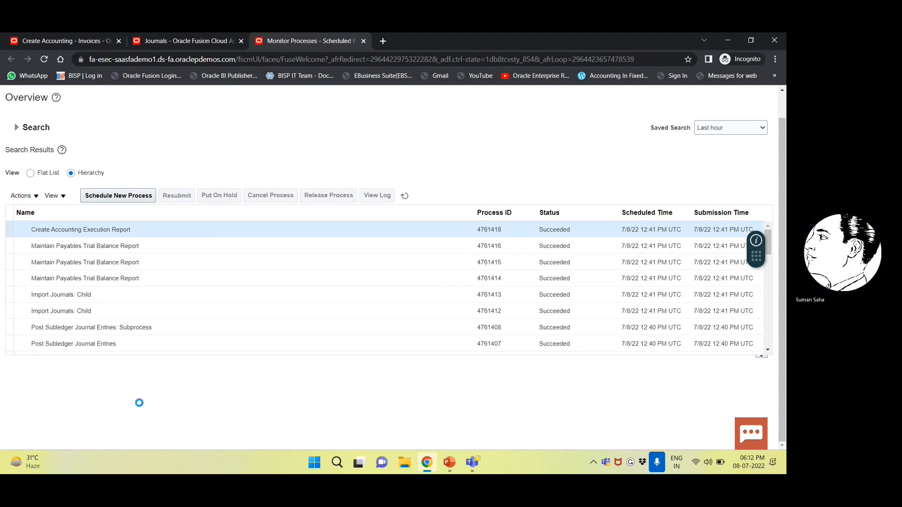
{"action": "scroll", "coordinate": [197, 356], "scroll_direction": "down", "scroll_amount": 5}
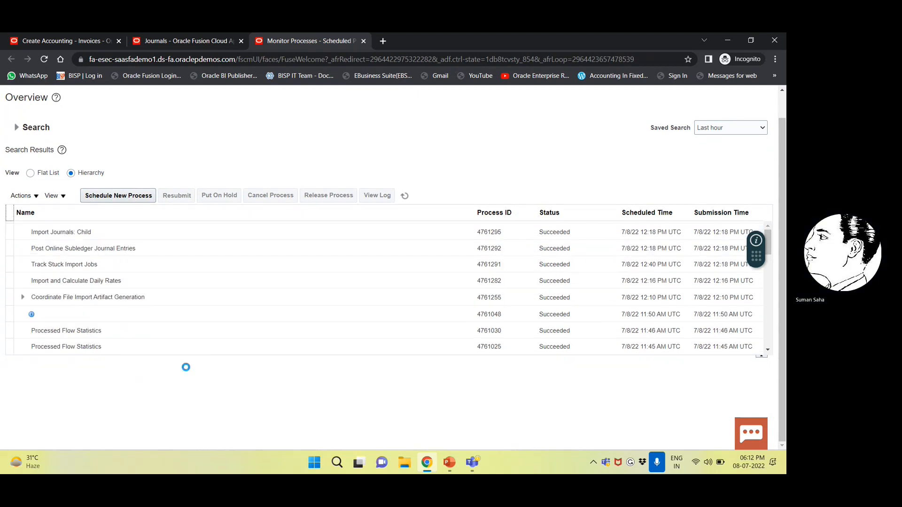
{"action": "scroll", "coordinate": [57, 281], "scroll_direction": "up", "scroll_amount": 1}
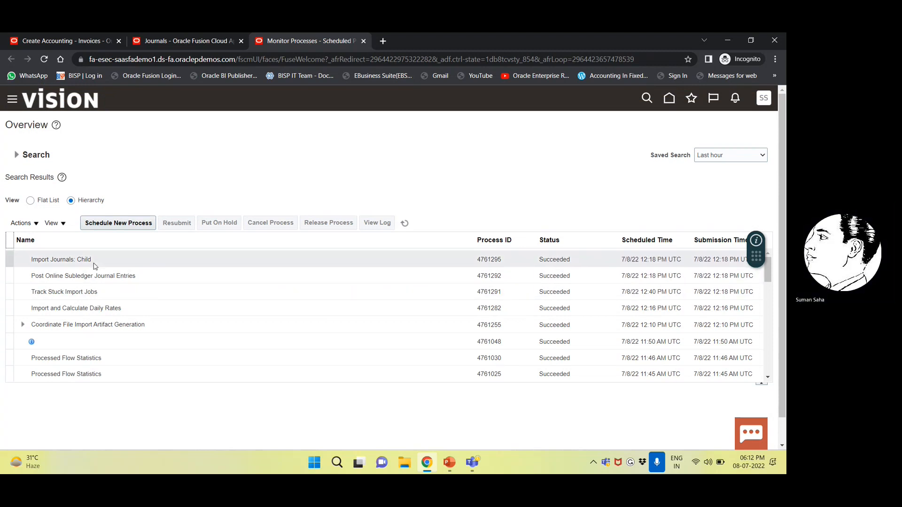
Step: Show the processes as a flat list and examine the Create Accounting Execution Report's process details, log, output and parameters
{"action": "left_click", "coordinate": [31, 201]}
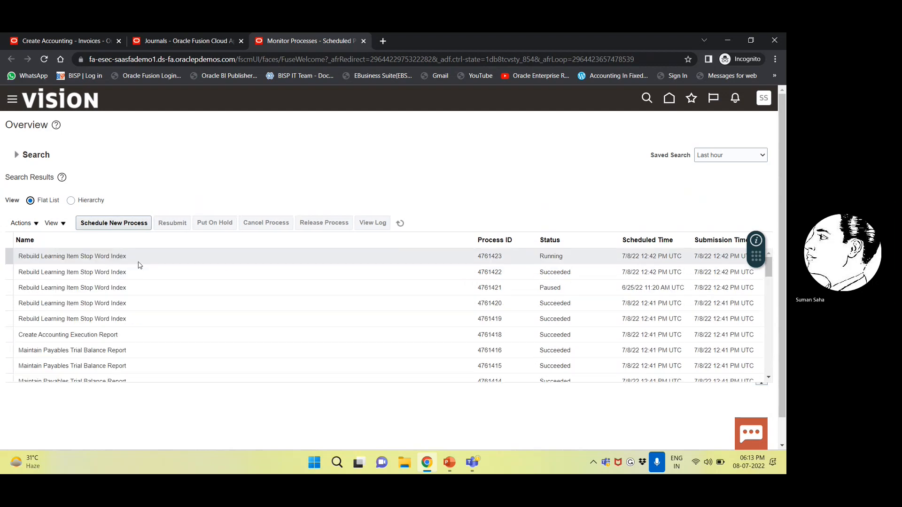
{"action": "left_click", "coordinate": [104, 336]}
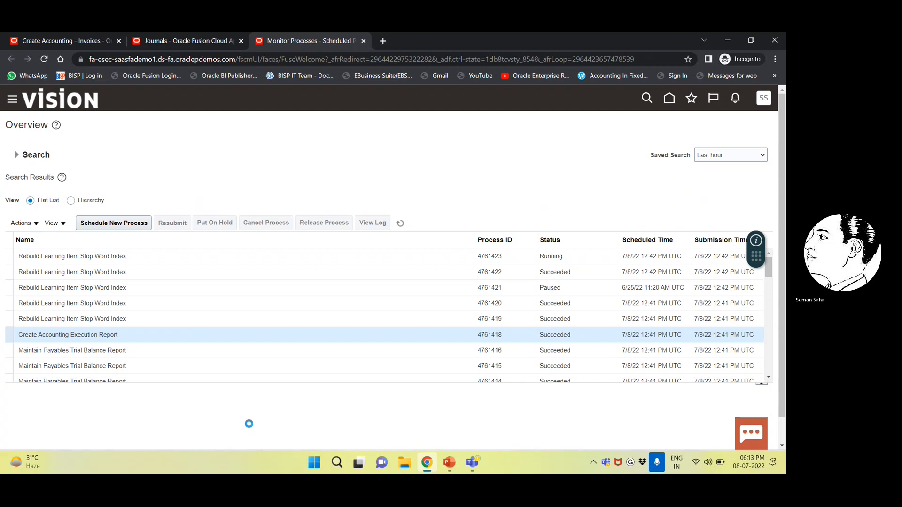
{"action": "scroll", "coordinate": [250, 423], "scroll_direction": "down", "scroll_amount": 4}
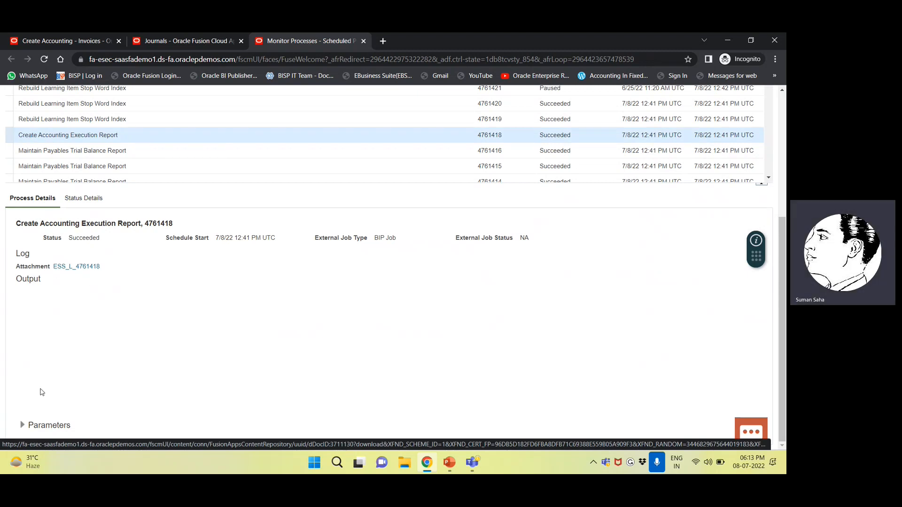
{"action": "left_click", "coordinate": [28, 423]}
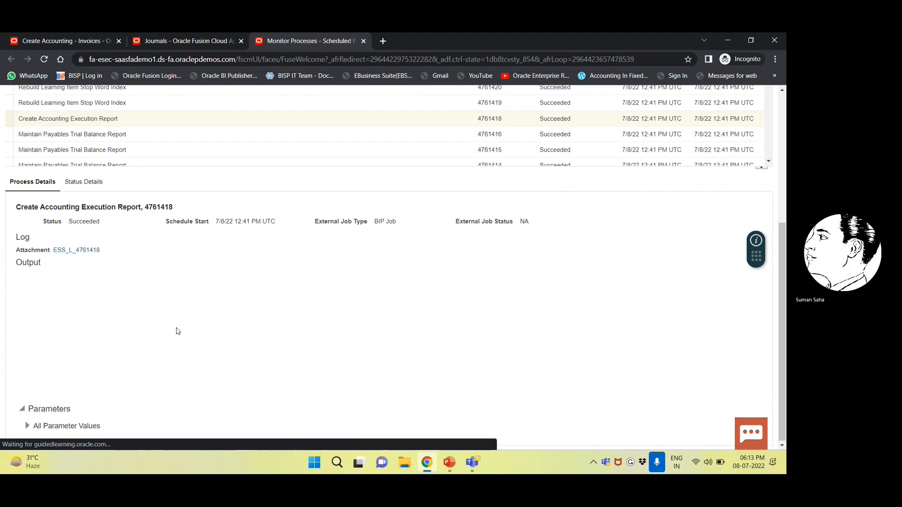
{"action": "scroll", "coordinate": [178, 331], "scroll_direction": "up", "scroll_amount": 1}
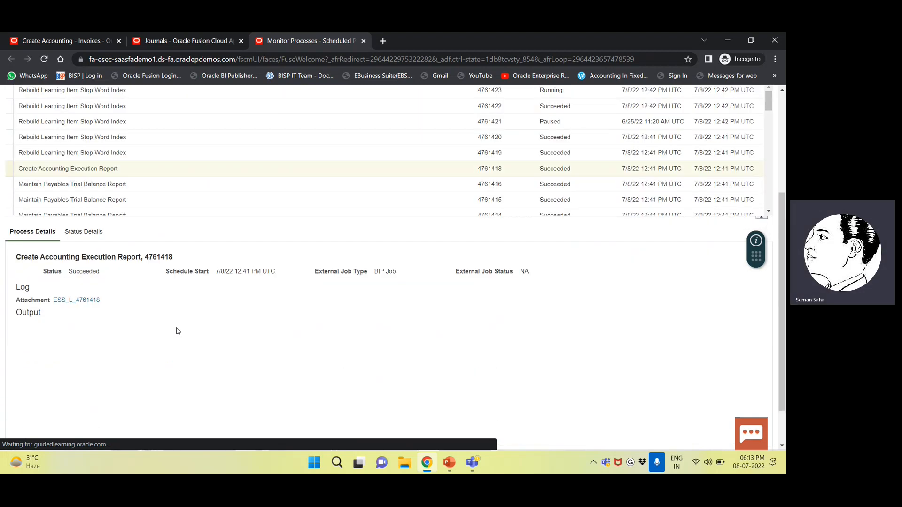
{"action": "left_click", "coordinate": [81, 167]}
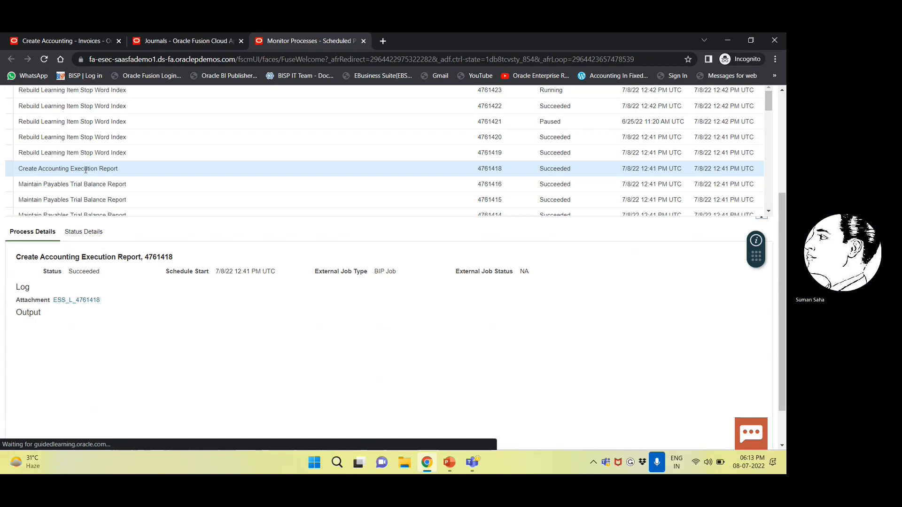
{"action": "scroll", "coordinate": [183, 360], "scroll_direction": "down", "scroll_amount": 1}
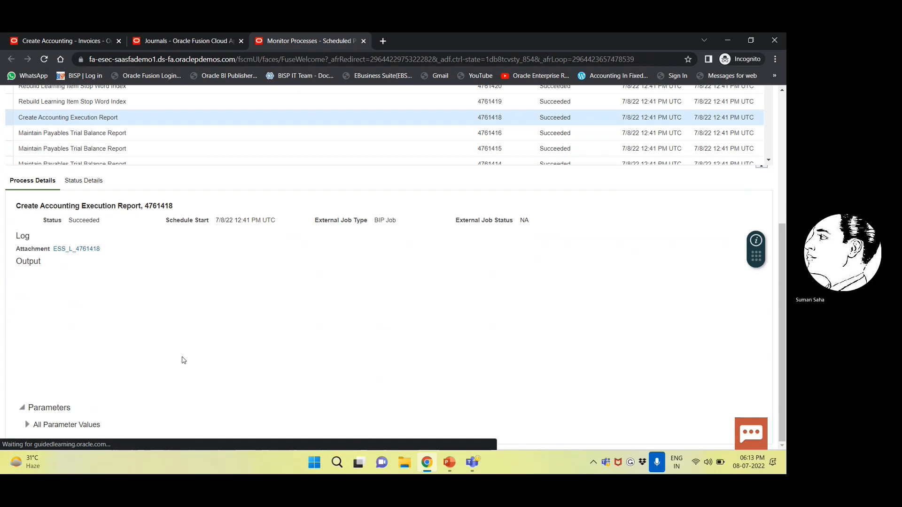
{"action": "scroll", "coordinate": [183, 360], "scroll_direction": "up", "scroll_amount": 1}
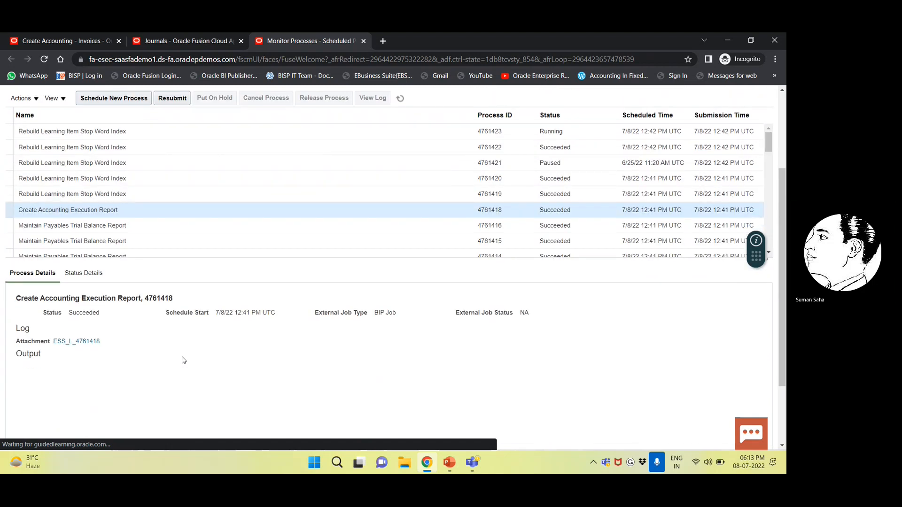
{"action": "scroll", "coordinate": [183, 360], "scroll_direction": "down", "scroll_amount": 1}
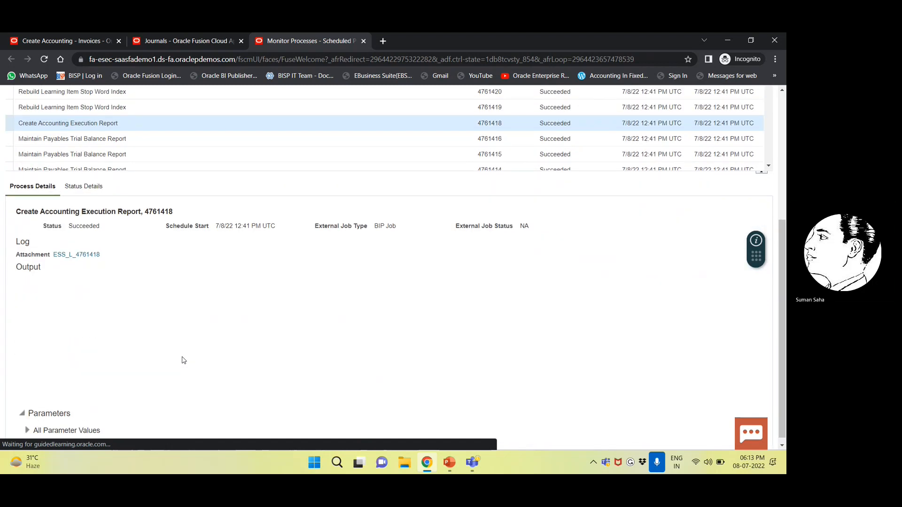
{"action": "scroll", "coordinate": [98, 230], "scroll_direction": "up", "scroll_amount": 2}
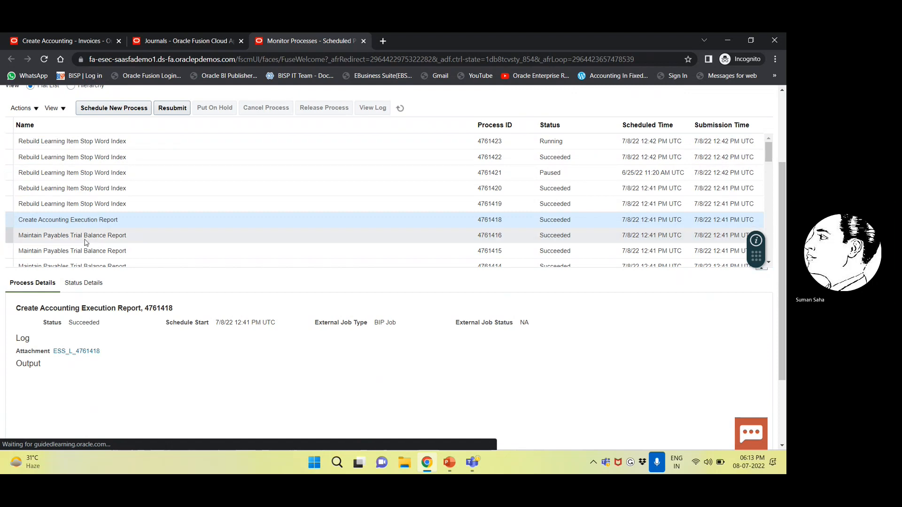
Step: Return to the Journals page and open Review Subledger Journals from the Subledger Accounting tasks
{"action": "left_click", "coordinate": [185, 42]}
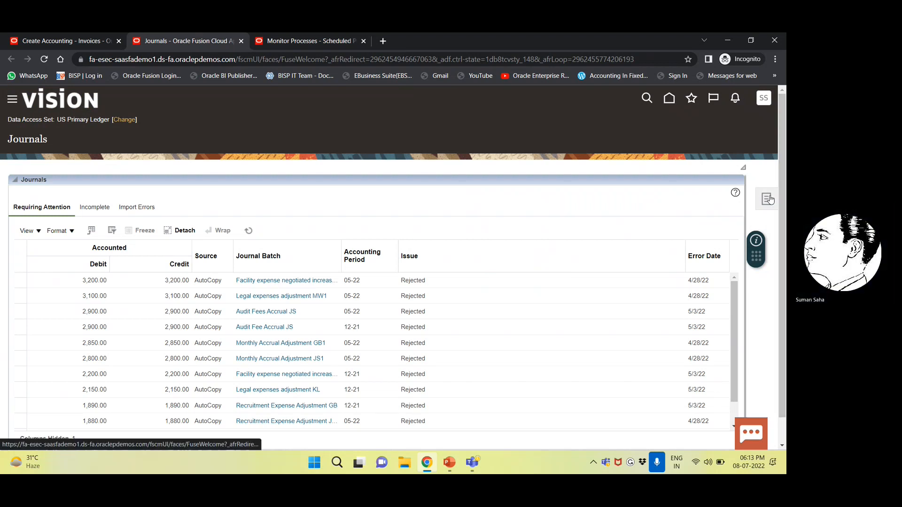
{"action": "left_click", "coordinate": [766, 199]}
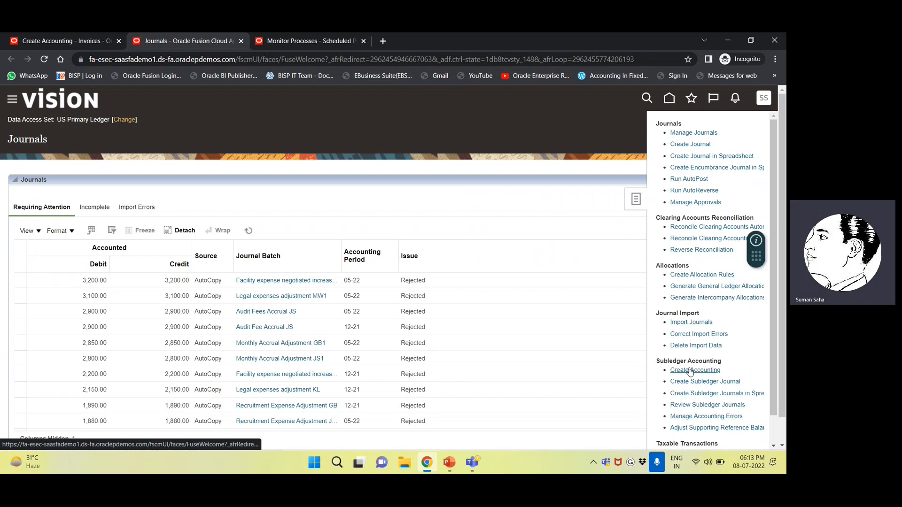
{"action": "left_click", "coordinate": [696, 405]}
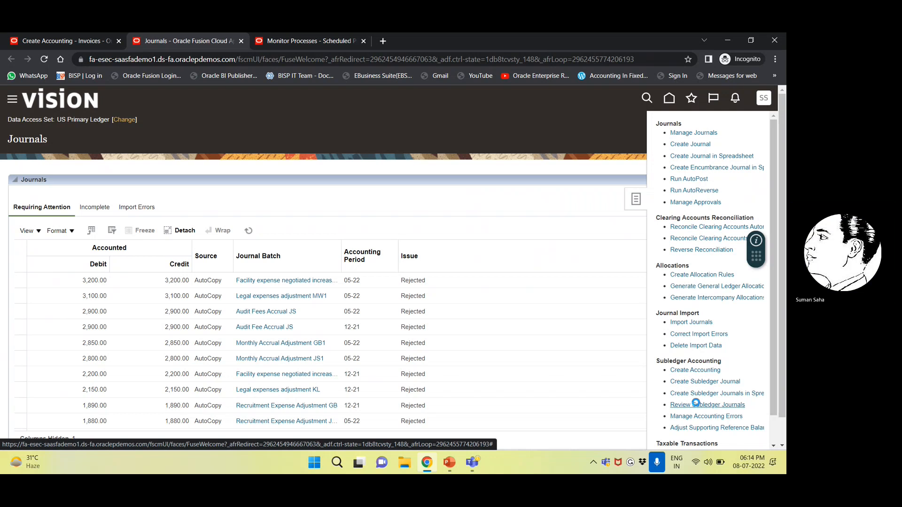
Step: Search the subledger journal entries for ledger US Primary Ledger and journal source Payables
{"action": "left_click", "coordinate": [199, 223]}
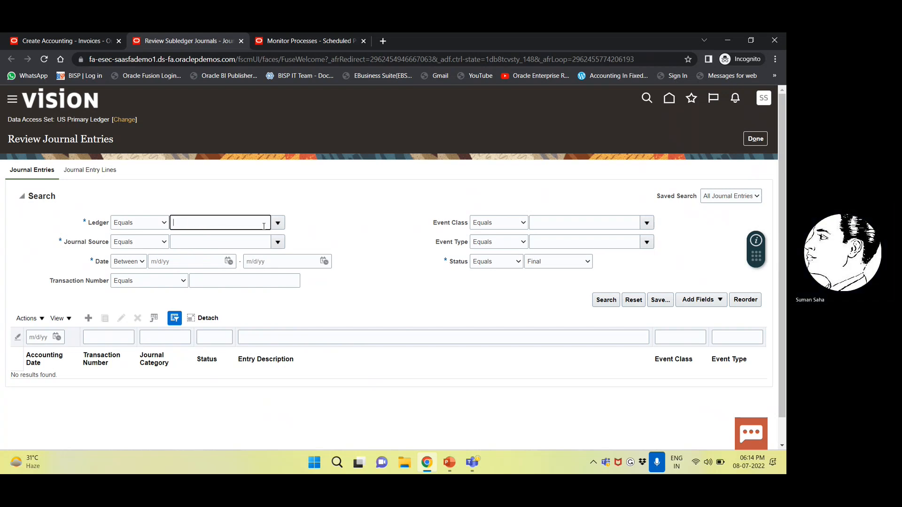
{"action": "left_click", "coordinate": [278, 224]}
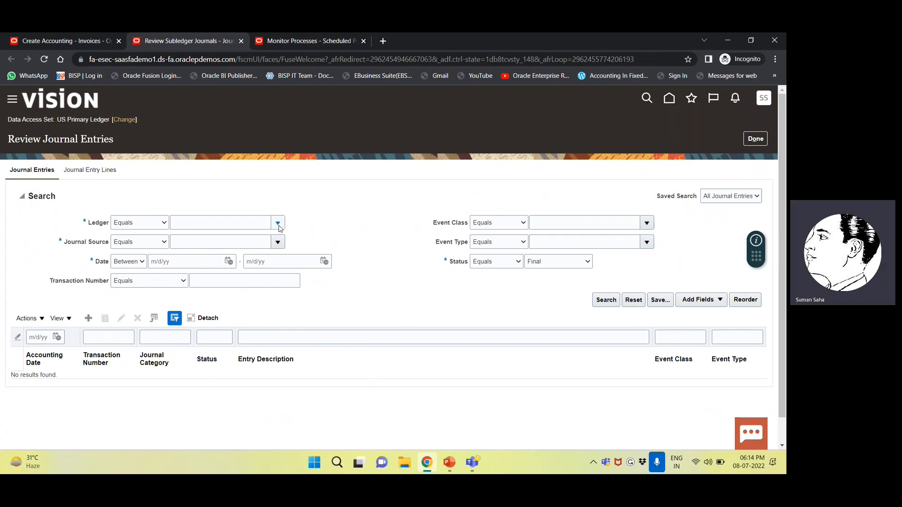
{"action": "left_click", "coordinate": [222, 258]}
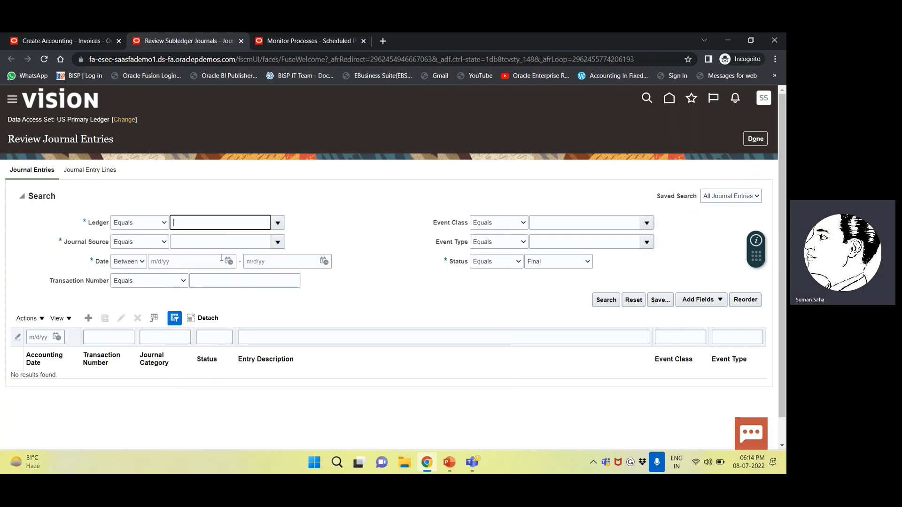
{"action": "left_click", "coordinate": [181, 241]}
{"action": "left_click", "coordinate": [277, 242]}
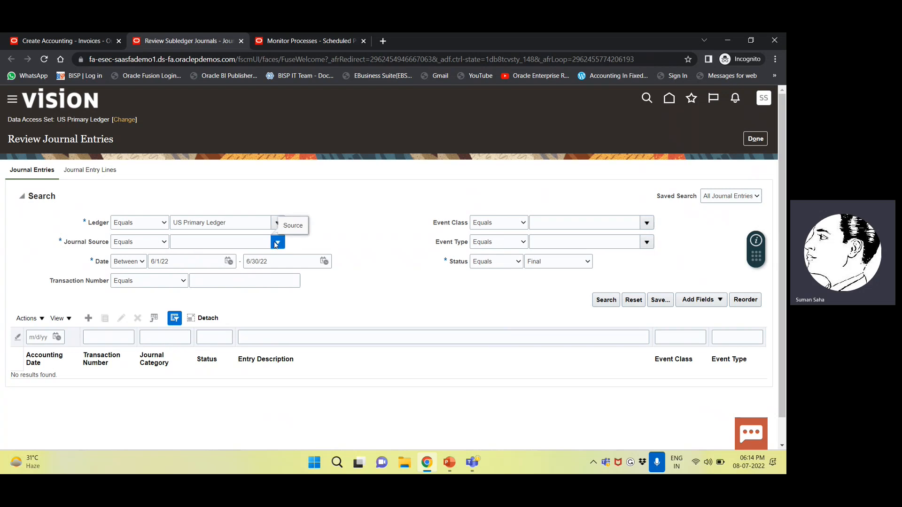
{"action": "left_click", "coordinate": [199, 261]}
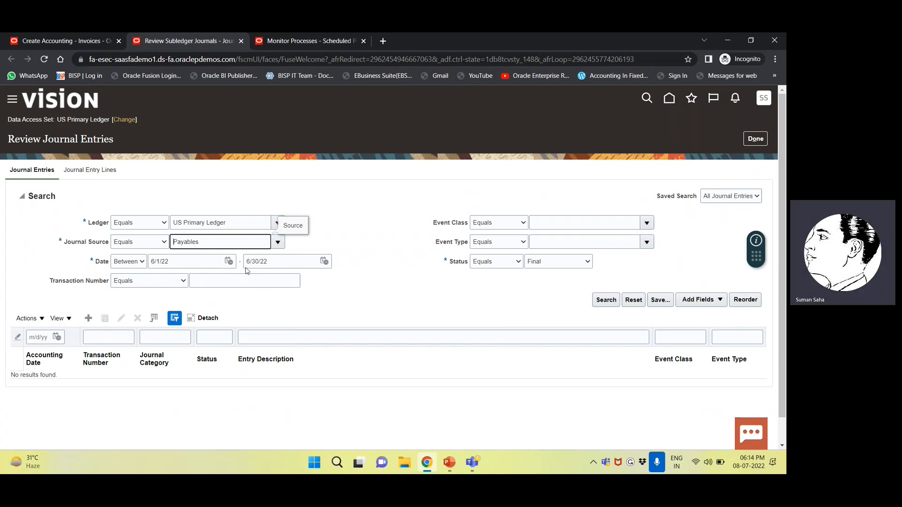
{"action": "left_click", "coordinate": [606, 302]}
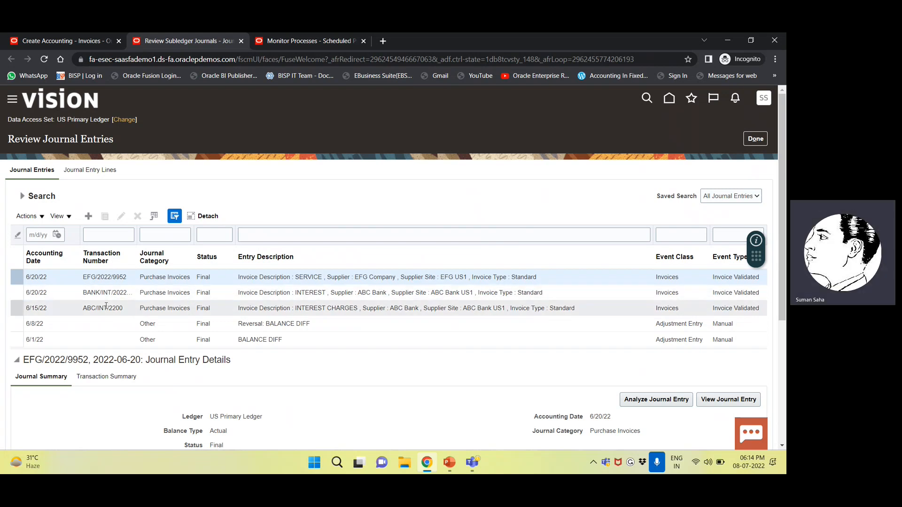
Step: Select the 6/20/22 journal entry for the ABC Bank INTEREST invoice and open its Analyze Journal Entry page
{"action": "left_click", "coordinate": [55, 287]}
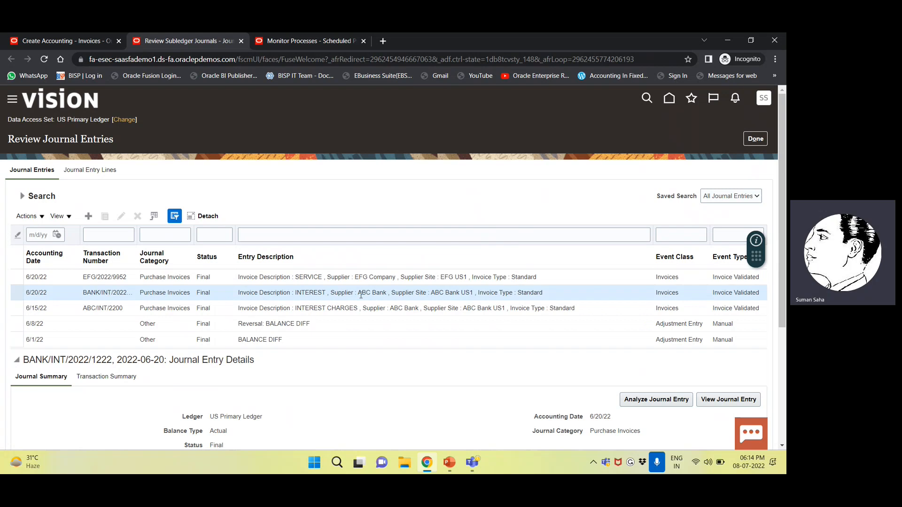
{"action": "scroll", "coordinate": [674, 308], "scroll_direction": "down", "scroll_amount": 3}
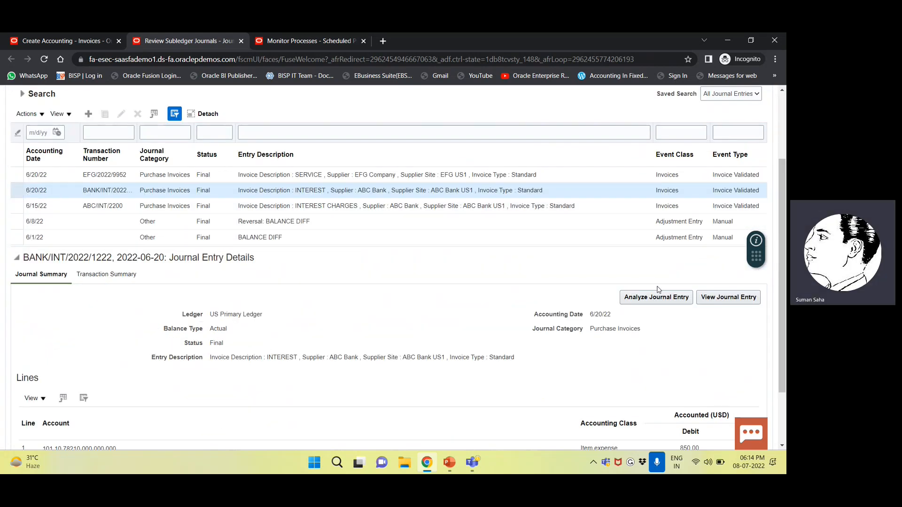
{"action": "scroll", "coordinate": [648, 312], "scroll_direction": "up", "scroll_amount": 1}
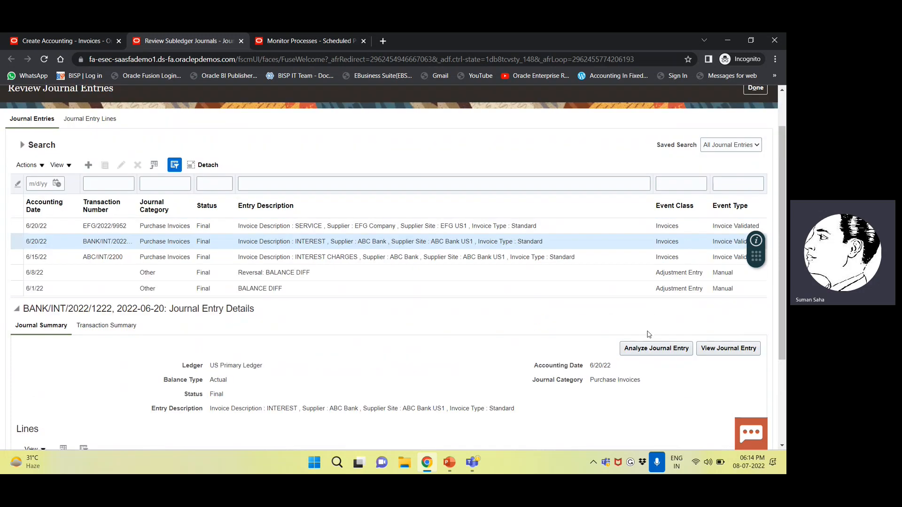
{"action": "scroll", "coordinate": [648, 334], "scroll_direction": "up", "scroll_amount": 1}
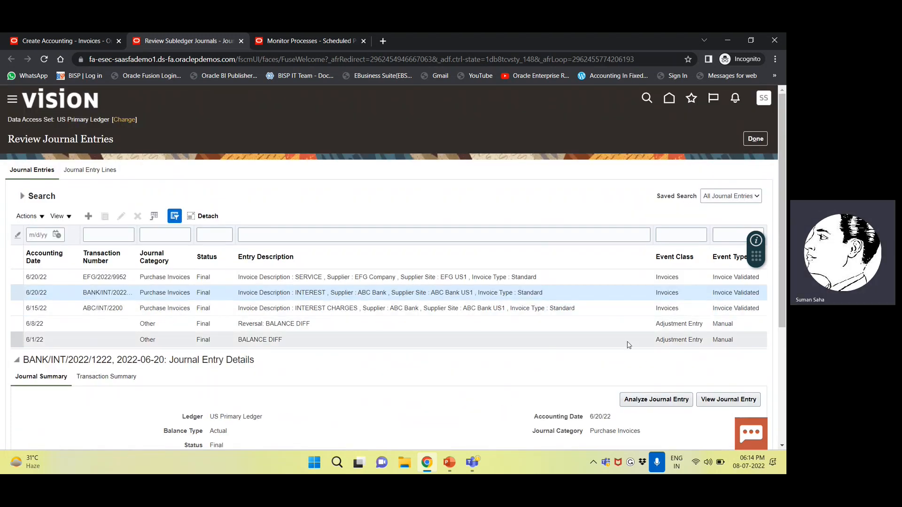
{"action": "scroll", "coordinate": [587, 310], "scroll_direction": "down", "scroll_amount": 4}
{"action": "left_click", "coordinate": [657, 222]}
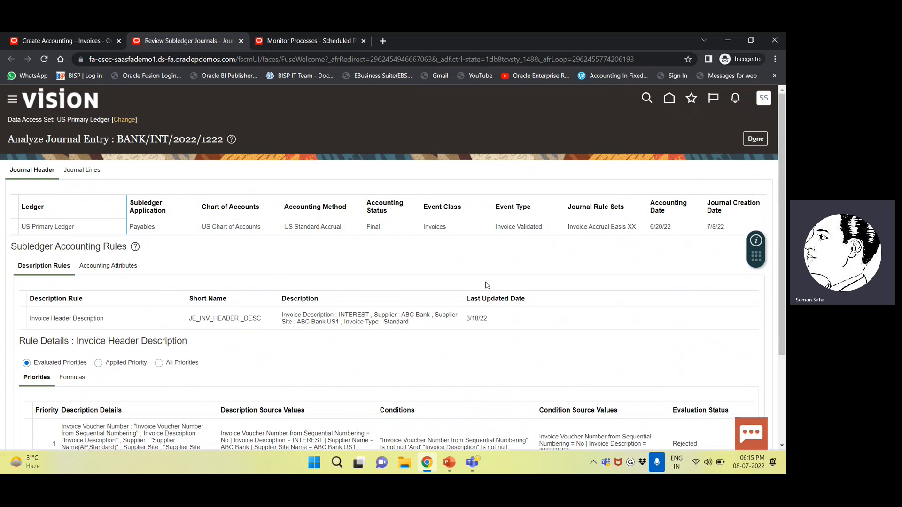
Step: Examine the journal header's accounting rules, the journal lines, and the journal line rule behind the item expense line
{"action": "scroll", "coordinate": [486, 280], "scroll_direction": "down", "scroll_amount": 3}
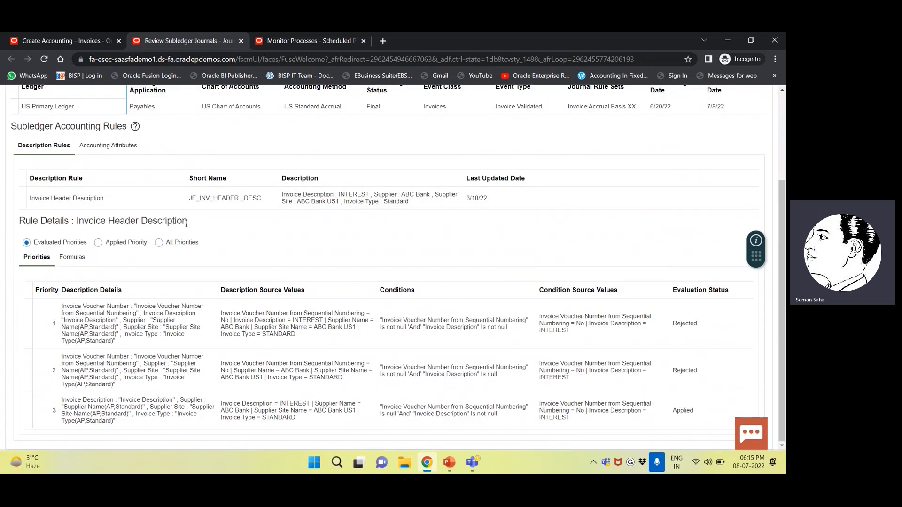
{"action": "scroll", "coordinate": [115, 258], "scroll_direction": "up", "scroll_amount": 3}
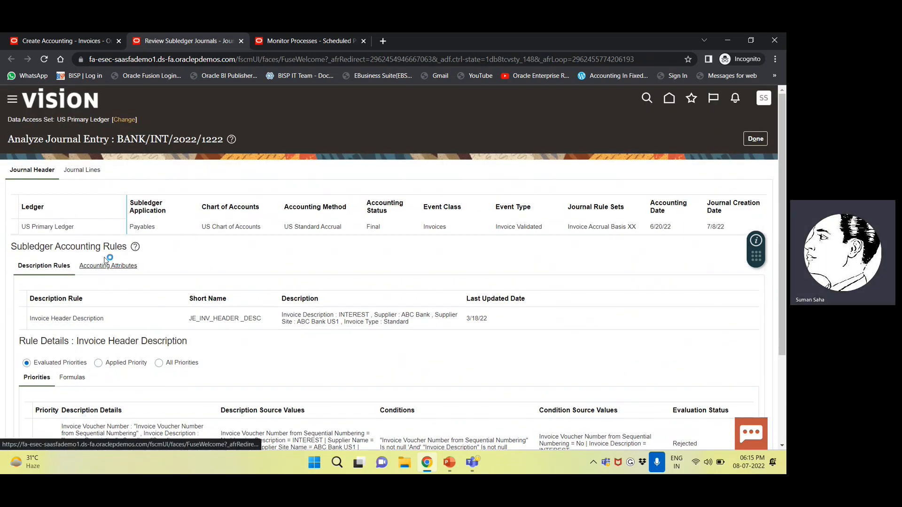
{"action": "left_click", "coordinate": [107, 266]}
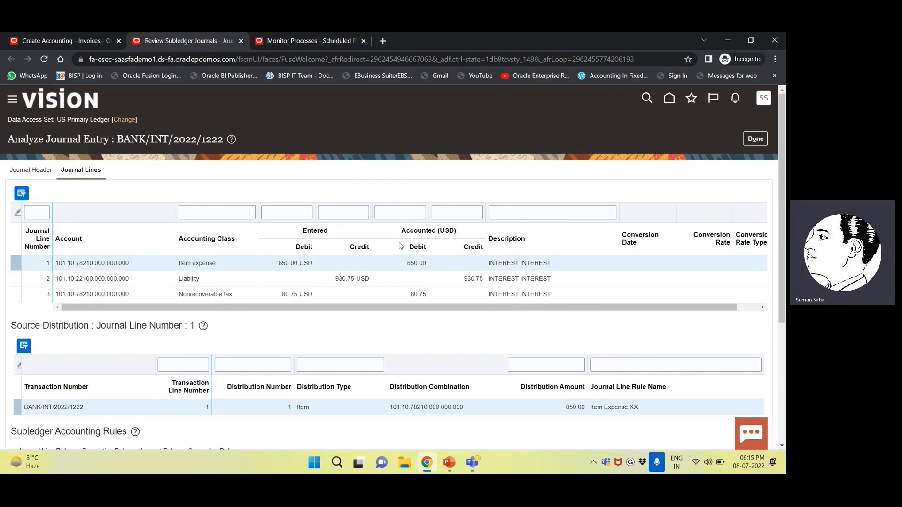
{"action": "scroll", "coordinate": [280, 284], "scroll_direction": "down", "scroll_amount": 2}
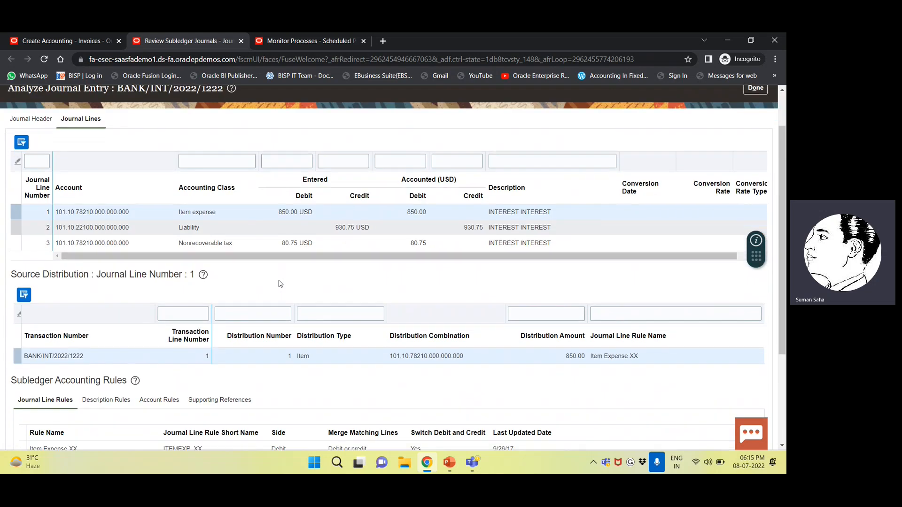
{"action": "scroll", "coordinate": [280, 283], "scroll_direction": "down", "scroll_amount": 1}
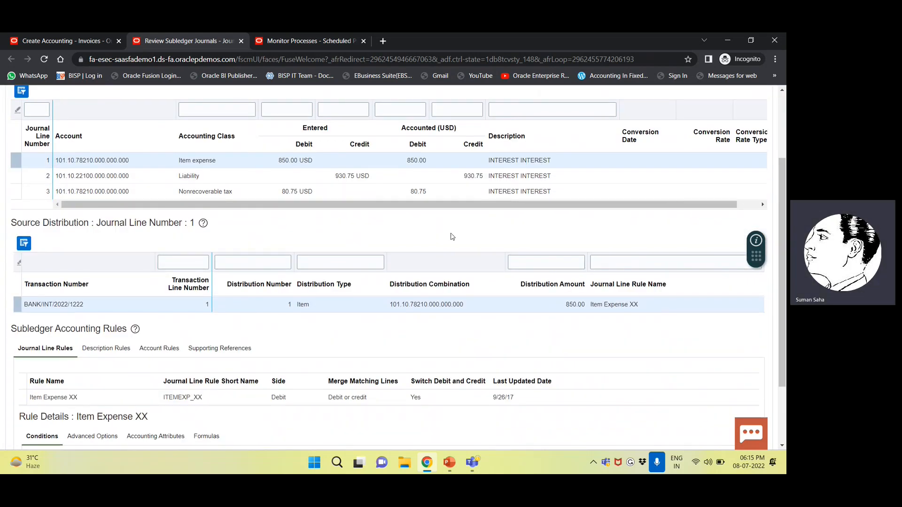
{"action": "scroll", "coordinate": [452, 236], "scroll_direction": "down", "scroll_amount": 2}
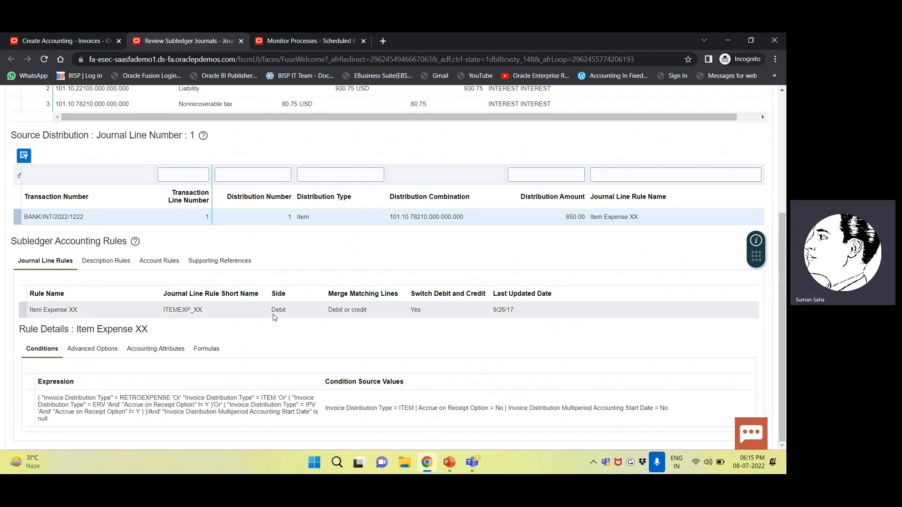
Step: Look through journal line 1's description rules, account rules and supporting references, and return to the journal entries list
{"action": "scroll", "coordinate": [274, 317], "scroll_direction": "up", "scroll_amount": 1}
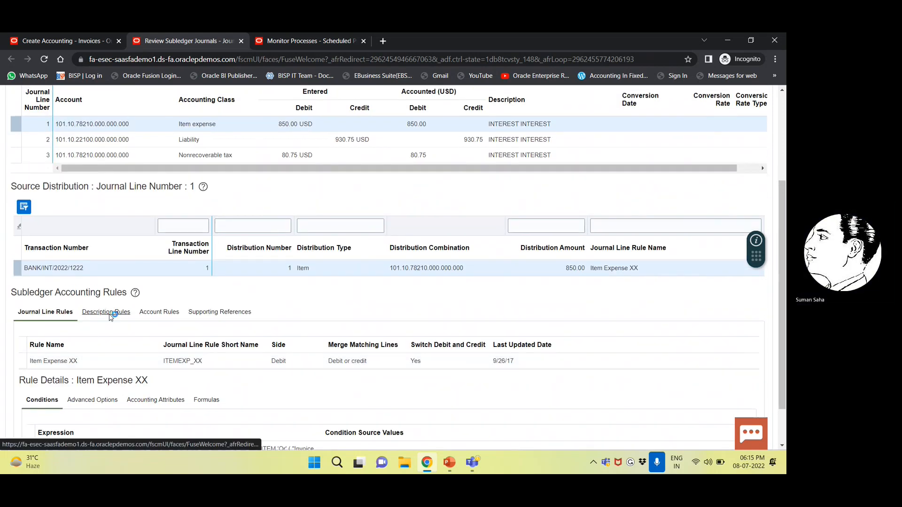
{"action": "left_click", "coordinate": [111, 314]}
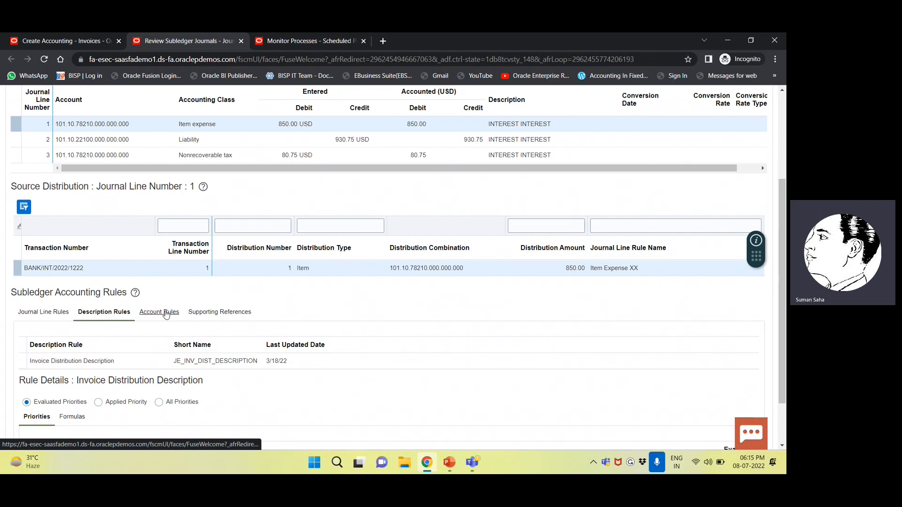
{"action": "left_click", "coordinate": [167, 313]}
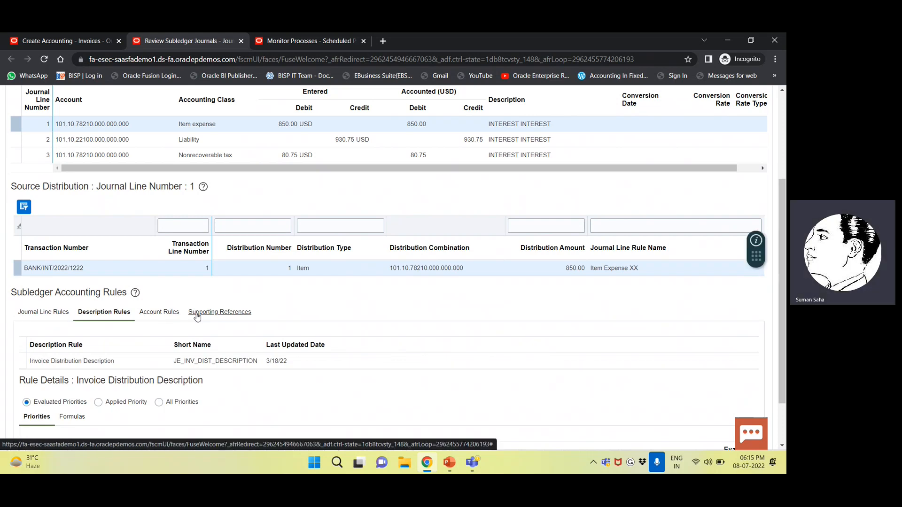
{"action": "left_click", "coordinate": [209, 314]}
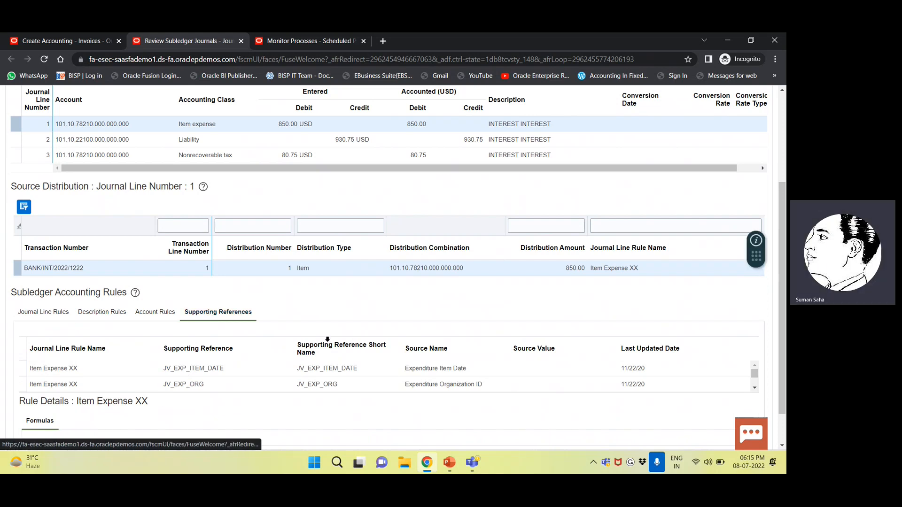
{"action": "scroll", "coordinate": [108, 378], "scroll_direction": "down", "scroll_amount": 2}
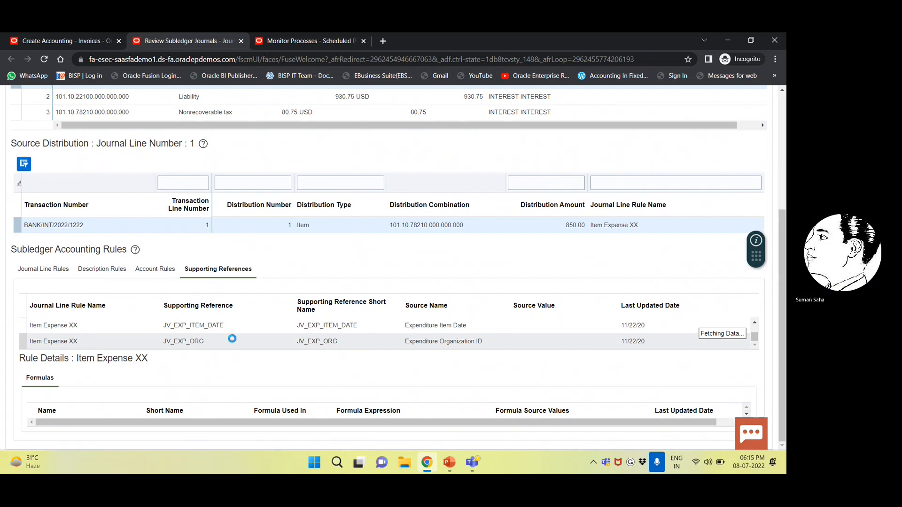
{"action": "scroll", "coordinate": [127, 263], "scroll_direction": "up", "scroll_amount": 5}
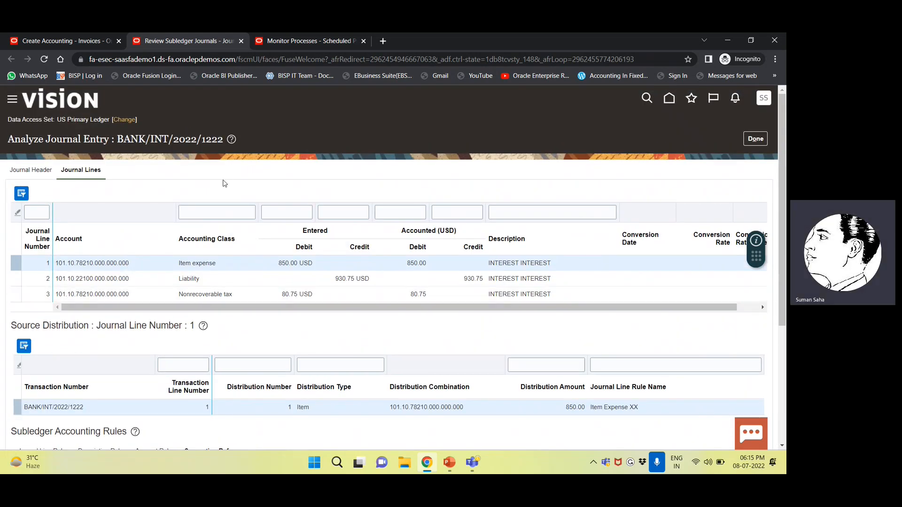
{"action": "left_click", "coordinate": [40, 171]}
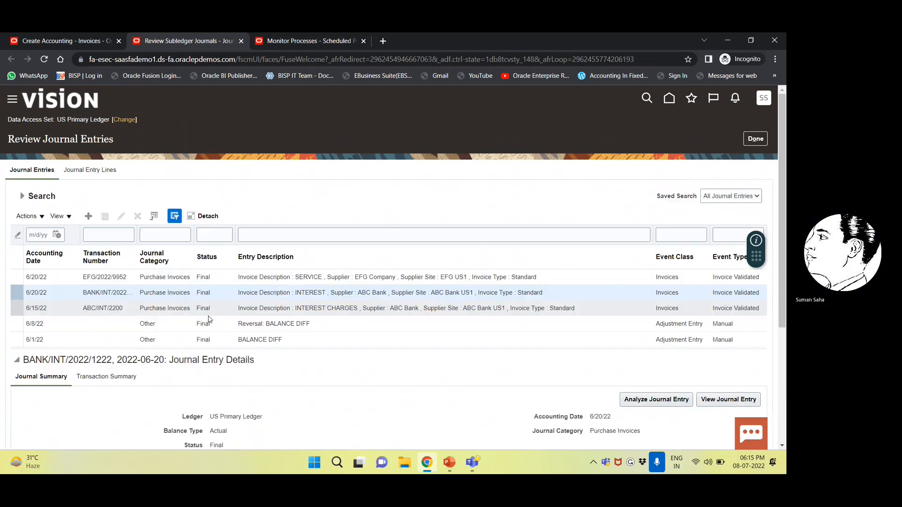
Step: Review the journal summary of the ABC Bank INTEREST entry and open its full journal entry
{"action": "scroll", "coordinate": [198, 347], "scroll_direction": "down", "scroll_amount": 2}
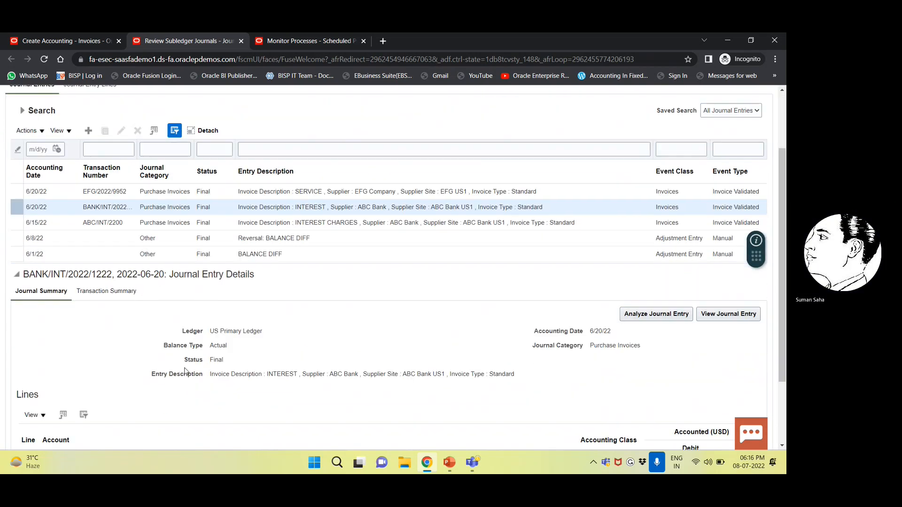
{"action": "scroll", "coordinate": [186, 372], "scroll_direction": "down", "scroll_amount": 2}
{"action": "scroll", "coordinate": [700, 238], "scroll_direction": "up", "scroll_amount": 2}
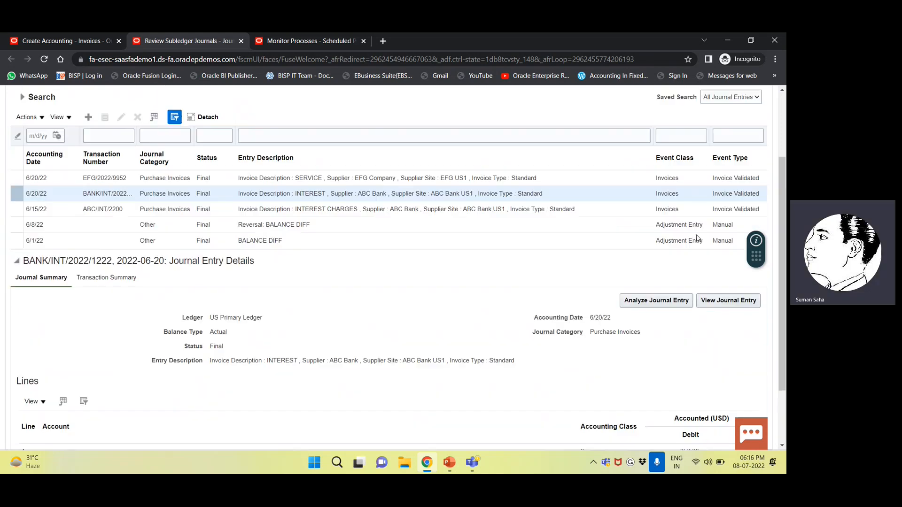
{"action": "scroll", "coordinate": [719, 322], "scroll_direction": "up", "scroll_amount": 2}
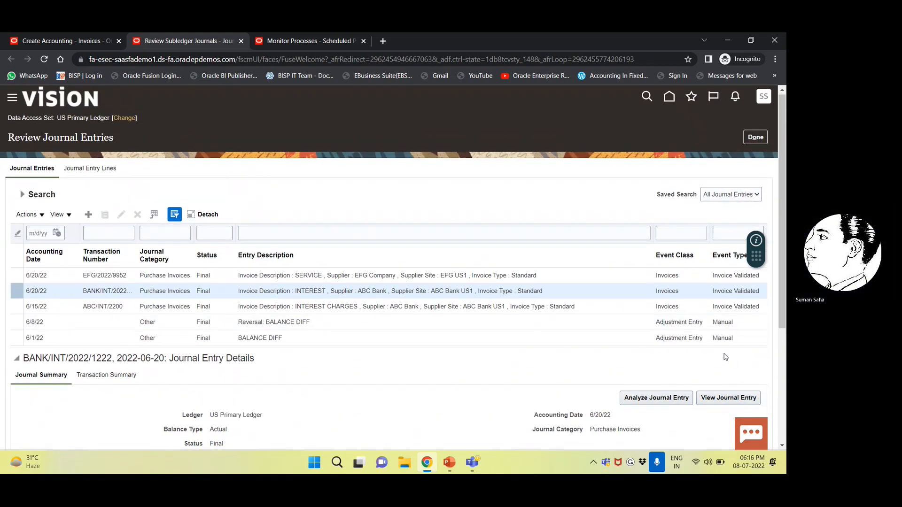
{"action": "scroll", "coordinate": [733, 338], "scroll_direction": "down", "scroll_amount": 1}
{"action": "left_click", "coordinate": [741, 350]}
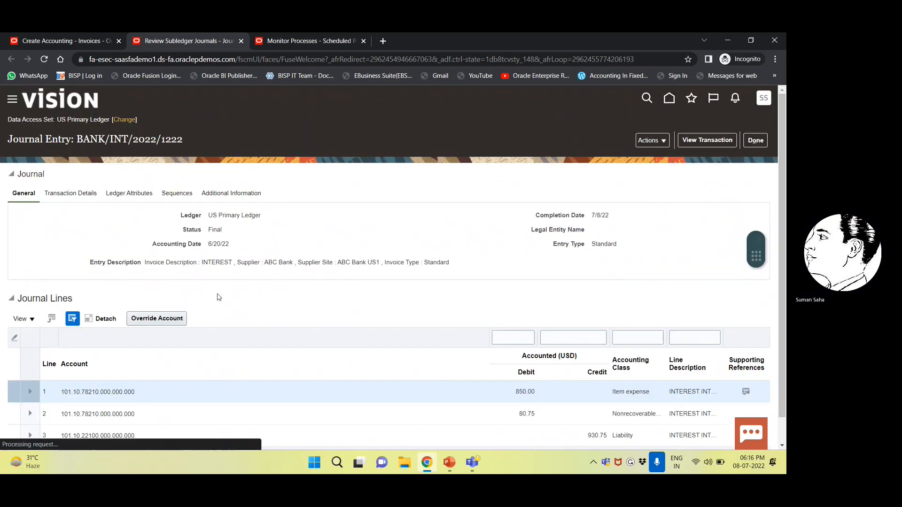
Step: Examine the journal entry's lines, additional information and transaction details
{"action": "scroll", "coordinate": [219, 297], "scroll_direction": "down", "scroll_amount": 1}
{"action": "scroll", "coordinate": [515, 211], "scroll_direction": "up", "scroll_amount": 1}
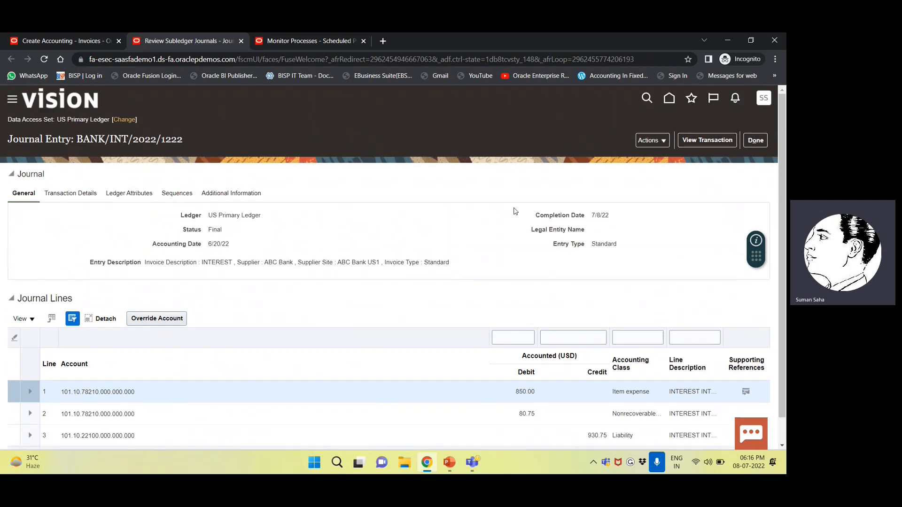
{"action": "left_click", "coordinate": [238, 195]}
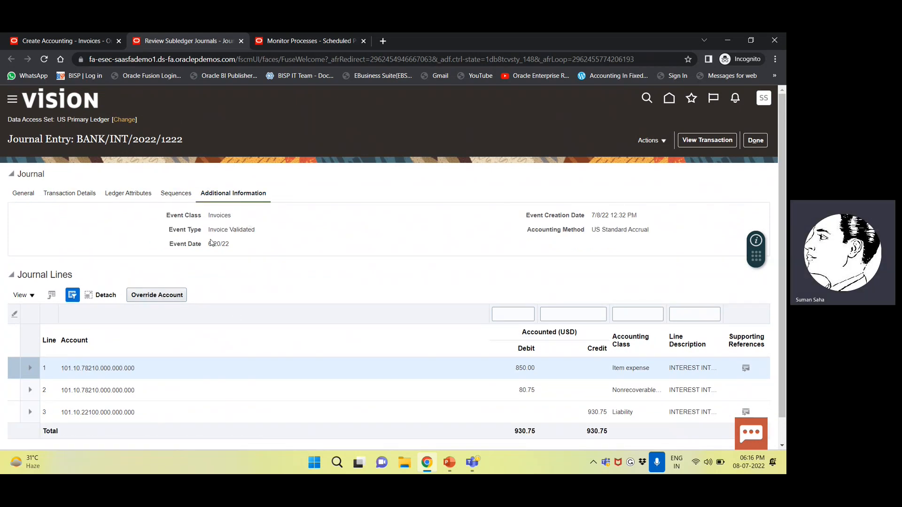
{"action": "left_click", "coordinate": [78, 197]}
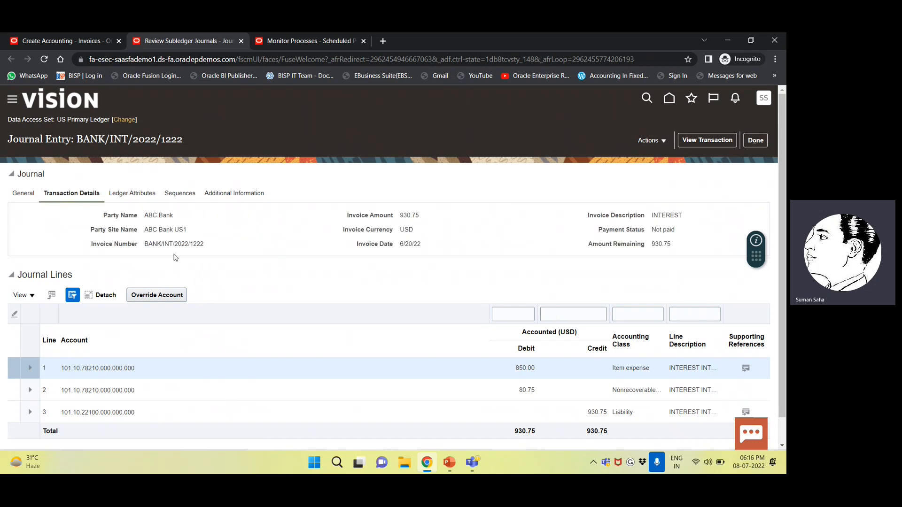
Step: Start an account override on journal line 1 and open the value search for the new account's Account segment
{"action": "scroll", "coordinate": [175, 257], "scroll_direction": "down", "scroll_amount": 1}
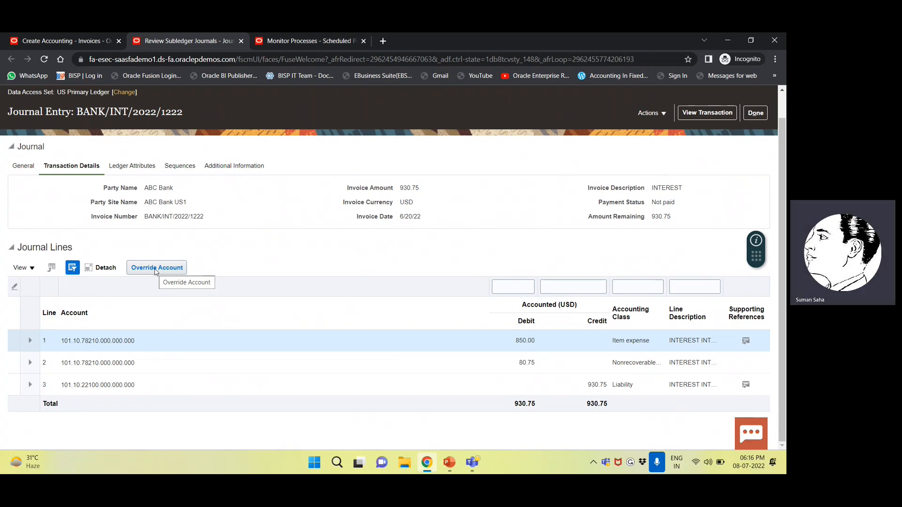
{"action": "left_click", "coordinate": [13, 340]}
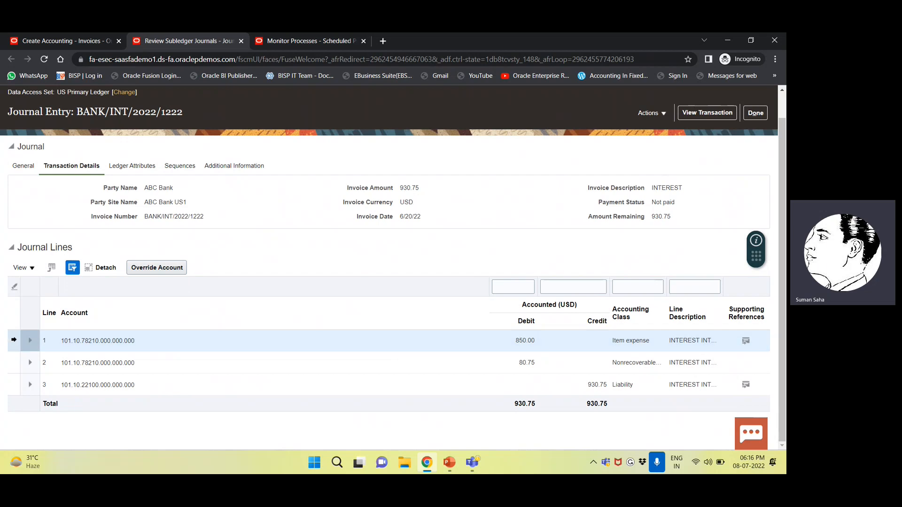
{"action": "left_click", "coordinate": [166, 267]}
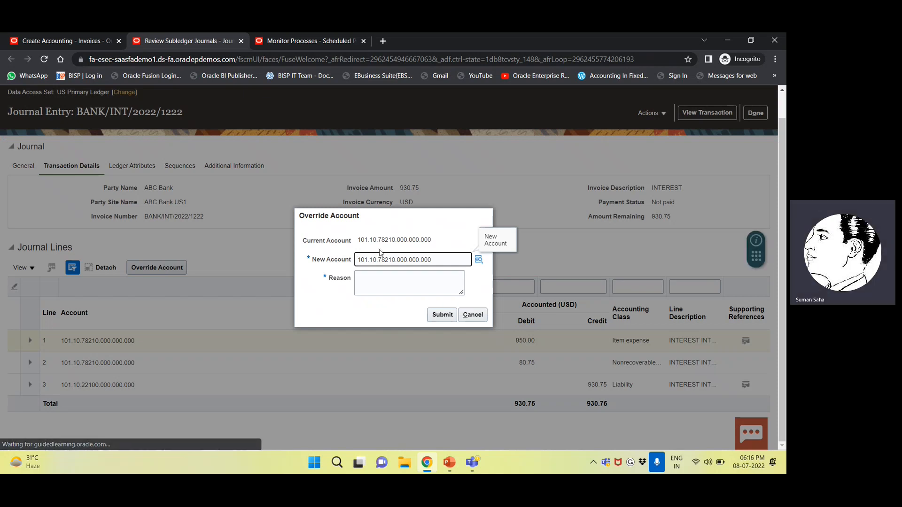
{"action": "left_click", "coordinate": [479, 260]}
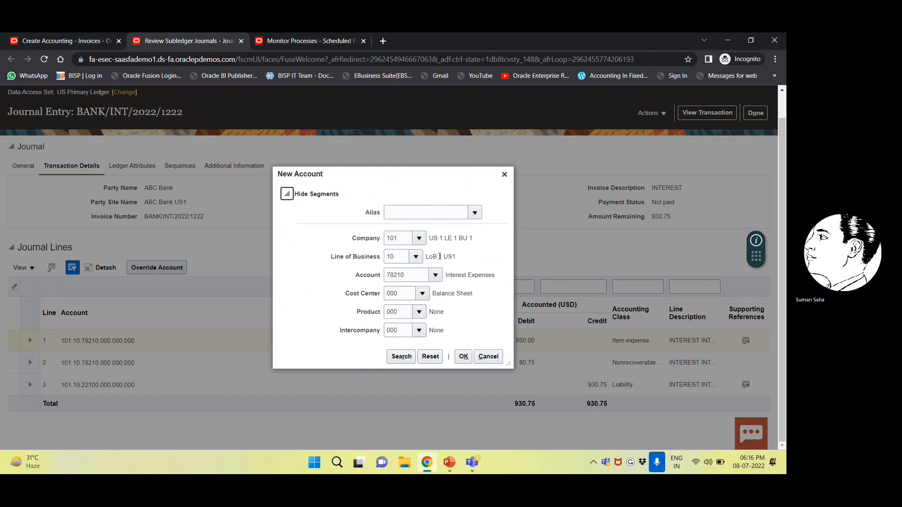
{"action": "left_click", "coordinate": [435, 275]}
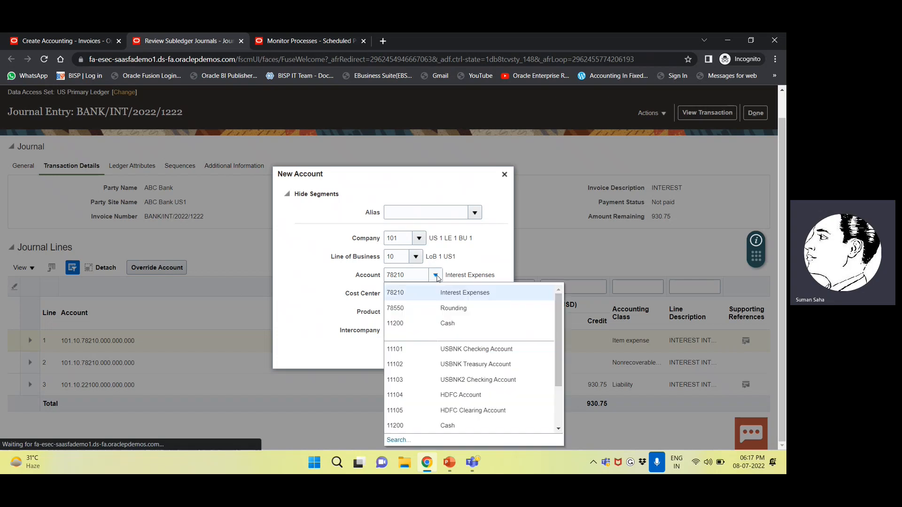
{"action": "left_click", "coordinate": [397, 441]}
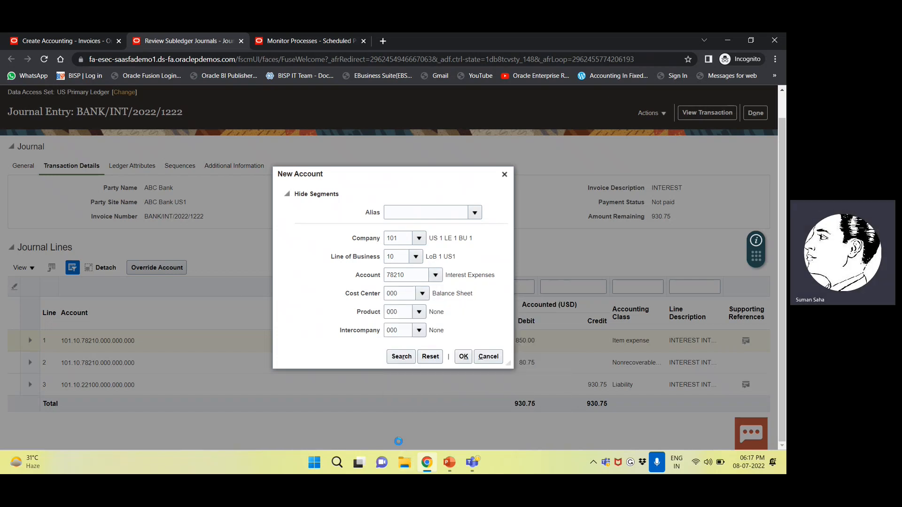
Step: Search the account values for the description "%BANK charges%", matching any condition and with the value criterion cleared
{"action": "left_click", "coordinate": [381, 254]}
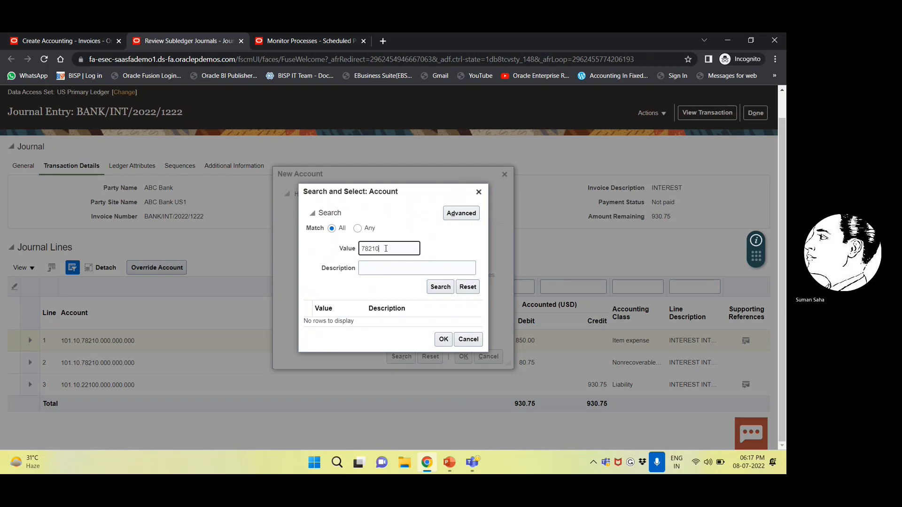
{"action": "key", "text": "ctrl+a"}
{"action": "key", "text": "BackSpace"}
{"action": "key", "text": "Tab"}
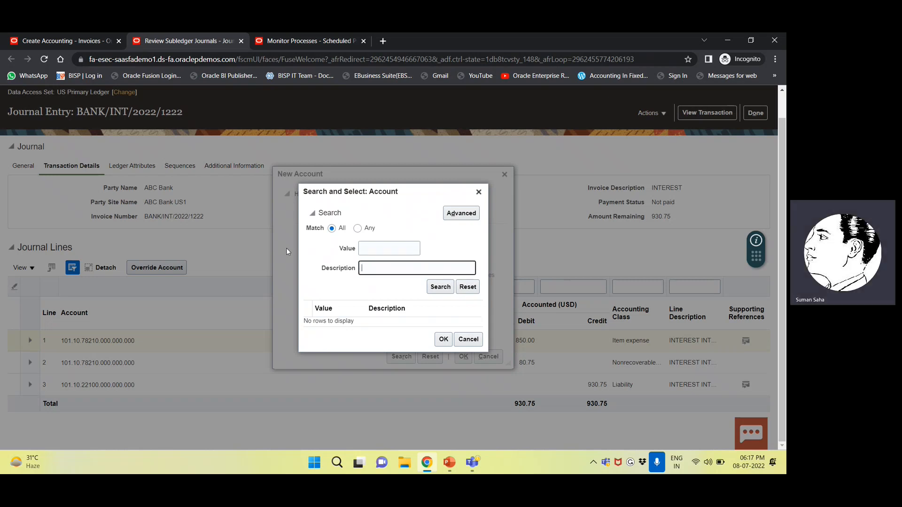
{"action": "left_click", "coordinate": [357, 229]}
{"action": "left_click", "coordinate": [370, 265]}
{"action": "type", "text": "BANK"}
{"action": "double_click", "coordinate": [363, 266]}
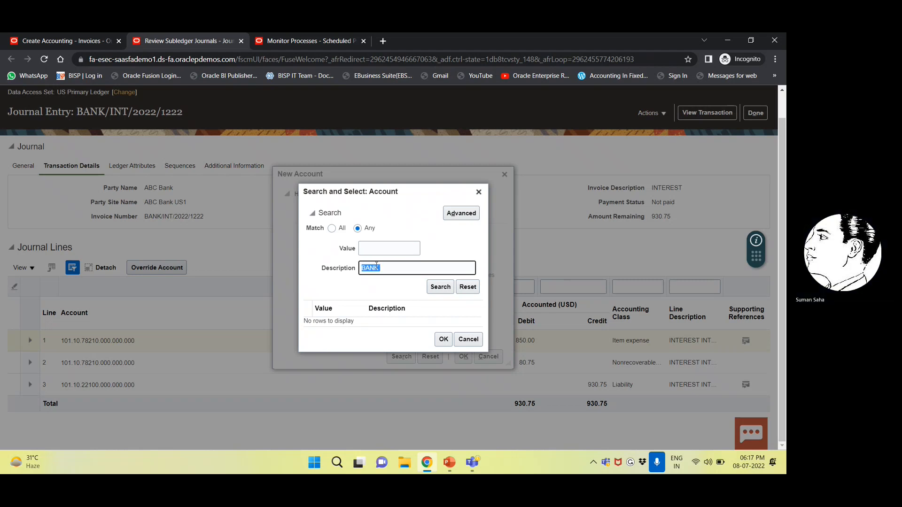
{"action": "left_click", "coordinate": [377, 266]}
{"action": "type", "text": "%"}
{"action": "type", "text": "ch"}
{"action": "type", "text": "c"}
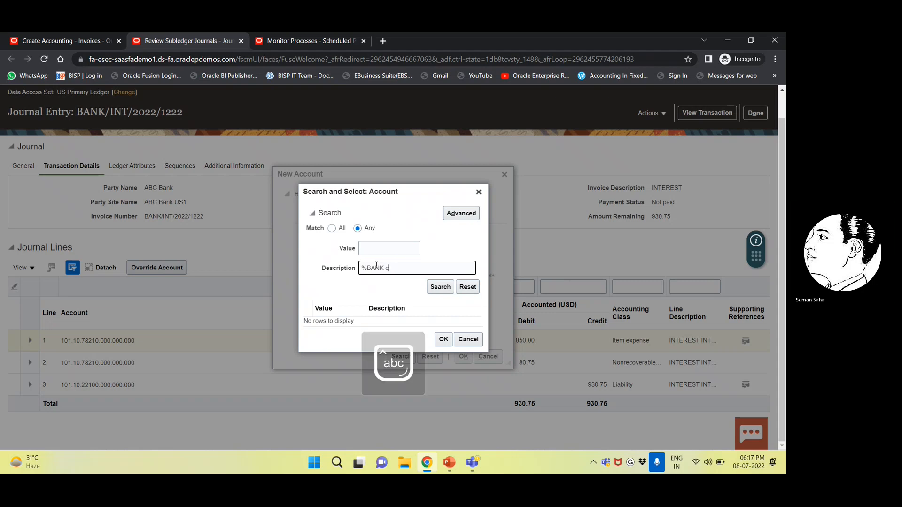
{"action": "type", "text": "harges%"}
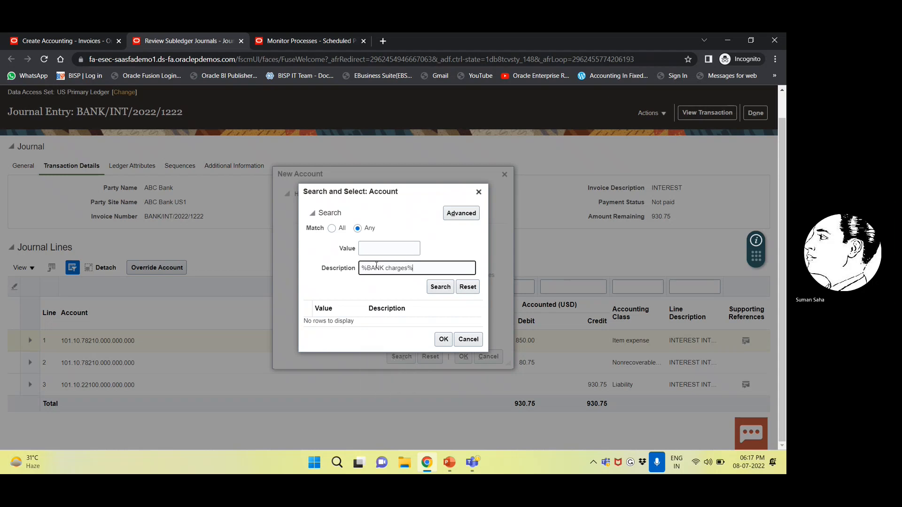
{"action": "left_click", "coordinate": [442, 287]}
Step: Broaden the account description search, trying "%BANK charge%" before shortening it to "%BANK%"
{"action": "left_click", "coordinate": [407, 269]}
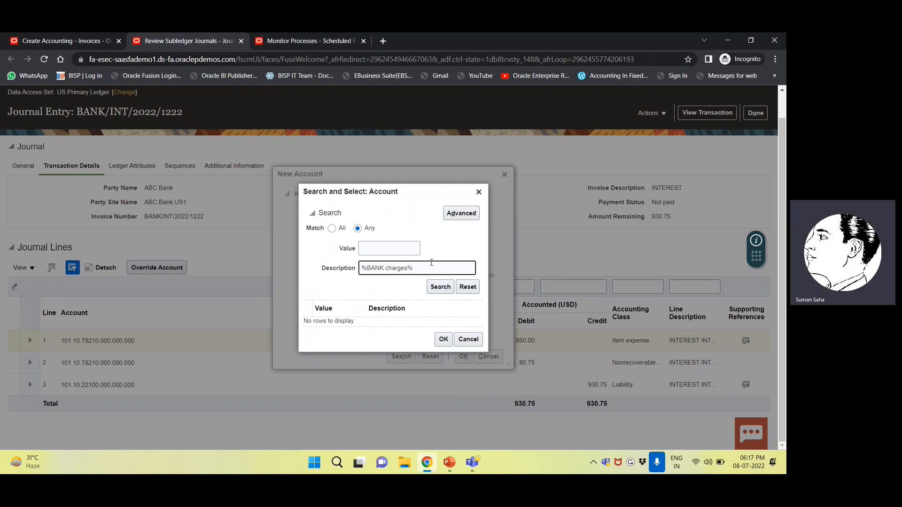
{"action": "key", "text": "BackSpace"}
{"action": "left_click", "coordinate": [440, 286]}
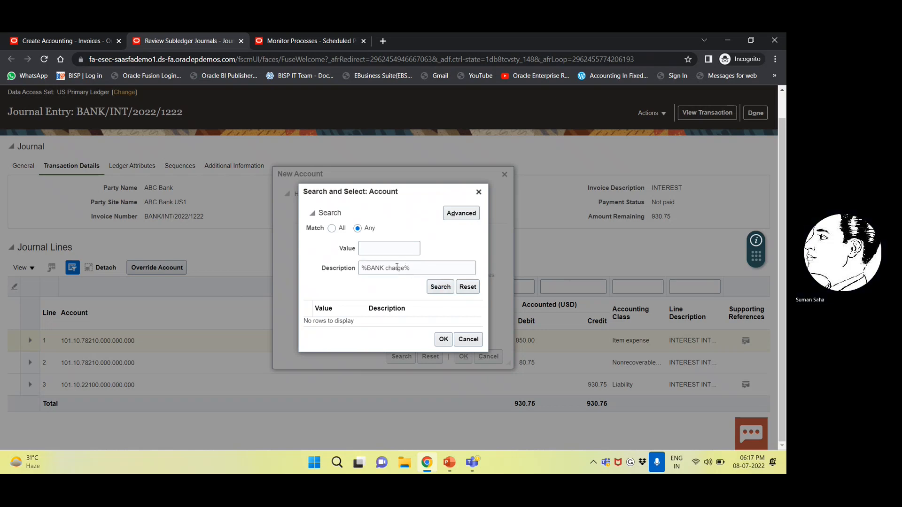
{"action": "left_click", "coordinate": [393, 268]}
{"action": "left_click", "coordinate": [387, 267]}
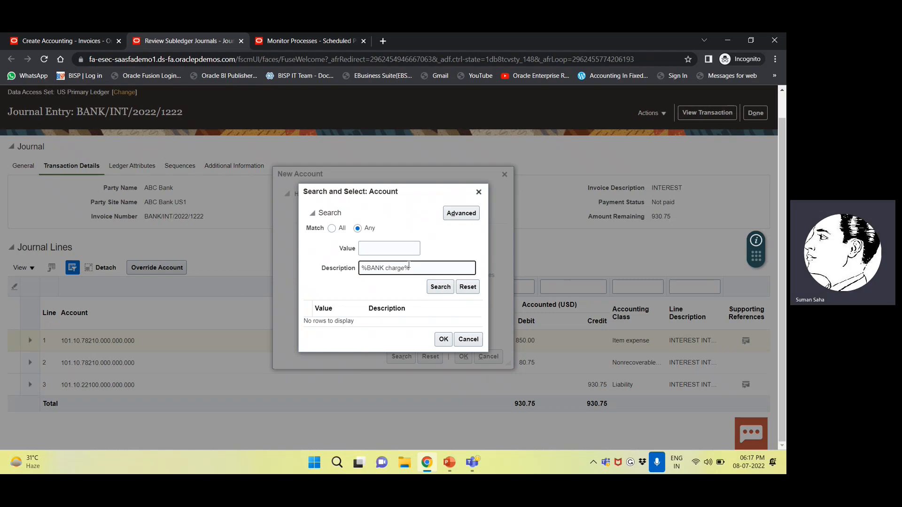
{"action": "key", "text": "Delete"}
{"action": "key", "text": "Delete"}
{"action": "key", "text": "Delete"}
{"action": "key", "text": "Delete"}
{"action": "key", "text": "Delete"}
{"action": "key", "text": "Delete"}
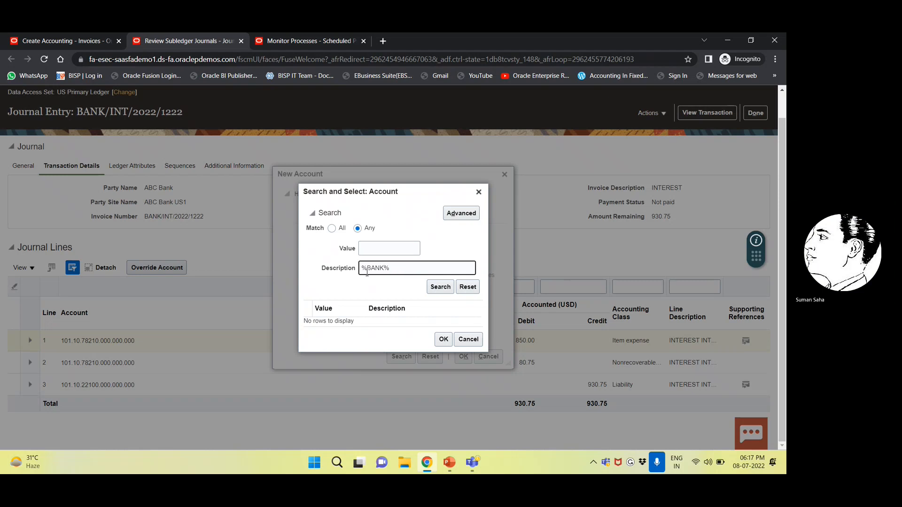
{"action": "key", "text": "Return"}
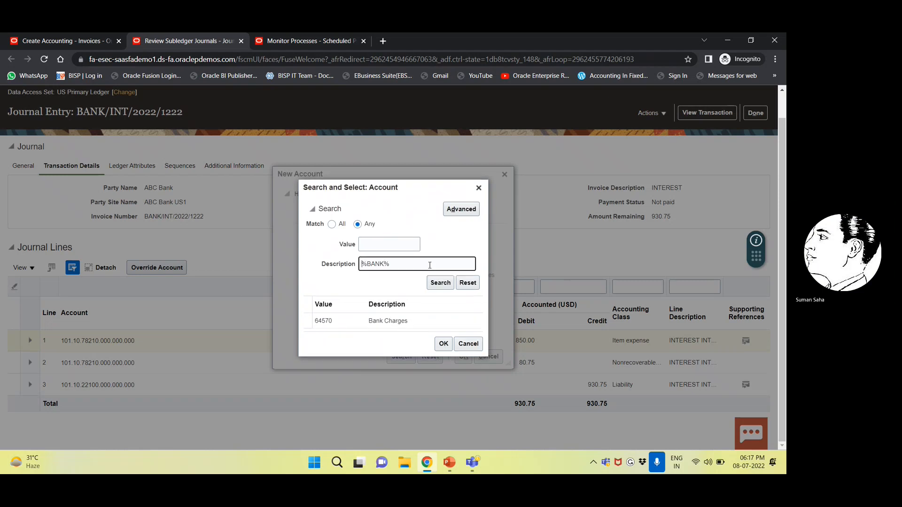
Step: Choose 64570 Bank Charges as the Account segment and apply the new account combination to the override
{"action": "left_click", "coordinate": [388, 321]}
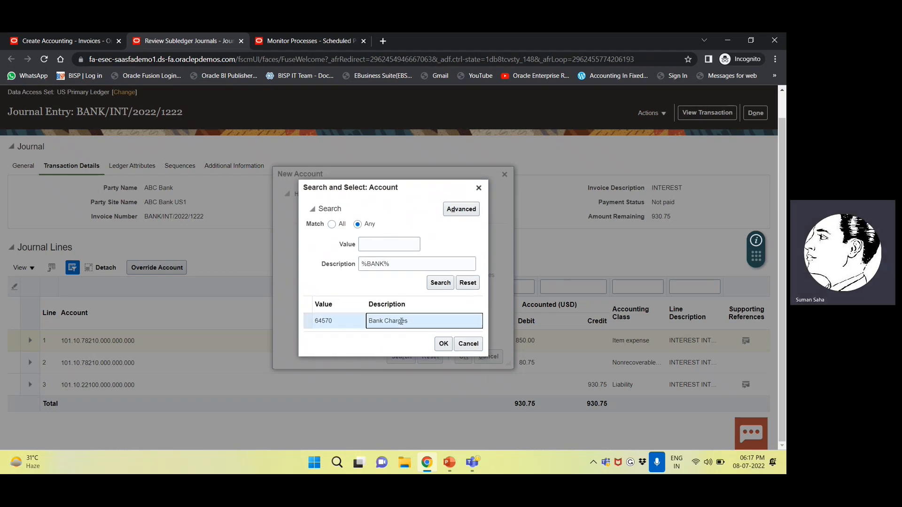
{"action": "left_click", "coordinate": [446, 344]}
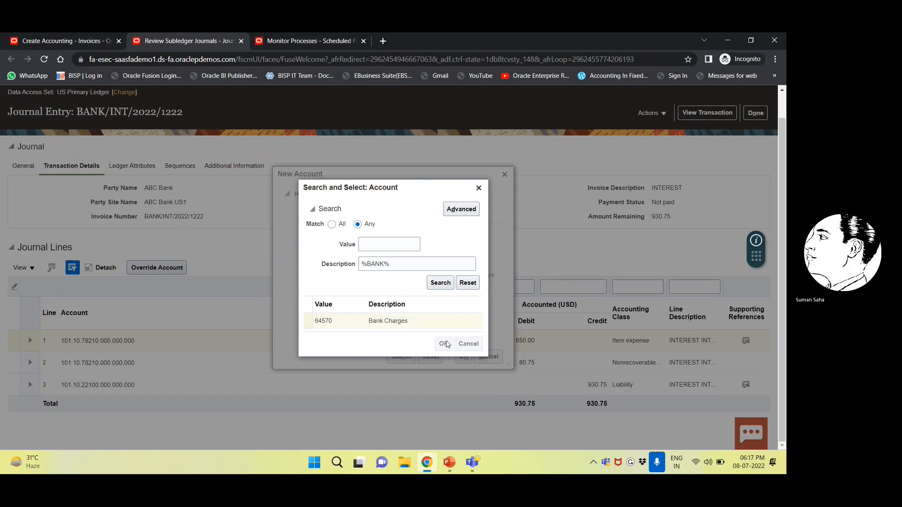
{"action": "left_click", "coordinate": [463, 356]}
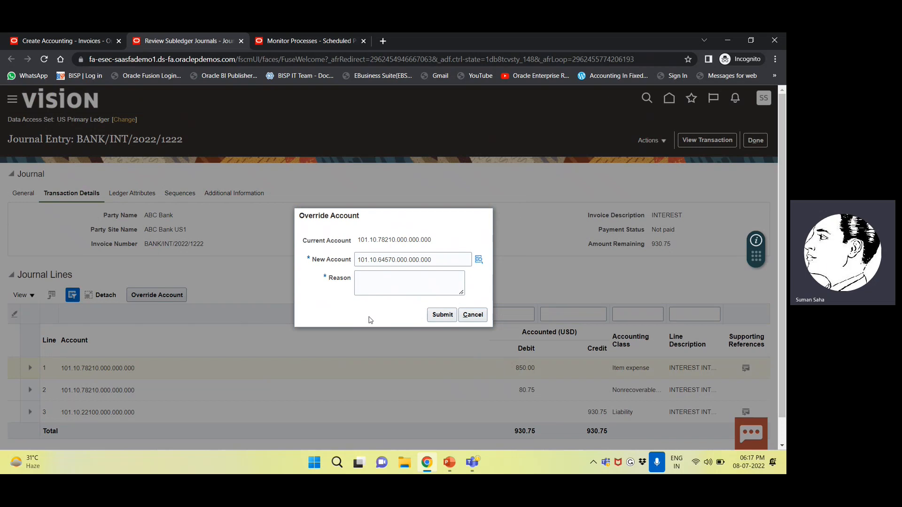
Step: Enter "AS PER AUDIT REMARK" as the override reason, submit the account override and dismiss the confirmation
{"action": "left_click", "coordinate": [369, 276]}
{"action": "key", "text": "Caps_Lock"}
{"action": "type", "text": "AS P"}
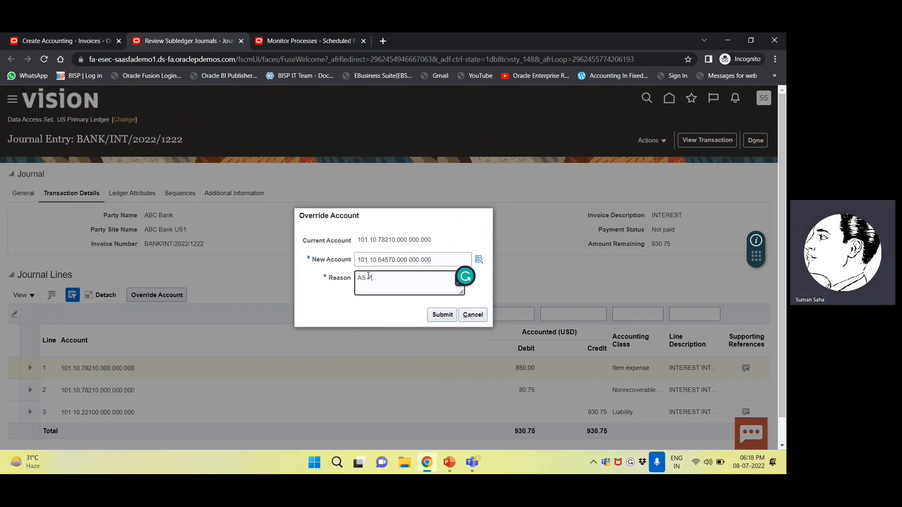
{"action": "type", "text": "ER AUDIT REPORT"}
{"action": "double_click", "coordinate": [403, 277]}
{"action": "type", "text": "REMARK"}
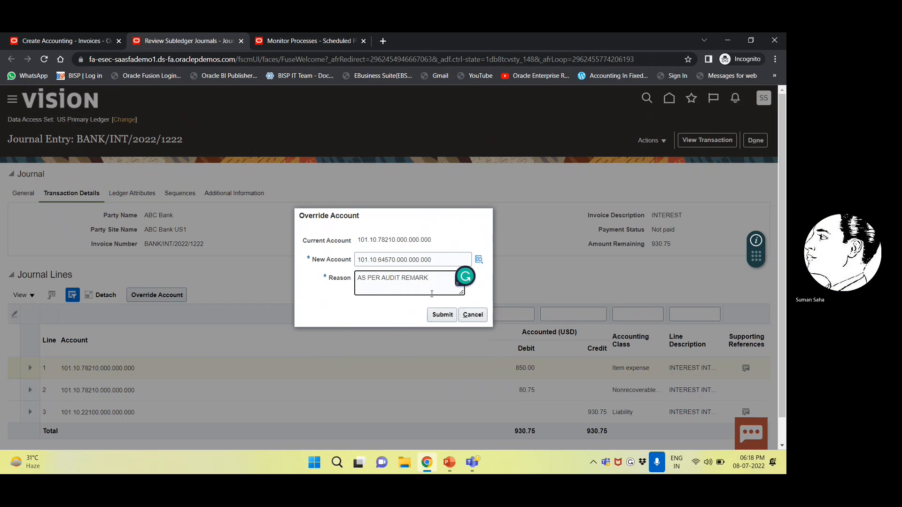
{"action": "left_click", "coordinate": [442, 315]}
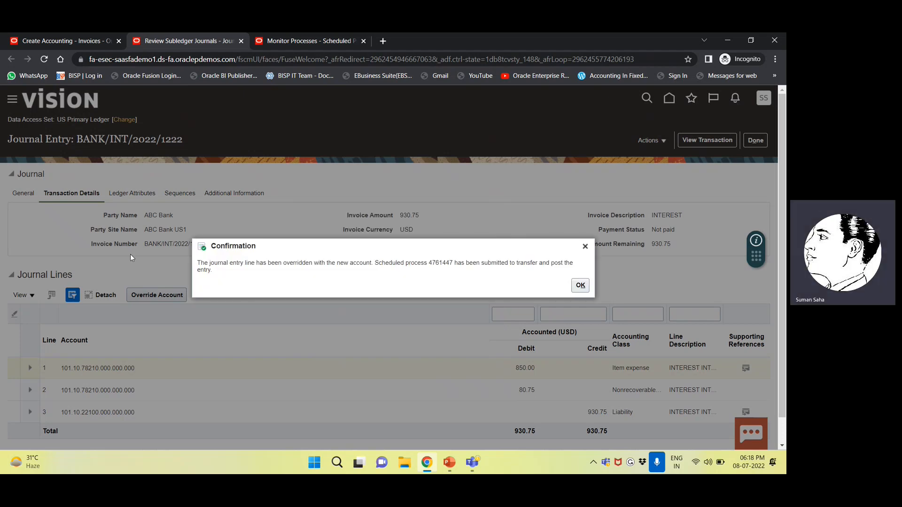
{"action": "left_click", "coordinate": [580, 285]}
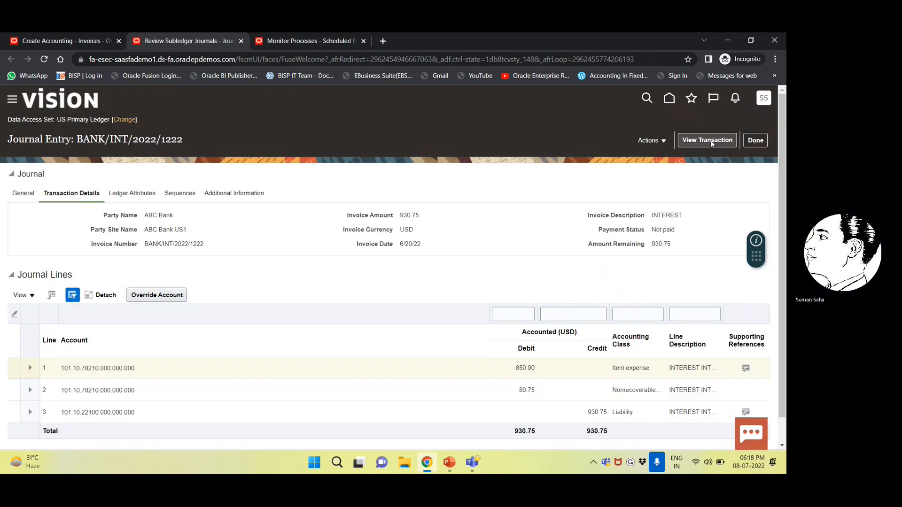
Step: Close the journal entry and look over the ABC Bank INTEREST entry's summary in the journal entries list
{"action": "left_click", "coordinate": [749, 142]}
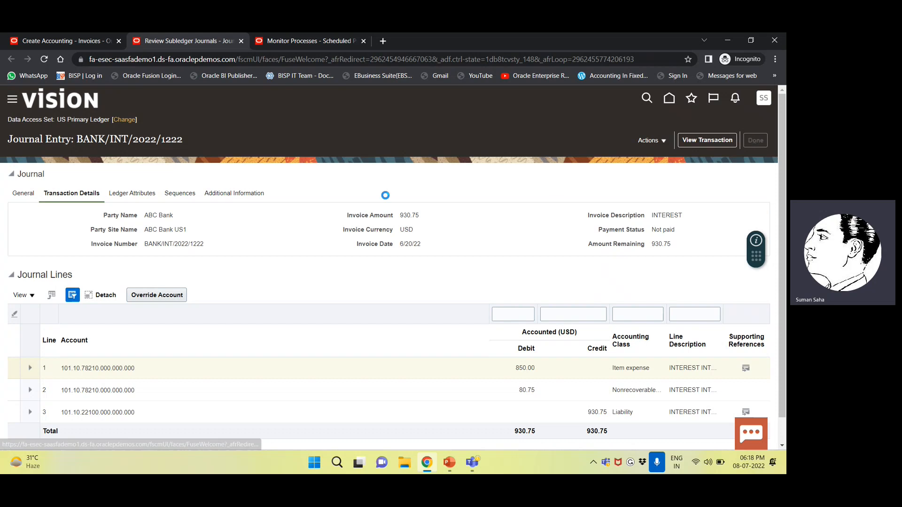
{"action": "scroll", "coordinate": [382, 206], "scroll_direction": "down", "scroll_amount": 2}
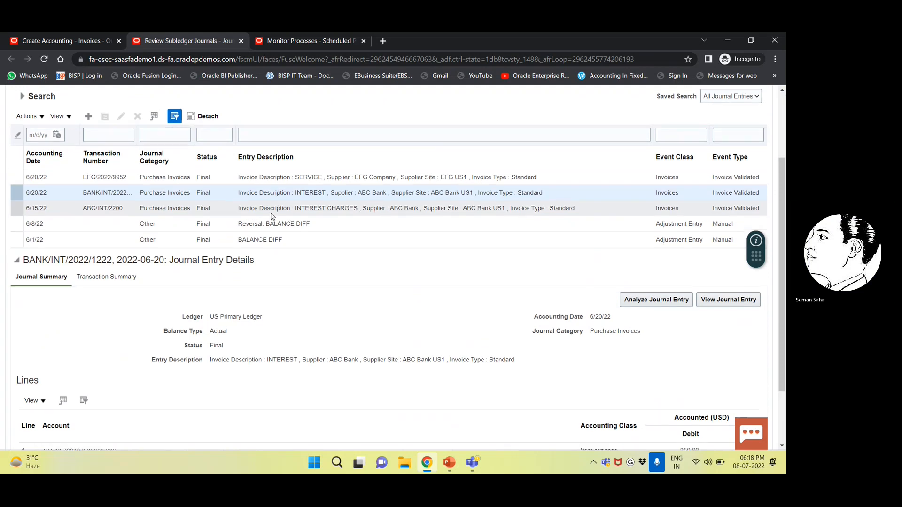
{"action": "scroll", "coordinate": [271, 216], "scroll_direction": "up", "scroll_amount": 1}
{"action": "scroll", "coordinate": [545, 323], "scroll_direction": "down", "scroll_amount": 2}
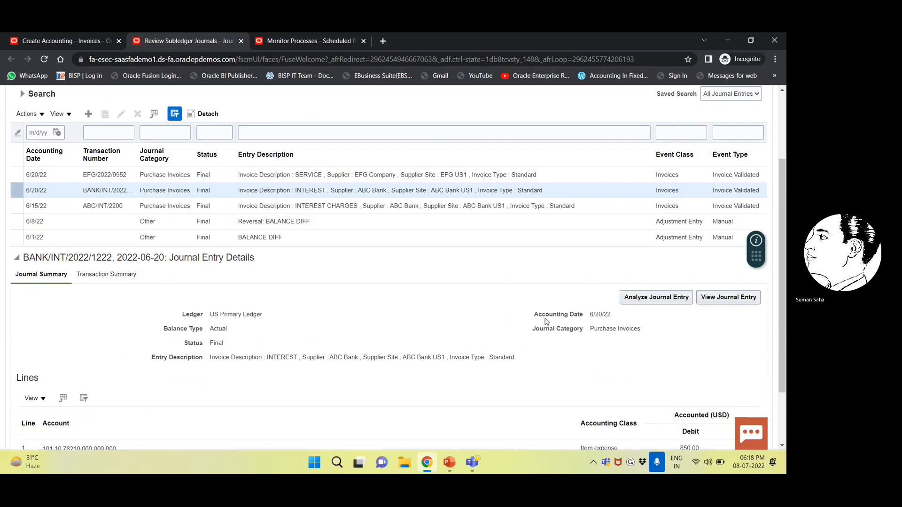
{"action": "scroll", "coordinate": [545, 324], "scroll_direction": "up", "scroll_amount": 3}
Step: Leave the journal entries review for the Journals work area and reopen Review Subledger Journals
{"action": "left_click", "coordinate": [754, 141]}
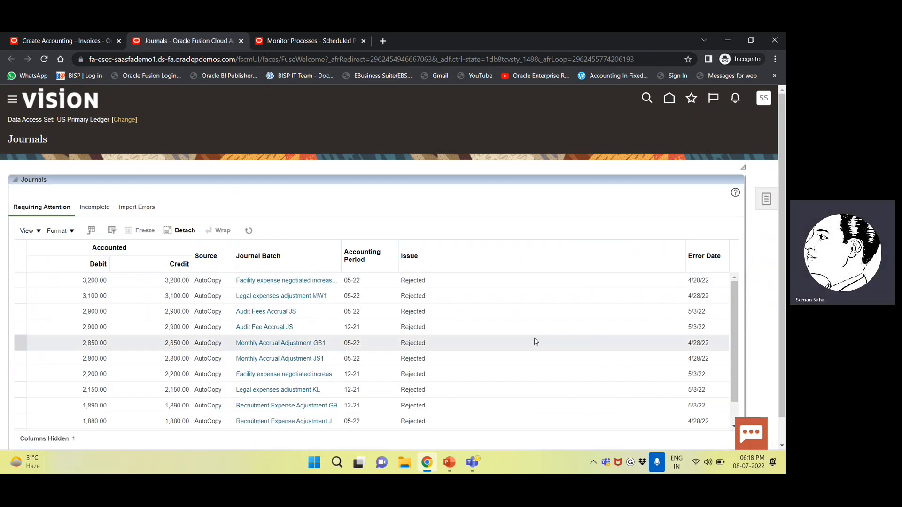
{"action": "scroll", "coordinate": [492, 304], "scroll_direction": "down", "scroll_amount": 1}
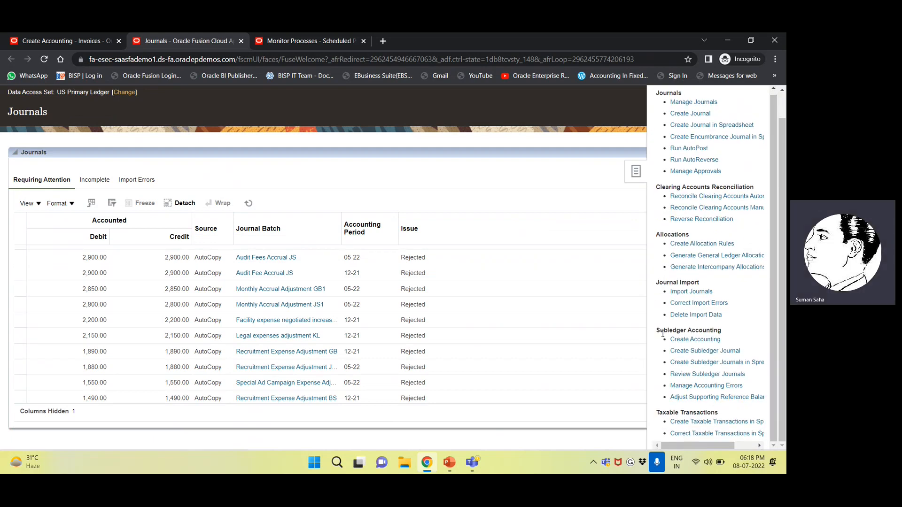
{"action": "left_click", "coordinate": [690, 374]}
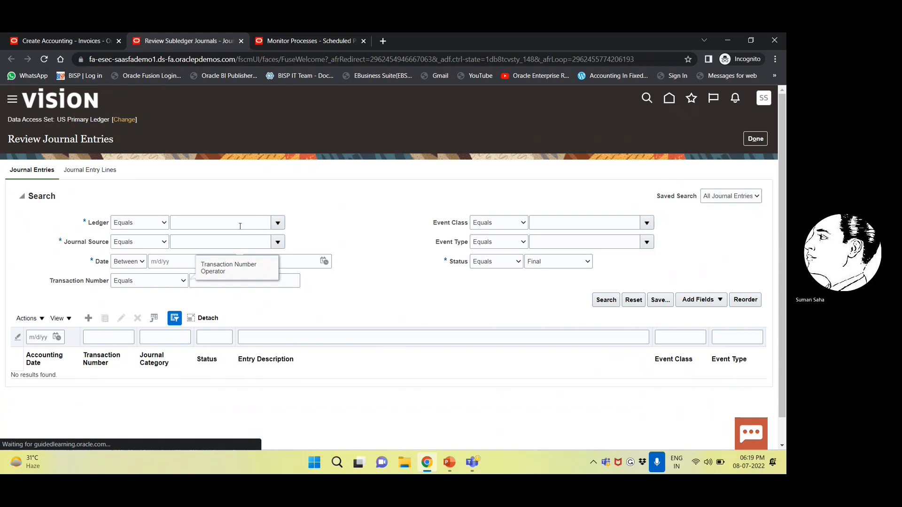
Step: Set the journal entry search criteria to ledger US Primary Ledger and journal source Payables
{"action": "left_click", "coordinate": [239, 223]}
{"action": "left_click", "coordinate": [278, 223]}
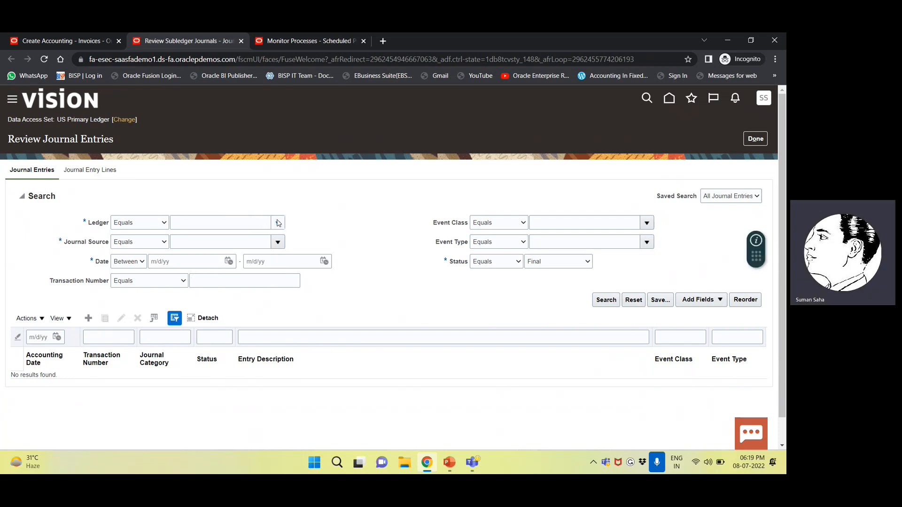
{"action": "left_click", "coordinate": [277, 223]}
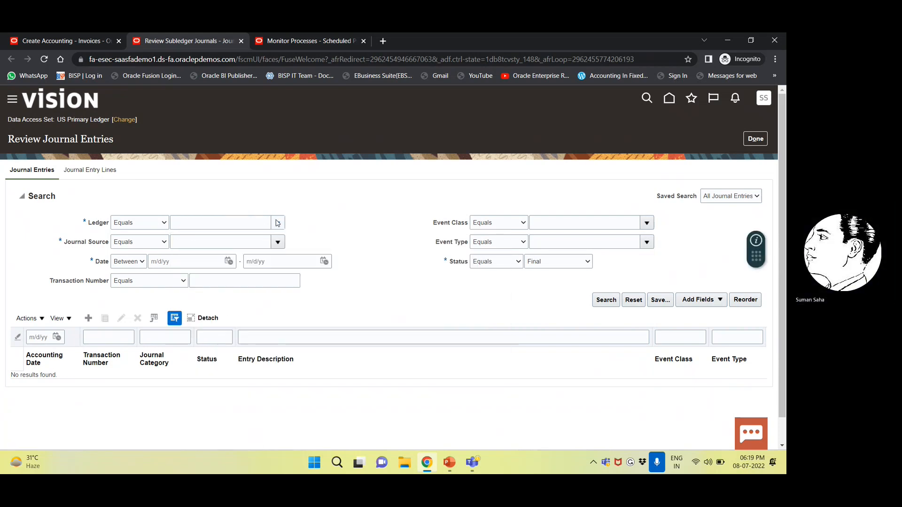
{"action": "left_click", "coordinate": [277, 223]}
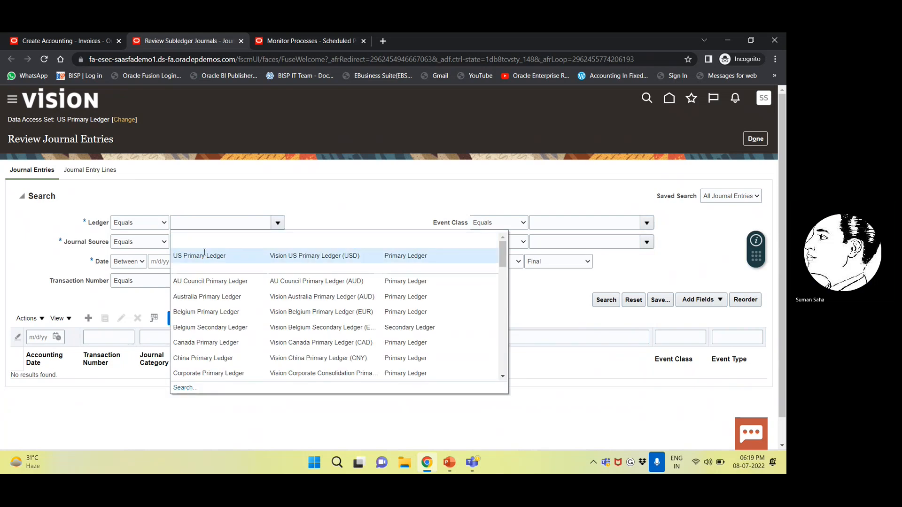
{"action": "left_click", "coordinate": [204, 254]}
{"action": "left_click", "coordinate": [202, 242]}
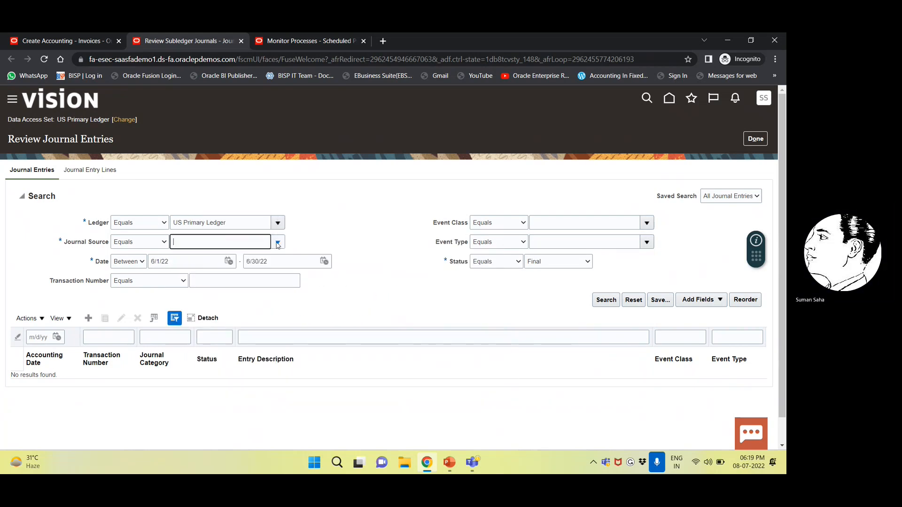
{"action": "left_click", "coordinate": [278, 244]}
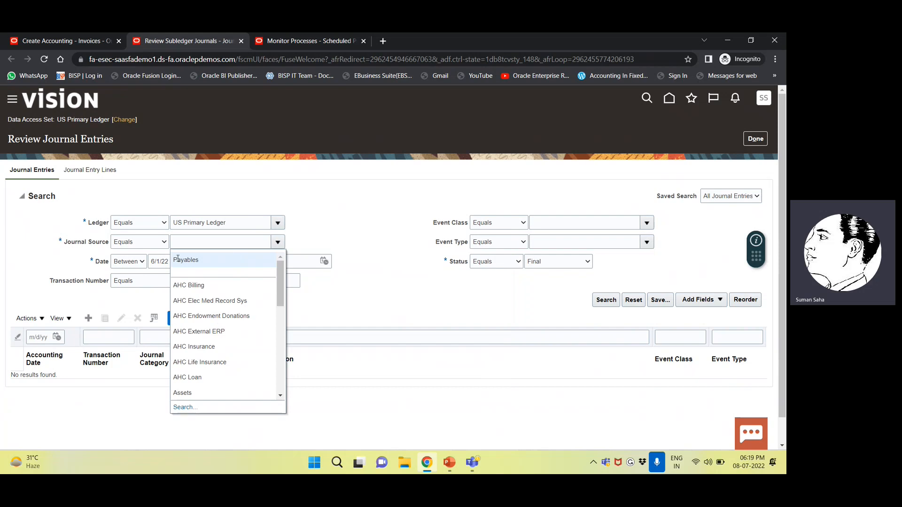
{"action": "left_click", "coordinate": [178, 259]}
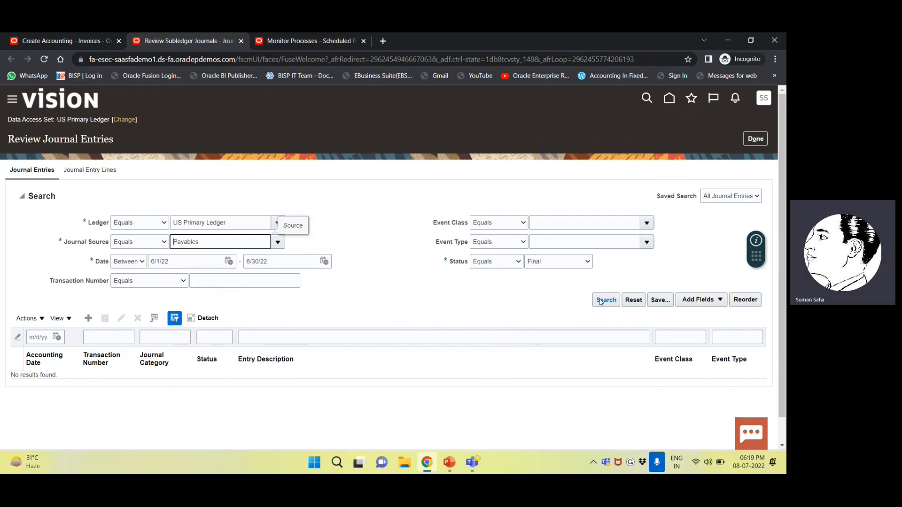
Step: Run the journal entry search and examine the account segments and lines of the entry overriding the ABC Bank INTEREST invoice
{"action": "left_click", "coordinate": [603, 301]}
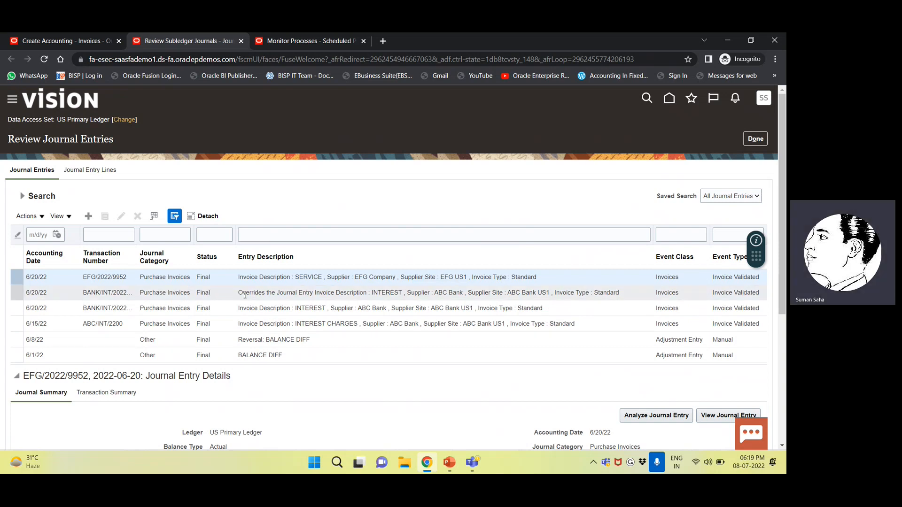
{"action": "left_click", "coordinate": [252, 294]}
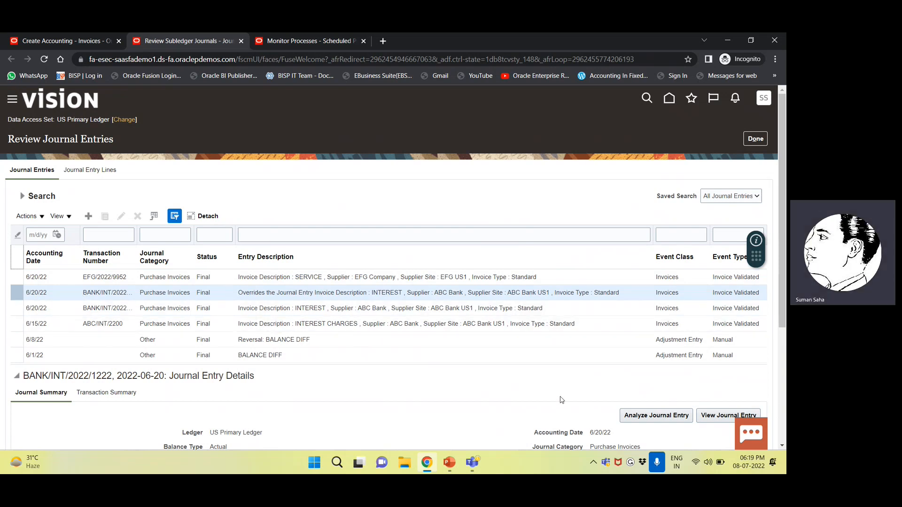
{"action": "scroll", "coordinate": [455, 369], "scroll_direction": "down", "scroll_amount": 4}
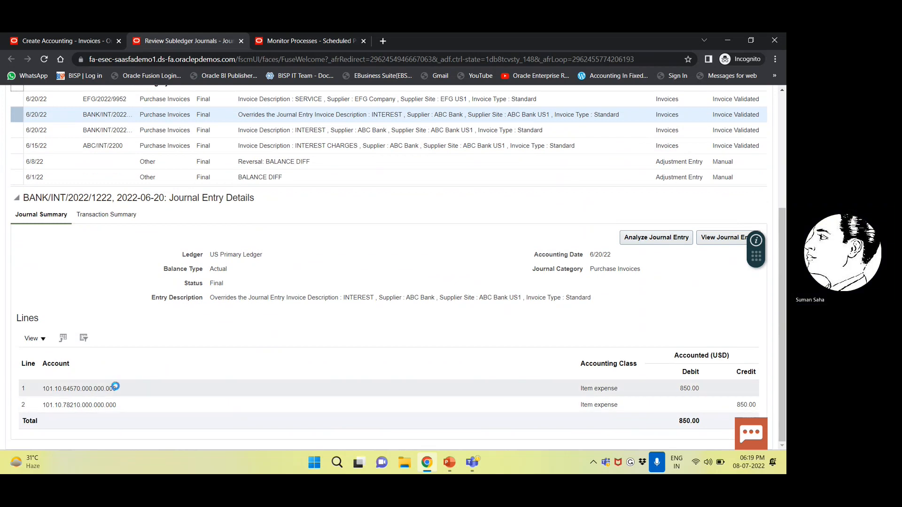
{"action": "mouse_move", "coordinate": [123, 388]}
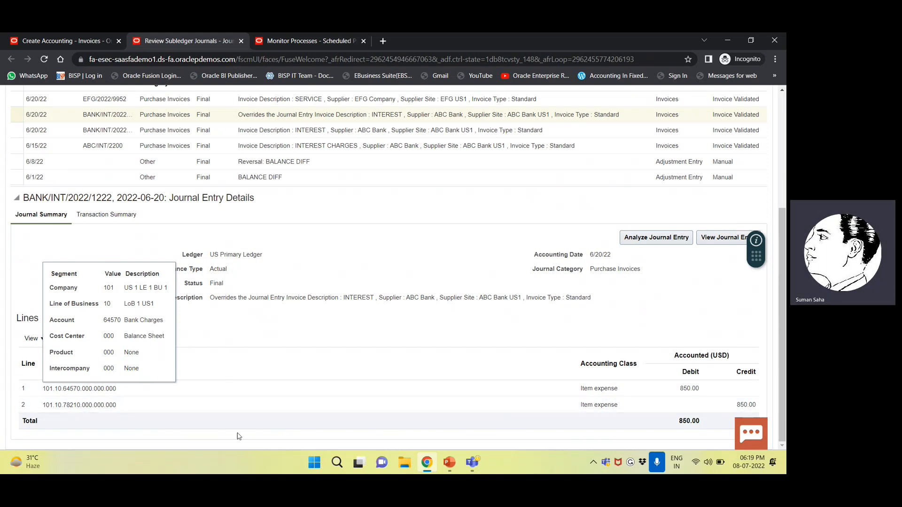
{"action": "left_click", "coordinate": [117, 405]}
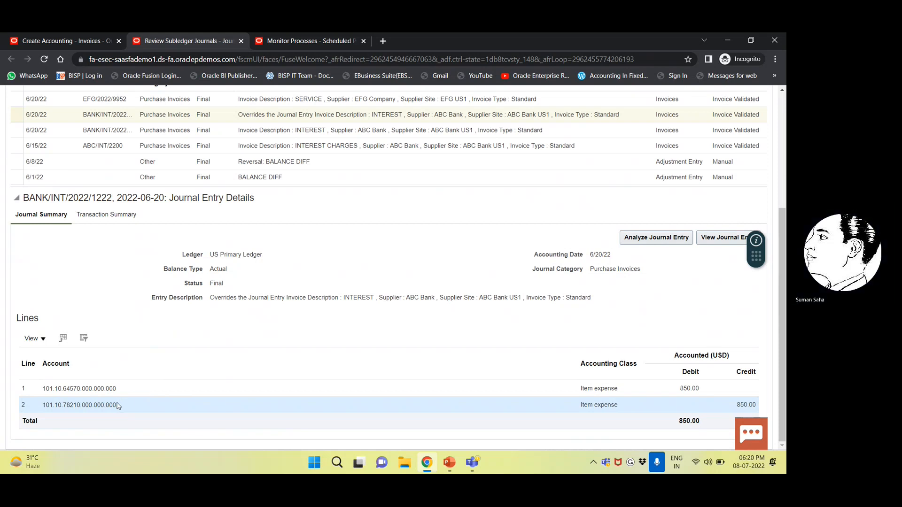
{"action": "scroll", "coordinate": [329, 192], "scroll_direction": "up", "scroll_amount": 2}
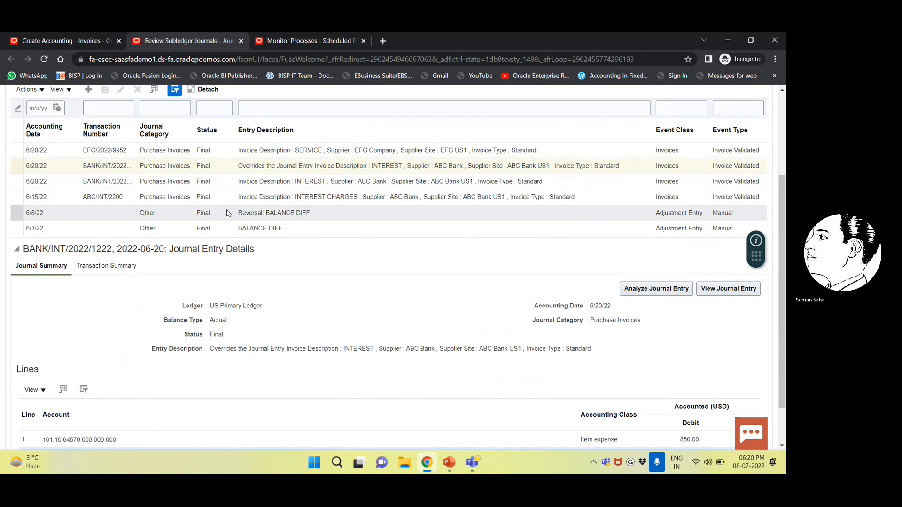
{"action": "scroll", "coordinate": [472, 254], "scroll_direction": "up", "scroll_amount": 5}
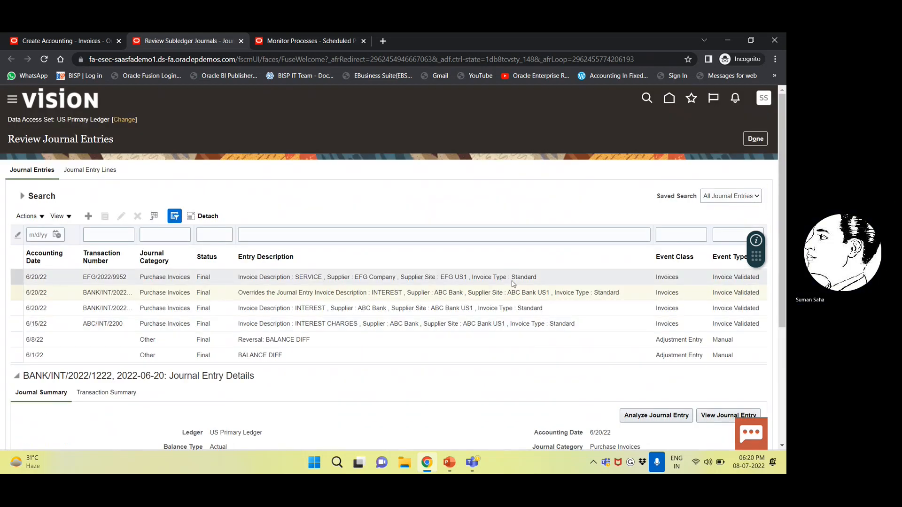
{"action": "scroll", "coordinate": [512, 283], "scroll_direction": "down", "scroll_amount": 4}
{"action": "scroll", "coordinate": [512, 282], "scroll_direction": "up", "scroll_amount": 4}
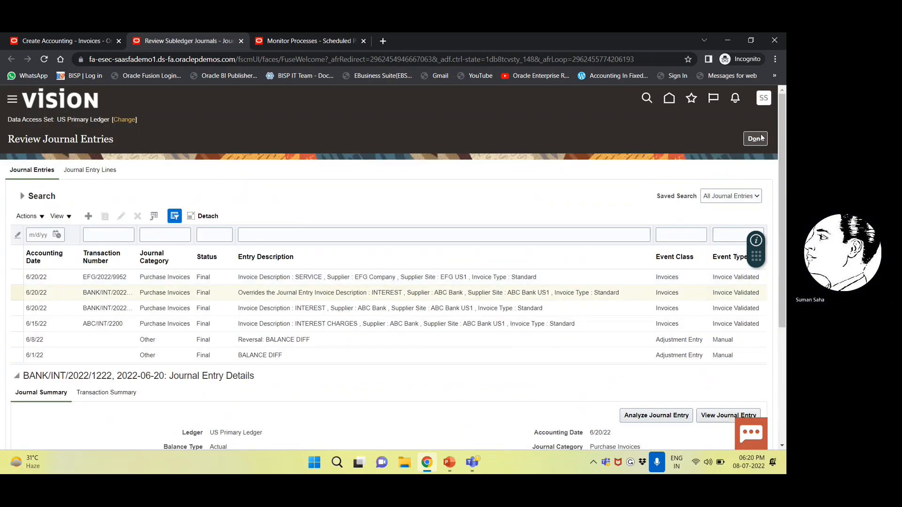
Step: Leave the journal entries review and open Manage Journals from the Journals work area
{"action": "left_click", "coordinate": [762, 138]}
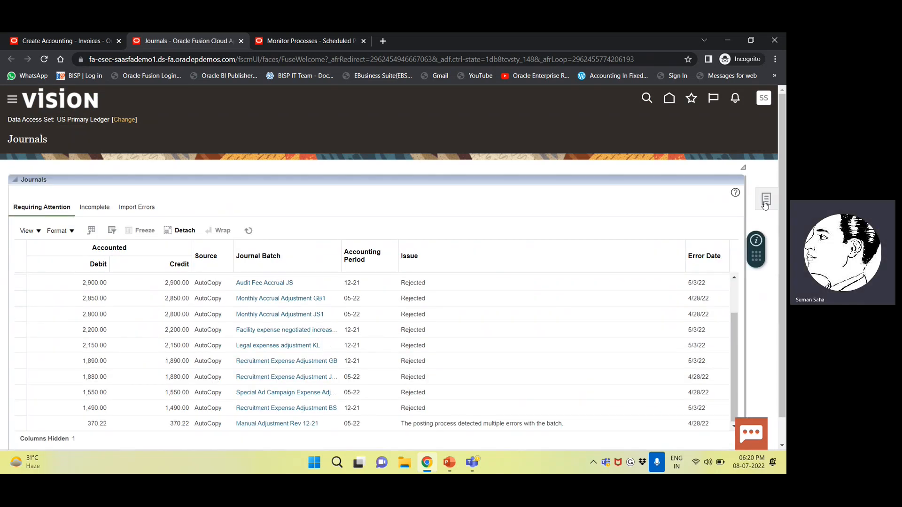
{"action": "left_click", "coordinate": [765, 202]}
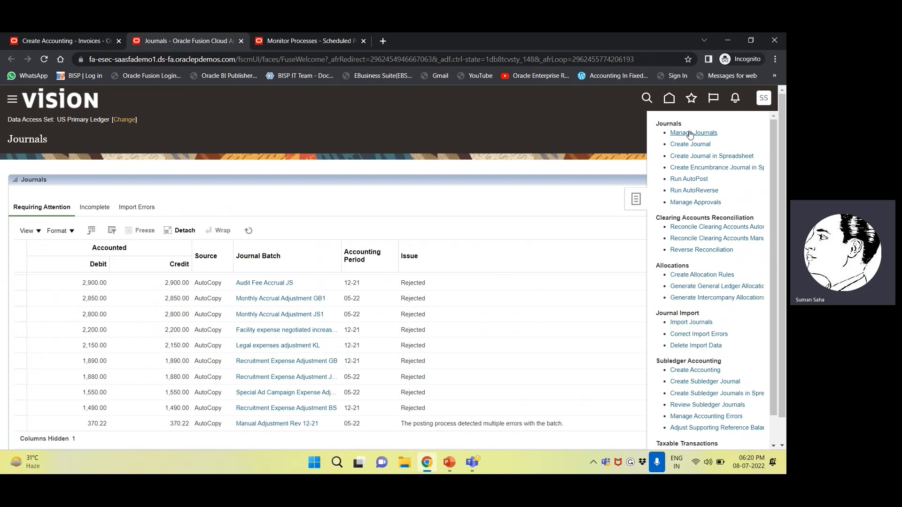
{"action": "left_click", "coordinate": [688, 134]}
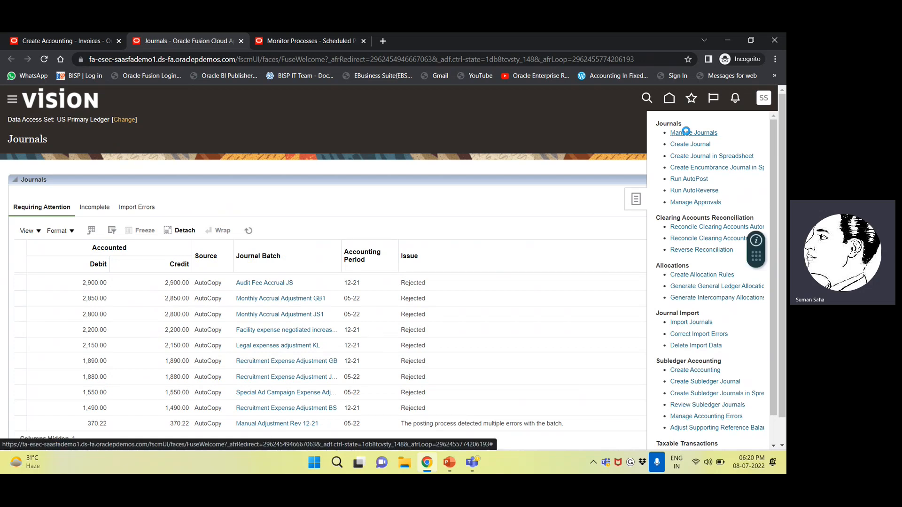
Step: Search the journals for accounting period 06-22 with the source Payables
{"action": "left_click", "coordinate": [325, 241]}
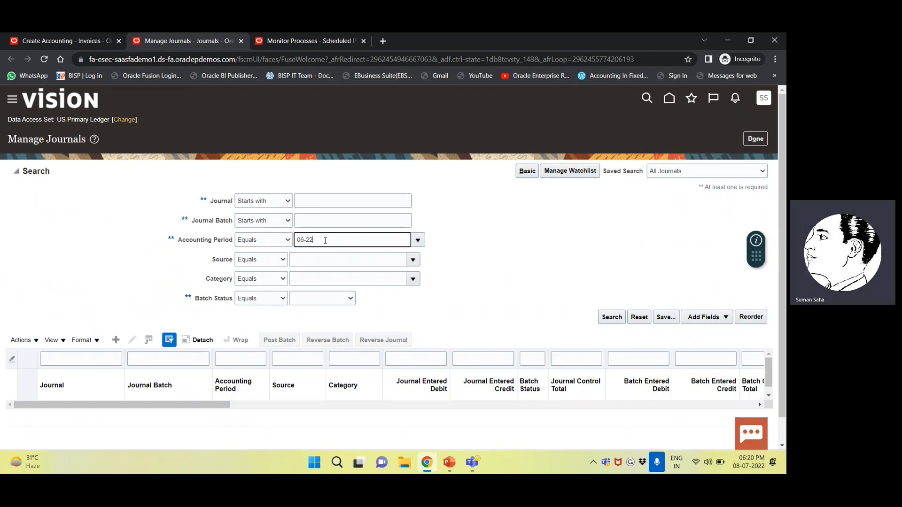
{"action": "left_click", "coordinate": [306, 262]}
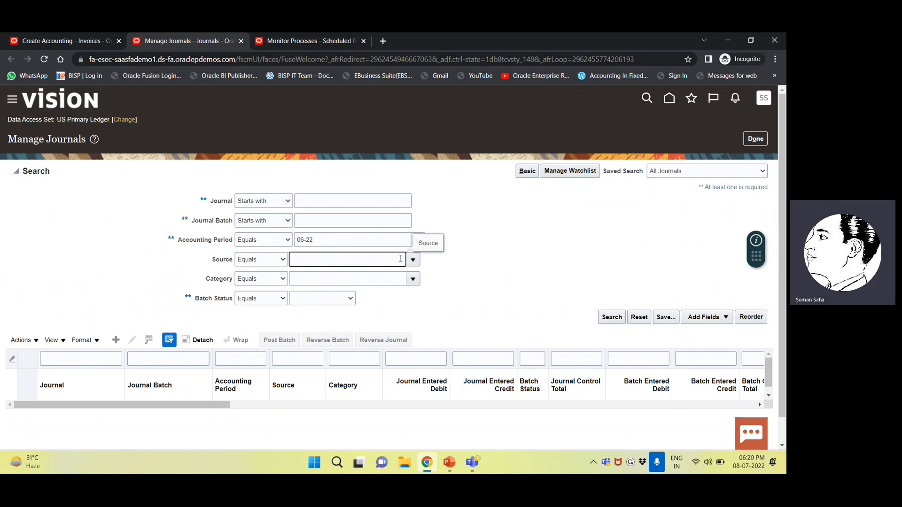
{"action": "type", "text": "PAYAB"}
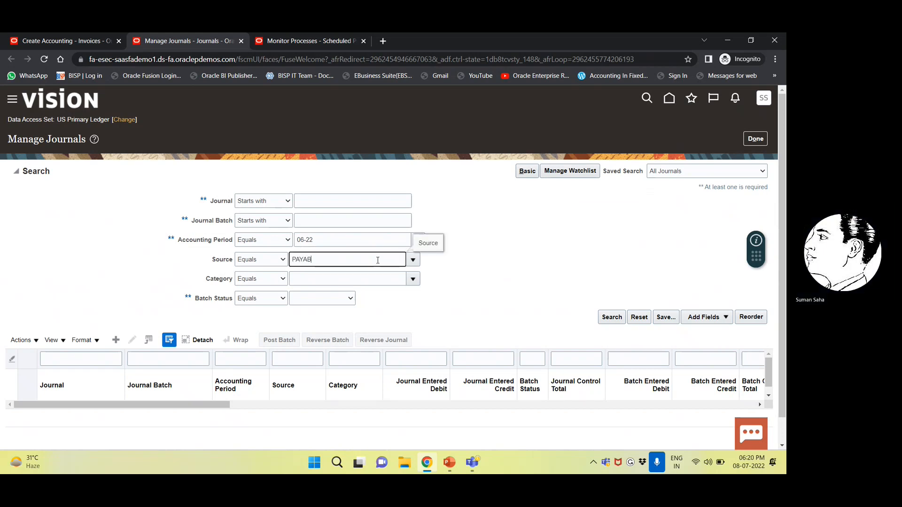
{"action": "type", "text": "LES"}
{"action": "key", "text": "Tab"}
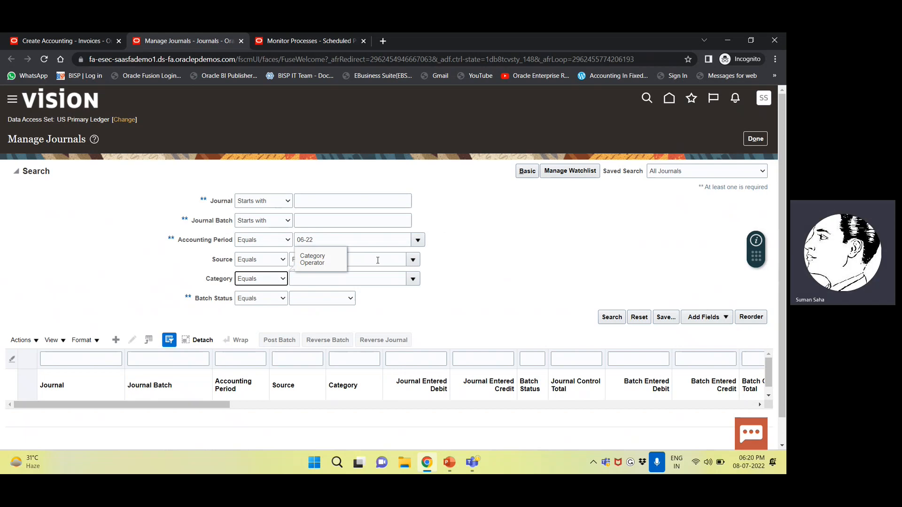
{"action": "left_click", "coordinate": [390, 285]}
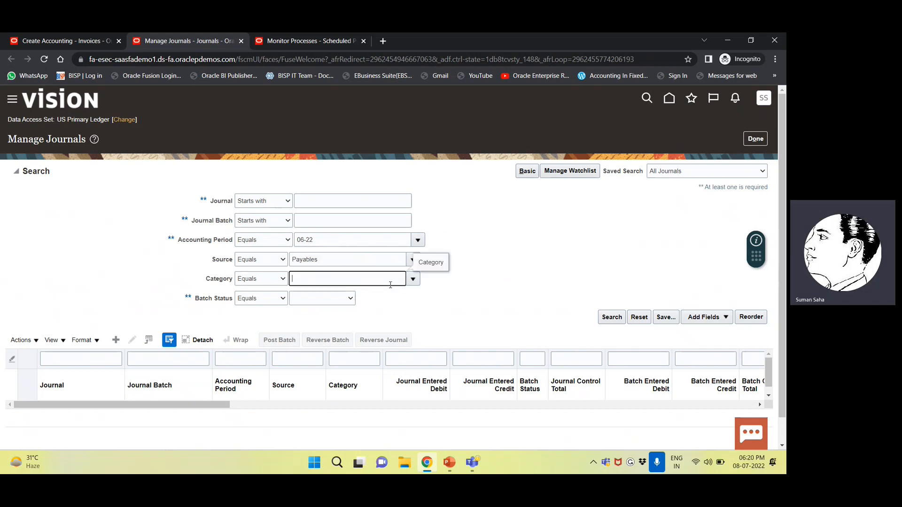
{"action": "left_click", "coordinate": [606, 319]}
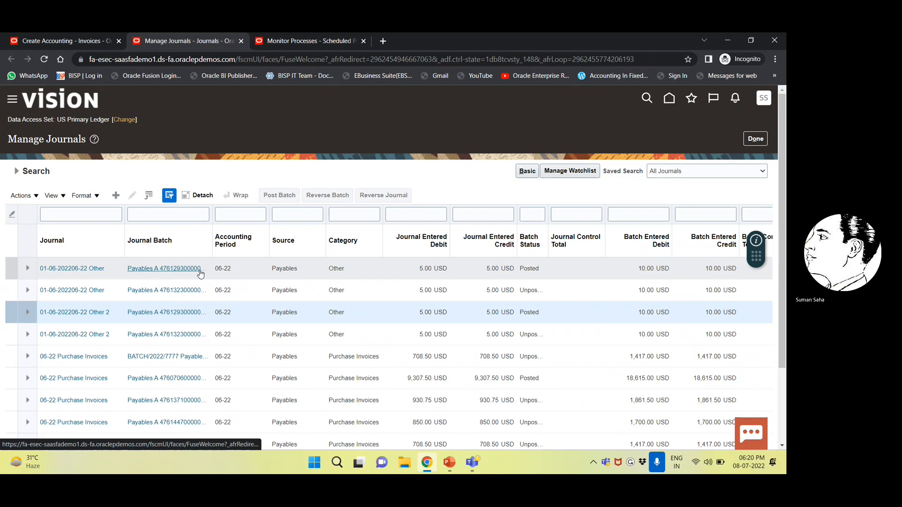
Step: Open the BATCH/2022/7777 Payables batch of the 06-22 Purchase Invoices 2 journal and look over its journal lines
{"action": "scroll", "coordinate": [200, 273], "scroll_direction": "down", "scroll_amount": 2}
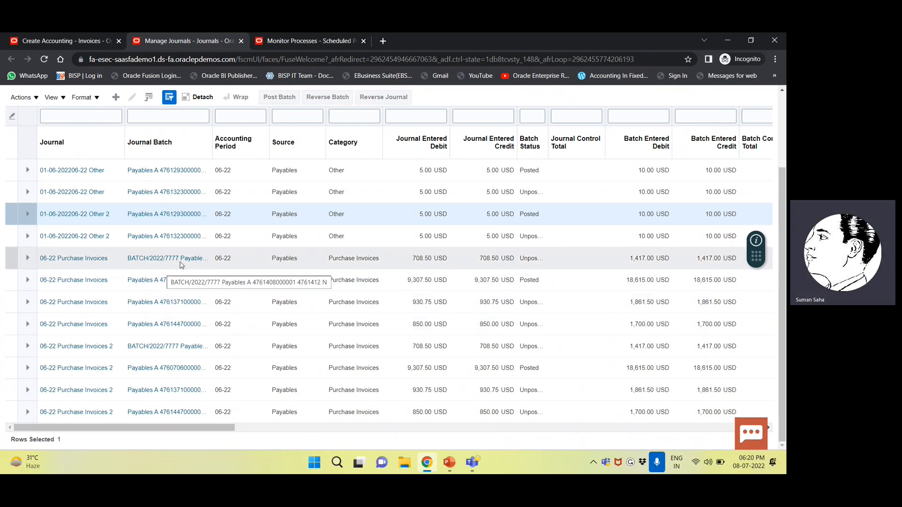
{"action": "left_click", "coordinate": [167, 348]}
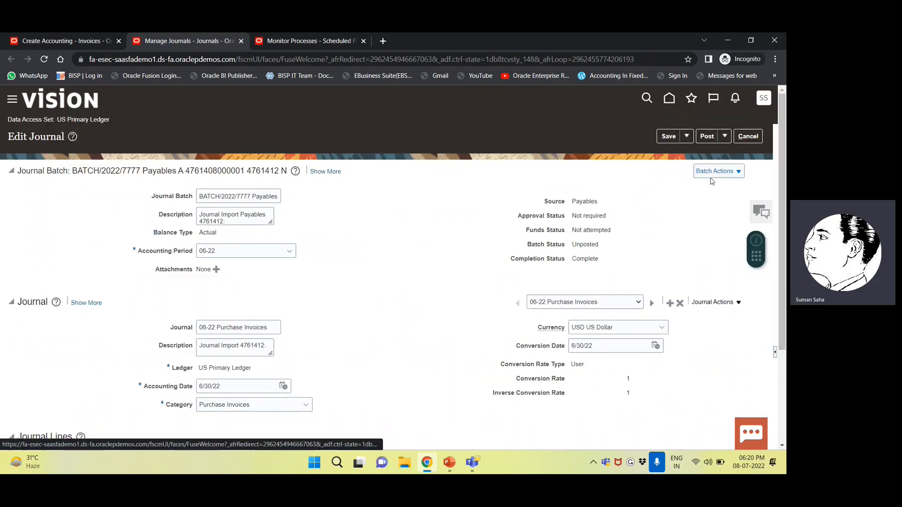
{"action": "scroll", "coordinate": [403, 288], "scroll_direction": "down", "scroll_amount": 2}
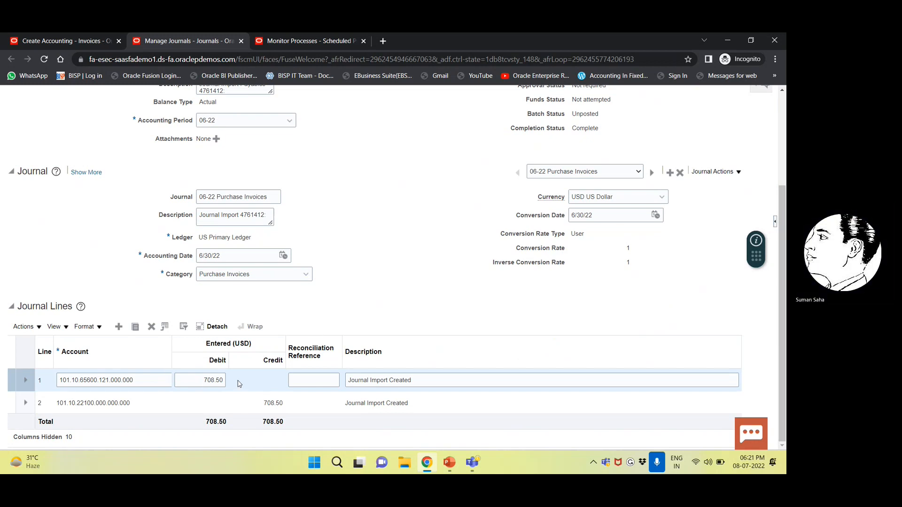
{"action": "scroll", "coordinate": [238, 382], "scroll_direction": "up", "scroll_amount": 3}
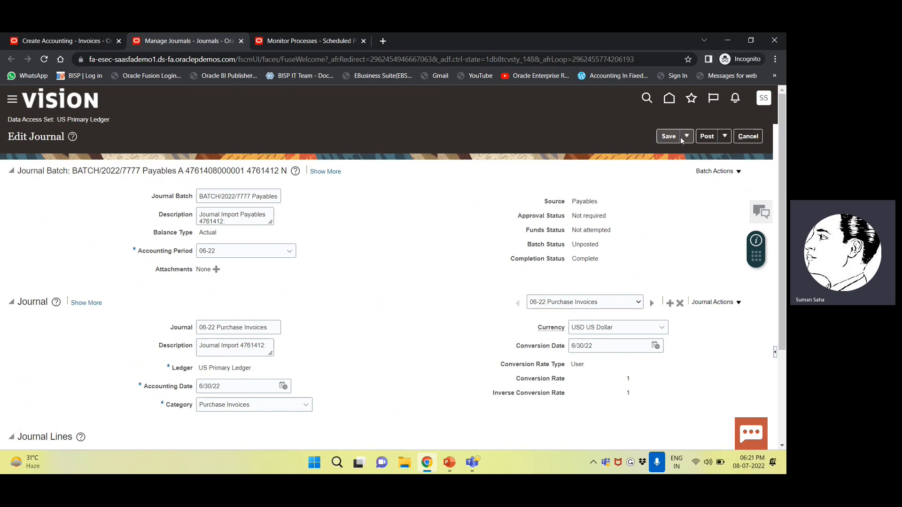
{"action": "left_click", "coordinate": [724, 137]}
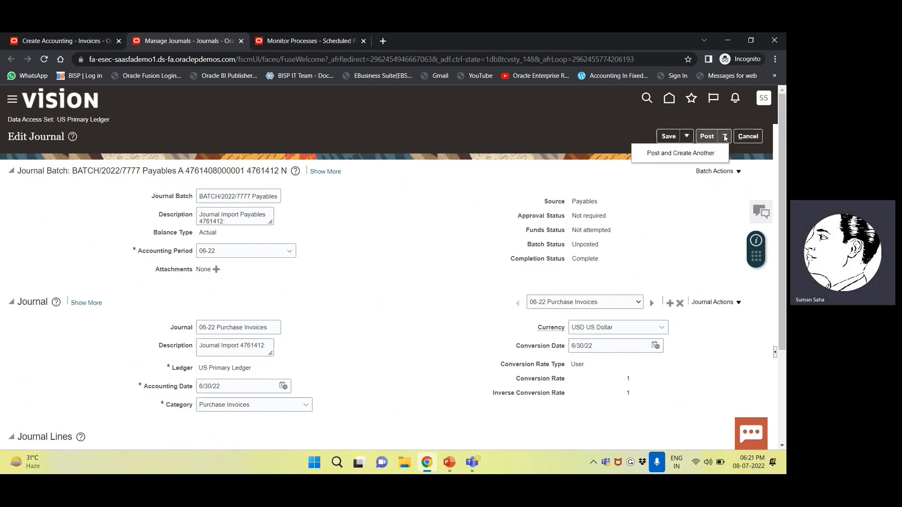
{"action": "left_click", "coordinate": [718, 171]}
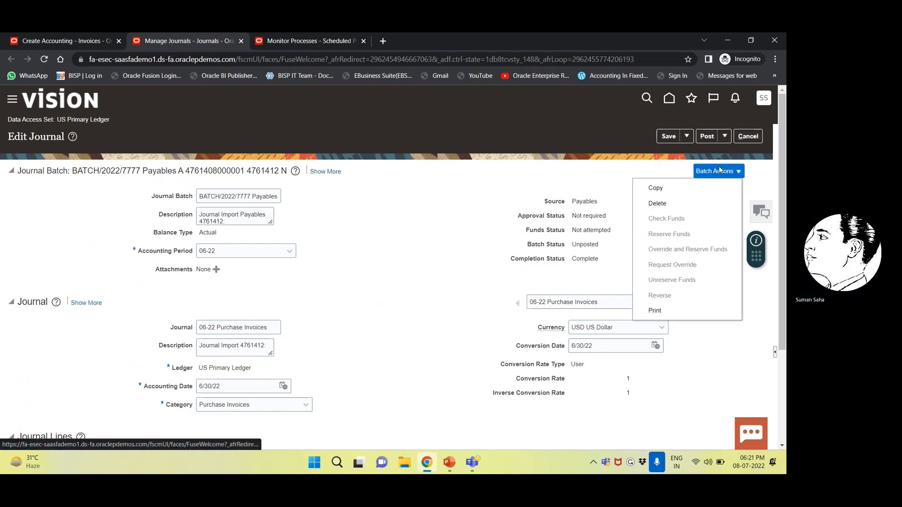
{"action": "left_click", "coordinate": [606, 182]}
{"action": "left_click", "coordinate": [737, 303]}
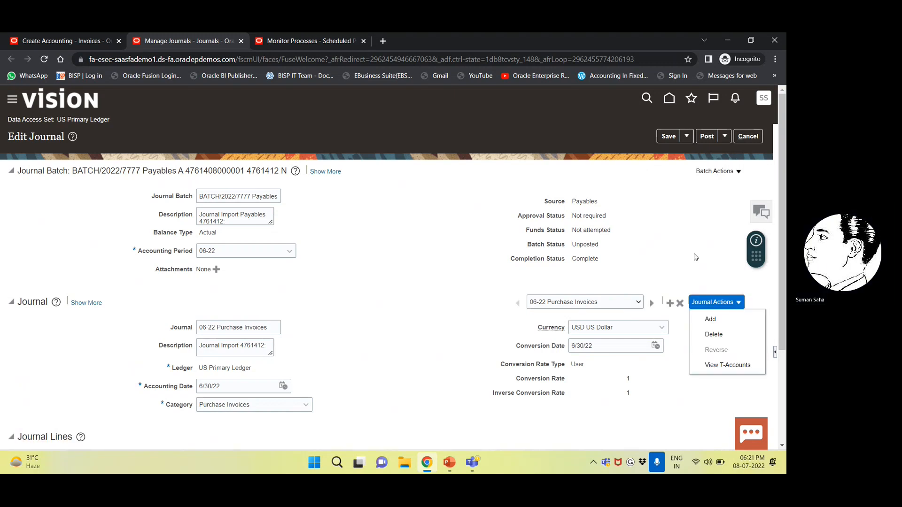
{"action": "left_click", "coordinate": [695, 257]}
Step: Post the BATCH/2022/7777 Payables journal batch, dismiss the confirmation and return to the journals list
{"action": "left_click", "coordinate": [708, 136]}
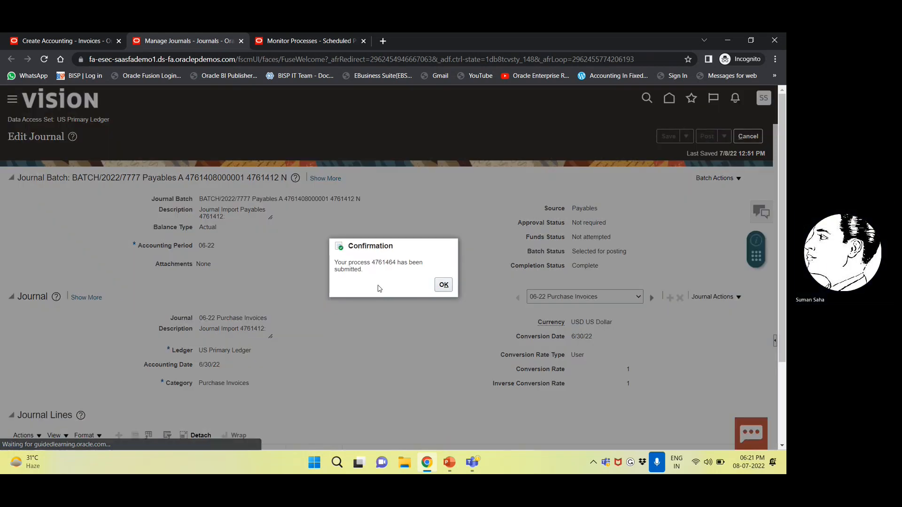
{"action": "left_click", "coordinate": [443, 285]}
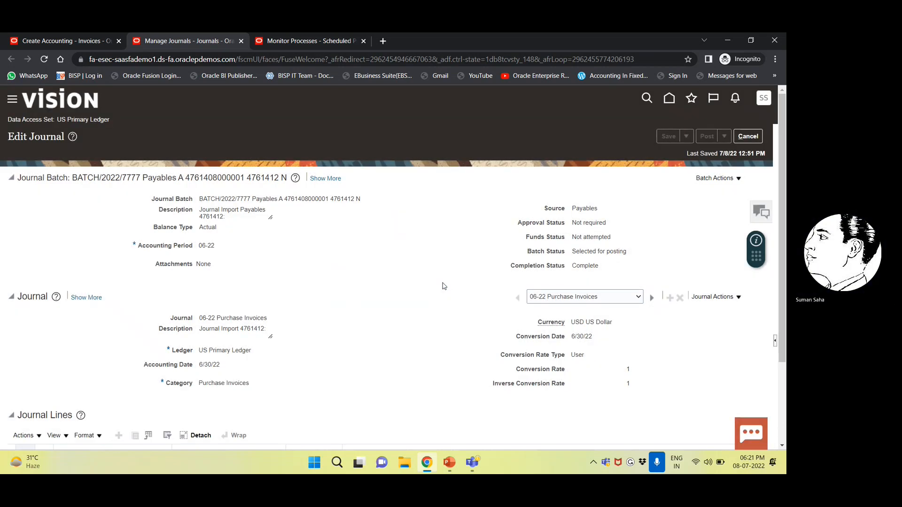
{"action": "left_click", "coordinate": [749, 142]}
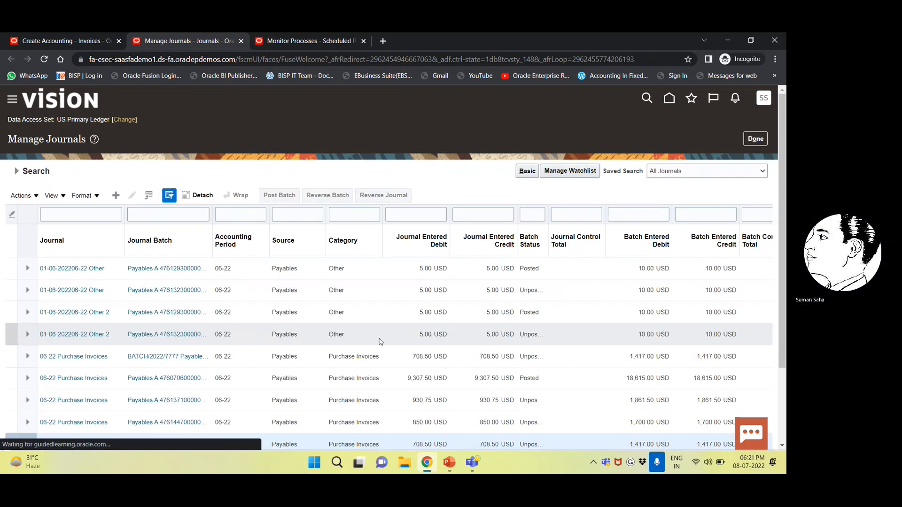
Step: Copy the text BATCH/2022/7777 from the batch name of the 06-22 Purchase Invoices 2 journal
{"action": "scroll", "coordinate": [383, 357], "scroll_direction": "down", "scroll_amount": 2}
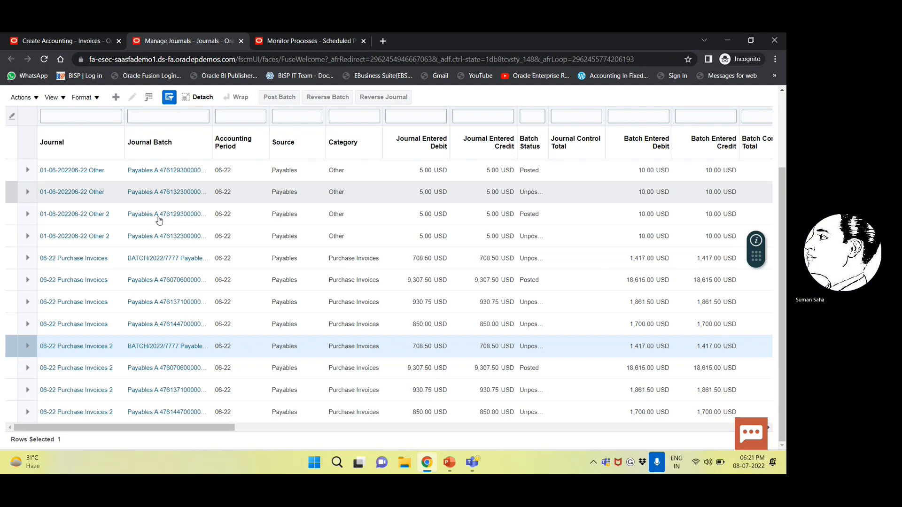
{"action": "scroll", "coordinate": [211, 365], "scroll_direction": "up", "scroll_amount": 3}
{"action": "scroll", "coordinate": [211, 365], "scroll_direction": "down", "scroll_amount": 3}
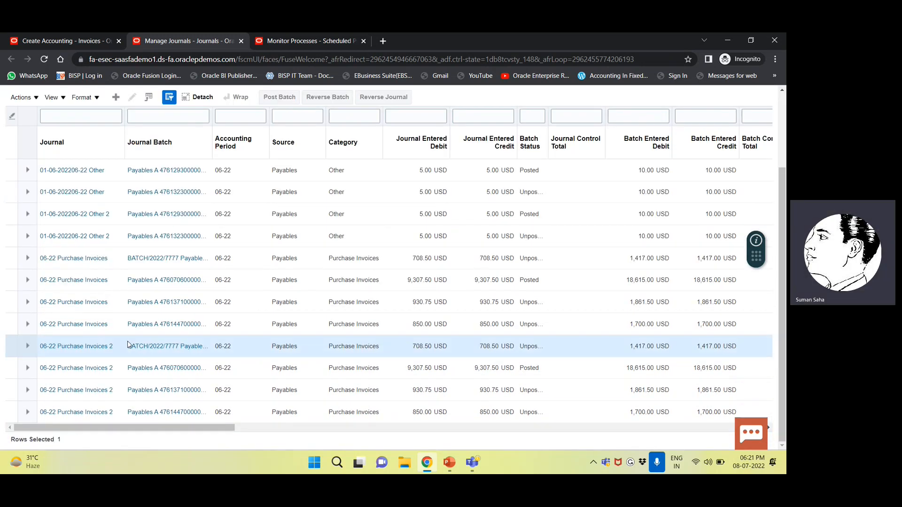
{"action": "left_click_drag", "start_coordinate": [126, 346], "coordinate": [178, 346]}
{"action": "key", "text": "ctrl+c"}
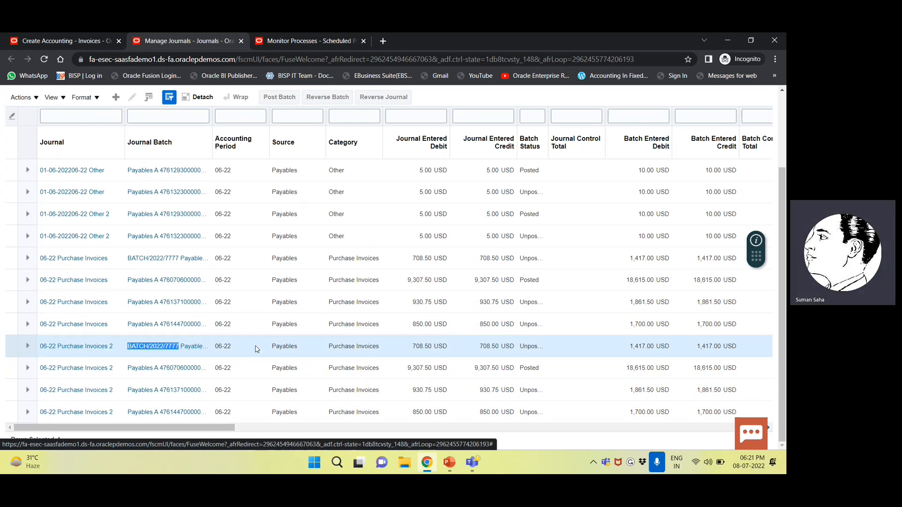
Step: Search the journals by journal batch BATCH/2022/7777 and open the batch of the 06-22 Purchase Invoices journal
{"action": "scroll", "coordinate": [19, 177], "scroll_direction": "up", "scroll_amount": 3}
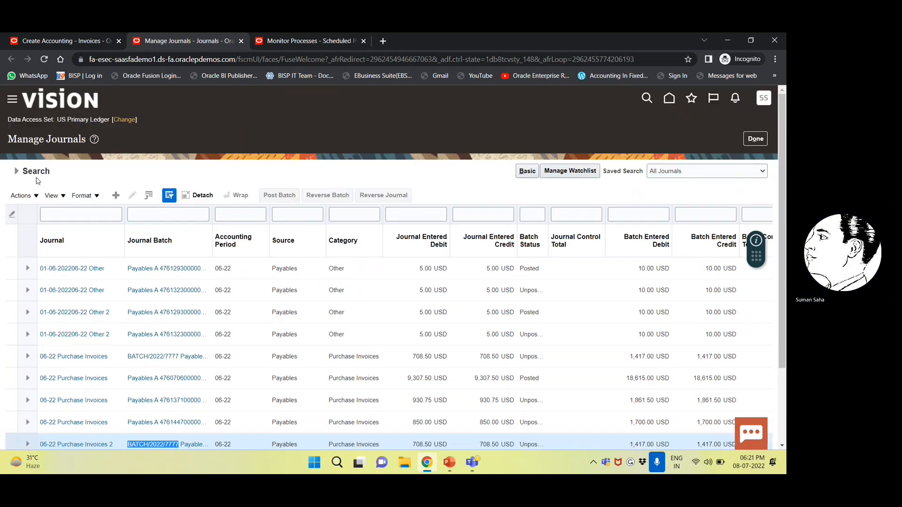
{"action": "left_click", "coordinate": [19, 176]}
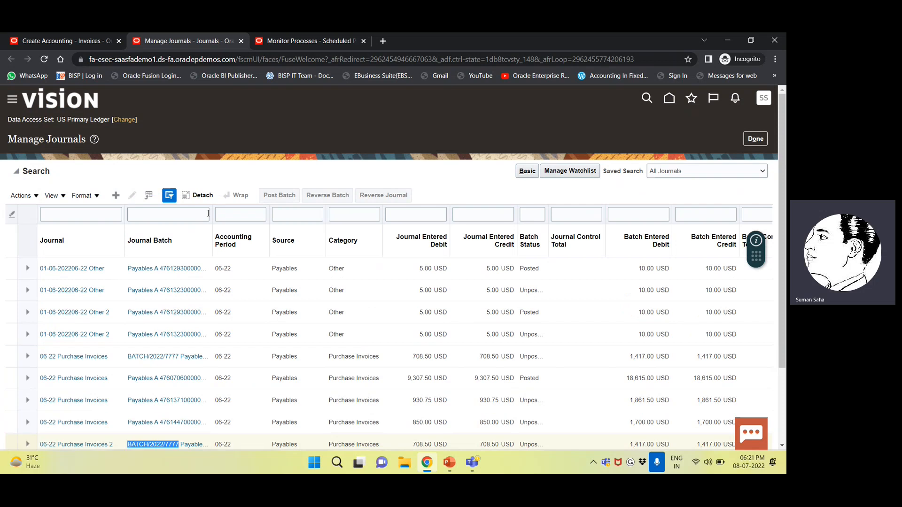
{"action": "left_click", "coordinate": [319, 221]}
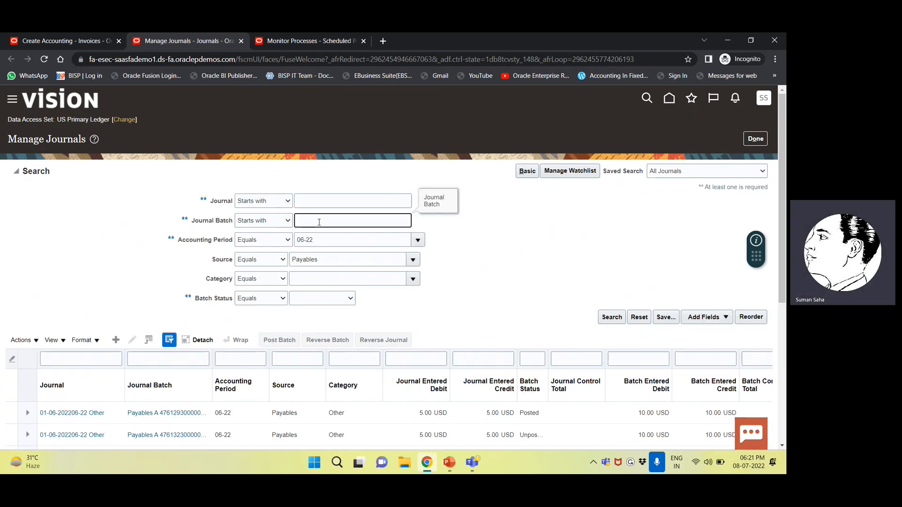
{"action": "key", "text": "ctrl+v"}
{"action": "left_click", "coordinate": [612, 317]}
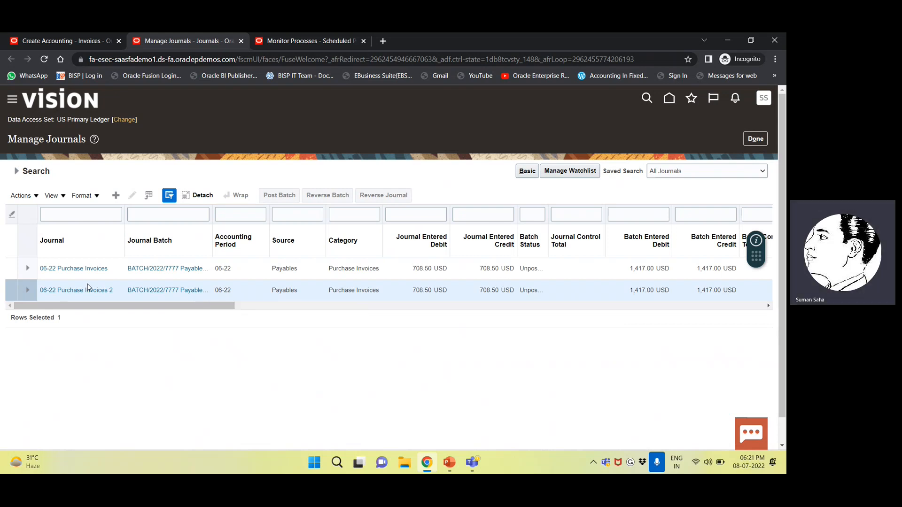
{"action": "left_click", "coordinate": [164, 271]}
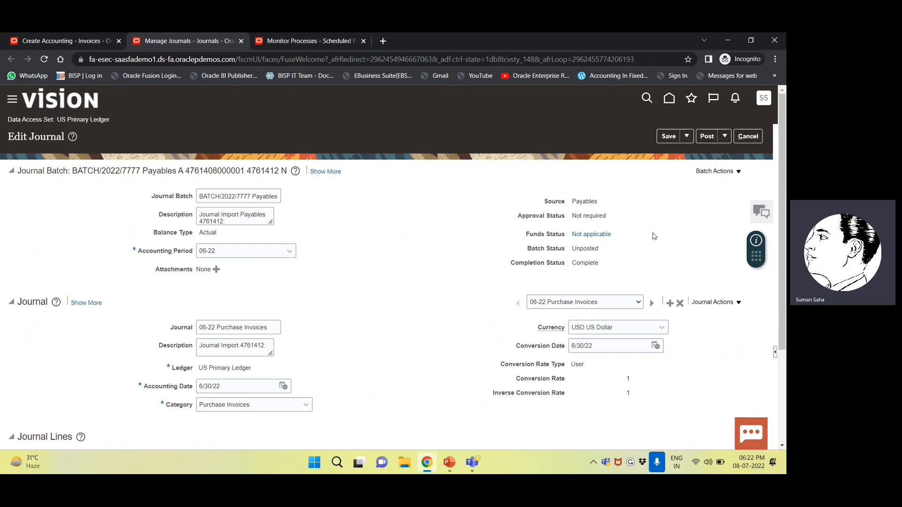
Step: Look over the journal lines of the 06-22 Purchase Invoices journal and leave the batch without changes
{"action": "scroll", "coordinate": [654, 235], "scroll_direction": "down", "scroll_amount": 3}
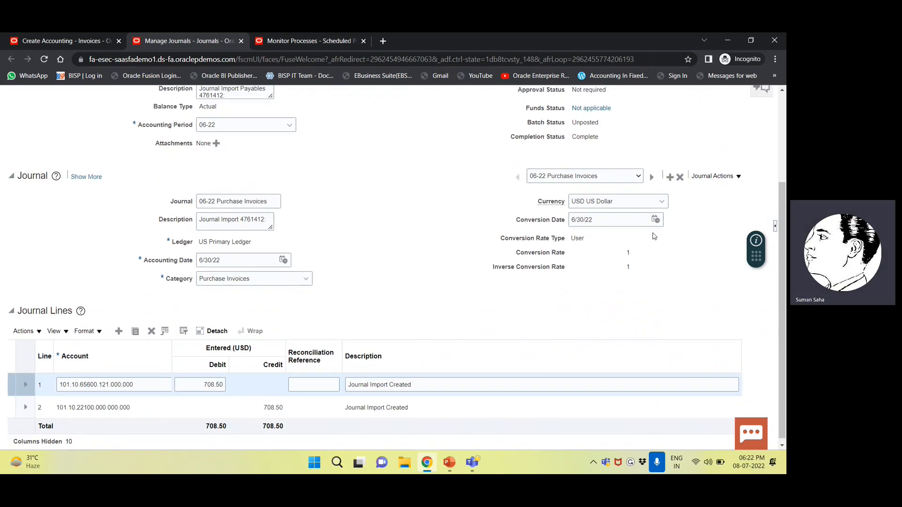
{"action": "scroll", "coordinate": [654, 236], "scroll_direction": "up", "scroll_amount": 3}
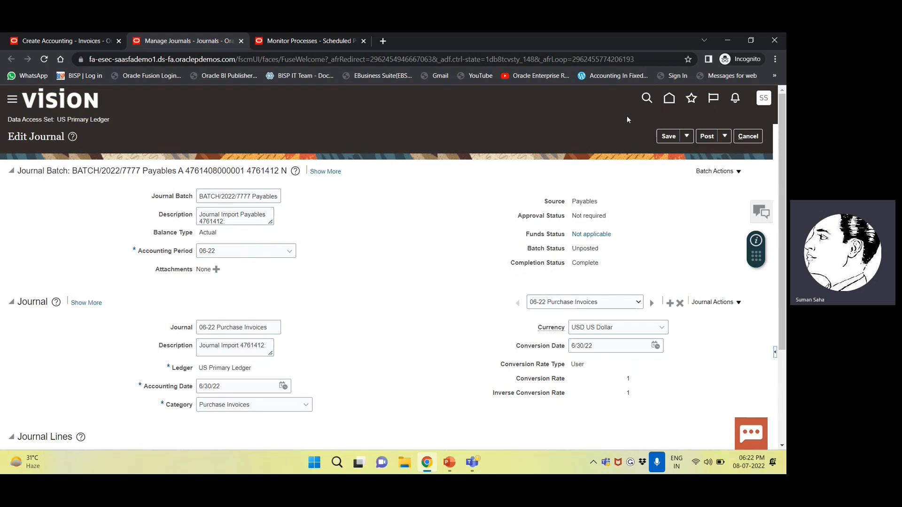
{"action": "left_click", "coordinate": [747, 137]}
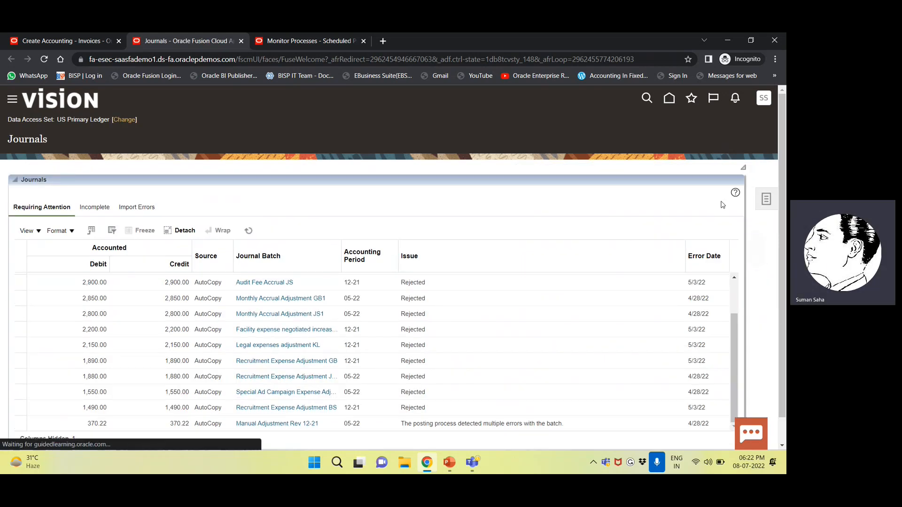
Step: Open journal management and search the 06-22 period for journals with the source Payables
{"action": "left_click", "coordinate": [764, 199]}
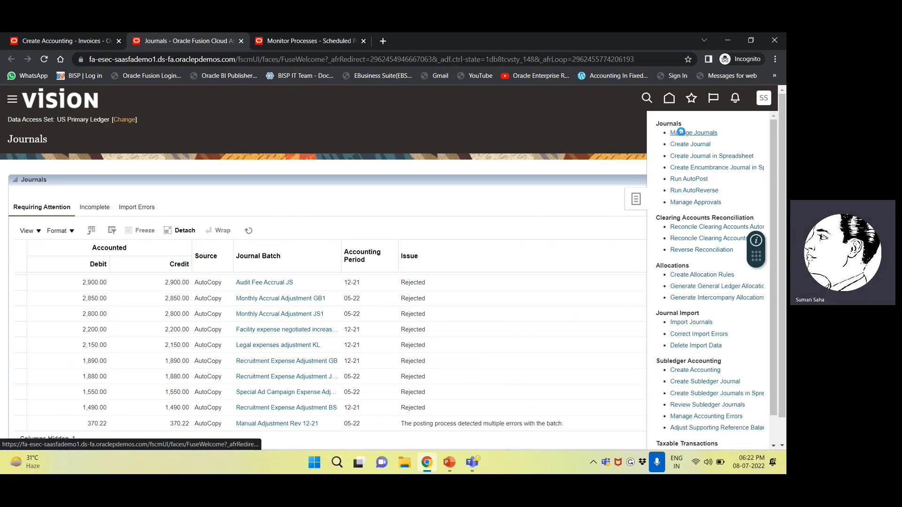
{"action": "left_click", "coordinate": [681, 132]}
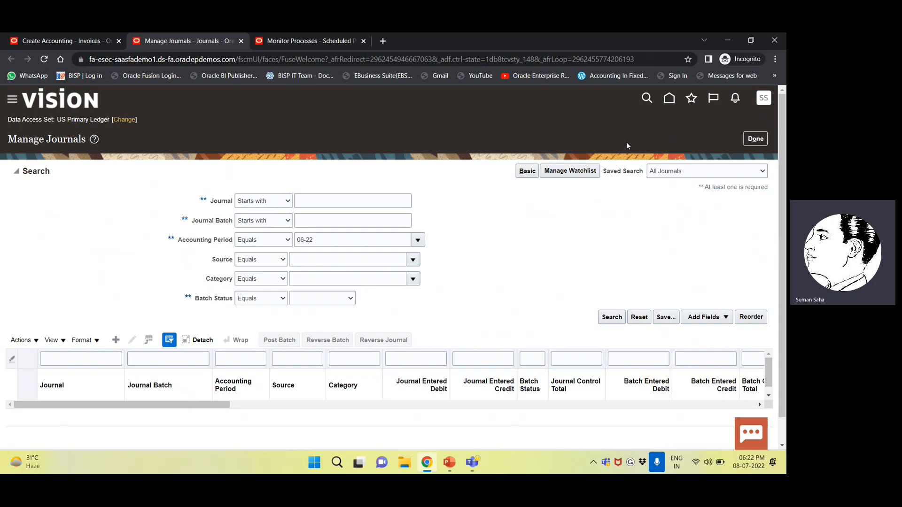
{"action": "left_click", "coordinate": [606, 317]}
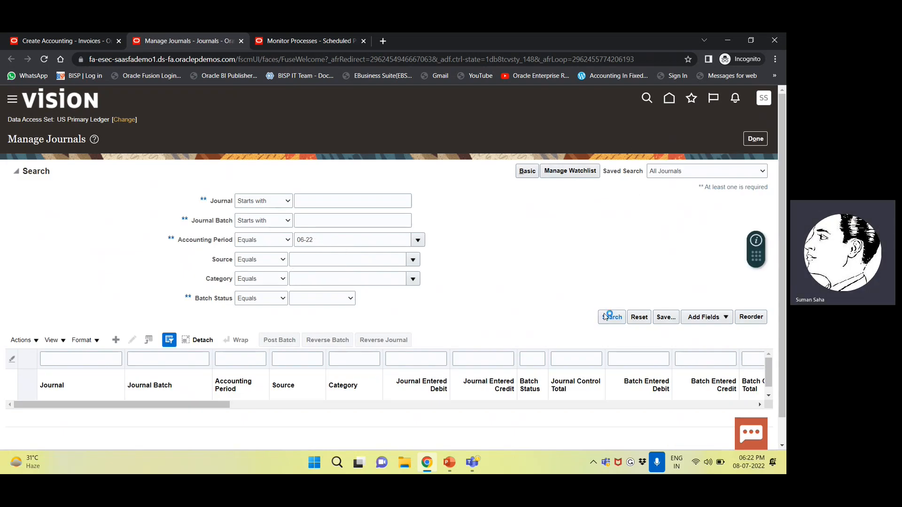
{"action": "left_click", "coordinate": [336, 259]}
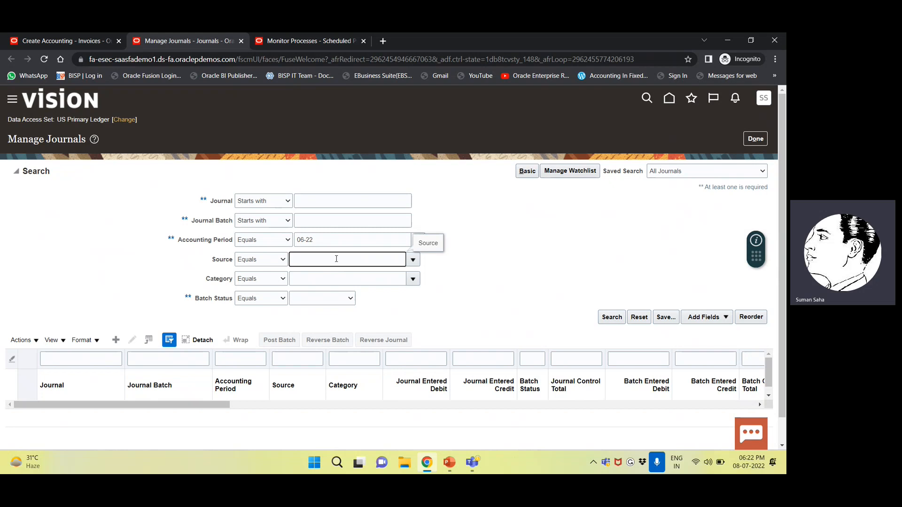
{"action": "type", "text": "PA"}
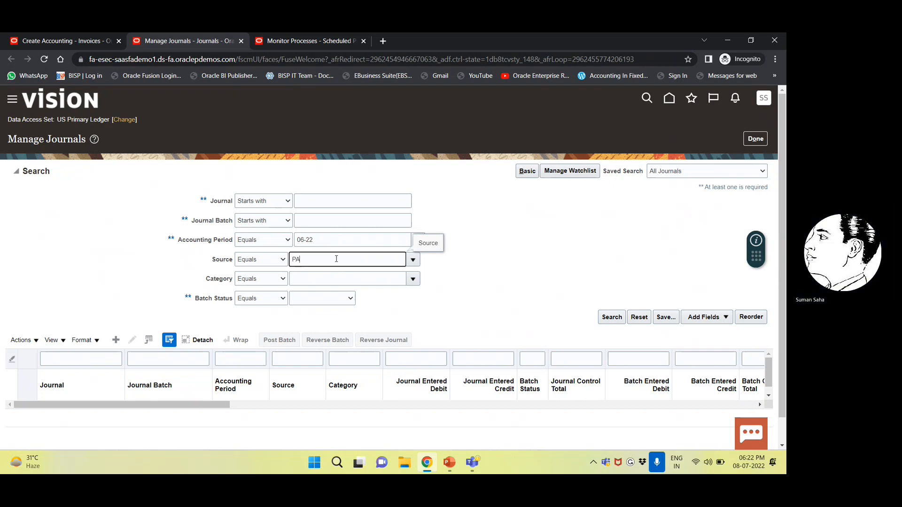
{"action": "key", "text": "Return"}
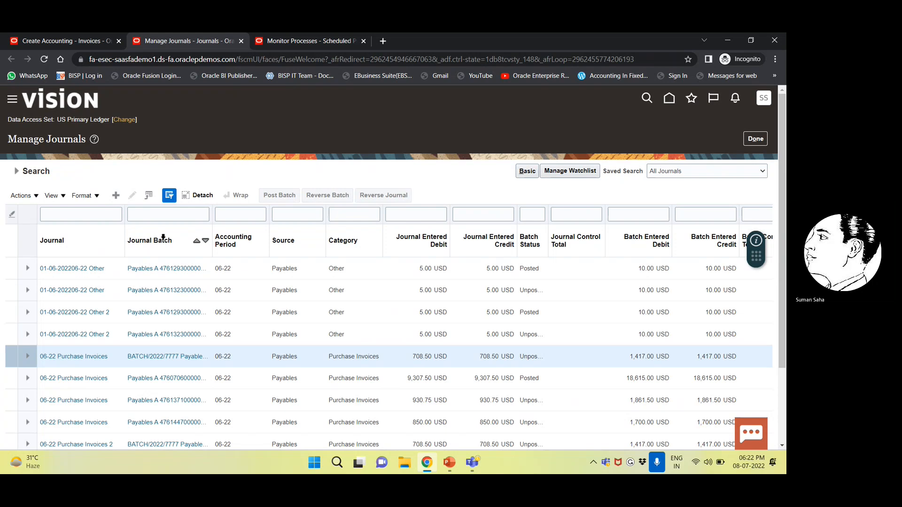
Step: Enter PAYABLES as the source column filter and look through the listed journals
{"action": "left_click", "coordinate": [295, 220]}
{"action": "type", "text": "P"}
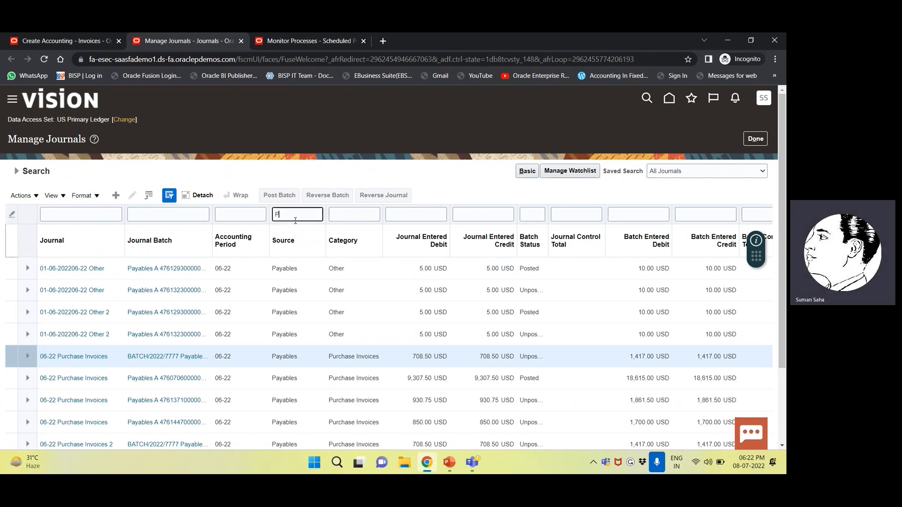
{"action": "type", "text": "AYABLES"}
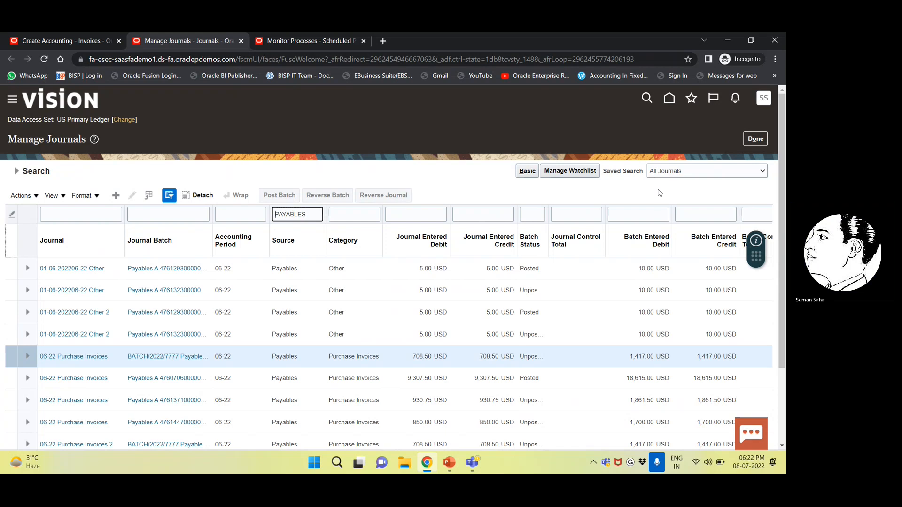
{"action": "scroll", "coordinate": [226, 288], "scroll_direction": "down", "scroll_amount": 1}
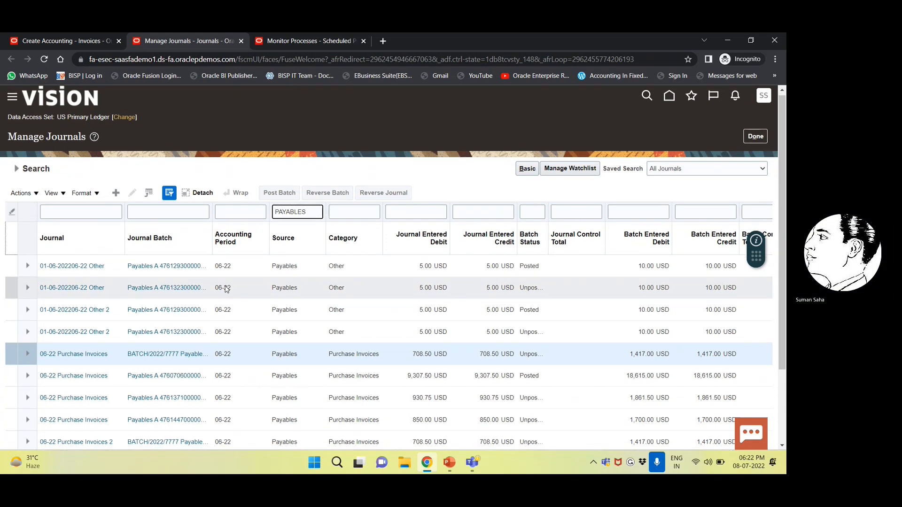
{"action": "scroll", "coordinate": [226, 289], "scroll_direction": "down", "scroll_amount": 2}
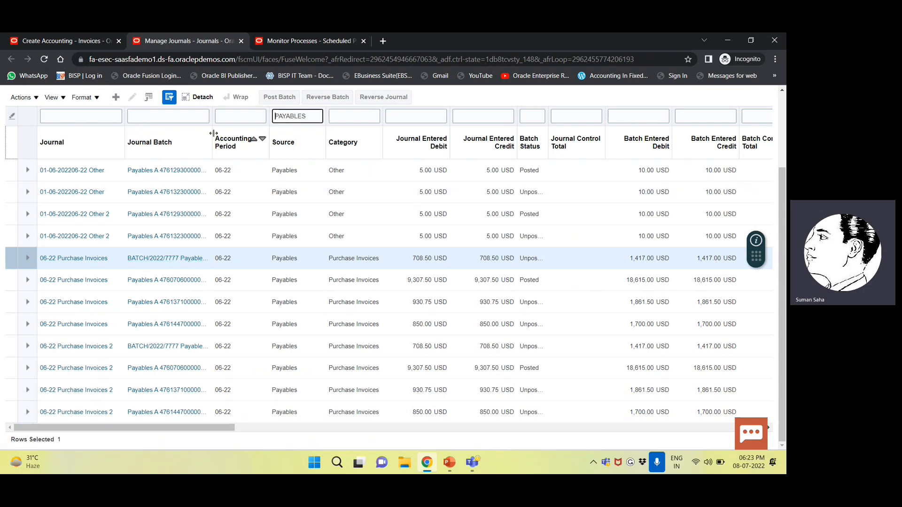
Step: Widen the Journal Batch column slightly and check which columns the journals table can show
{"action": "left_click_drag", "start_coordinate": [213, 133], "coordinate": [233, 134]}
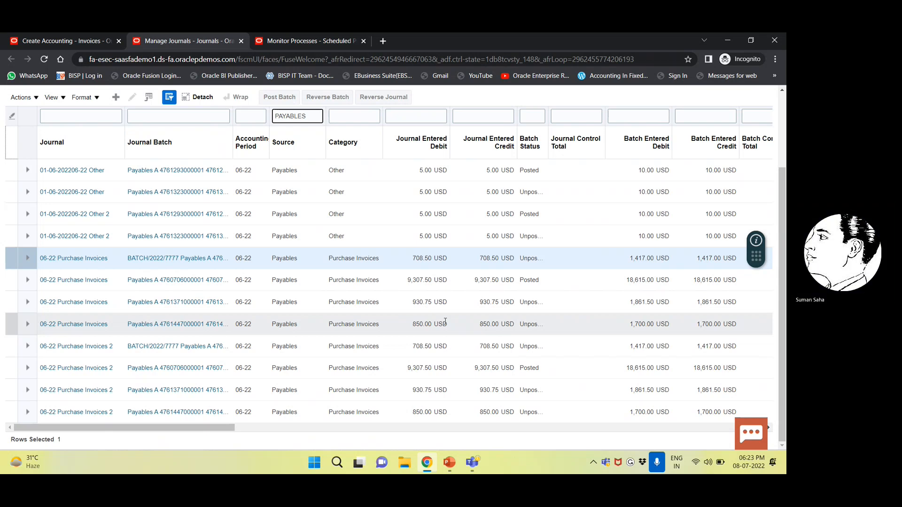
{"action": "scroll", "coordinate": [446, 321], "scroll_direction": "up", "scroll_amount": 3}
{"action": "left_click", "coordinate": [46, 196]}
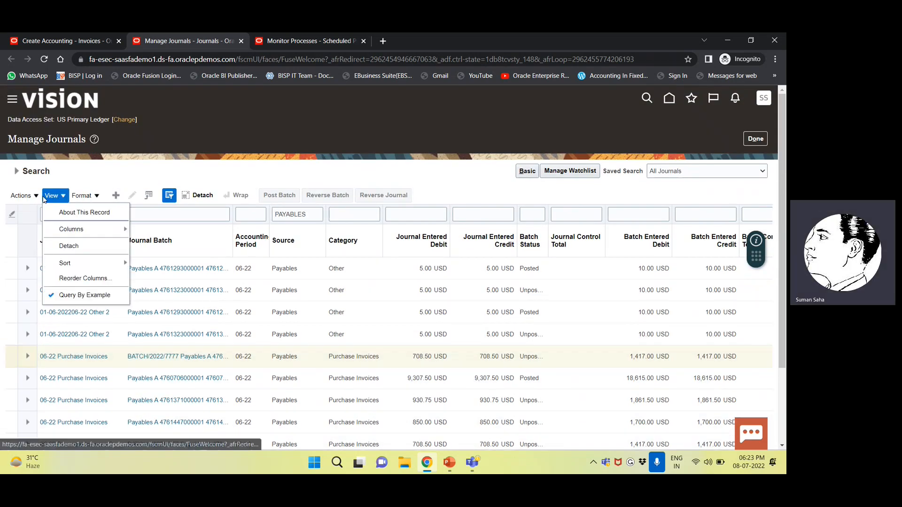
{"action": "mouse_move", "coordinate": [79, 226]}
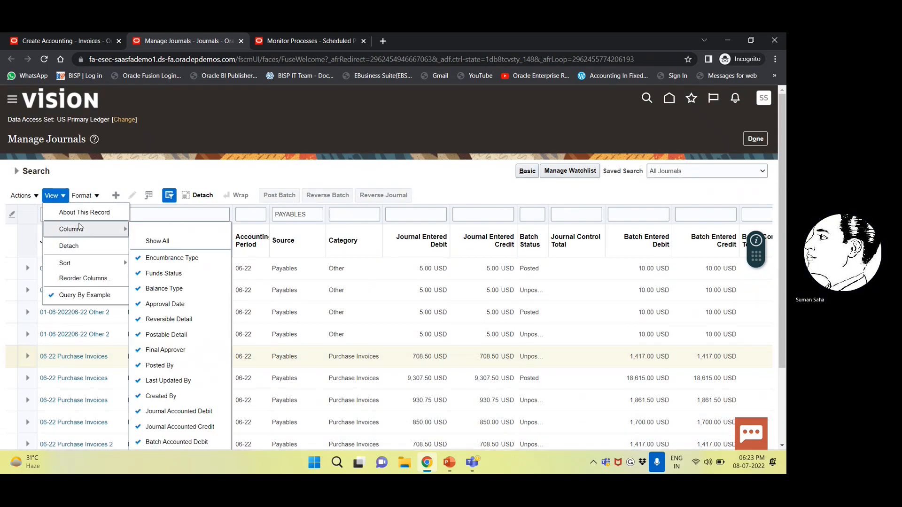
{"action": "left_click", "coordinate": [387, 157]}
{"action": "scroll", "coordinate": [488, 245], "scroll_direction": "down", "scroll_amount": 2}
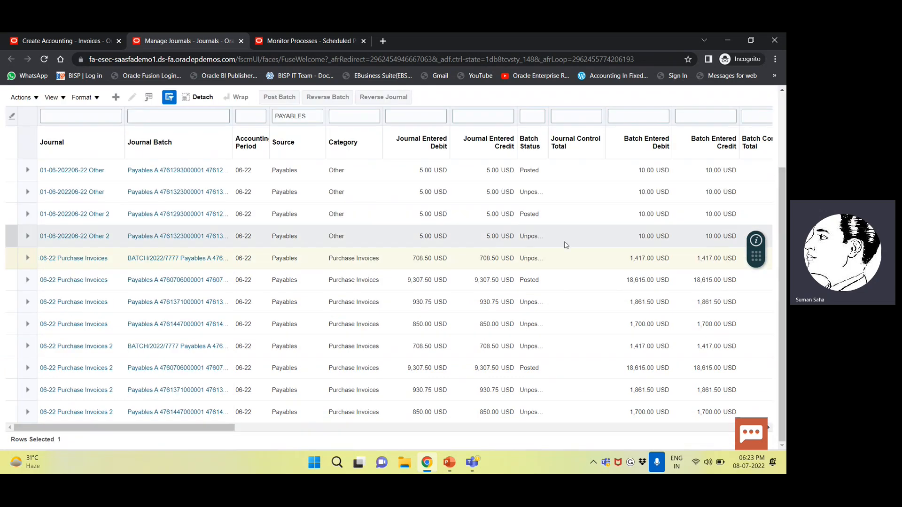
Step: Open the BATCH/2022/7777 Payables batch from the 06-22 Purchase Invoices 2 row and choose the 06-22 Purchase Invoices journal
{"action": "left_click", "coordinate": [174, 346]}
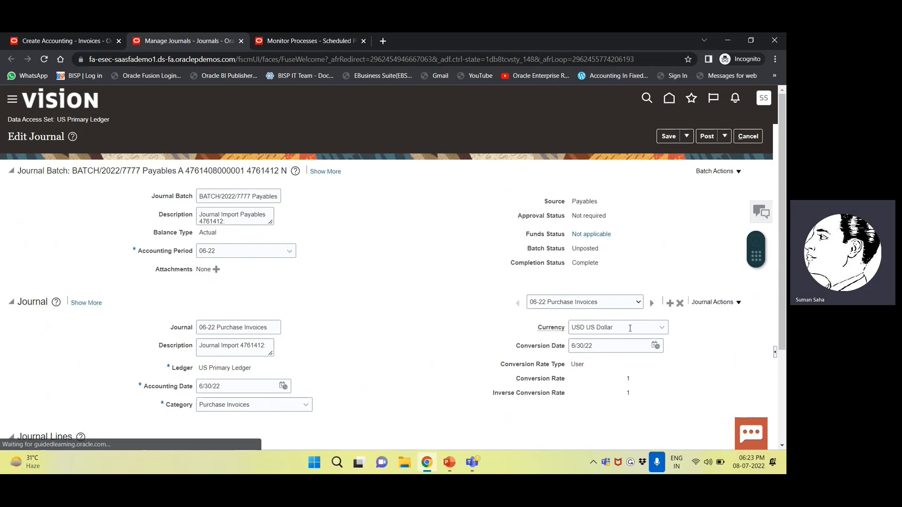
{"action": "left_click", "coordinate": [578, 306]}
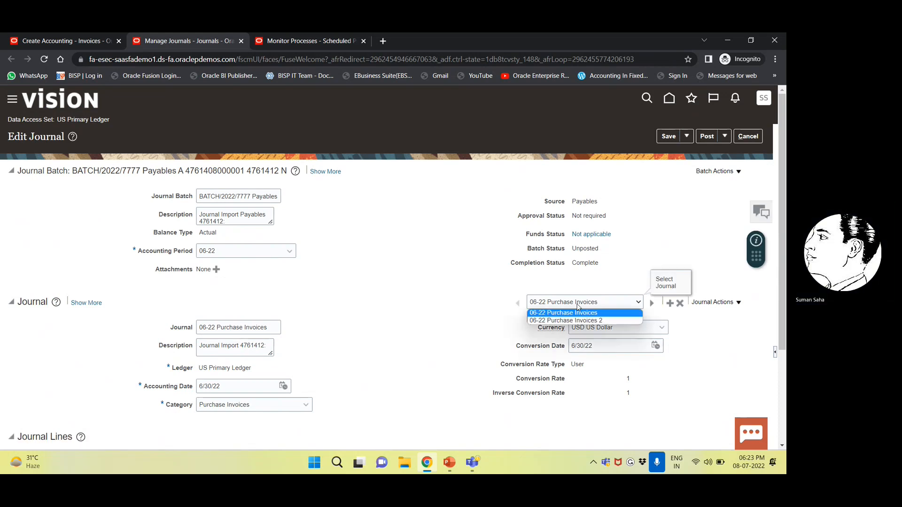
{"action": "left_click", "coordinate": [578, 312]}
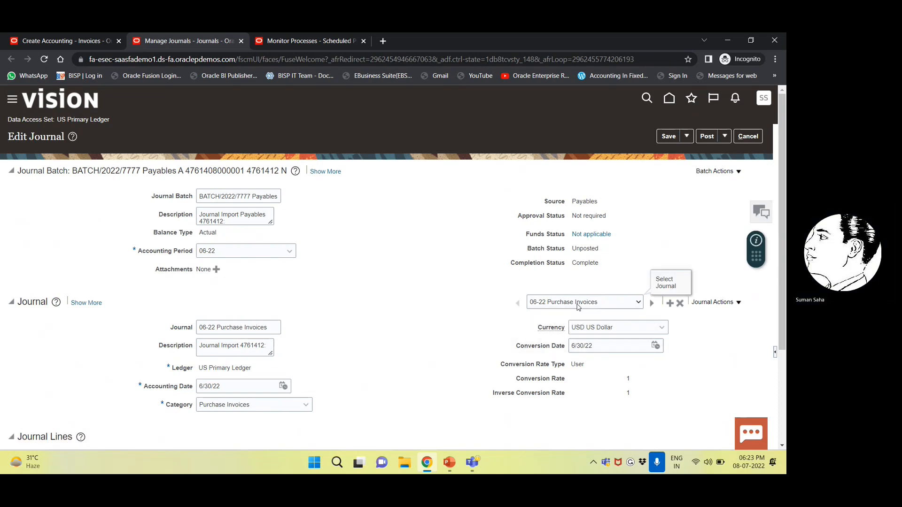
Step: Submit the BATCH/2022/7777 Payables batch for posting, acknowledge the confirmation and go back to the journals list
{"action": "left_click", "coordinate": [708, 137]}
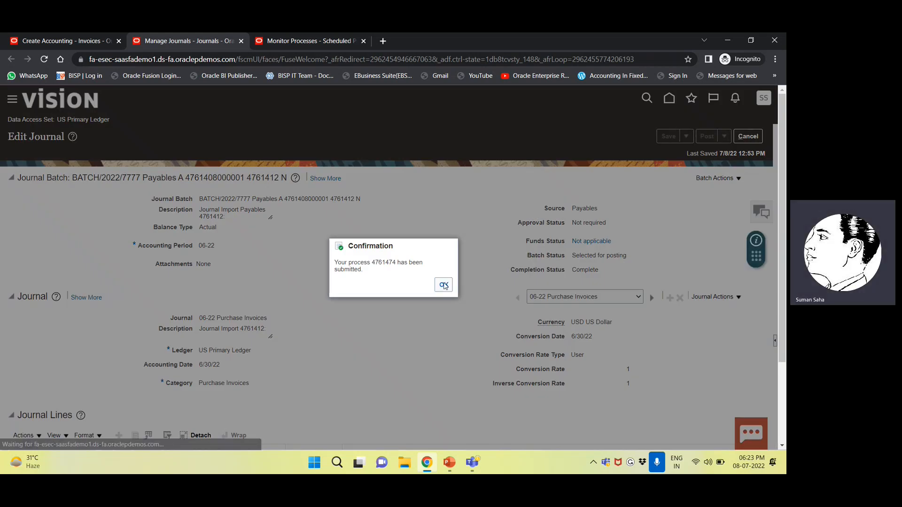
{"action": "left_click", "coordinate": [442, 285]}
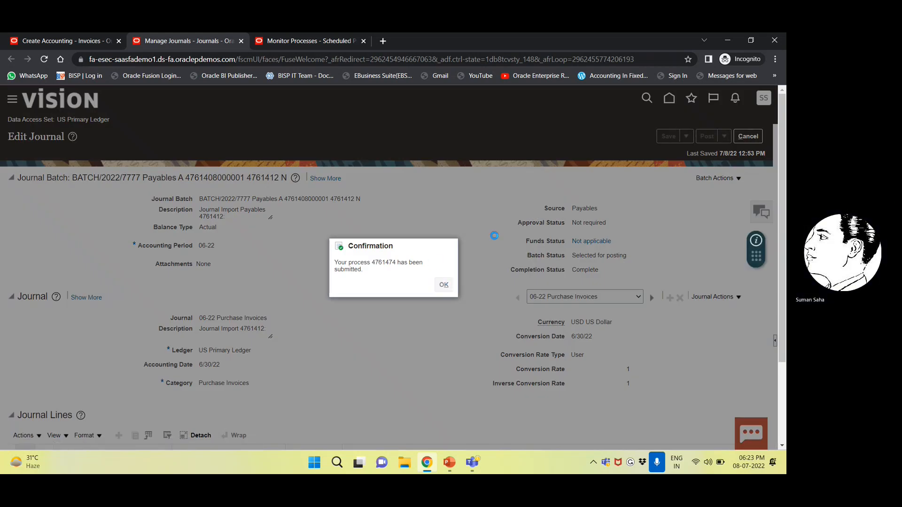
{"action": "scroll", "coordinate": [559, 239], "scroll_direction": "down", "scroll_amount": 2}
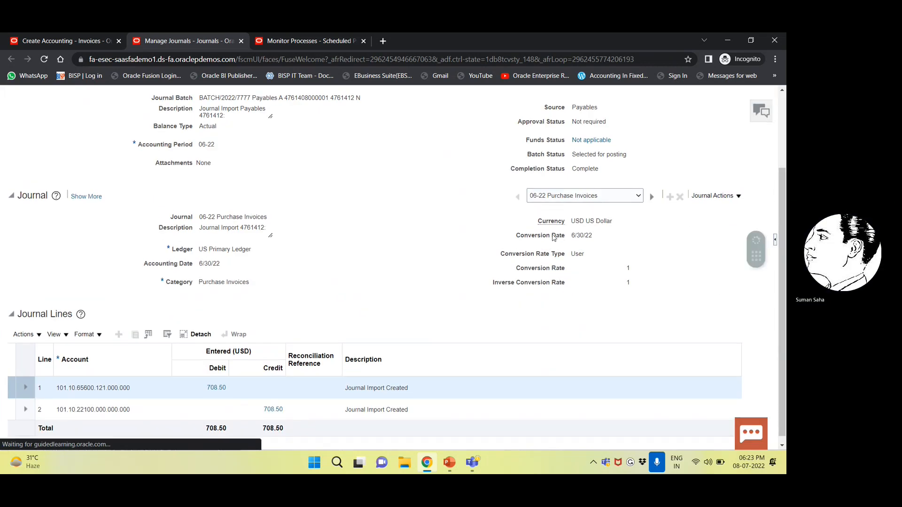
{"action": "scroll", "coordinate": [554, 238], "scroll_direction": "up", "scroll_amount": 2}
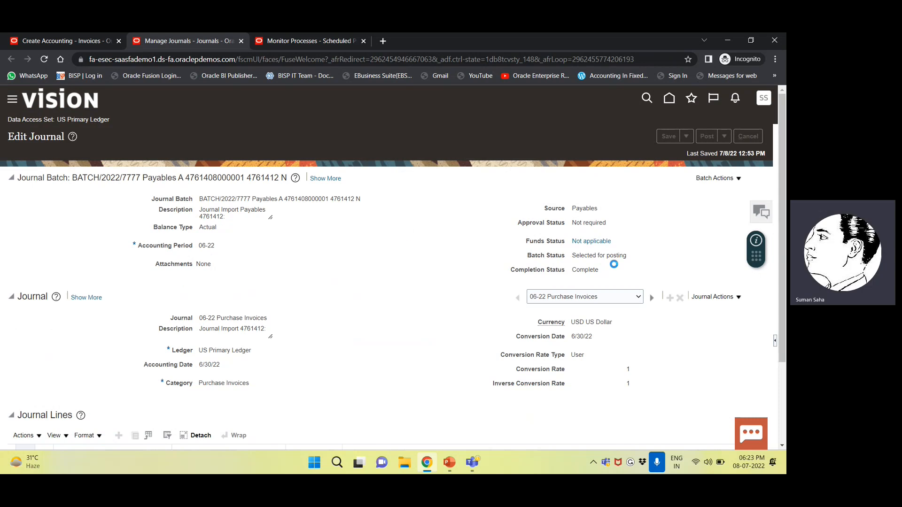
{"action": "scroll", "coordinate": [184, 374], "scroll_direction": "down", "scroll_amount": 4}
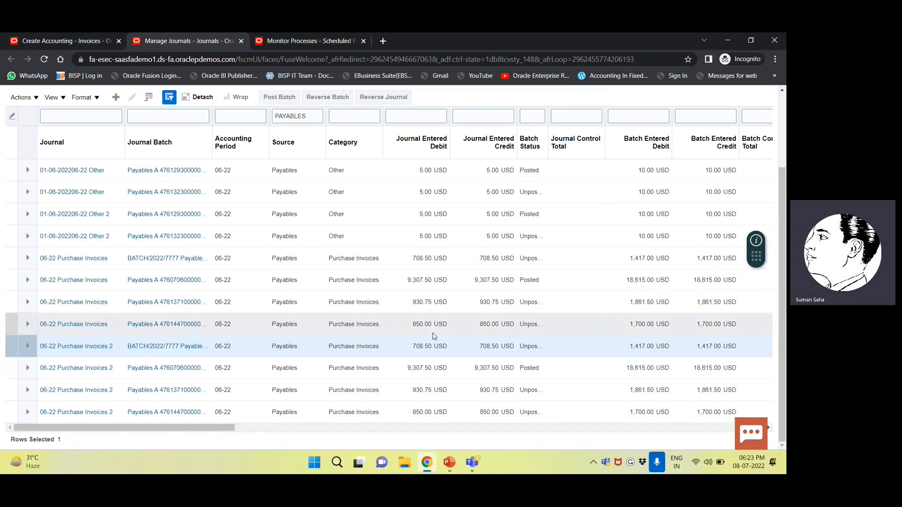
Step: Open the 06-22 Purchase Invoices journal of BATCH/2022/7777 and switch to its 06-22 Purchase Invoices 2 journal
{"action": "left_click", "coordinate": [15, 254]}
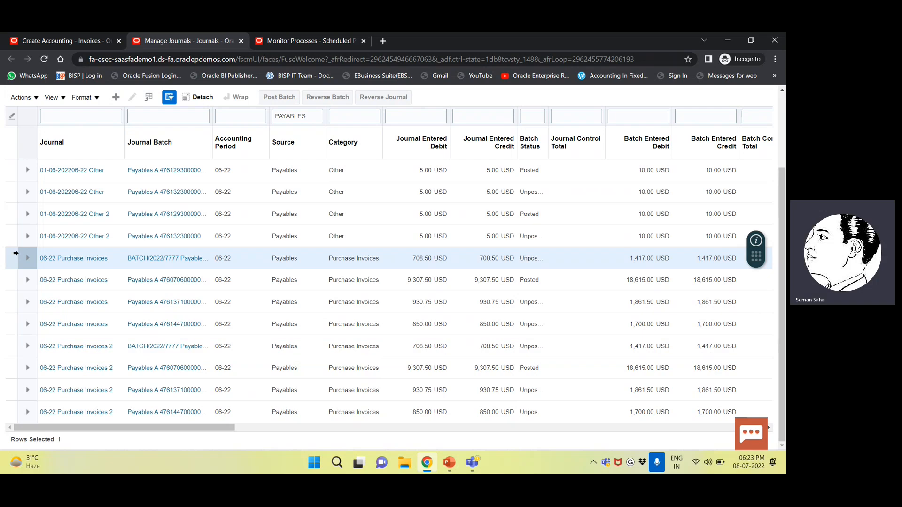
{"action": "left_click", "coordinate": [71, 258]}
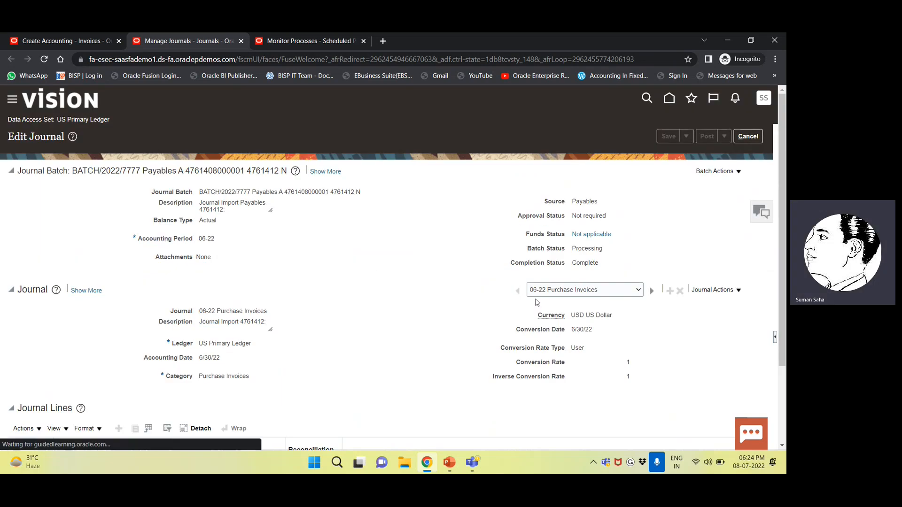
{"action": "left_click", "coordinate": [552, 290]}
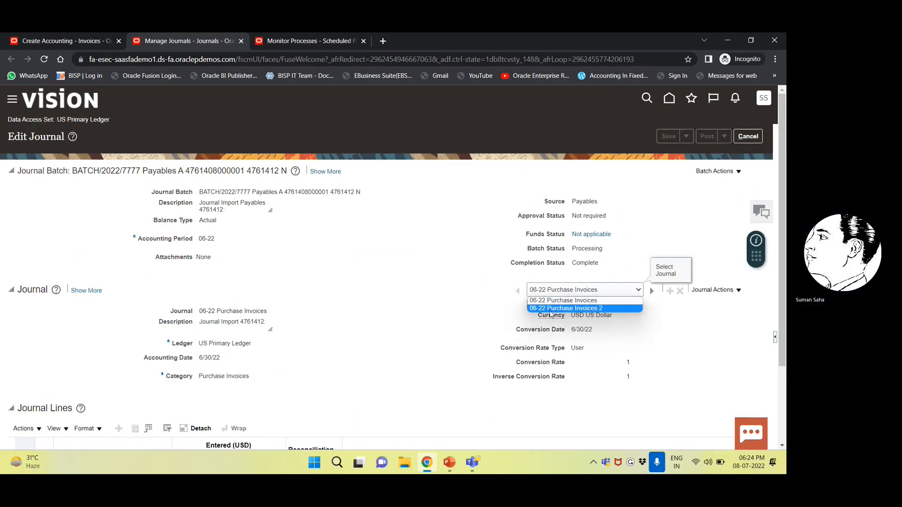
{"action": "left_click", "coordinate": [552, 308]}
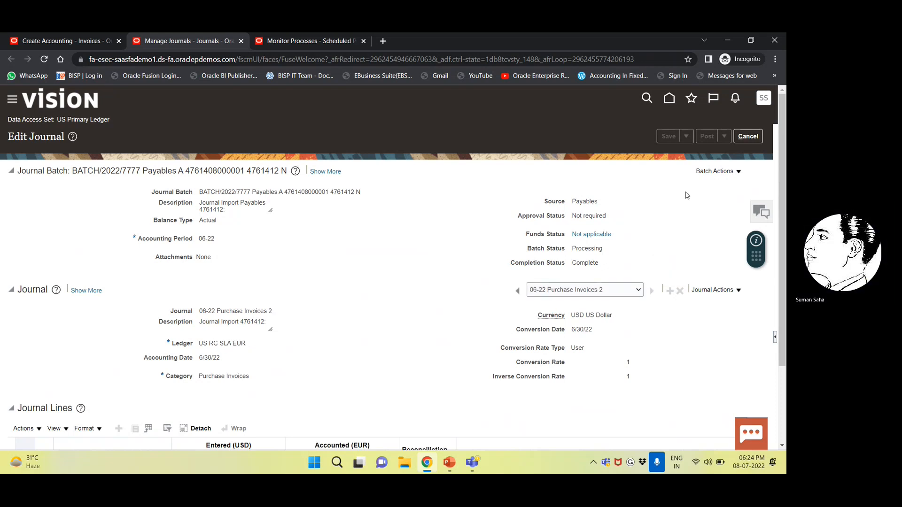
Step: Check the available batch actions and journal actions, and return to the journals list
{"action": "left_click", "coordinate": [717, 172]}
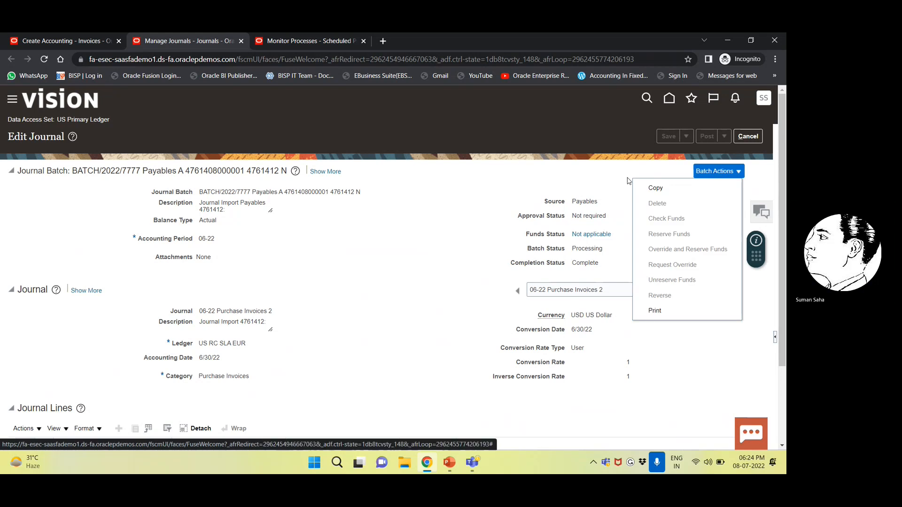
{"action": "left_click", "coordinate": [713, 291]}
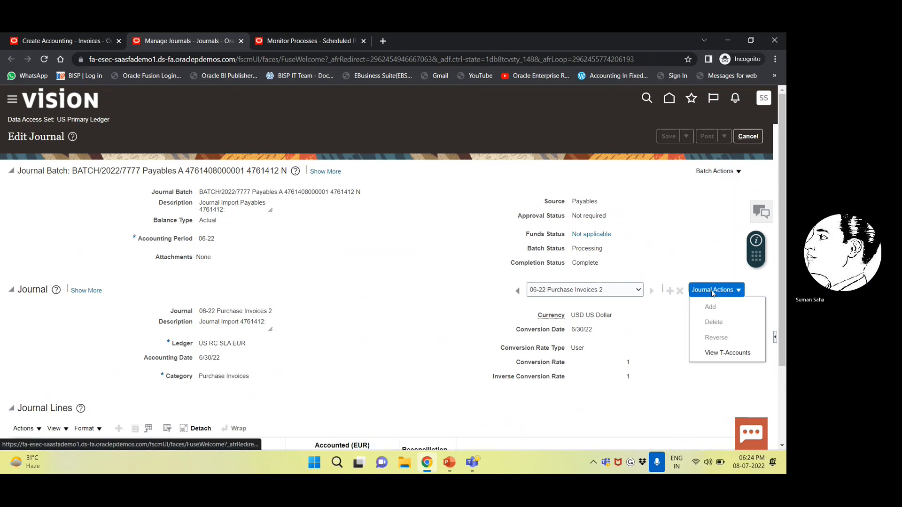
{"action": "left_click", "coordinate": [748, 137]}
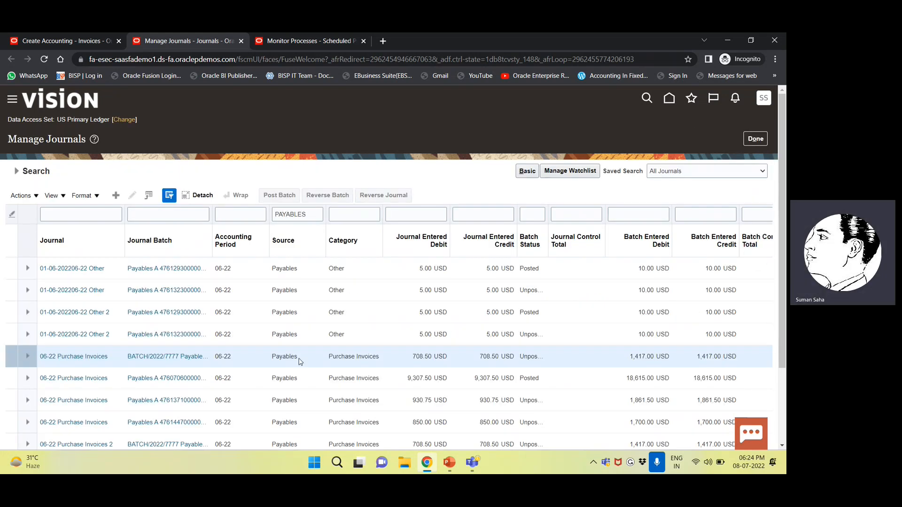
Step: Open the BATCH/2022/7777 Payables batch from the 06-22 Purchase Invoices 2 row and review its available actions and journal lines
{"action": "scroll", "coordinate": [300, 362], "scroll_direction": "down", "scroll_amount": 1}
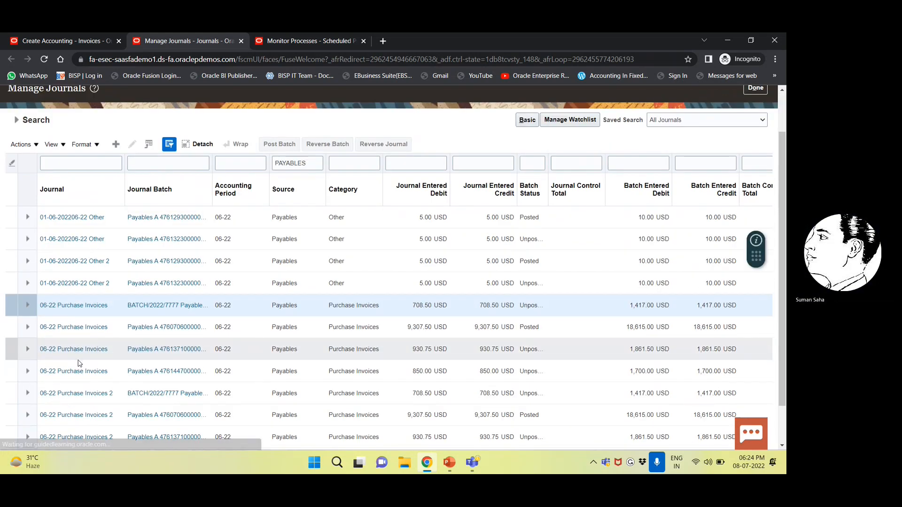
{"action": "left_click", "coordinate": [151, 397]}
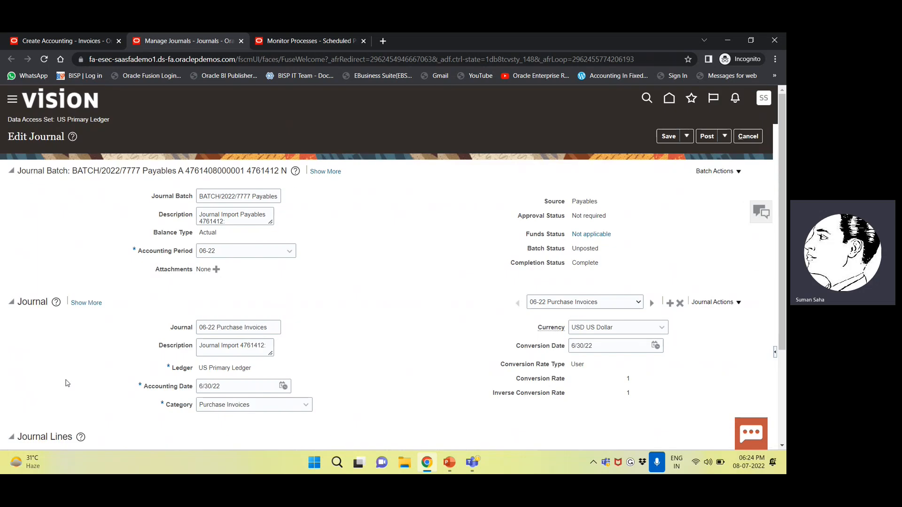
{"action": "left_click", "coordinate": [700, 305]}
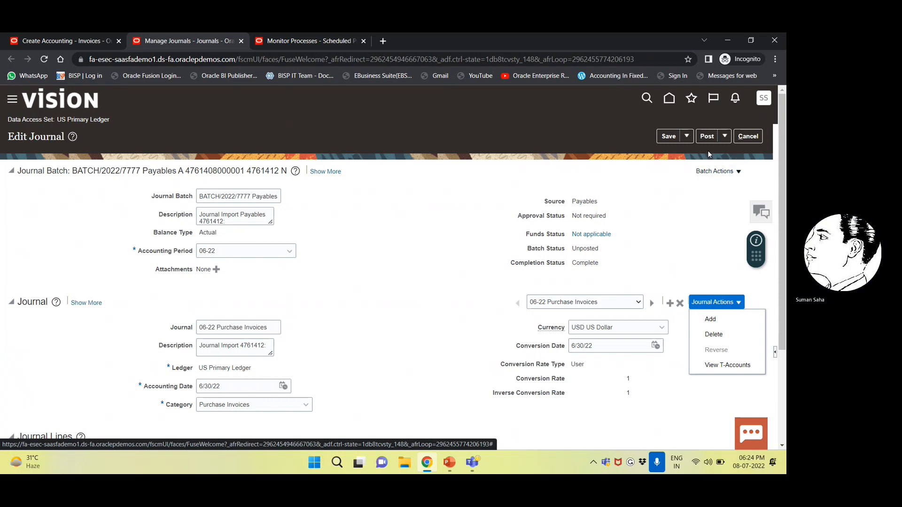
{"action": "left_click", "coordinate": [709, 172]}
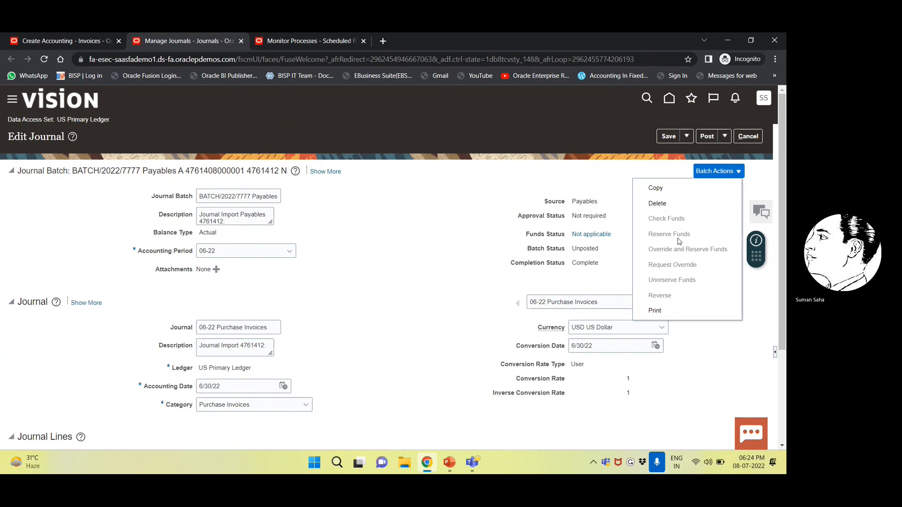
{"action": "left_click", "coordinate": [585, 179]}
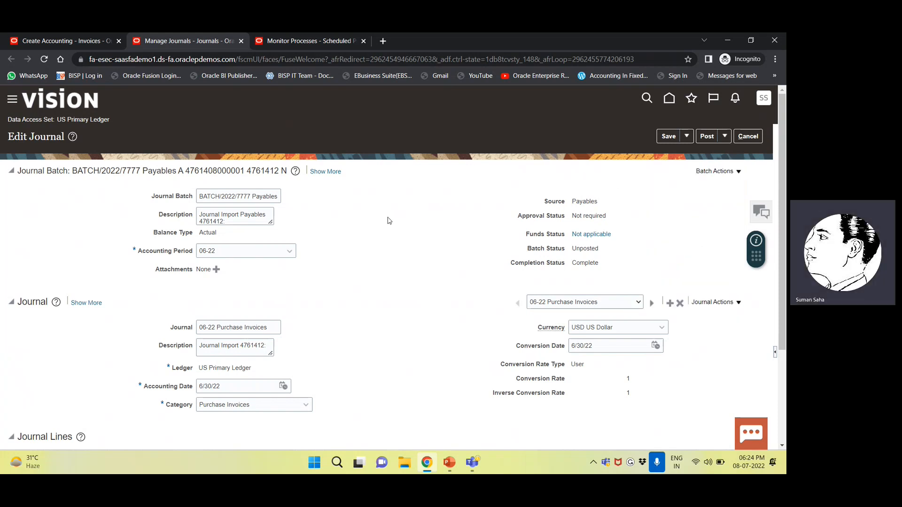
{"action": "scroll", "coordinate": [390, 223], "scroll_direction": "down", "scroll_amount": 3}
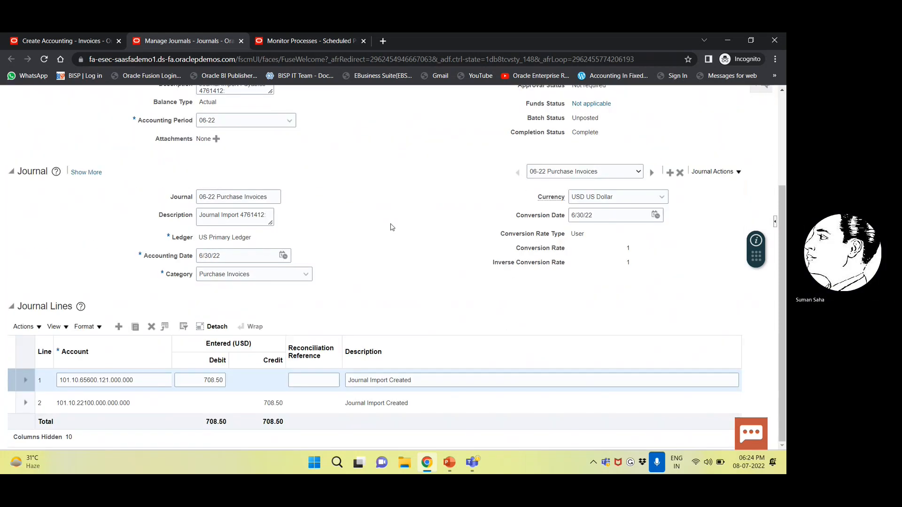
{"action": "scroll", "coordinate": [391, 227], "scroll_direction": "up", "scroll_amount": 3}
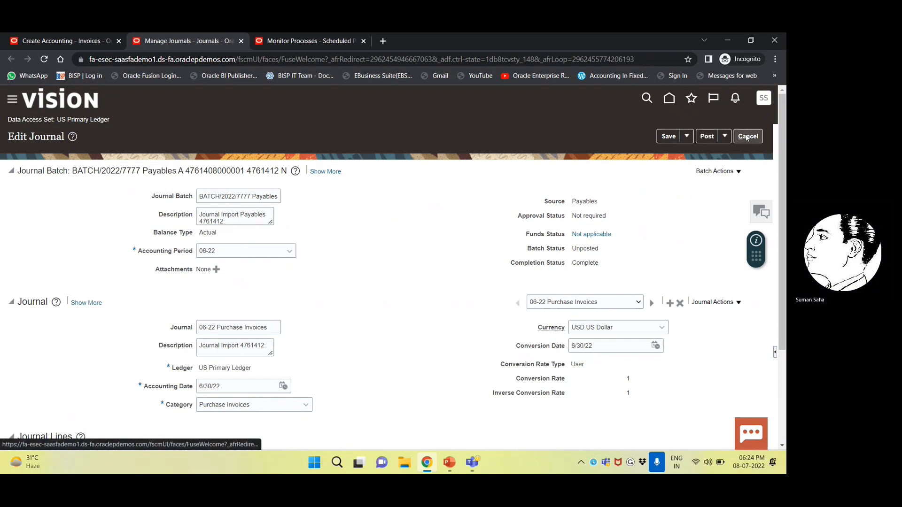
Step: Check the batch name and look through the batch actions and journal actions for the options available on this unposted batch
{"action": "left_click_drag", "start_coordinate": [231, 201], "coordinate": [294, 201]}
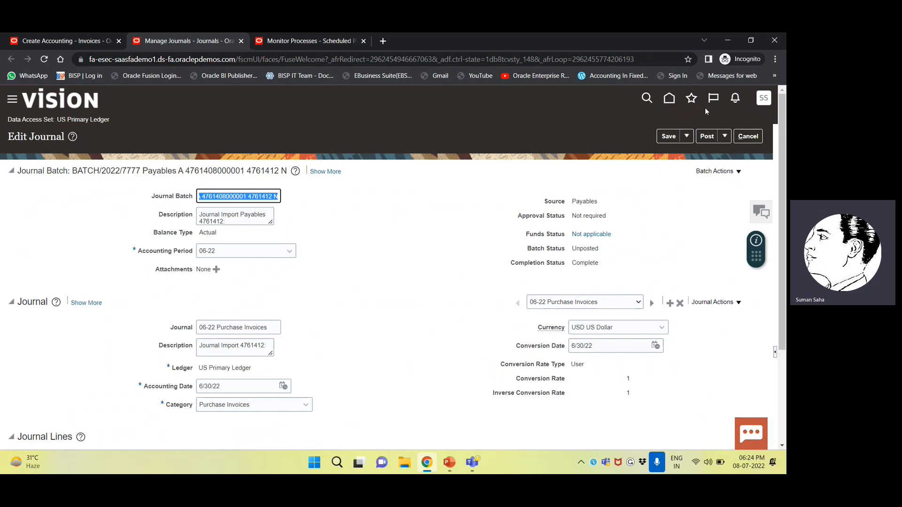
{"action": "left_click", "coordinate": [718, 172]}
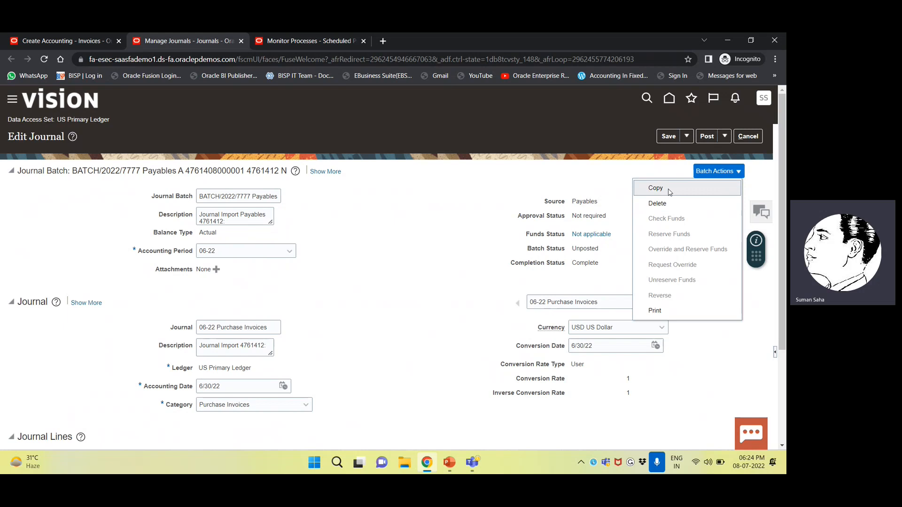
{"action": "left_click", "coordinate": [535, 184]}
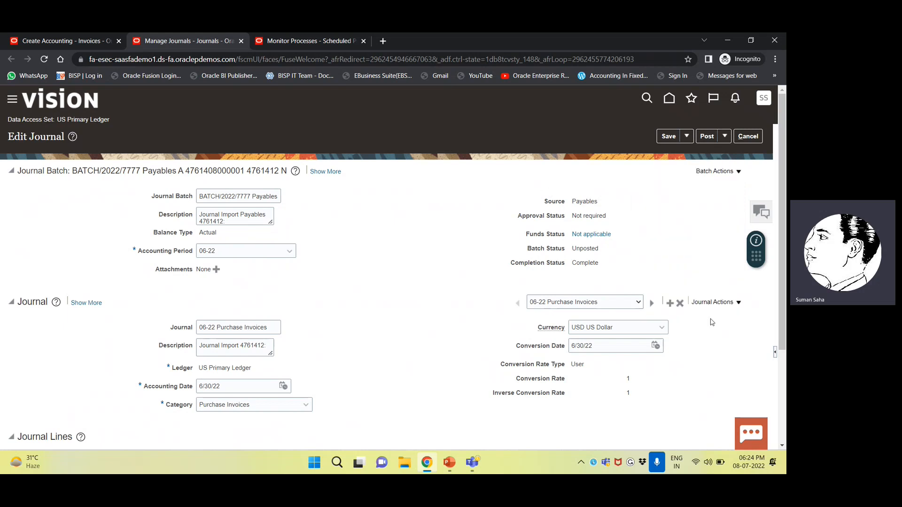
{"action": "left_click", "coordinate": [714, 302]}
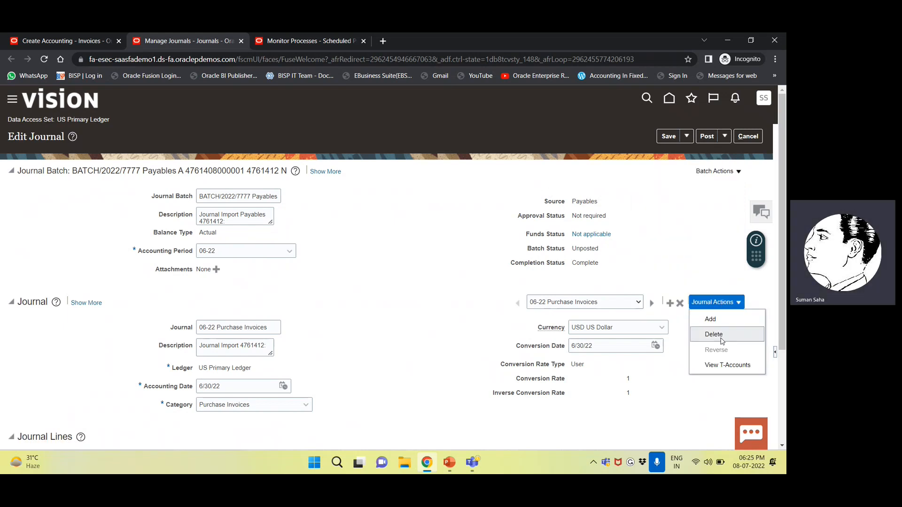
{"action": "left_click", "coordinate": [566, 213]}
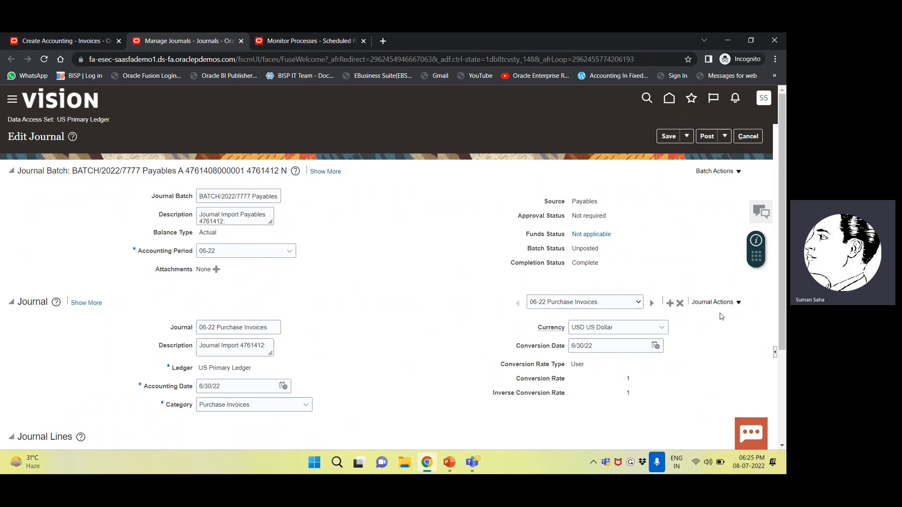
{"action": "left_click", "coordinate": [714, 302]}
{"action": "left_click", "coordinate": [495, 203]}
{"action": "scroll", "coordinate": [425, 295], "scroll_direction": "down", "scroll_amount": 5}
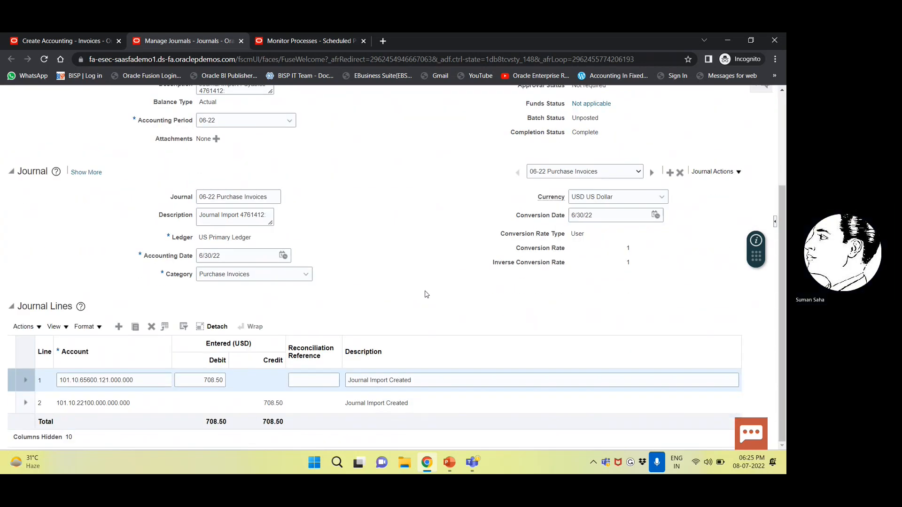
Step: Show more details of the 06-22 Purchase Invoices journal and set its reversal period to 07-22
{"action": "left_click", "coordinate": [283, 255]}
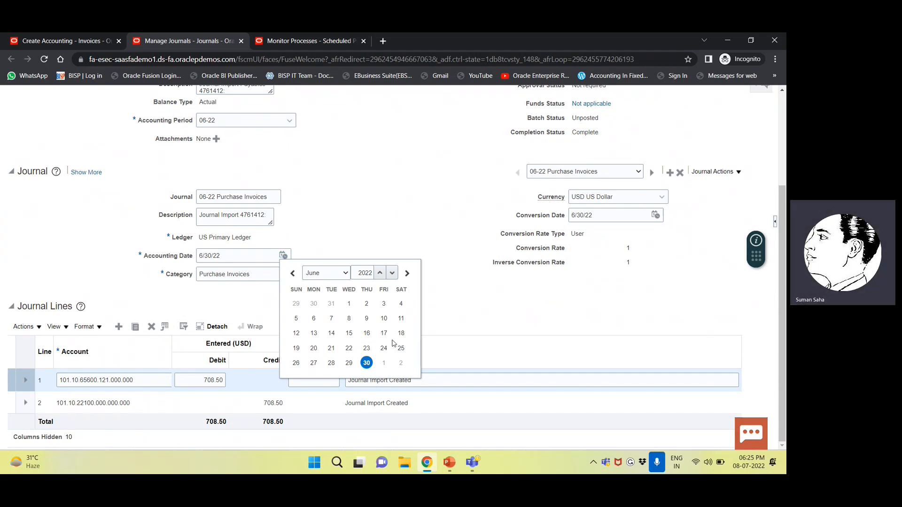
{"action": "left_click", "coordinate": [87, 172]}
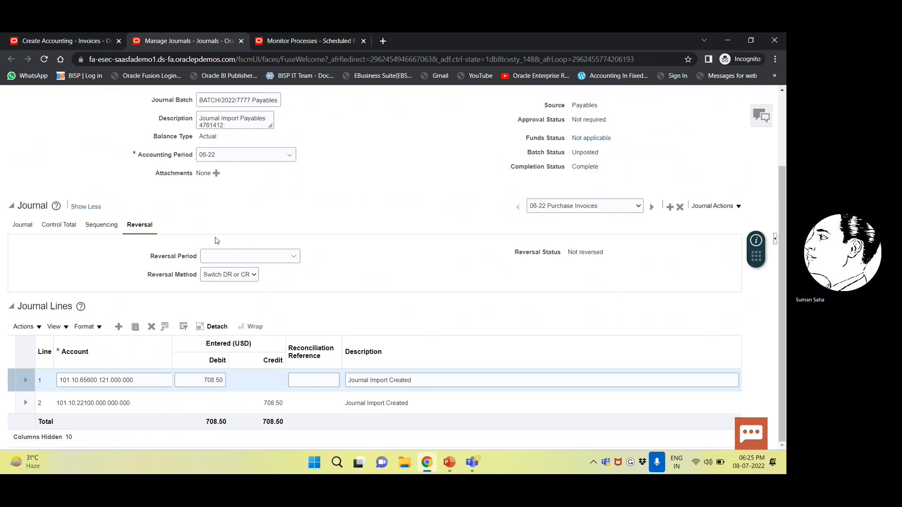
{"action": "left_click", "coordinate": [225, 258]}
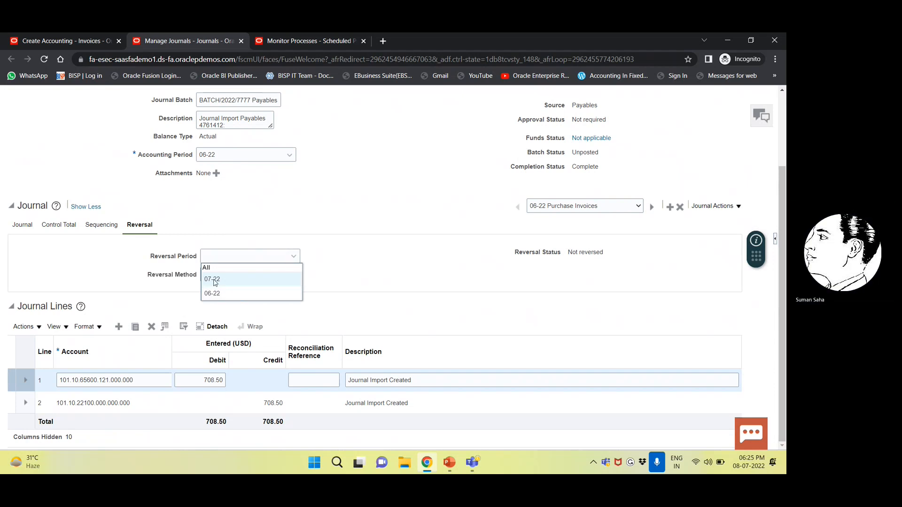
{"action": "left_click", "coordinate": [213, 281]}
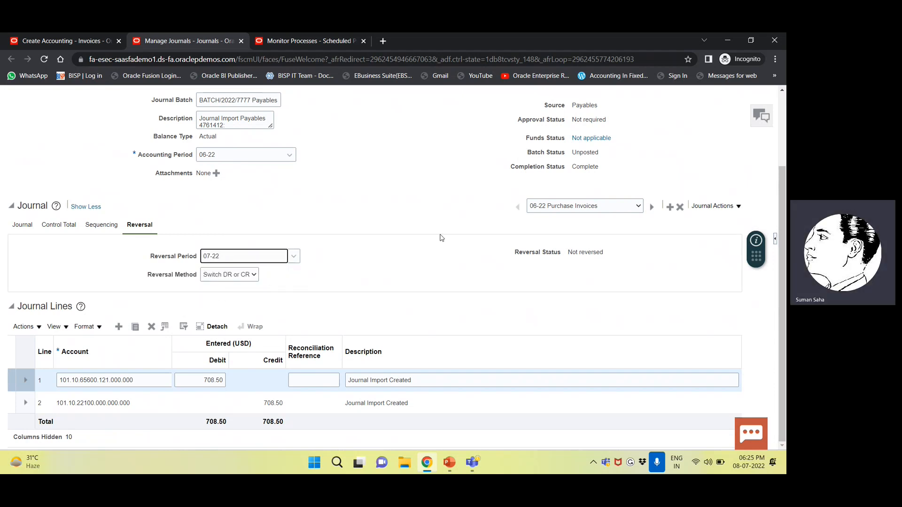
{"action": "left_click", "coordinate": [314, 239]}
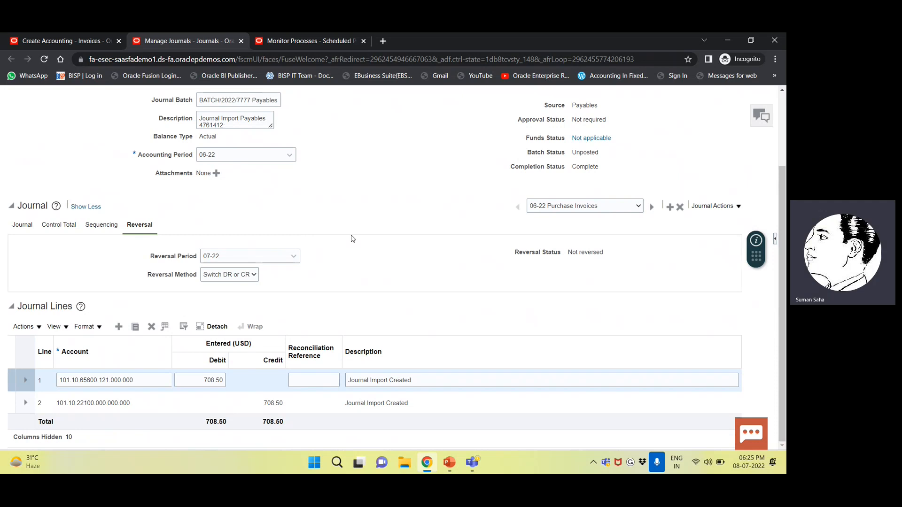
Step: Check the journal actions, the journal's general details and the reversal method choices for the 06-22 Purchase Invoices journal
{"action": "left_click", "coordinate": [703, 205]}
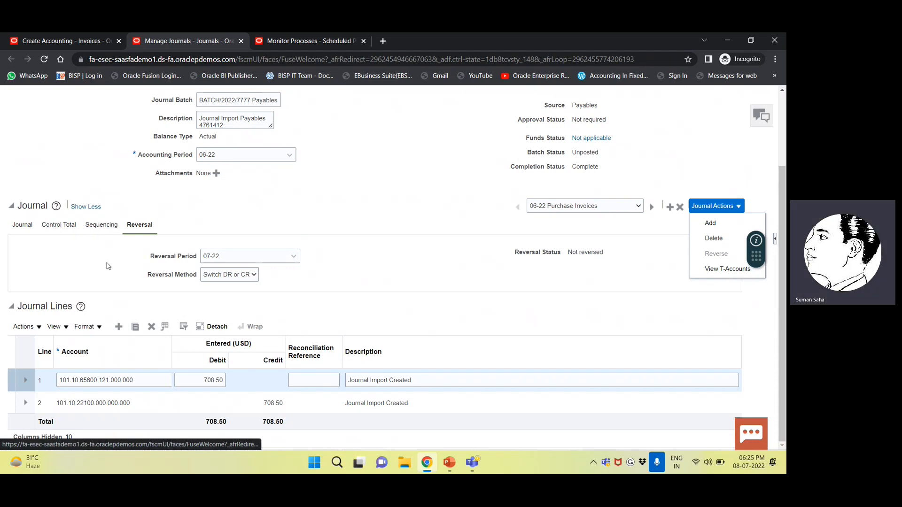
{"action": "scroll", "coordinate": [56, 263], "scroll_direction": "up", "scroll_amount": 1}
{"action": "left_click", "coordinate": [31, 279]}
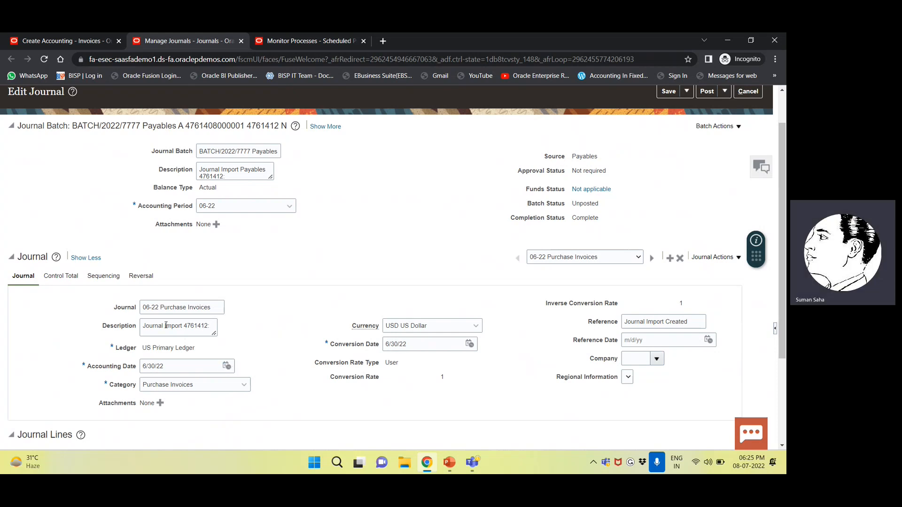
{"action": "left_click", "coordinate": [142, 276]}
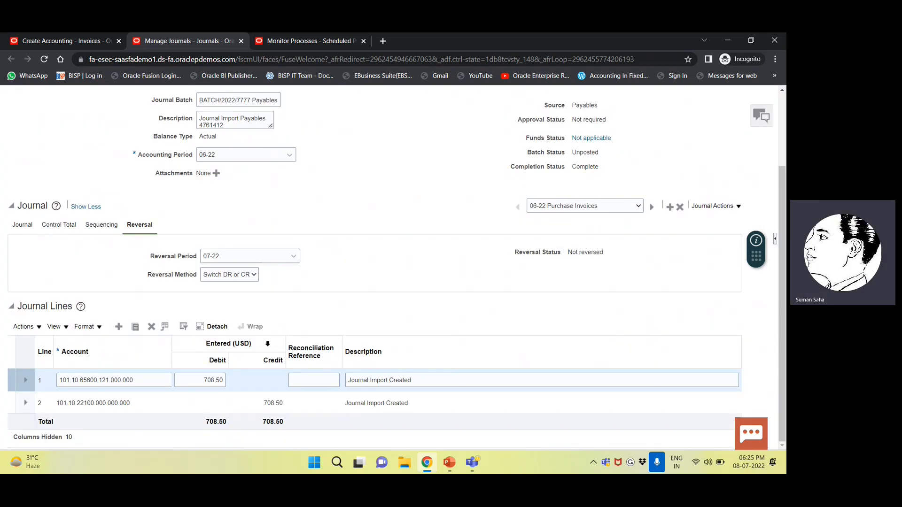
{"action": "left_click", "coordinate": [238, 277]}
{"action": "left_click", "coordinate": [239, 279]}
{"action": "scroll", "coordinate": [386, 296], "scroll_direction": "up", "scroll_amount": 2}
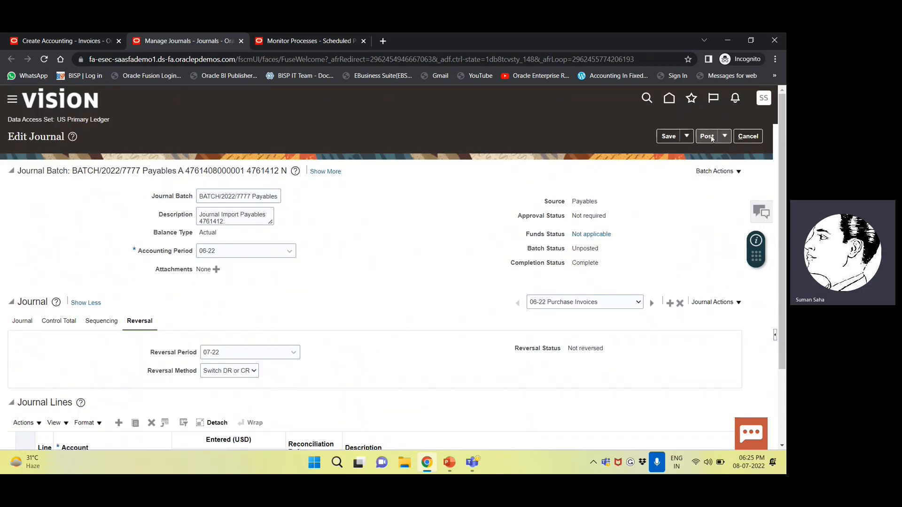
Step: Save the BATCH/2022/7777 Payables batch, submit it for posting and acknowledge the confirmation
{"action": "left_click", "coordinate": [725, 137]}
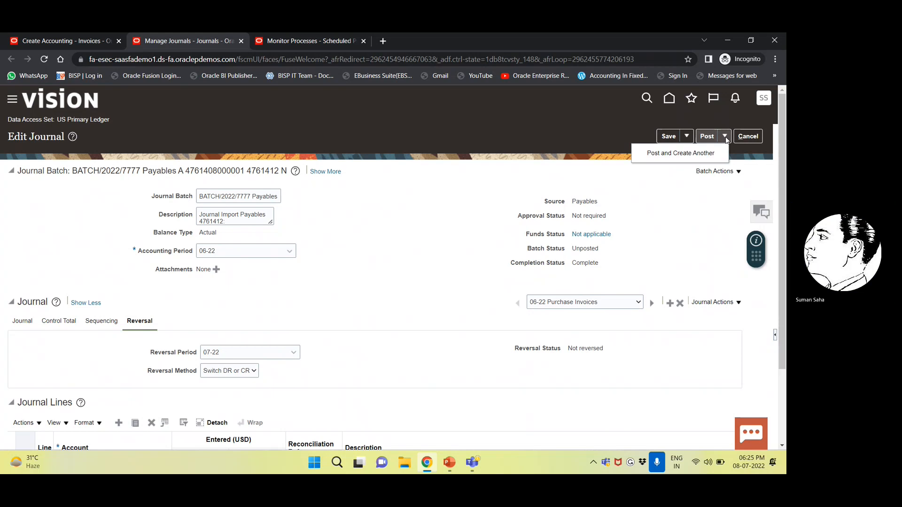
{"action": "left_click", "coordinate": [674, 137]}
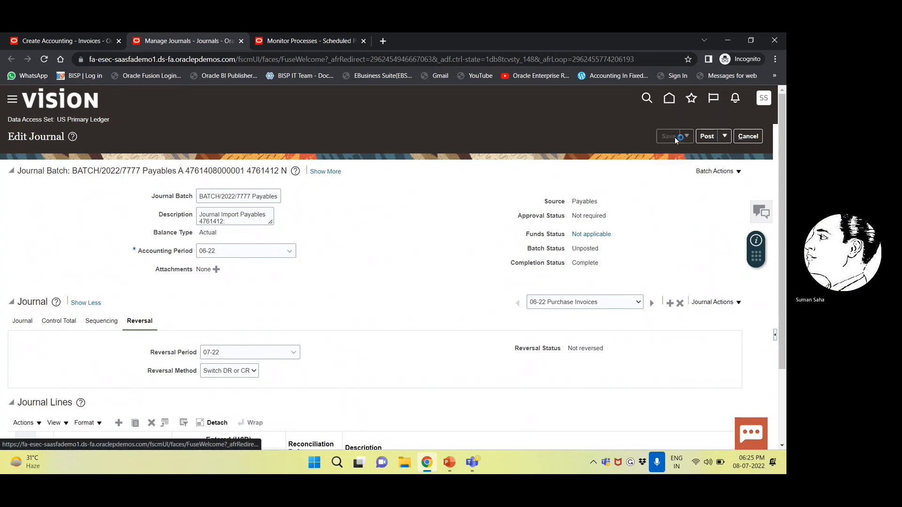
{"action": "left_click", "coordinate": [711, 137]}
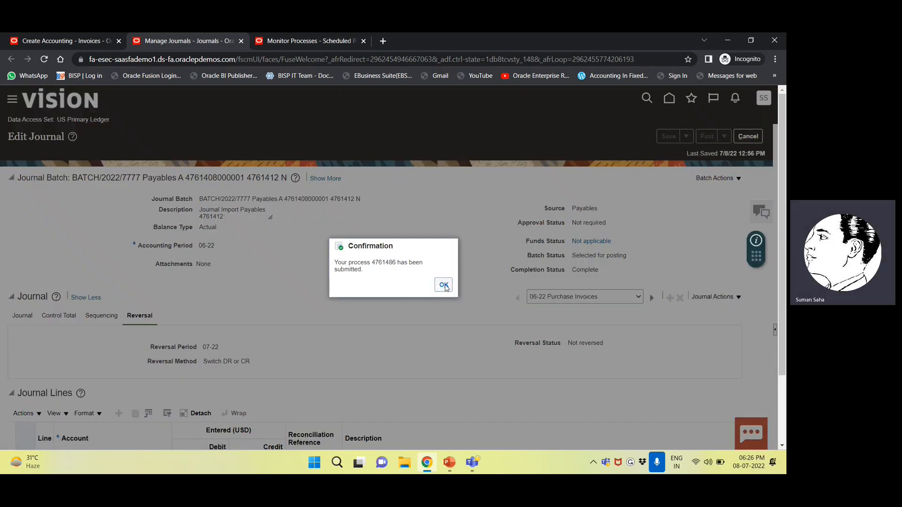
{"action": "left_click", "coordinate": [444, 285]}
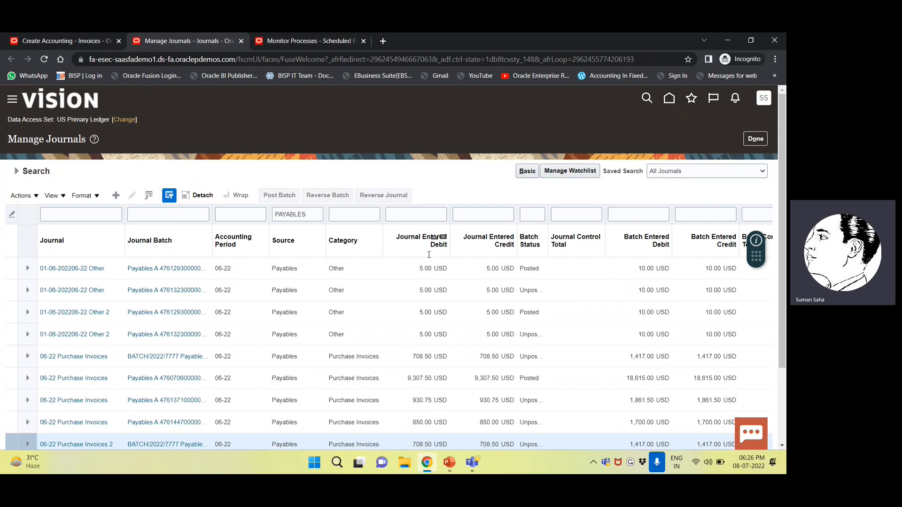
Step: Expand the journal search area and check the batch status of the BATCH/2022/7777 rows in the journals list
{"action": "scroll", "coordinate": [428, 255], "scroll_direction": "up", "scroll_amount": 3}
{"action": "left_click", "coordinate": [23, 174]}
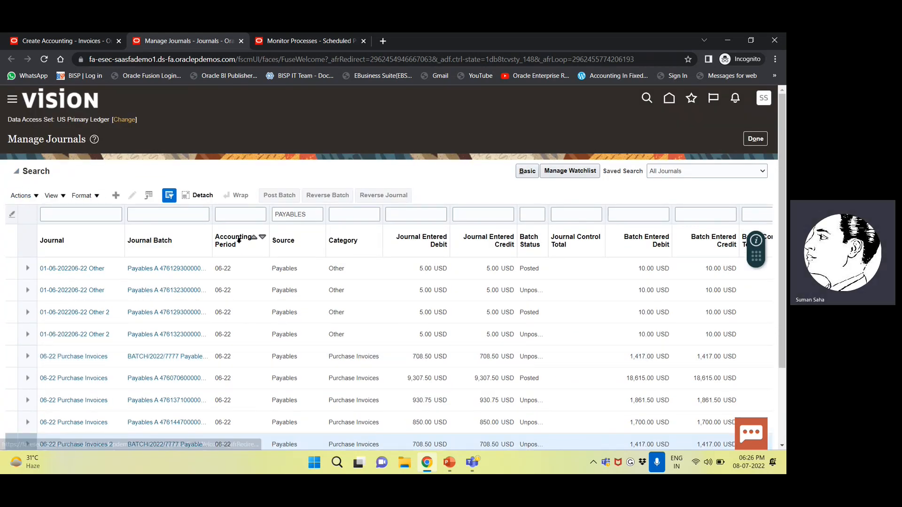
{"action": "scroll", "coordinate": [176, 363], "scroll_direction": "down", "scroll_amount": 5}
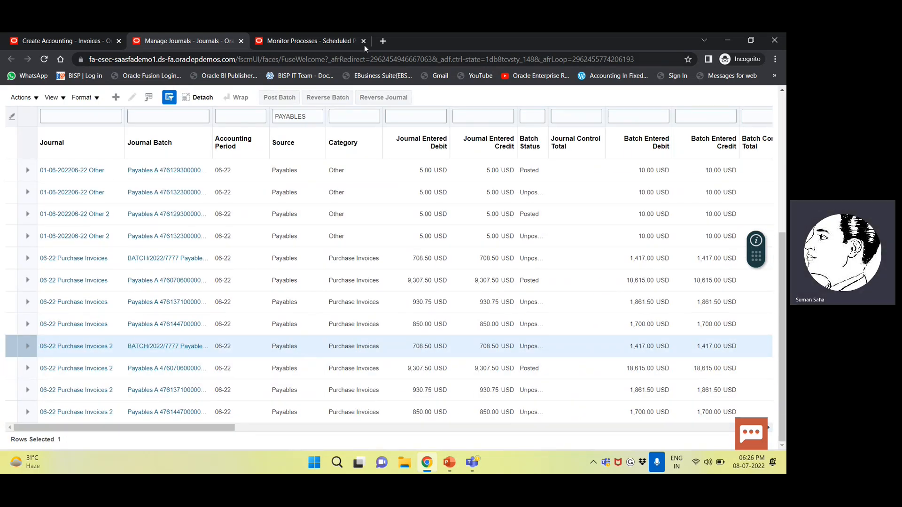
Step: Refresh the scheduled processes list and examine the latest Post Journals process's status, details and parameter values
{"action": "left_click", "coordinate": [303, 41]}
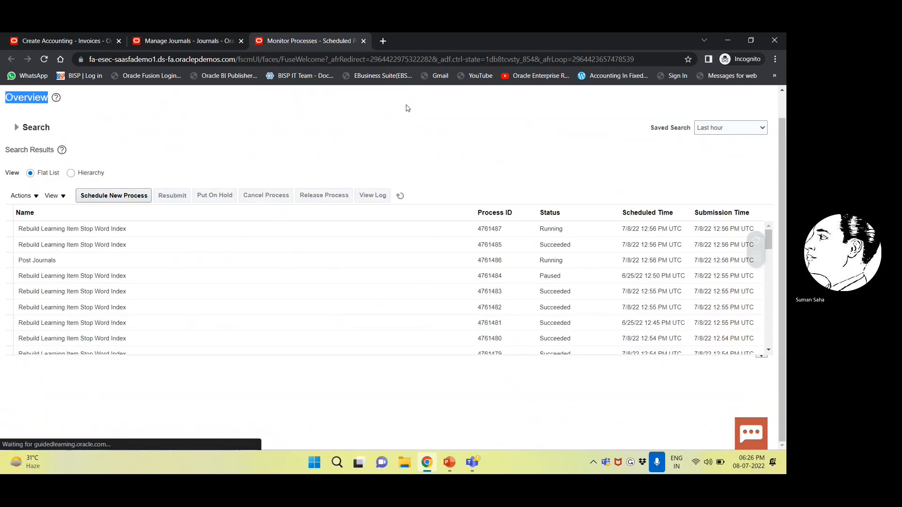
{"action": "left_click", "coordinate": [398, 196]}
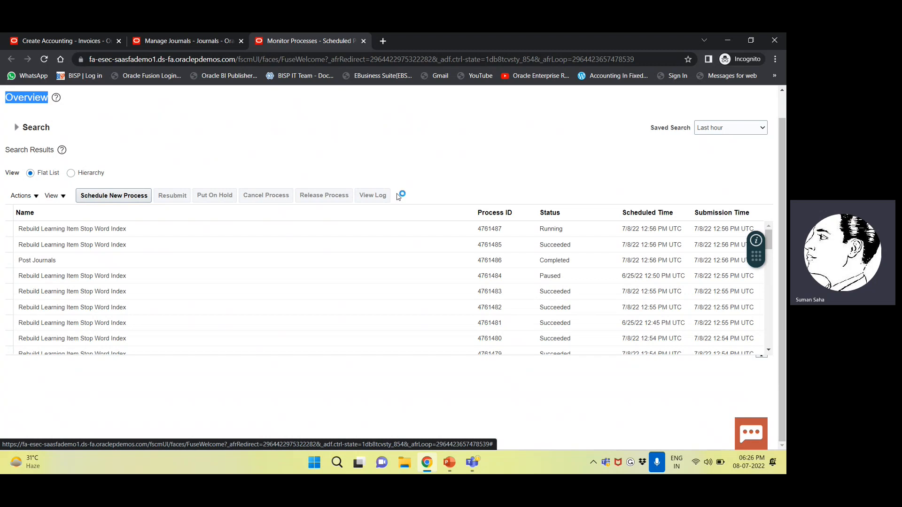
{"action": "left_click", "coordinate": [118, 266]}
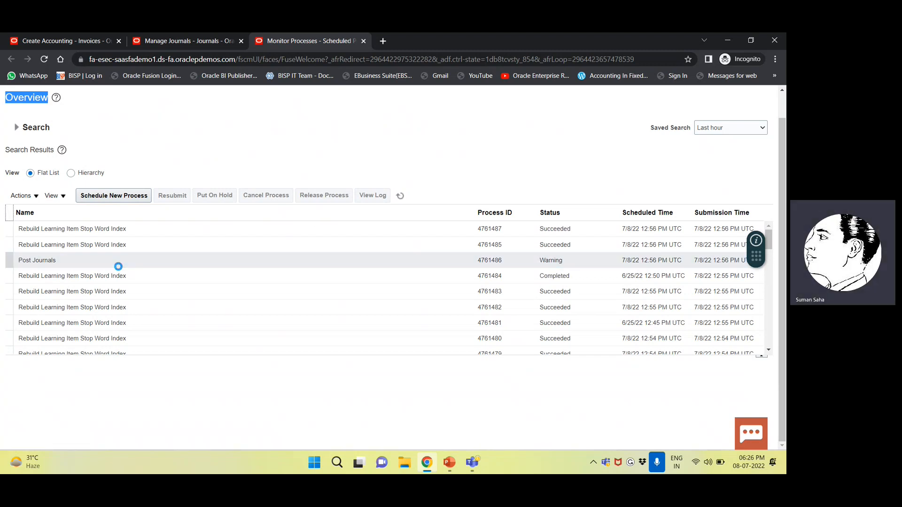
{"action": "left_click", "coordinate": [240, 257]}
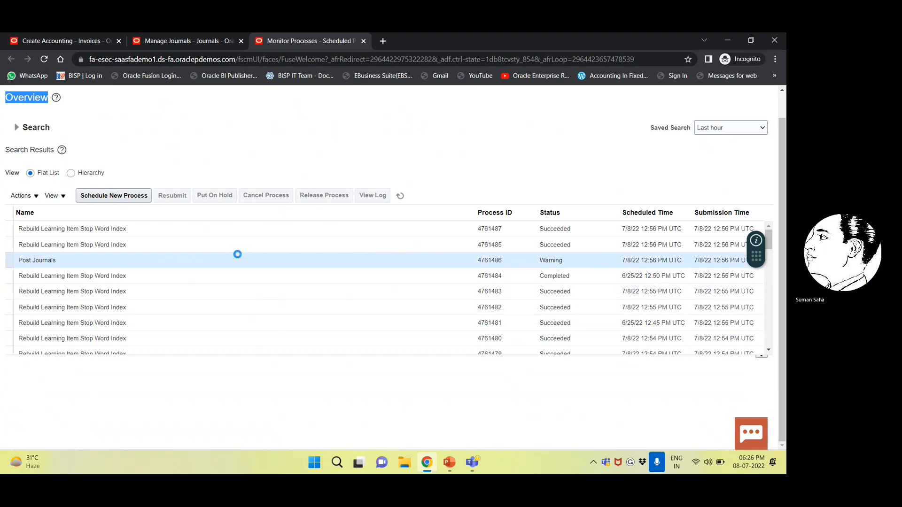
{"action": "scroll", "coordinate": [297, 391], "scroll_direction": "down", "scroll_amount": 1}
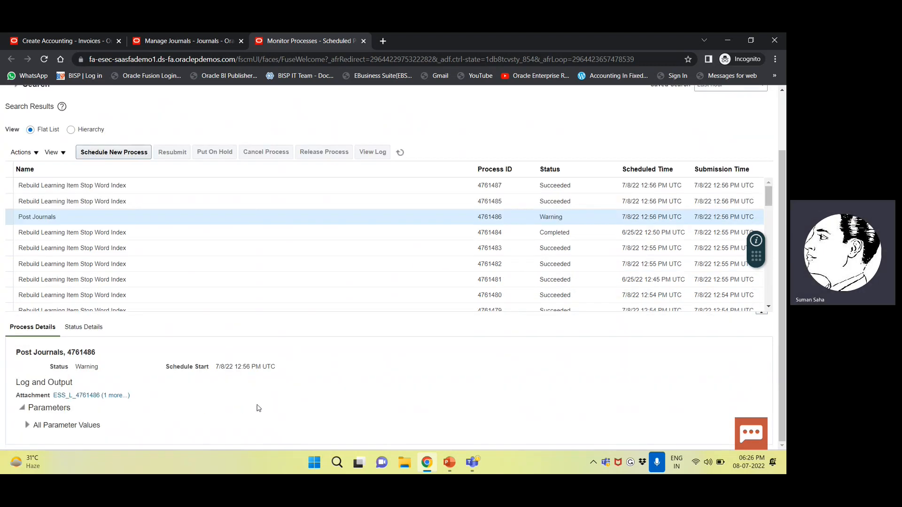
{"action": "left_click", "coordinate": [28, 426]}
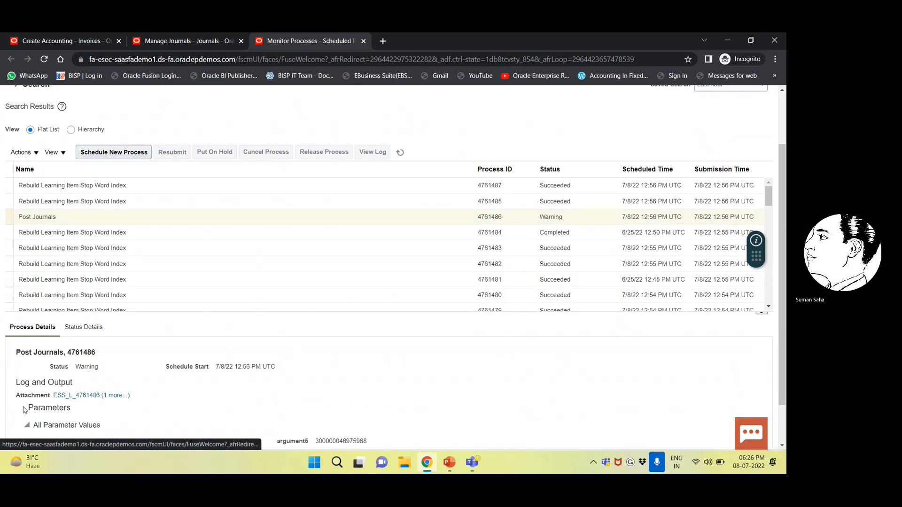
{"action": "left_click", "coordinate": [21, 408]}
{"action": "scroll", "coordinate": [274, 330], "scroll_direction": "up", "scroll_amount": 2}
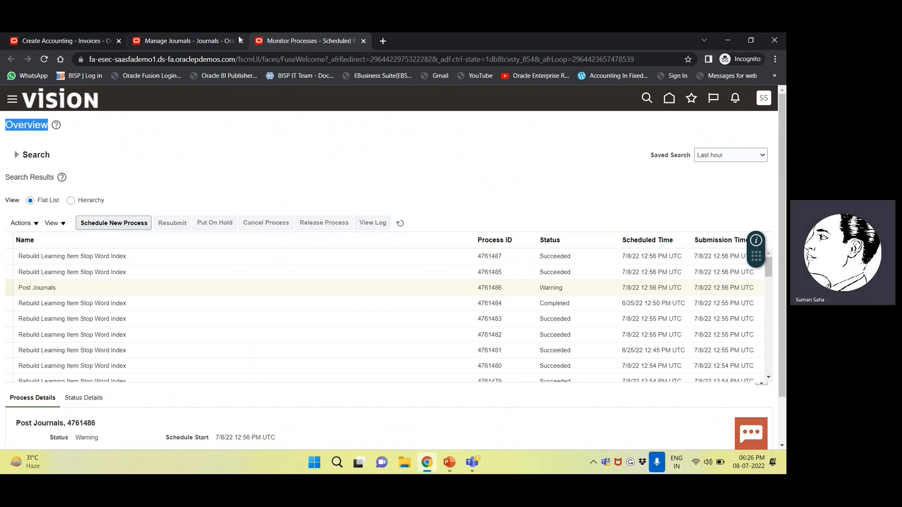
Step: Open the BATCH/2022/7777 Payables batch, examine its journal's reversal details and available journal actions, and leave without changes
{"action": "left_click", "coordinate": [188, 41]}
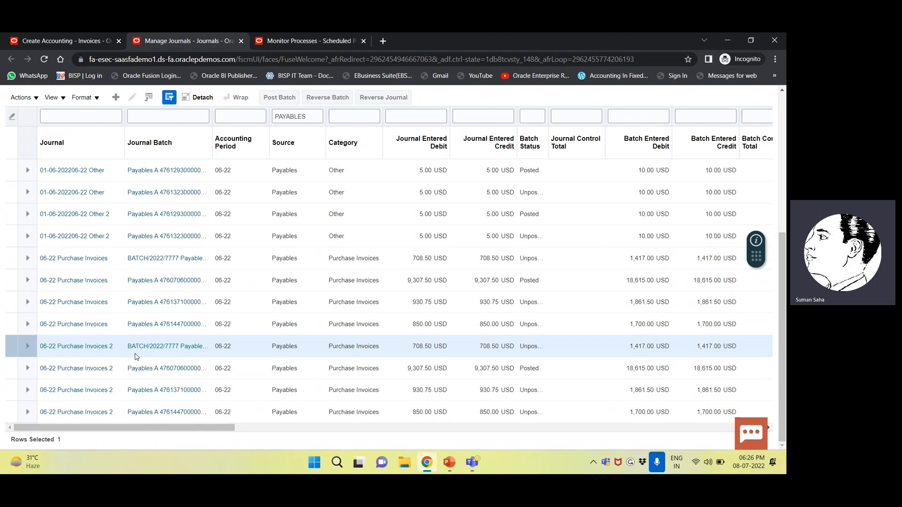
{"action": "left_click", "coordinate": [150, 345]}
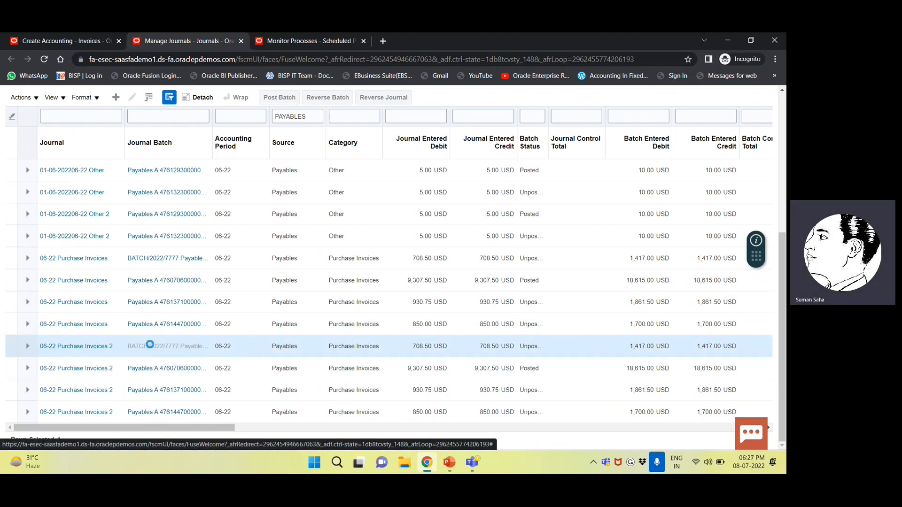
{"action": "scroll", "coordinate": [98, 208], "scroll_direction": "down", "scroll_amount": 2}
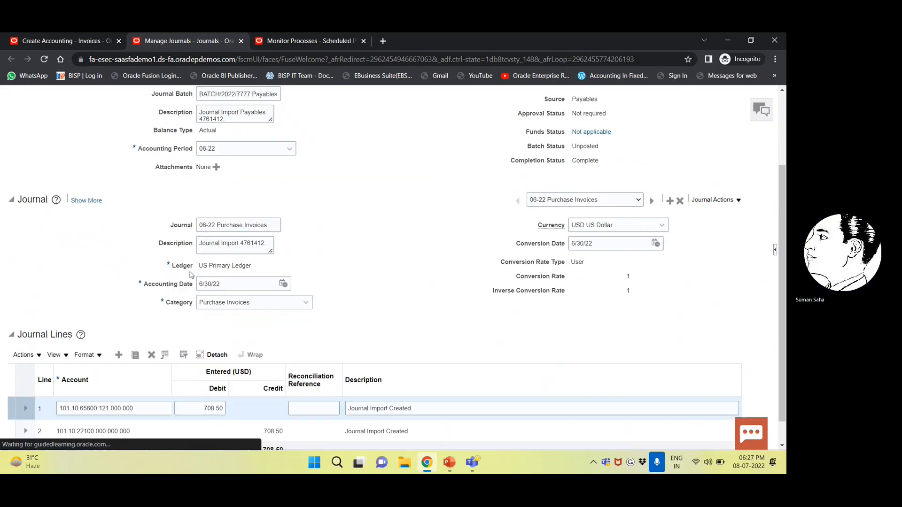
{"action": "left_click", "coordinate": [87, 201]}
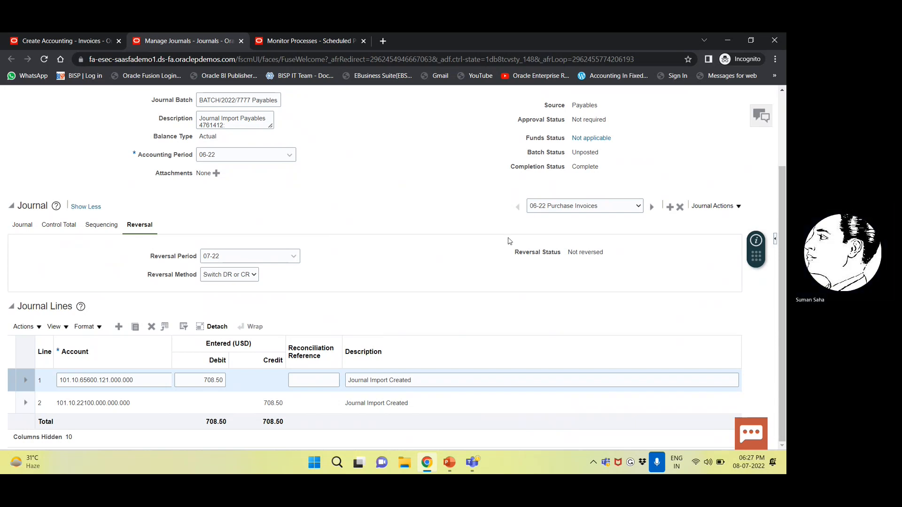
{"action": "left_click", "coordinate": [565, 208]}
{"action": "left_click", "coordinate": [566, 207]}
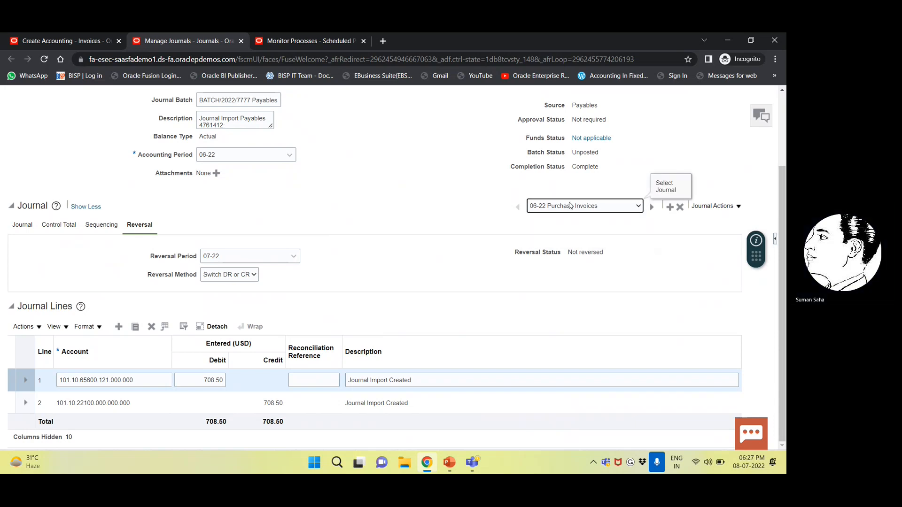
{"action": "left_click", "coordinate": [732, 205]}
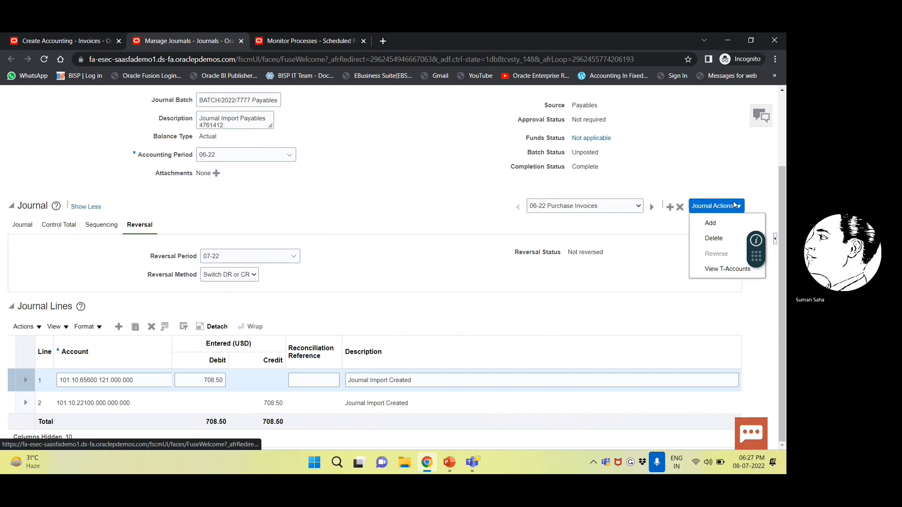
{"action": "left_click", "coordinate": [439, 198]}
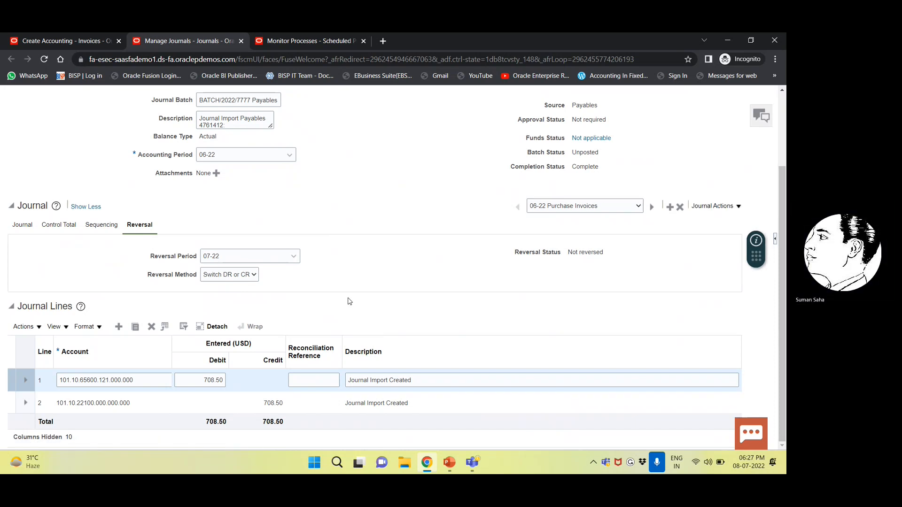
{"action": "scroll", "coordinate": [349, 300], "scroll_direction": "up", "scroll_amount": 3}
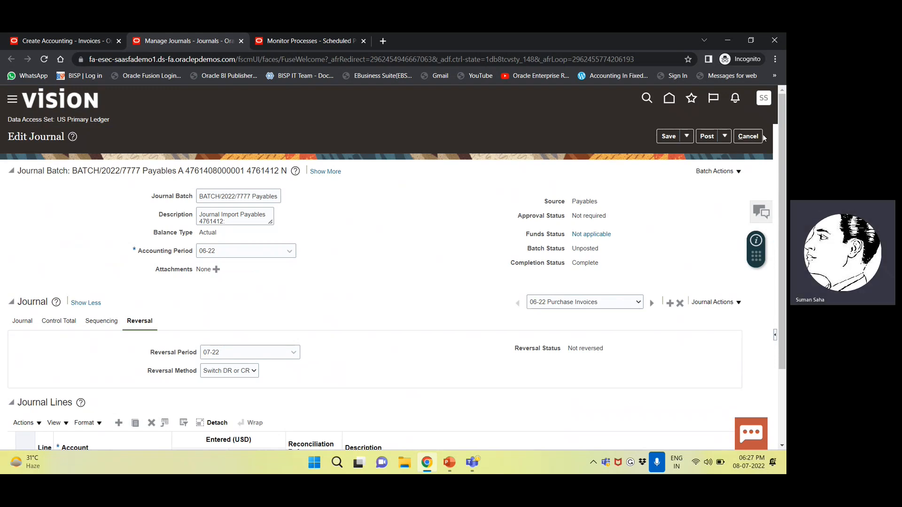
{"action": "left_click", "coordinate": [747, 136]}
Step: Leave the journals list, open the Review Subledger Journals task and set the search ledger to US Primary Ledger
{"action": "scroll", "coordinate": [407, 302], "scroll_direction": "down", "scroll_amount": 5}
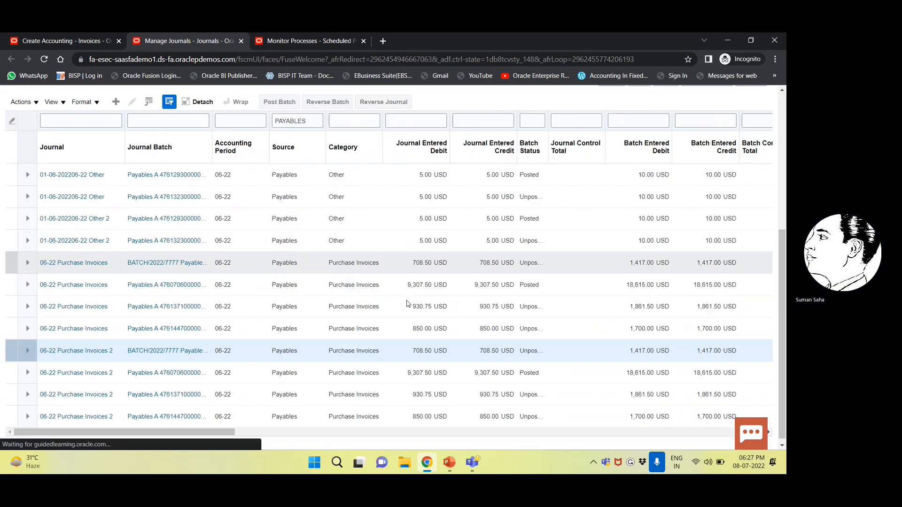
{"action": "scroll", "coordinate": [408, 303], "scroll_direction": "up", "scroll_amount": 5}
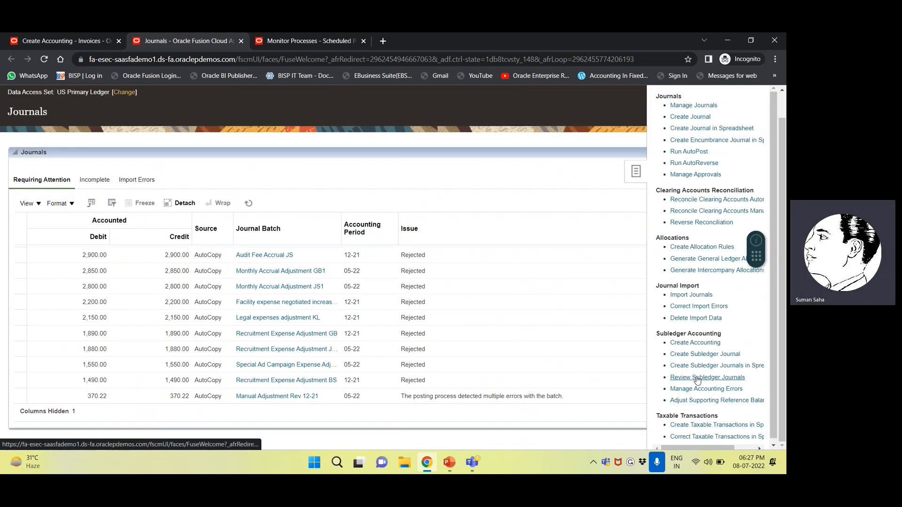
{"action": "left_click", "coordinate": [696, 377]}
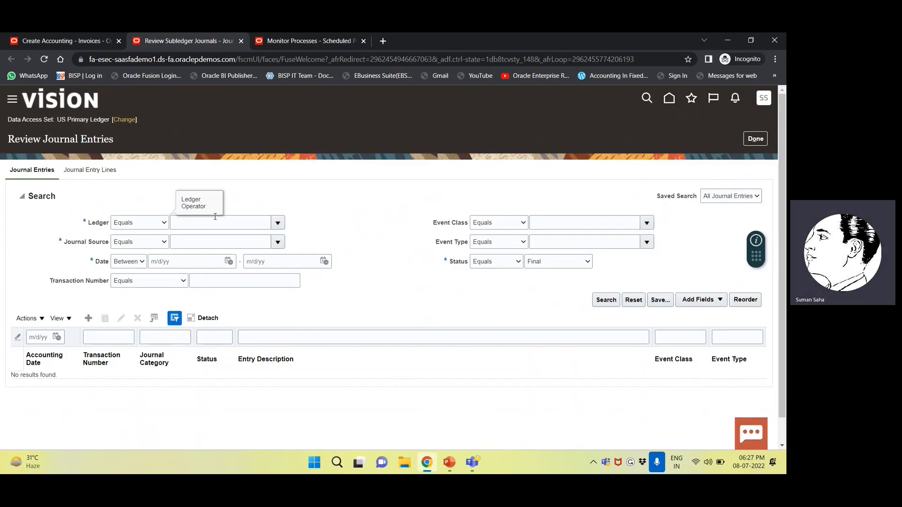
{"action": "left_click", "coordinate": [215, 218]}
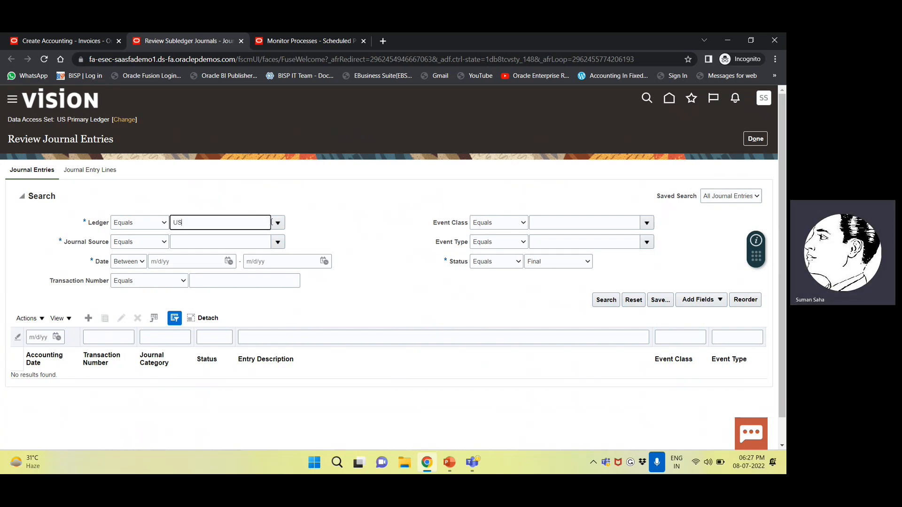
{"action": "left_click", "coordinate": [278, 224]}
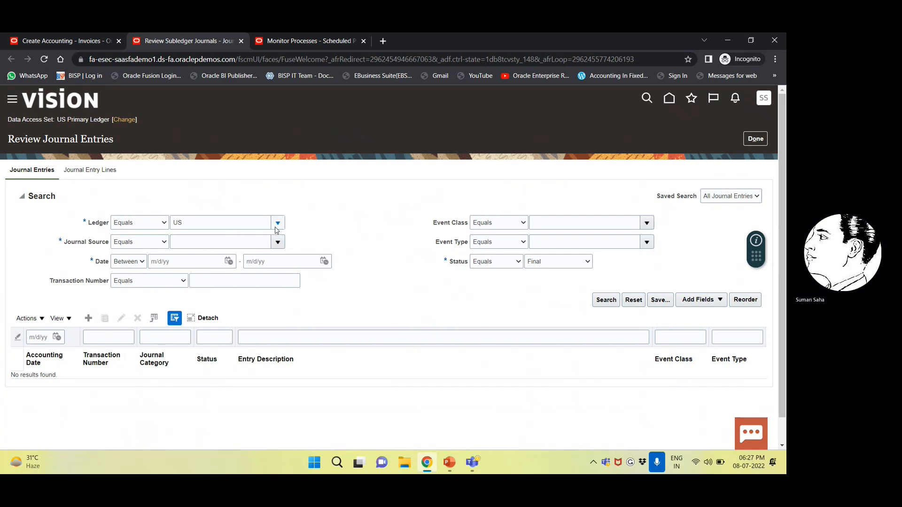
{"action": "left_click", "coordinate": [277, 225]}
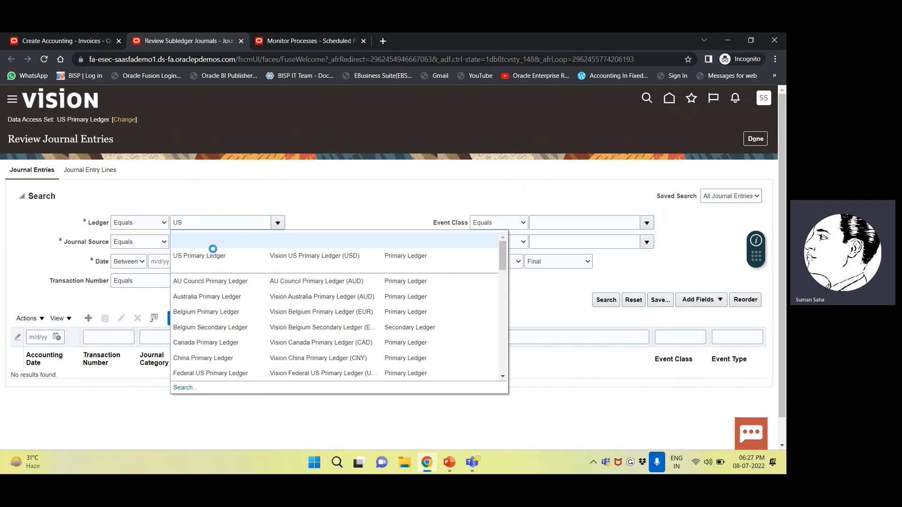
{"action": "left_click", "coordinate": [213, 252]}
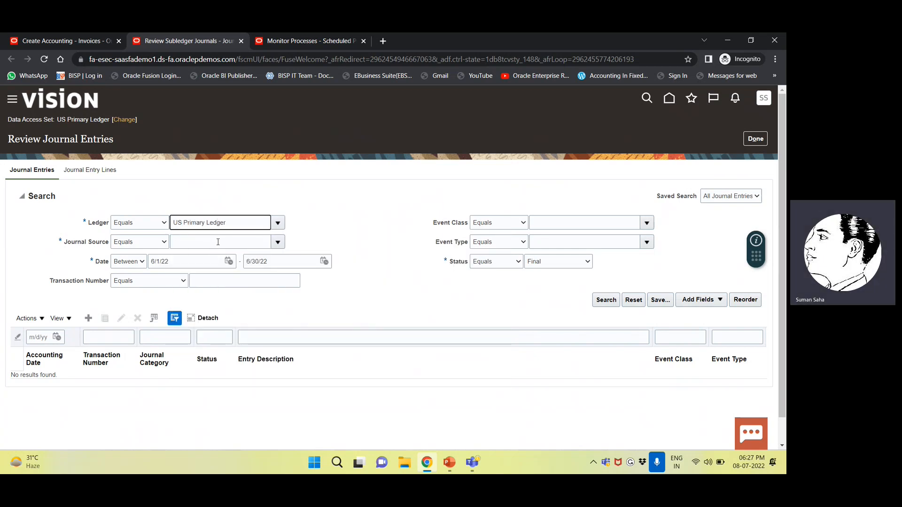
Step: Choose US Primary Ledger again in the emptied Ledger criterion of the subledger journal search
{"action": "left_click", "coordinate": [218, 242]}
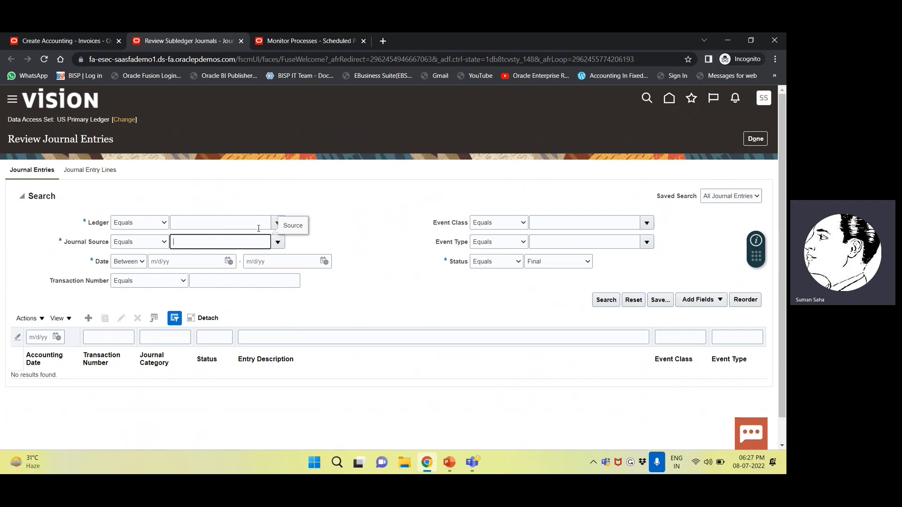
{"action": "left_click", "coordinate": [260, 224]}
{"action": "left_click", "coordinate": [278, 224]}
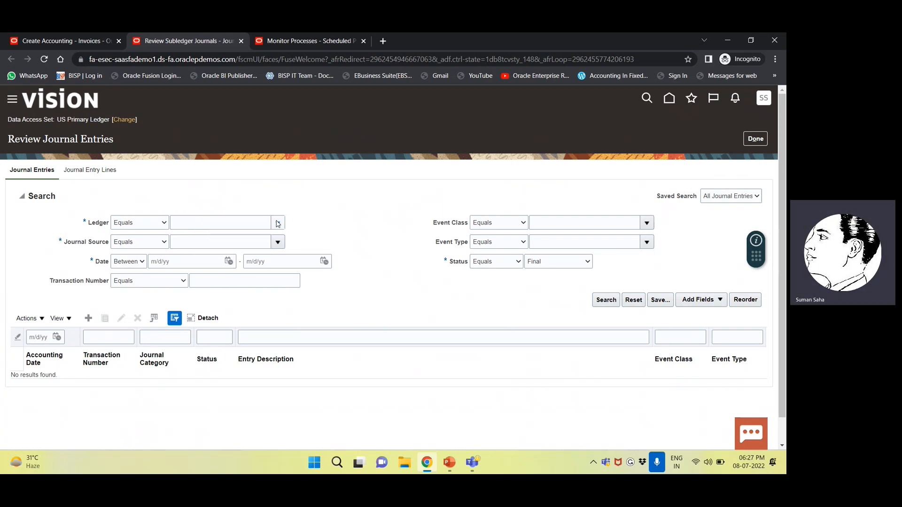
{"action": "left_click", "coordinate": [216, 254]}
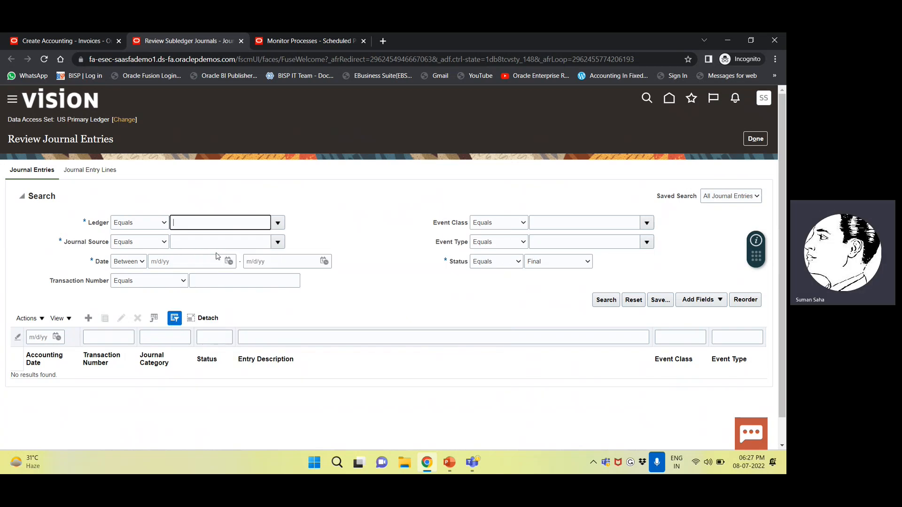
{"action": "left_click", "coordinate": [196, 240]}
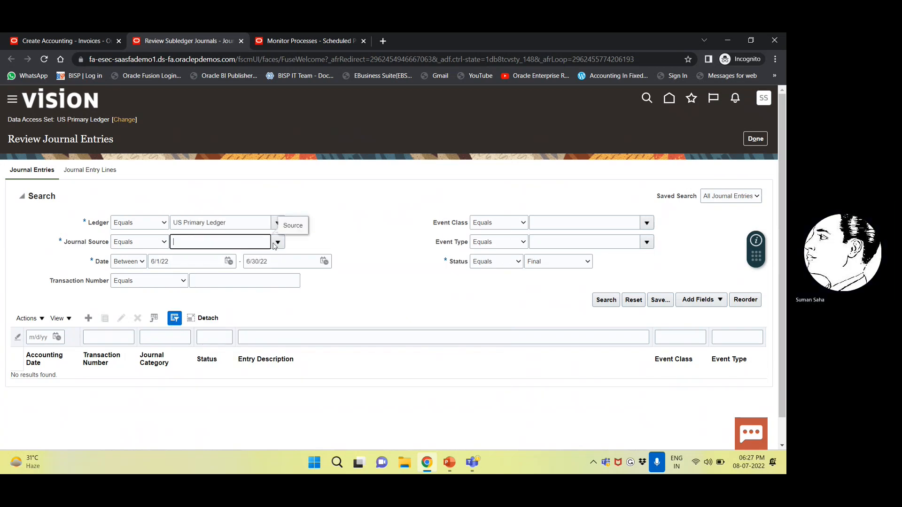
Step: Try to choose a journal source for the subledger journal search, and exit the Review Journal Entries page
{"action": "left_click", "coordinate": [281, 241]}
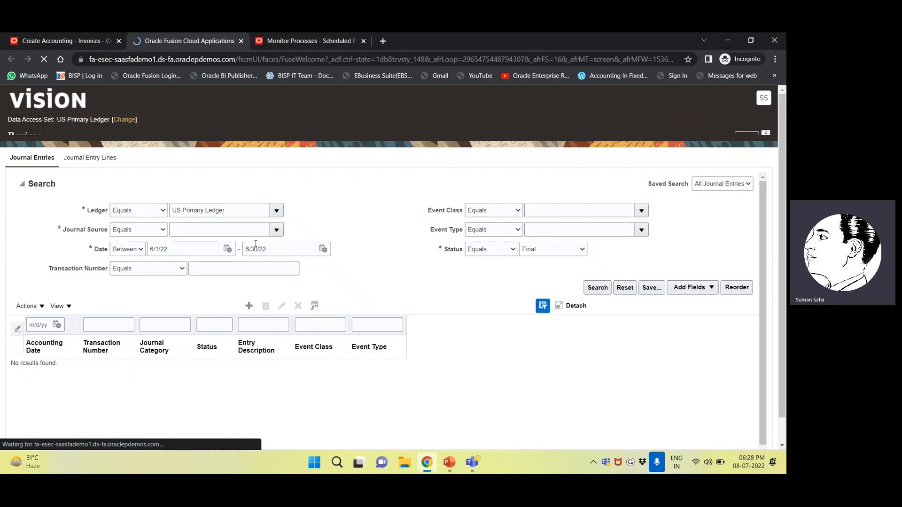
{"action": "left_click", "coordinate": [248, 242]}
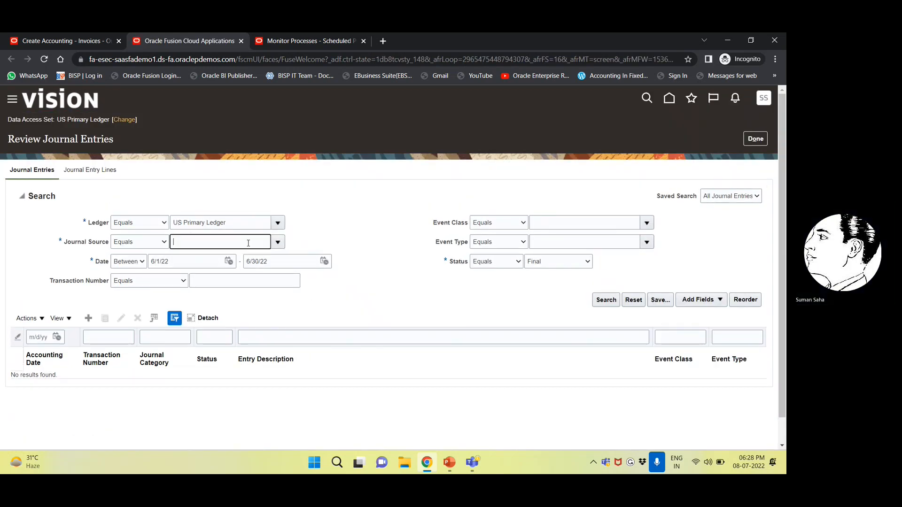
{"action": "left_click", "coordinate": [278, 243]}
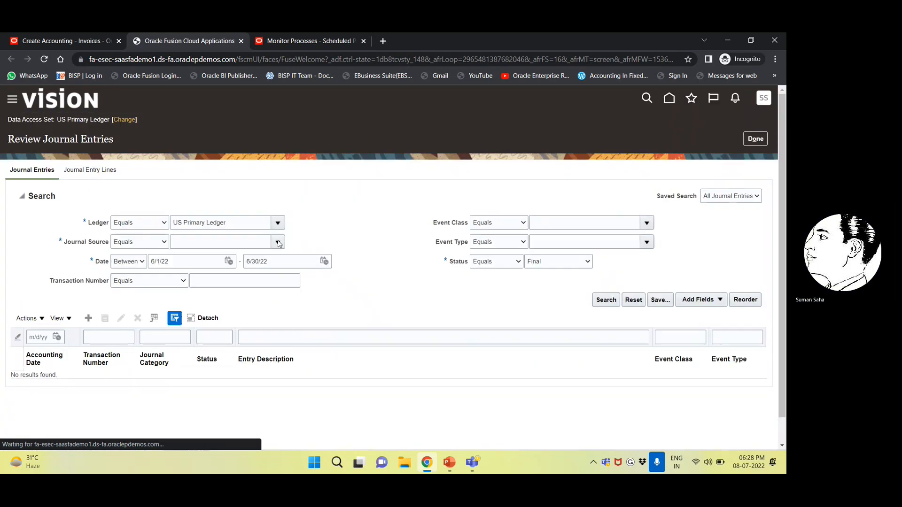
{"action": "left_click", "coordinate": [279, 242]}
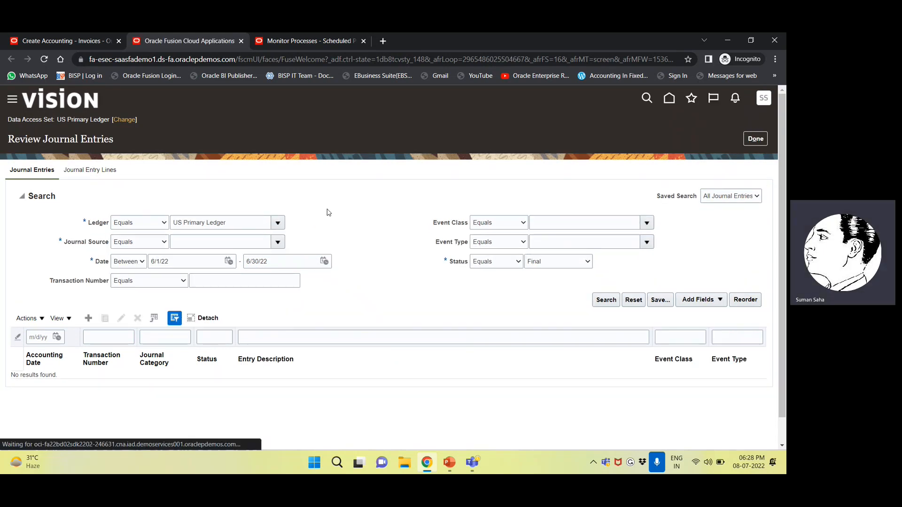
{"action": "left_click", "coordinate": [755, 139]}
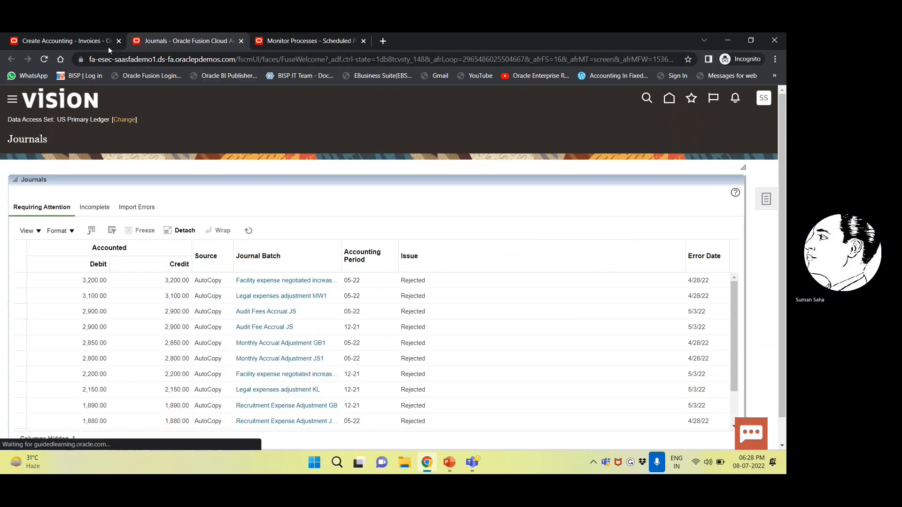
Step: Cancel the pending Create Accounting request and close the Monitor Processes browser tab
{"action": "left_click", "coordinate": [78, 41]}
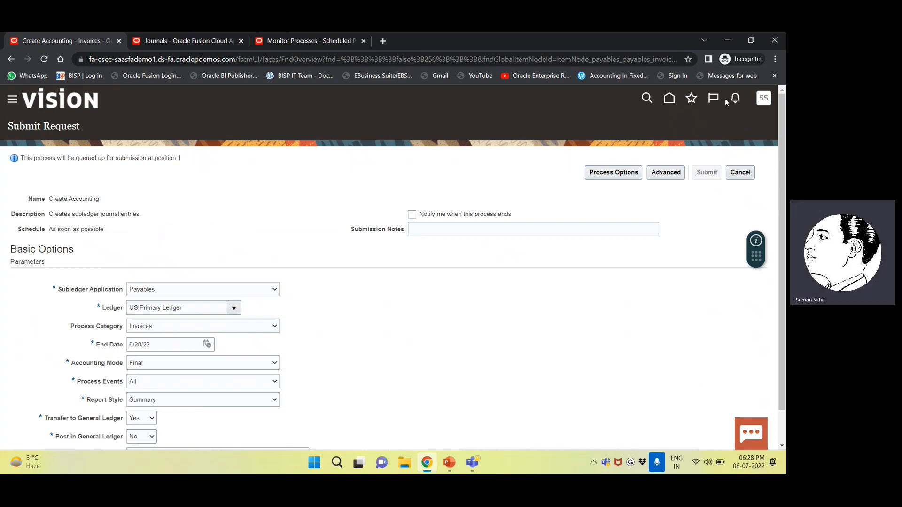
{"action": "left_click", "coordinate": [741, 173]}
{"action": "left_click", "coordinate": [178, 42]}
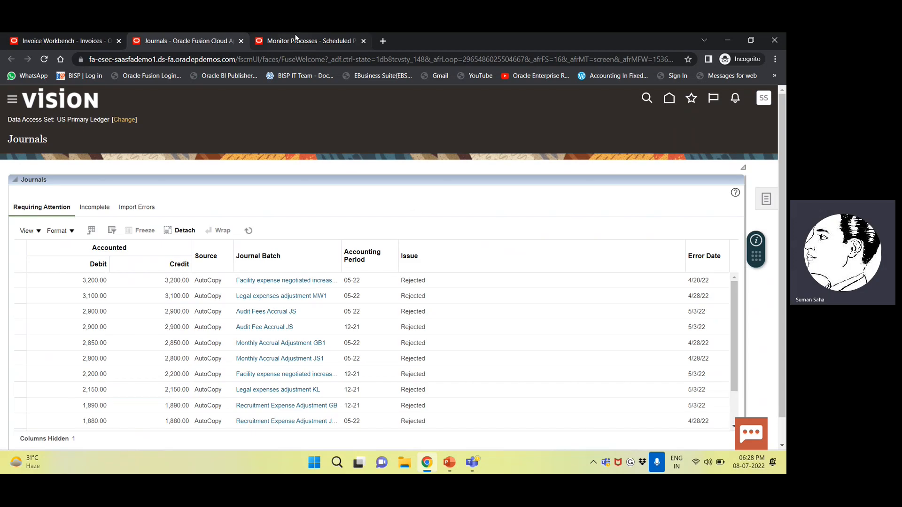
{"action": "left_click", "coordinate": [316, 41]}
{"action": "left_click", "coordinate": [364, 40]}
Step: Open the application home page in a new browser tab and close the old Journals and Invoice Workbench tabs
{"action": "right_click", "coordinate": [668, 101]}
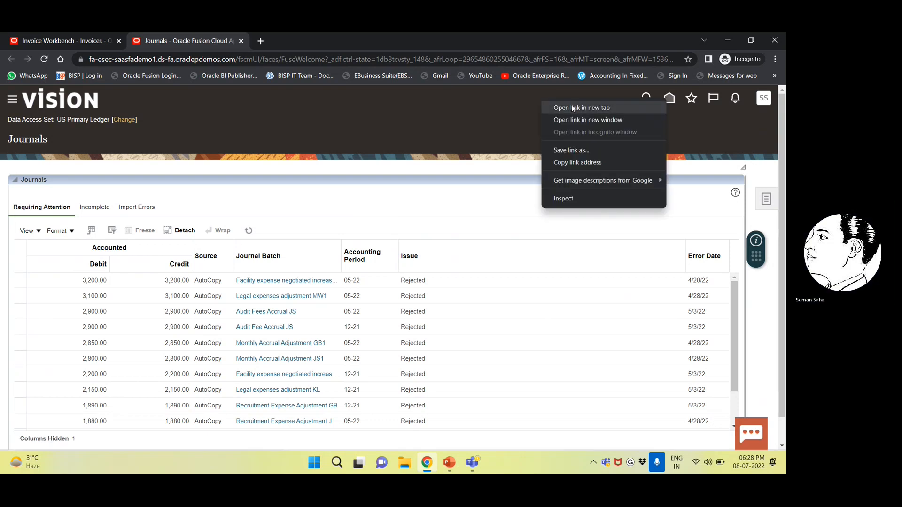
{"action": "left_click", "coordinate": [588, 105]}
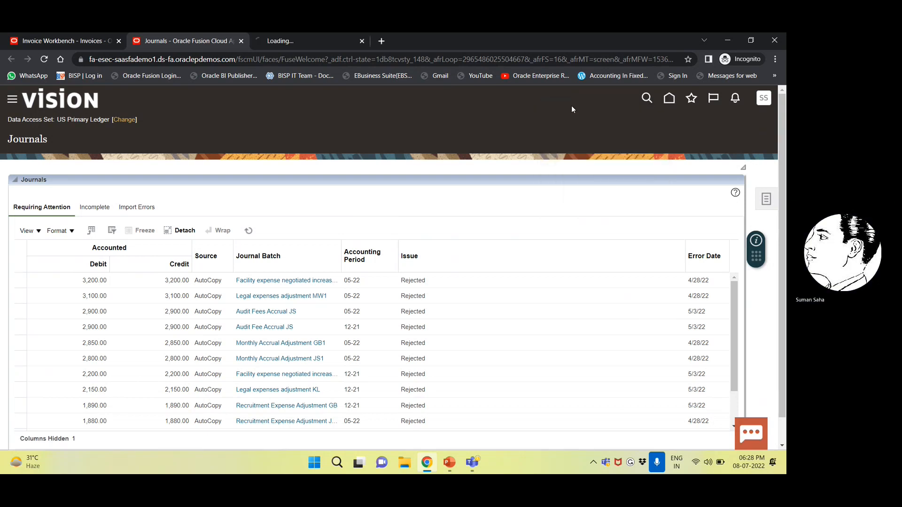
{"action": "left_click", "coordinate": [241, 41]}
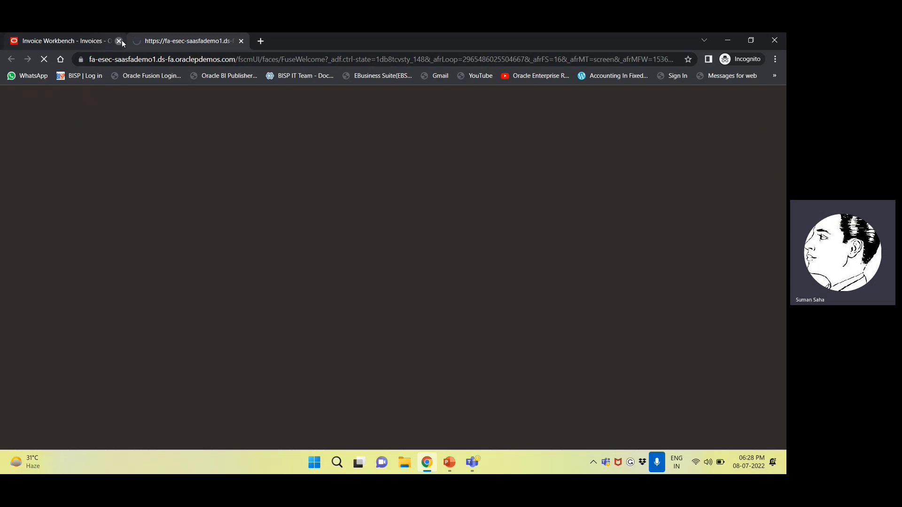
{"action": "left_click", "coordinate": [120, 41]}
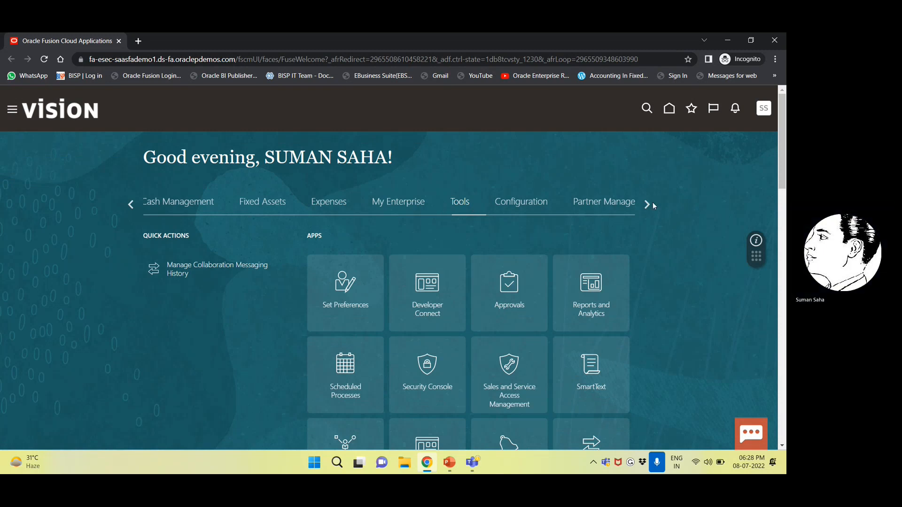
Step: Open the Journals work area under General Accounting and display its task list
{"action": "left_click", "coordinate": [648, 204]}
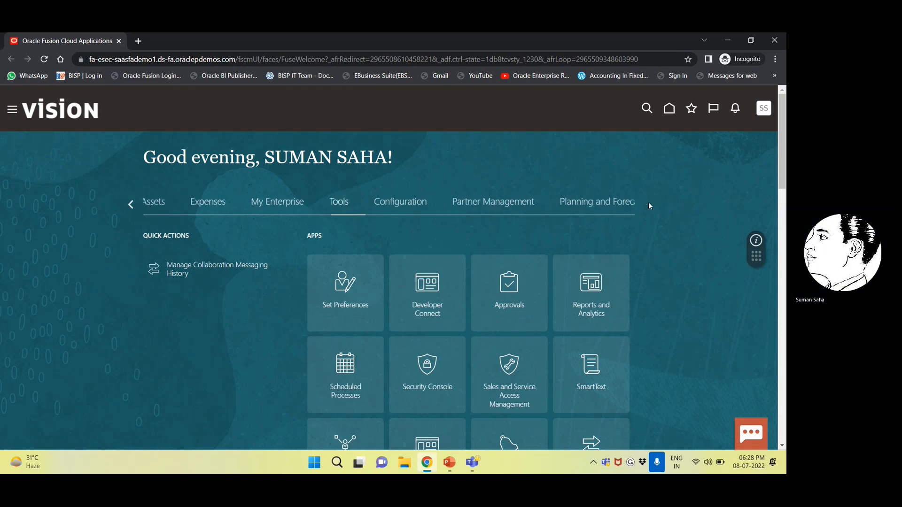
{"action": "left_click", "coordinate": [133, 203]}
{"action": "left_click", "coordinate": [132, 203]}
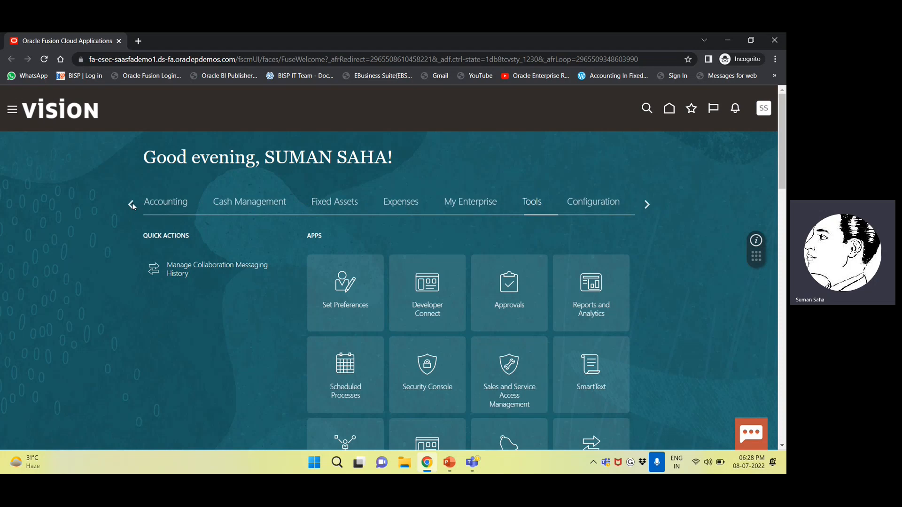
{"action": "left_click", "coordinate": [132, 204]}
{"action": "left_click", "coordinate": [347, 202]}
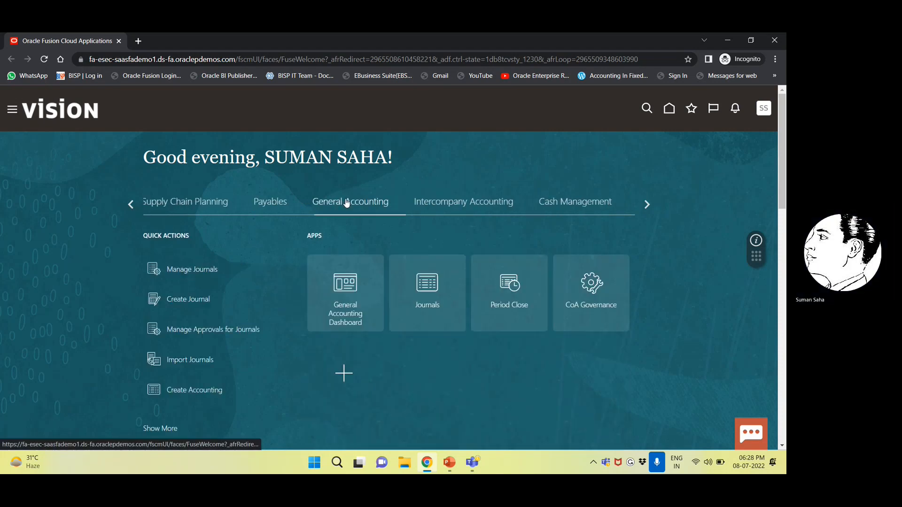
{"action": "left_click", "coordinate": [436, 297]}
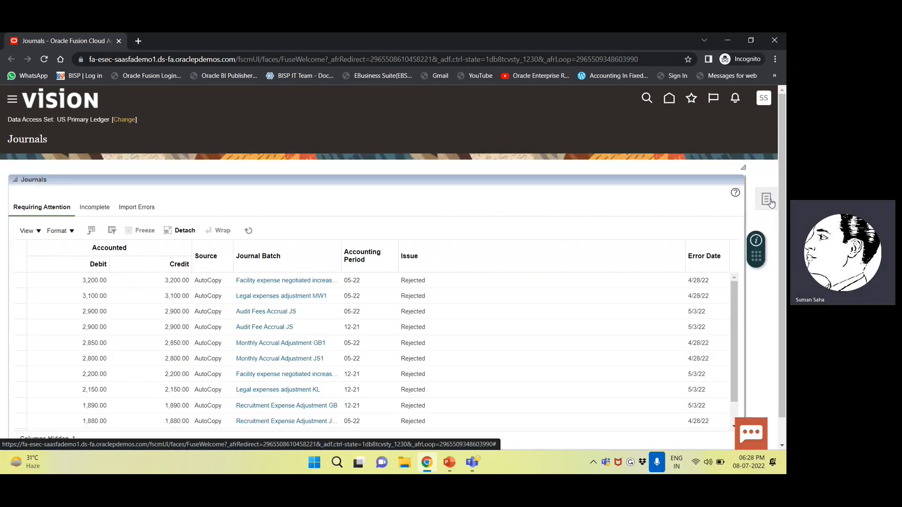
{"action": "left_click", "coordinate": [771, 201]}
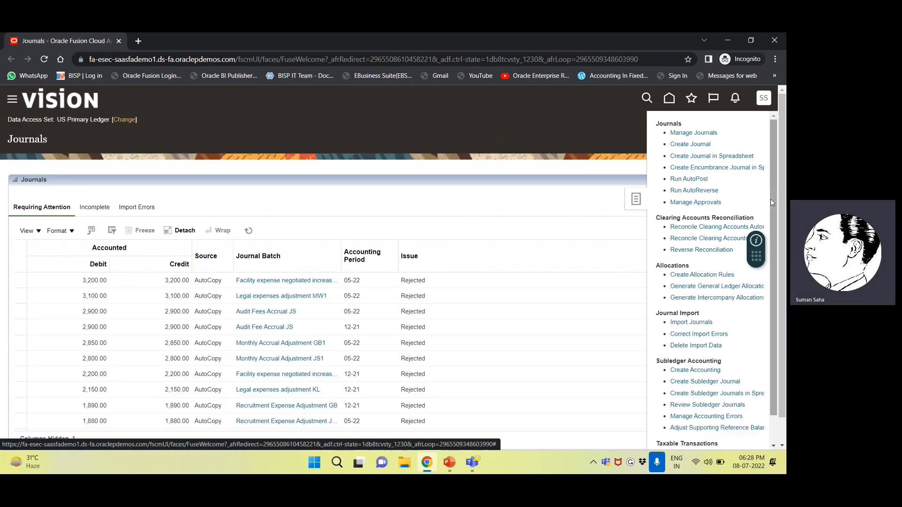
Step: Open Review Subledger Journals and set the search ledger to US Primary Ledger and the journal source to Payables
{"action": "left_click", "coordinate": [694, 406]}
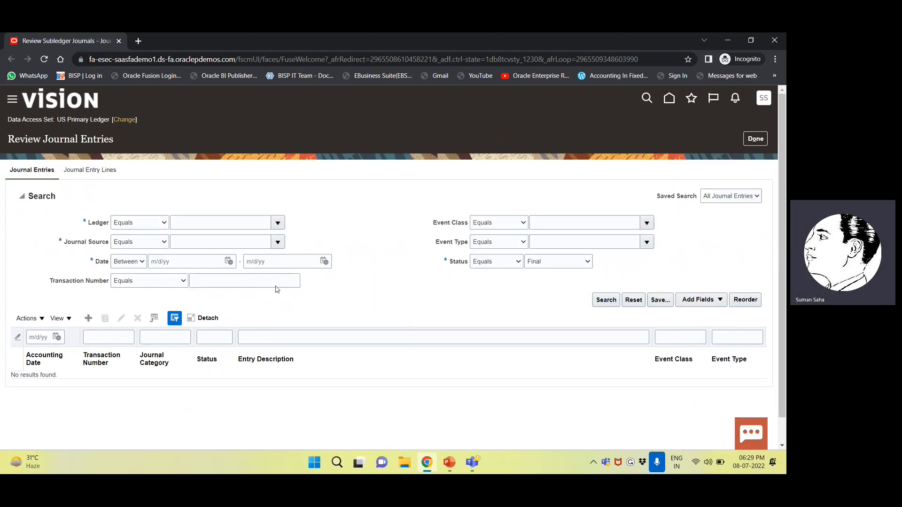
{"action": "left_click", "coordinate": [216, 225]}
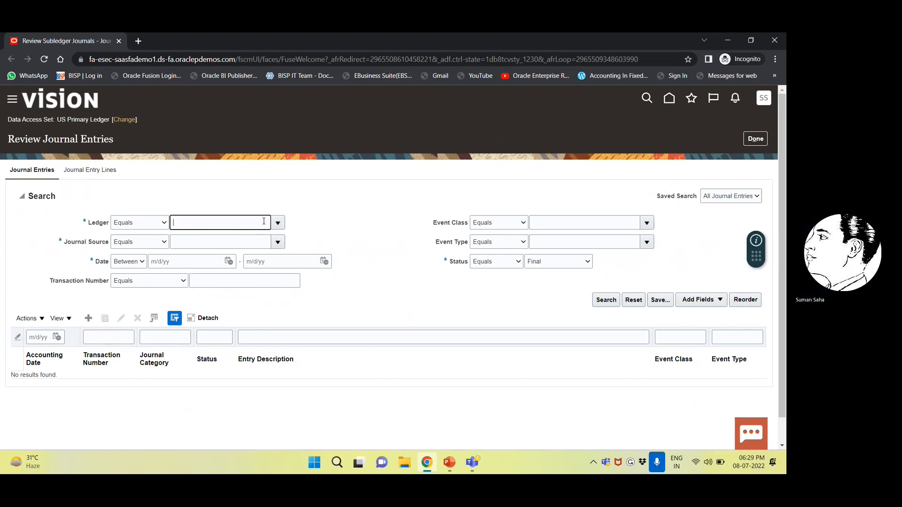
{"action": "type", "text": "US"}
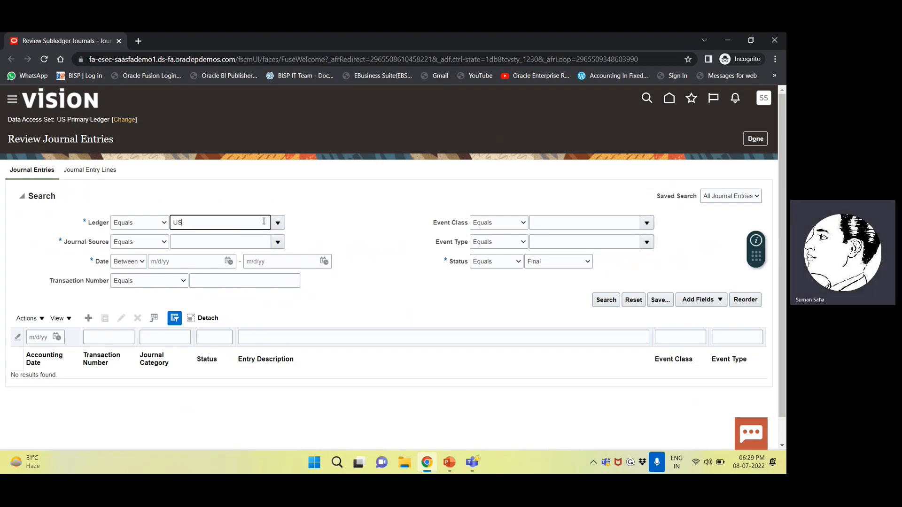
{"action": "type", "text": " PRIMAR"}
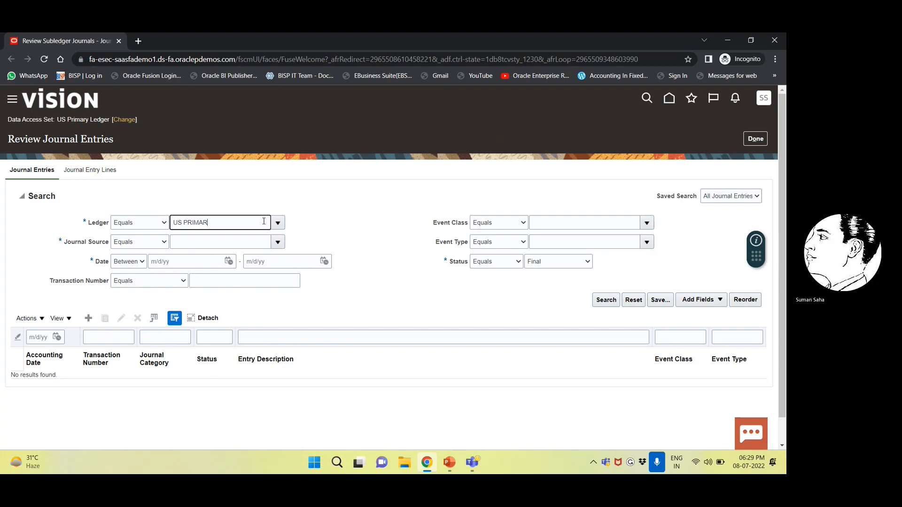
{"action": "type", "text": "Y LEDGER"}
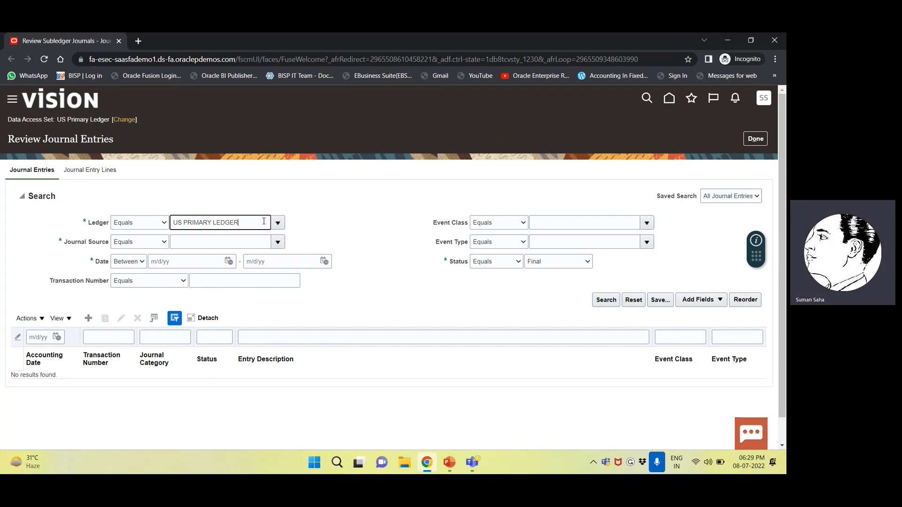
{"action": "key", "text": "Tab"}
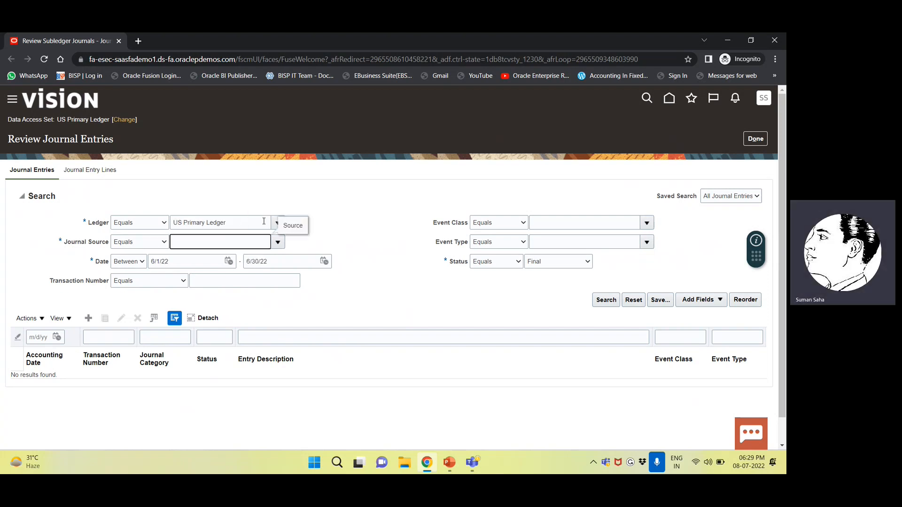
{"action": "type", "text": "PAYABLES"}
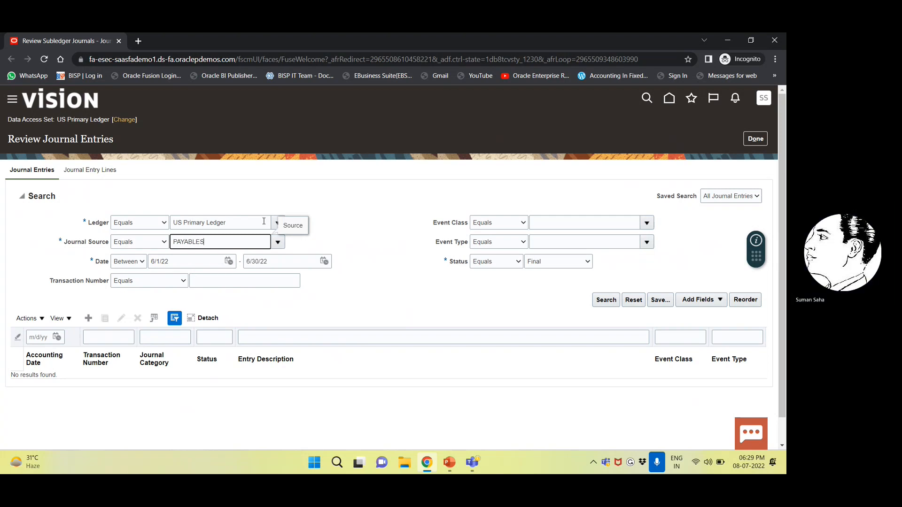
{"action": "key", "text": "Tab"}
{"action": "key", "text": "Tab"}
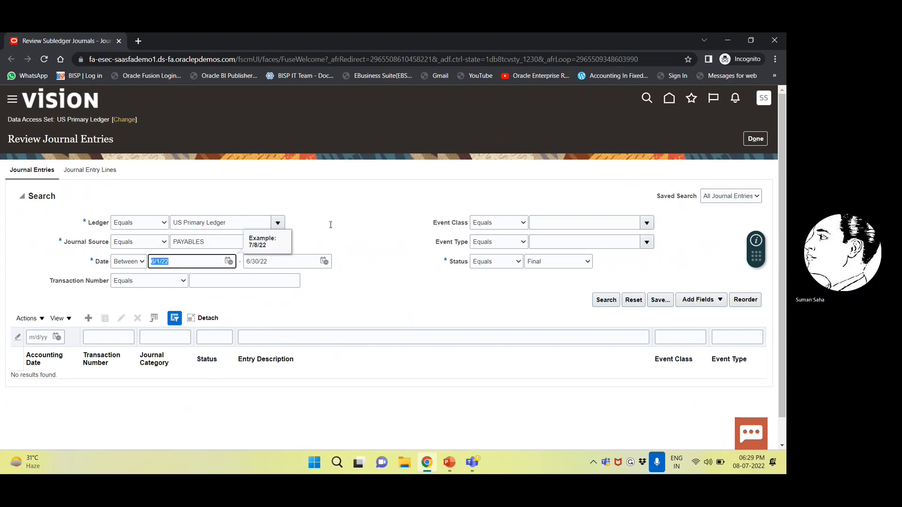
Step: Set the end of the search date range to 7/8/22 and search for the final journal entries
{"action": "left_click", "coordinate": [324, 261]}
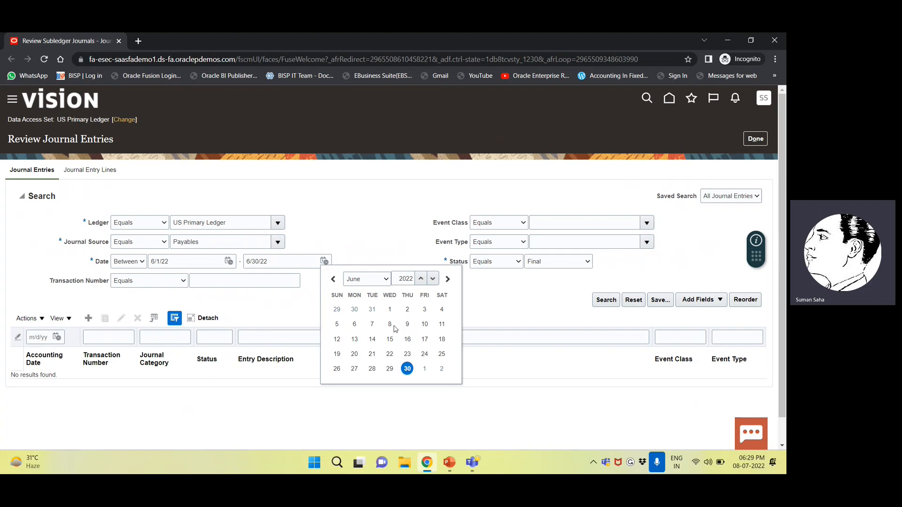
{"action": "left_click", "coordinate": [372, 283]}
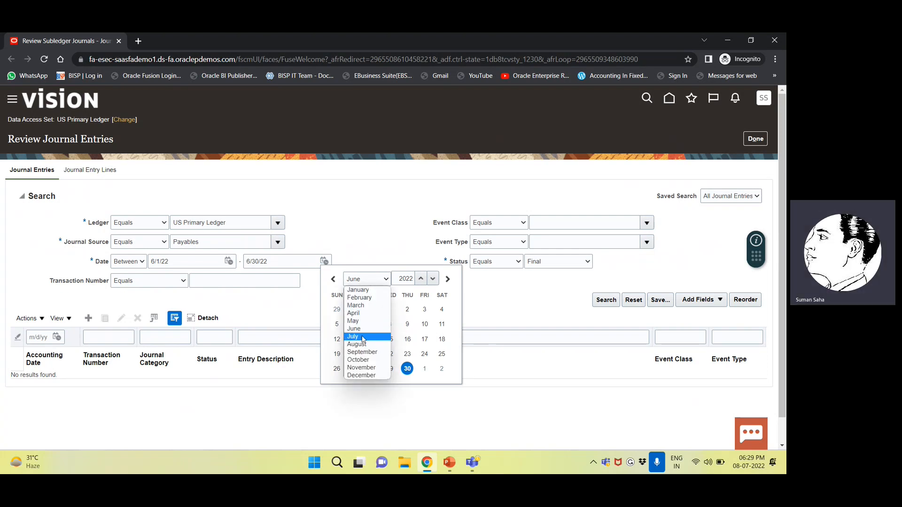
{"action": "left_click", "coordinate": [363, 336]}
{"action": "left_click", "coordinate": [424, 324]}
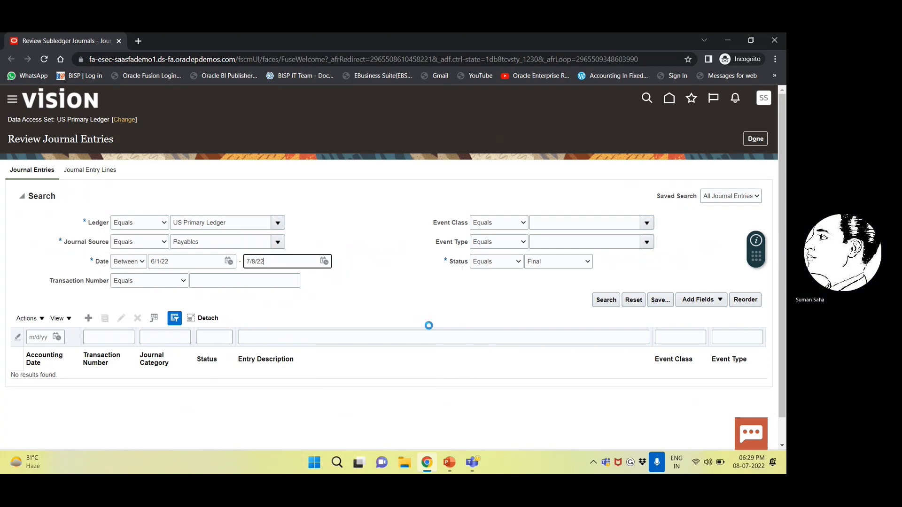
{"action": "left_click", "coordinate": [609, 300]}
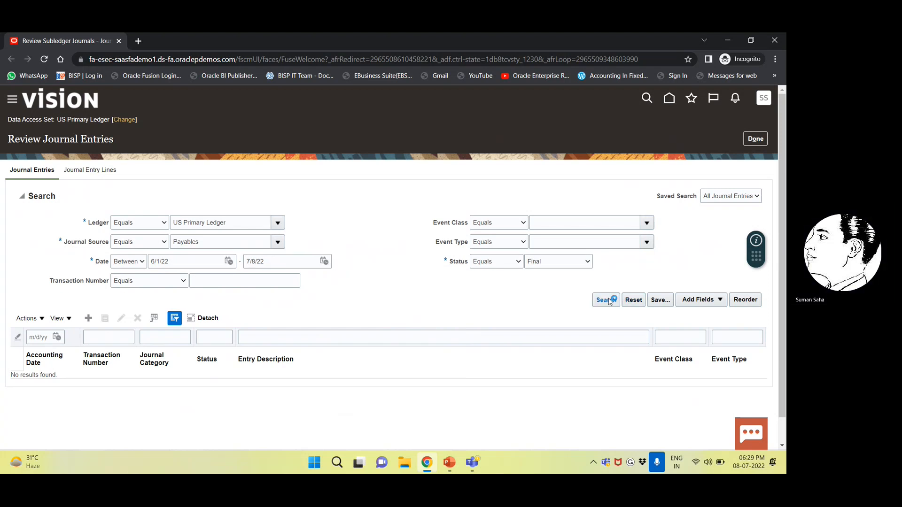
{"action": "scroll", "coordinate": [167, 318], "scroll_direction": "down", "scroll_amount": 1}
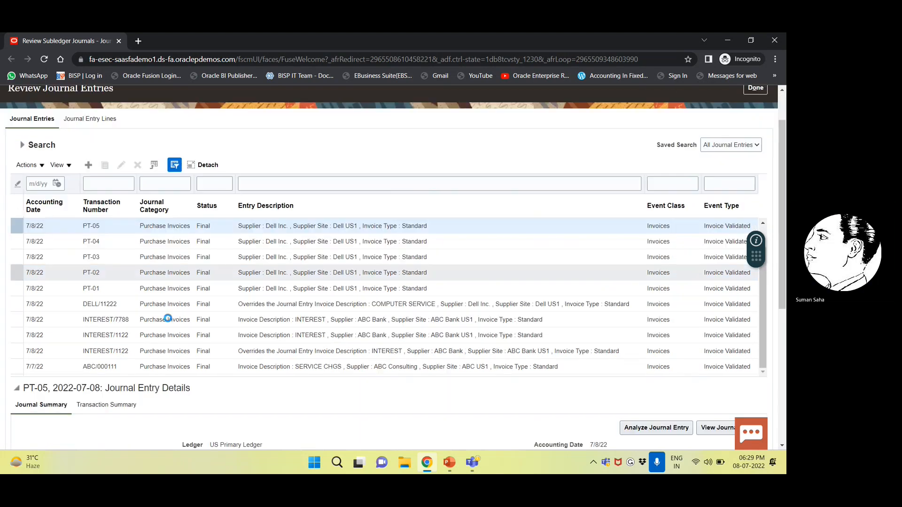
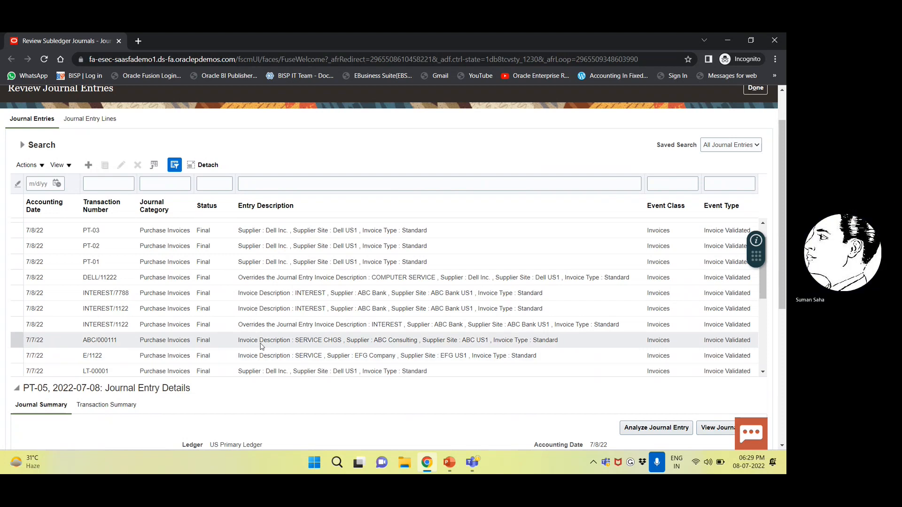
Step: Check the DELL/11222 and INTEREST/7788 entries, and open the journal entry analysis for transaction ABC/000111
{"action": "left_click", "coordinate": [255, 277]}
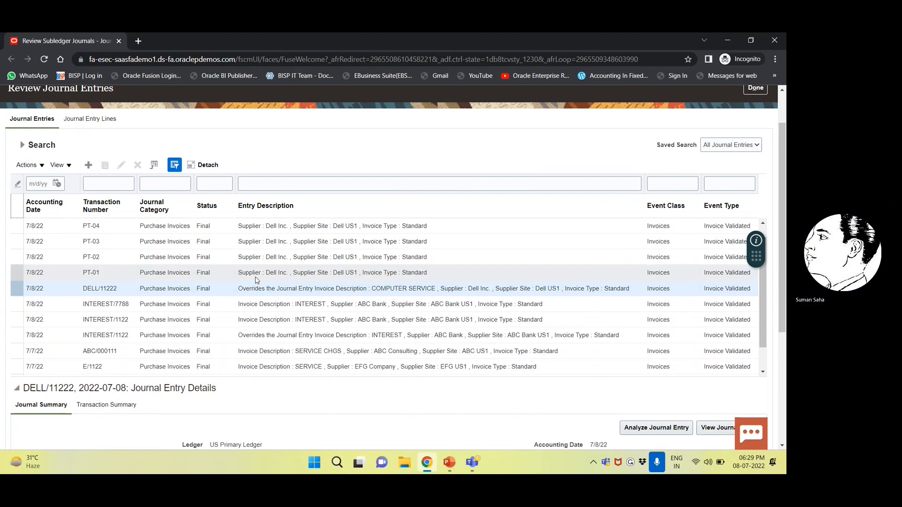
{"action": "left_click", "coordinate": [121, 306]}
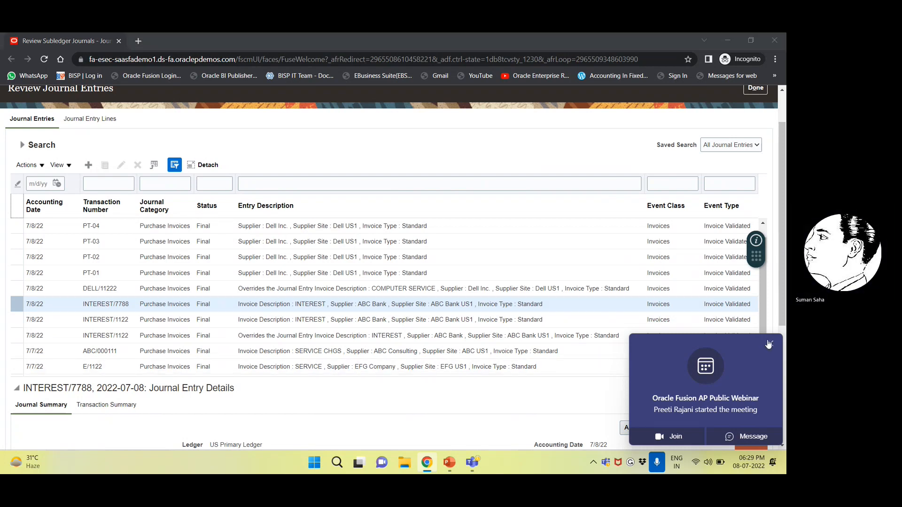
{"action": "left_click", "coordinate": [117, 351]}
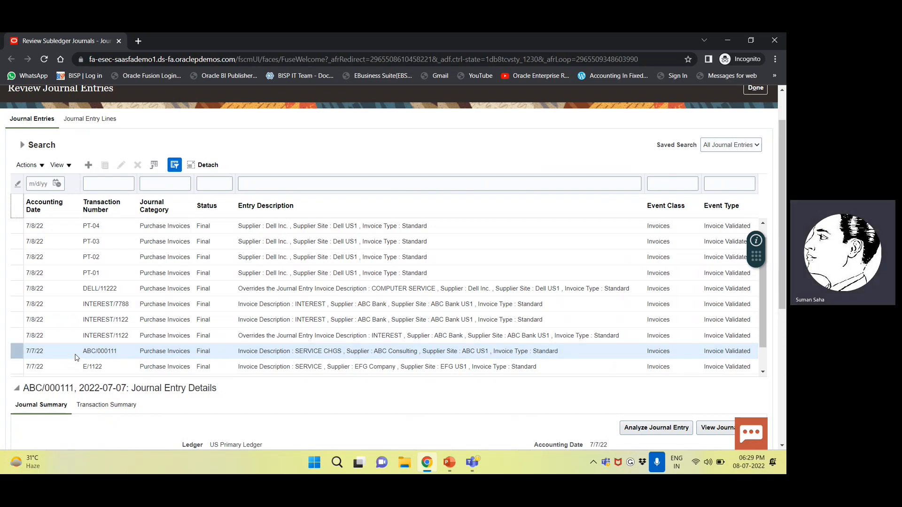
{"action": "scroll", "coordinate": [441, 360], "scroll_direction": "down", "scroll_amount": 2}
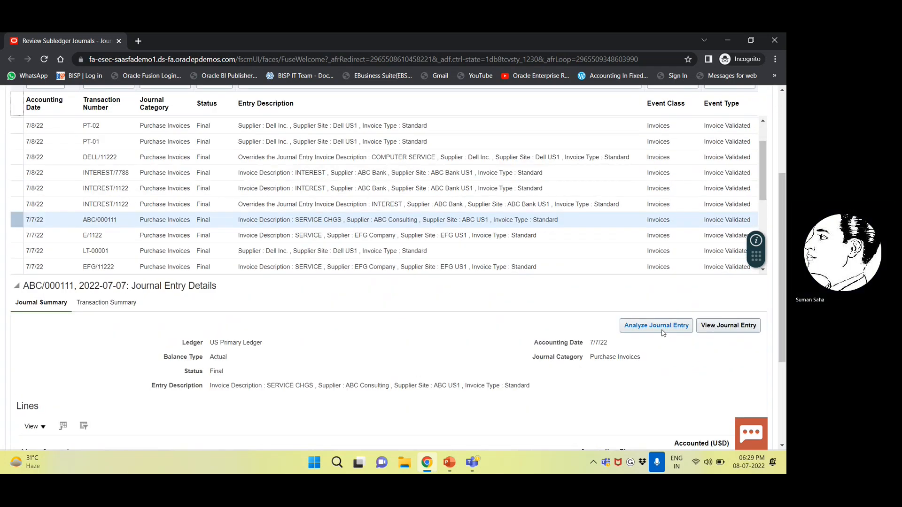
{"action": "left_click", "coordinate": [663, 328]}
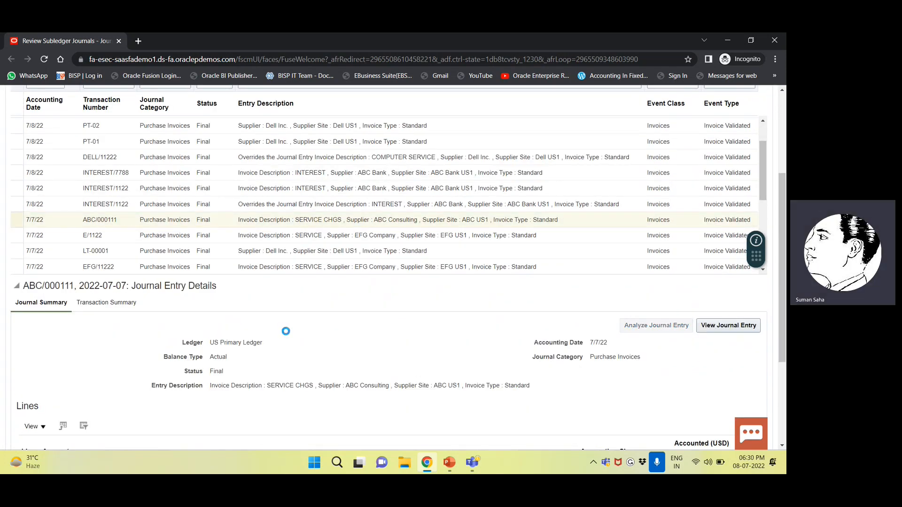
{"action": "scroll", "coordinate": [286, 332], "scroll_direction": "up", "scroll_amount": 3}
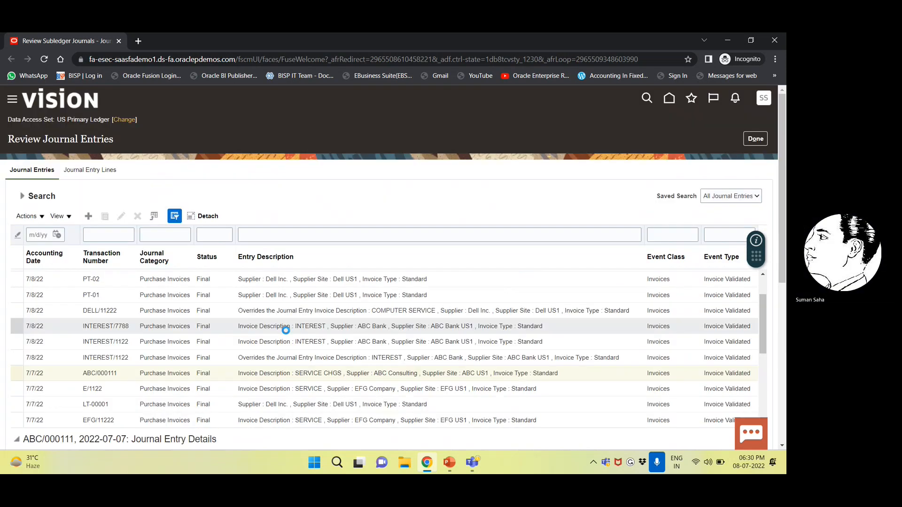
{"action": "scroll", "coordinate": [286, 330], "scroll_direction": "down", "scroll_amount": 6}
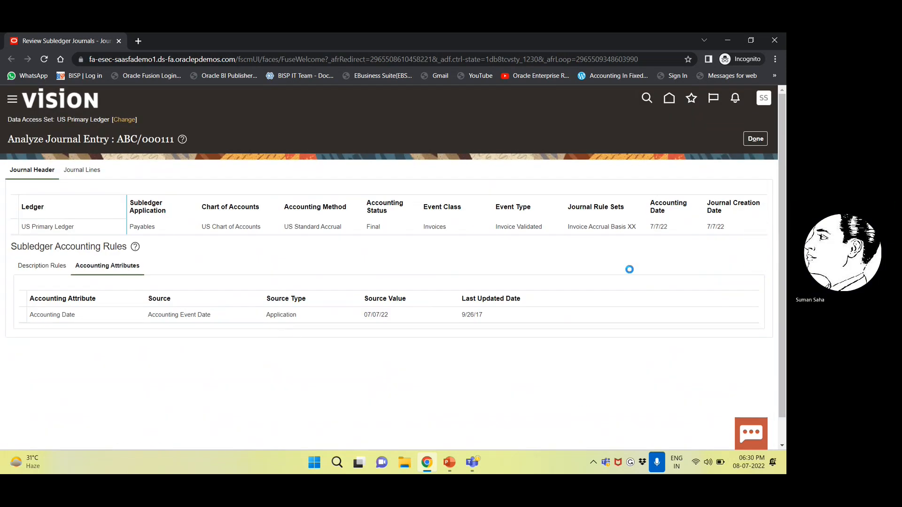
{"action": "scroll", "coordinate": [132, 301], "scroll_direction": "down", "scroll_amount": 1}
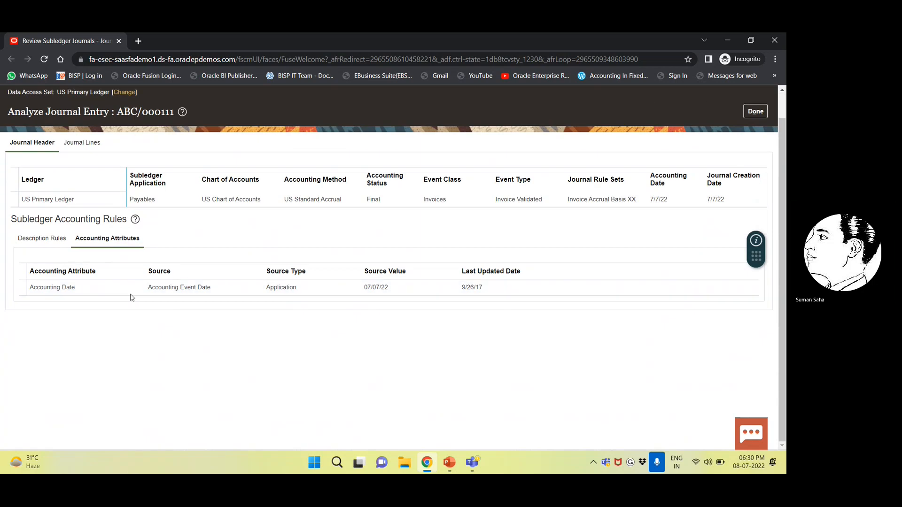
{"action": "scroll", "coordinate": [107, 215], "scroll_direction": "up", "scroll_amount": 1}
Step: Examine the journal lines and header of the ABC/000111 analysis, and return to the journal entries list
{"action": "left_click", "coordinate": [88, 170]}
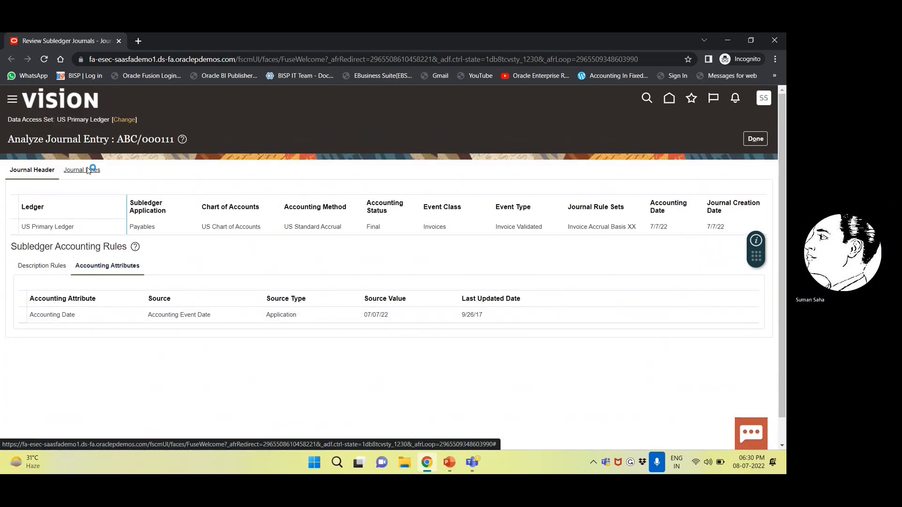
{"action": "scroll", "coordinate": [110, 221], "scroll_direction": "down", "scroll_amount": 4}
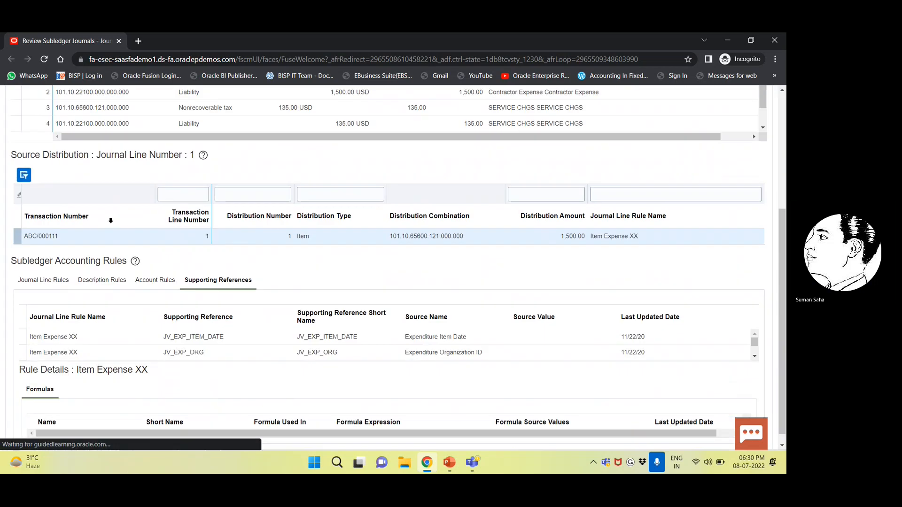
{"action": "scroll", "coordinate": [113, 223], "scroll_direction": "up", "scroll_amount": 4}
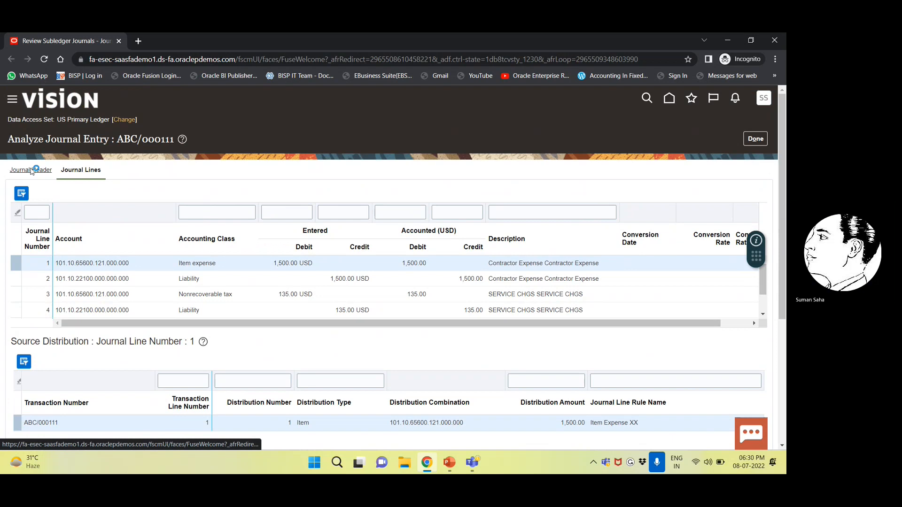
{"action": "scroll", "coordinate": [188, 220], "scroll_direction": "down", "scroll_amount": 1}
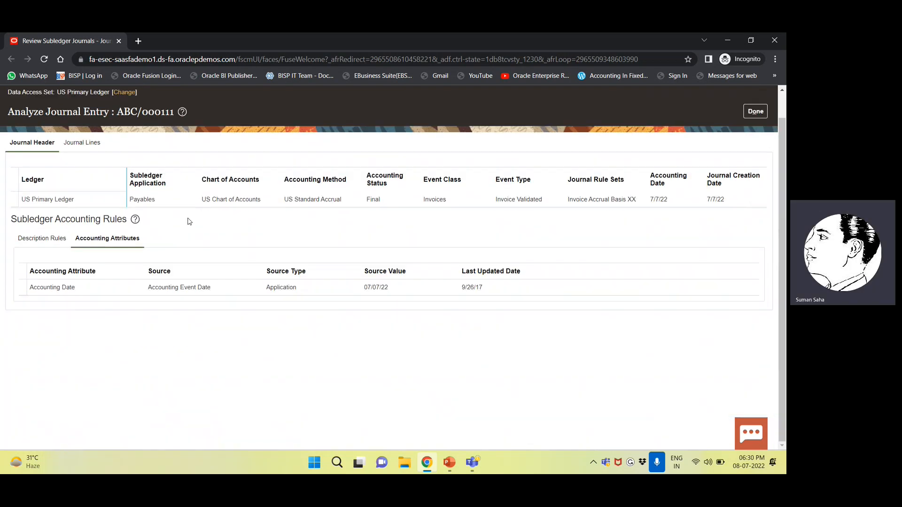
{"action": "left_click", "coordinate": [755, 111]}
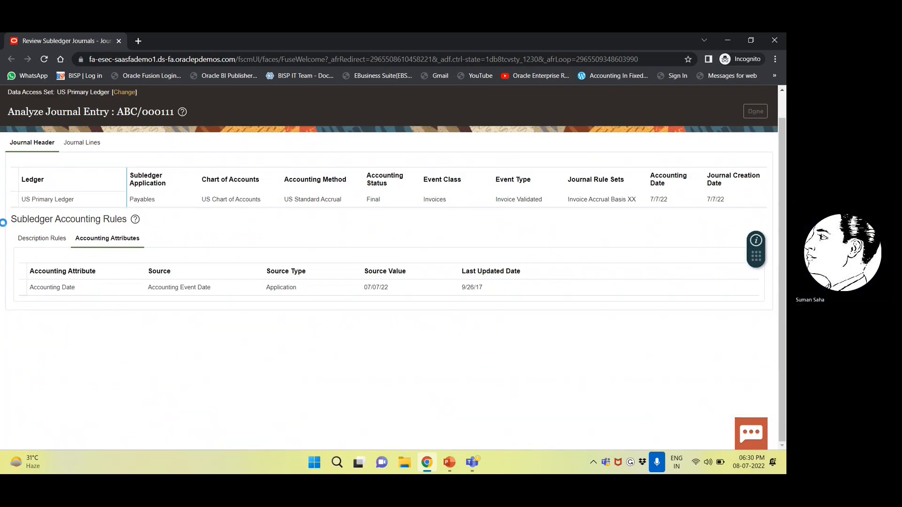
Step: Look through the journal entries list and display the details of the June entries, including BANK/INT/2022/1222 and ABC/INT/2200
{"action": "scroll", "coordinate": [282, 401], "scroll_direction": "down", "scroll_amount": 5}
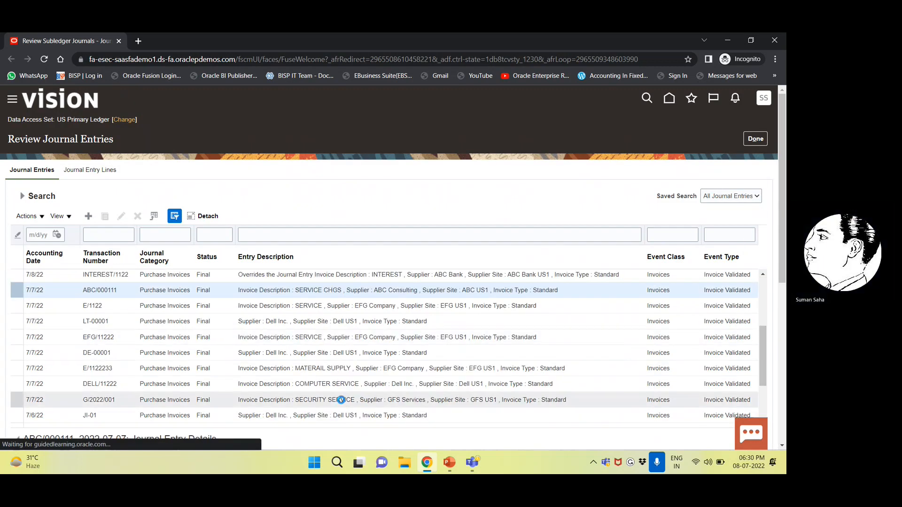
{"action": "scroll", "coordinate": [253, 402], "scroll_direction": "down", "scroll_amount": 2}
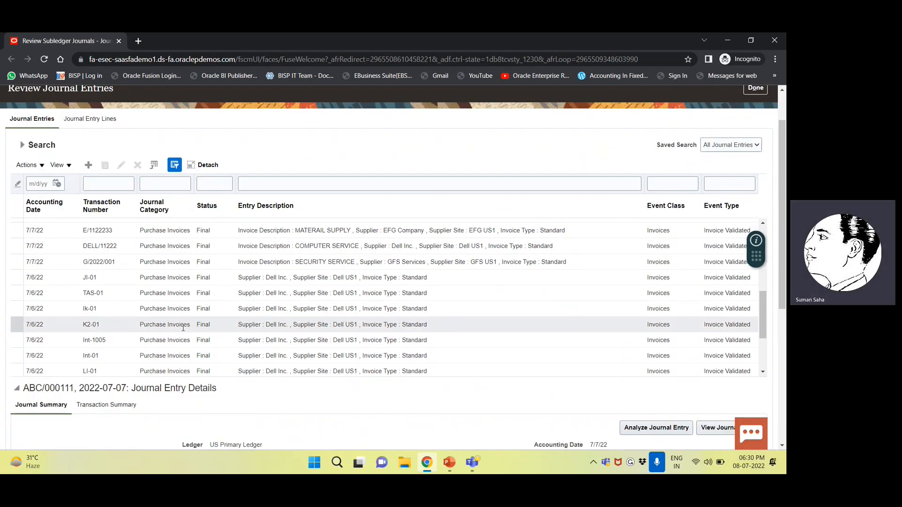
{"action": "scroll", "coordinate": [183, 325], "scroll_direction": "up", "scroll_amount": 5}
{"action": "scroll", "coordinate": [137, 325], "scroll_direction": "up", "scroll_amount": 4}
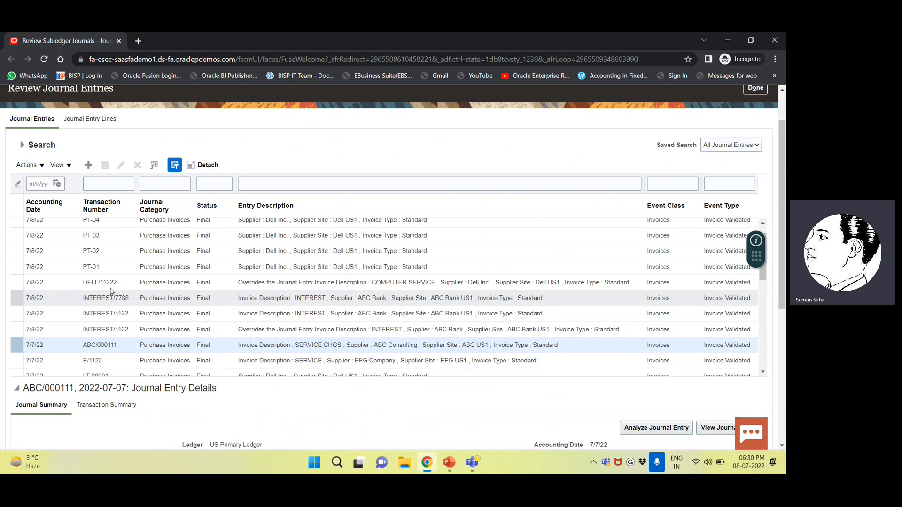
{"action": "scroll", "coordinate": [101, 277], "scroll_direction": "down", "scroll_amount": 10}
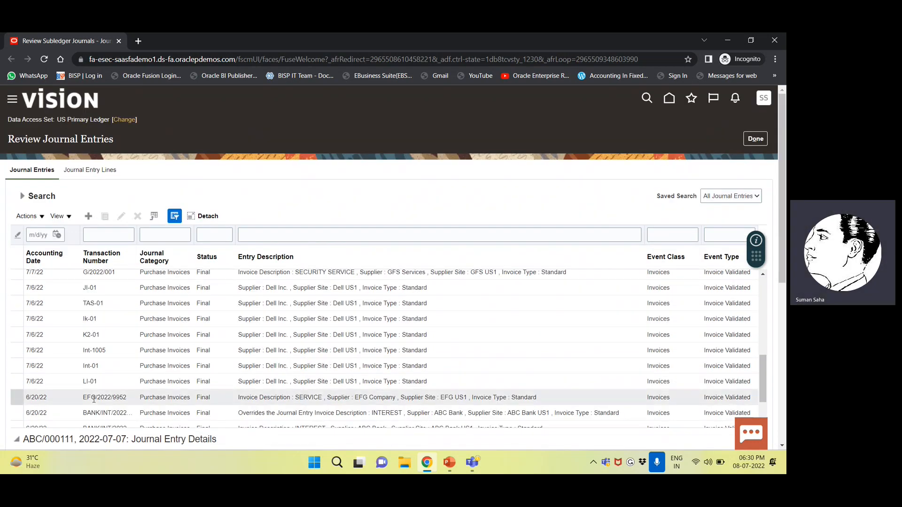
{"action": "scroll", "coordinate": [121, 395], "scroll_direction": "down", "scroll_amount": 5}
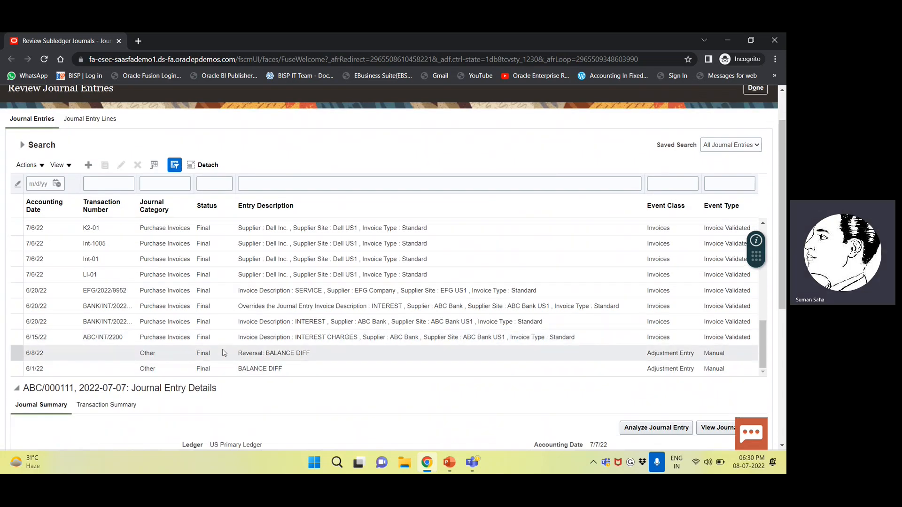
{"action": "left_click", "coordinate": [202, 334]}
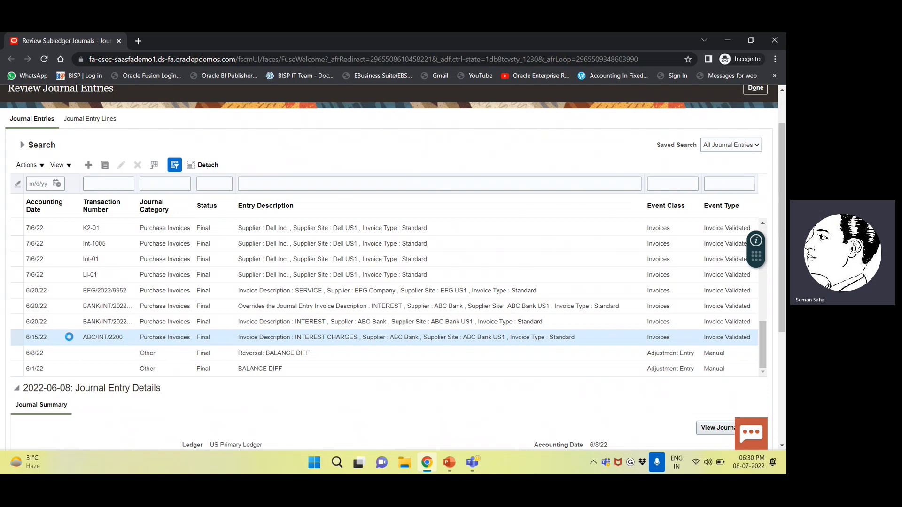
{"action": "left_click", "coordinate": [47, 335]}
{"action": "left_click", "coordinate": [59, 320]}
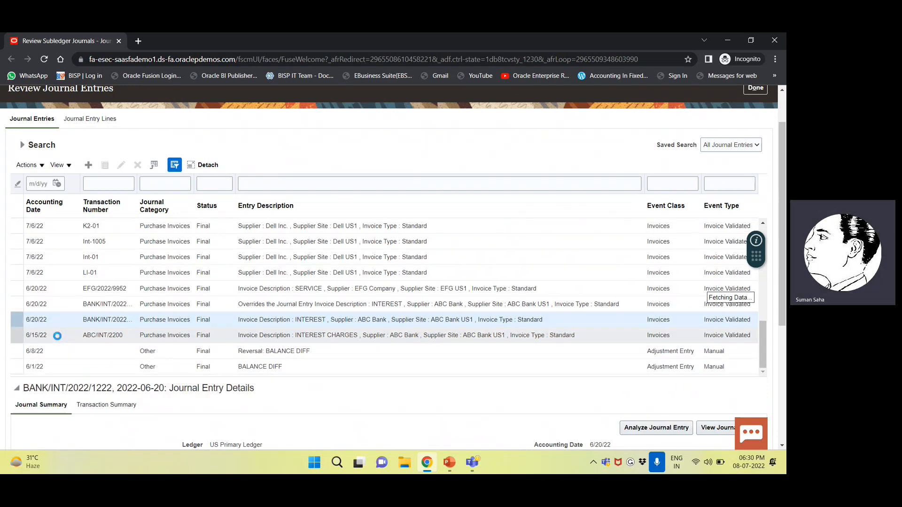
{"action": "left_click", "coordinate": [57, 337]}
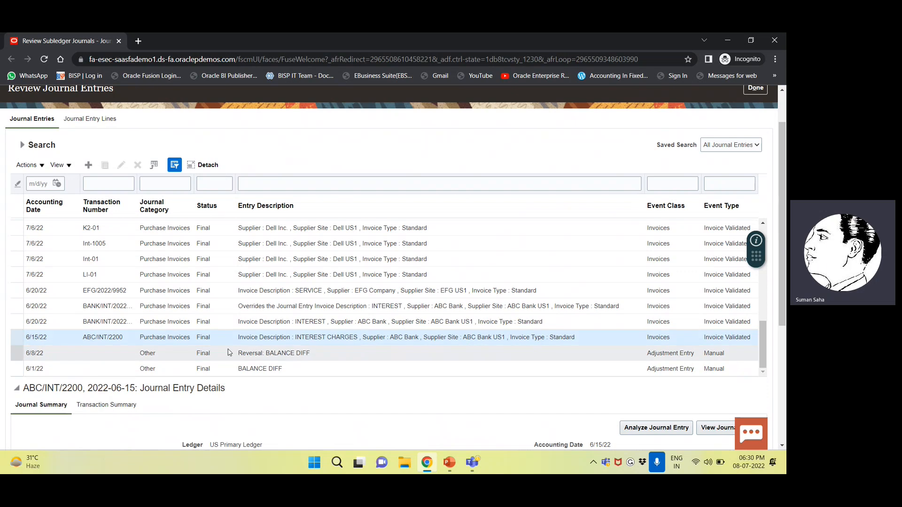
Step: Open the journal entry analysis for ABC/INT/2200, examine its journal lines and accounting rules, and return to the entries list
{"action": "left_click", "coordinate": [679, 430]}
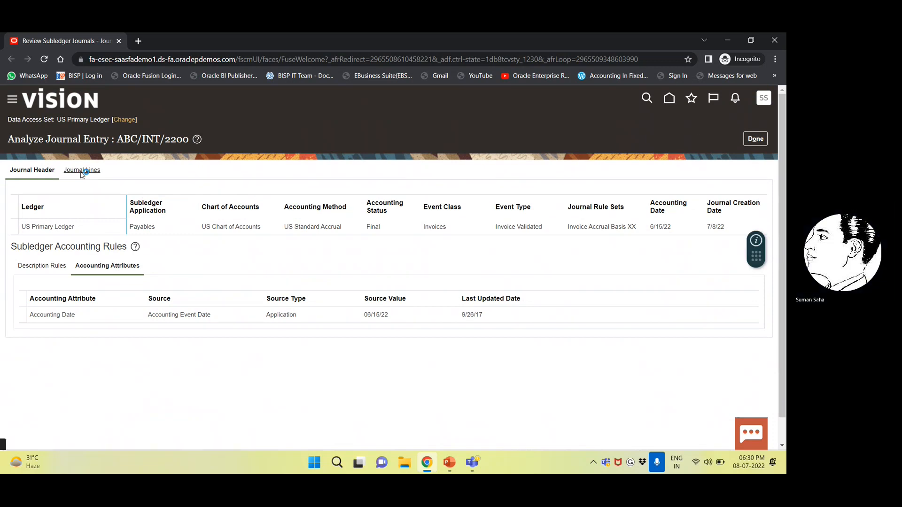
{"action": "left_click", "coordinate": [83, 171]}
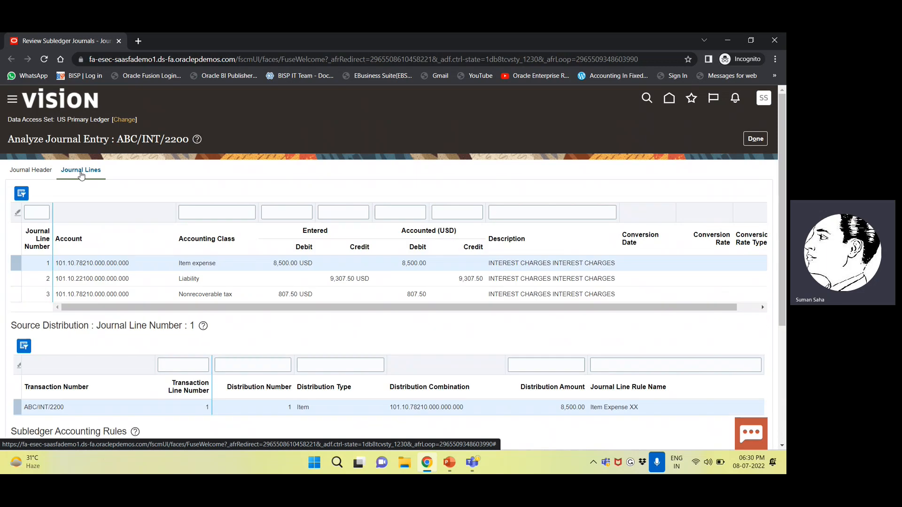
{"action": "scroll", "coordinate": [479, 236], "scroll_direction": "down", "scroll_amount": 4}
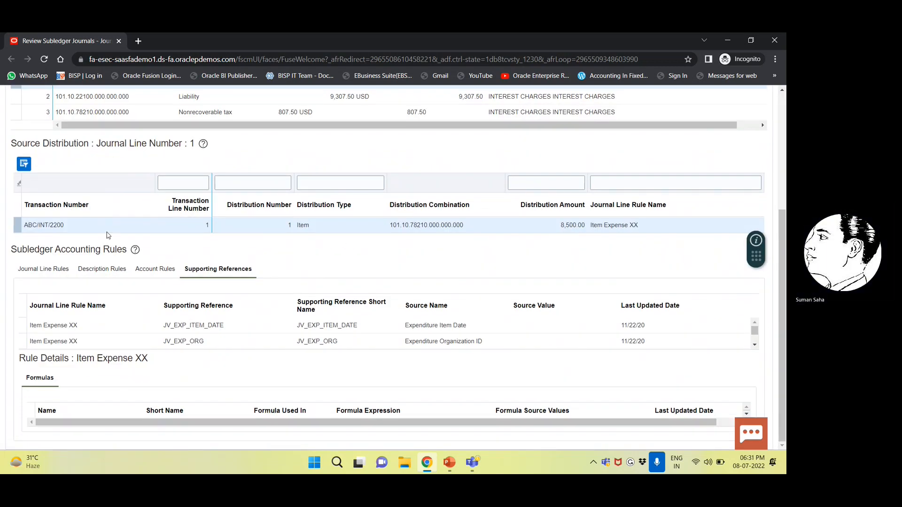
{"action": "scroll", "coordinate": [275, 310], "scroll_direction": "up", "scroll_amount": 5}
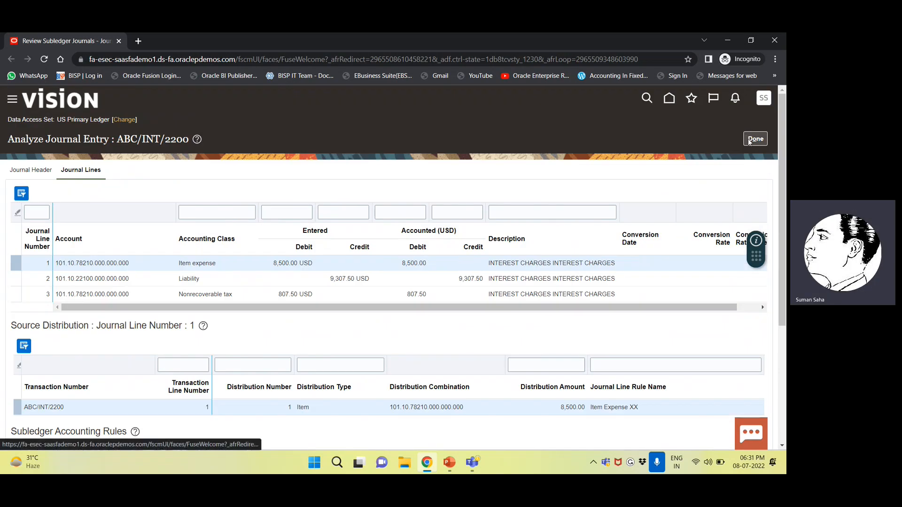
{"action": "left_click", "coordinate": [750, 140]}
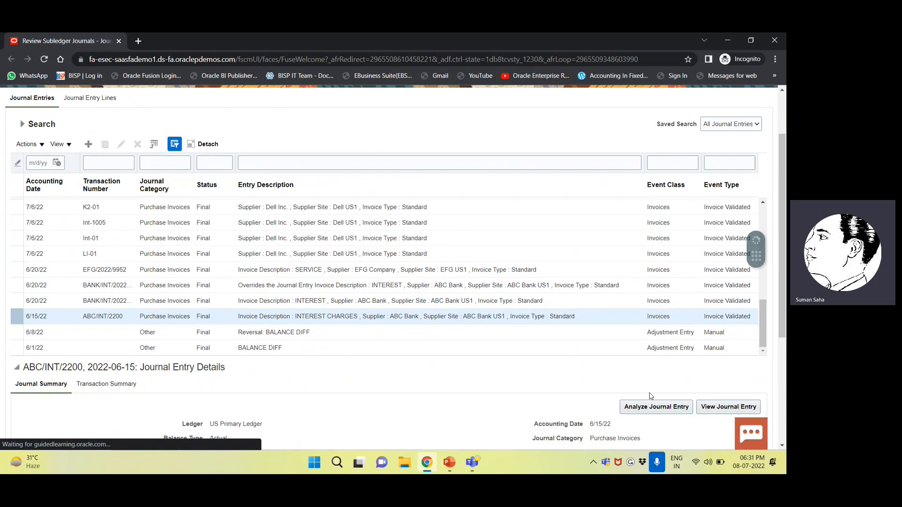
Step: Open the journal entry of ABC/INT/2200, check its available actions, and display its source invoice transaction
{"action": "scroll", "coordinate": [651, 396], "scroll_direction": "down", "scroll_amount": 3}
{"action": "left_click", "coordinate": [734, 277]}
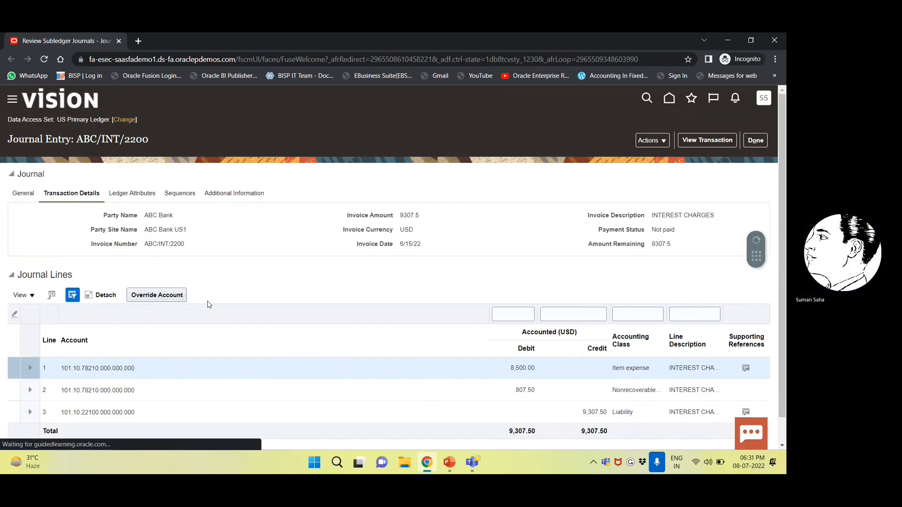
{"action": "left_click", "coordinate": [650, 141]}
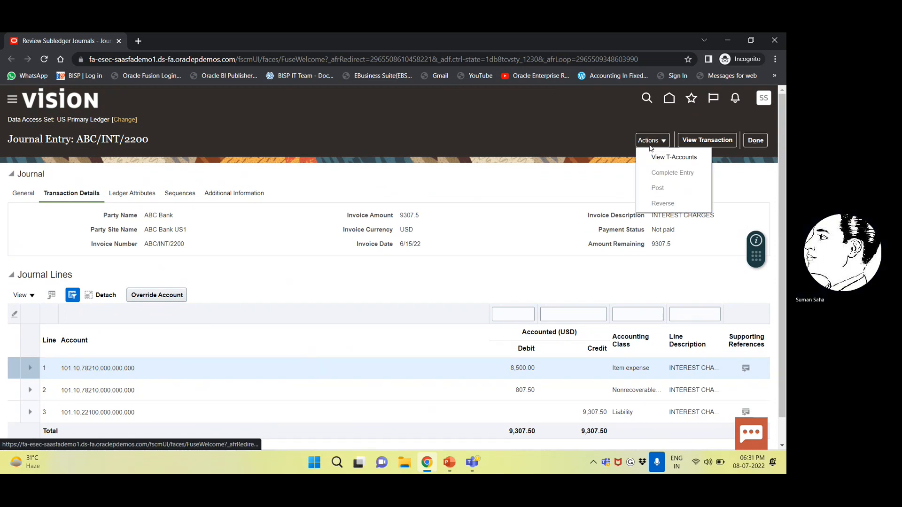
{"action": "left_click", "coordinate": [690, 157]}
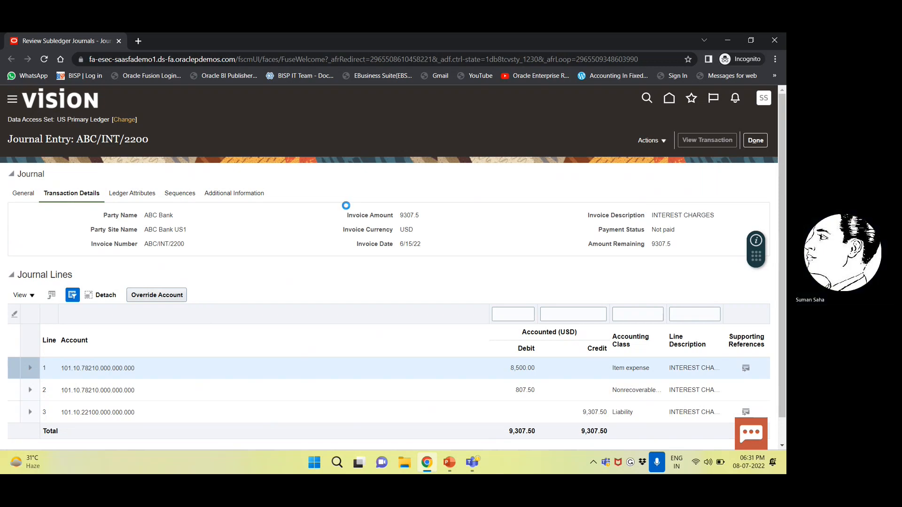
Step: Review the invoice's item line, summary tax lines and totals, and return to the journal entries list
{"action": "scroll", "coordinate": [347, 205], "scroll_direction": "down", "scroll_amount": 5}
{"action": "scroll", "coordinate": [347, 207], "scroll_direction": "down", "scroll_amount": 2}
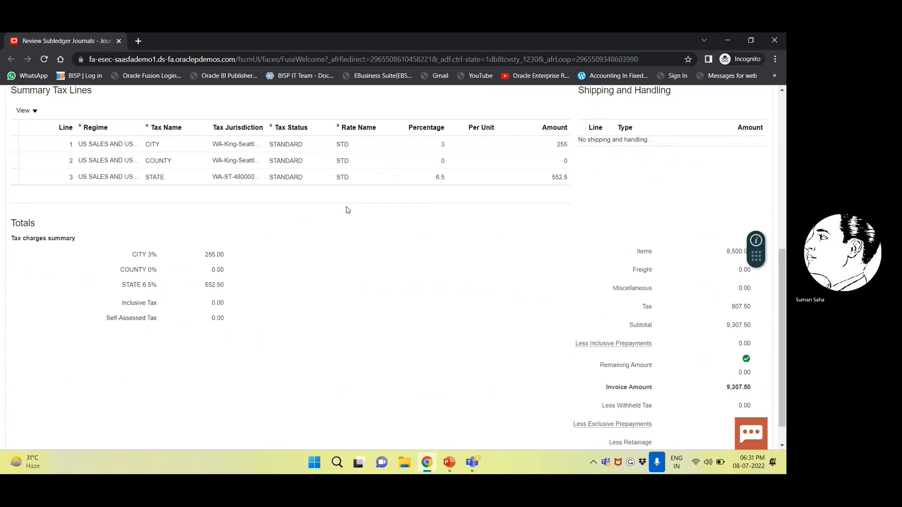
{"action": "scroll", "coordinate": [348, 210], "scroll_direction": "up", "scroll_amount": 8}
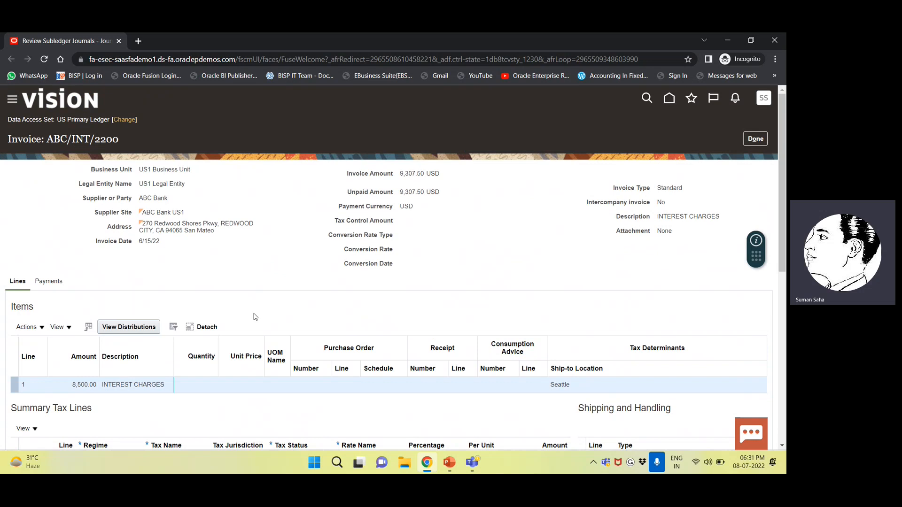
{"action": "left_click", "coordinate": [755, 139]}
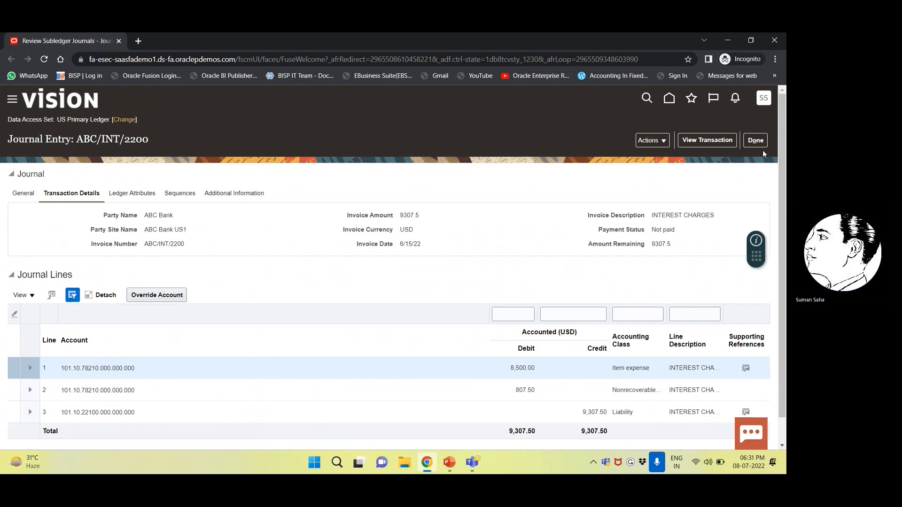
{"action": "left_click", "coordinate": [756, 141]}
Step: Locate the 6/15/22 entry of transaction ABC/INT/2200 in the list and leave the subledger review for the Journals work area
{"action": "scroll", "coordinate": [221, 360], "scroll_direction": "down", "scroll_amount": 8}
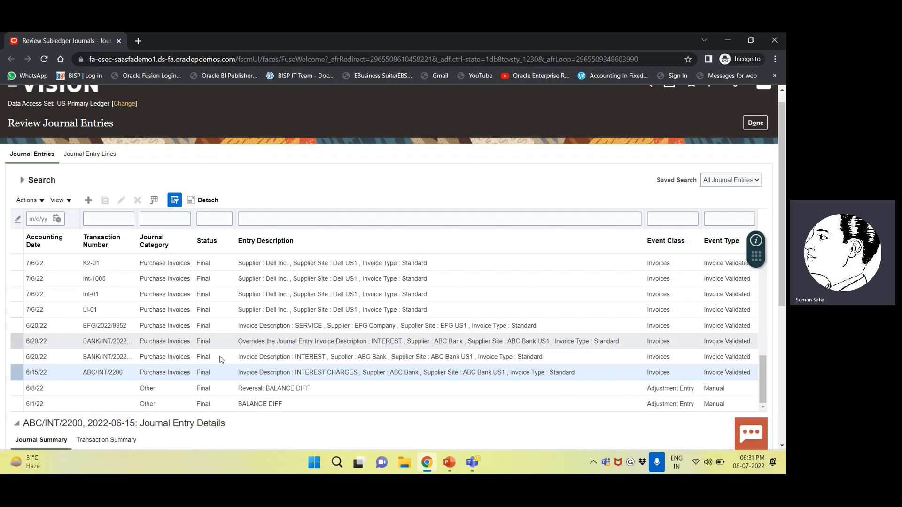
{"action": "scroll", "coordinate": [221, 360], "scroll_direction": "down", "scroll_amount": 2}
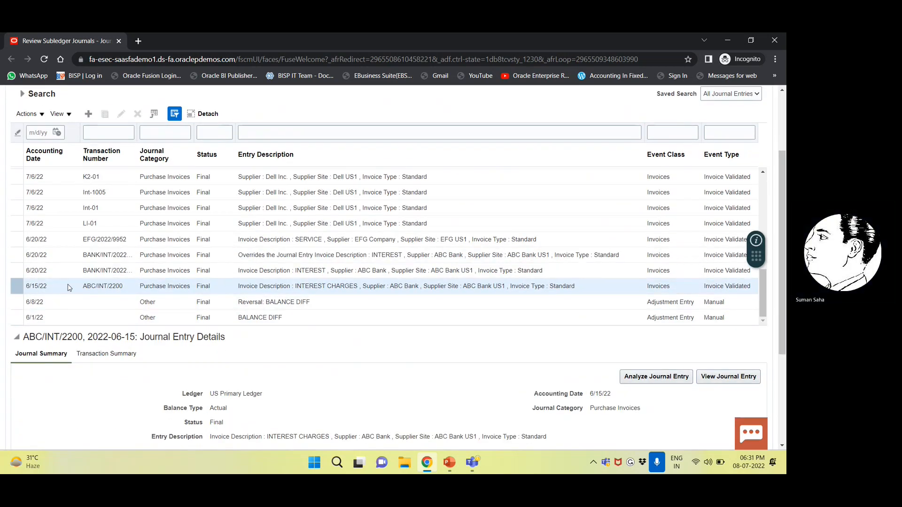
{"action": "left_click_drag", "start_coordinate": [83, 286], "coordinate": [120, 285]}
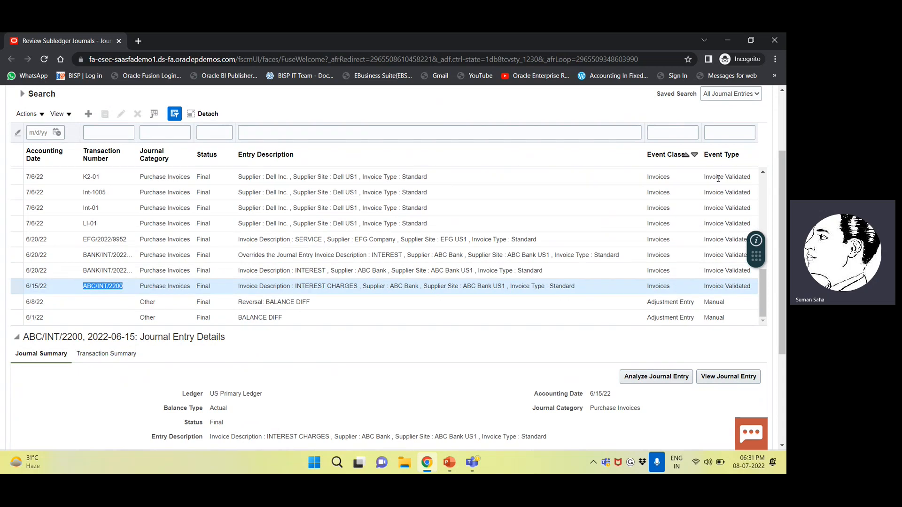
{"action": "scroll", "coordinate": [717, 179], "scroll_direction": "up", "scroll_amount": 10}
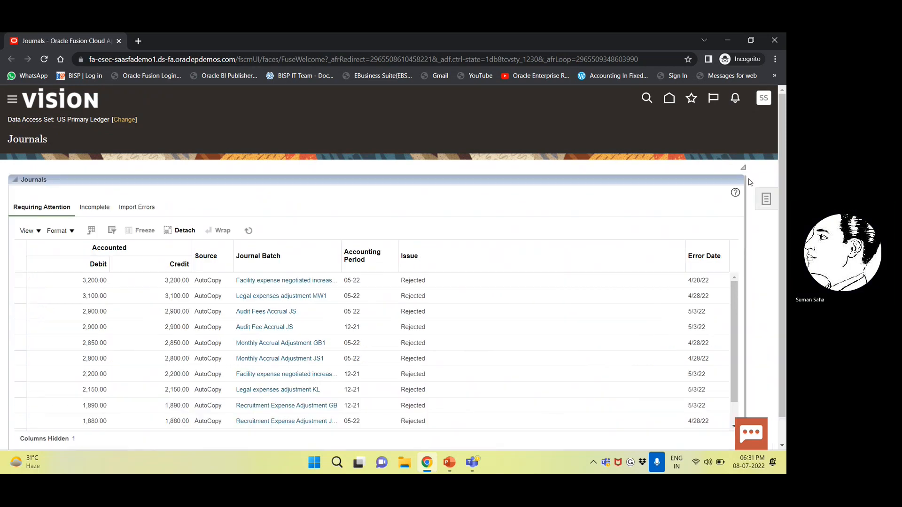
Step: Open Manage Journals and set the search source to Payables for accounting period 06-22
{"action": "left_click", "coordinate": [759, 202]}
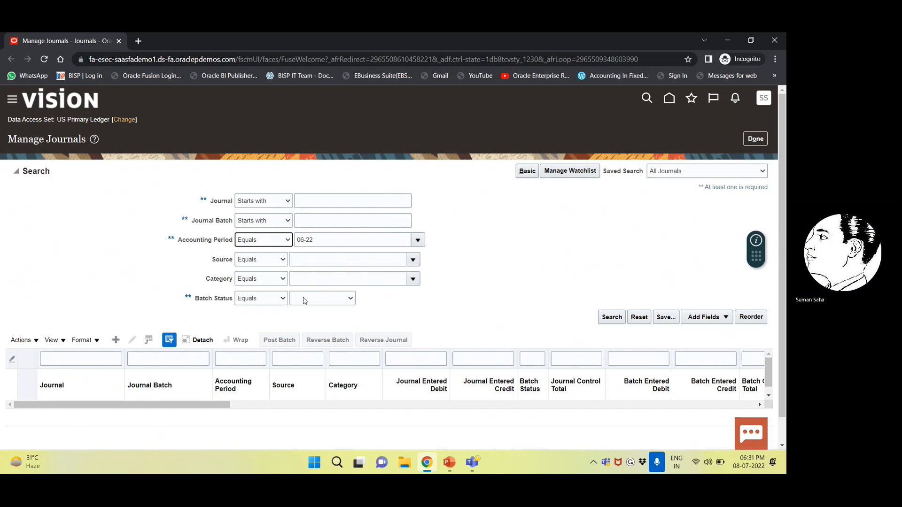
{"action": "left_click", "coordinate": [324, 259]}
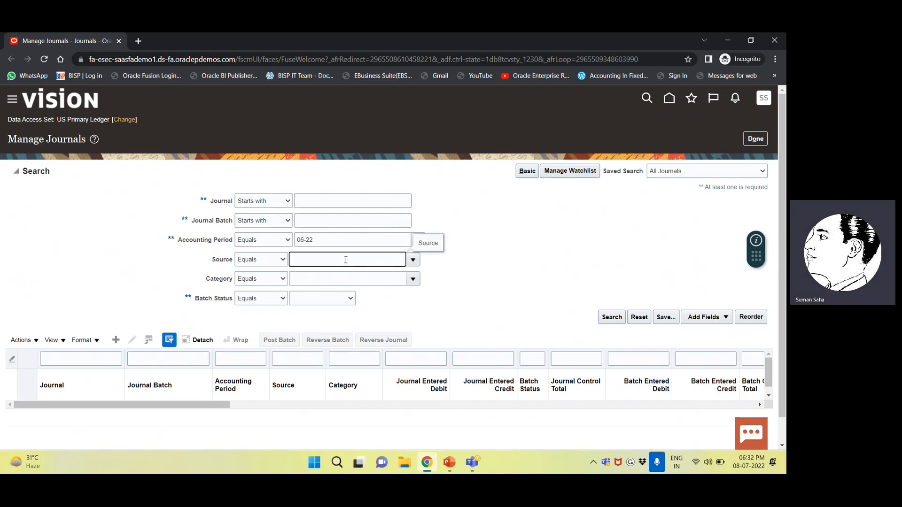
{"action": "type", "text": "P-AAYAA"}
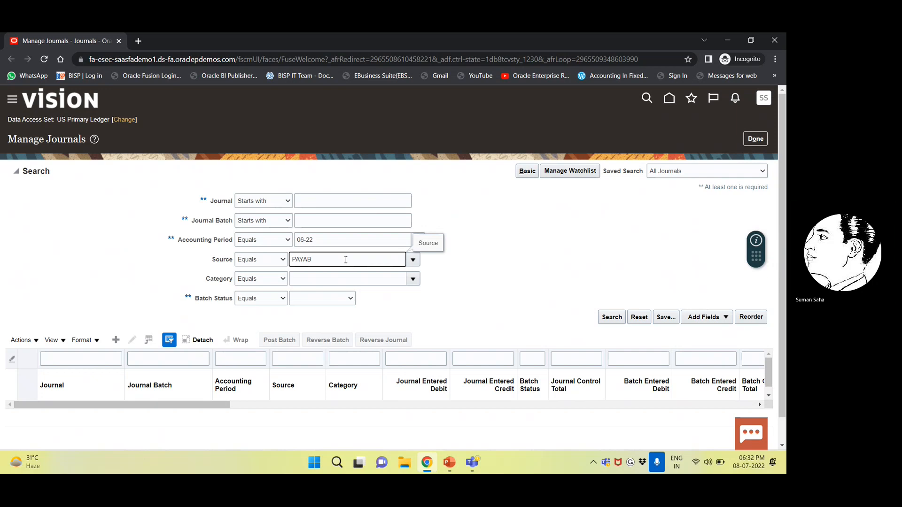
{"action": "key", "text": "BackSpace"}
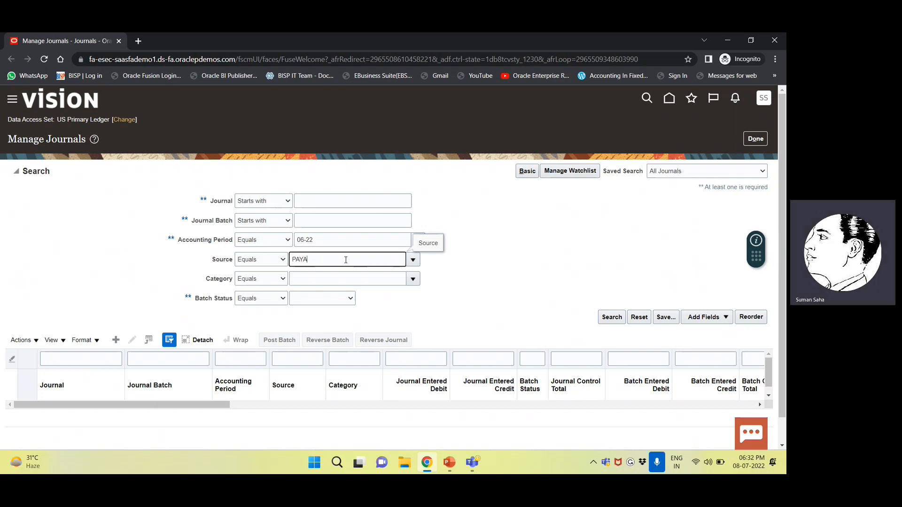
{"action": "type", "text": "BLES"}
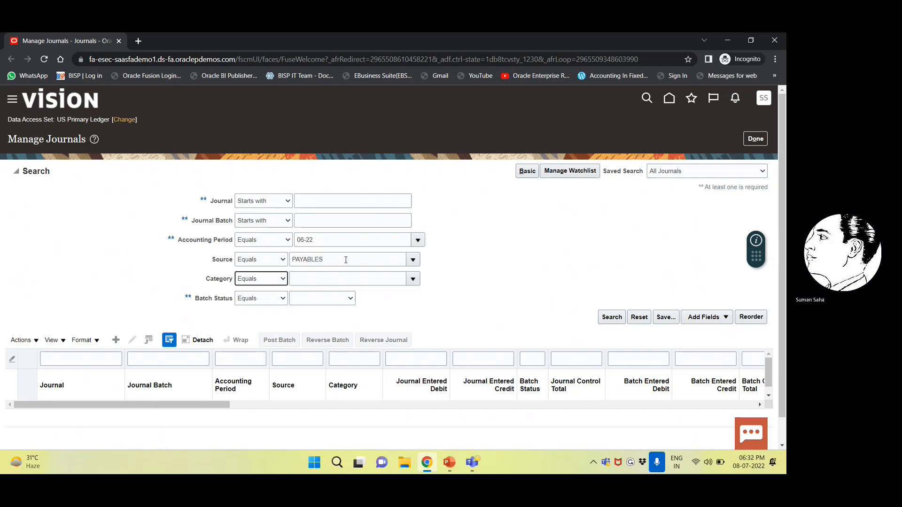
{"action": "key", "text": "Tab"}
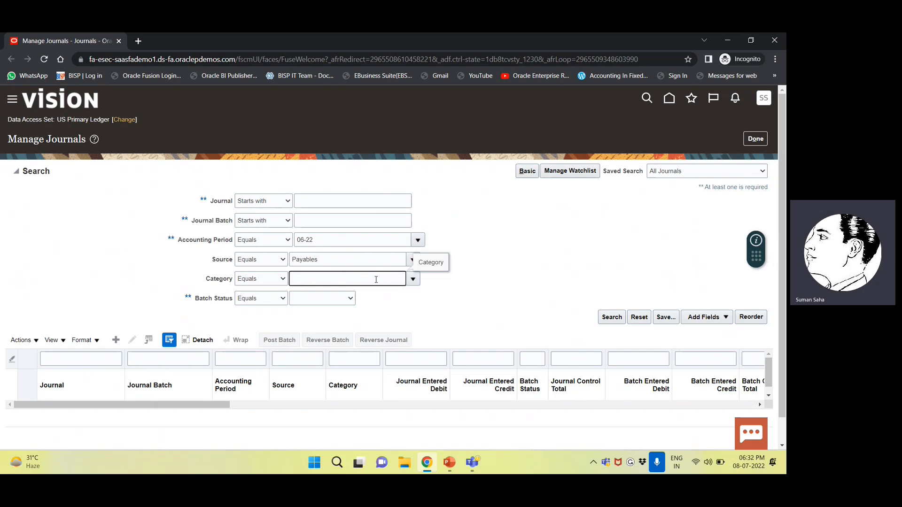
Step: Set the category to Purchase Invoices and search for the matching journals
{"action": "left_click", "coordinate": [414, 281]}
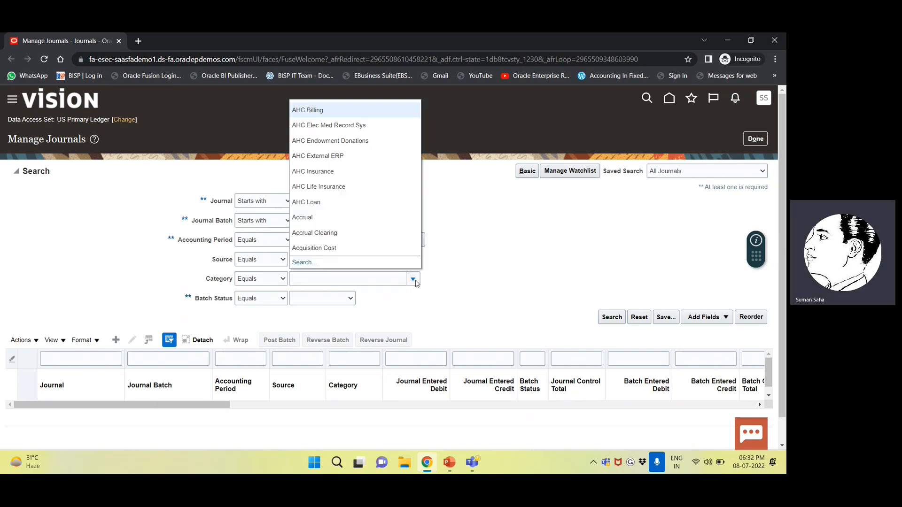
{"action": "left_click", "coordinate": [300, 263]}
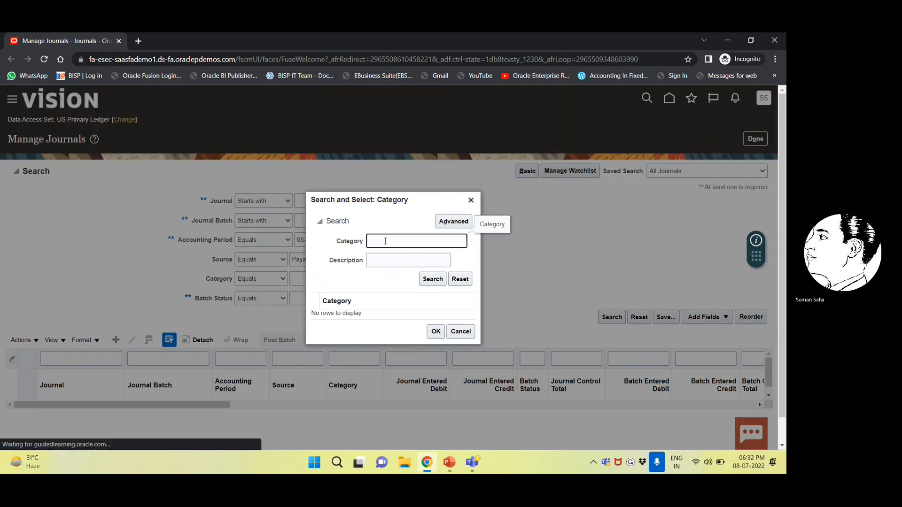
{"action": "type", "text": "FURCHASE INV"}
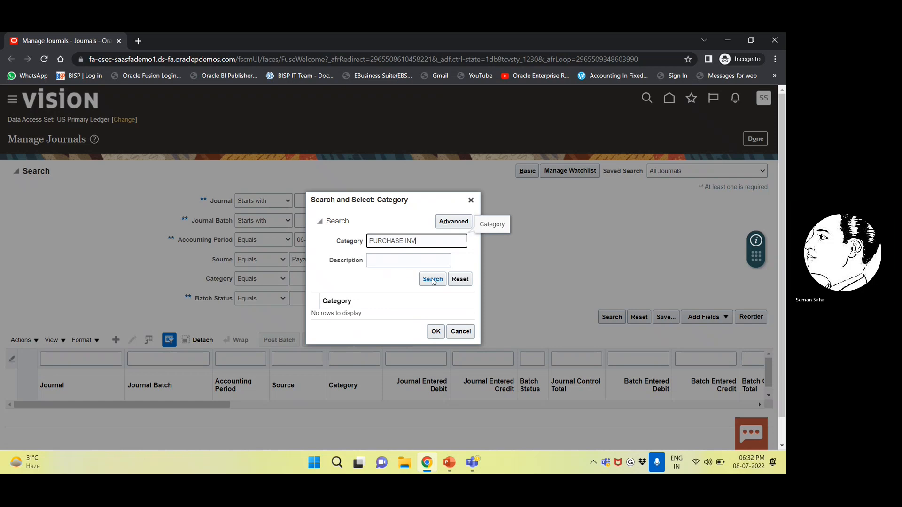
{"action": "left_click", "coordinate": [432, 279]}
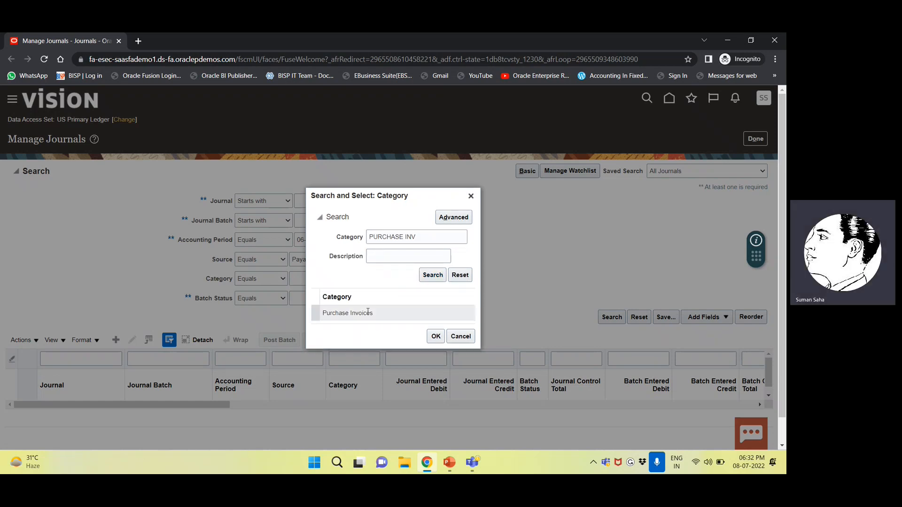
{"action": "left_click", "coordinate": [437, 337]}
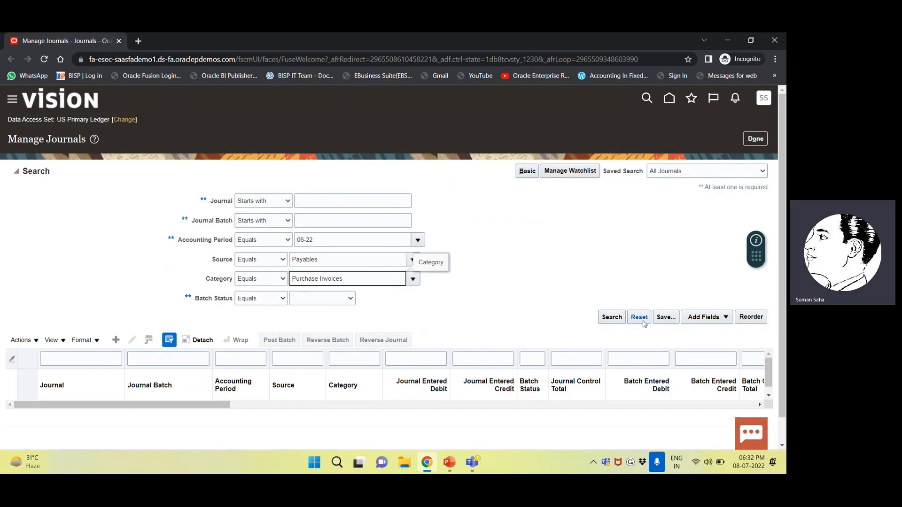
{"action": "left_click", "coordinate": [612, 318]}
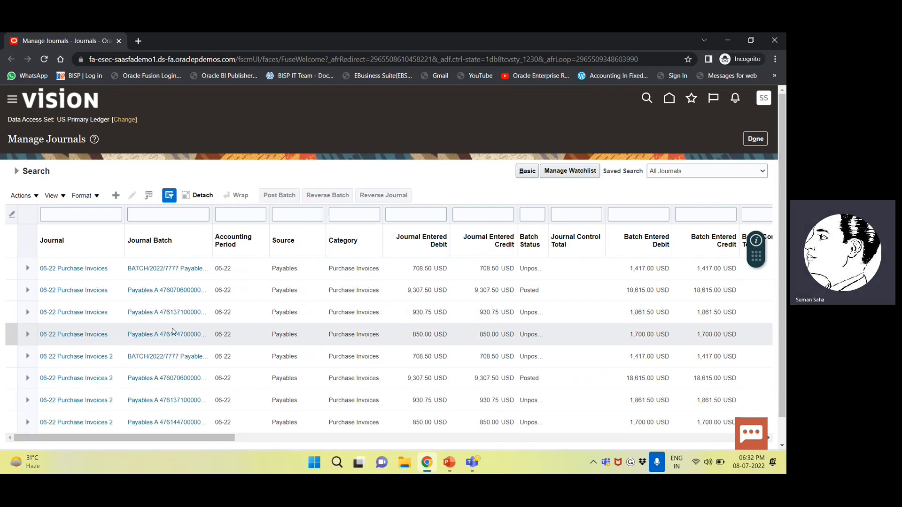
Step: Open the posted Payables batch of the 9,307.50 USD 06-22 Purchase Invoices journal and examine its header and lines
{"action": "scroll", "coordinate": [172, 332], "scroll_direction": "down", "scroll_amount": 1}
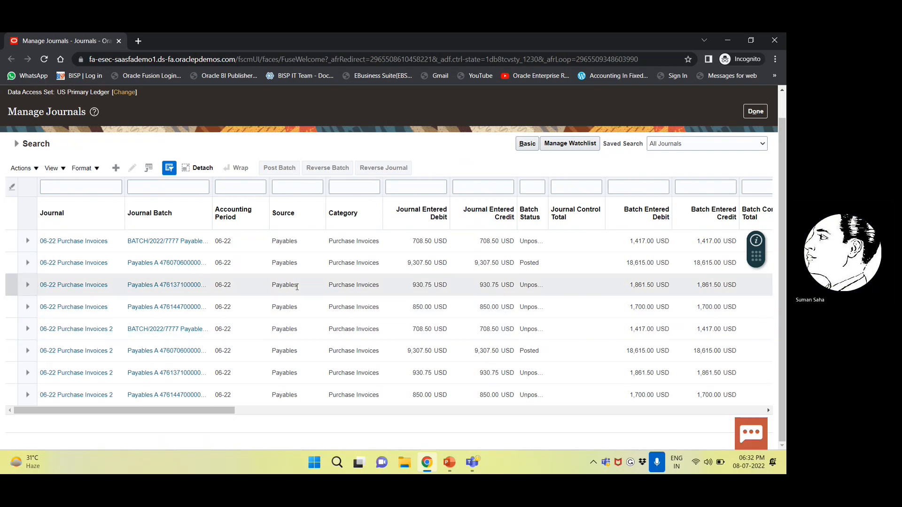
{"action": "left_click", "coordinate": [152, 266]}
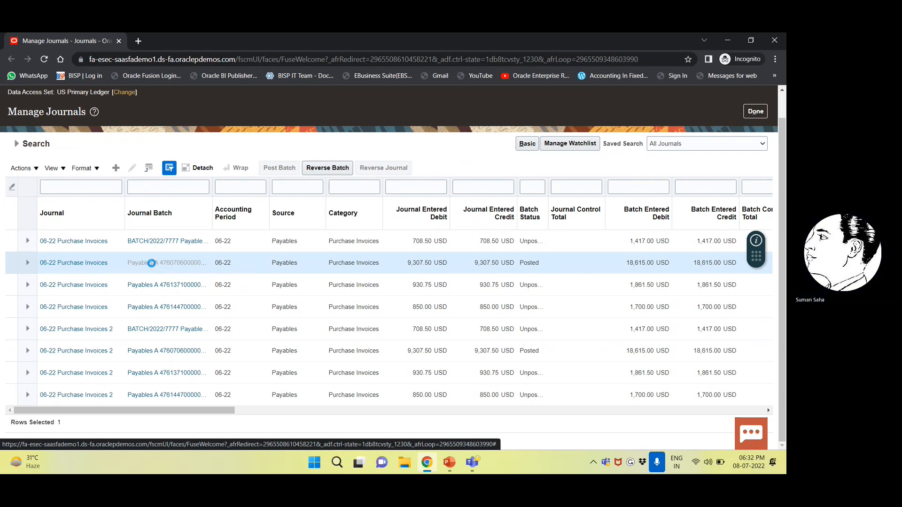
{"action": "scroll", "coordinate": [298, 296], "scroll_direction": "down", "scroll_amount": 2}
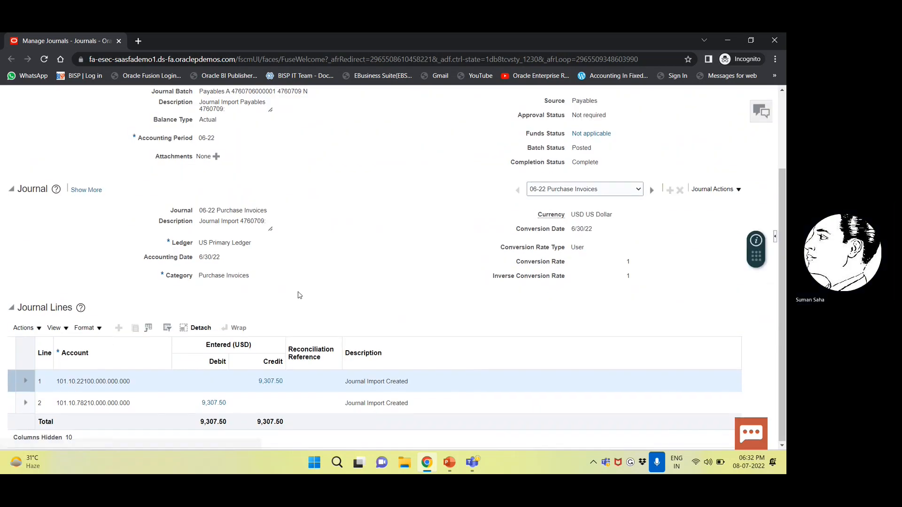
{"action": "scroll", "coordinate": [299, 295], "scroll_direction": "up", "scroll_amount": 2}
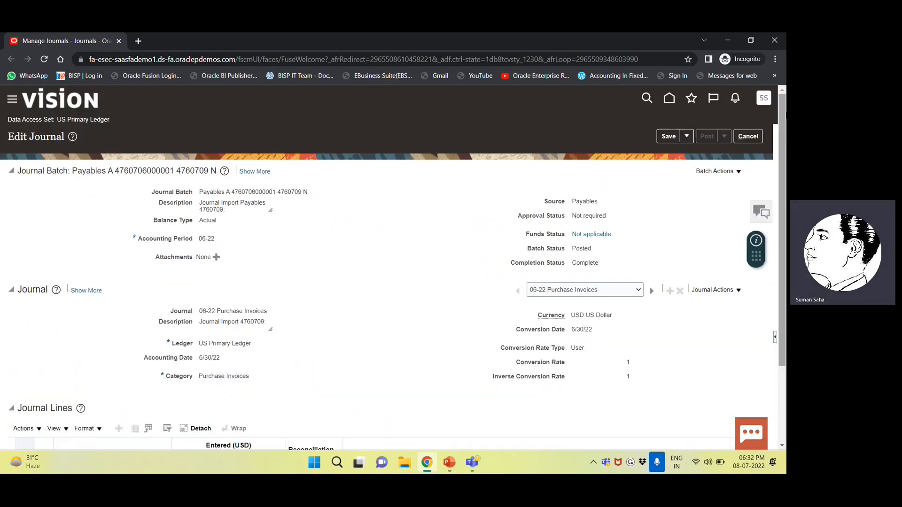
Step: Check the save options and batch actions offered for the posted batch, and examine the debit and credit journal lines
{"action": "left_click", "coordinate": [686, 136]}
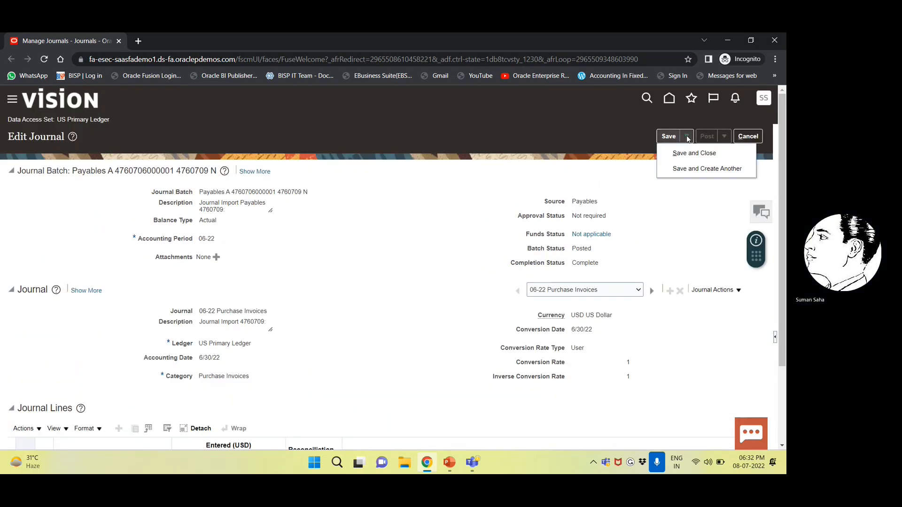
{"action": "left_click", "coordinate": [712, 290]}
{"action": "left_click", "coordinate": [714, 177]}
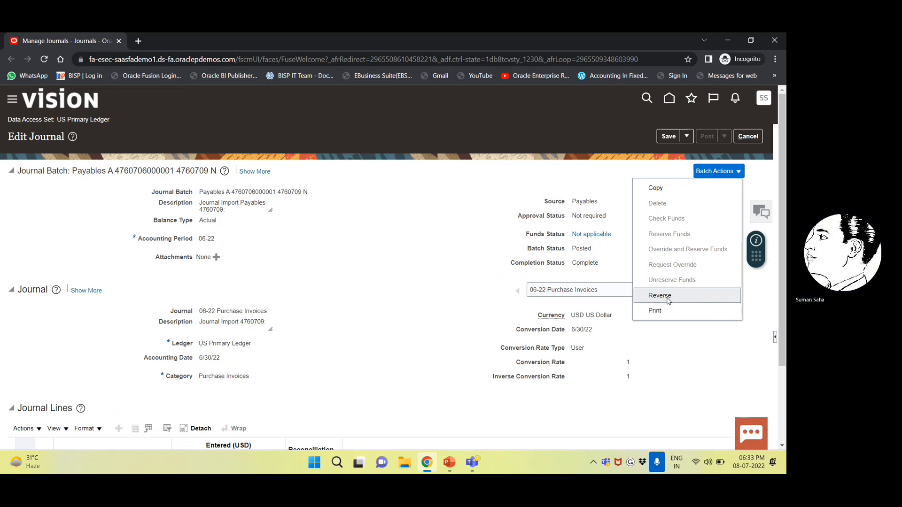
{"action": "left_click", "coordinate": [627, 301]}
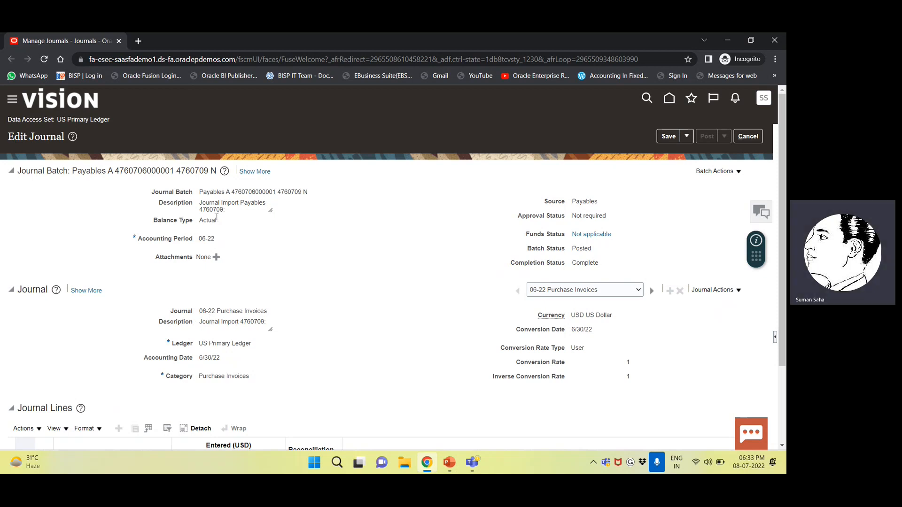
{"action": "scroll", "coordinate": [207, 359], "scroll_direction": "down", "scroll_amount": 2}
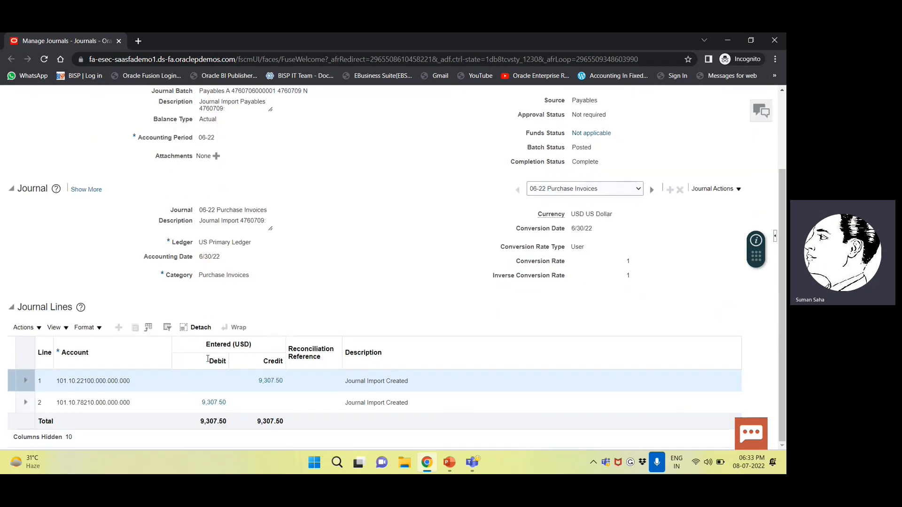
Step: Highlight the Payables journal batch name in the batch header and check the actions offered for its journal
{"action": "scroll", "coordinate": [229, 211], "scroll_direction": "up", "scroll_amount": 2}
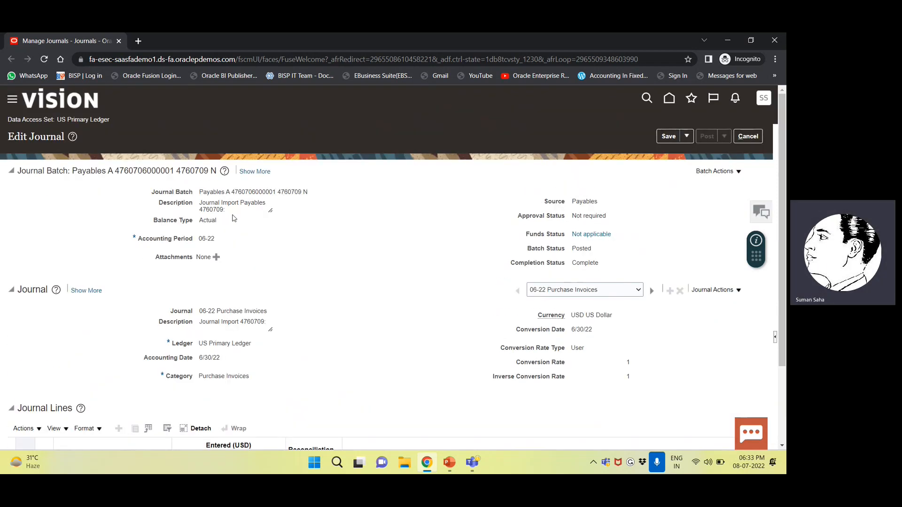
{"action": "left_click_drag", "start_coordinate": [240, 204], "coordinate": [308, 192]}
{"action": "left_click", "coordinate": [201, 189]}
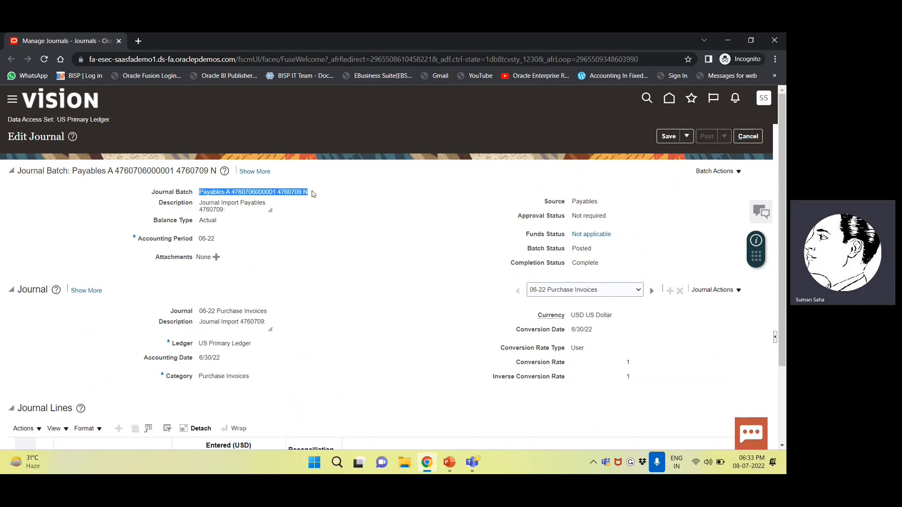
{"action": "left_click", "coordinate": [718, 293]}
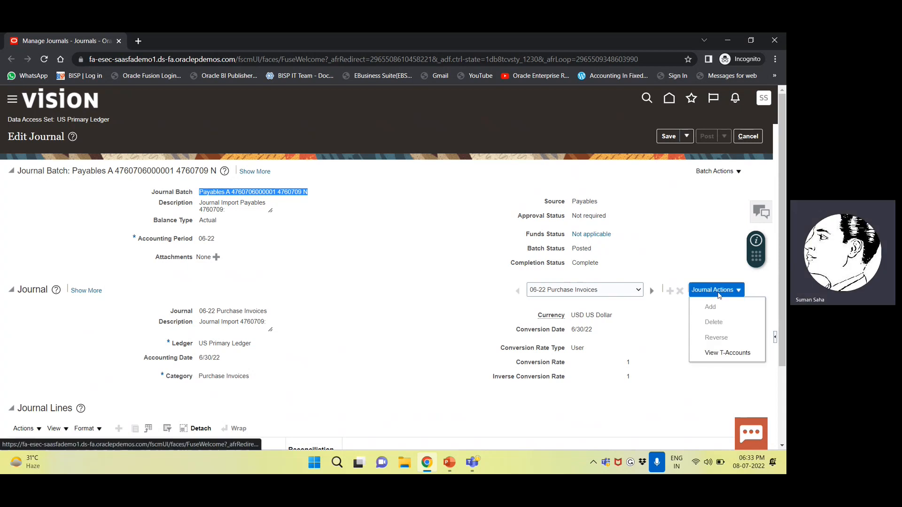
Step: Reverse the Payables journal batch with reversal period 07-22 and method Switch DR or CR, and return to the journals list
{"action": "left_click", "coordinate": [716, 172]}
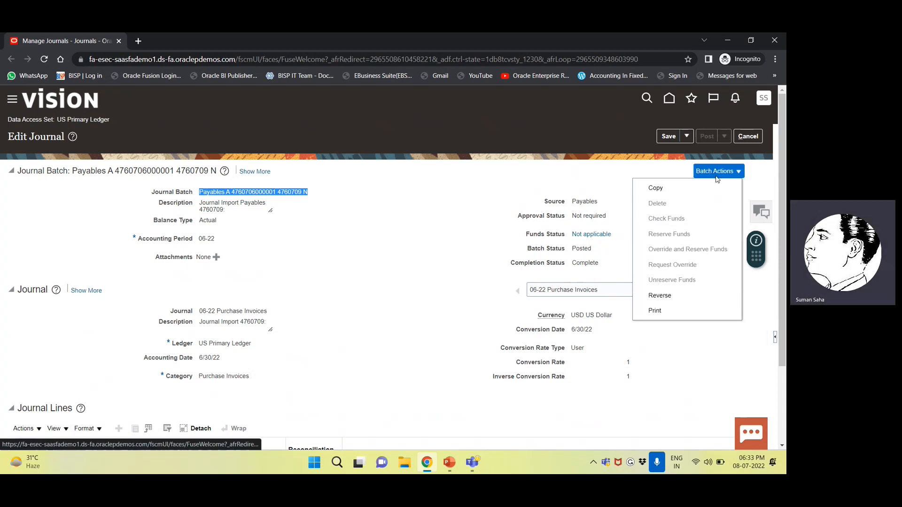
{"action": "left_click", "coordinate": [671, 297]}
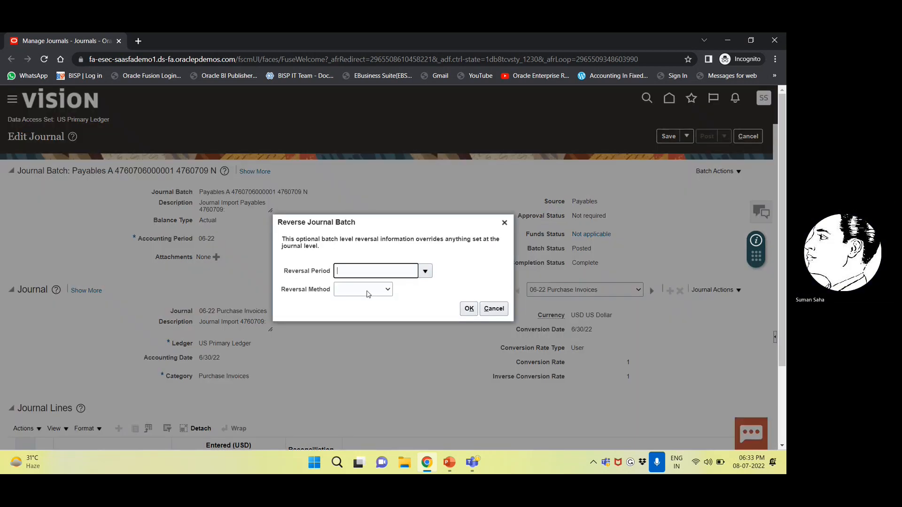
{"action": "left_click", "coordinate": [424, 271]}
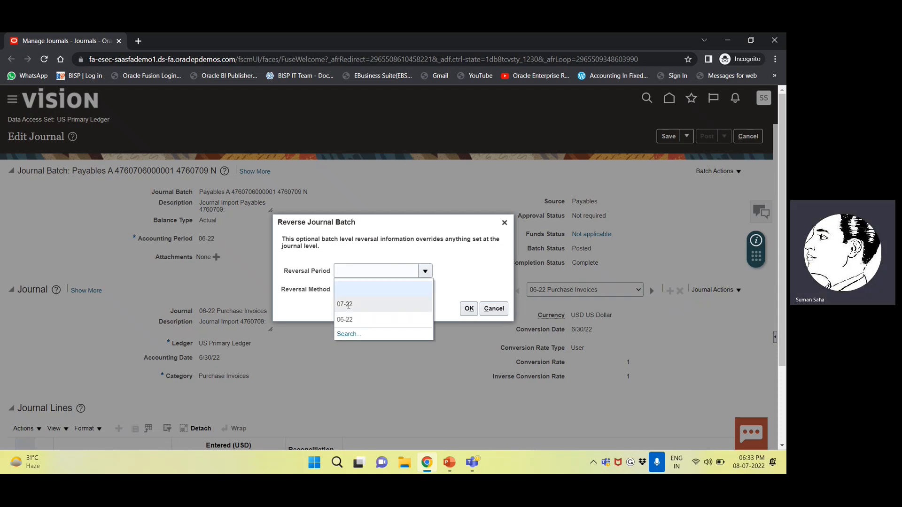
{"action": "left_click", "coordinate": [348, 305]}
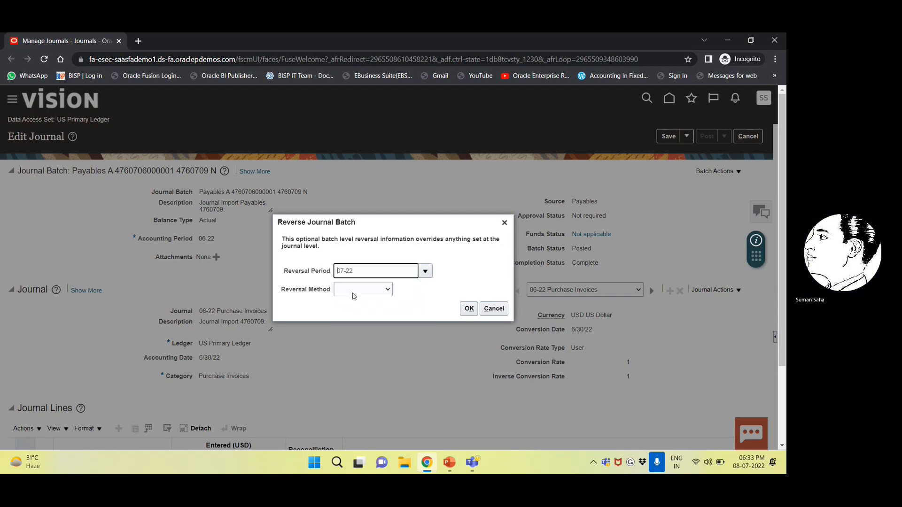
{"action": "left_click", "coordinate": [353, 292]}
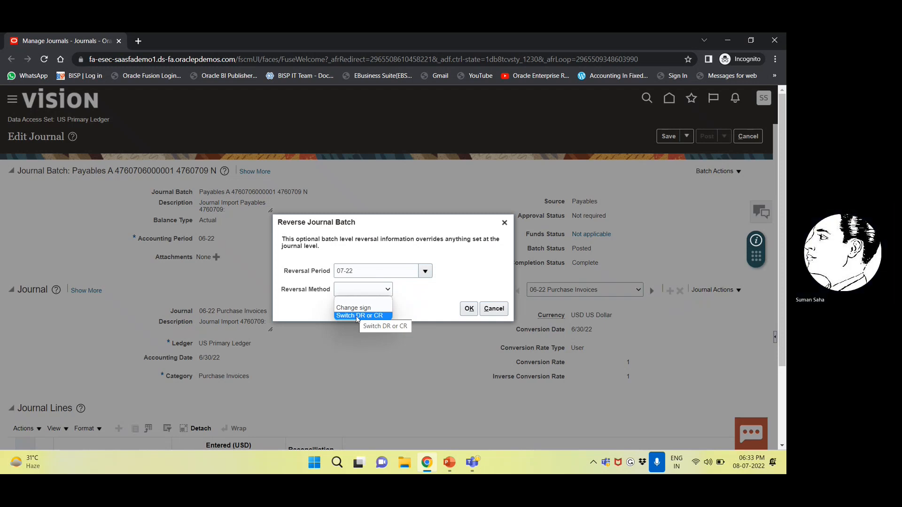
{"action": "left_click", "coordinate": [358, 316]}
{"action": "left_click", "coordinate": [468, 310]}
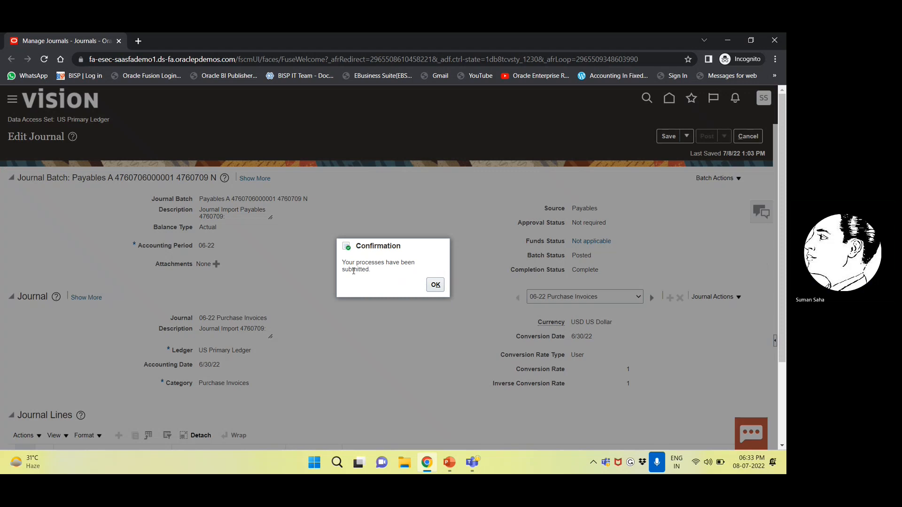
{"action": "left_click", "coordinate": [435, 285]}
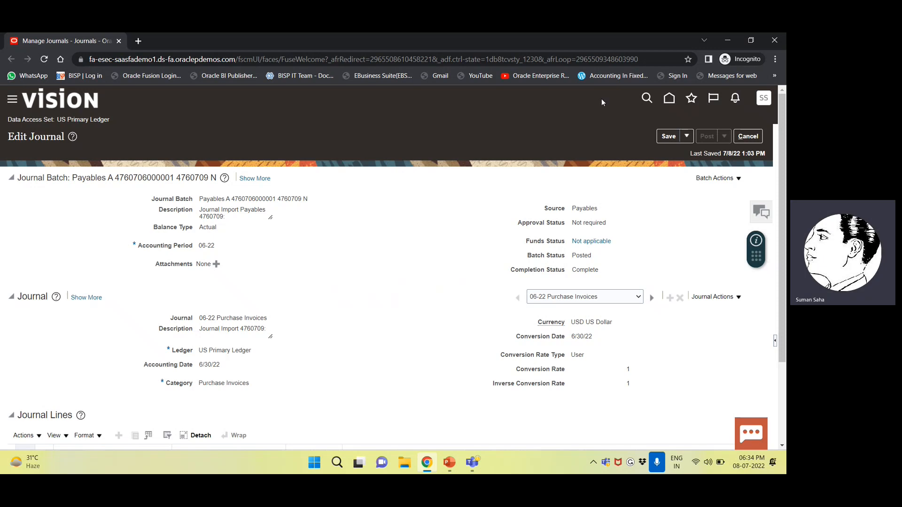
{"action": "left_click", "coordinate": [759, 137]}
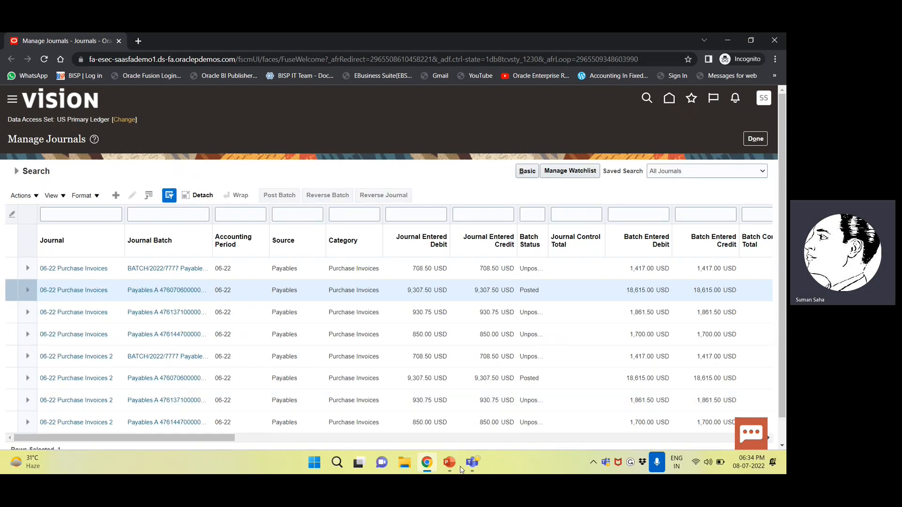
Step: Switch to the PowerPoint webinar presentation and review the Subledger Journal Adjustments topics on the agenda slide, highlighting them one by one
{"action": "mouse_move", "coordinate": [438, 465]}
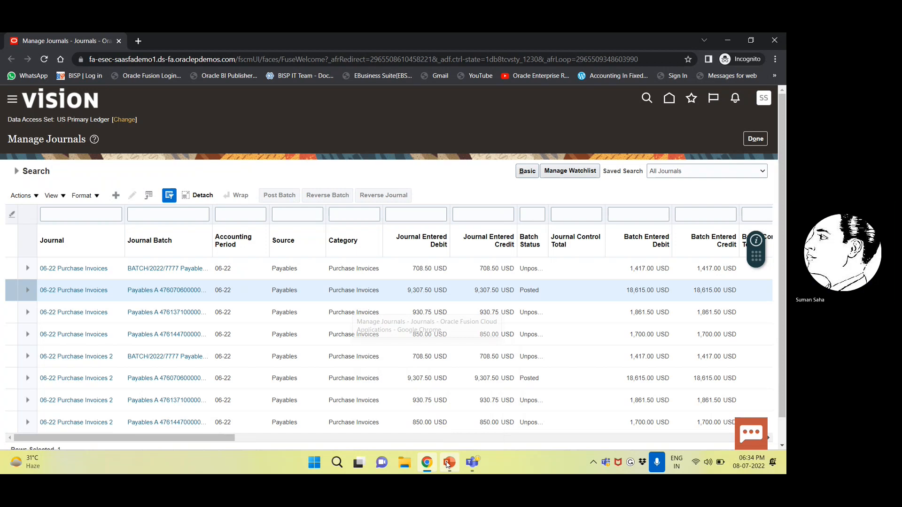
{"action": "left_click", "coordinate": [448, 464]}
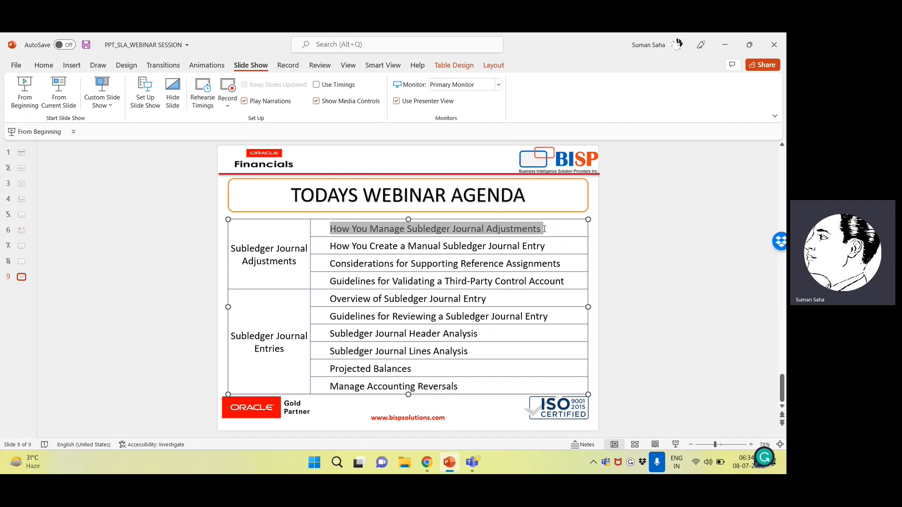
{"action": "key", "text": "Left"}
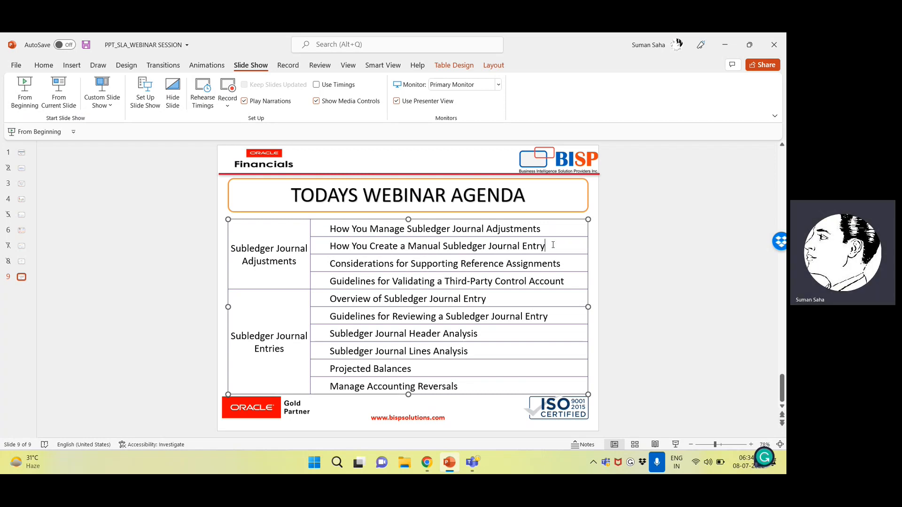
{"action": "left_click_drag", "start_coordinate": [553, 245], "coordinate": [346, 250]}
{"action": "key", "text": "Left"}
{"action": "left_click_drag", "start_coordinate": [558, 262], "coordinate": [365, 266]}
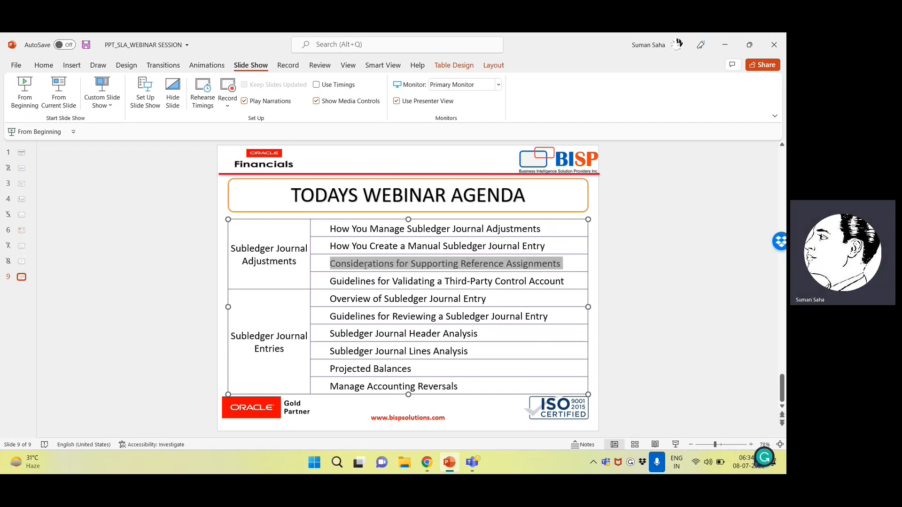